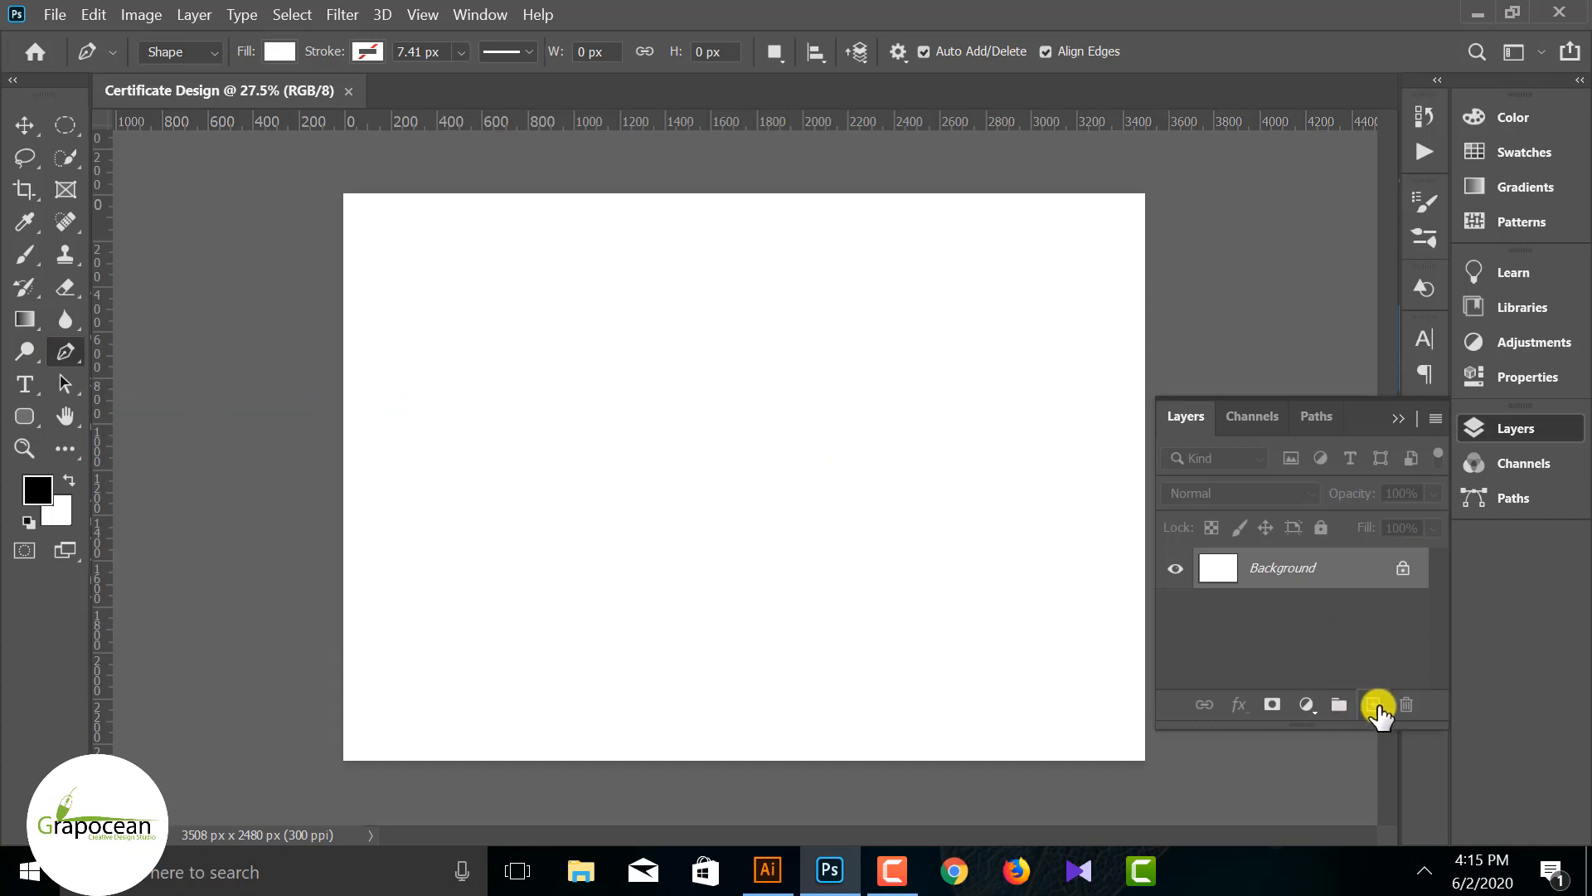
# Step: On a new layer, draw a four-sided Pen shape about 1429 x 871 px covering the page's upper-left corner
pyautogui.click(1374, 704)
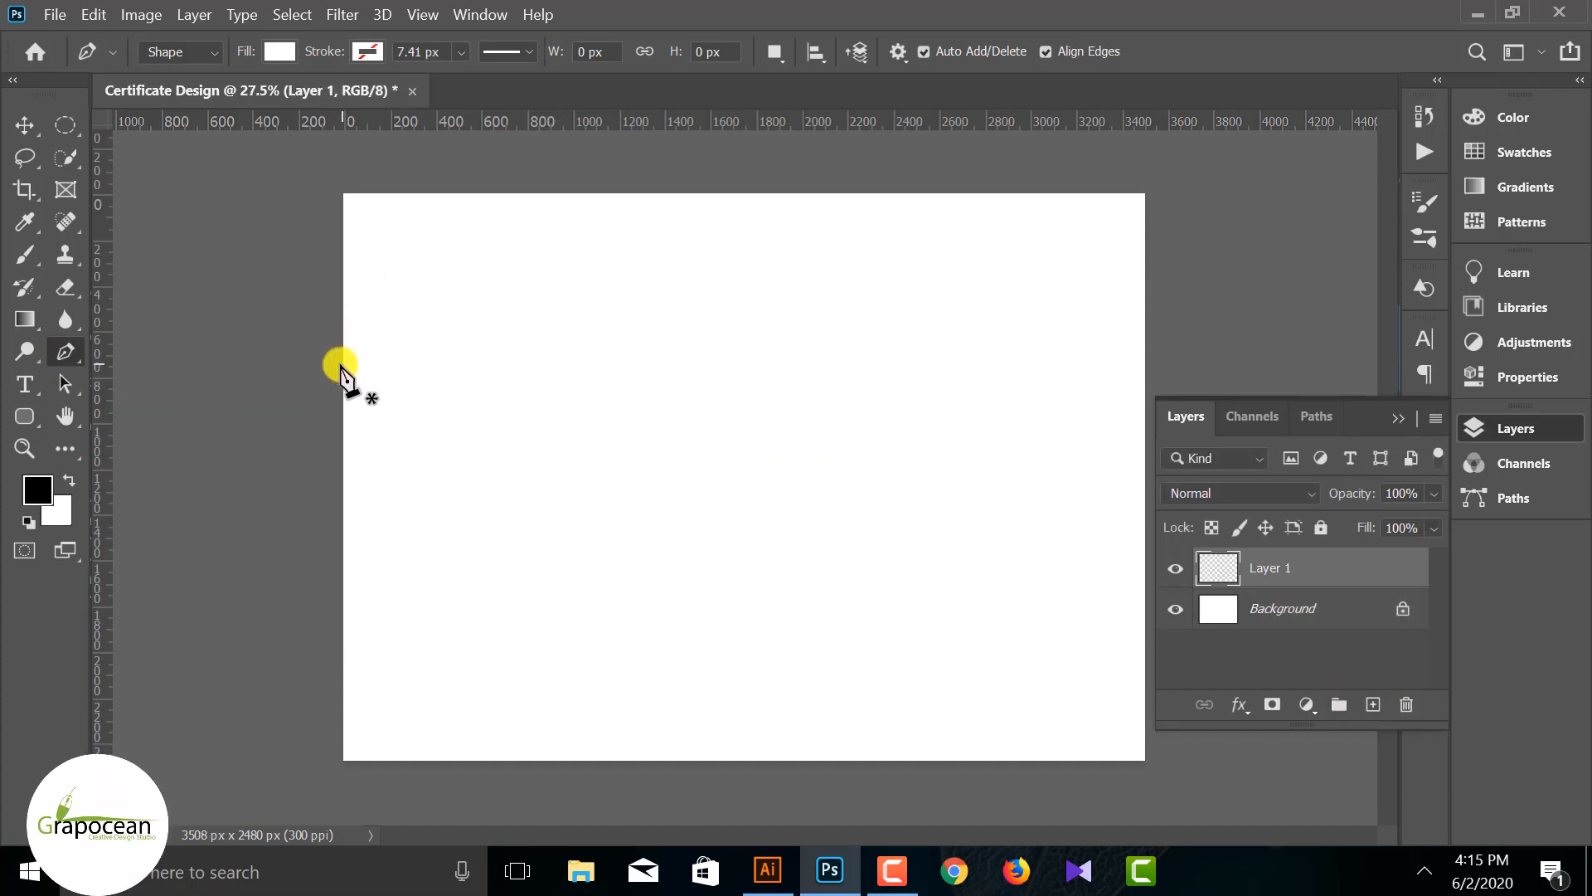
pyautogui.click(337, 374)
pyautogui.click(391, 379)
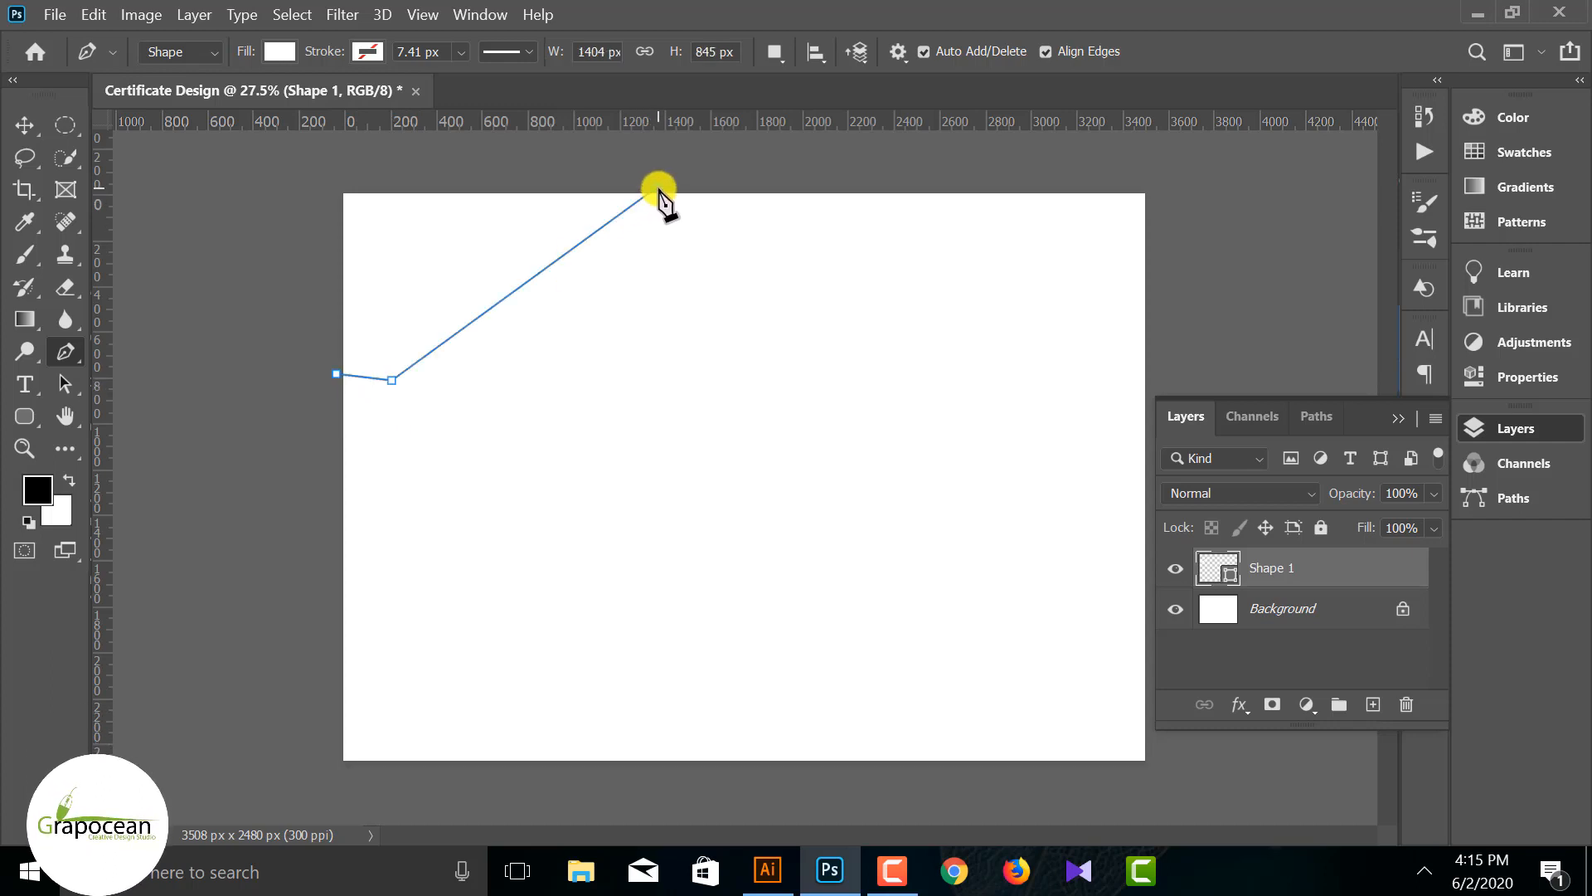
pyautogui.click(331, 183)
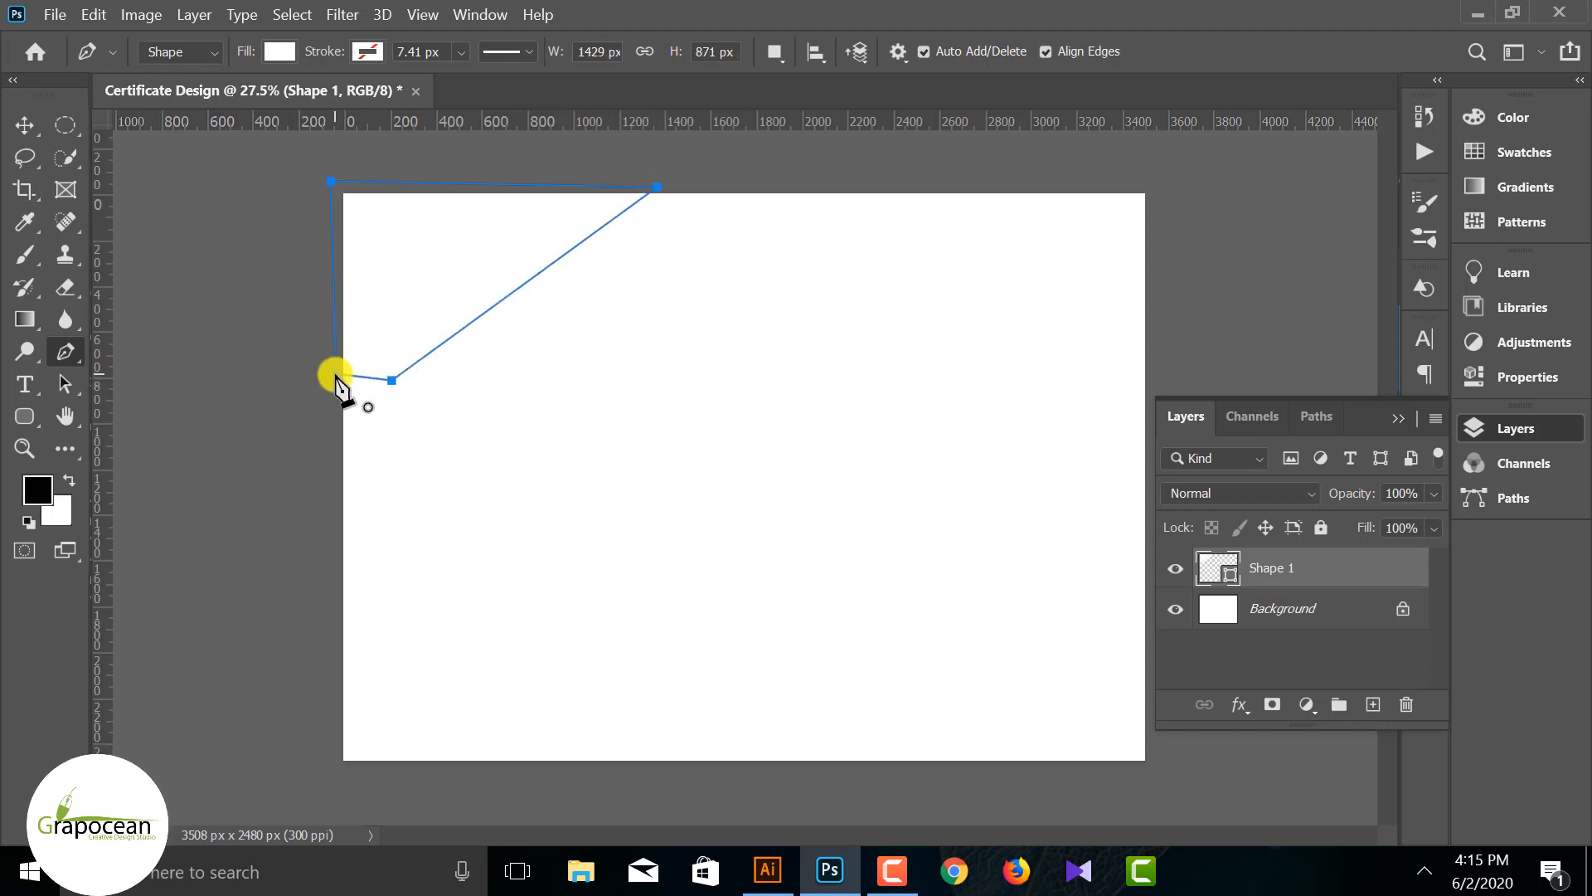
# Step: Fill the corner shape with the blue from the recently used colors and deselect it
pyautogui.click(279, 51)
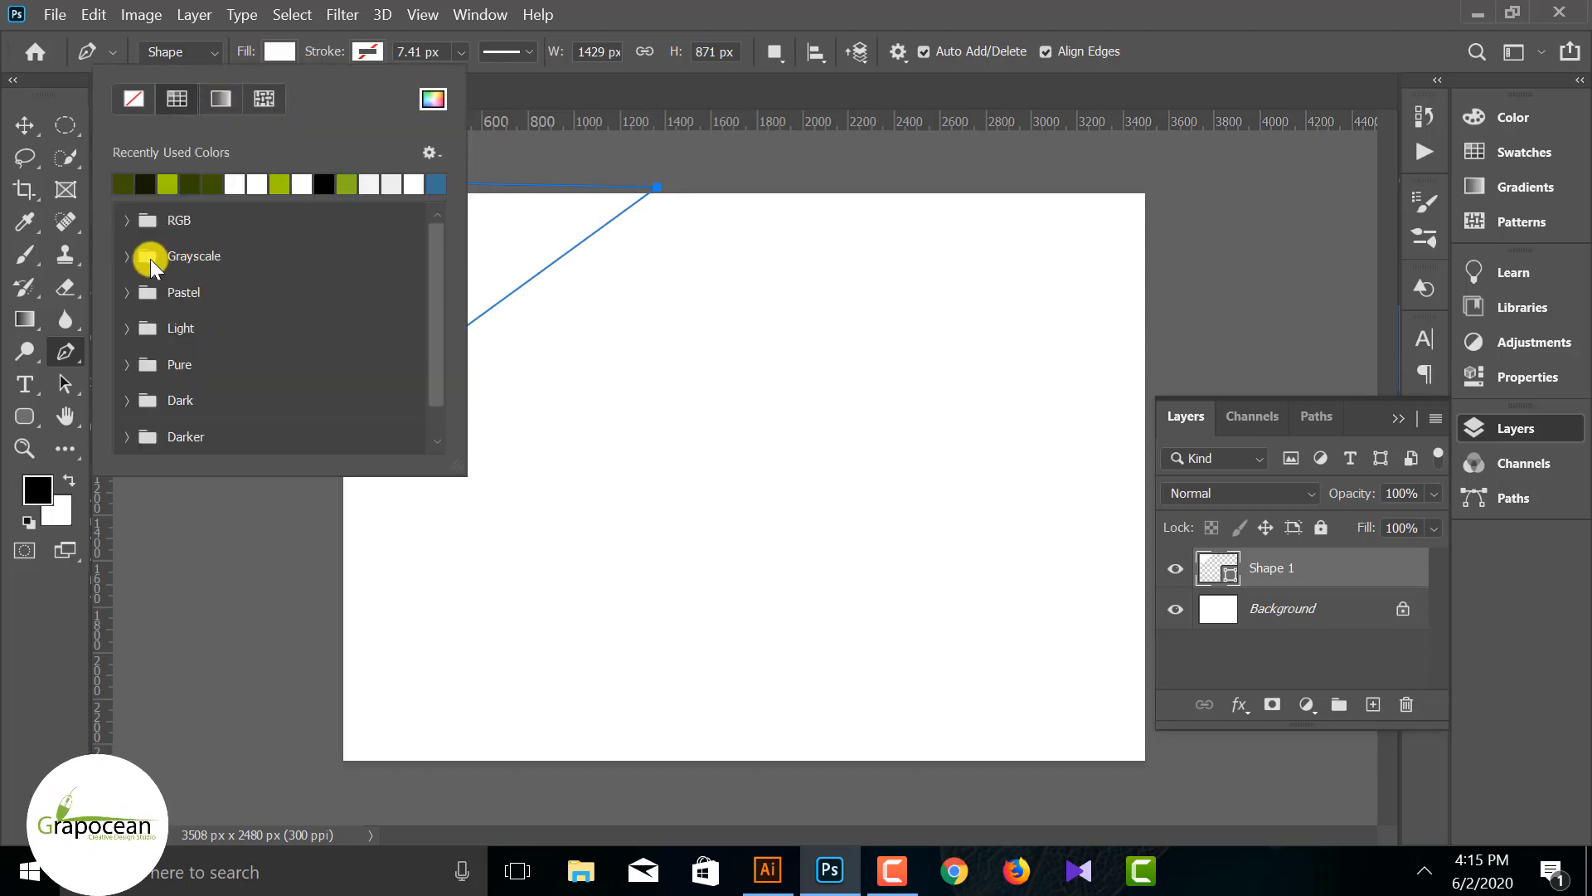
pyautogui.click(439, 182)
pyautogui.click(25, 125)
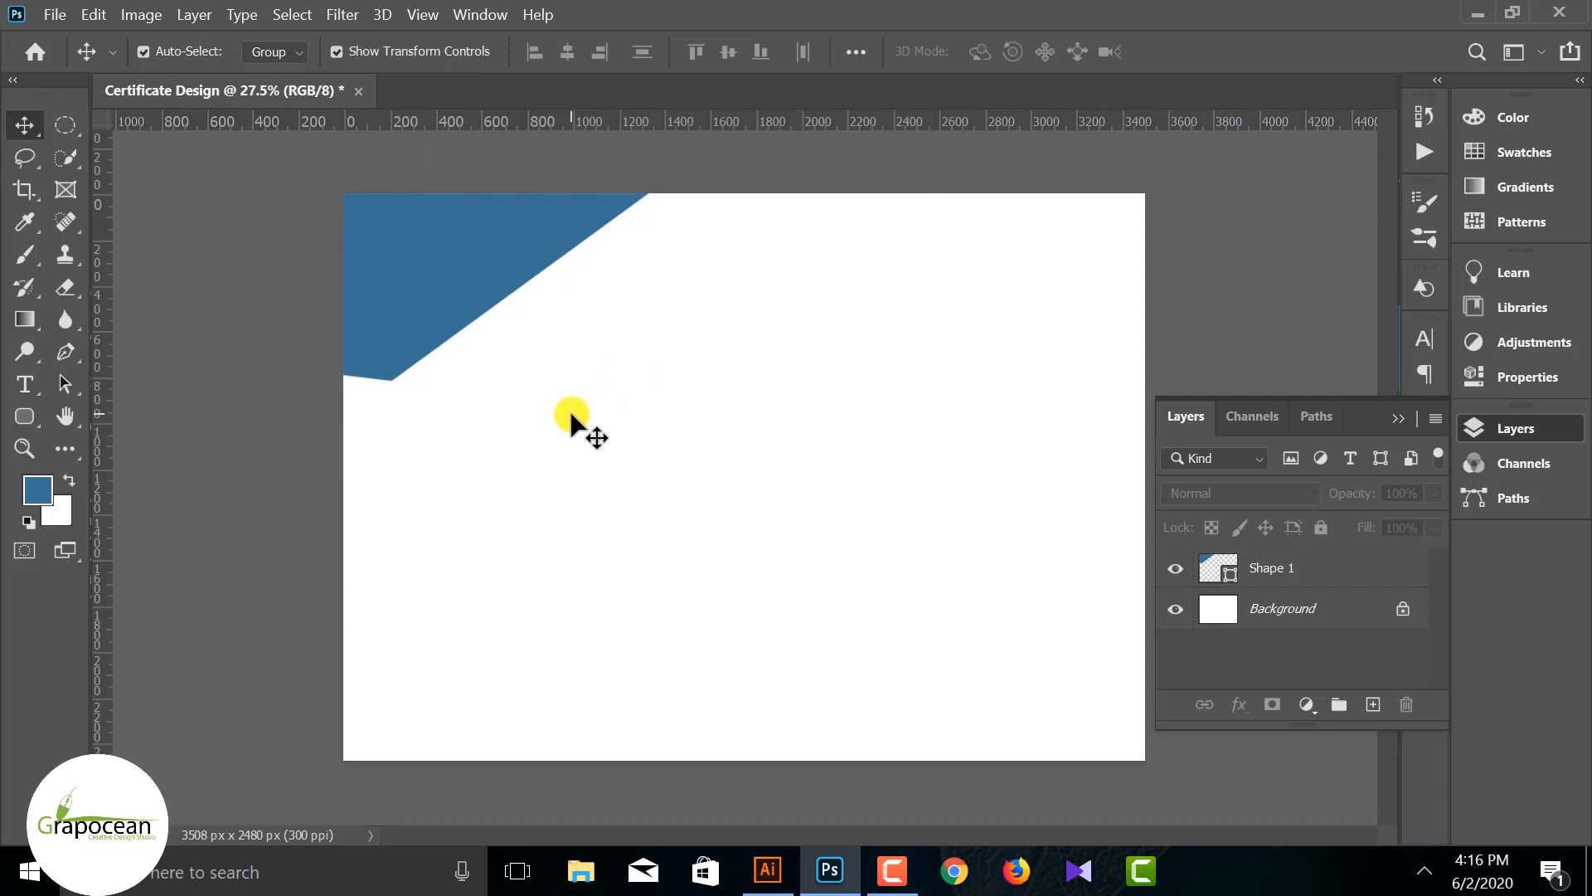
# Step: On a new layer, draw a downward-pointing triangle about 2068 x 630 px along the page's top edge with the Pen tool
pyautogui.click(66, 351)
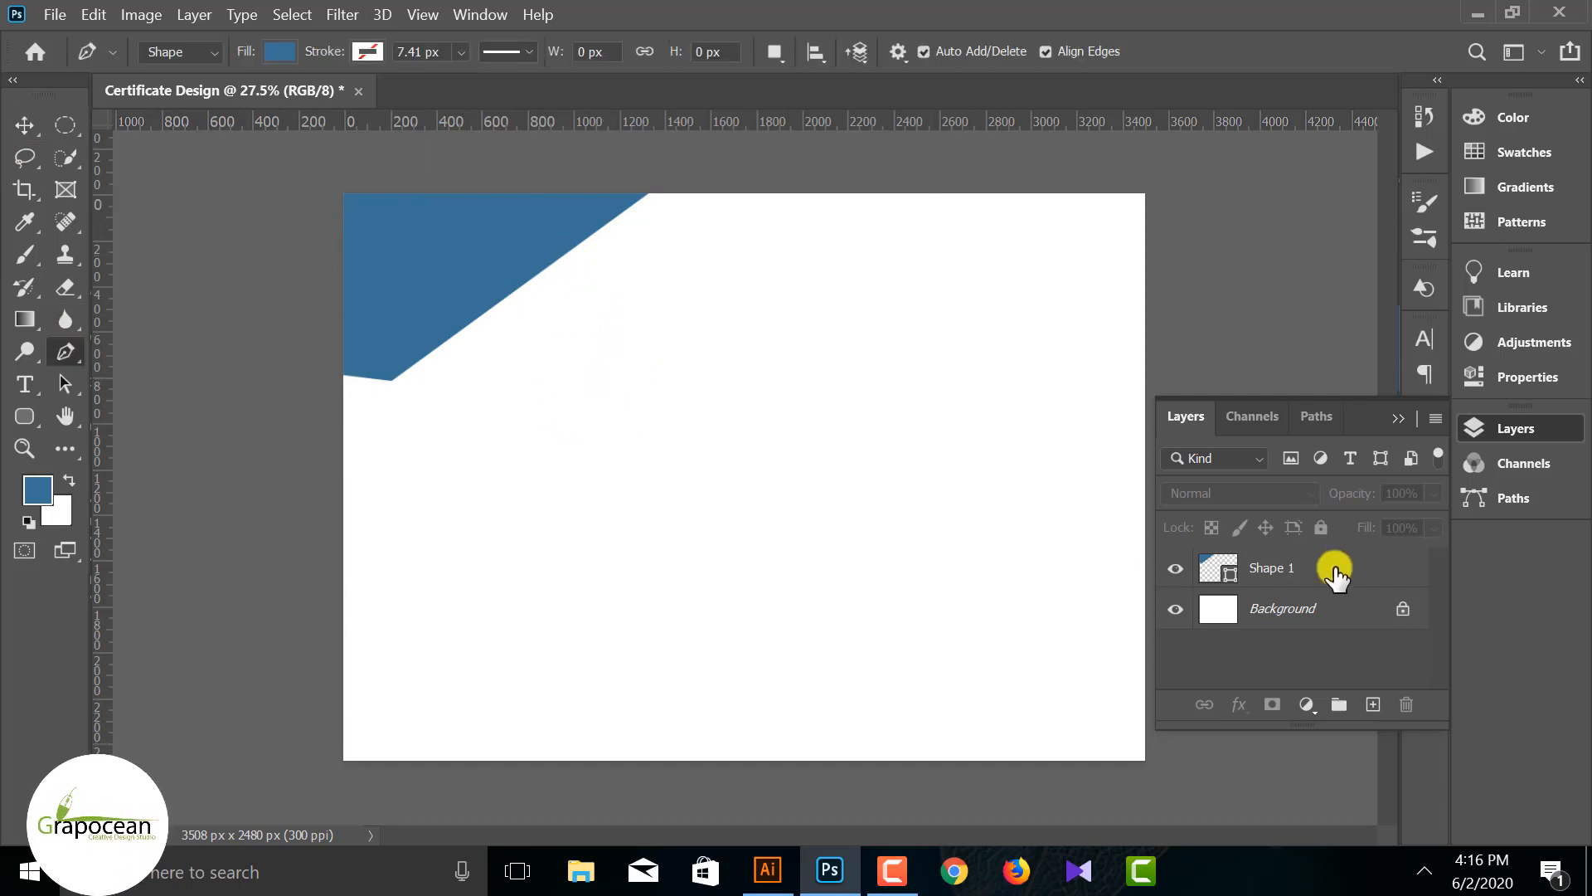
pyautogui.click(1330, 569)
pyautogui.click(1370, 704)
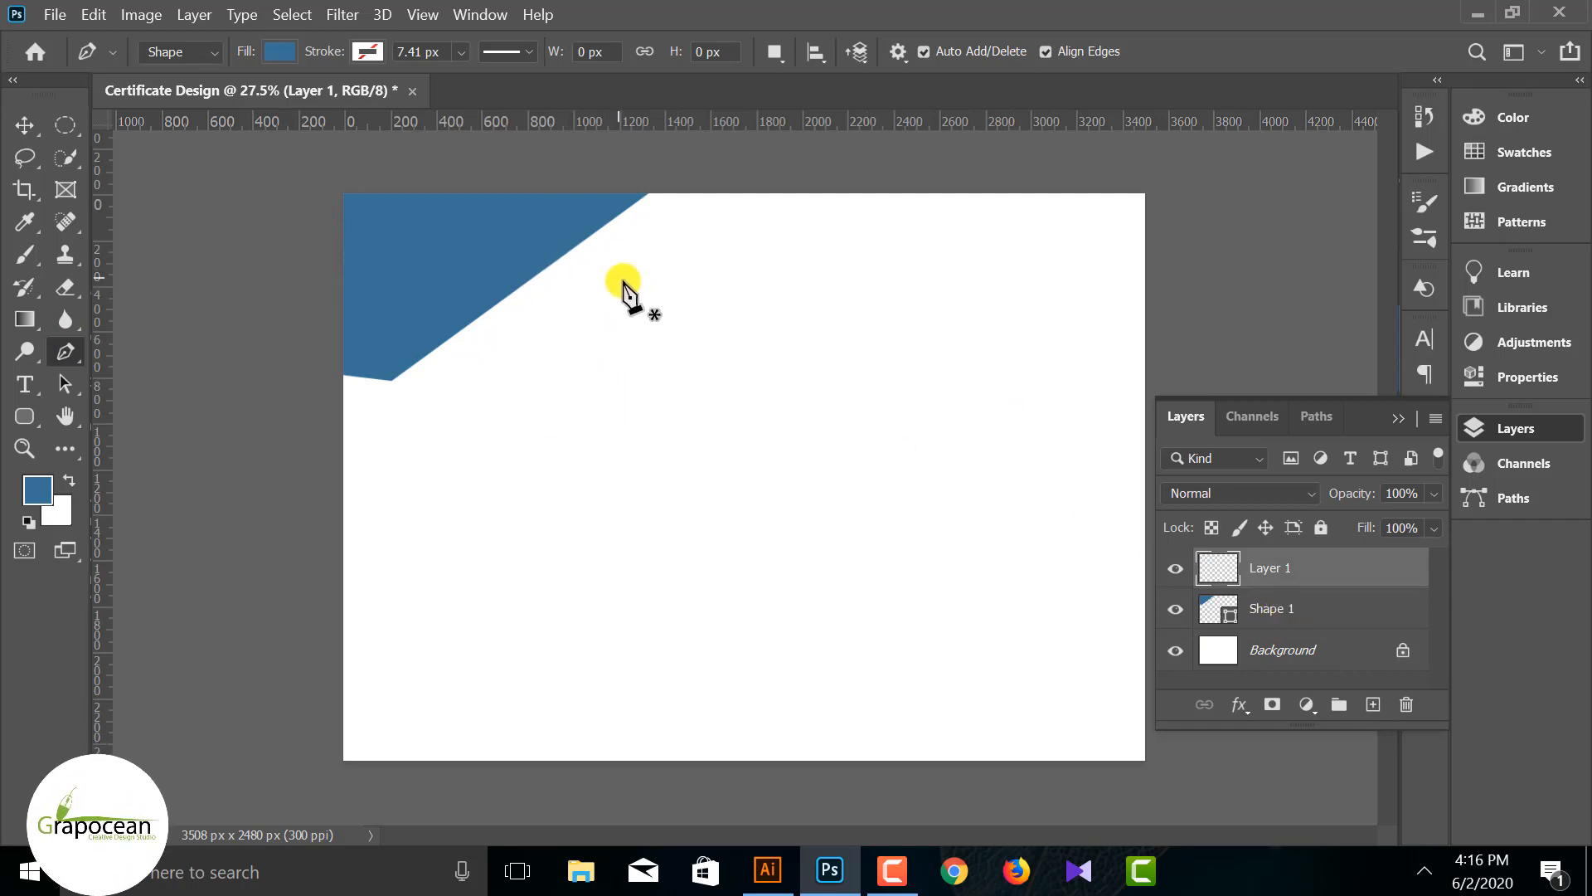
pyautogui.click(501, 194)
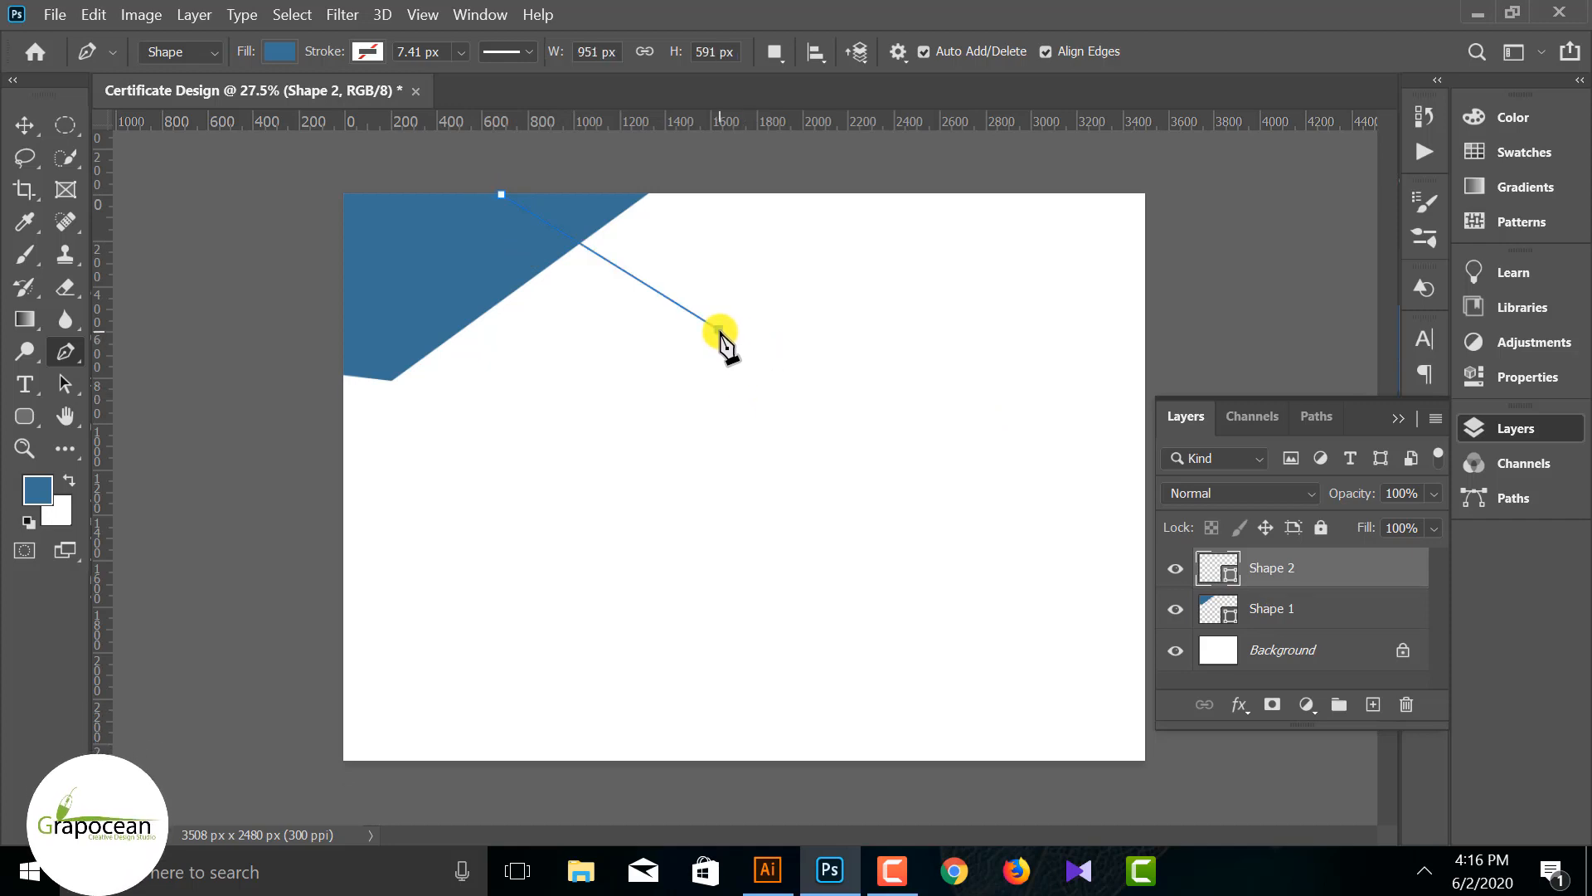
pyautogui.click(973, 186)
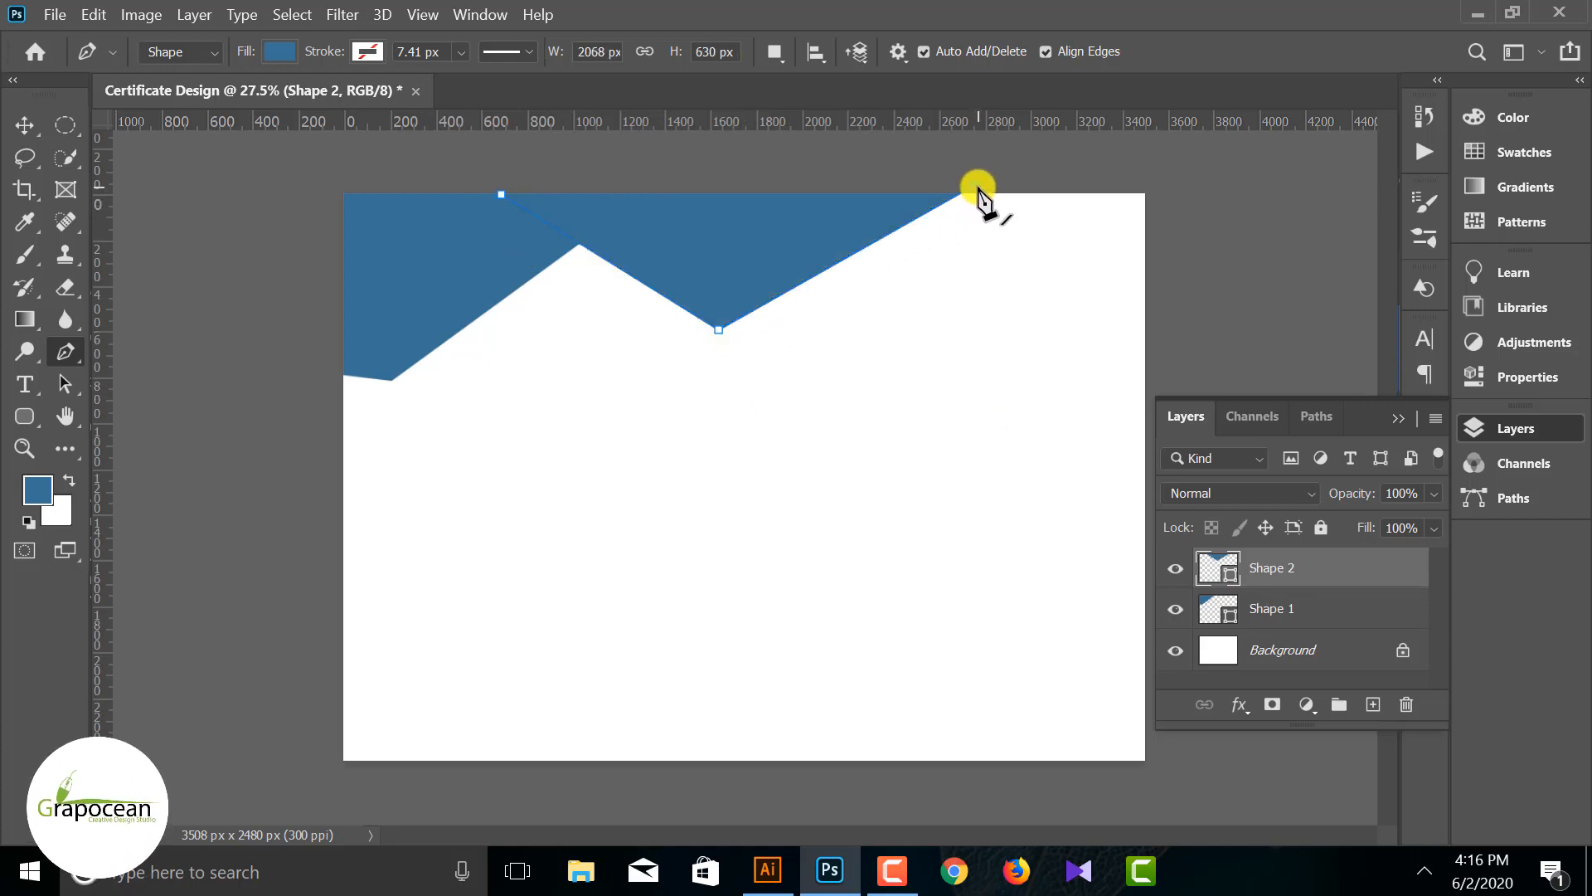
# Step: Fill the triangle with dark red from the Darker swatches and place its layer below Shape 1
pyautogui.click(280, 53)
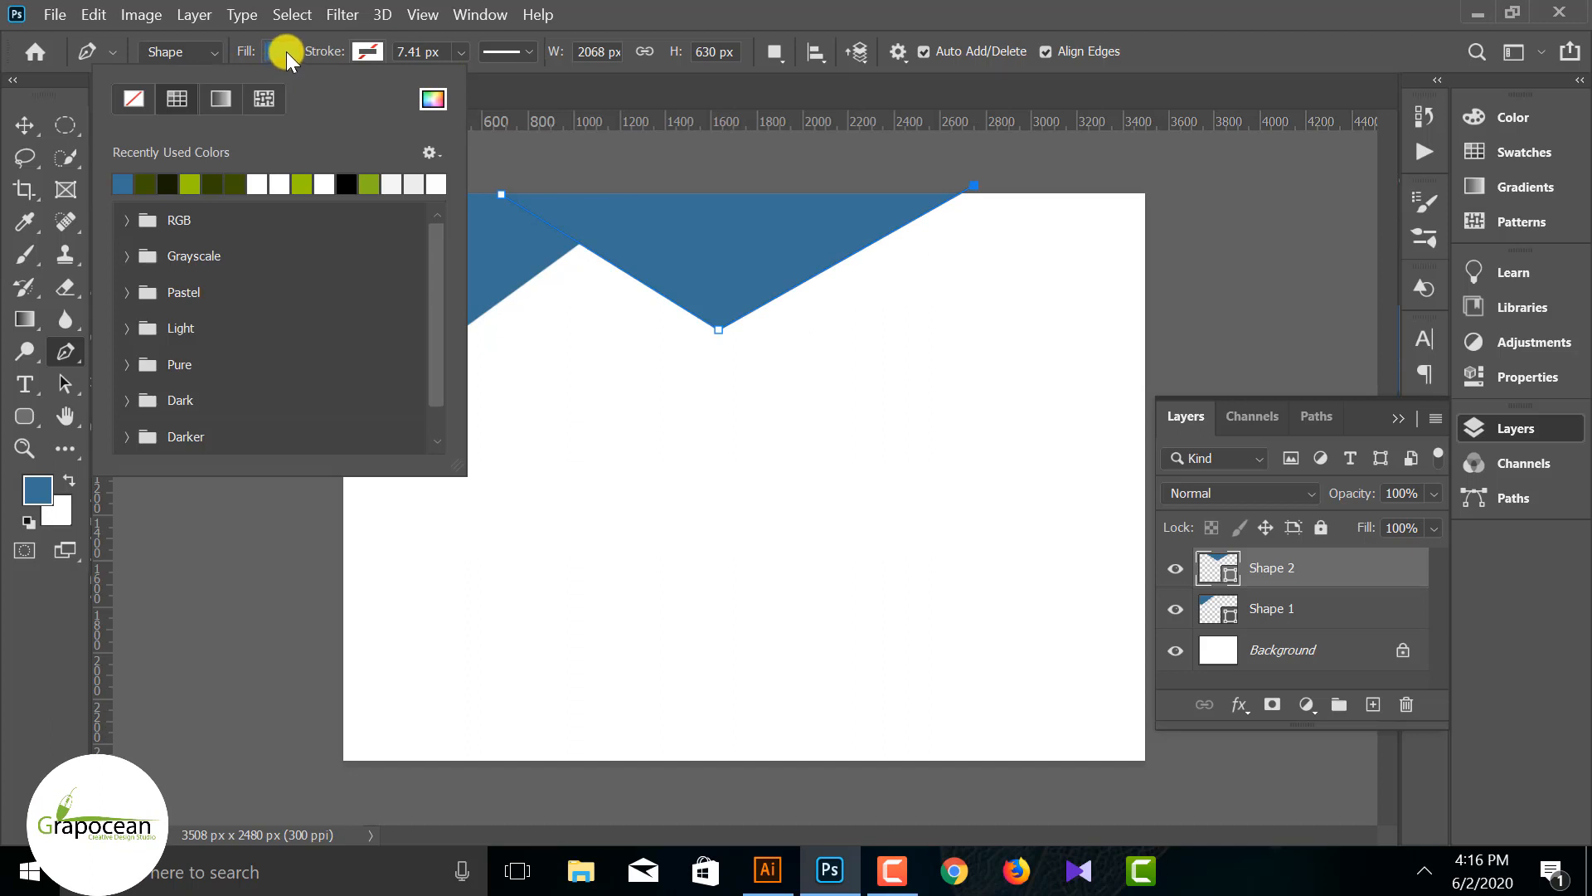
pyautogui.scroll(-1, 126, 404)
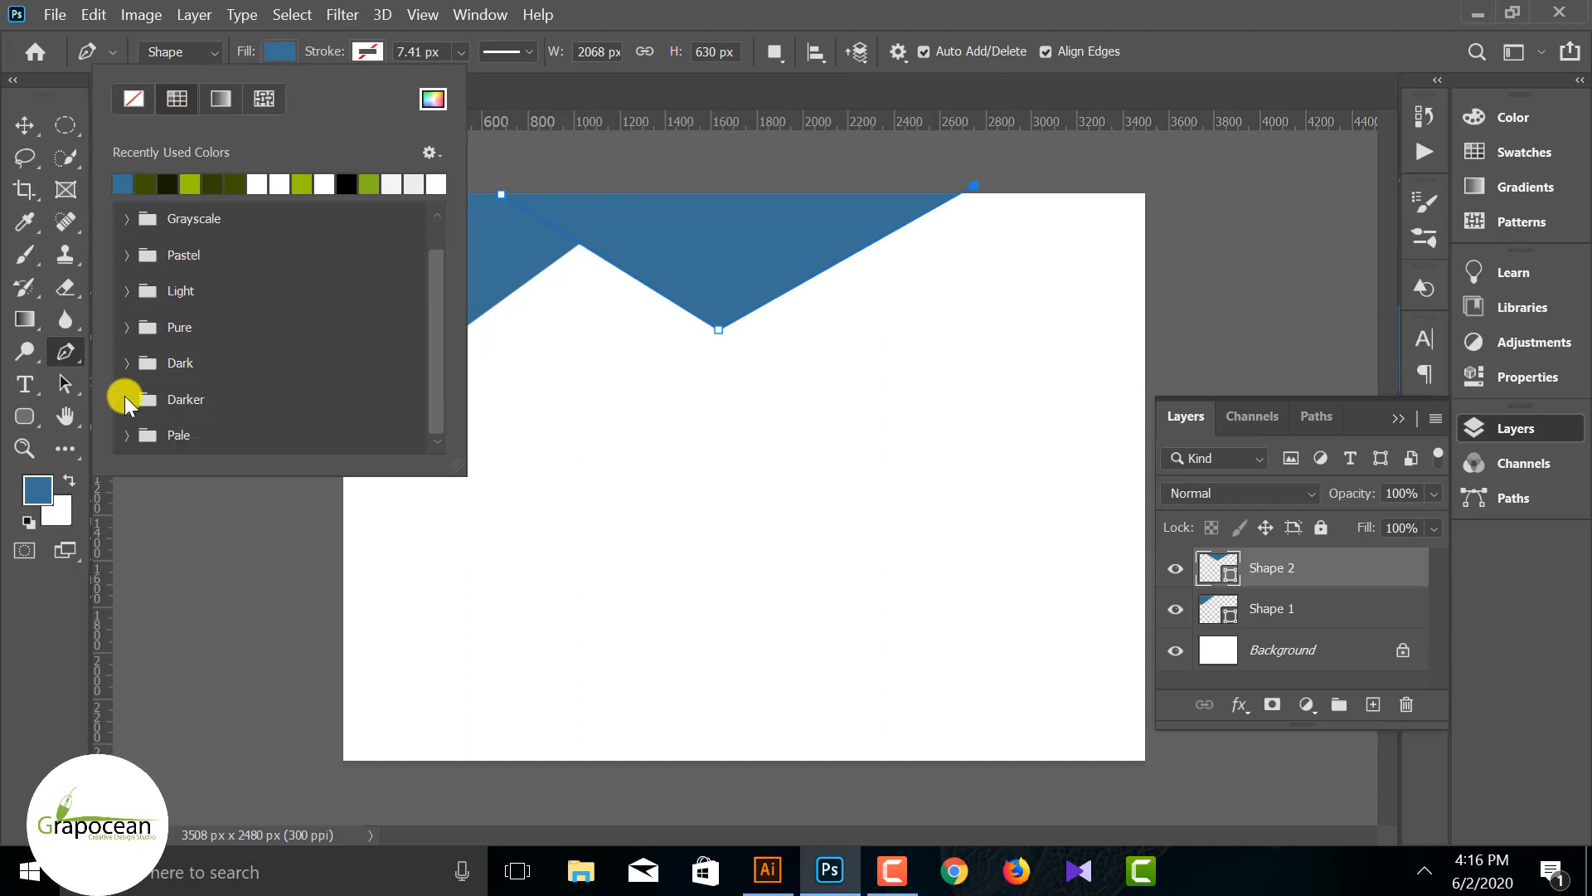
pyautogui.click(127, 400)
pyautogui.scroll(-1, 257, 381)
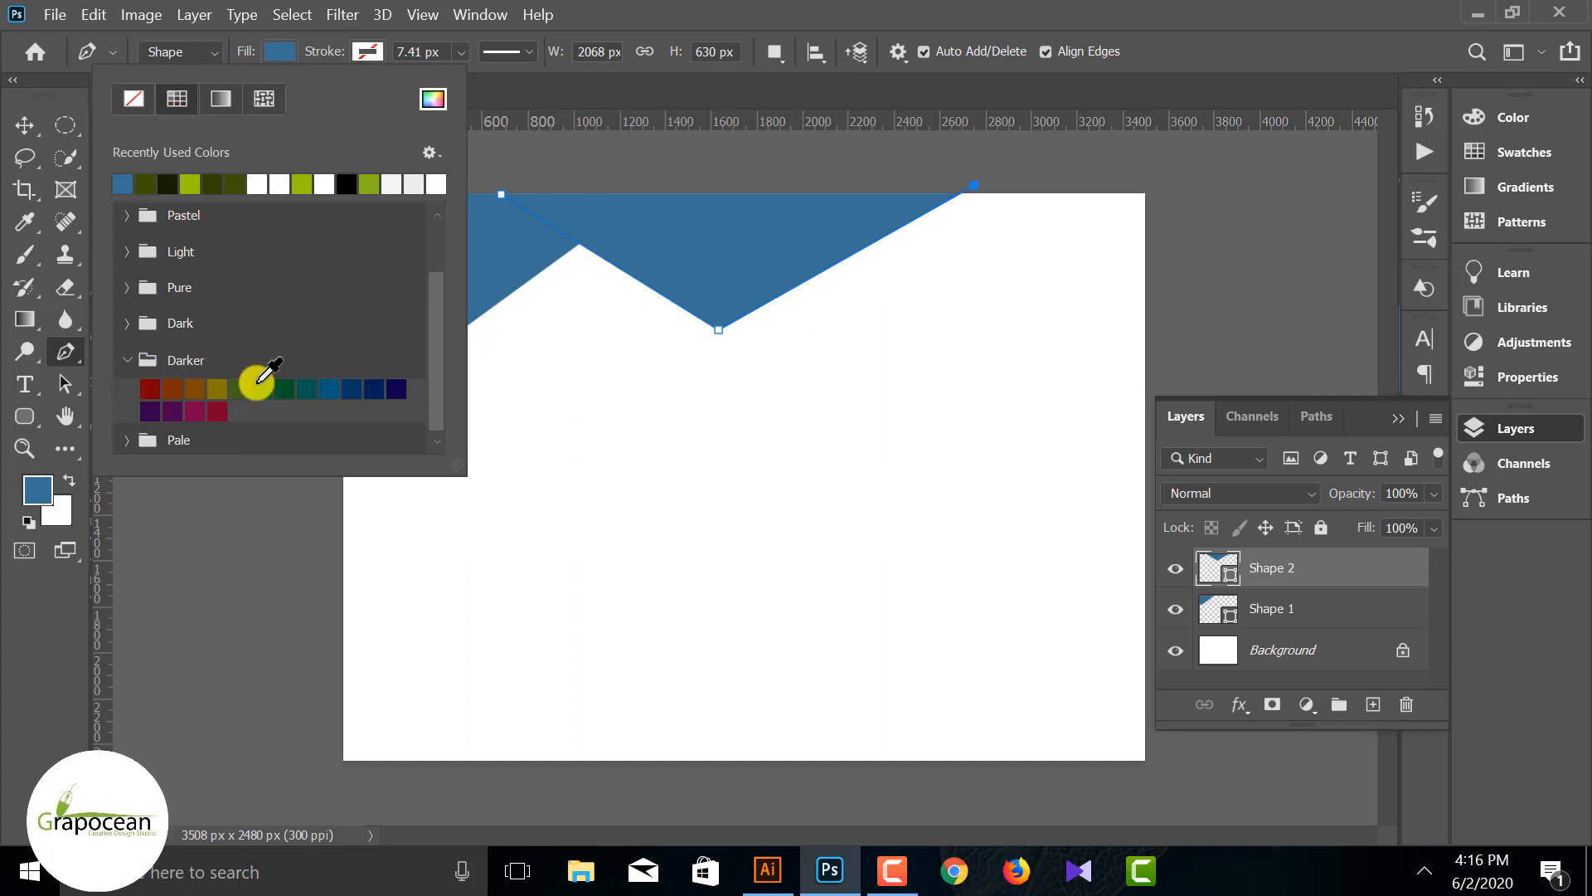
pyautogui.click(218, 409)
pyautogui.click(34, 98)
pyautogui.press('v')
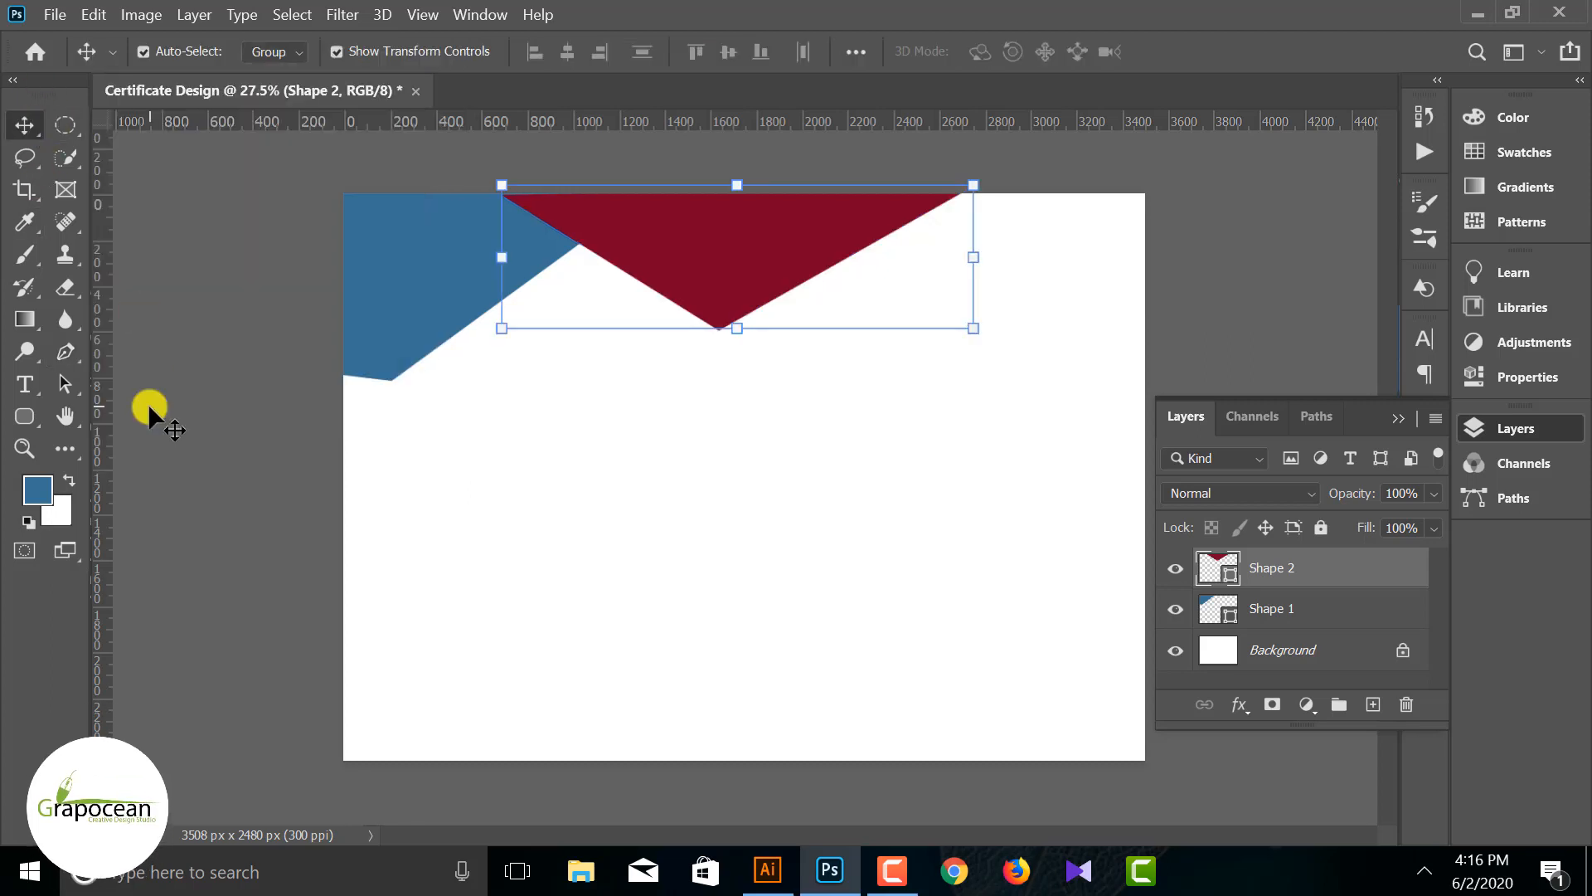
pyautogui.moveTo(1324, 578); pyautogui.dragTo(1315, 632)
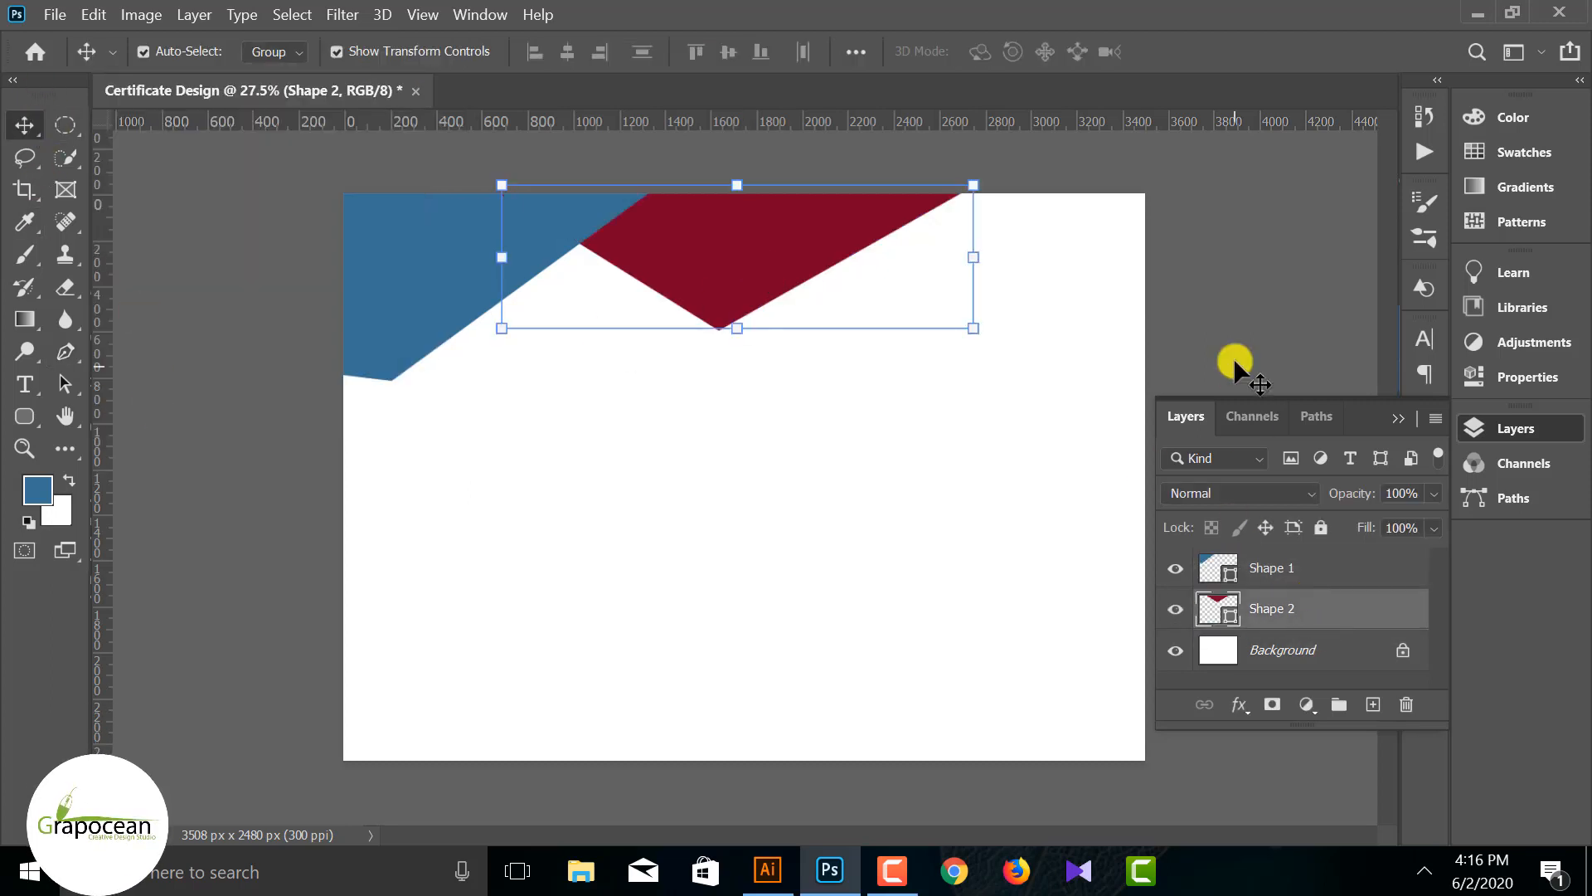
pyautogui.click(1245, 331)
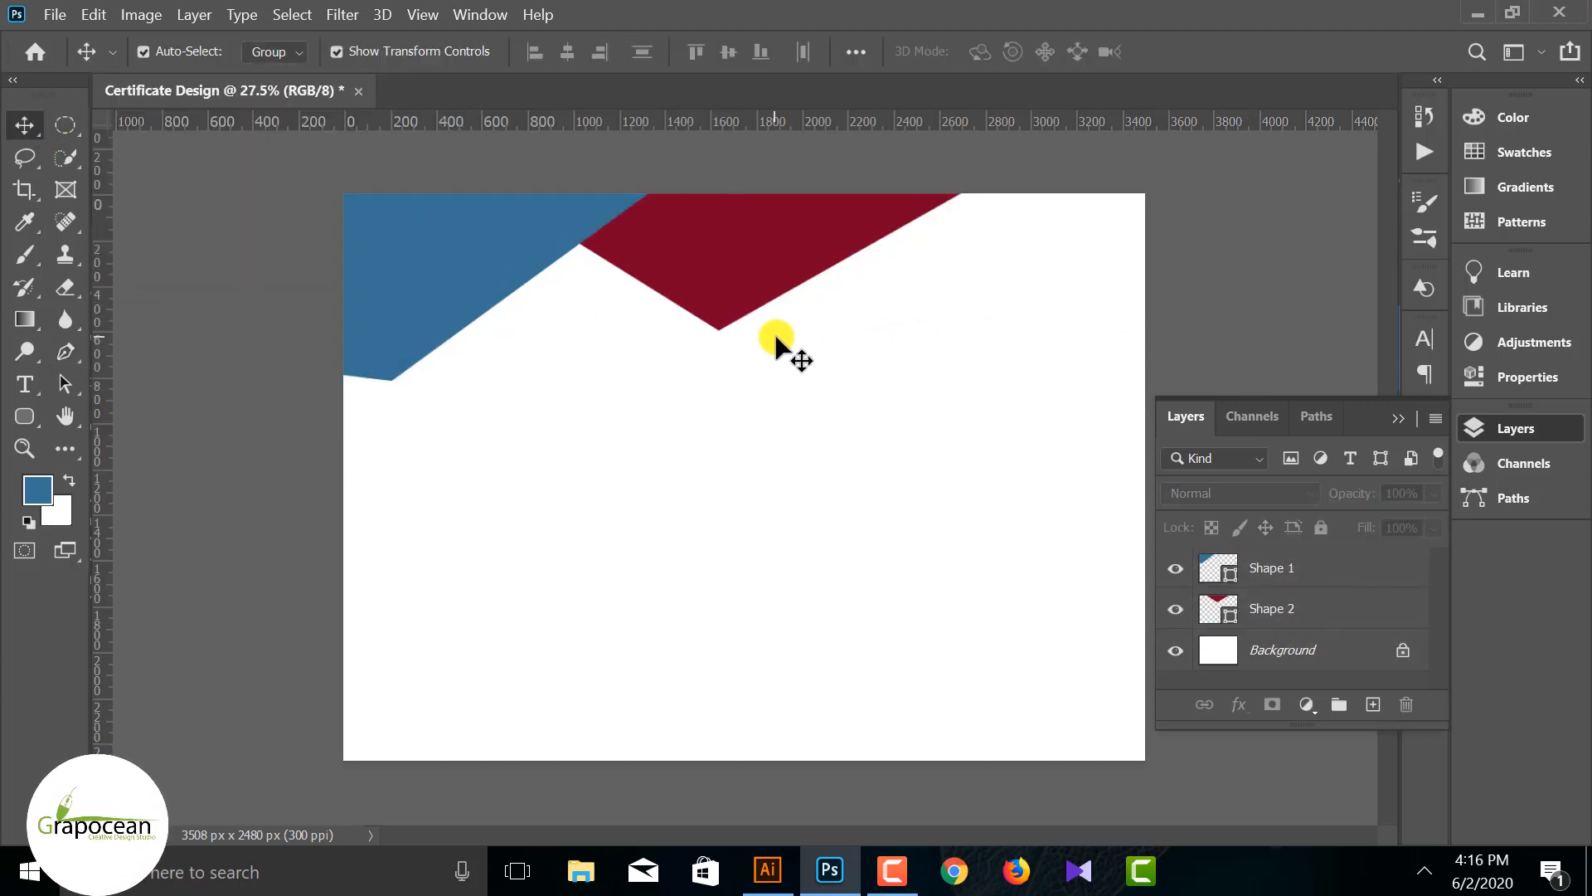
# Step: Pull the red triangle's lower point down and to the right, making the shape about 724 px high
pyautogui.click(718, 323)
pyautogui.click(66, 351)
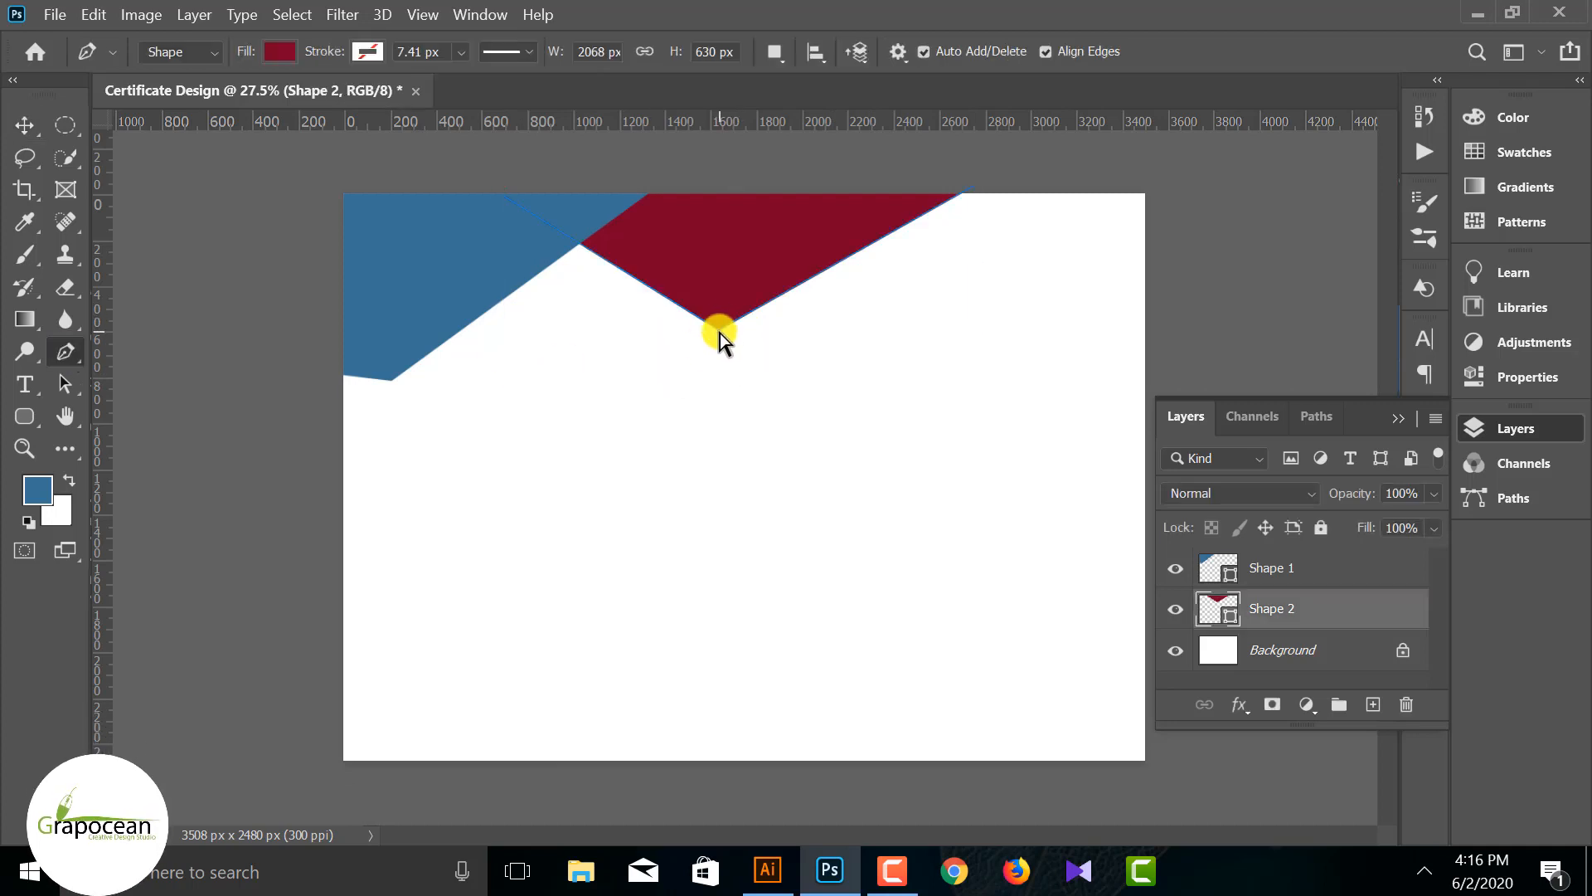
pyautogui.moveTo(719, 331); pyautogui.dragTo(776, 351)
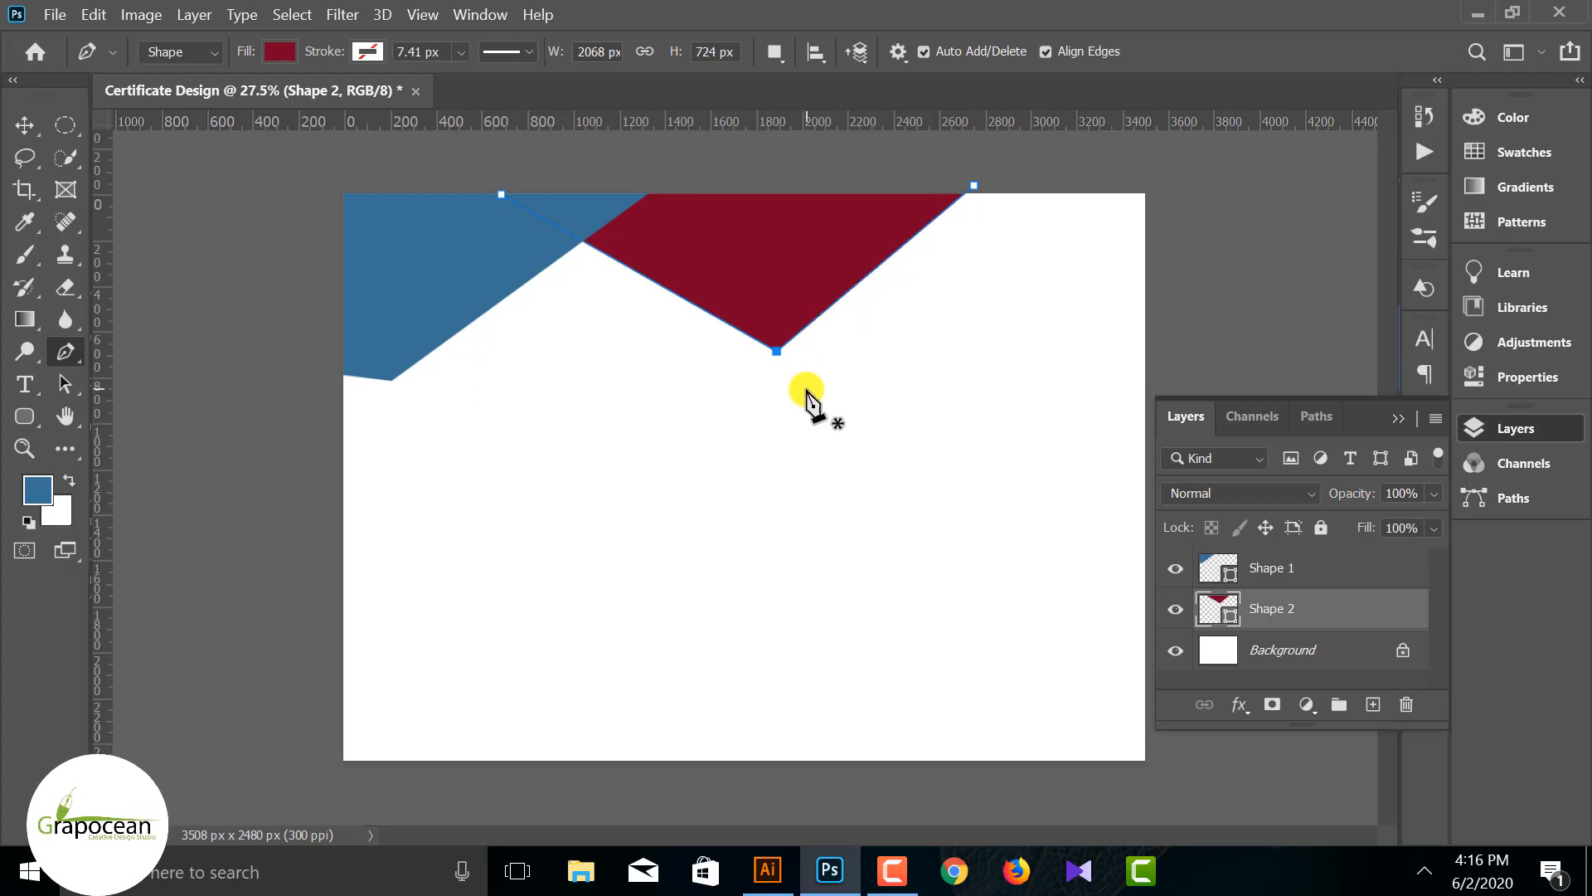
pyautogui.click(25, 125)
pyautogui.click(266, 490)
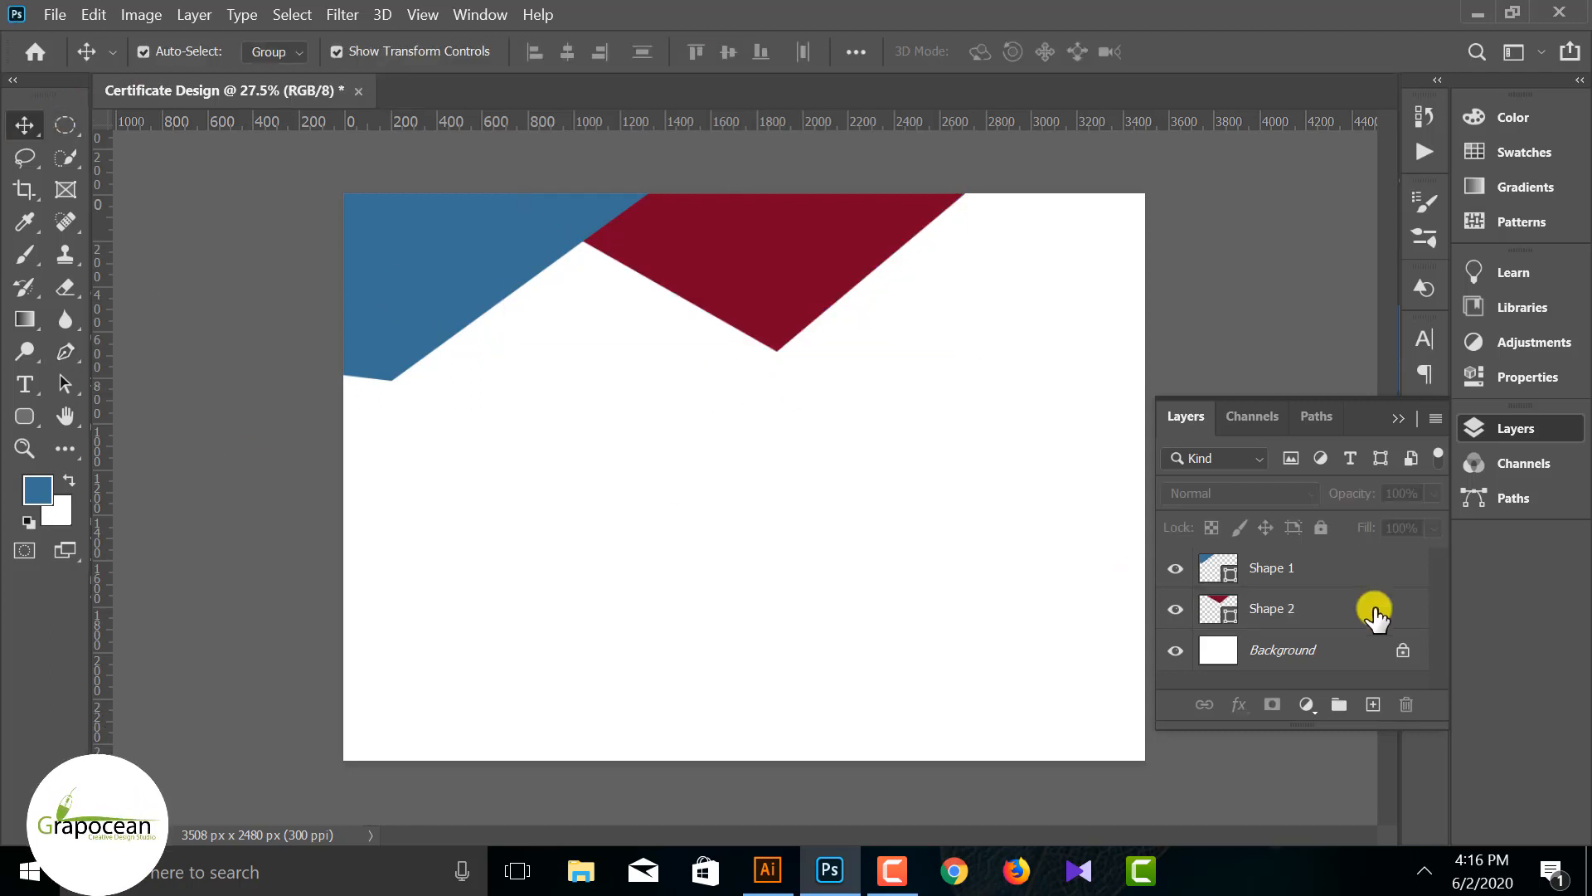
# Step: Draw a narrow Pen triangle about 1302 x 761 px from the blue shape's lowest corner to the red triangle, above the Shape 2 layer
pyautogui.click(1299, 607)
pyautogui.click(1241, 779)
pyautogui.click(1292, 610)
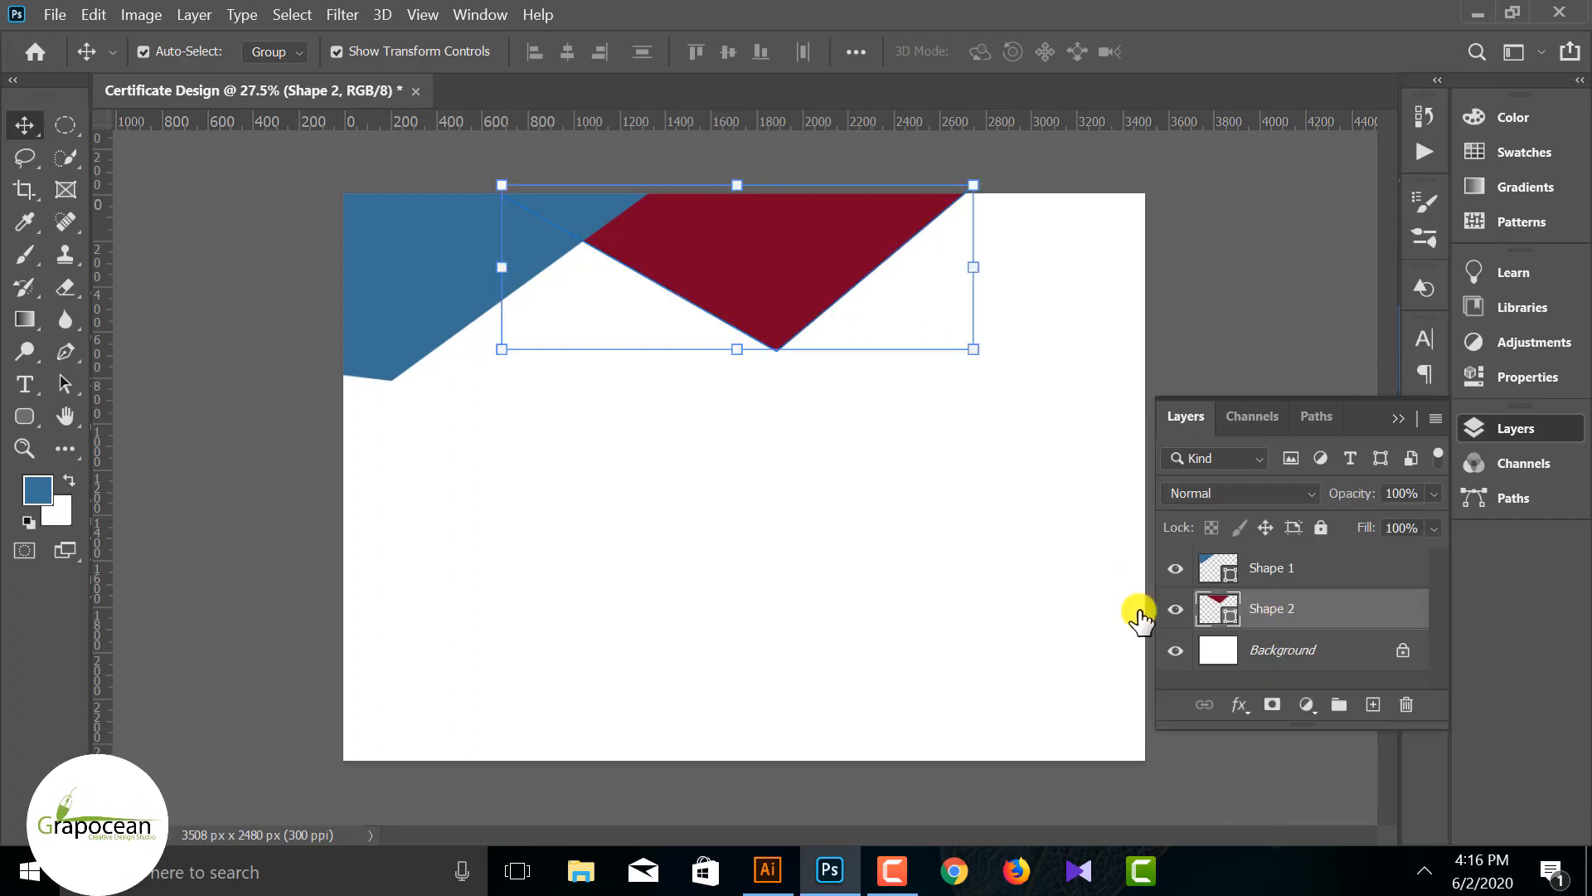
pyautogui.click(66, 351)
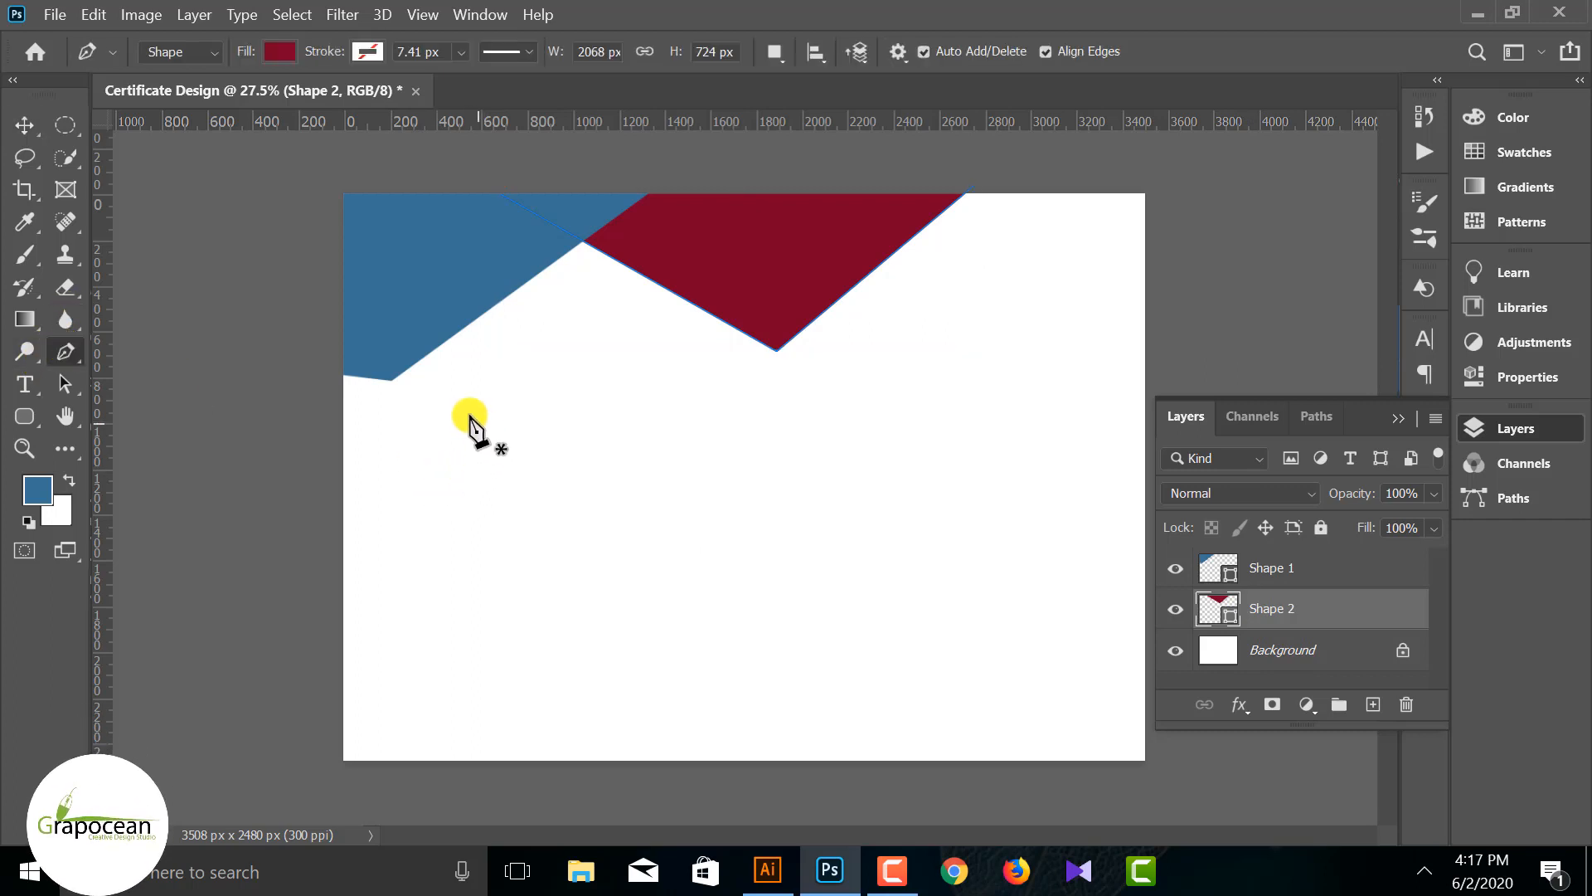
pyautogui.click(390, 379)
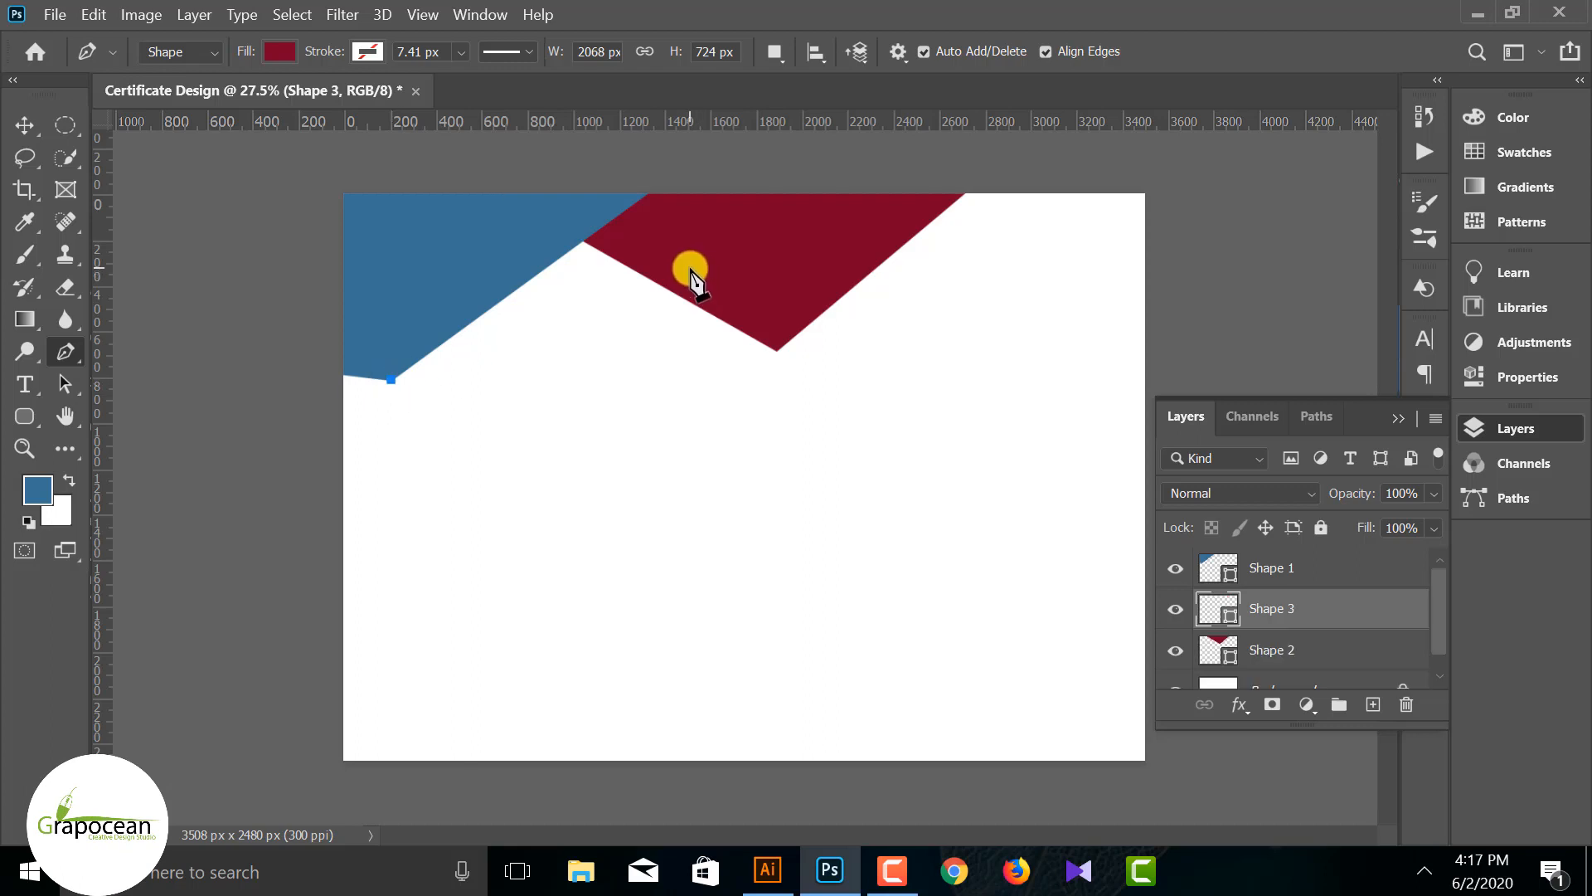
pyautogui.click(688, 266)
pyautogui.click(590, 204)
pyautogui.click(393, 380)
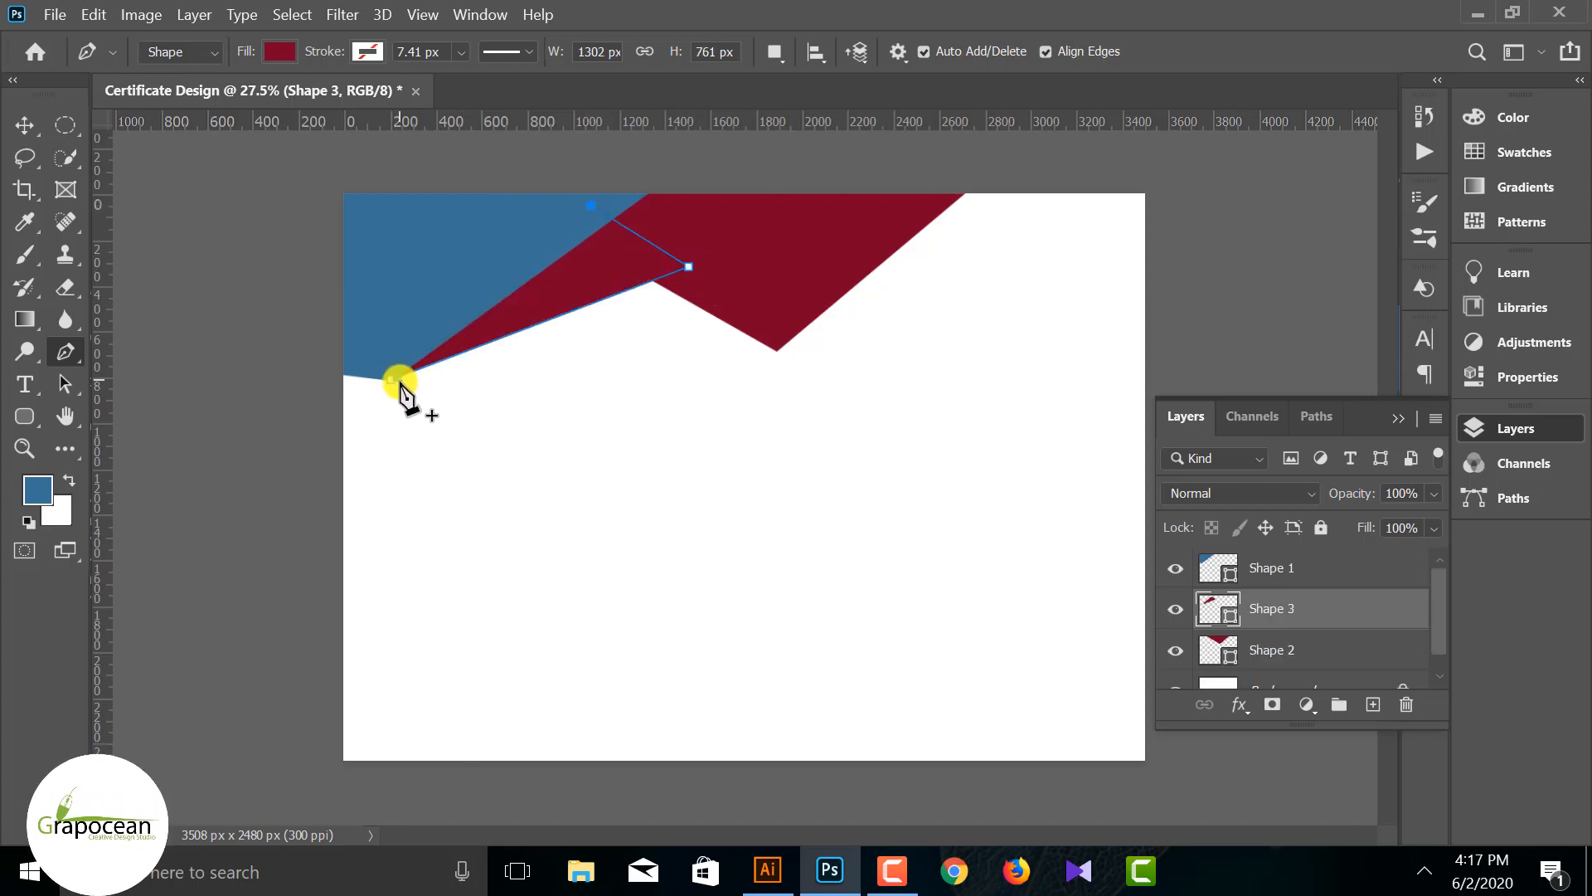
# Step: Fill the narrow triangle with the near-black olive recent color and place its layer below Shape 2
pyautogui.click(277, 52)
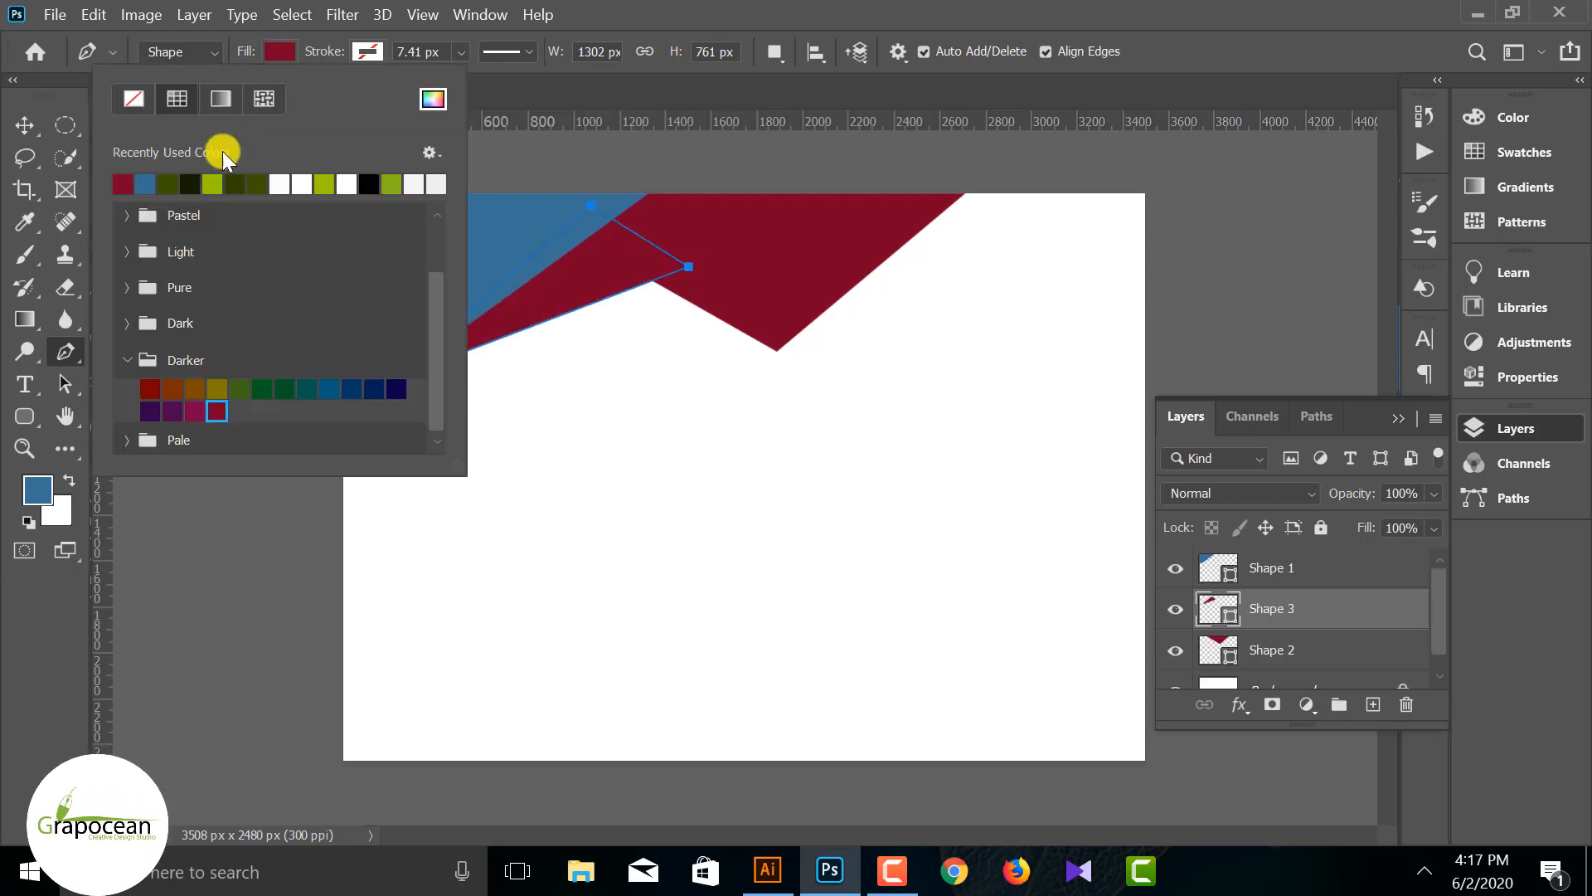
pyautogui.click(193, 183)
pyautogui.click(23, 126)
pyautogui.click(604, 269)
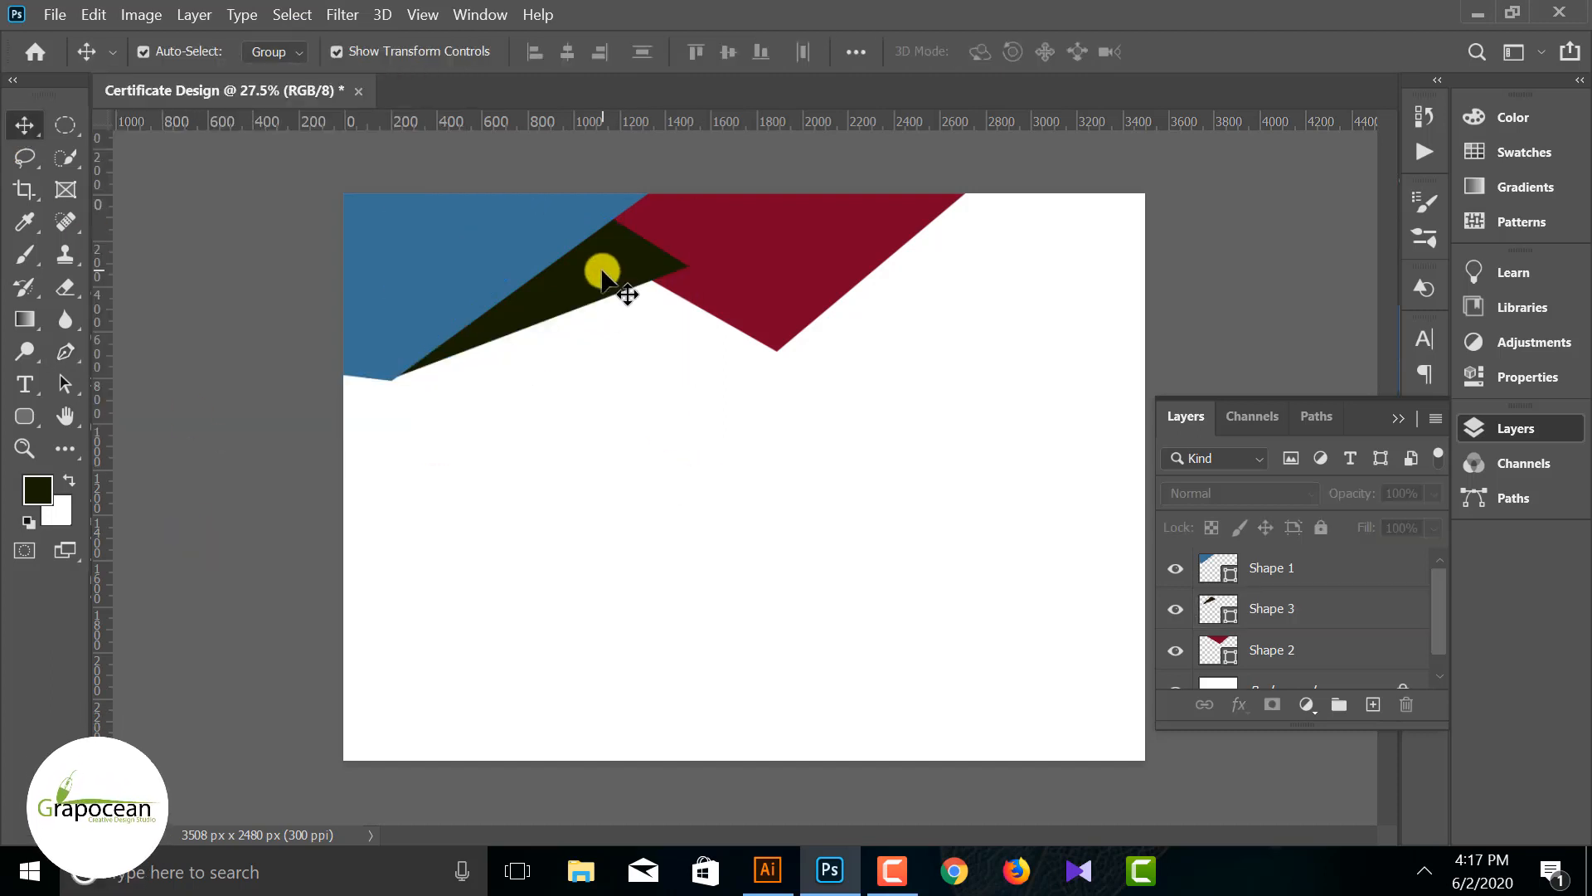
pyautogui.moveTo(1370, 612); pyautogui.dragTo(1299, 665)
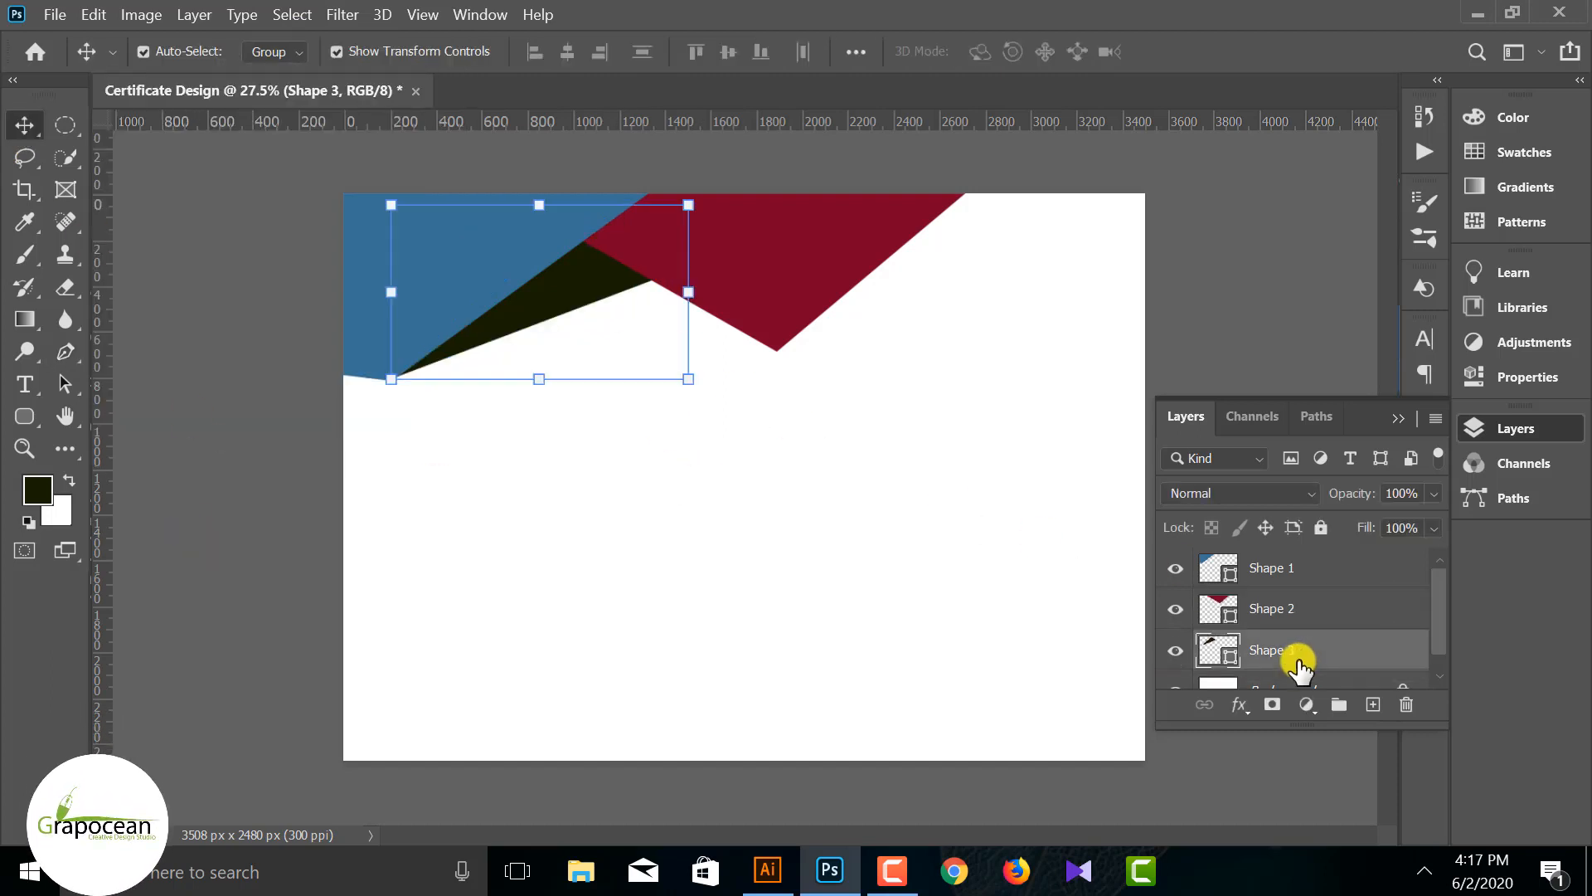
pyautogui.click(175, 402)
pyautogui.scroll(4, 444, 381)
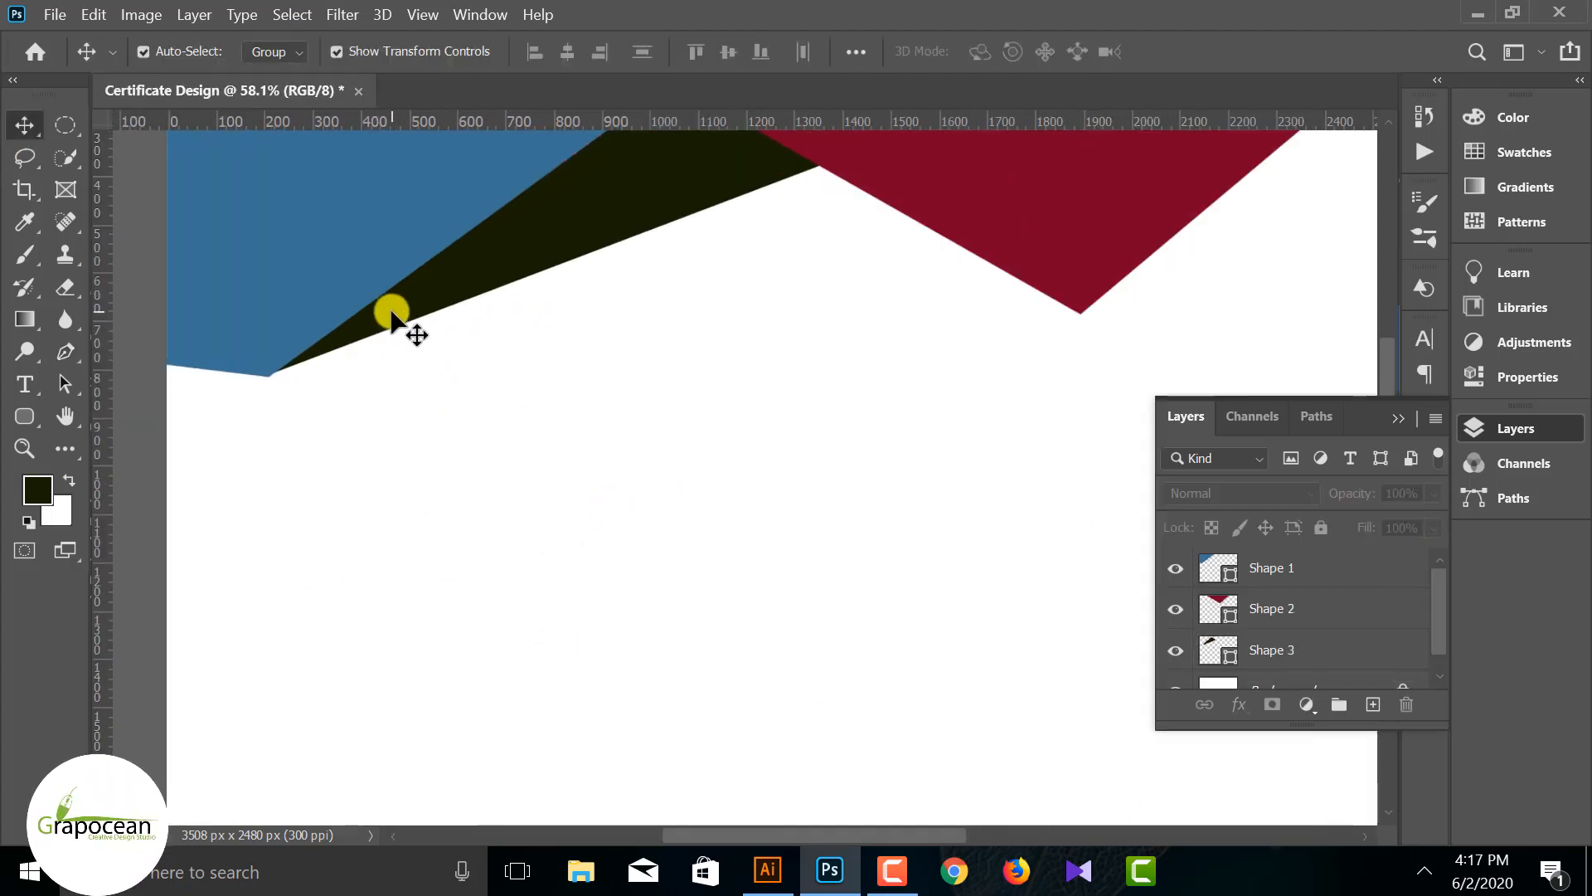
pyautogui.click(391, 313)
pyautogui.click(141, 517)
pyautogui.scroll(-3, 567, 512)
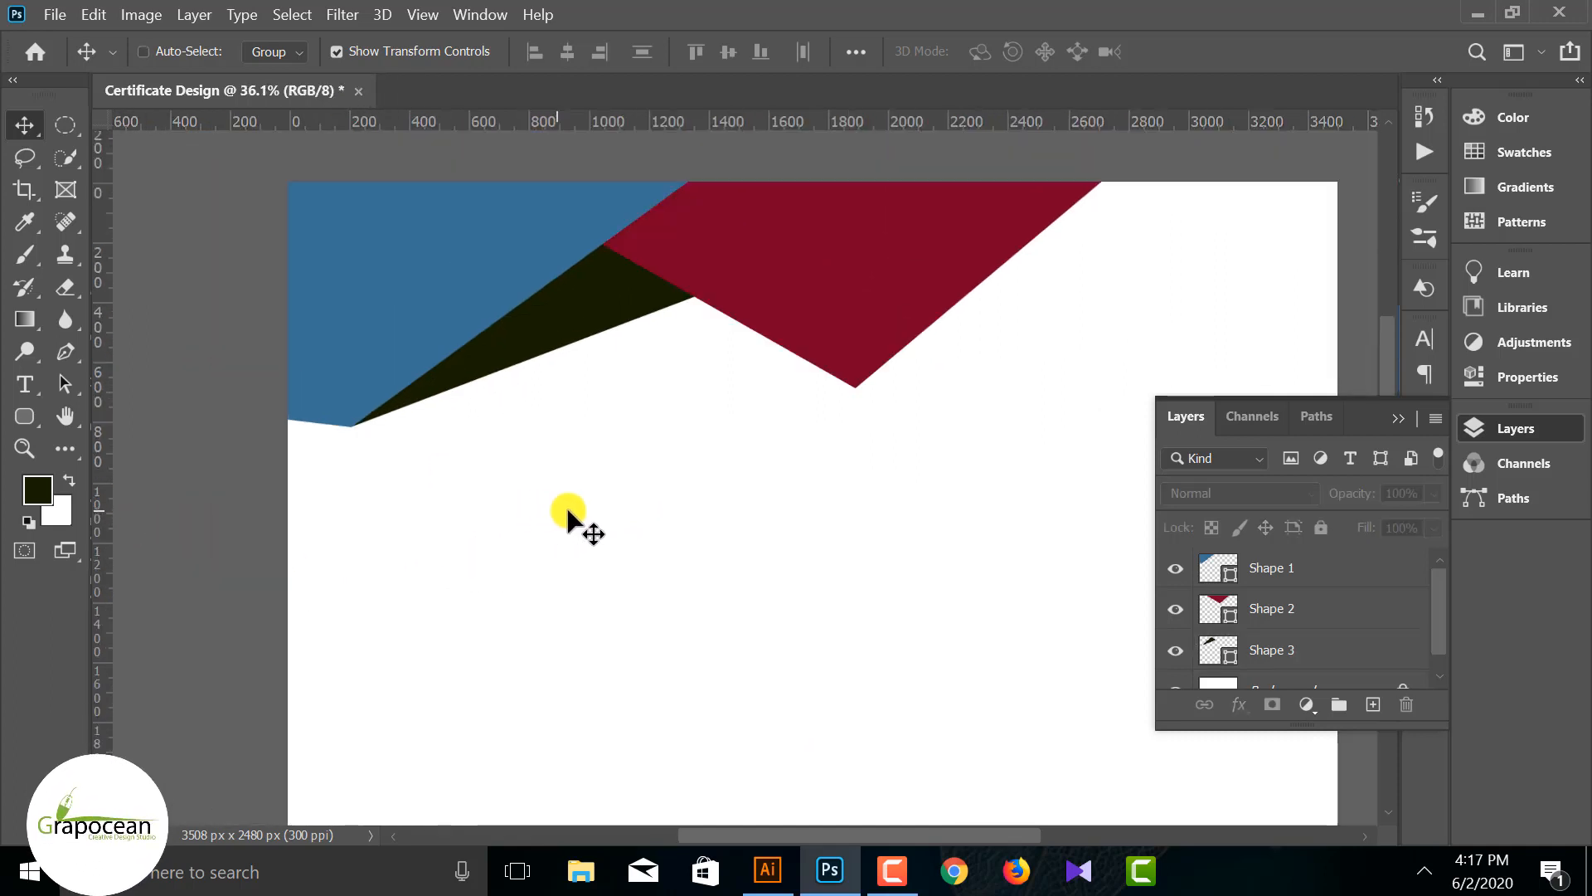
pyautogui.scroll(-3, 568, 512)
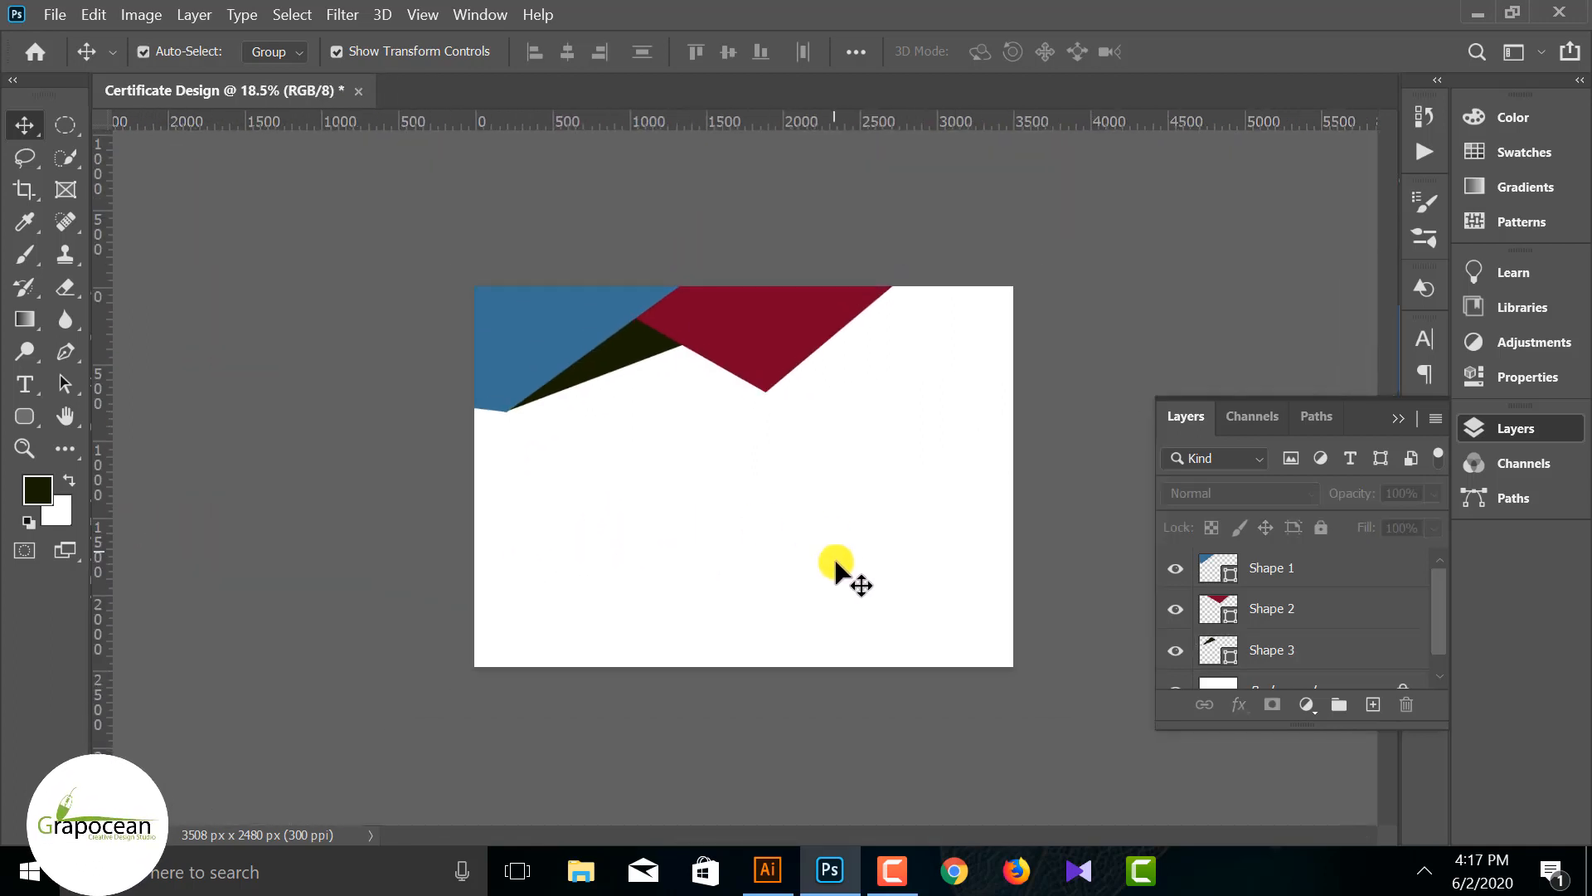
# Step: Reshape the red triangle to about 1717 x 669 px by shifting its lower point and its upper-left corner
pyautogui.click(813, 342)
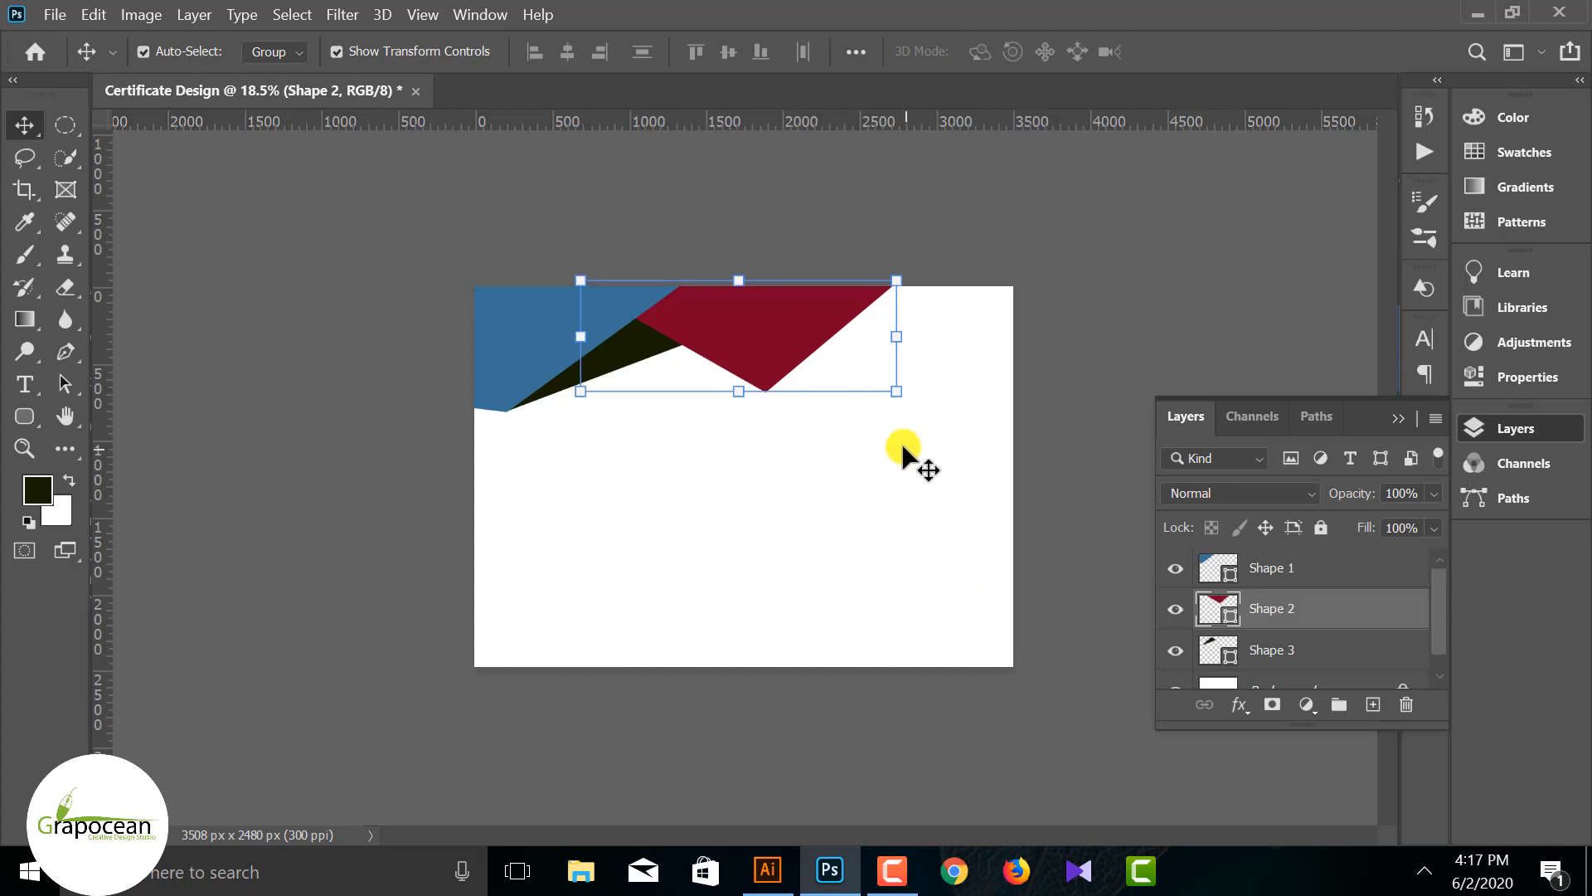
pyautogui.click(66, 352)
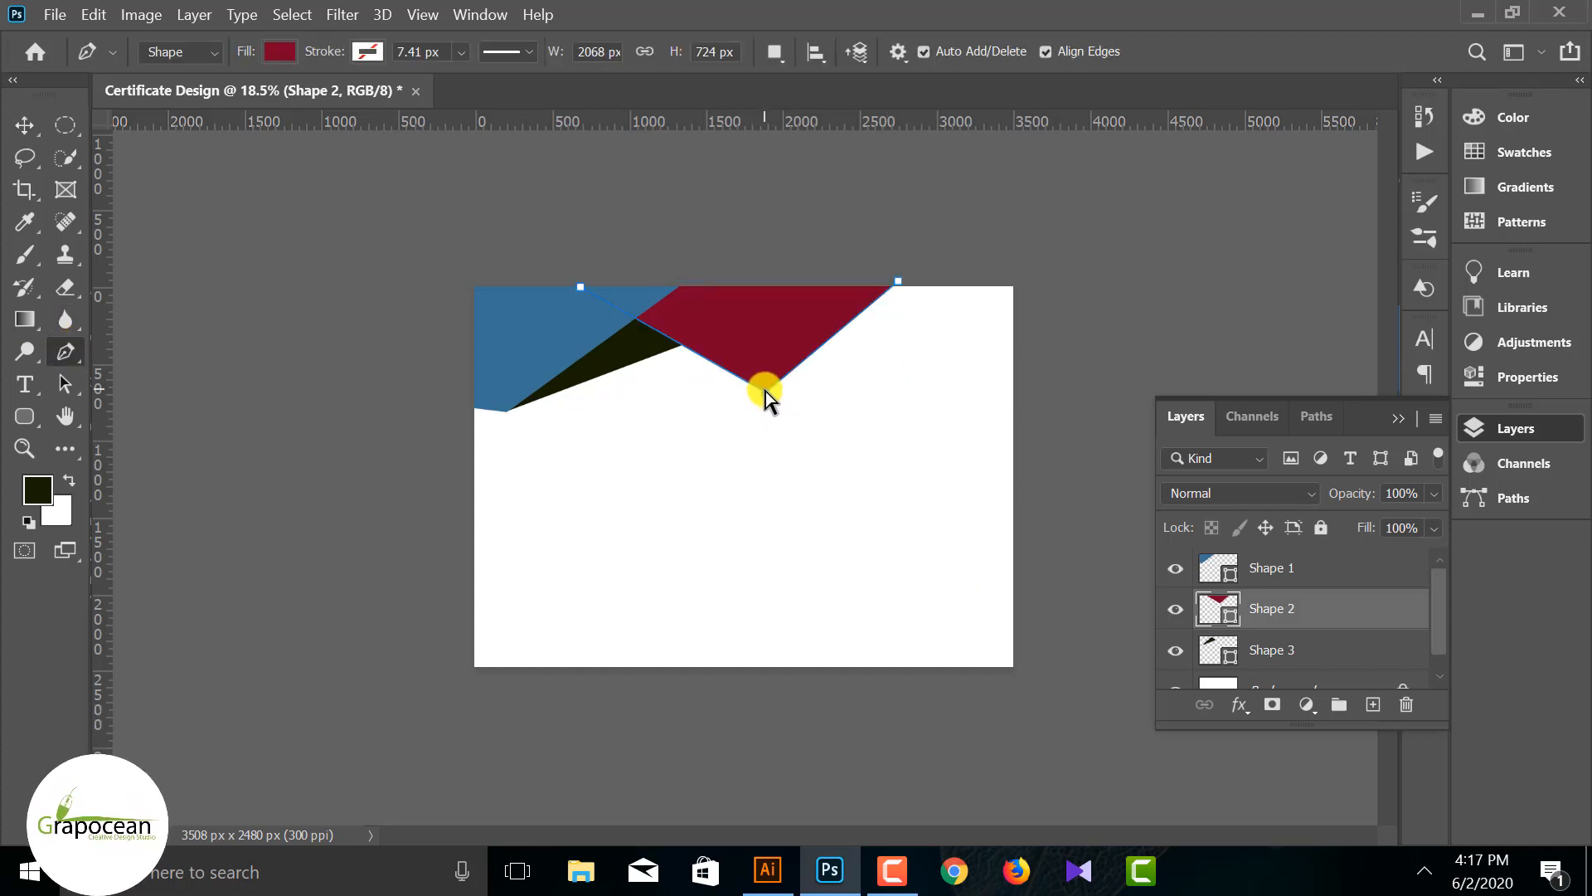
pyautogui.moveTo(765, 391)
pyautogui.mouseDown()
pyautogui.moveTo(753, 400)
pyautogui.moveTo(777, 373)
pyautogui.mouseUp()
pyautogui.moveTo(585, 288); pyautogui.dragTo(634, 272)
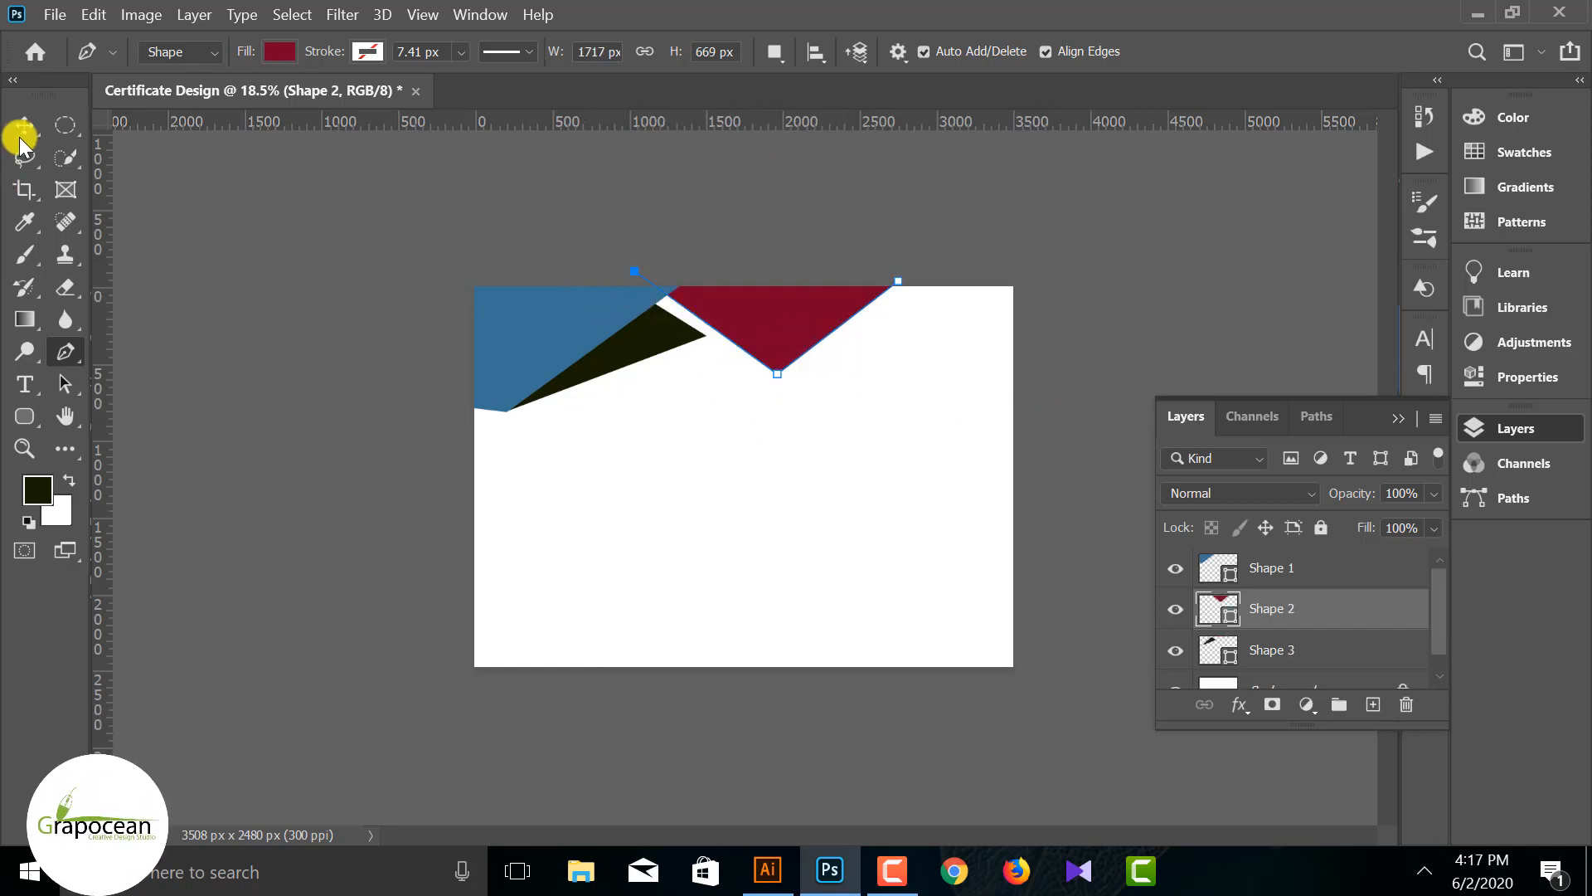
# Step: Move the red triangle left and slightly up so it overlaps the tip of the near-black triangle
pyautogui.click(22, 133)
pyautogui.moveTo(786, 334); pyautogui.dragTo(750, 324)
pyautogui.click(833, 348)
# Step: Extend the red triangle's upper-right corner past the page's top edge, about 1887 x 674 px overall, and undo the stray Pen point
pyautogui.hotkey('ctrl', '+')
pyautogui.hotkey('ctrl', '+')
pyautogui.click(65, 352)
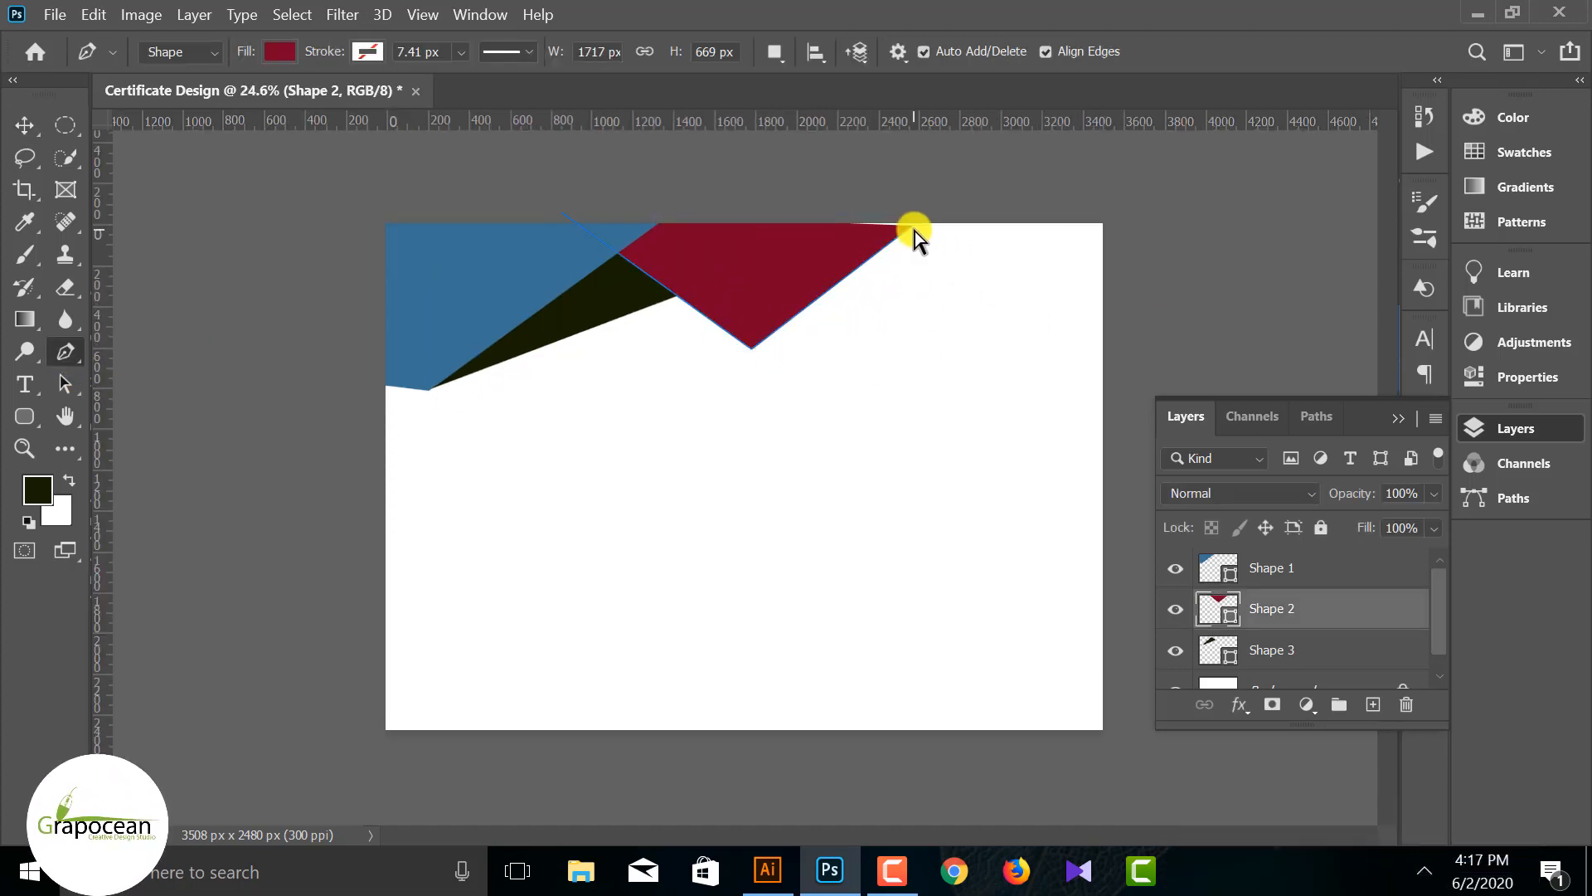
pyautogui.moveTo(912, 227); pyautogui.dragTo(954, 215)
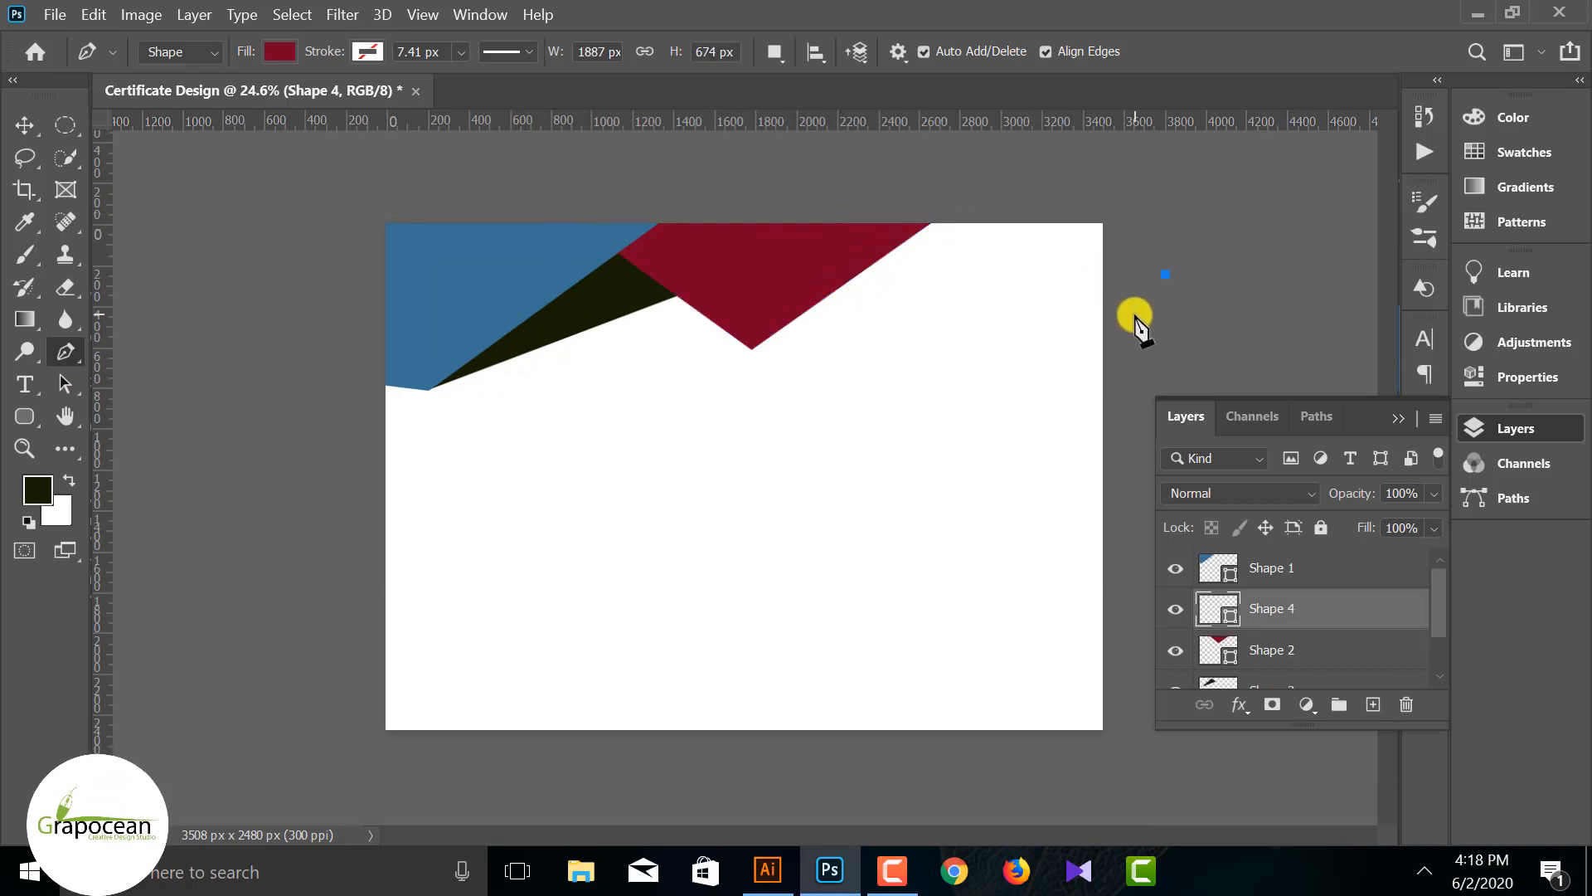
pyautogui.hotkey('ctrl', 'z')
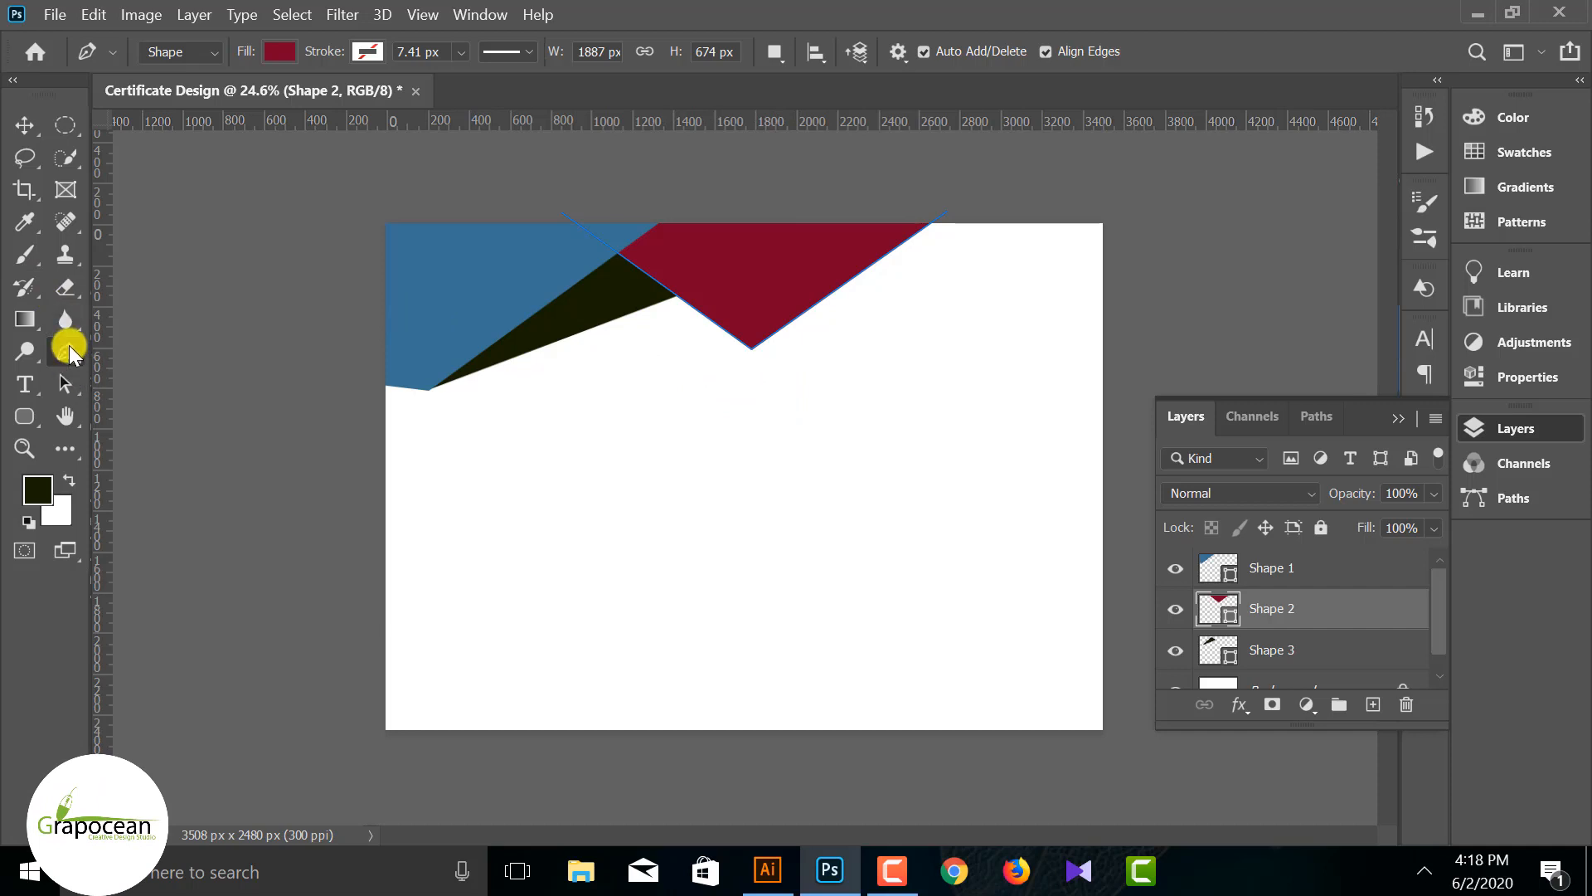
# Step: Draw a near-black Pen shape about 1374 x 723 px over the page's upper-right corner on a new layer below Shape 2
pyautogui.click(1373, 704)
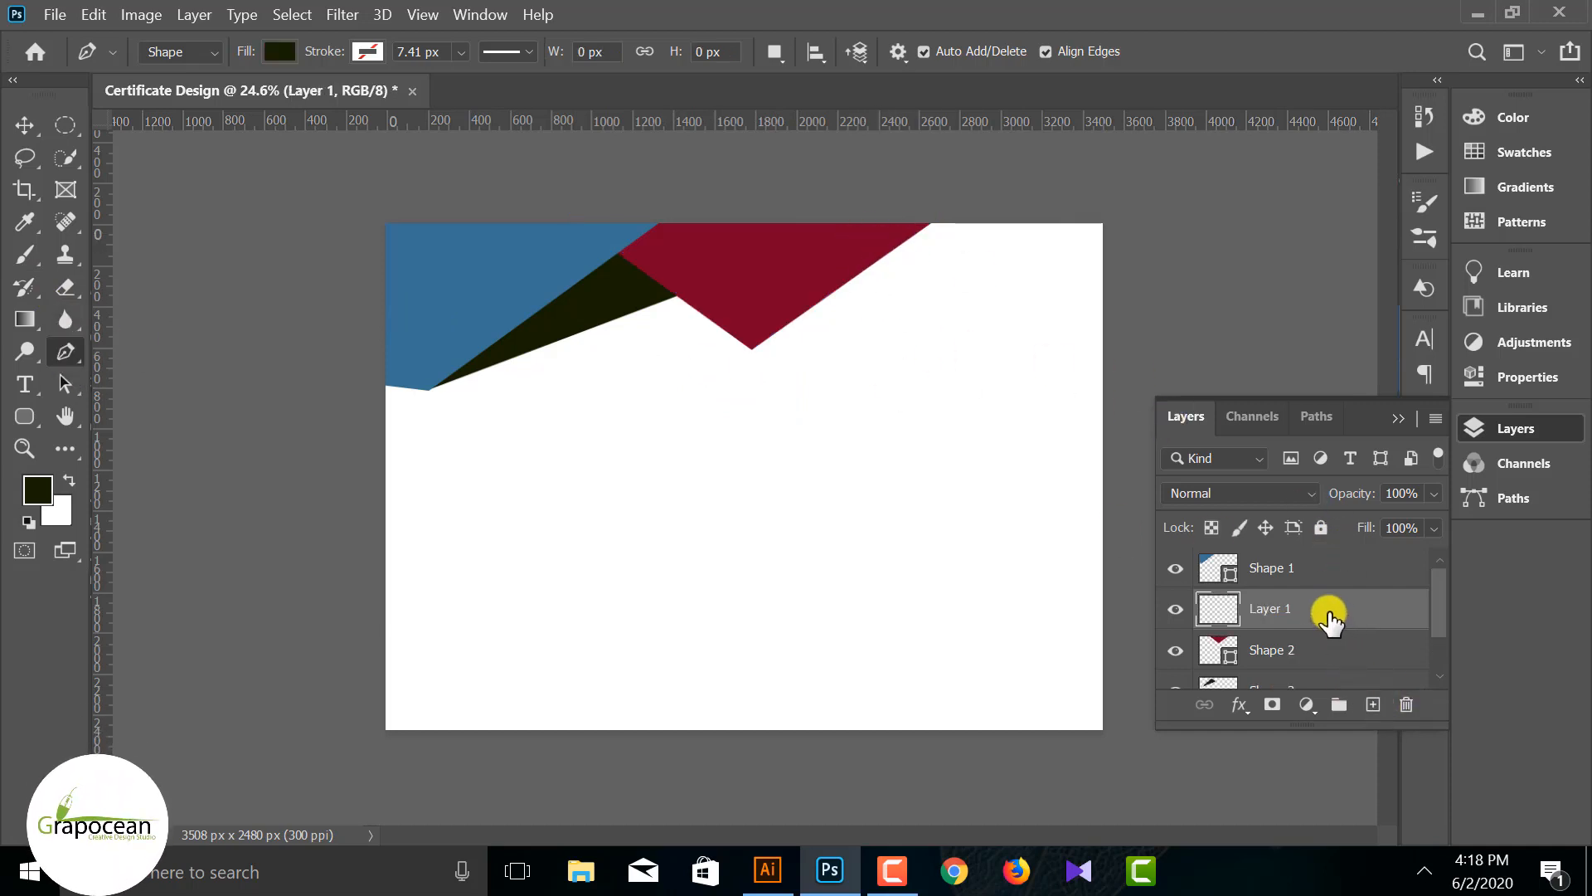
pyautogui.moveTo(1329, 614); pyautogui.dragTo(1317, 670)
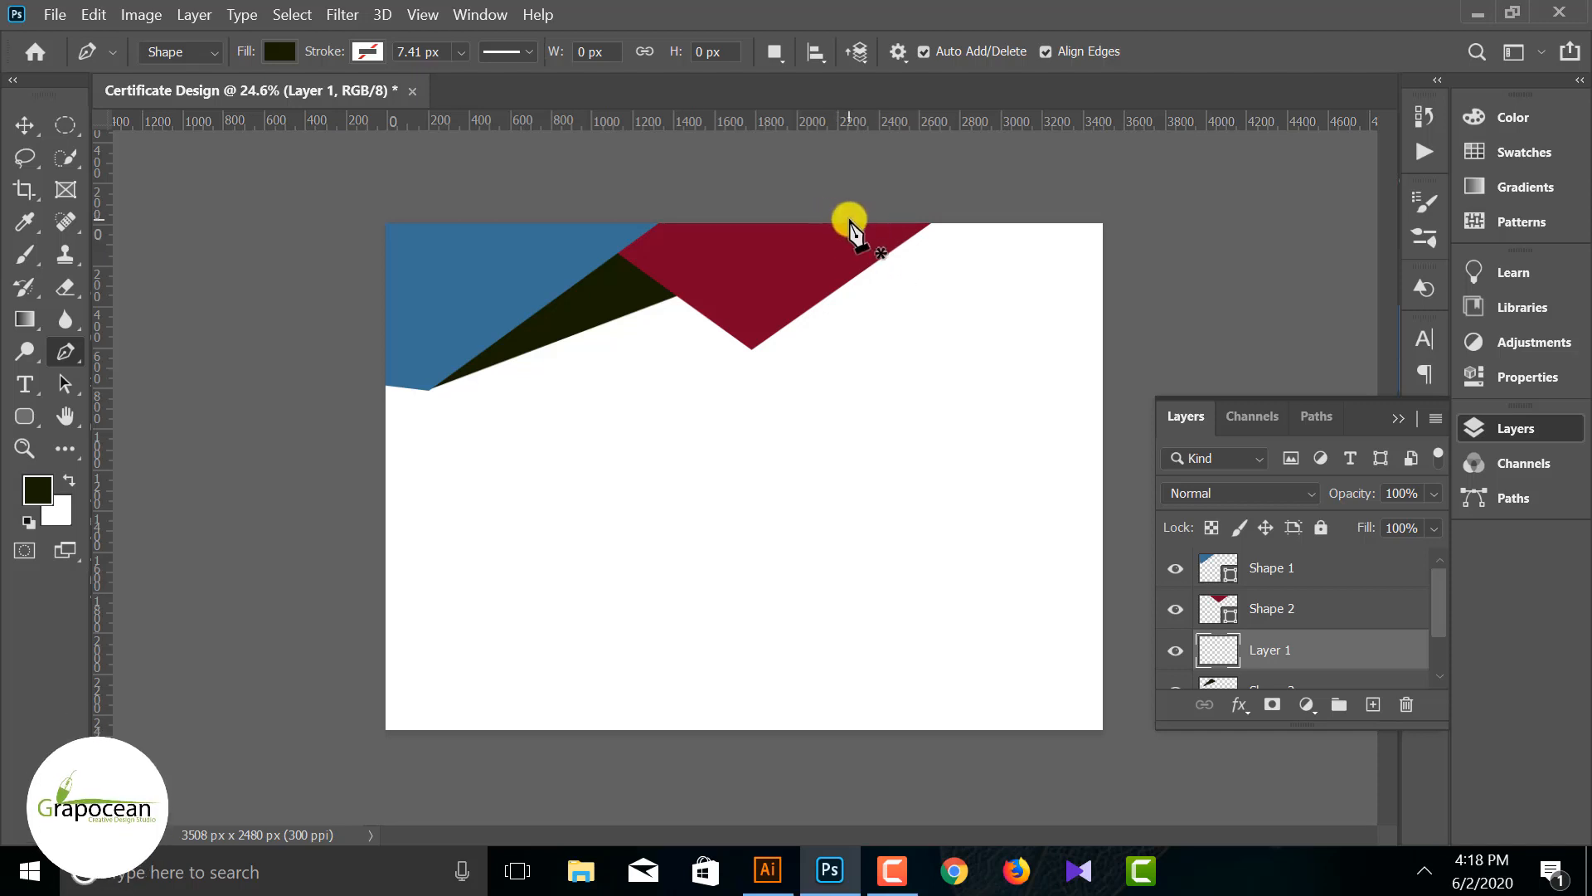
pyautogui.click(843, 220)
pyautogui.click(1032, 348)
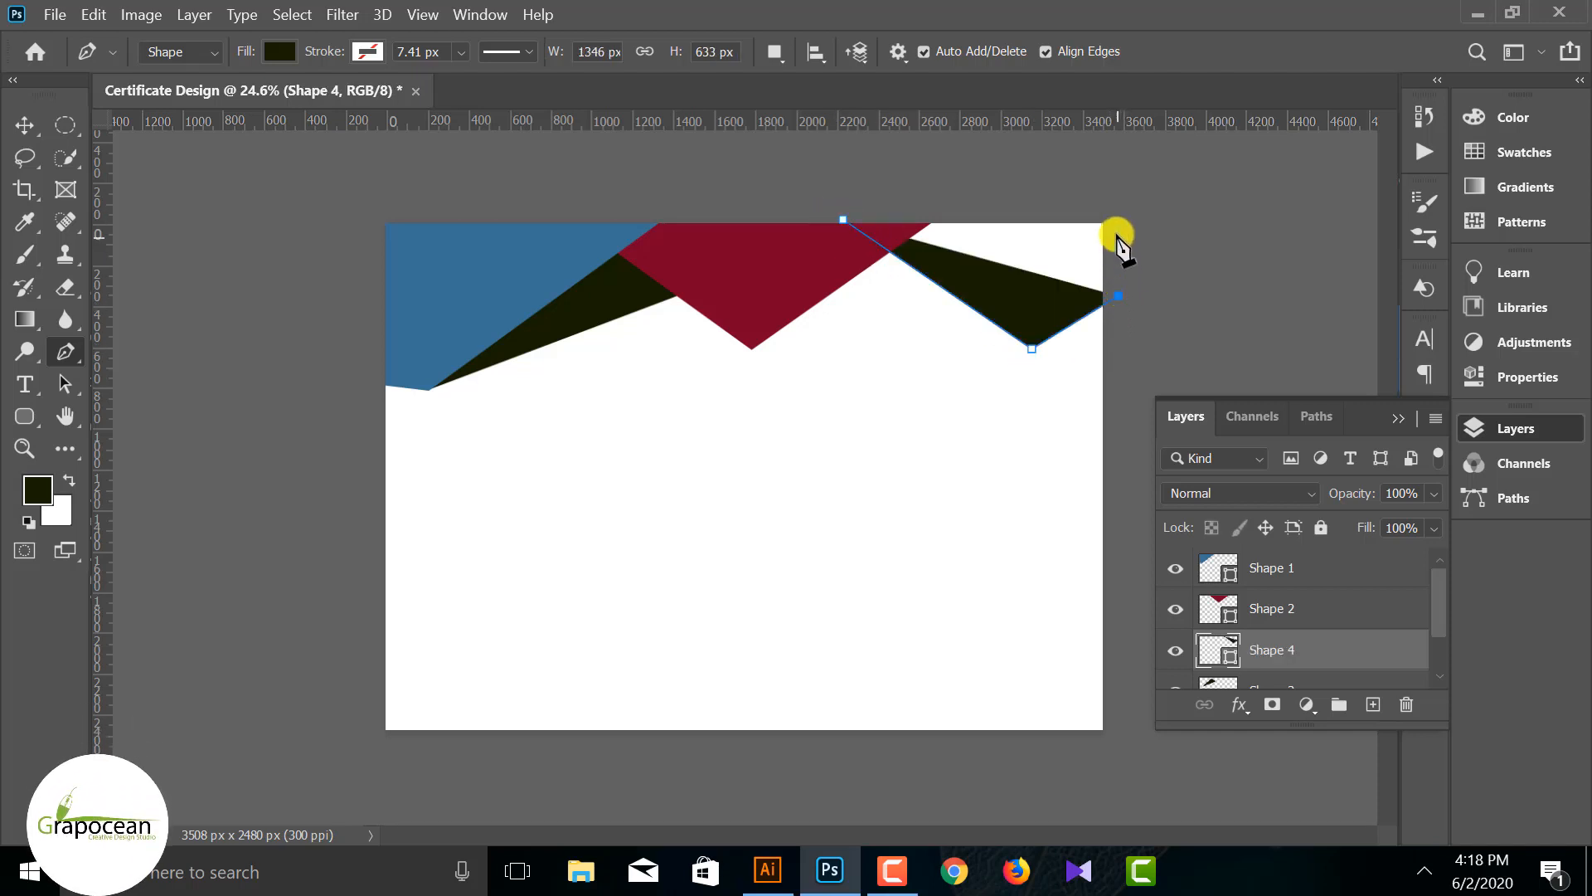
pyautogui.click(1123, 201)
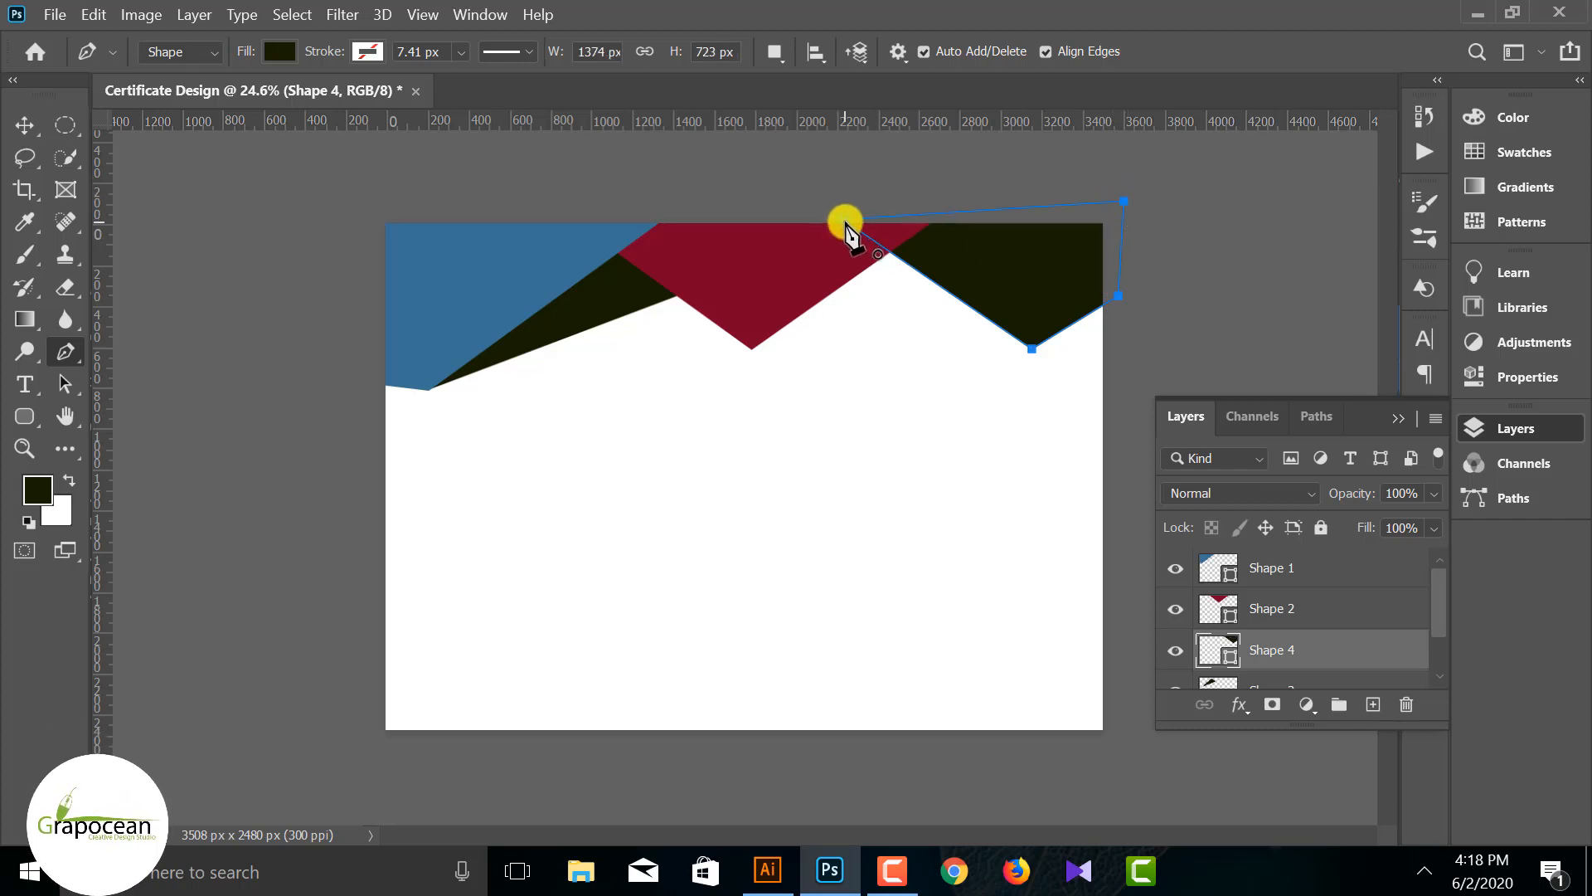
pyautogui.click(20, 126)
pyautogui.click(906, 367)
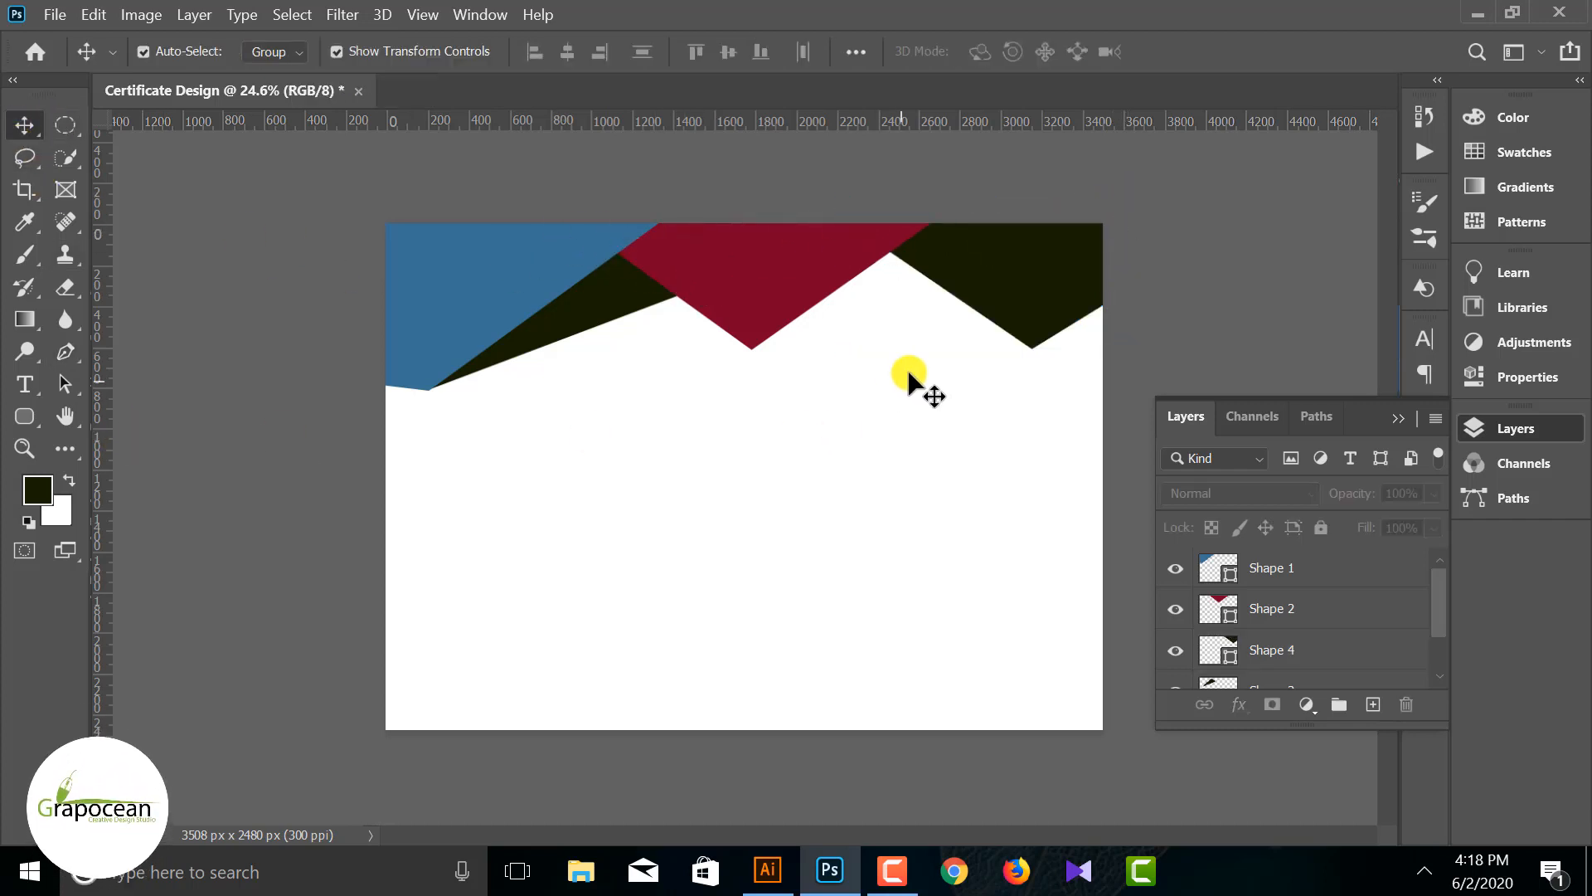
pyautogui.click(1039, 306)
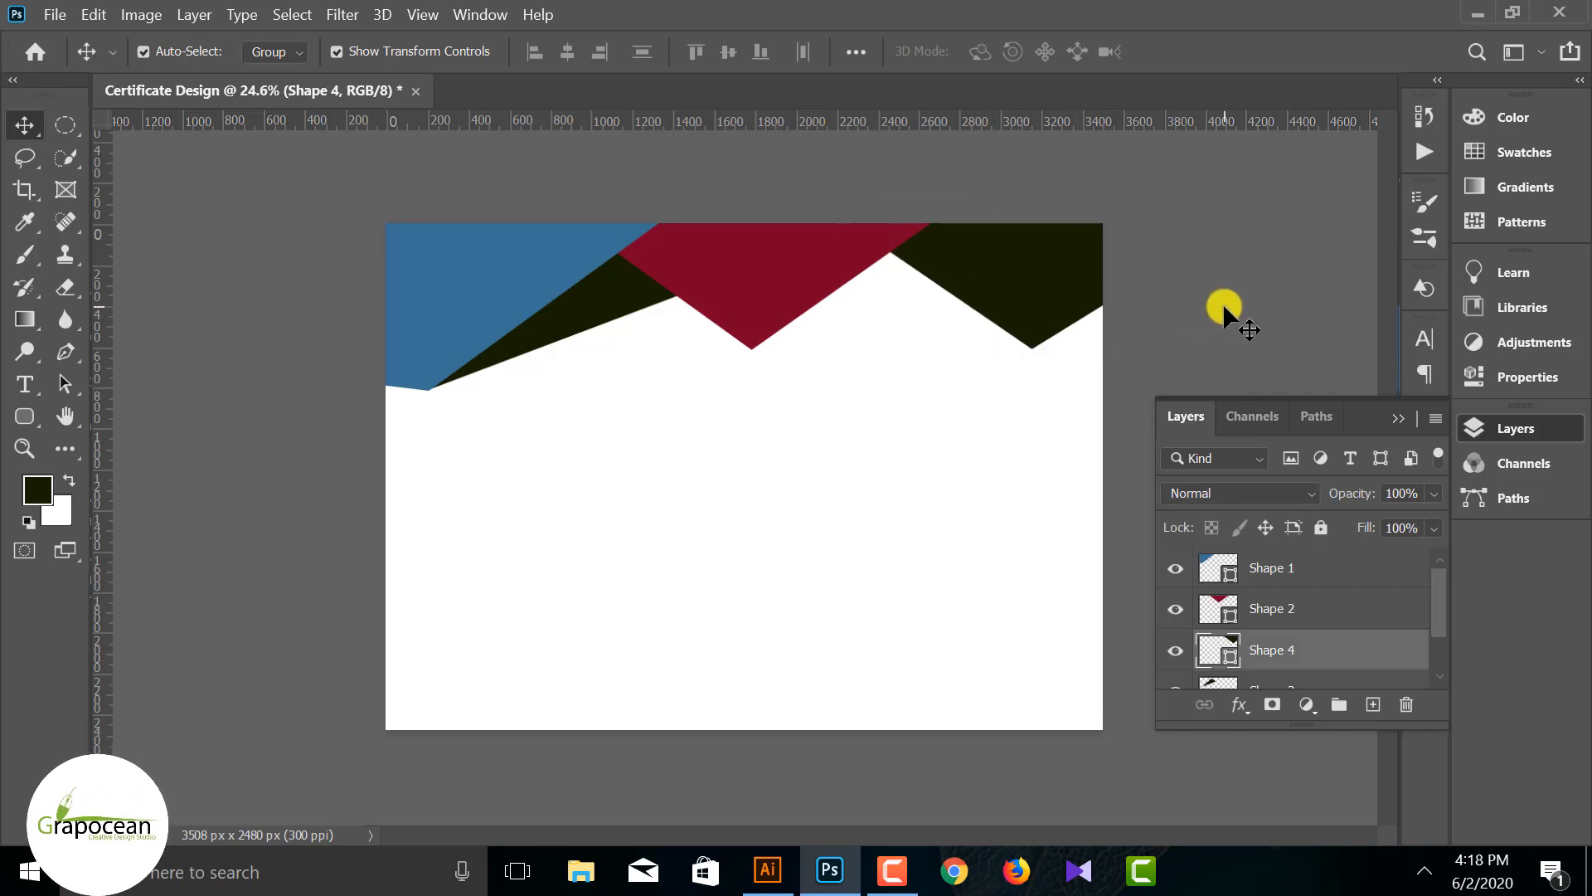
# Step: Shift the red triangle's lower point to the right, about 1887 x 662 px overall, and undo the stray Pen point
pyautogui.click(761, 316)
pyautogui.click(66, 352)
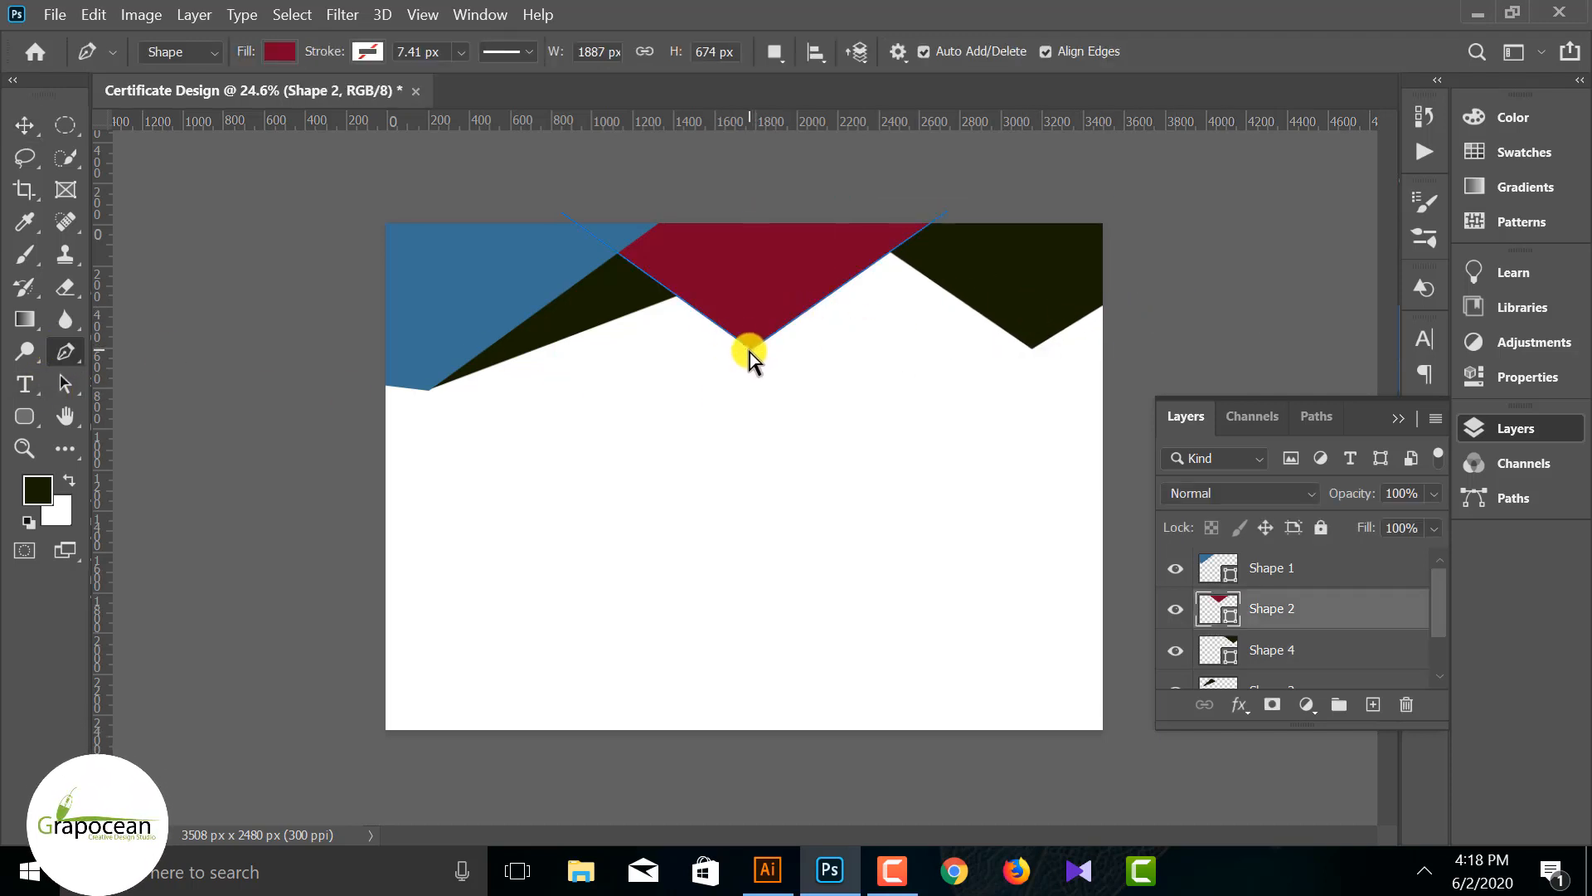
pyautogui.moveTo(820, 359); pyautogui.dragTo(838, 346)
pyautogui.click(1243, 312)
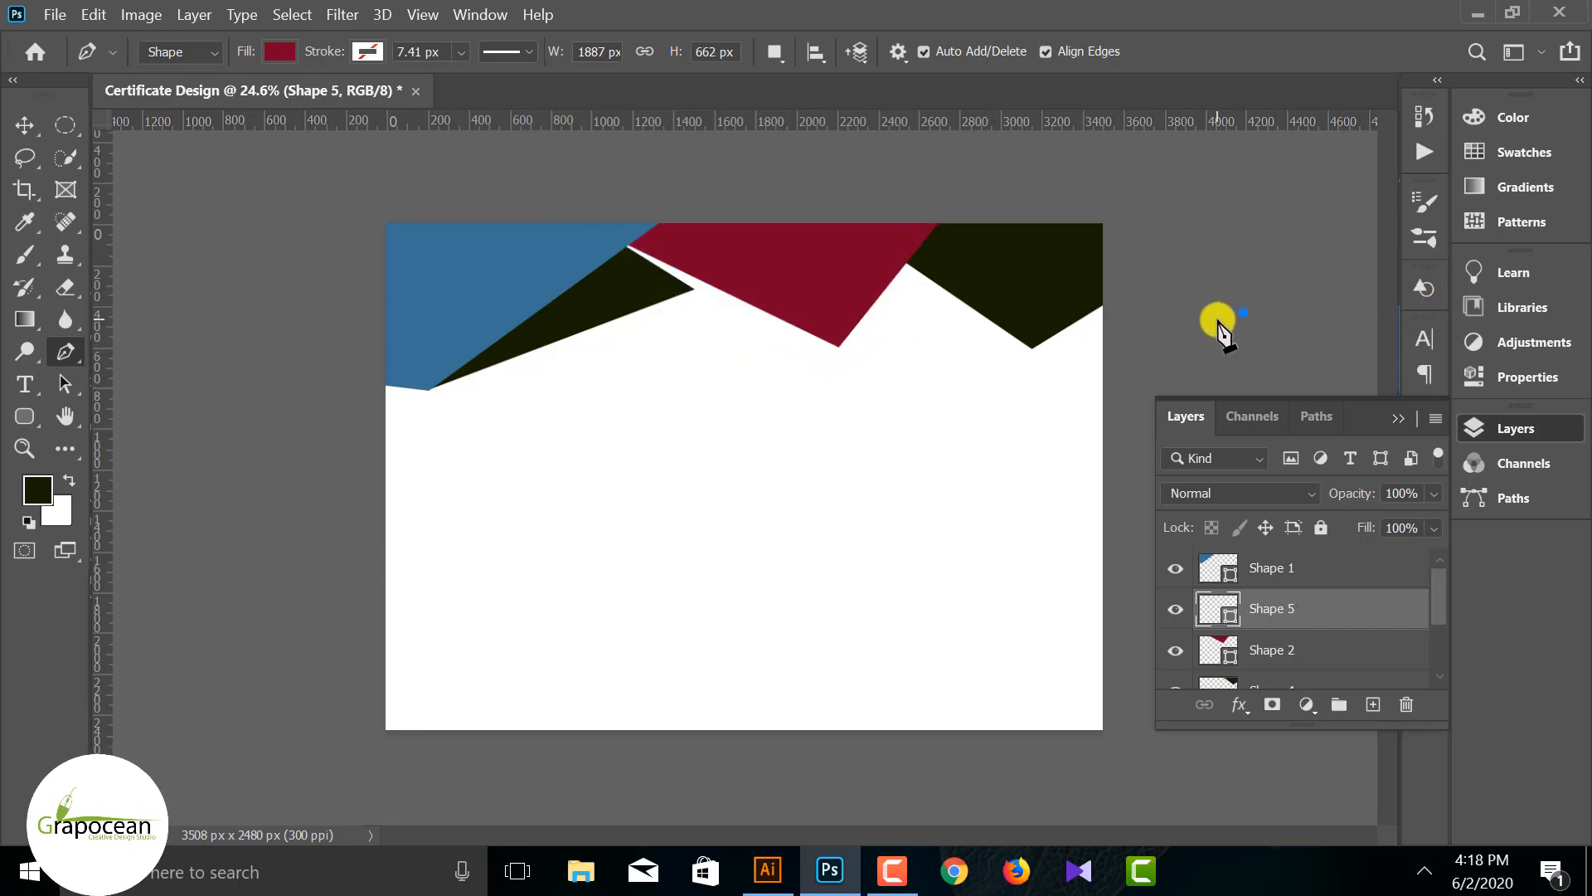
pyautogui.hotkey('ctrl', 'z')
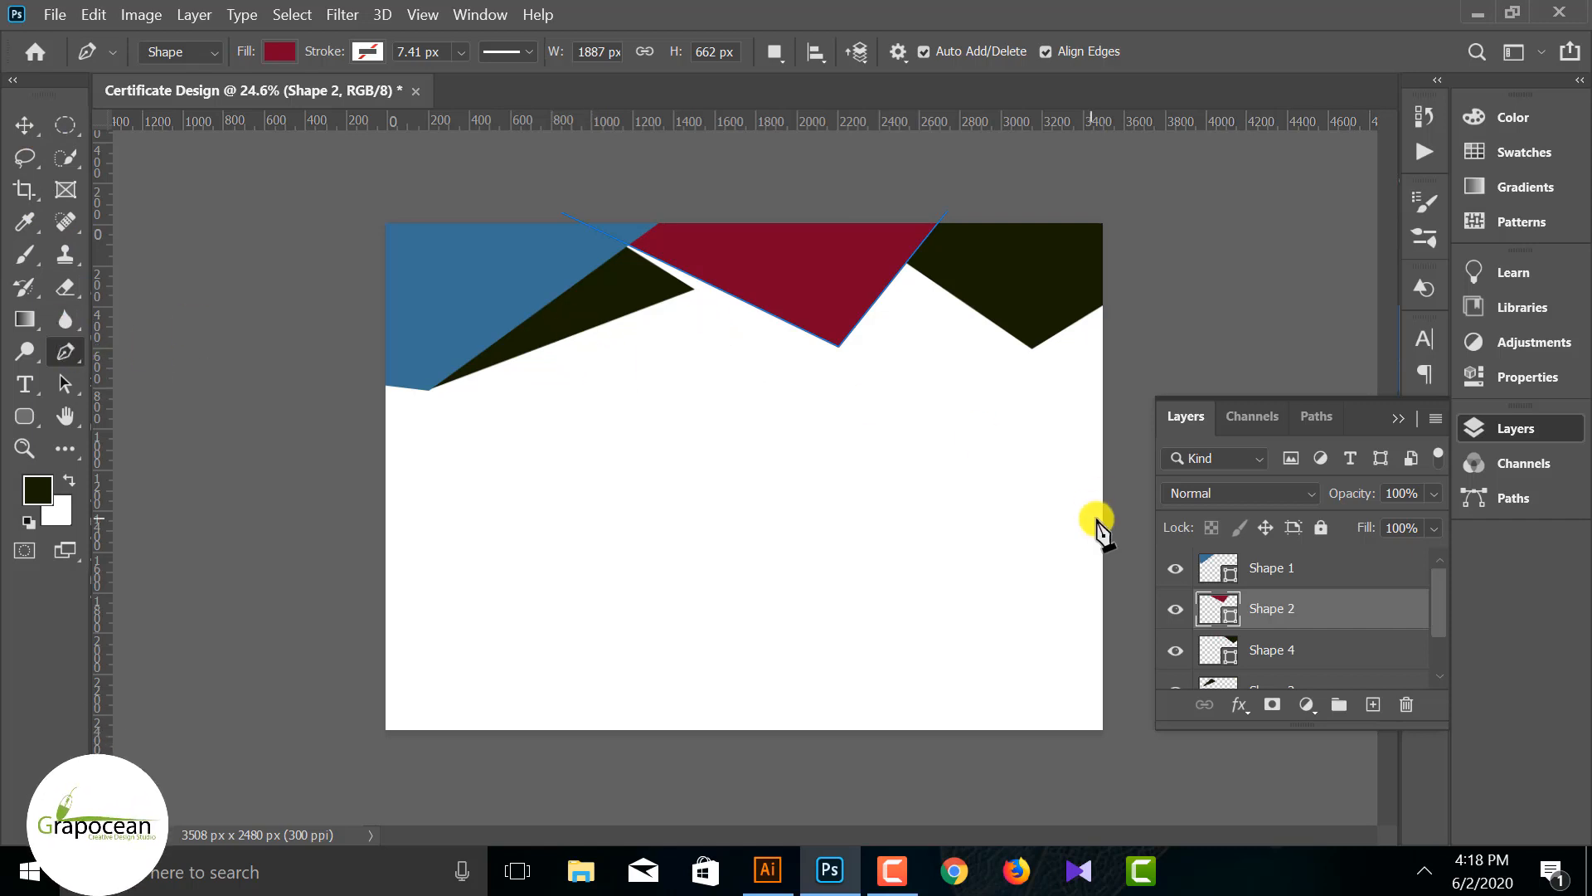
# Step: Extend the tip of the near-black triangle, Shape 3, to meet the red shape's edge, about 1367 x 761 px overall
pyautogui.click(1239, 686)
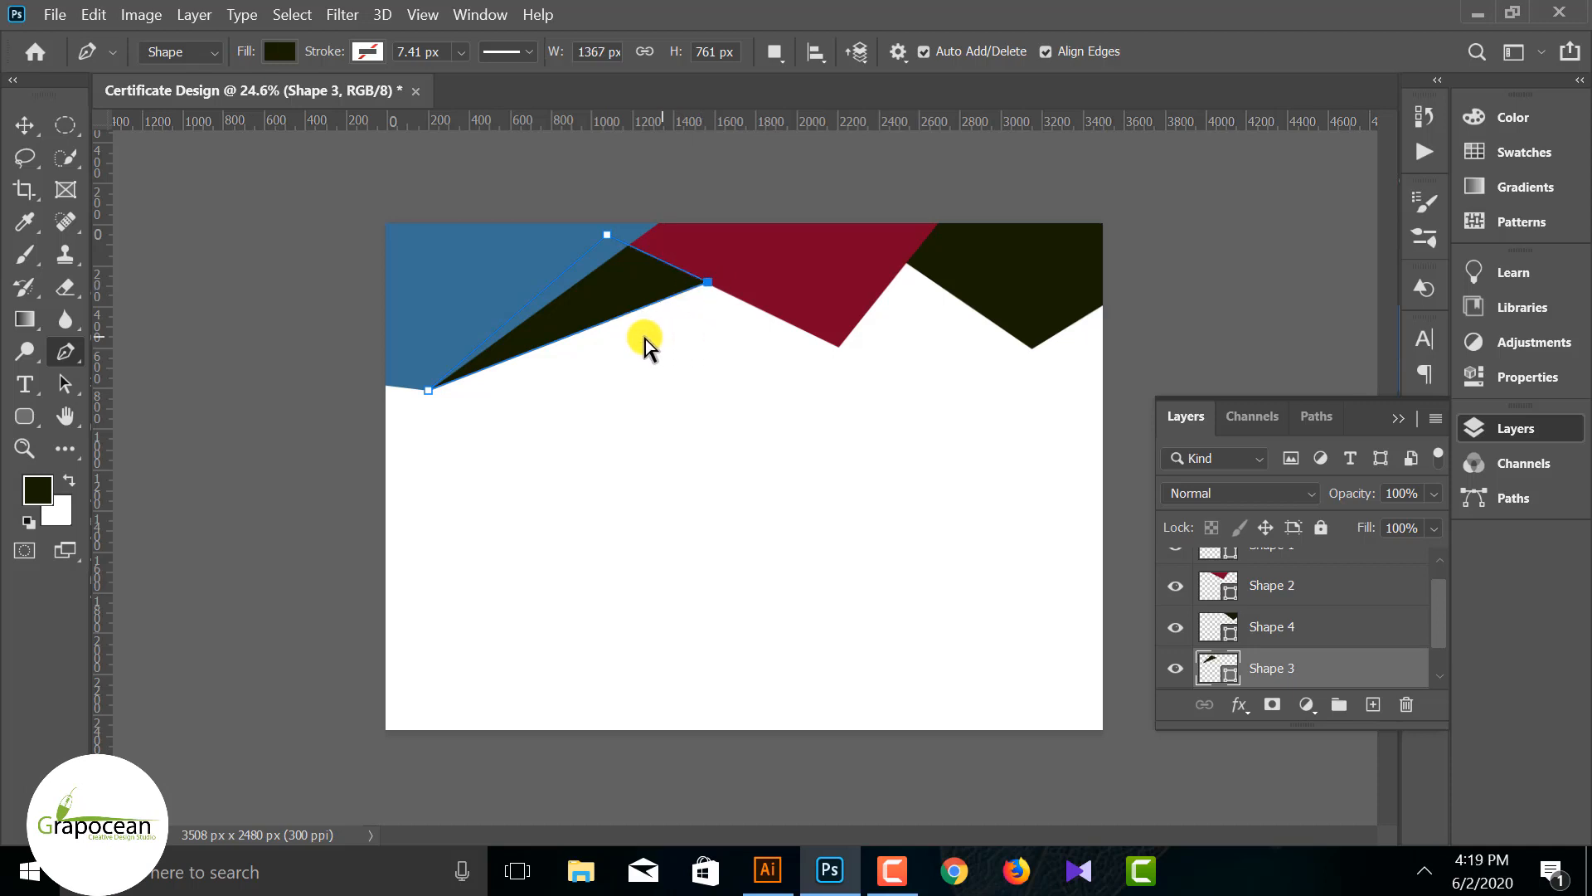
pyautogui.click(24, 124)
pyautogui.click(285, 415)
pyautogui.scroll(-1, 744, 481)
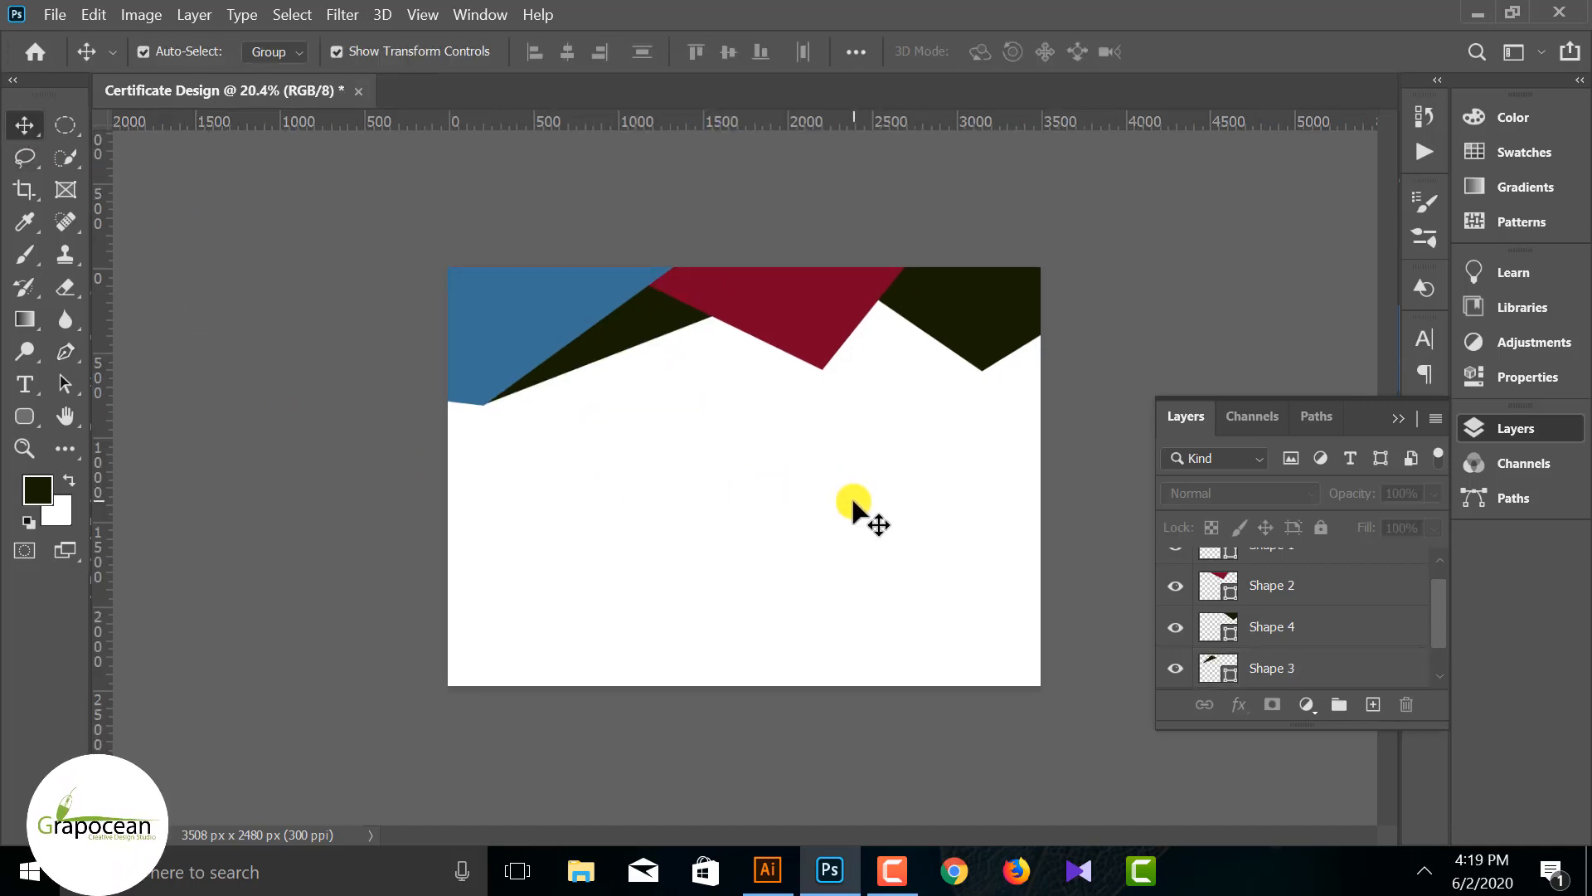
pyautogui.scroll(1, 438, 415)
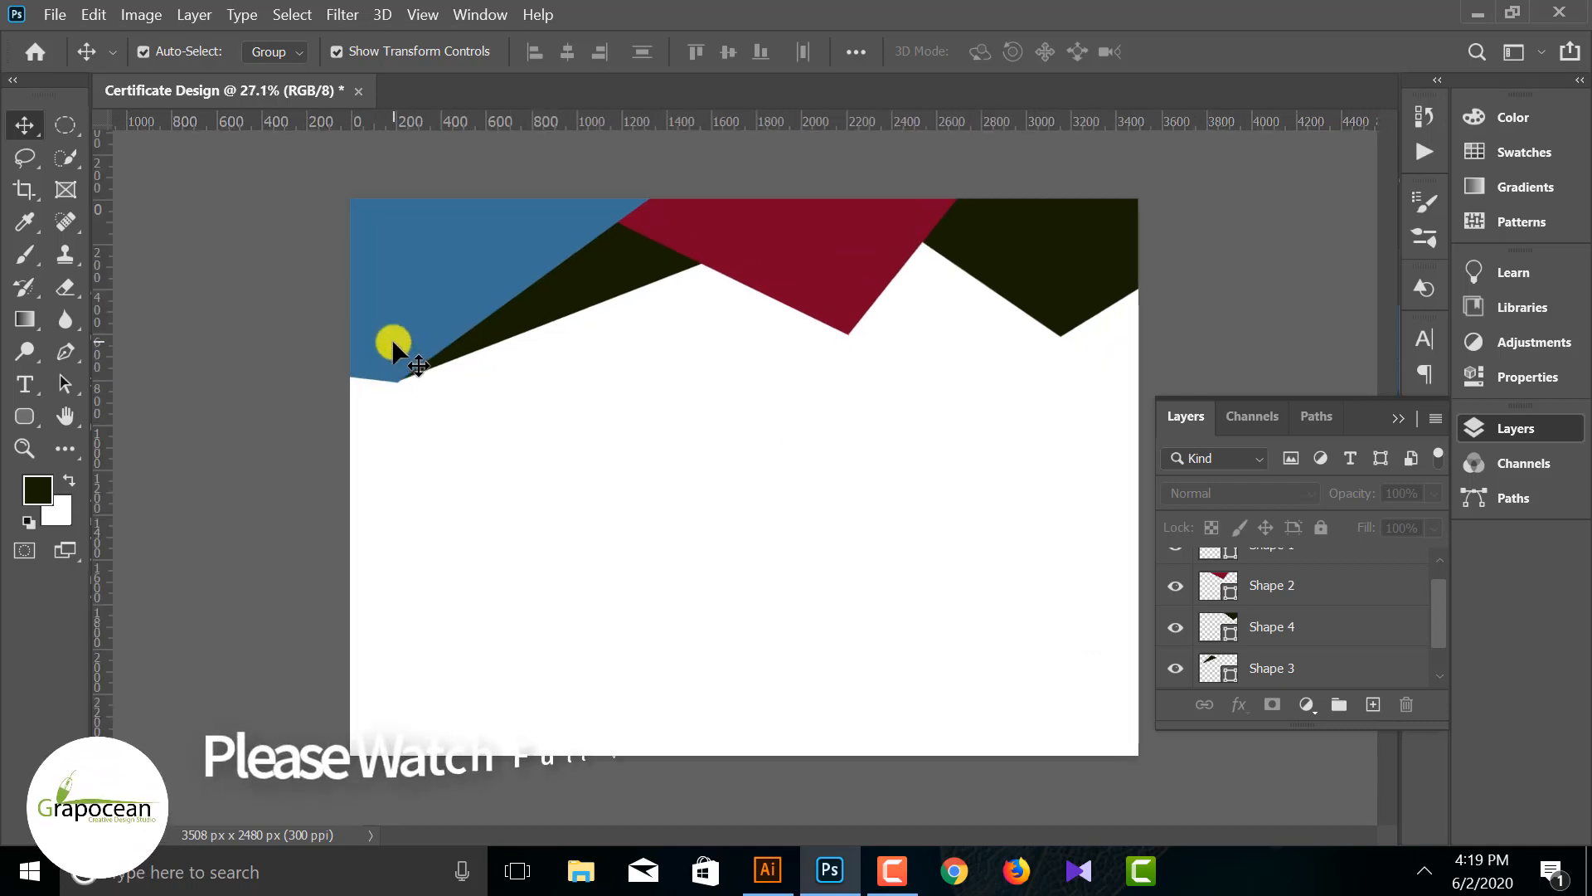
# Step: Reshape the blue shape to about 1429 x 949 px by lowering its bottom point and raising its lower-left corner
pyautogui.keyDown('ctrl'); pyautogui.click(391, 345); pyautogui.keyUp('ctrl')
pyautogui.click(68, 352)
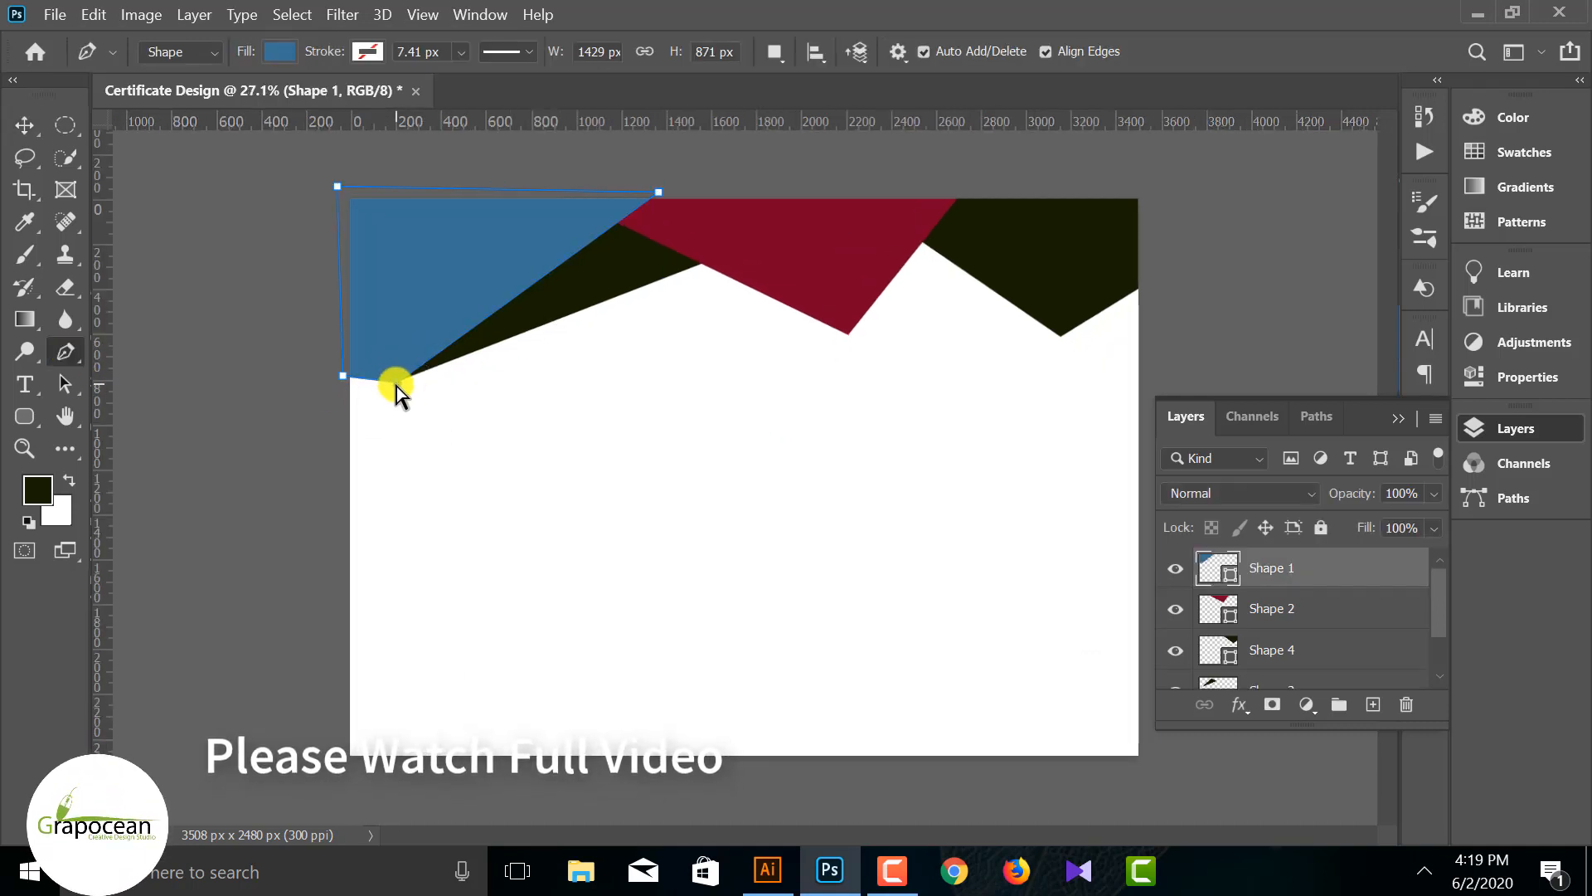
pyautogui.moveTo(395, 385)
pyautogui.mouseDown()
pyautogui.moveTo(394, 400)
pyautogui.moveTo(340, 363)
pyautogui.moveTo(403, 397)
pyautogui.mouseUp()
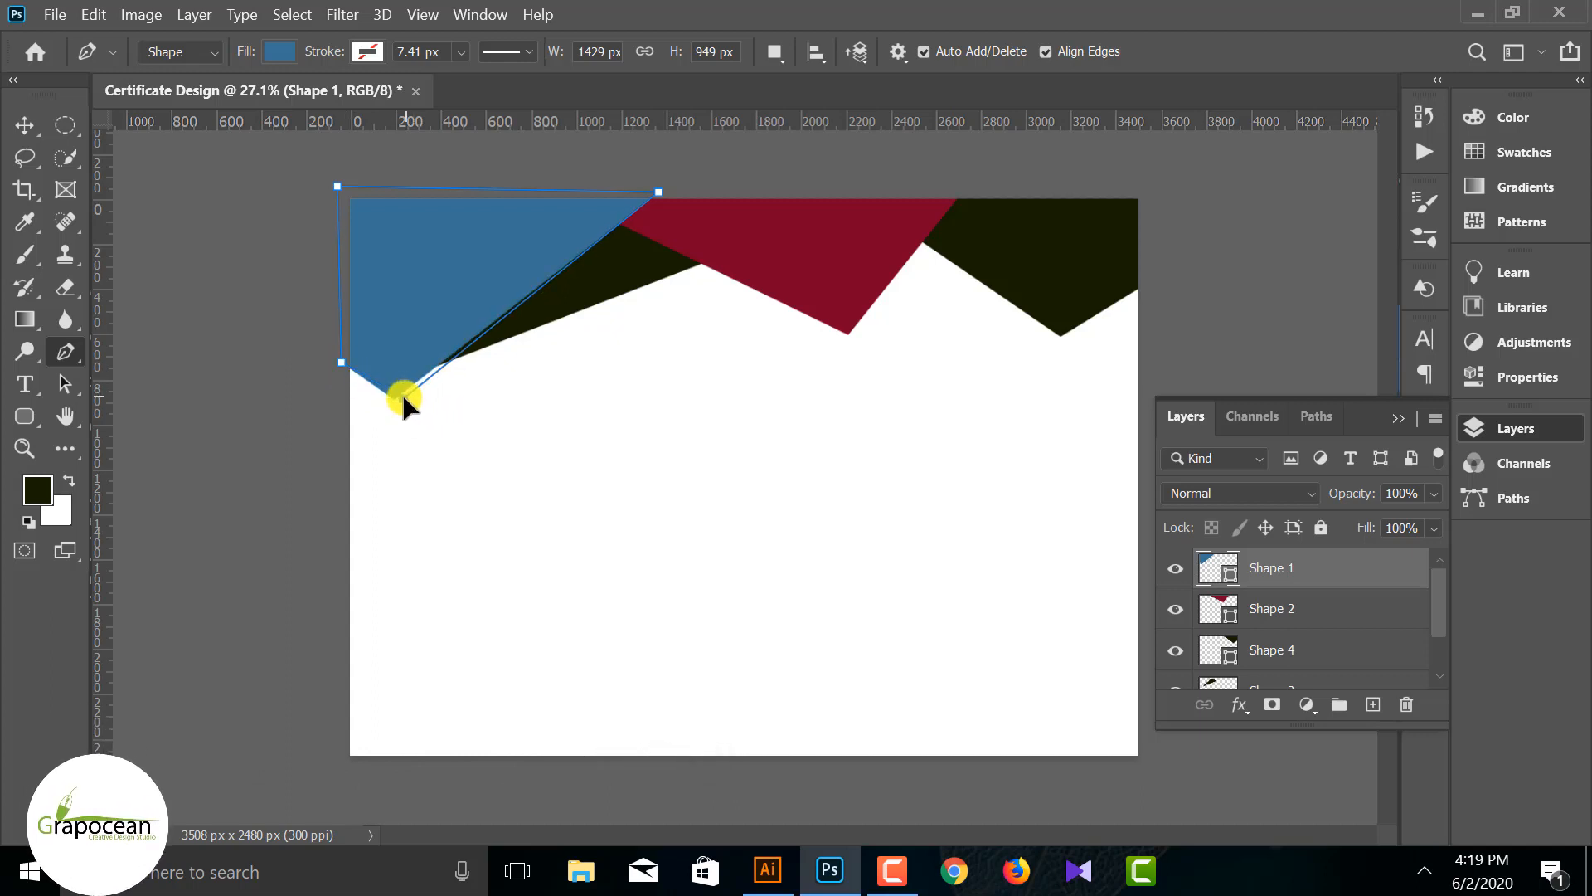
pyautogui.click(24, 124)
# Step: Distort the near-black triangle so its lower-left corner meets the blue shape's bottom point, and apply the transform
pyautogui.click(464, 361)
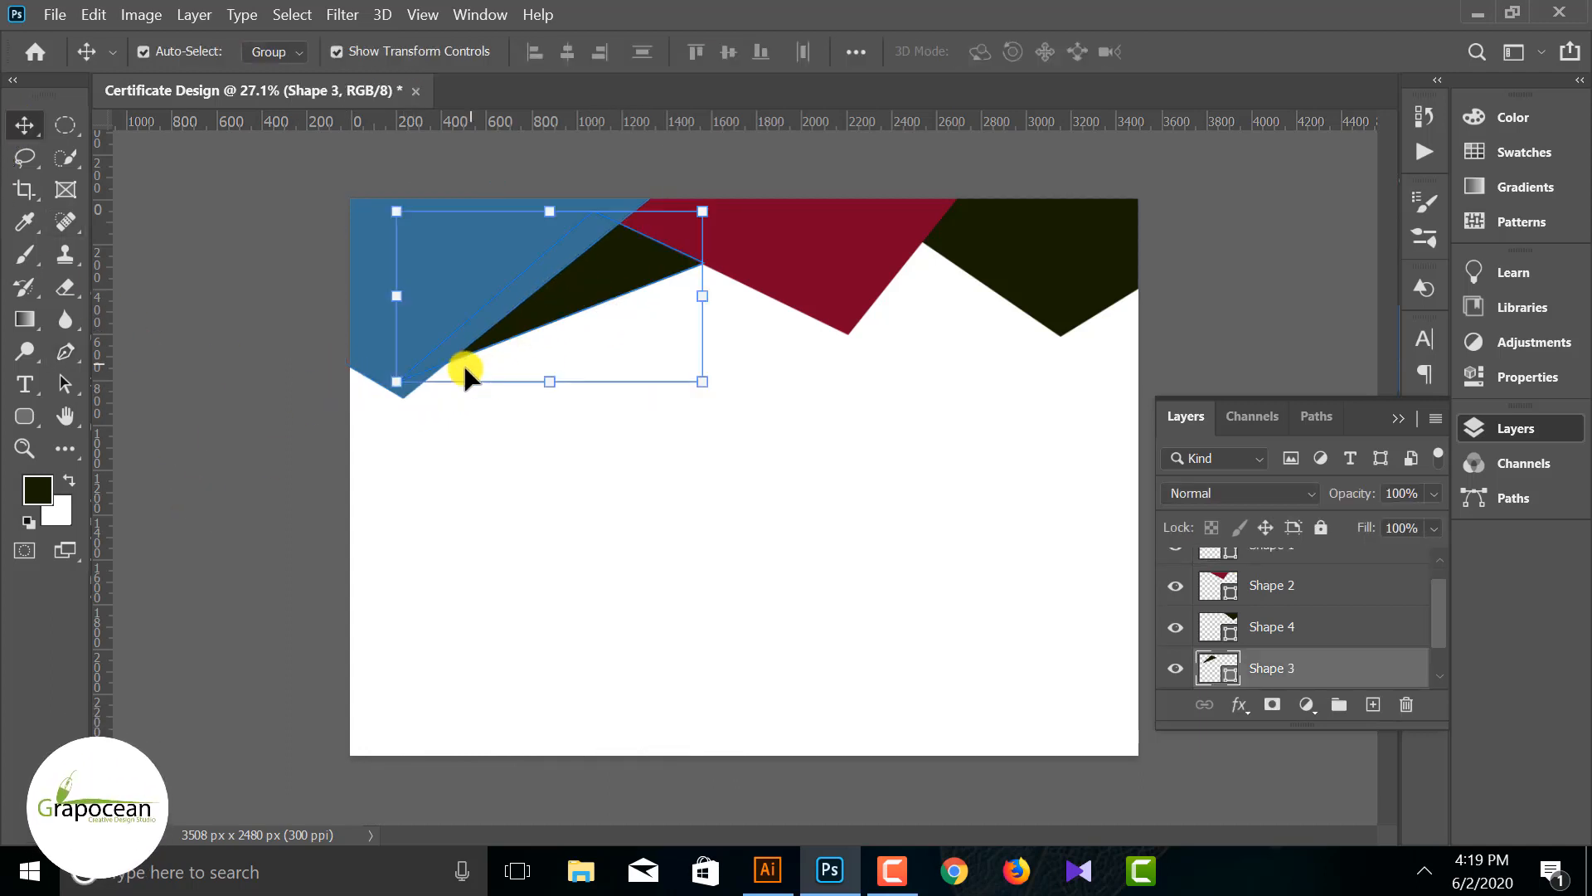
pyautogui.moveTo(396, 382); pyautogui.dragTo(403, 398)
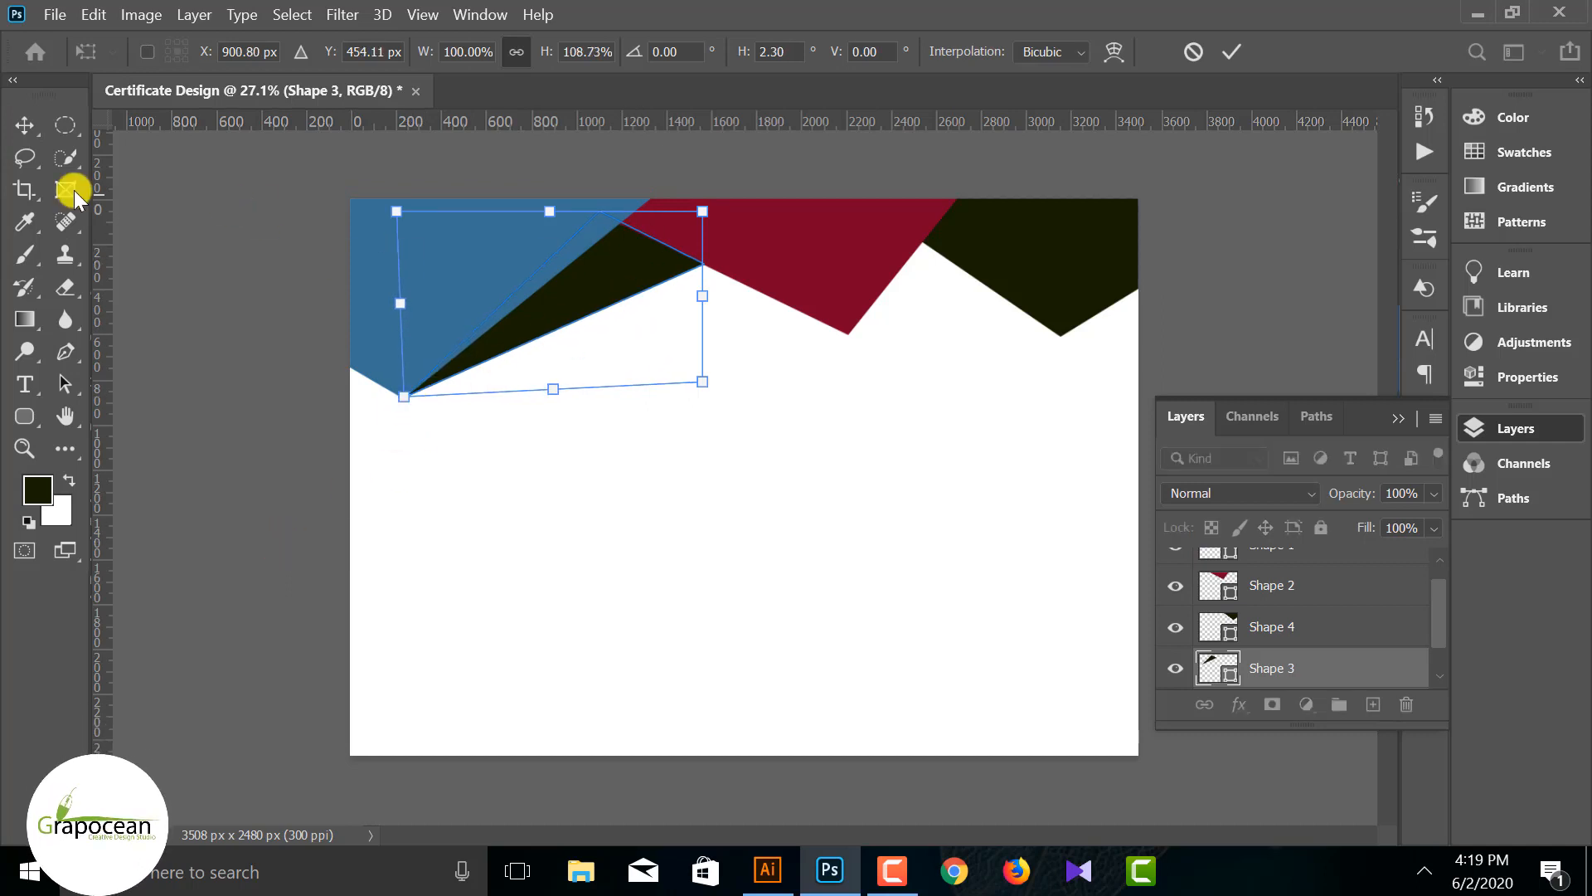
pyautogui.press('Return')
pyautogui.scroll(-2, 498, 456)
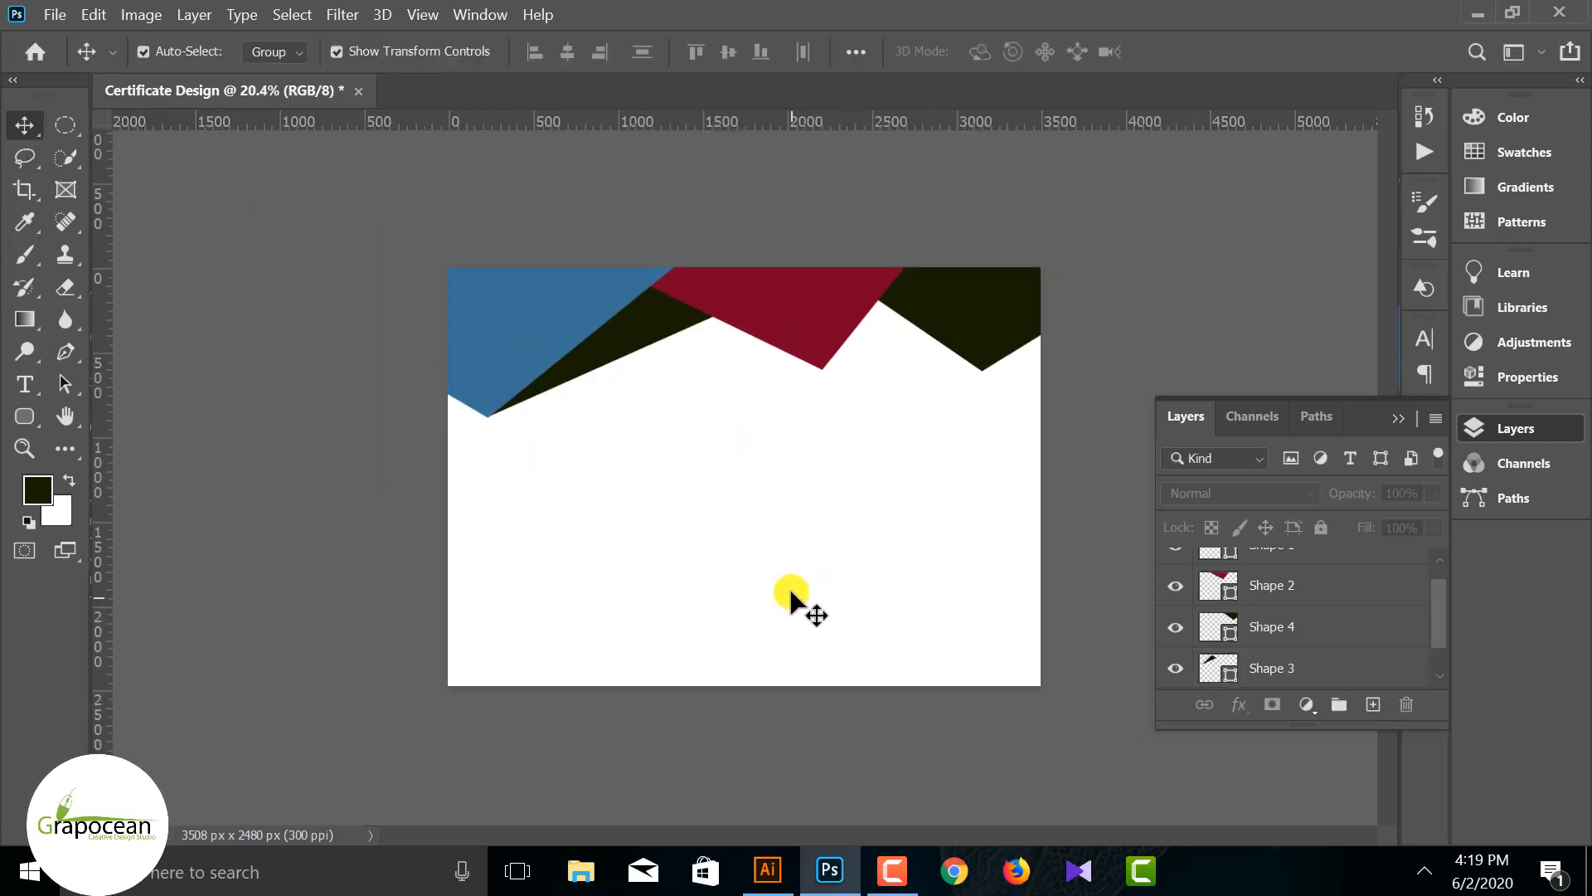
pyautogui.scroll(5, 519, 410)
pyautogui.click(421, 313)
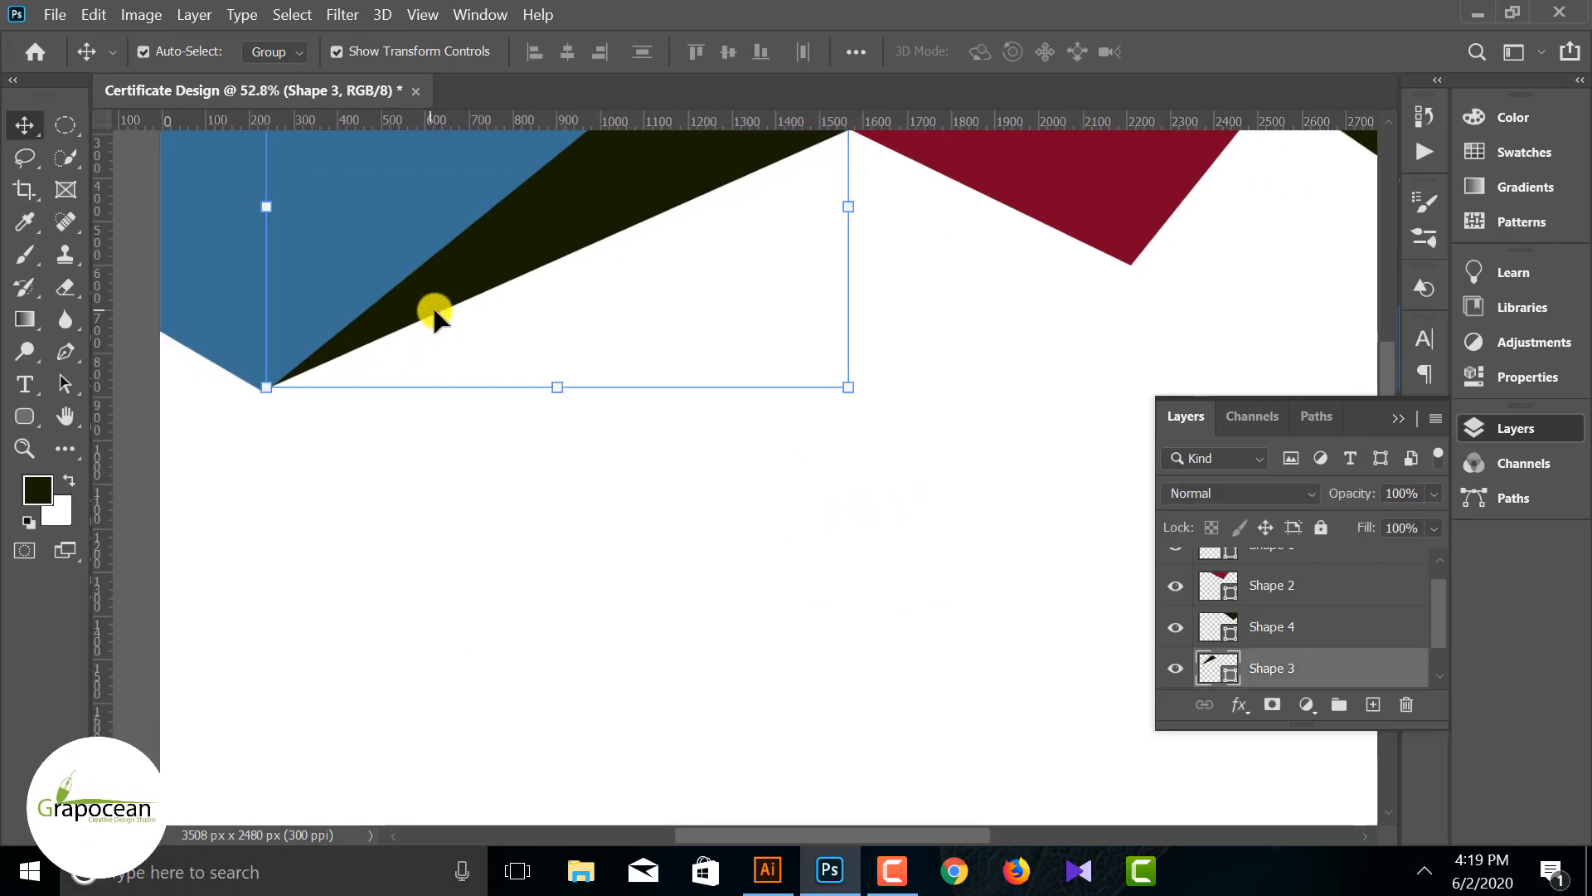
pyautogui.click(453, 531)
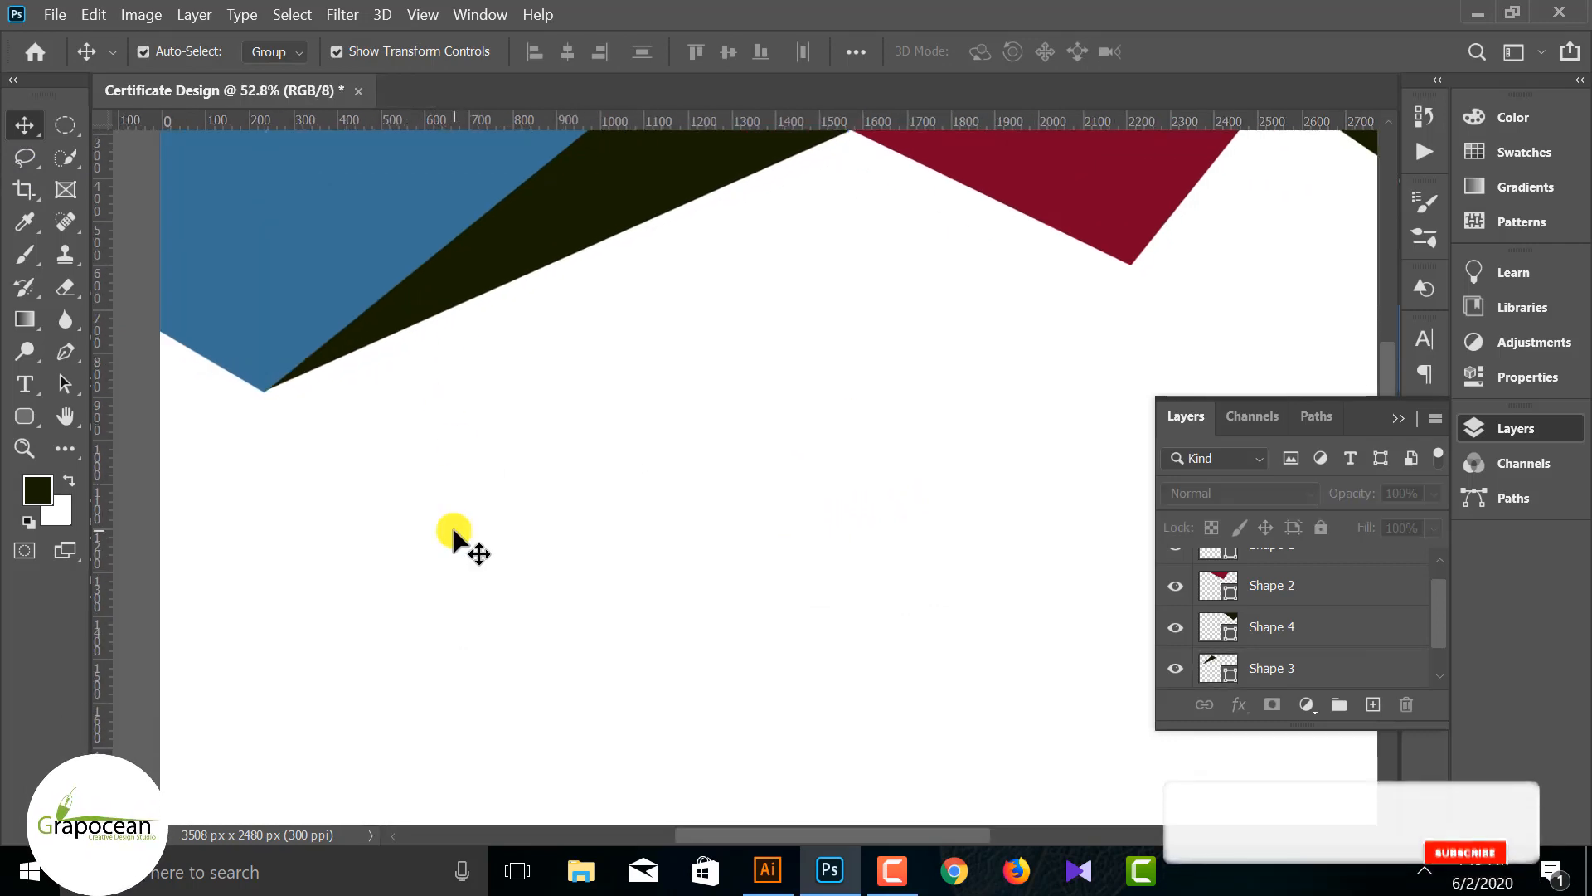
pyautogui.click(496, 280)
pyautogui.click(486, 511)
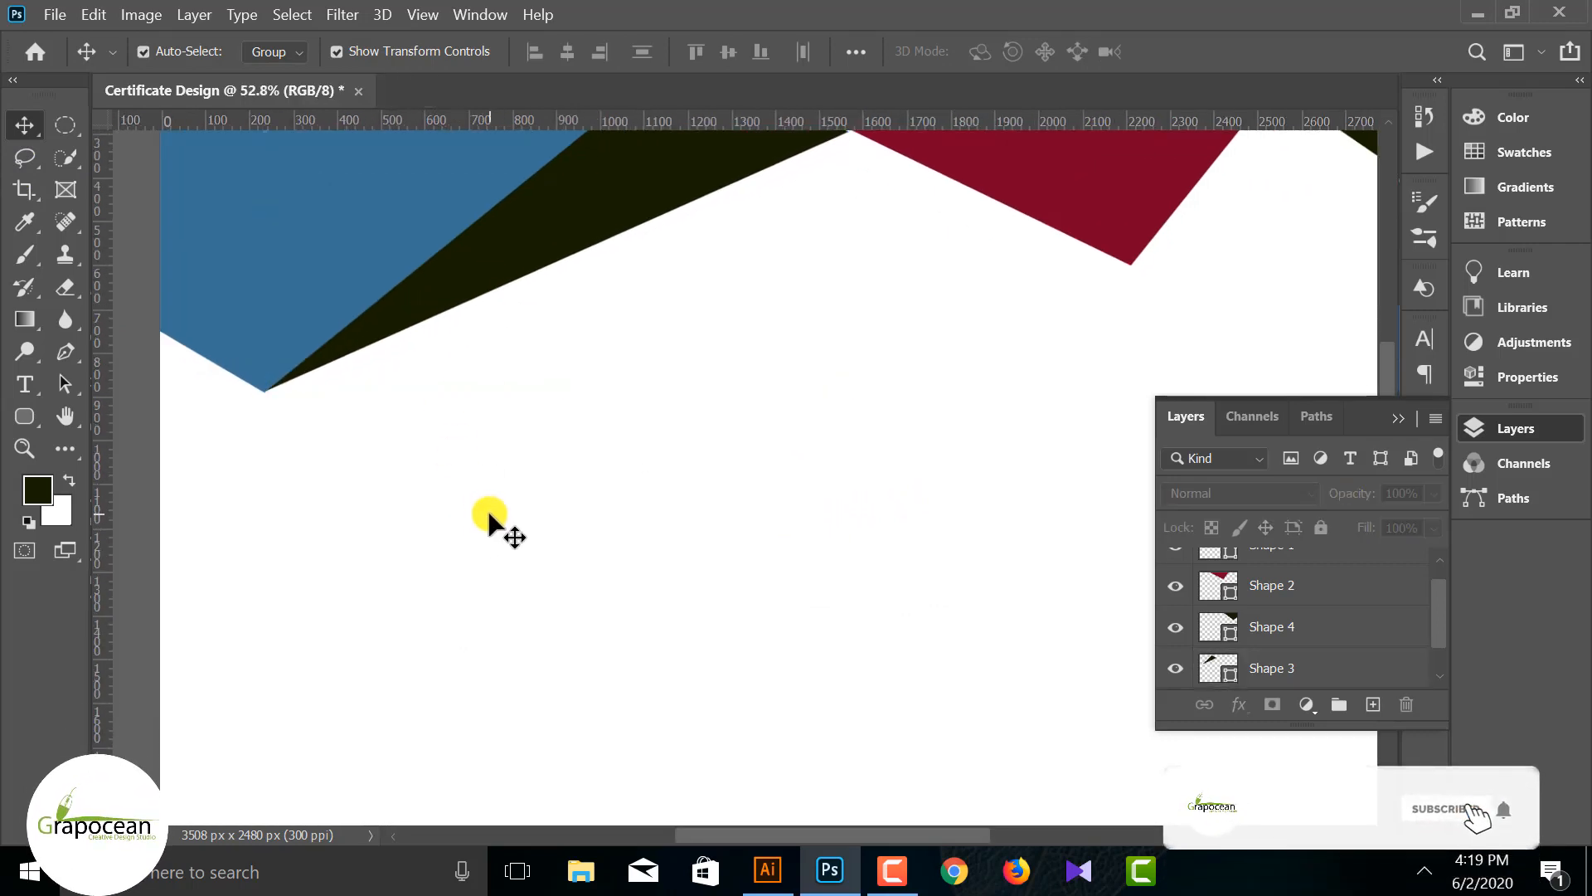
# Step: Nudge the near-black triangle's tip to close the gap beside the red shape, about 1342 x 827 px overall
pyautogui.scroll(-5, 490, 514)
pyautogui.scroll(4, 686, 253)
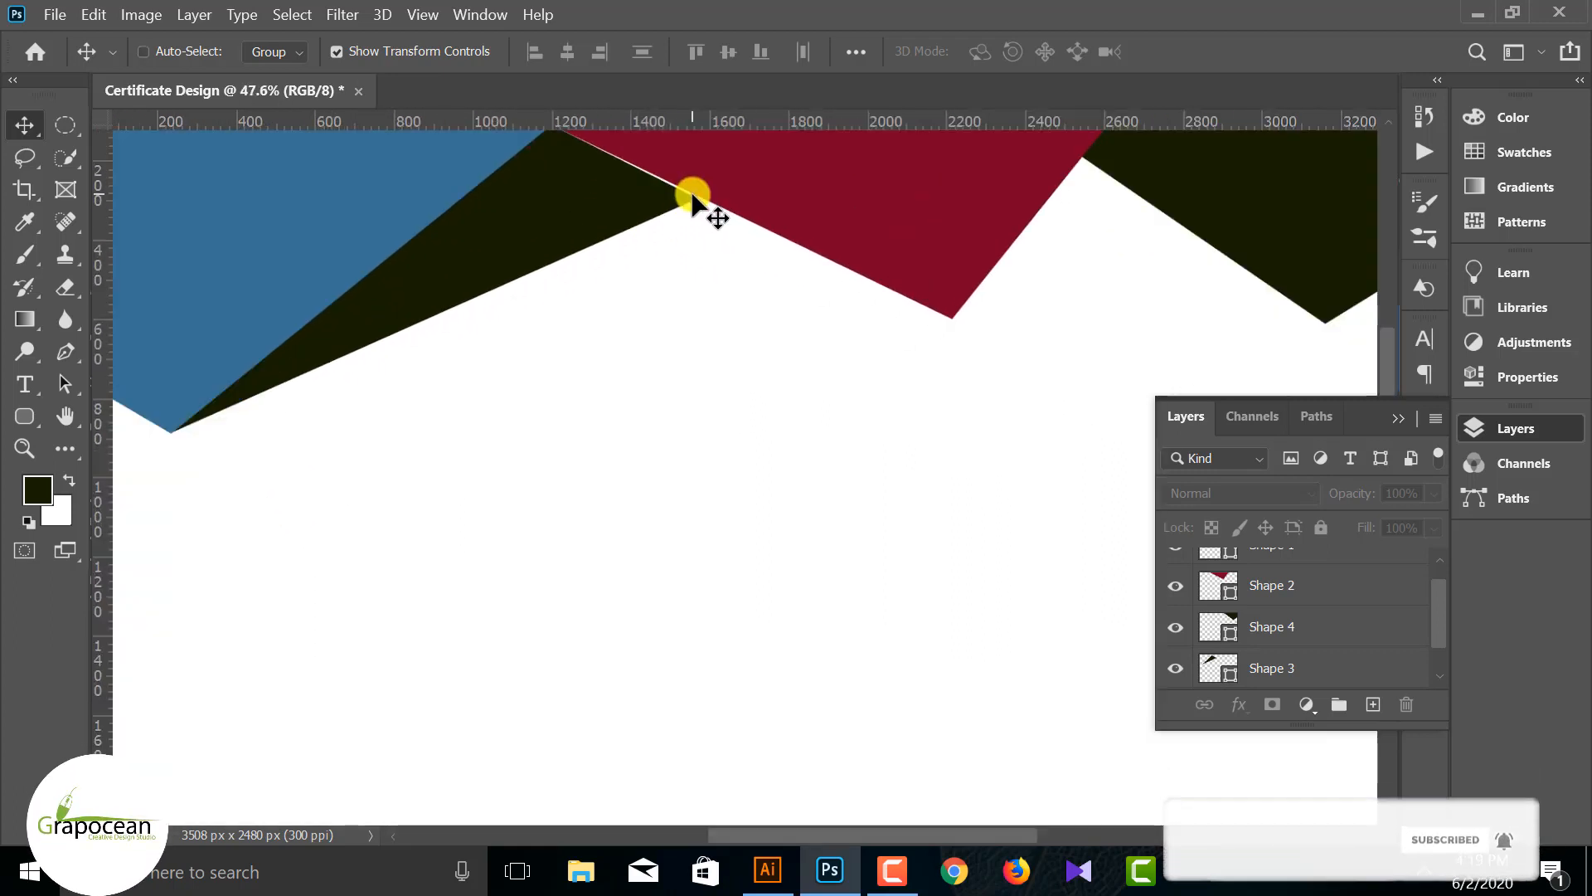
pyautogui.click(692, 195)
pyautogui.click(856, 360)
pyautogui.click(669, 199)
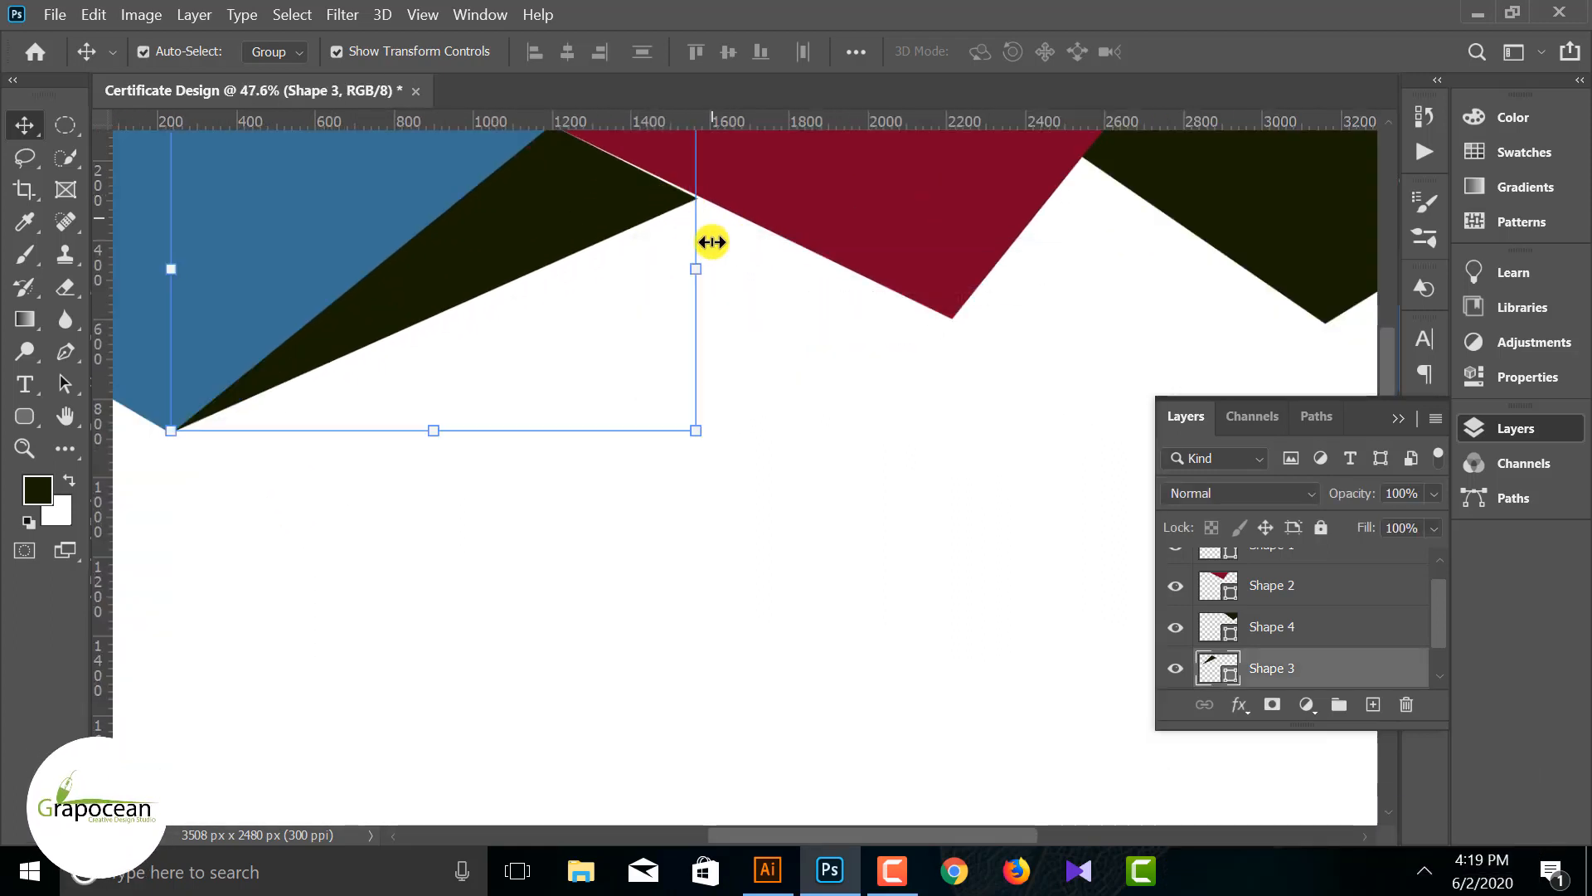
pyautogui.click(66, 351)
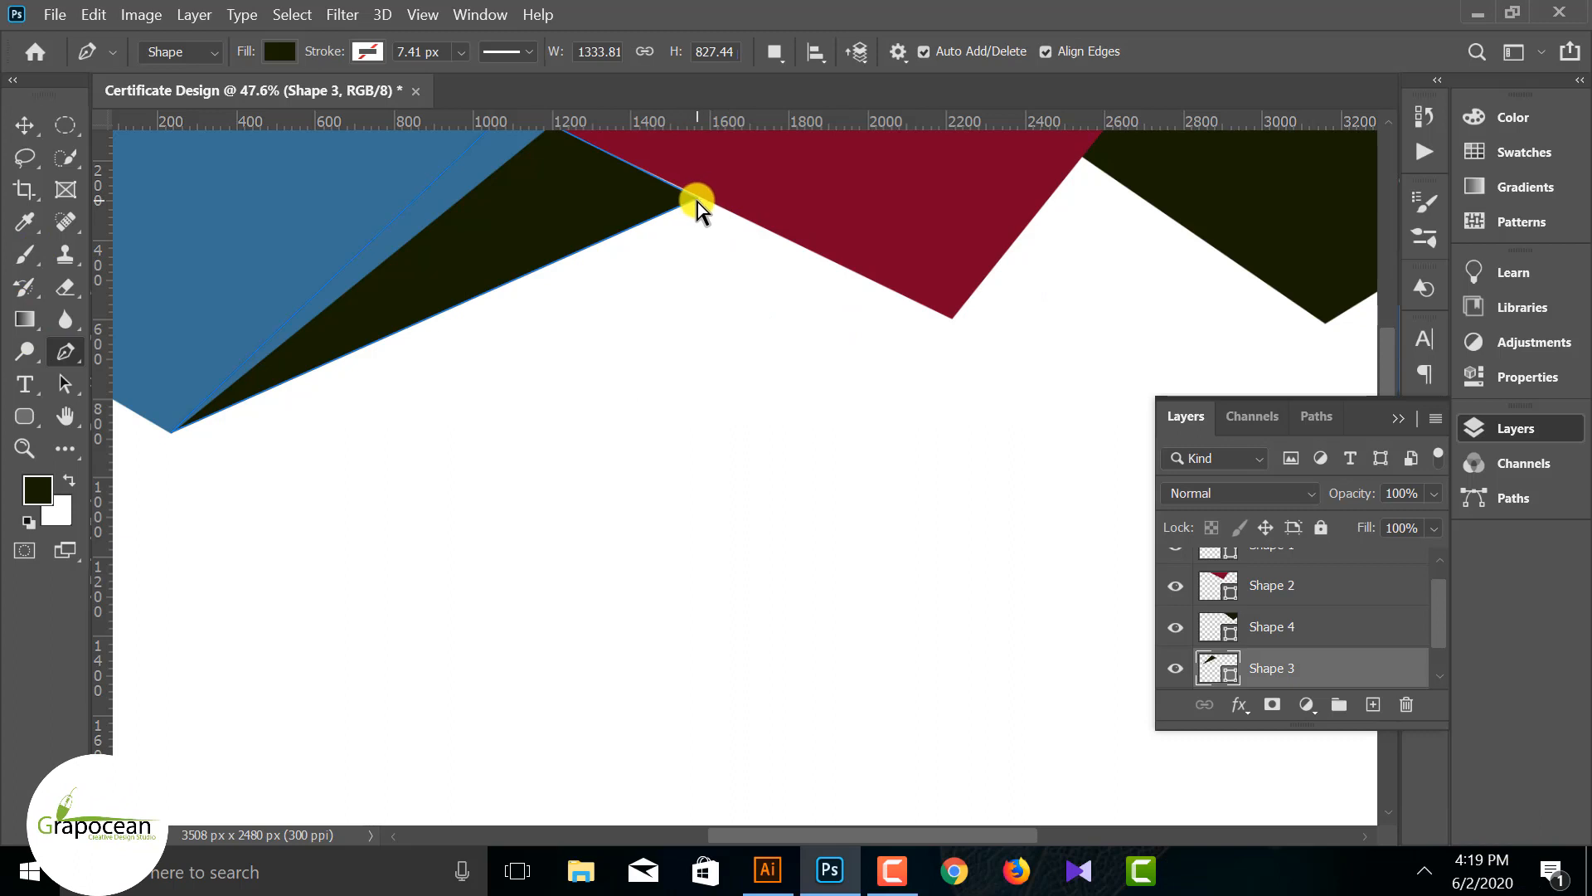
pyautogui.moveTo(697, 201); pyautogui.dragTo(701, 195)
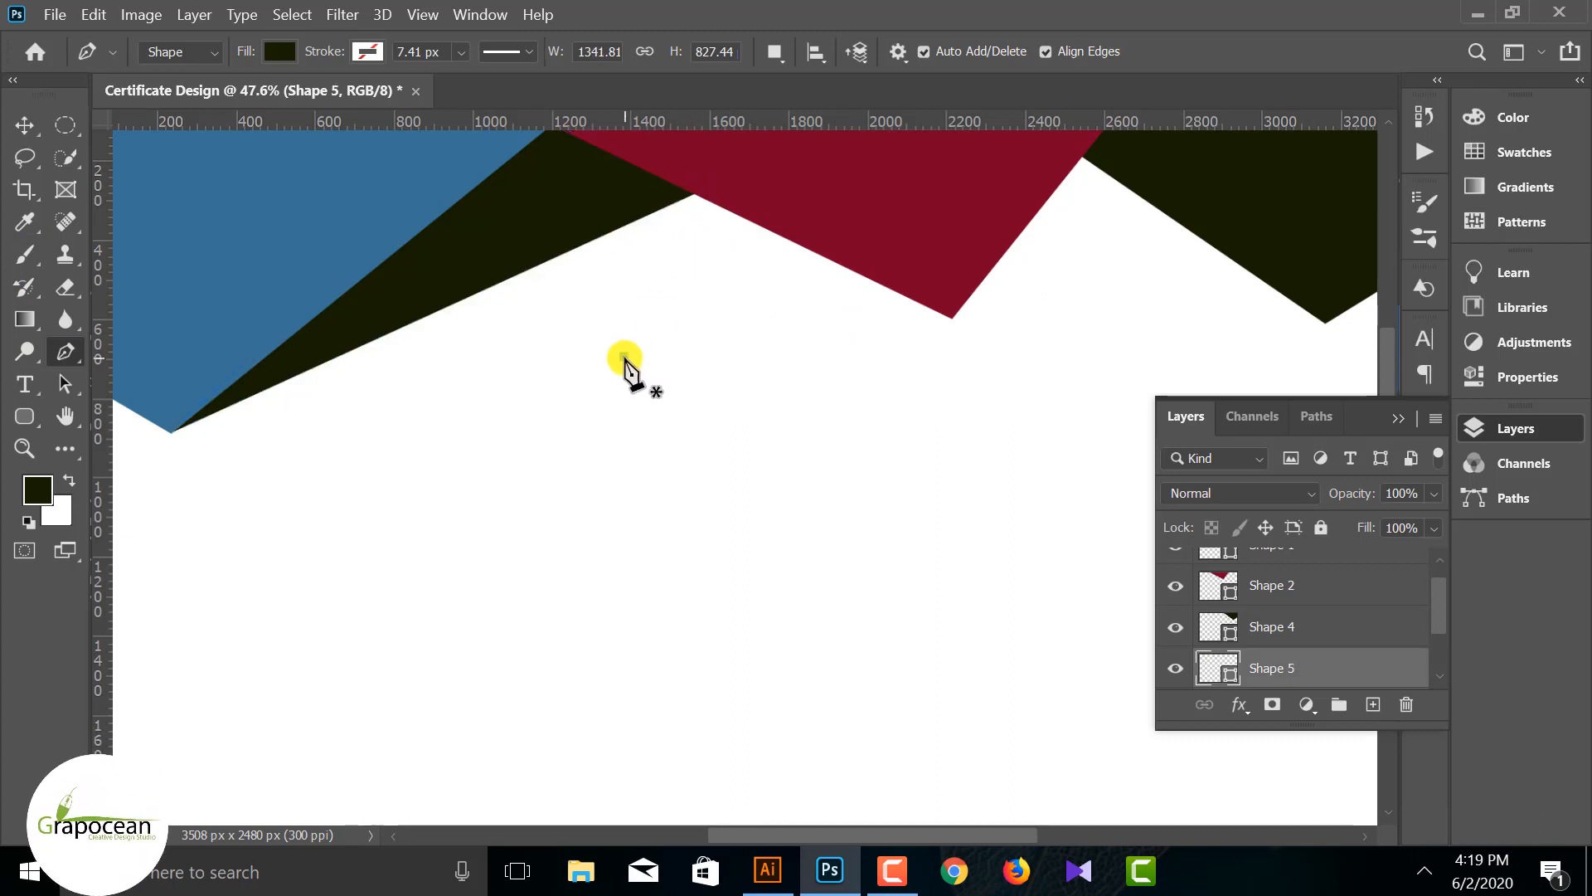
pyautogui.scroll(-4, 631, 373)
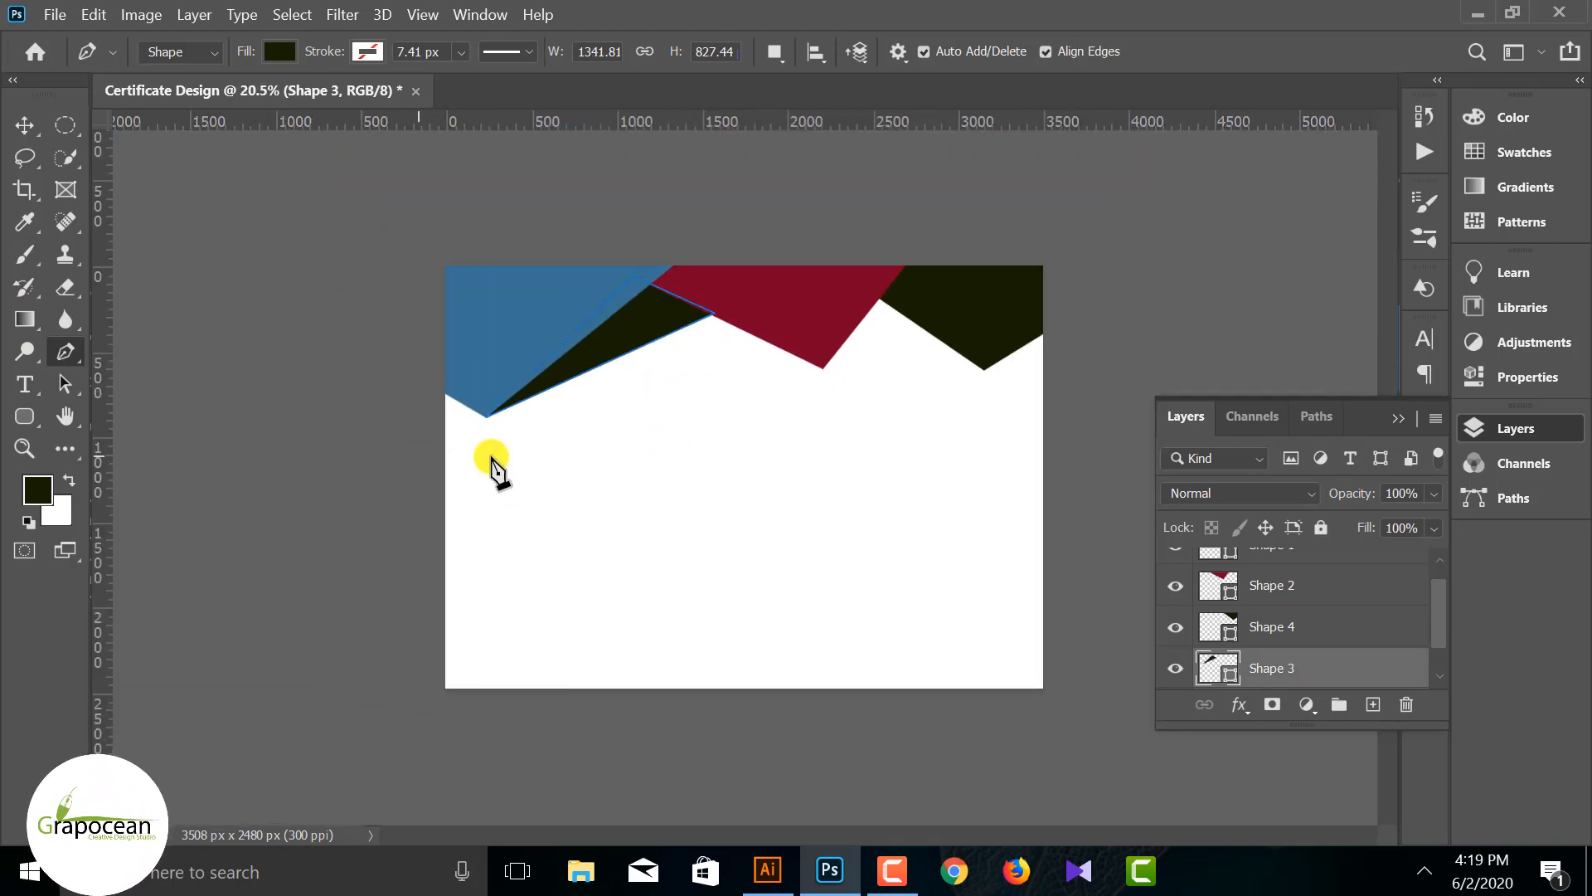
pyautogui.click(475, 400)
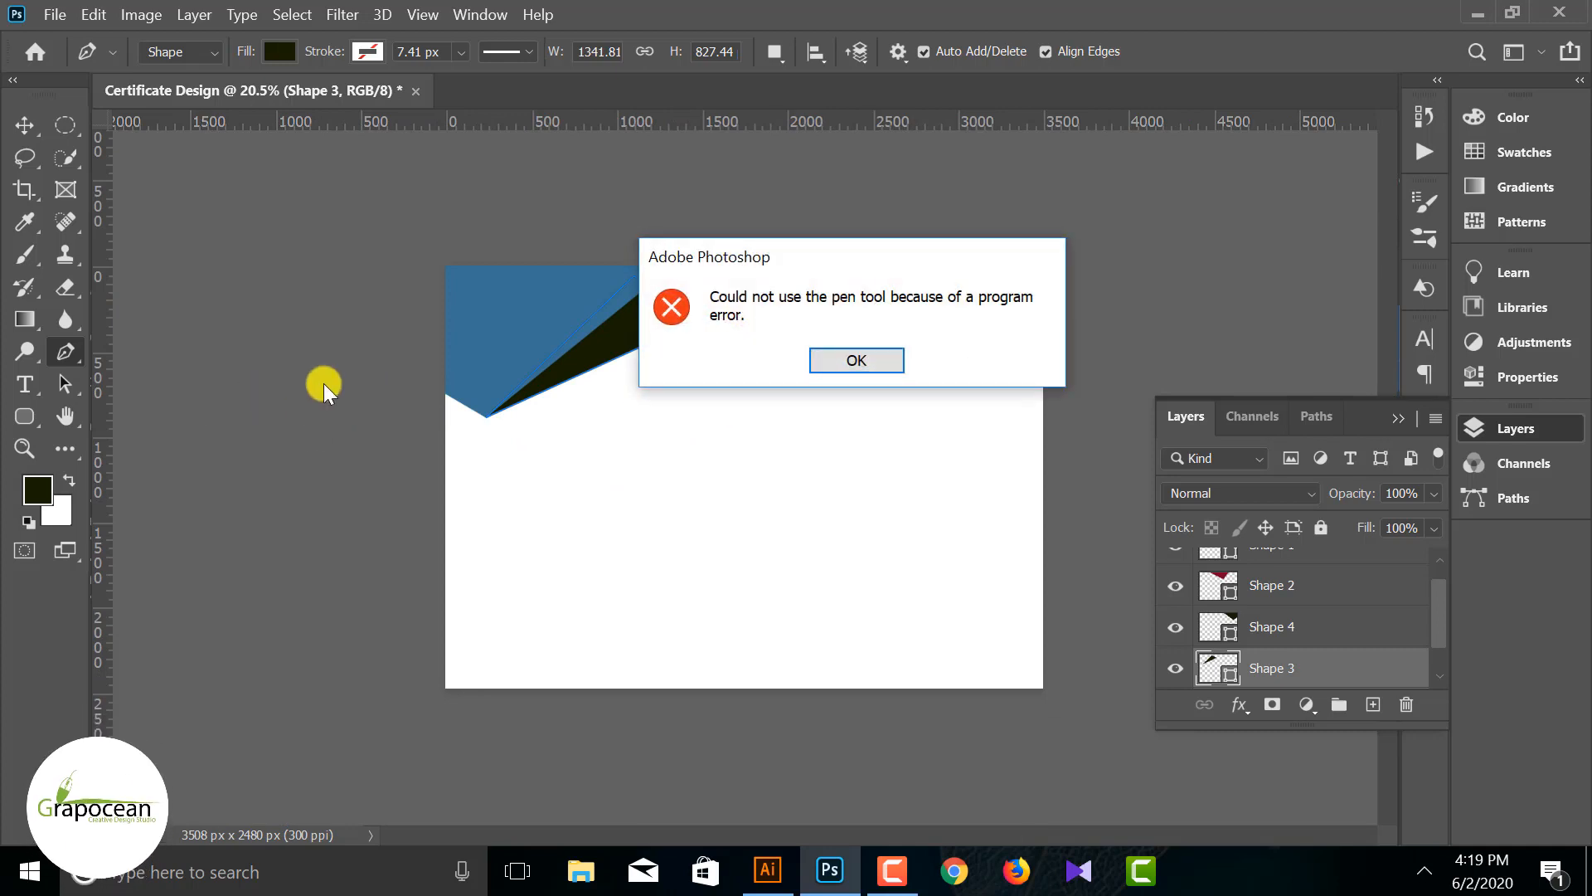
pyautogui.click(858, 361)
# Step: Recolor the red shape with the Darker Cyan Blue swatch after trying the yellow-green and dark olive recent colors
pyautogui.click(25, 125)
pyautogui.click(811, 298)
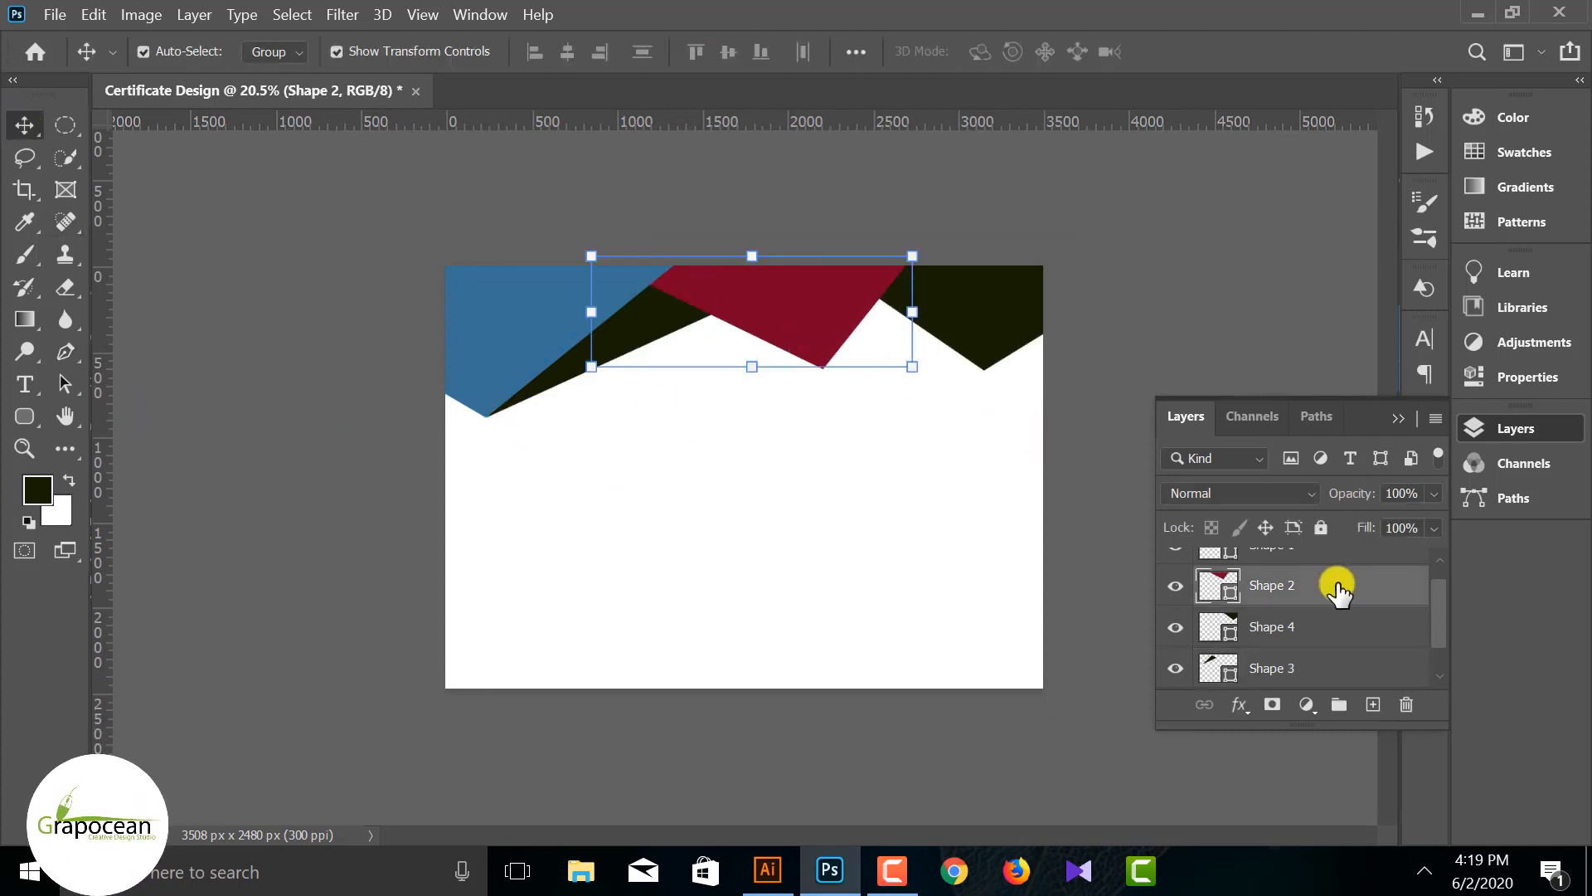
pyautogui.click(24, 416)
pyautogui.click(279, 53)
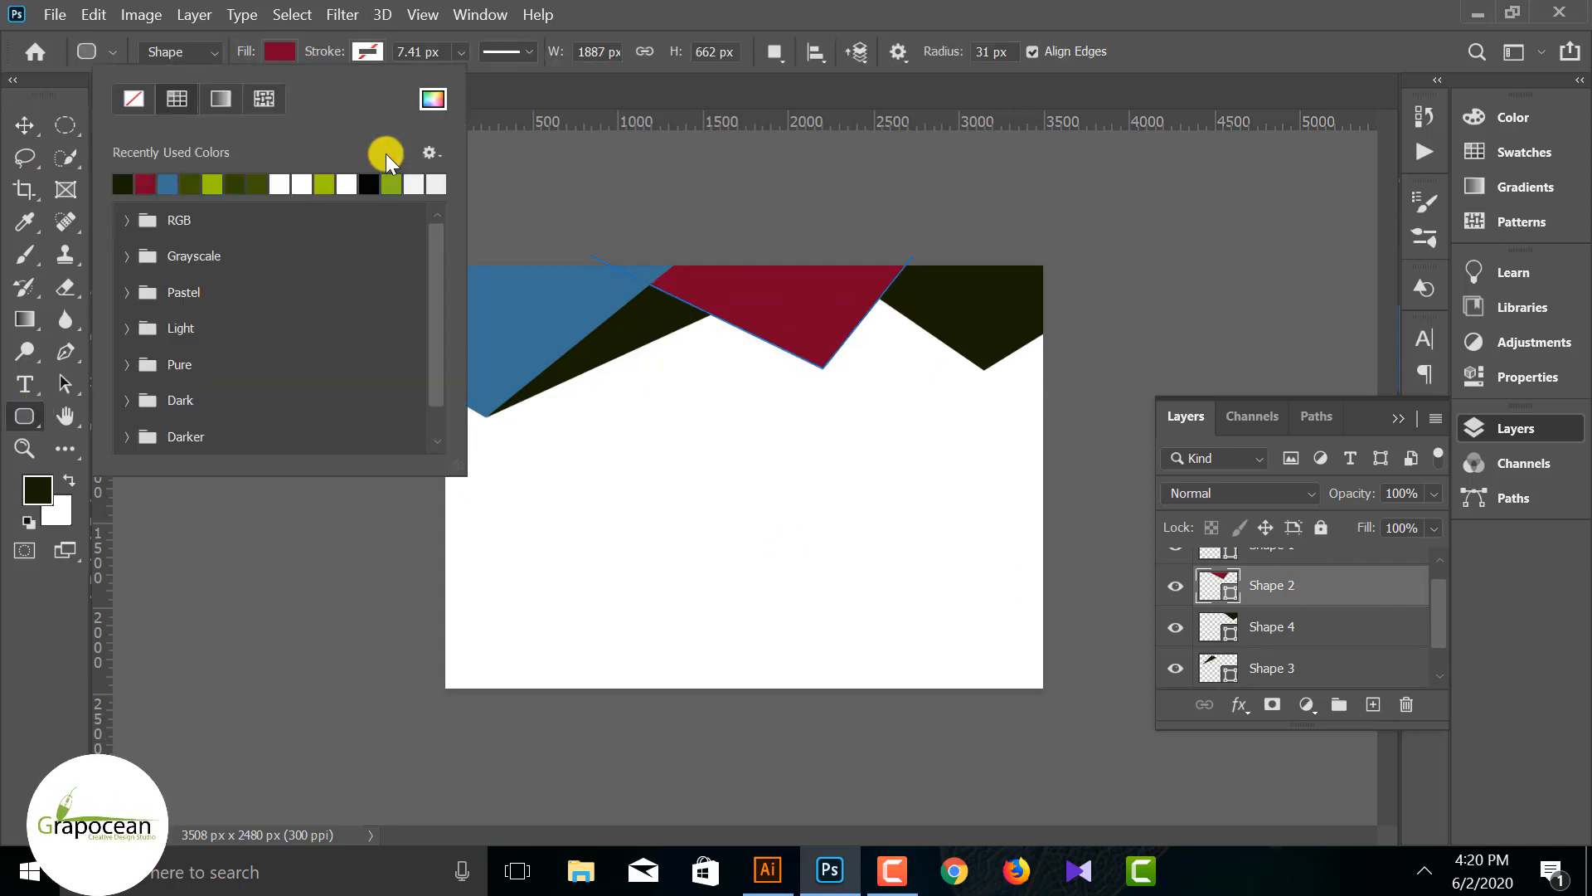
pyautogui.click(219, 183)
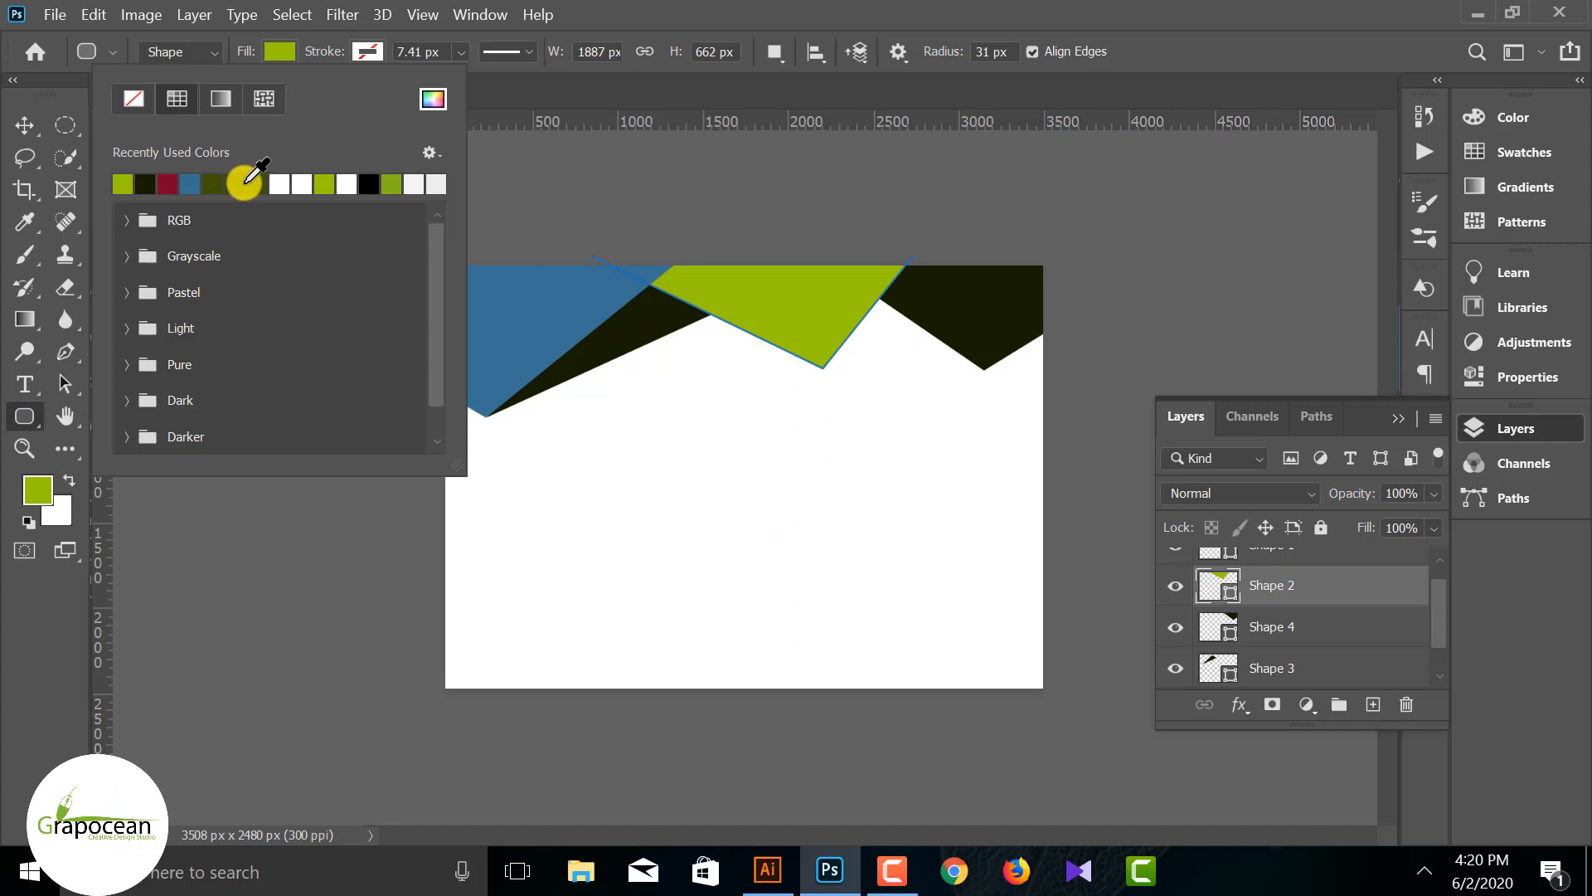
pyautogui.click(244, 182)
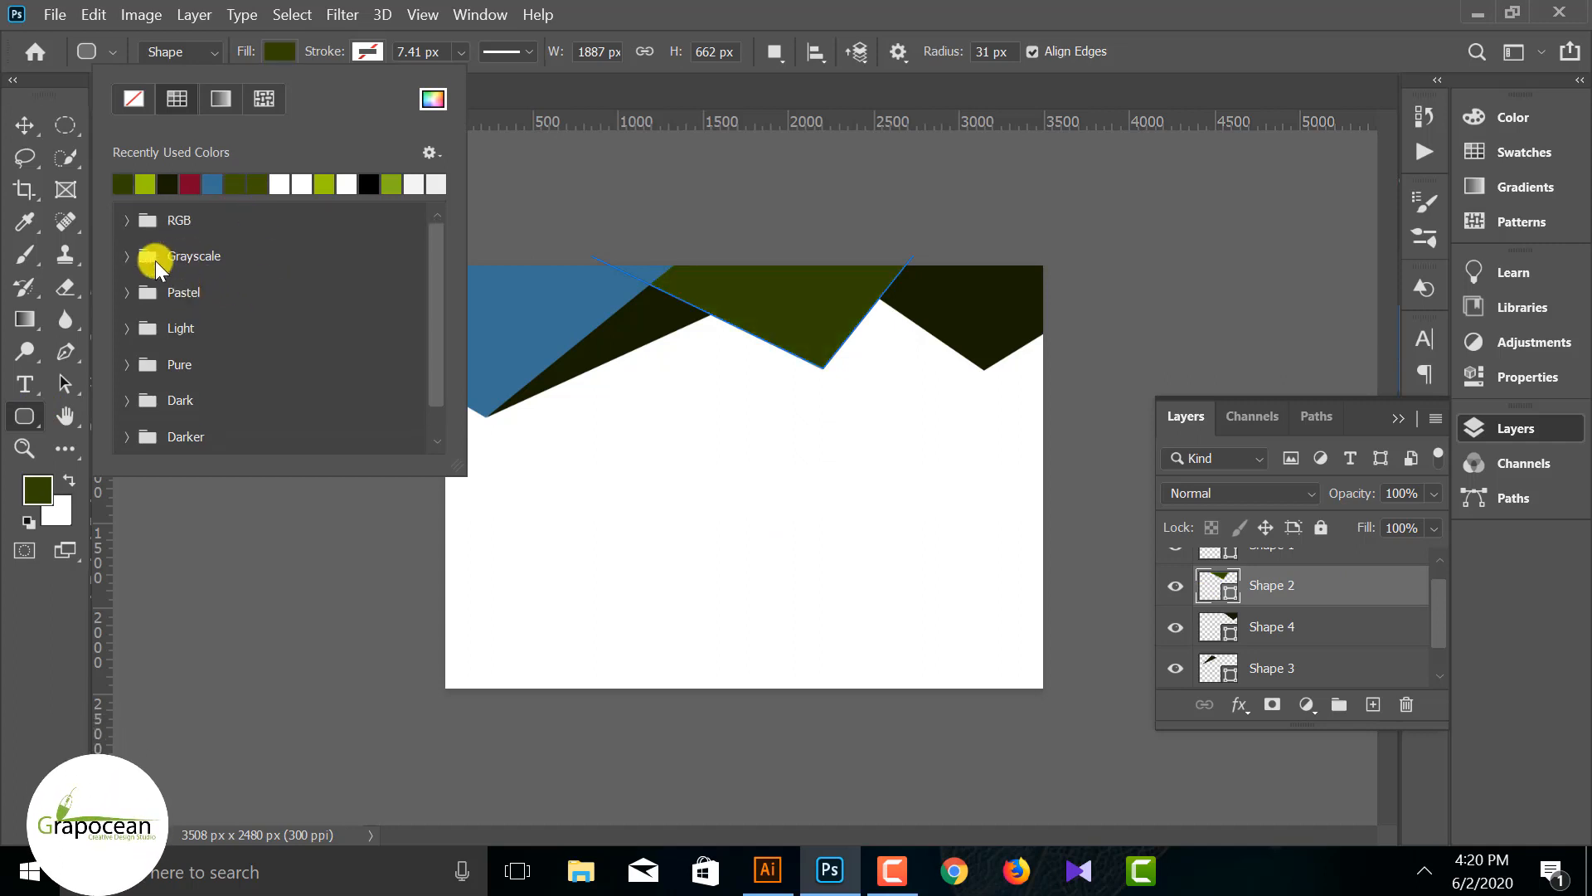
pyautogui.scroll(-1, 157, 332)
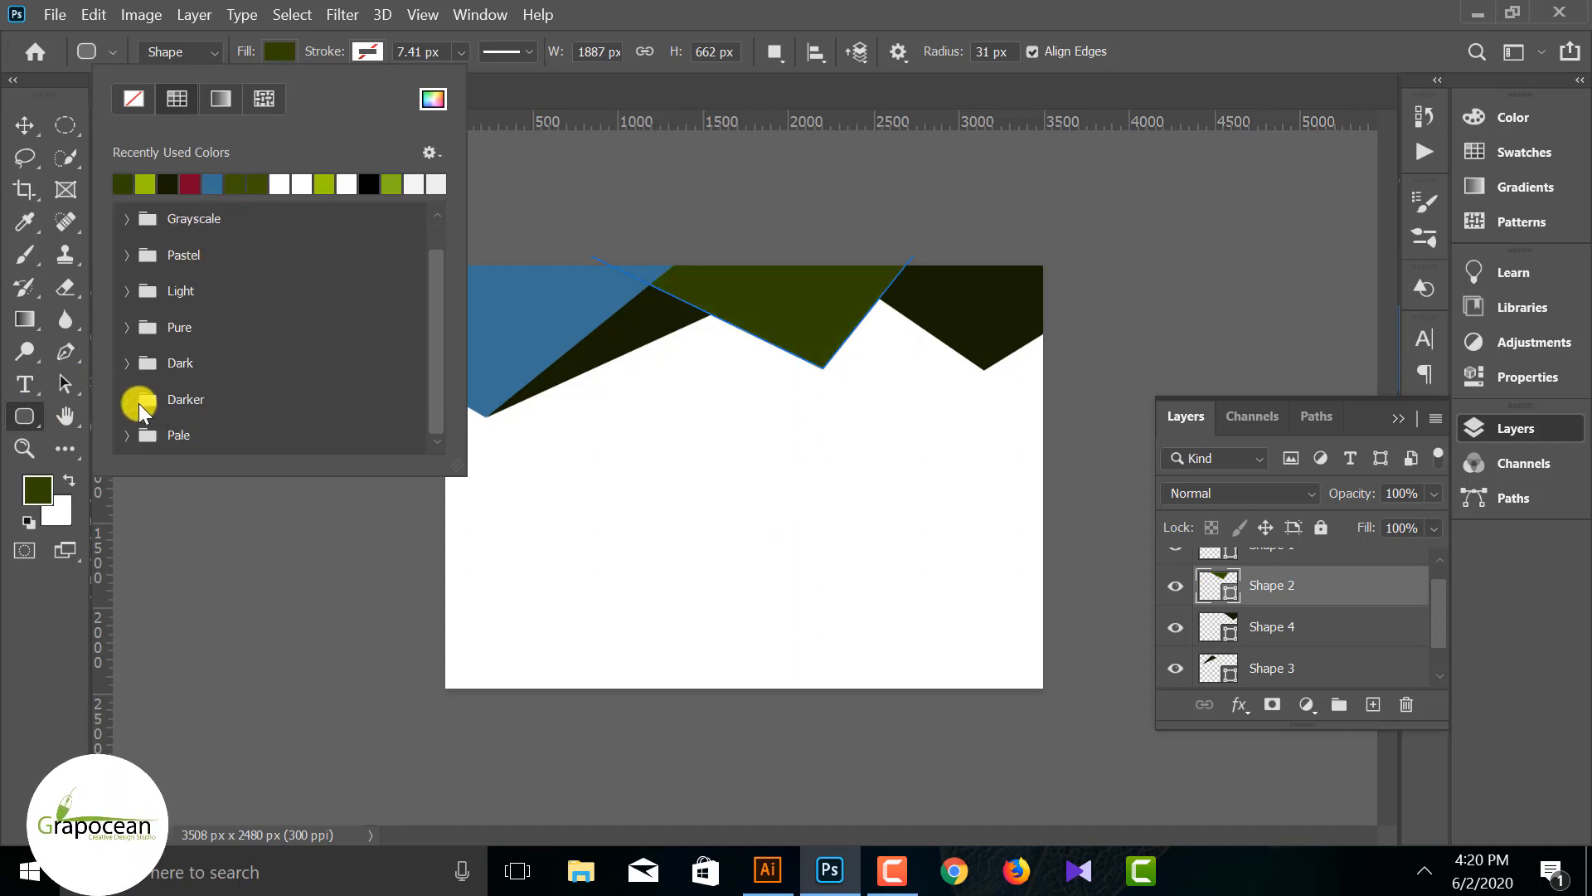
pyautogui.click(133, 401)
pyautogui.scroll(-1, 285, 375)
pyautogui.click(360, 384)
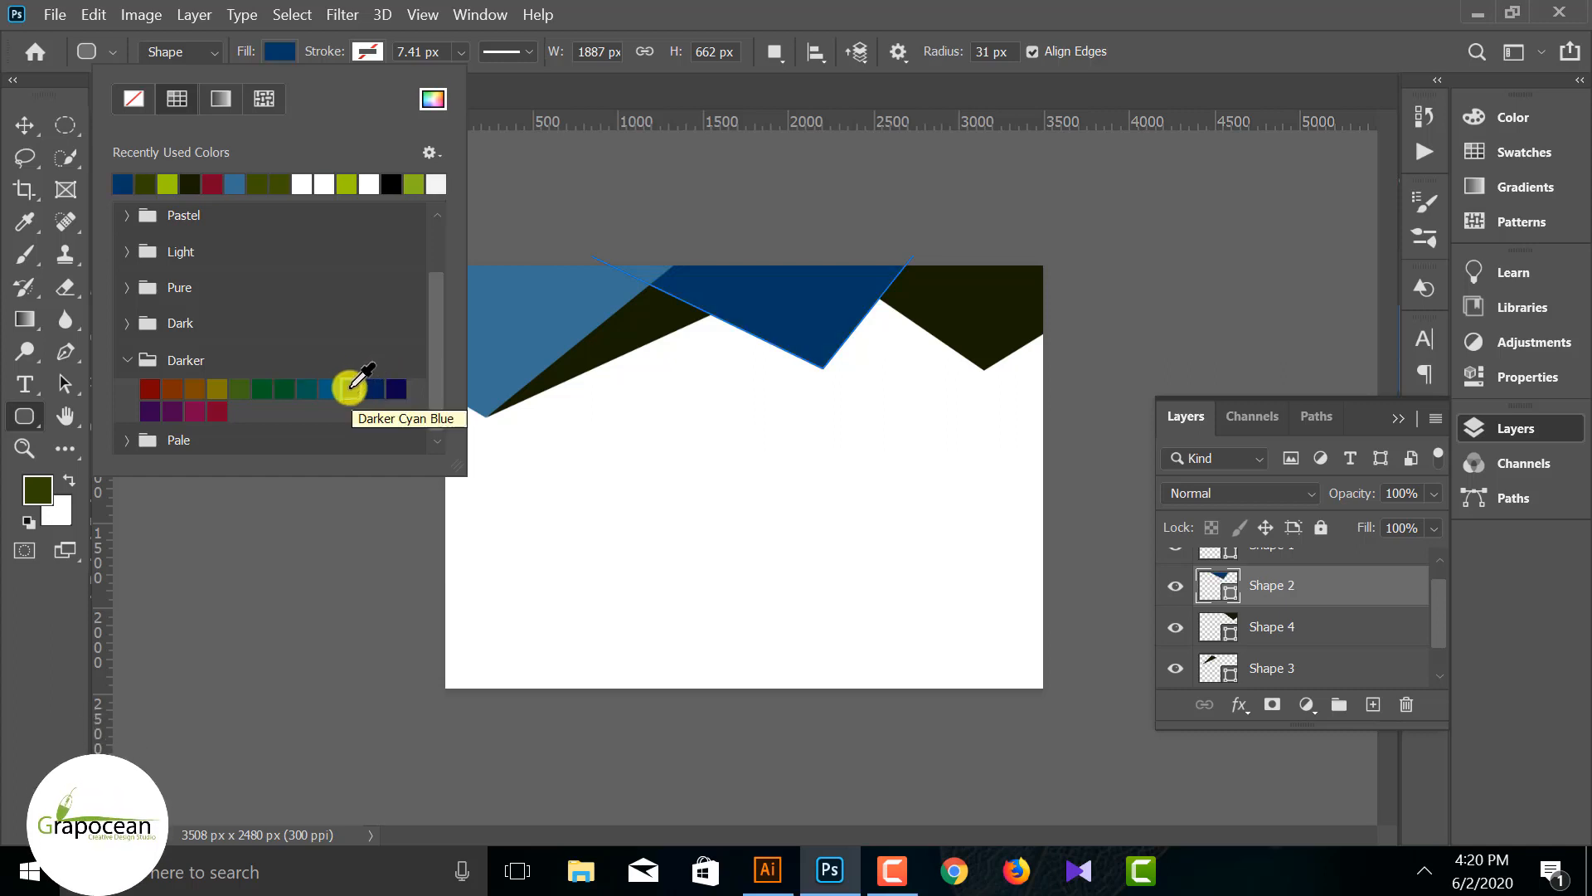
pyautogui.click(26, 604)
pyautogui.click(25, 124)
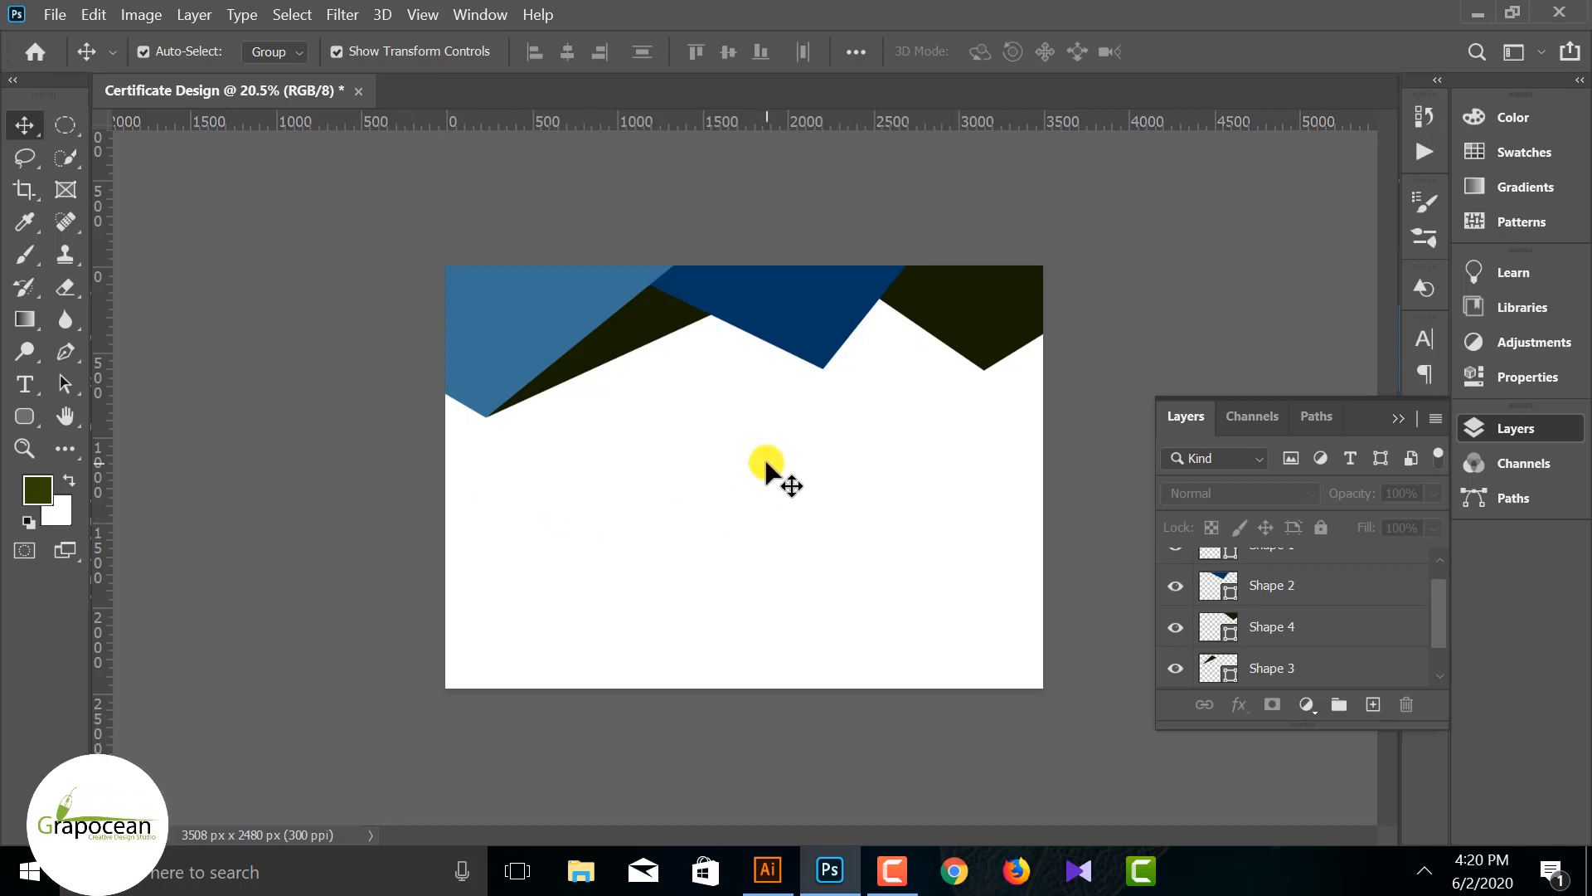
# Step: Lower the layer opacity of the near-black triangle between the two blue shapes to 90%
pyautogui.scroll(1, 661, 352)
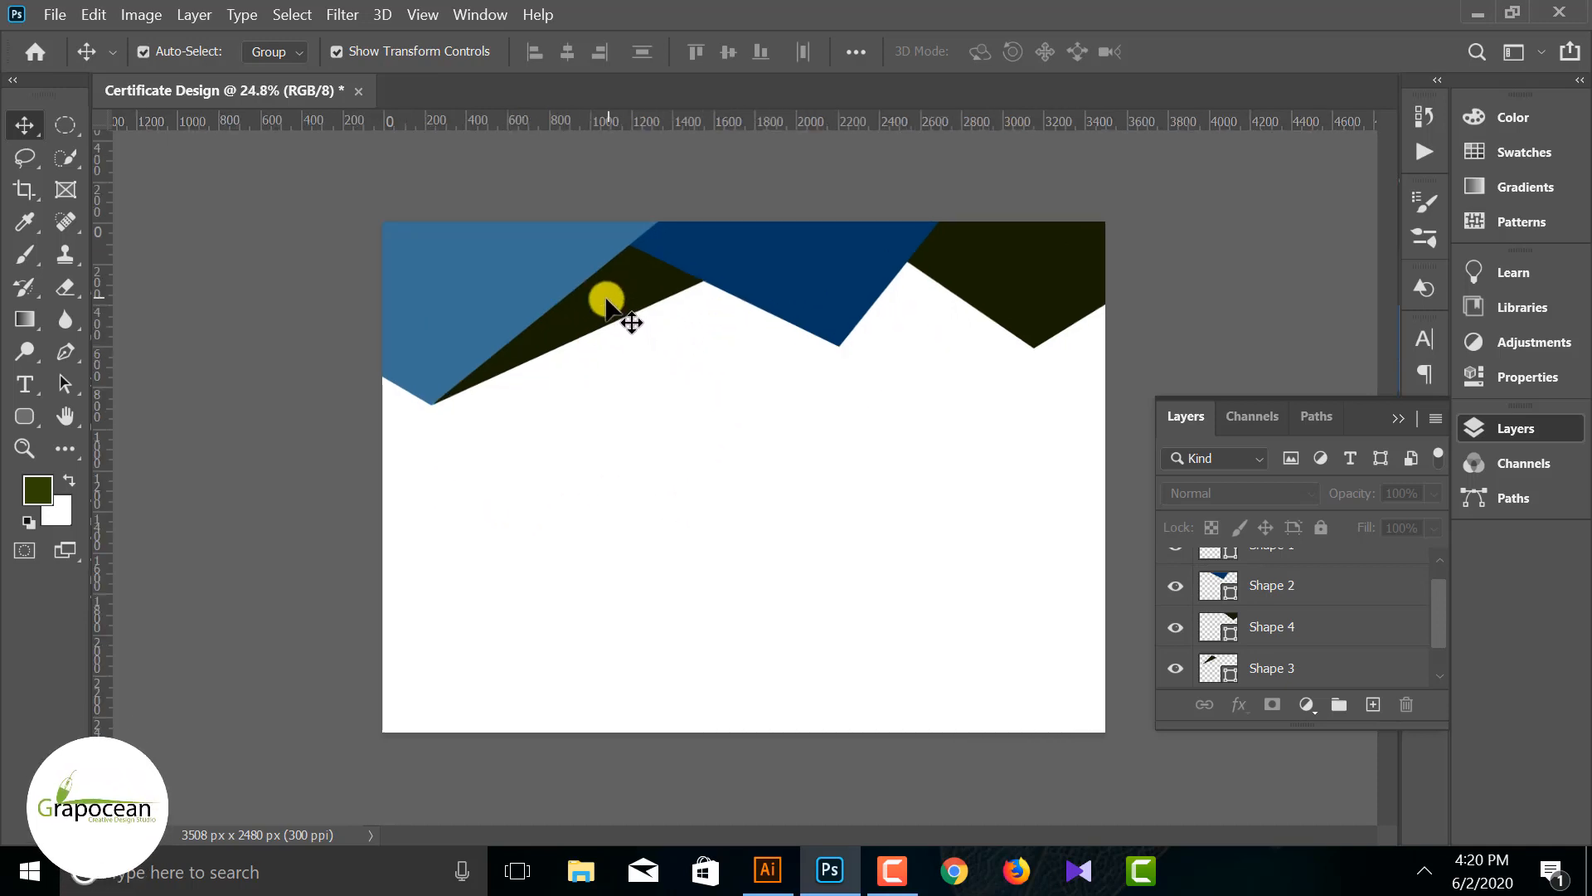
pyautogui.keyDown('ctrl'); pyautogui.click(605, 301); pyautogui.keyUp('ctrl')
pyautogui.moveTo(1368, 557); pyautogui.dragTo(1525, 551)
pyautogui.click(1433, 494)
pyautogui.moveTo(1425, 515)
pyautogui.mouseDown()
pyautogui.moveTo(1352, 519)
pyautogui.moveTo(1411, 520)
pyautogui.mouseUp()
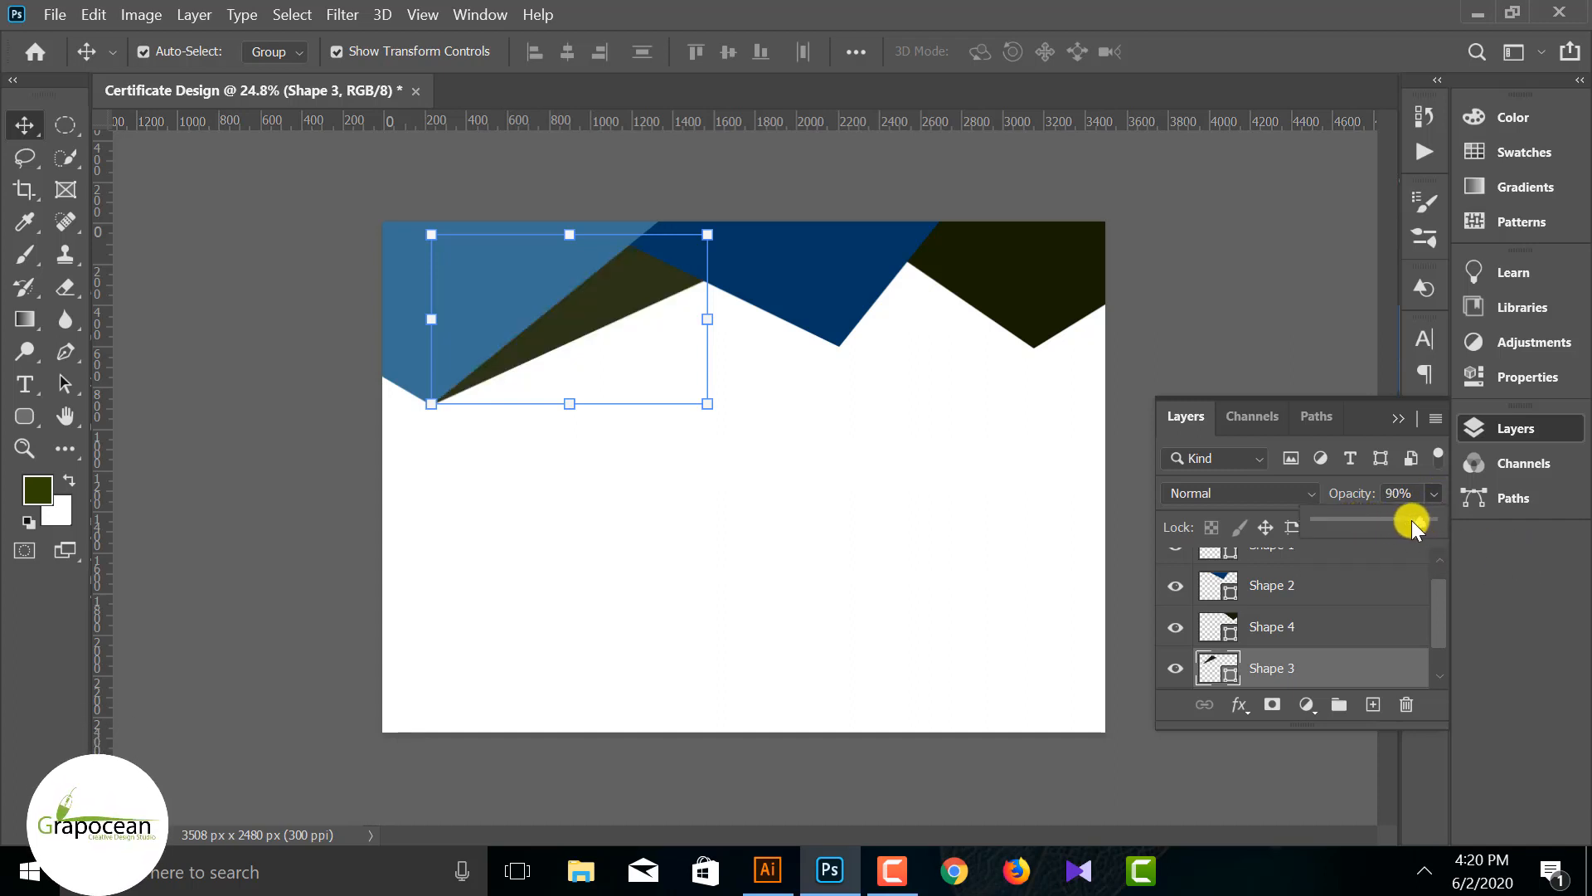
# Step: Add a new empty layer directly above the near-black Shape 4 layer
pyautogui.click(1239, 335)
pyautogui.scroll(-1, 721, 505)
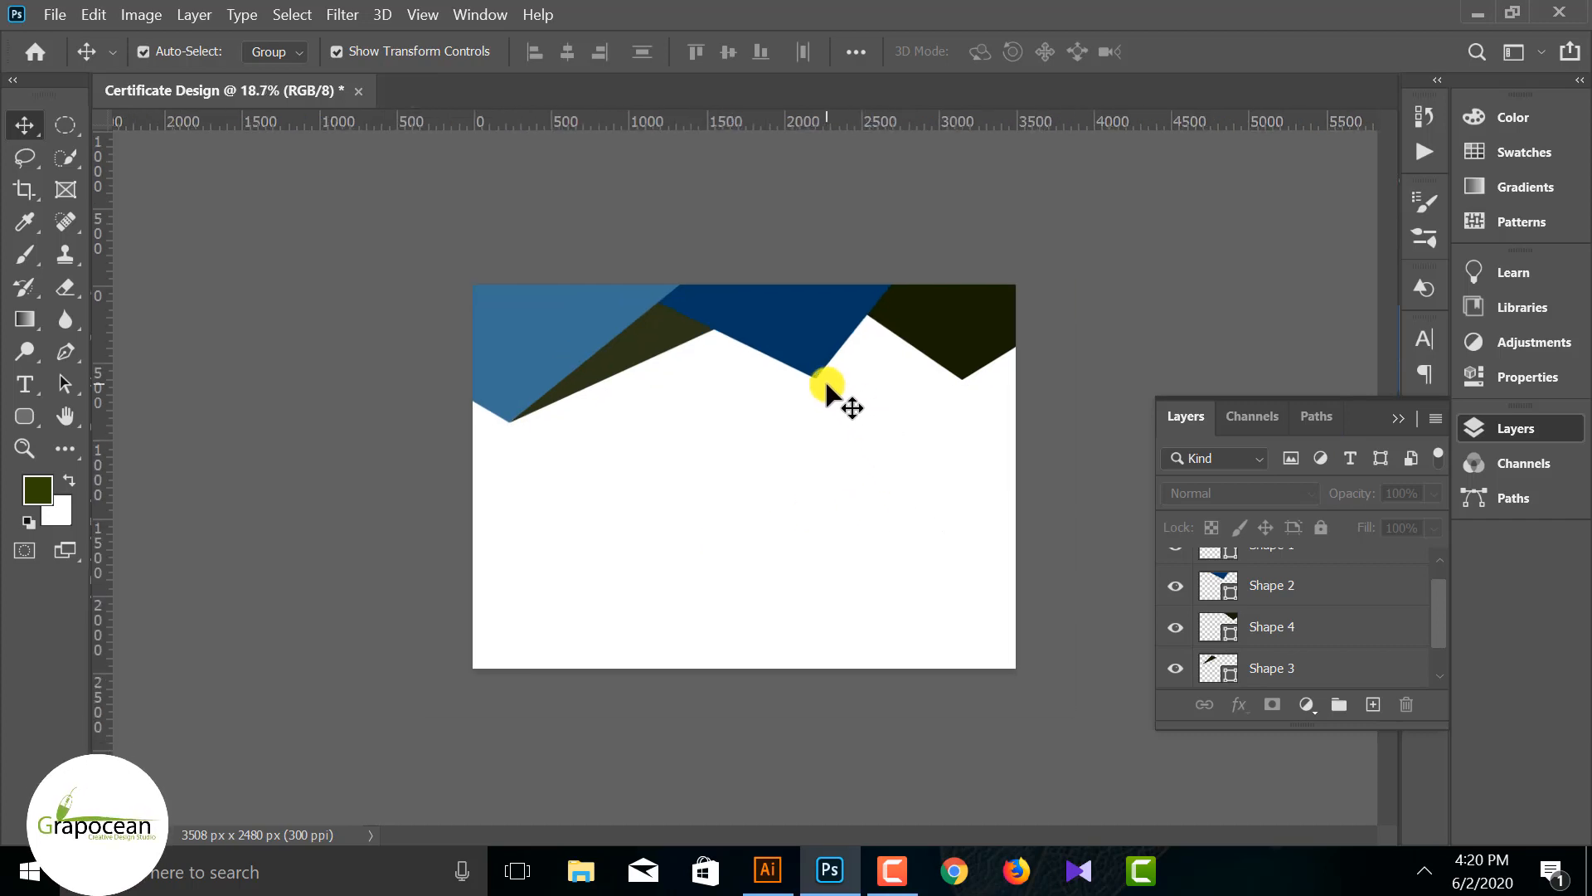
pyautogui.click(66, 351)
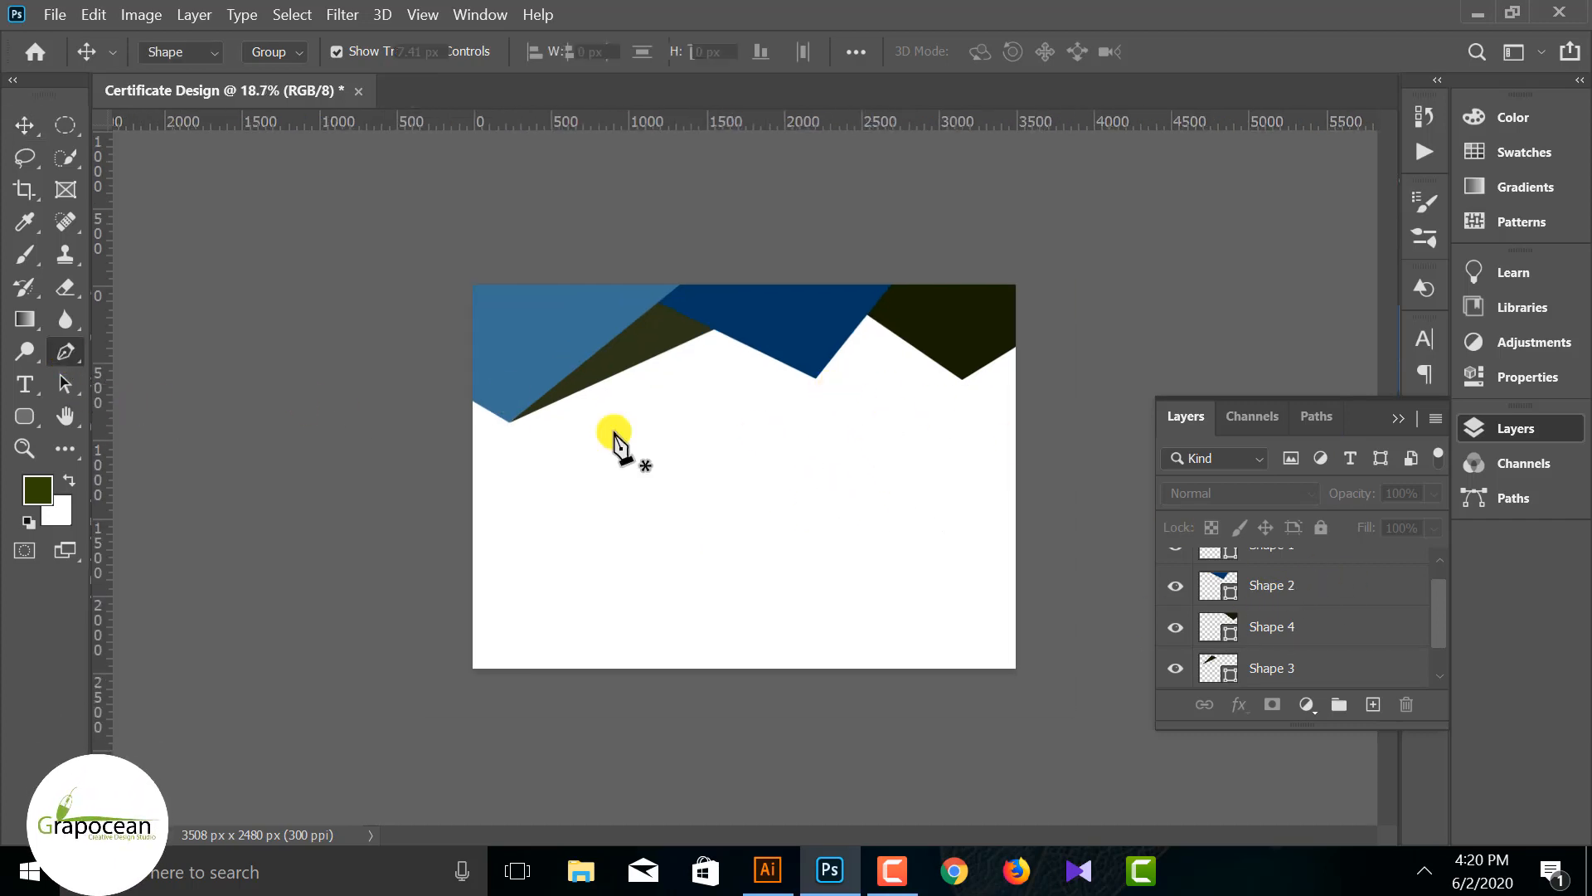
pyautogui.click(24, 125)
pyautogui.click(806, 328)
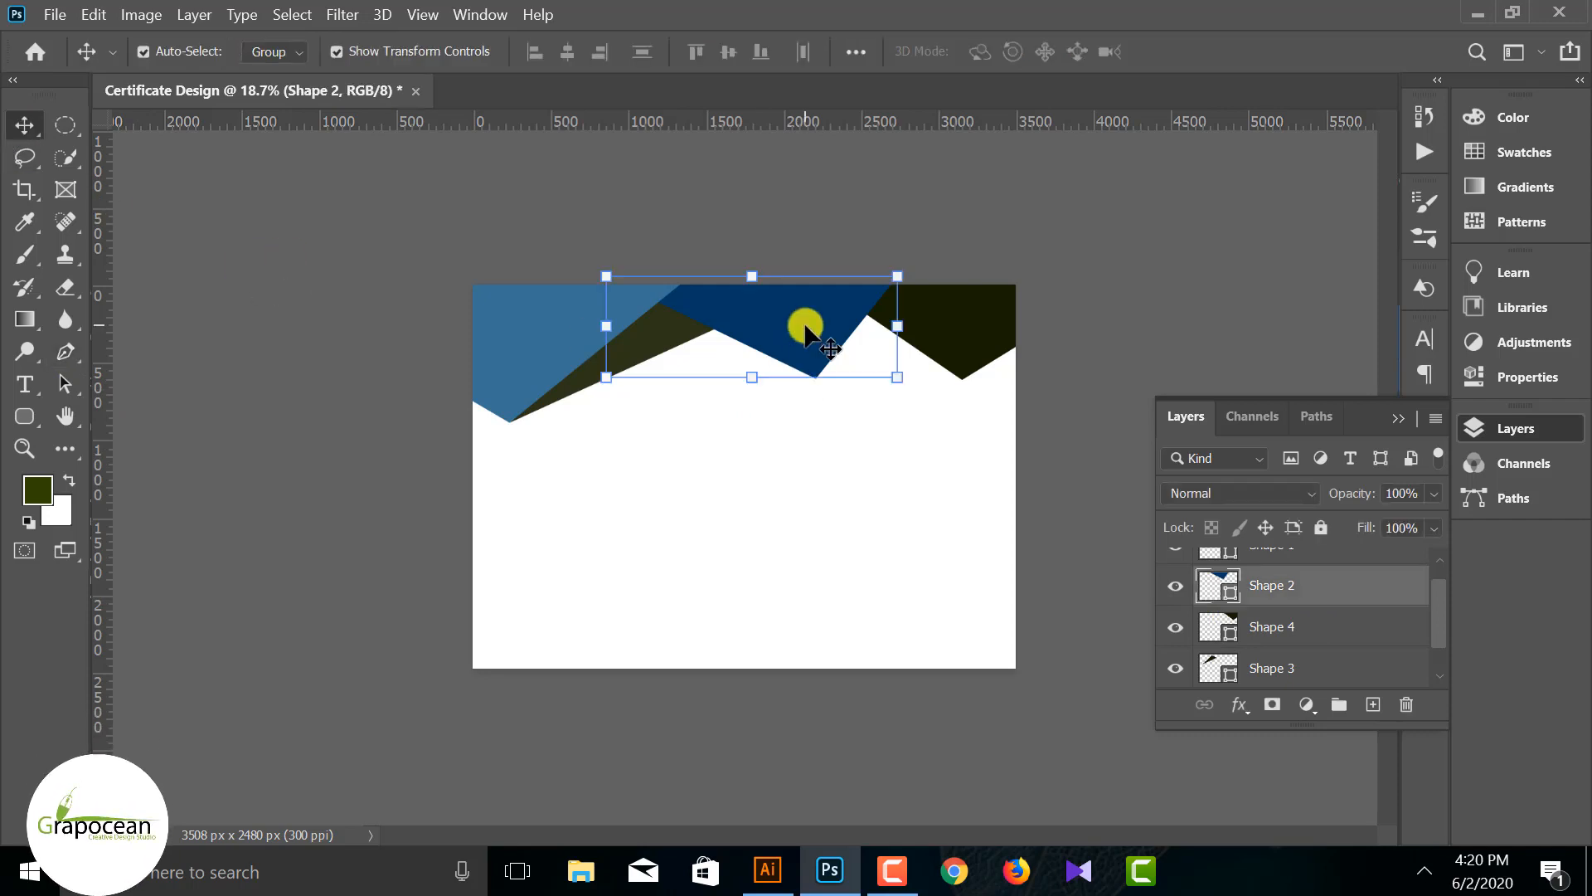
pyautogui.click(1310, 627)
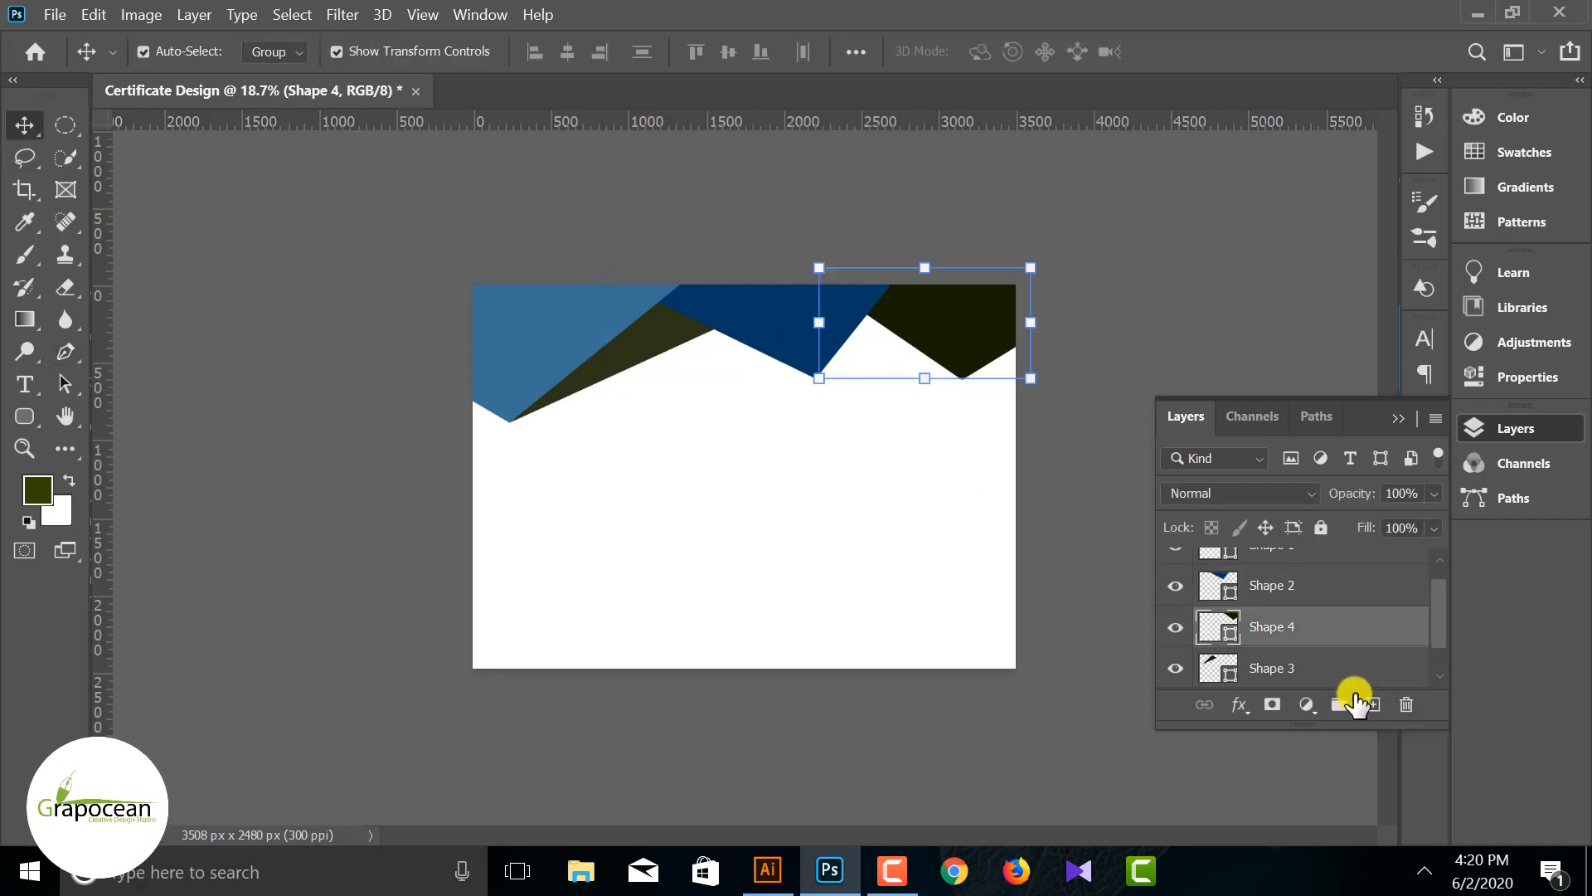
pyautogui.click(1373, 704)
# Step: Draw a Pen triangle about 482 x 452 px from the dark blue shape's bottom point to the near-black shape's edge
pyautogui.click(57, 358)
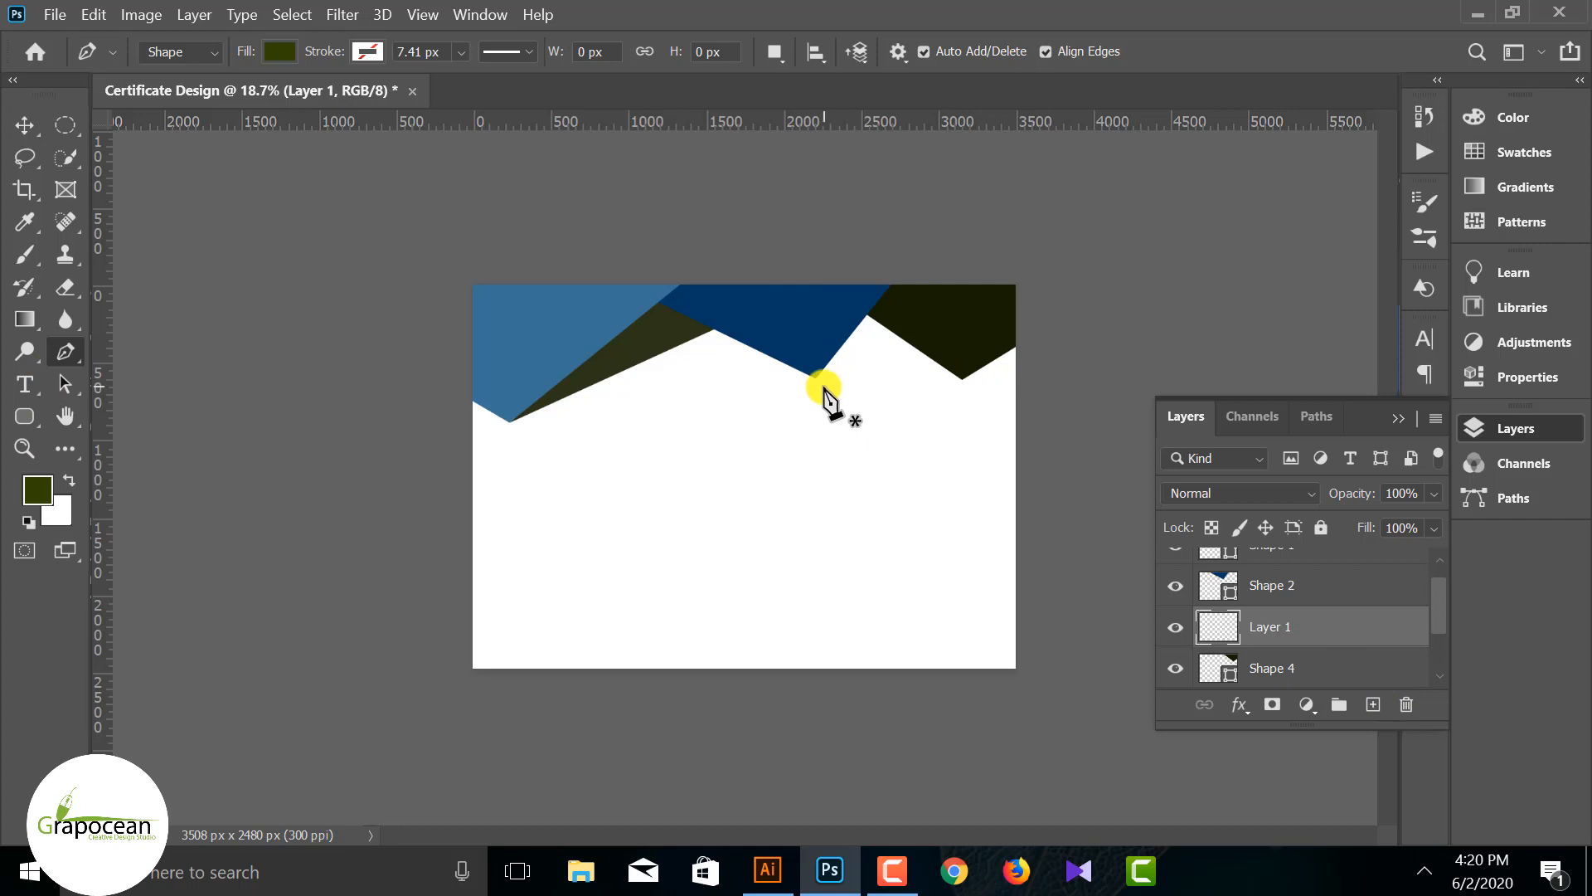
pyautogui.scroll(3, 824, 388)
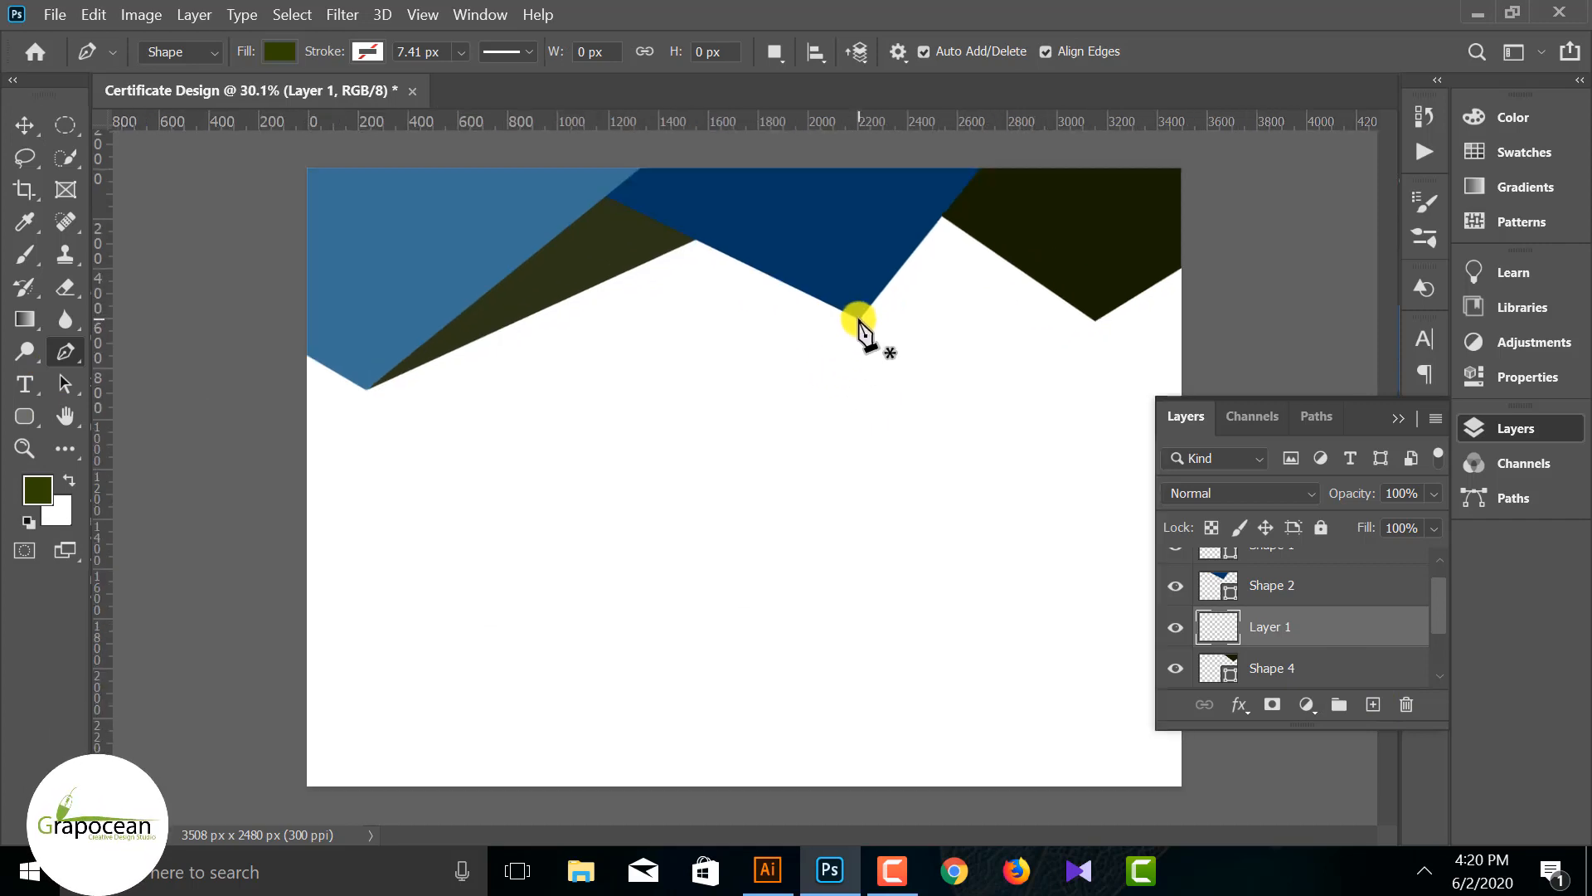
pyautogui.click(859, 316)
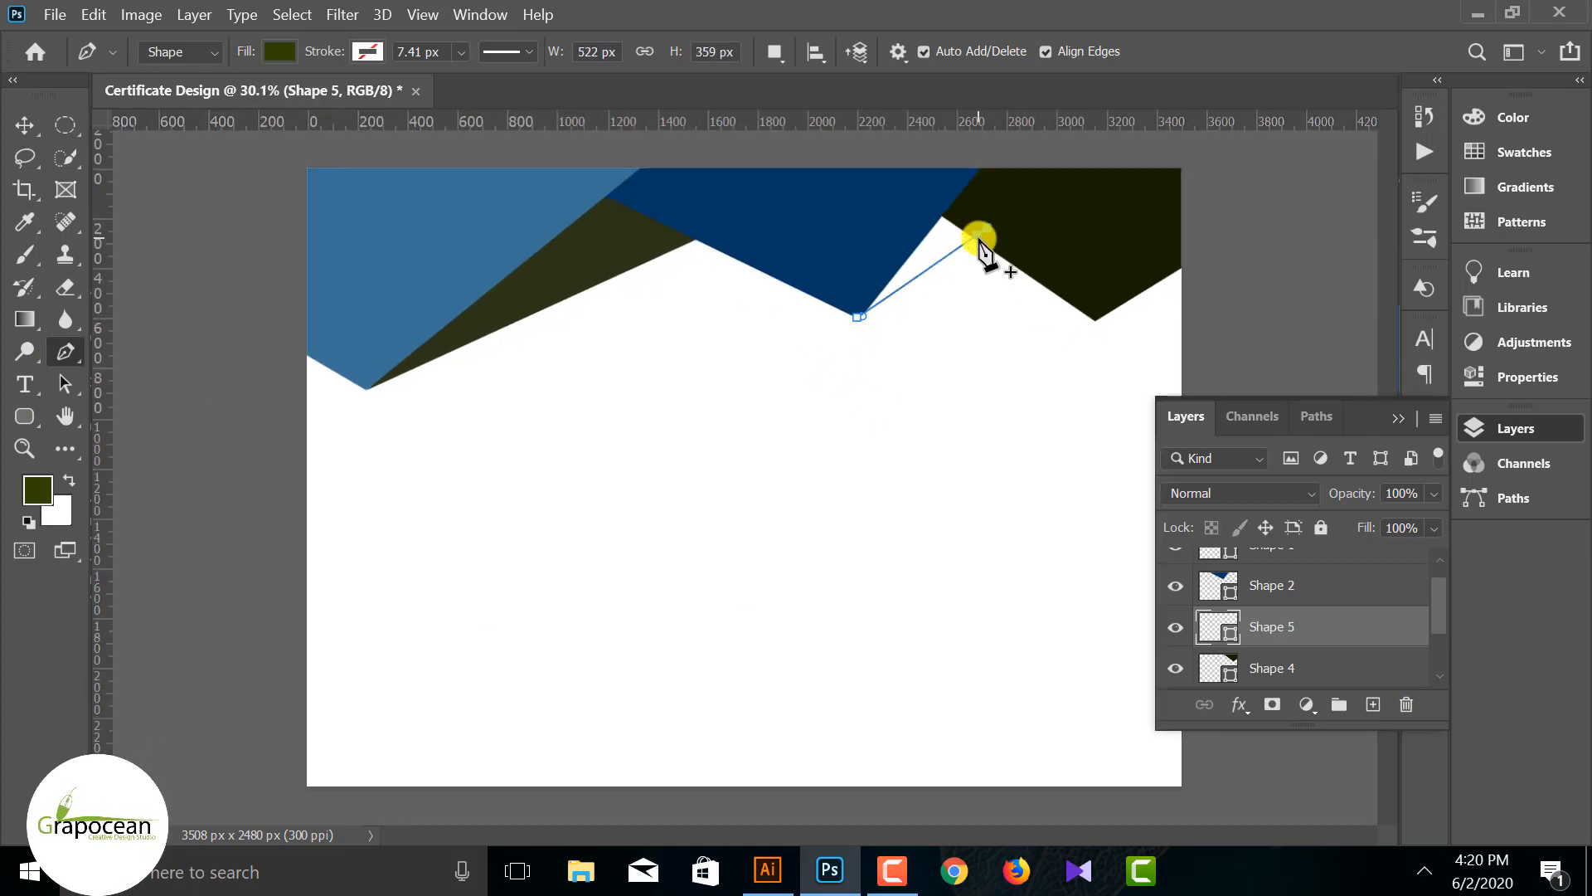
pyautogui.hotkey('ctrl', 'z')
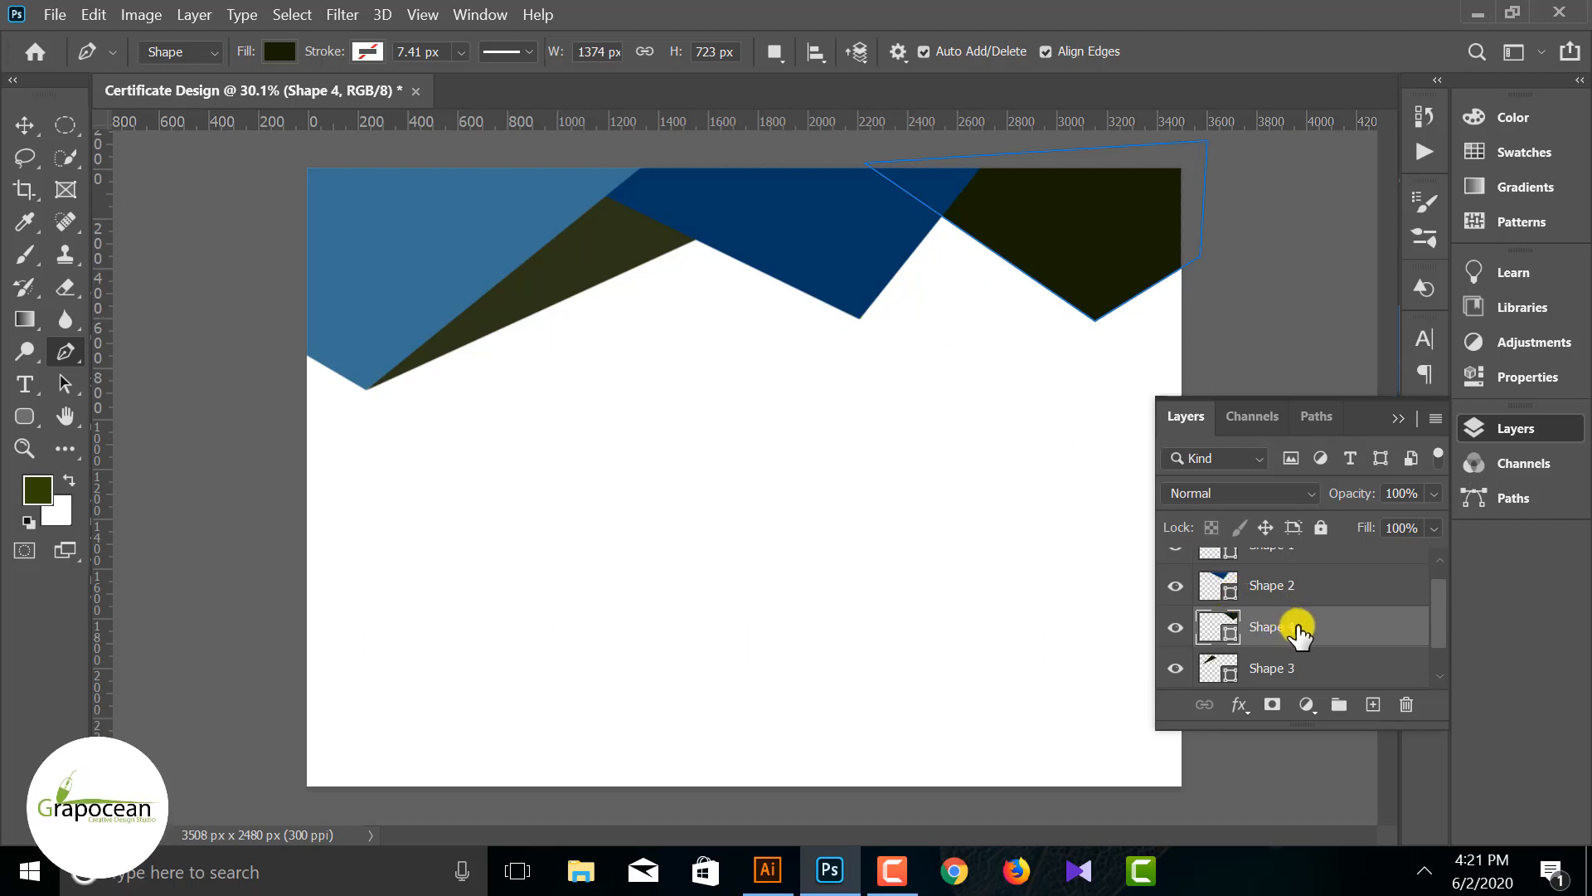
pyautogui.click(859, 316)
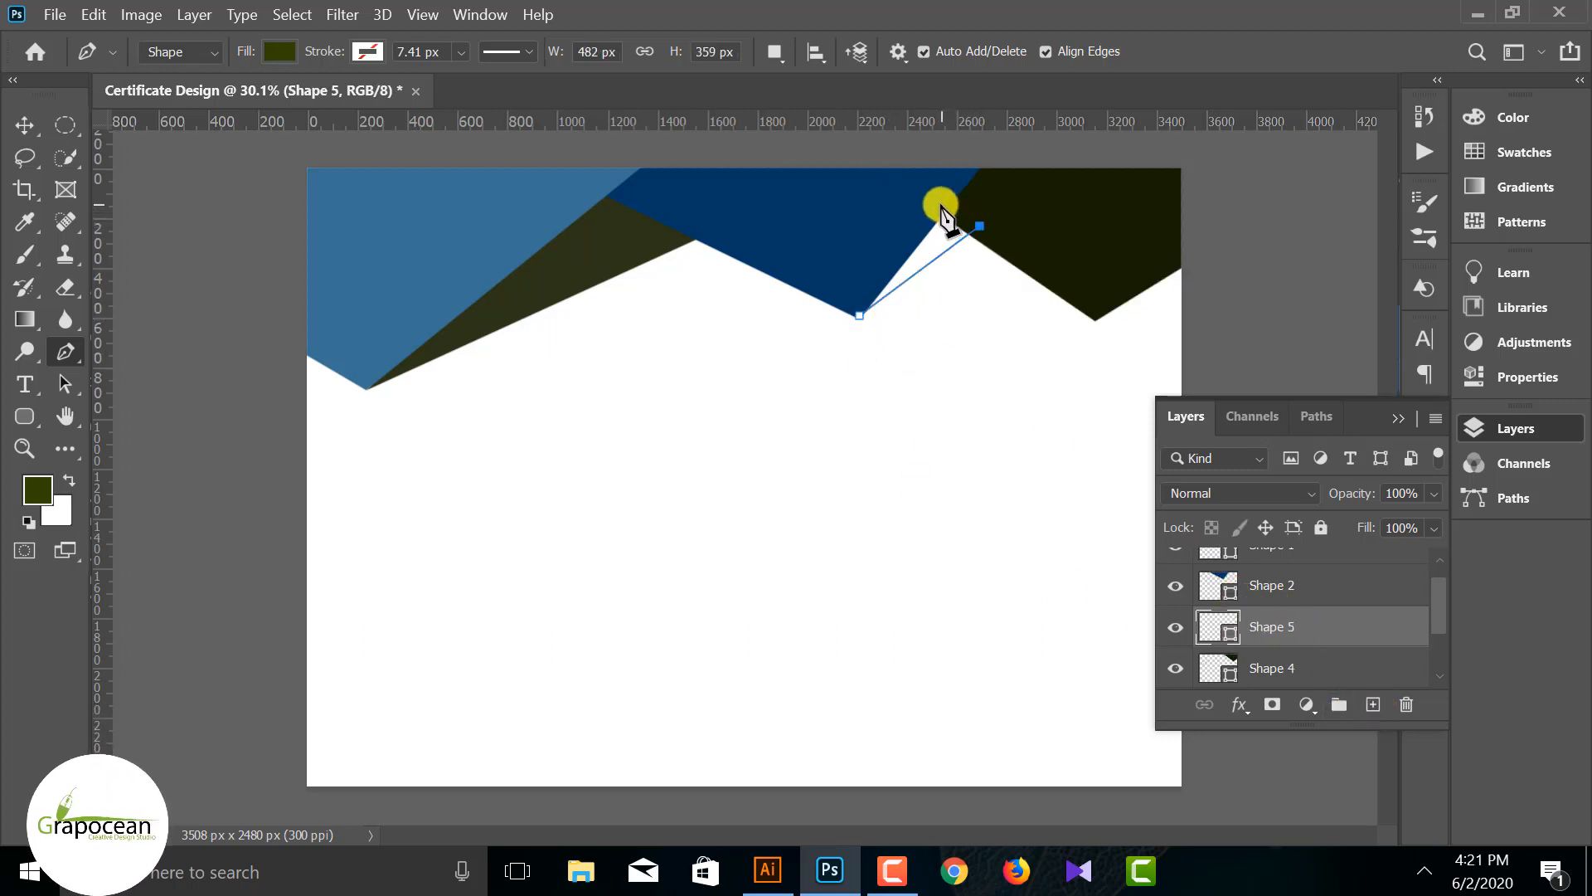
pyautogui.click(940, 204)
pyautogui.click(860, 316)
# Step: Fill the new small triangle with the teal-blue swatch from the Darker color group
pyautogui.click(280, 51)
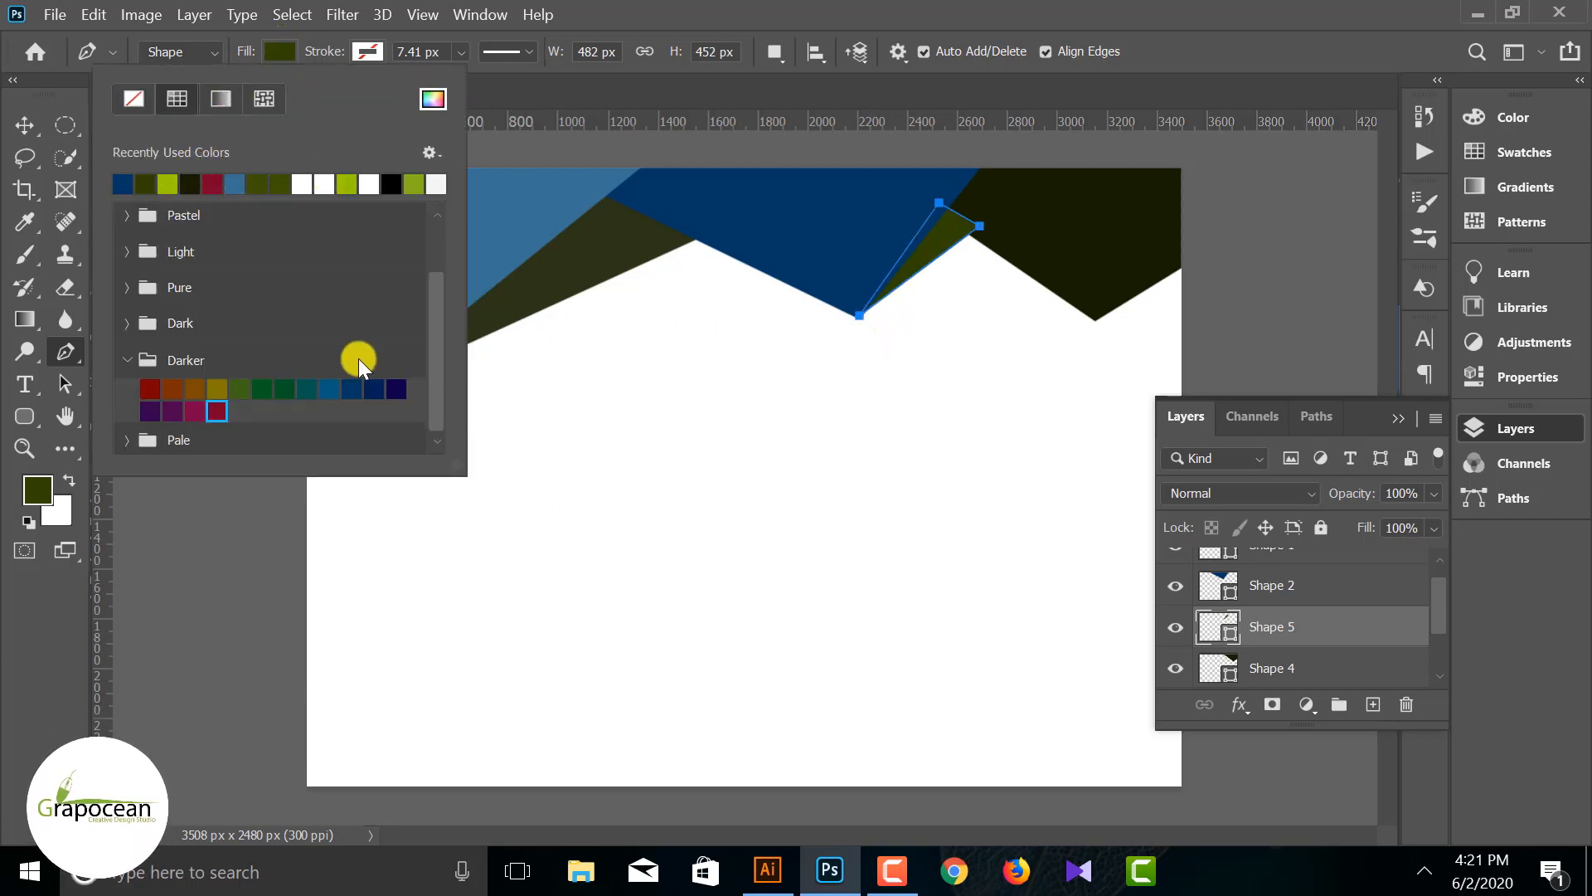
pyautogui.click(328, 390)
pyautogui.click(25, 126)
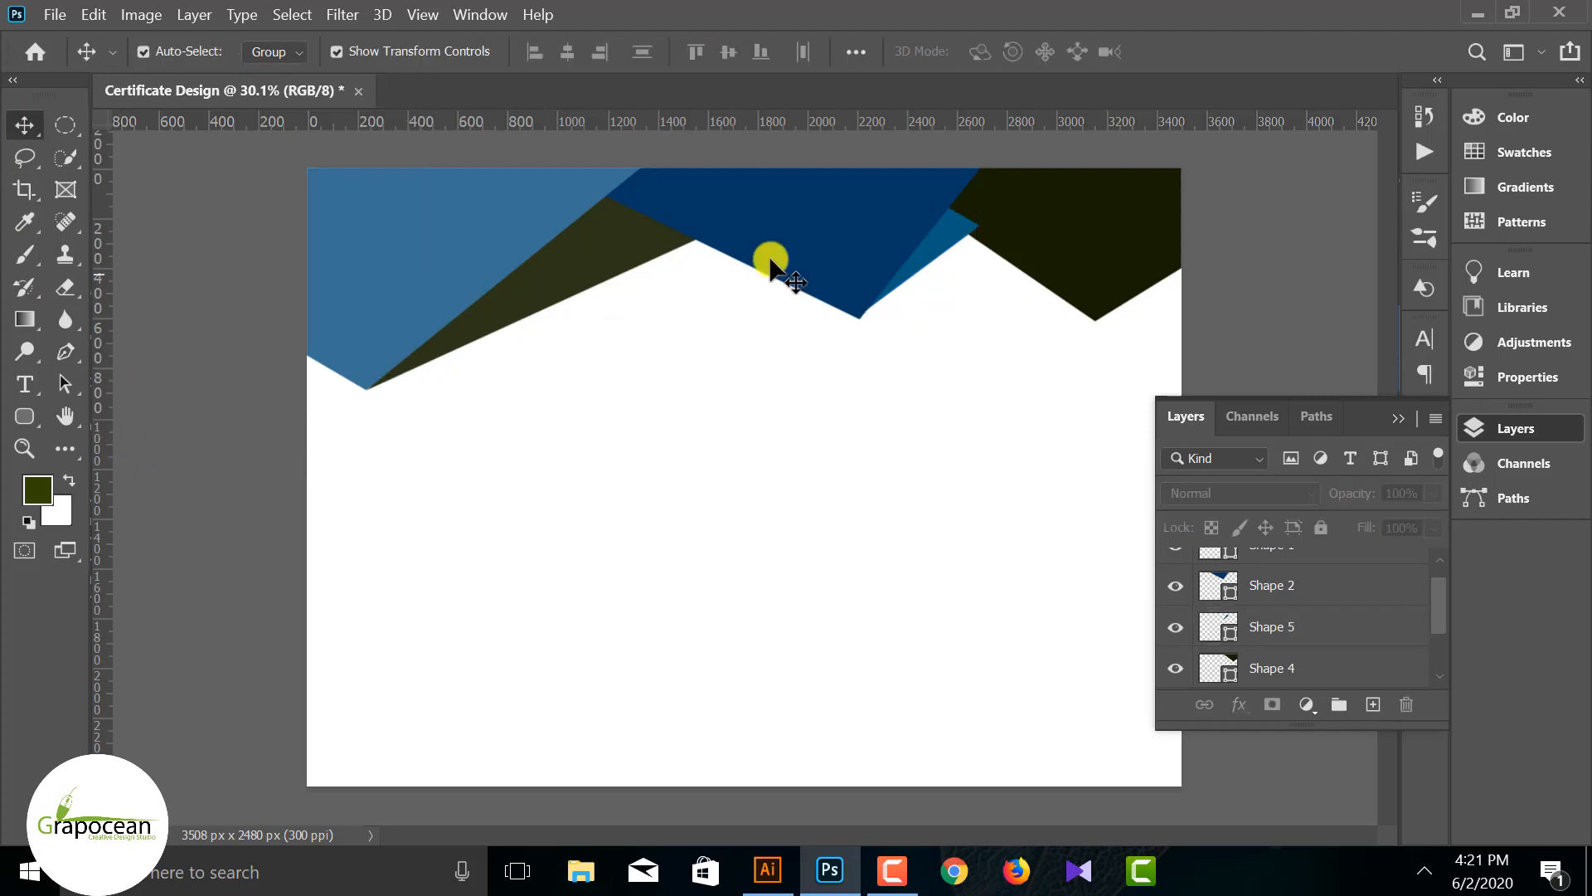
# Step: Reorder the small teal-blue triangle's layer beneath the near-black Shape 4 layer and check how the edges meet
pyautogui.moveTo(1297, 618)
pyautogui.mouseDown()
pyautogui.moveTo(1278, 695)
pyautogui.moveTo(1283, 639)
pyautogui.mouseUp()
pyautogui.click(945, 267)
pyautogui.scroll(2, 946, 274)
pyautogui.keyDown('ctrl'); pyautogui.click(942, 241); pyautogui.keyUp('ctrl')
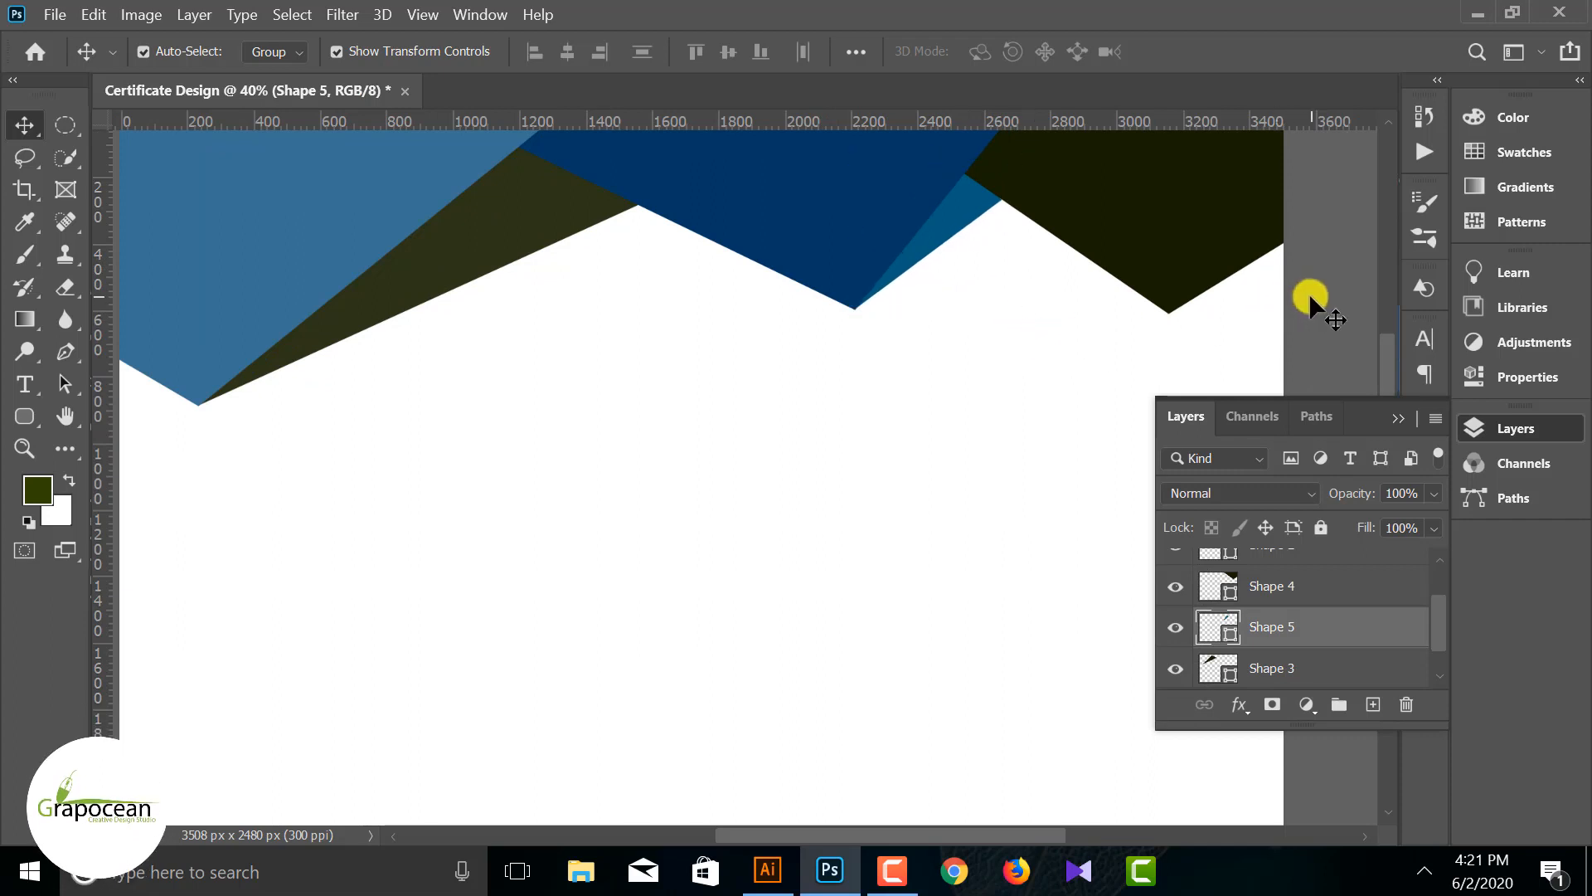
pyautogui.click(1333, 323)
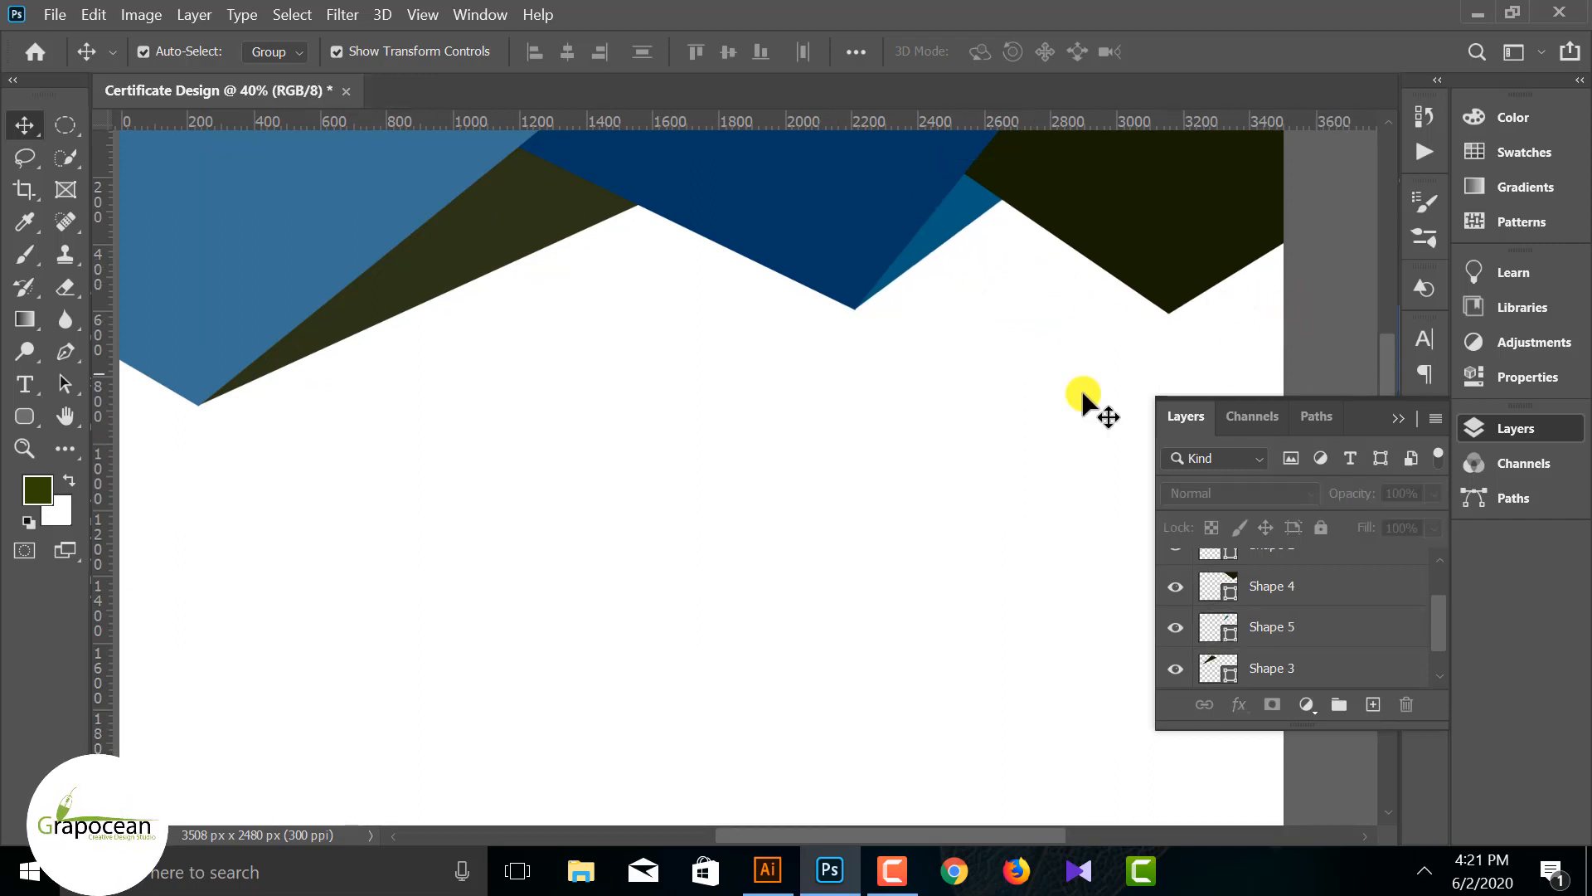
pyautogui.click(925, 251)
pyautogui.click(1288, 300)
pyautogui.hotkey('ctrl', '0')
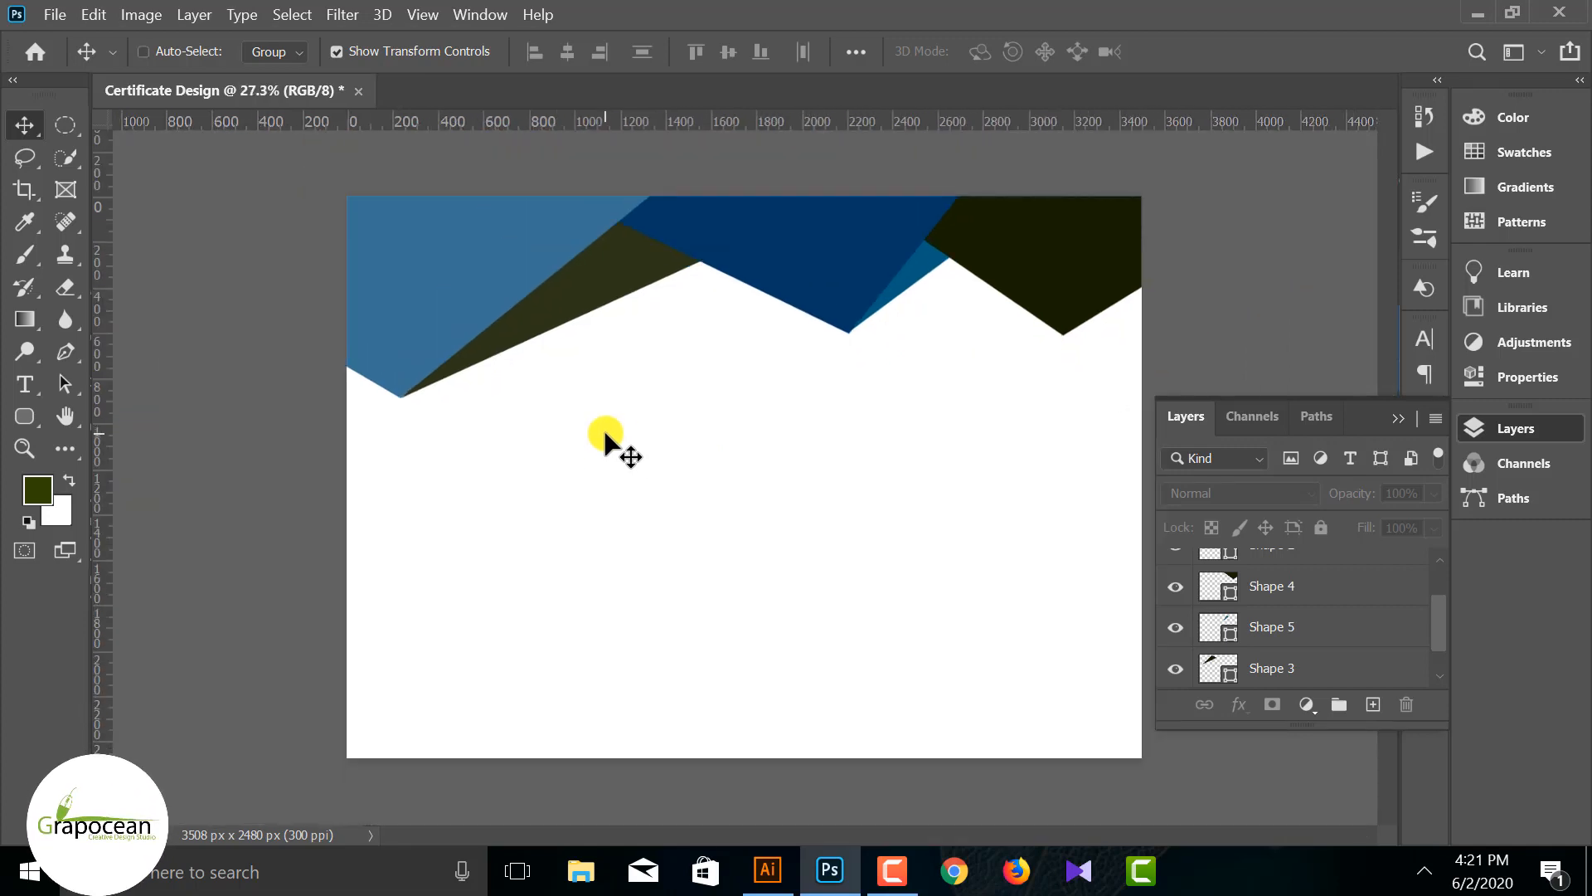
# Step: Pull the 90% opacity near-black triangle's tip inward along the dark blue shape's edge, making the triangle about 1214 px wide
pyautogui.click(668, 313)
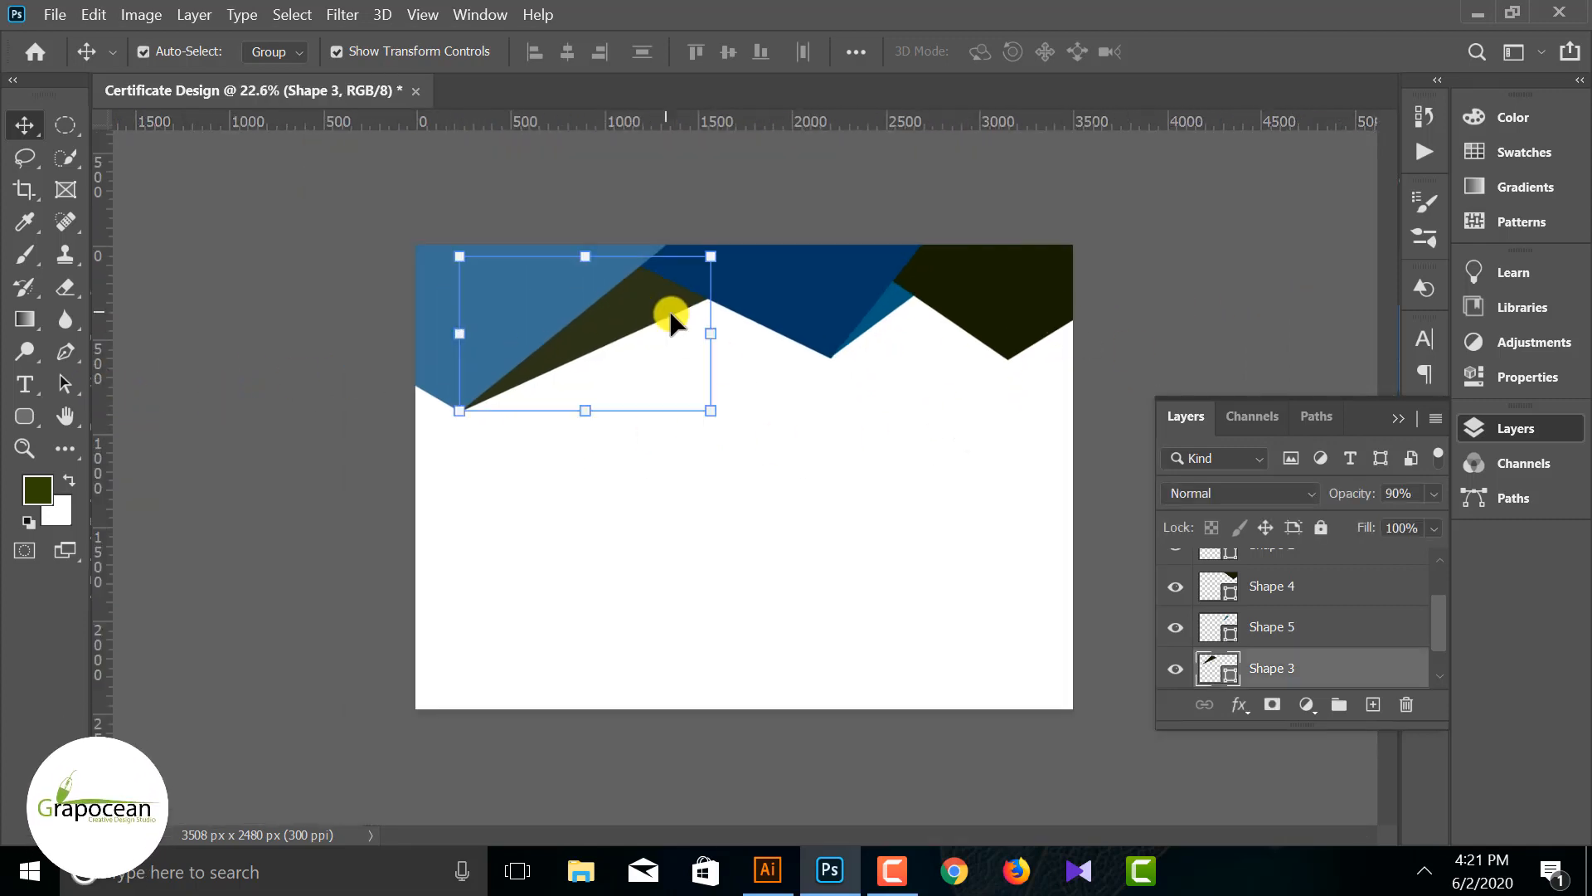
pyautogui.click(66, 351)
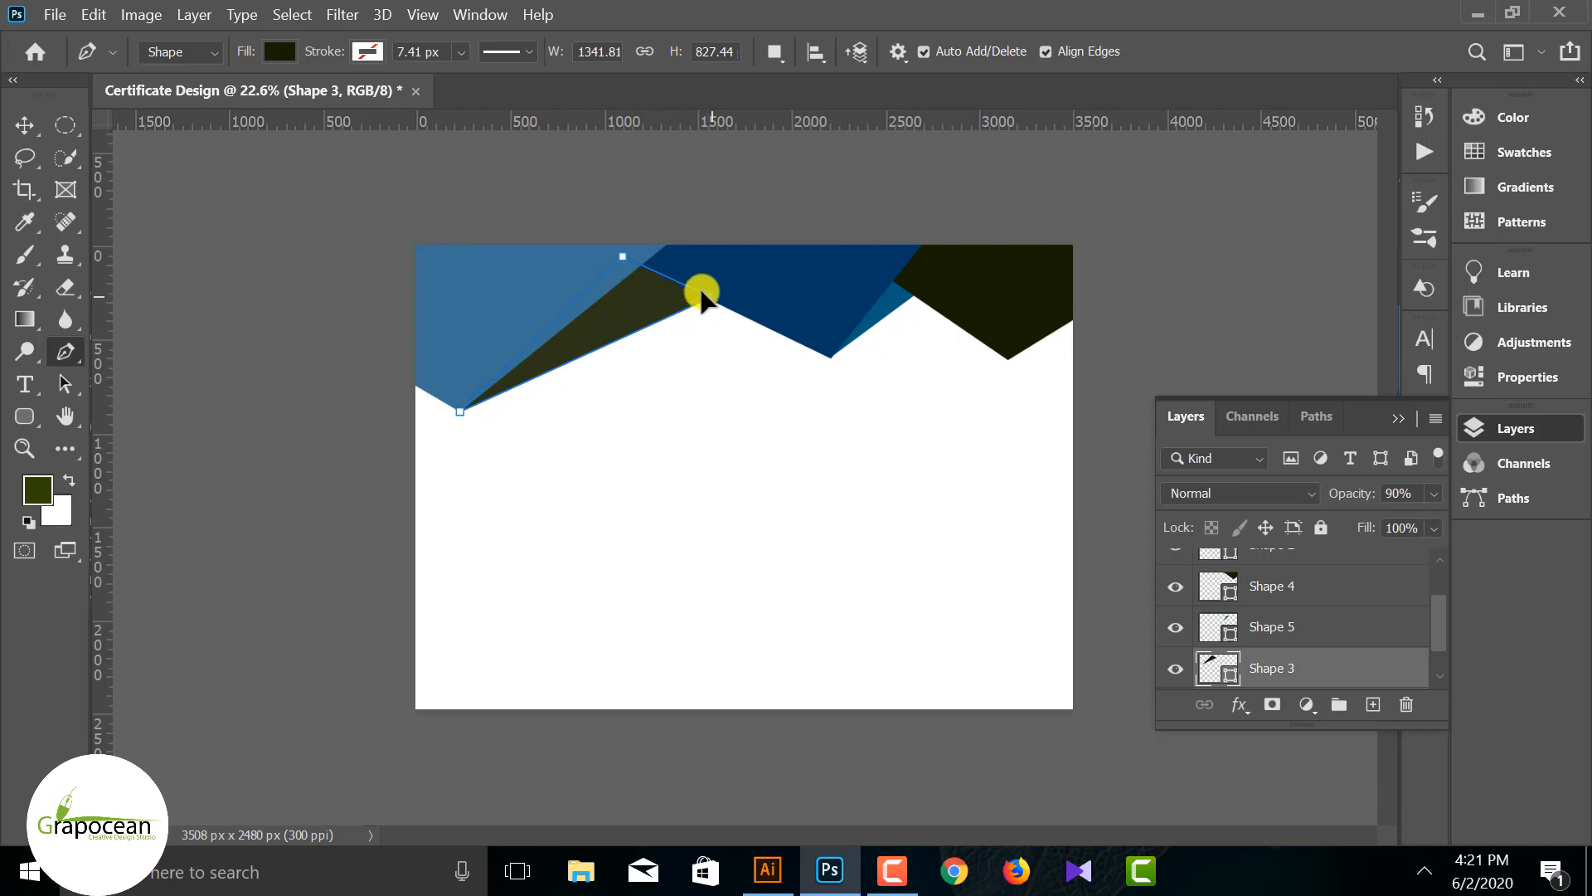
pyautogui.click(701, 294)
pyautogui.press('Escape')
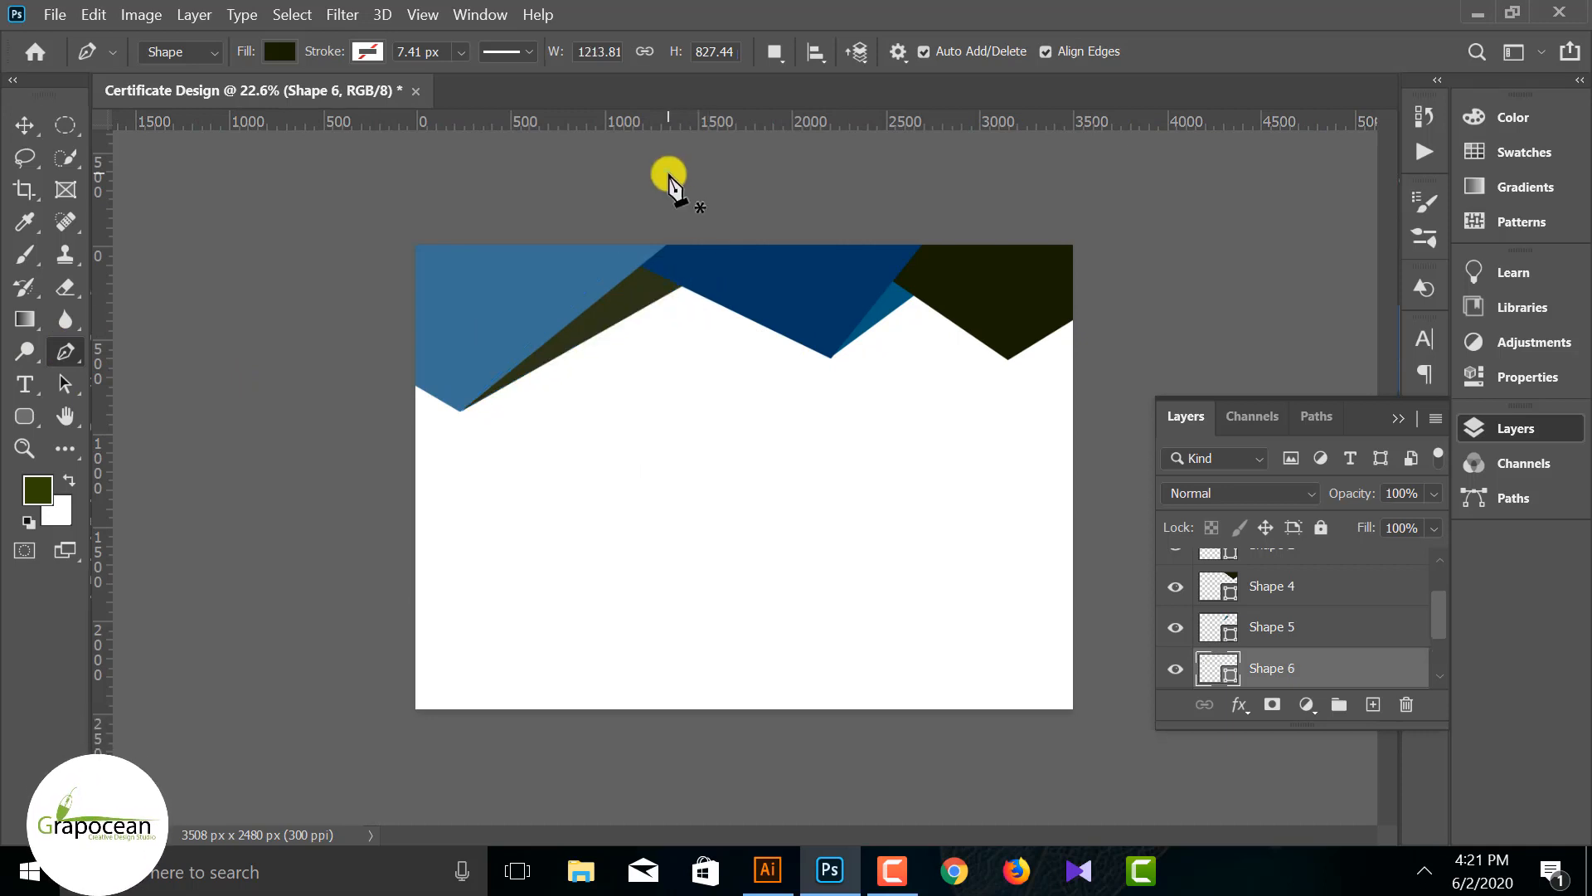
pyautogui.click(24, 124)
pyautogui.click(931, 658)
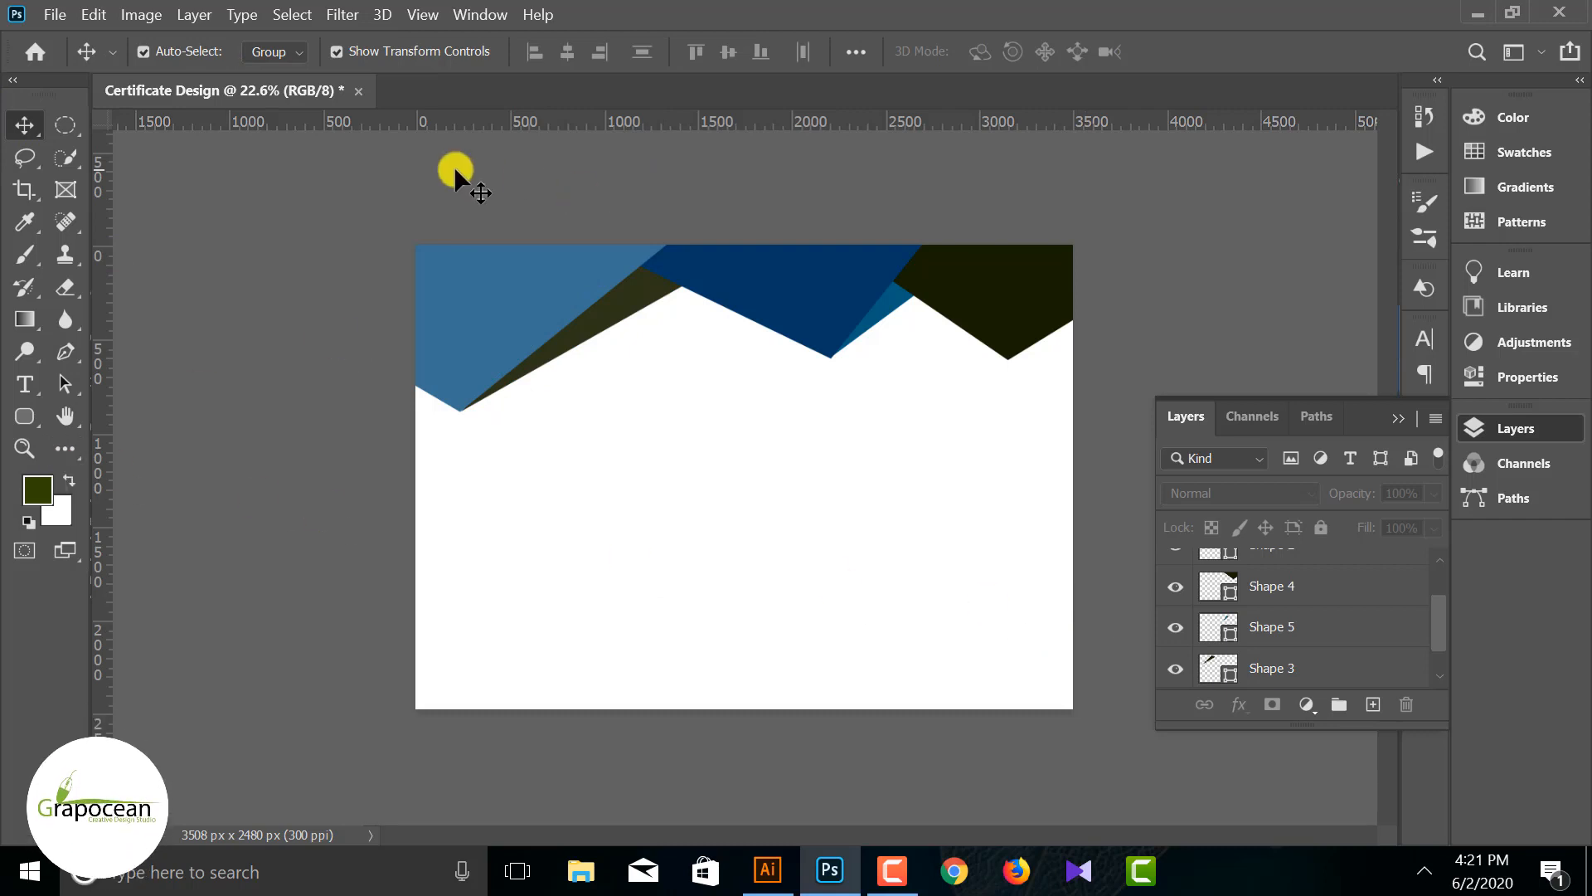
# Step: Scale all the header shapes together to about 97.5% and center them horizontally along the page's top edge
pyautogui.moveTo(455, 171); pyautogui.dragTo(1086, 340)
pyautogui.moveTo(1082, 407); pyautogui.dragTo(1068, 403)
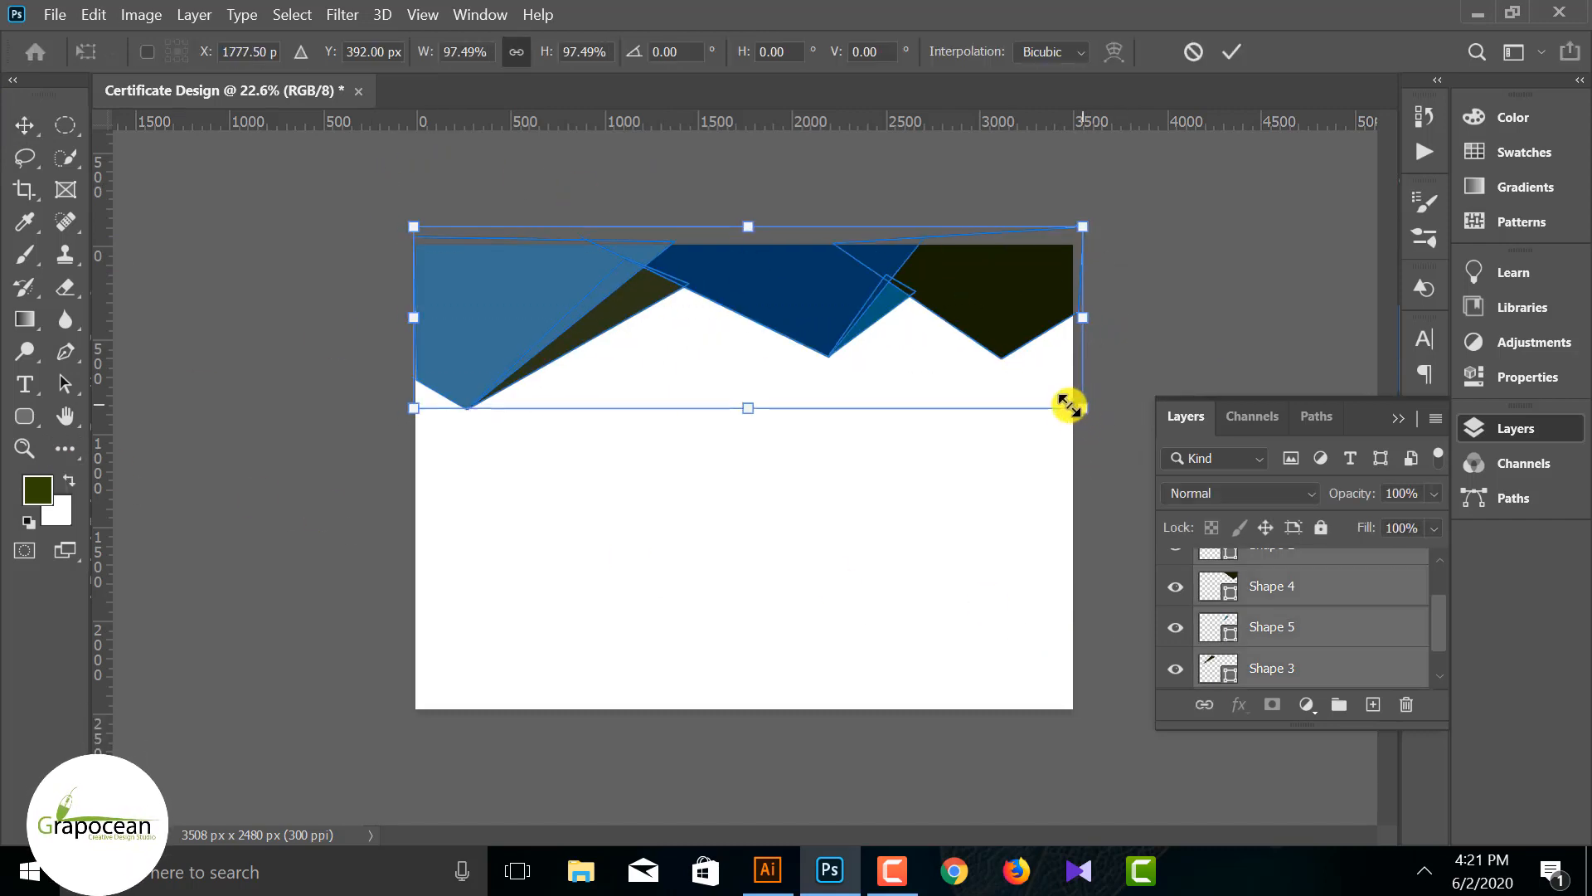
pyautogui.moveTo(796, 284); pyautogui.dragTo(796, 285)
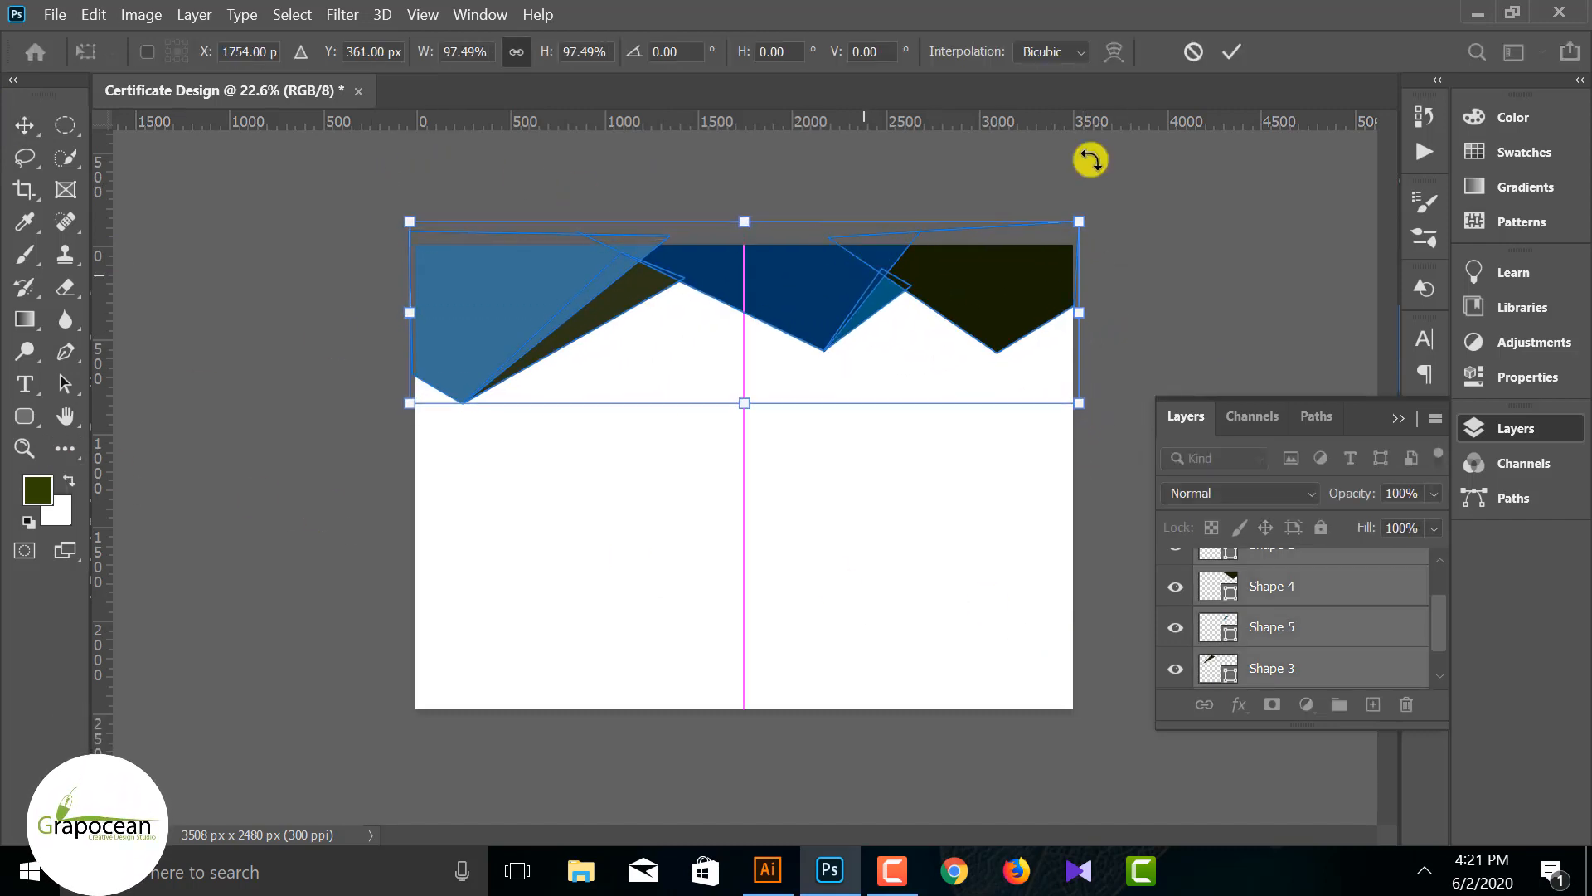
pyautogui.click(1233, 52)
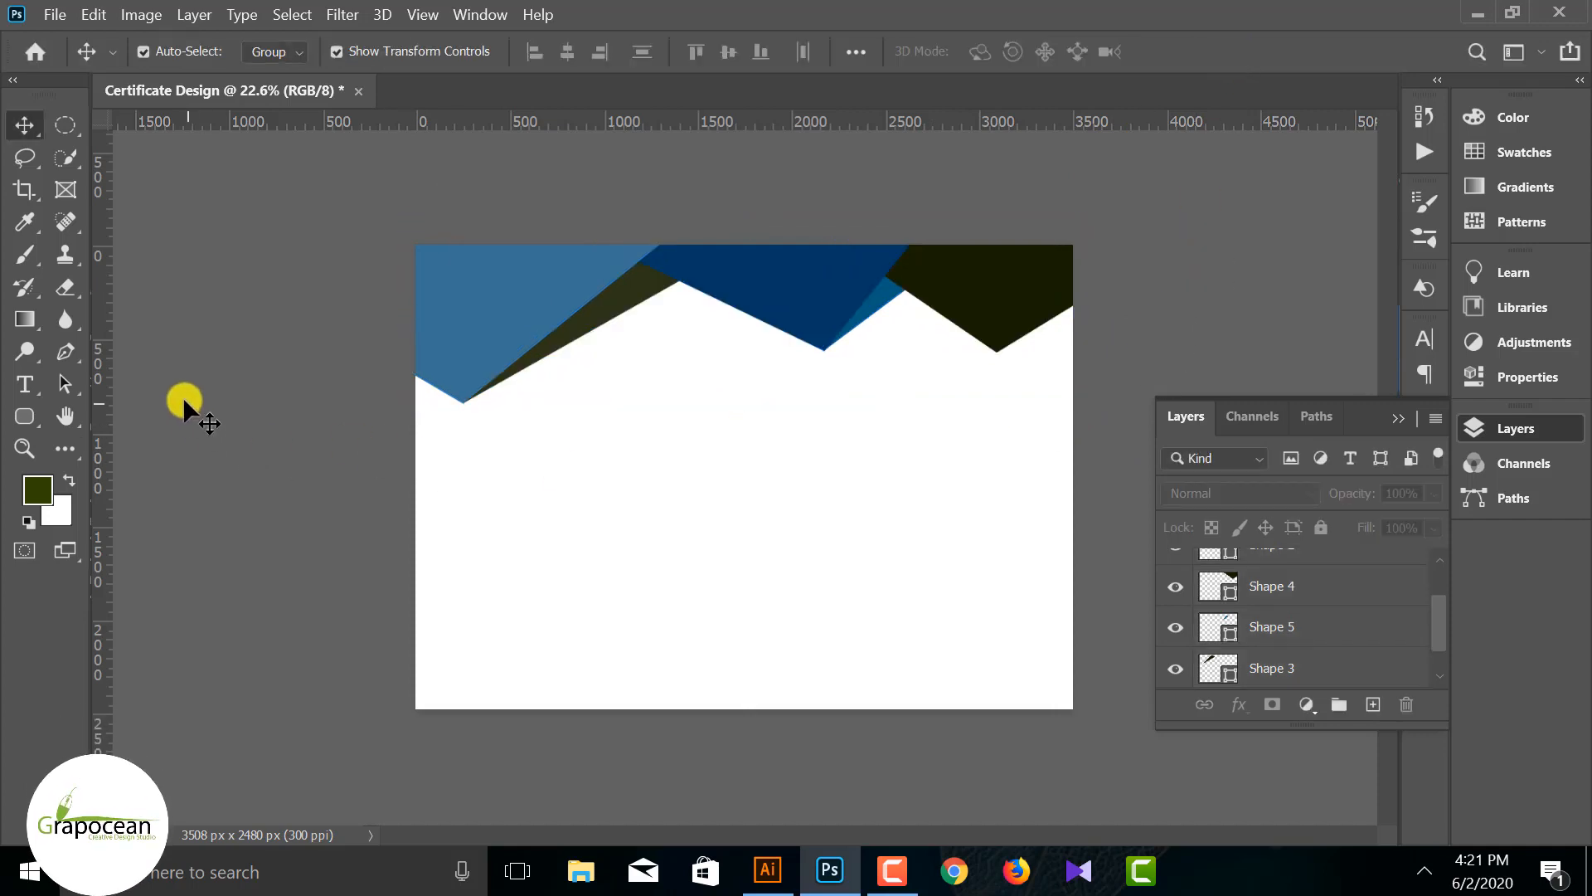
# Step: Move the bottom point of the near-black shape in the page's upper-right corner slightly down and to the right
pyautogui.click(70, 353)
pyautogui.scroll(2, 1125, 357)
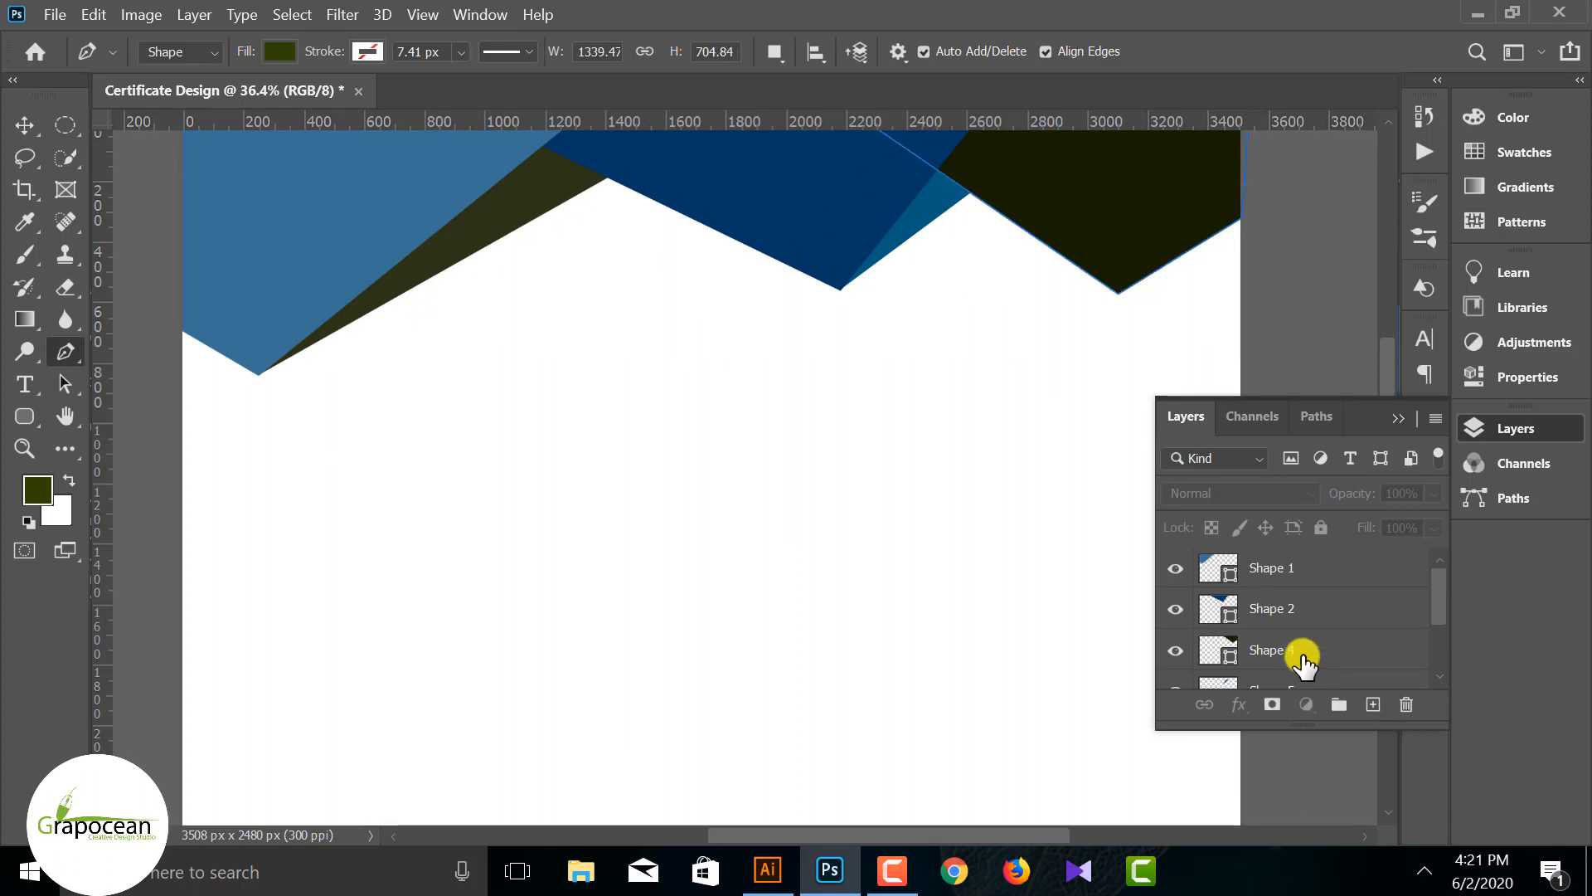
pyautogui.click(1302, 656)
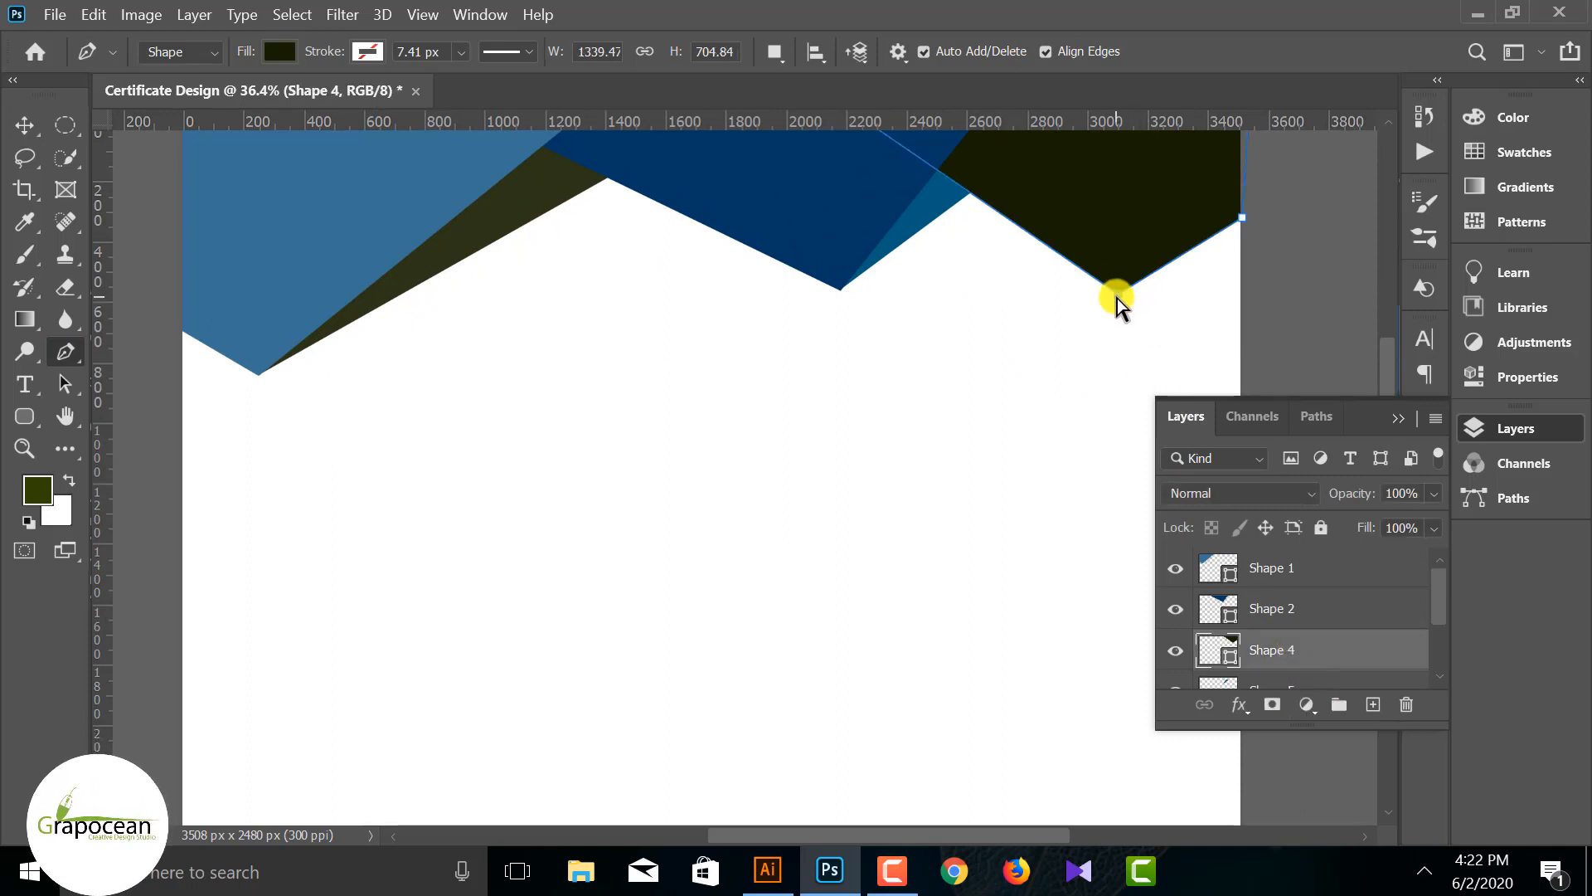
pyautogui.moveTo(1121, 300); pyautogui.dragTo(1163, 323)
pyautogui.click(39, 131)
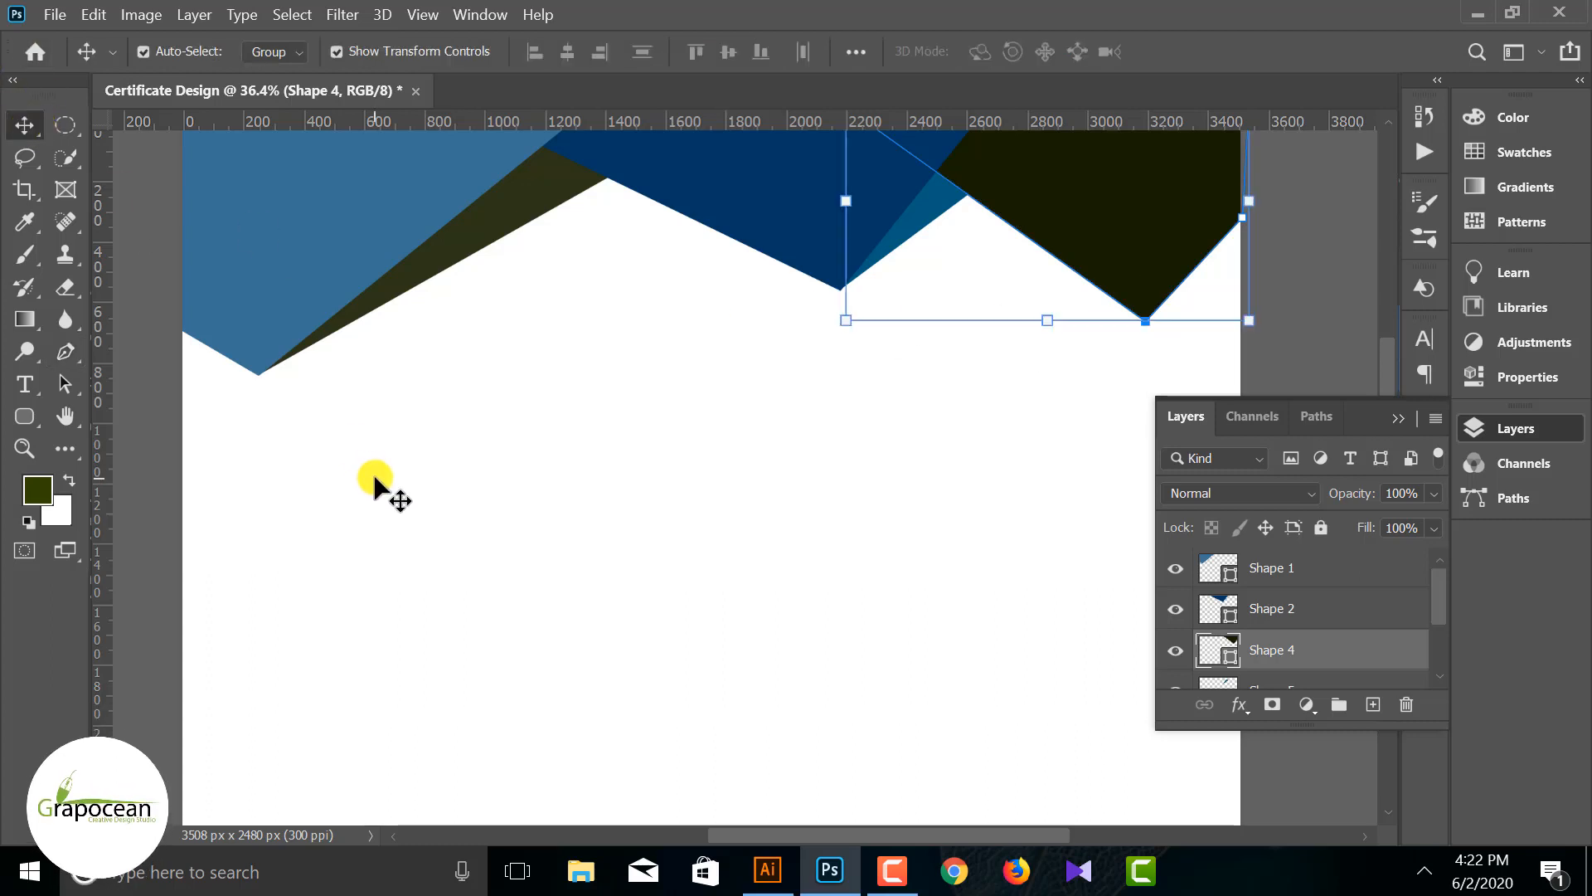
pyautogui.scroll(-3, 373, 480)
pyautogui.click(1058, 487)
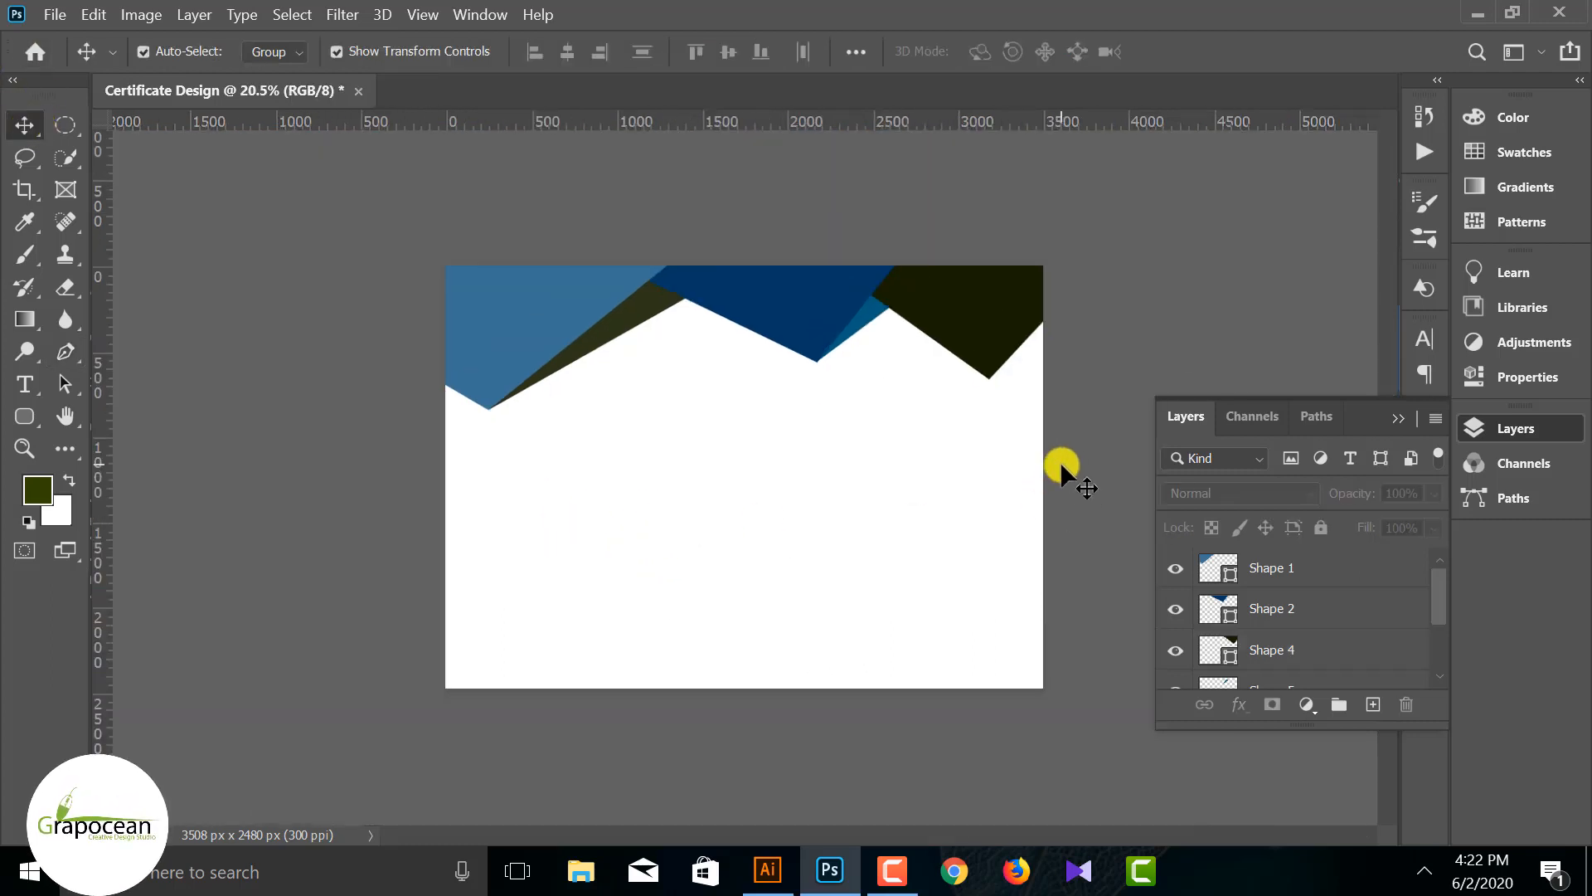
# Step: Draw a small blue Pen shape at the page's right edge, tucked behind the near-black corner shape
pyautogui.click(68, 351)
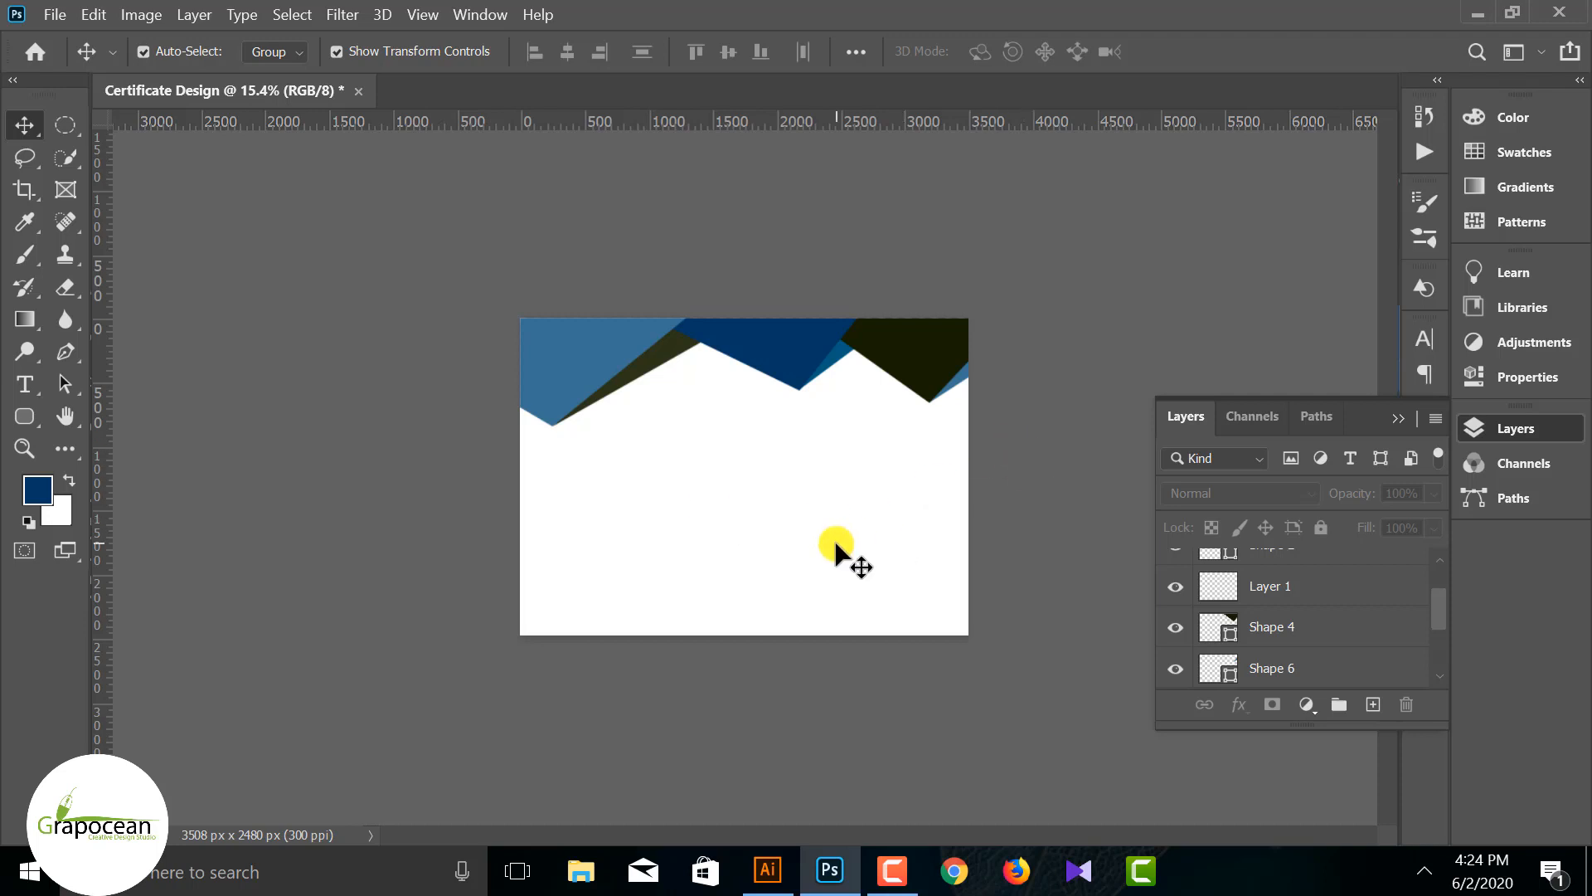
# Step: Duplicate the near-black corner shape with its small blue shape, flip the copies both ways, and place them in the page's bottom-left corner
pyautogui.moveTo(1055, 423); pyautogui.dragTo(614, 604)
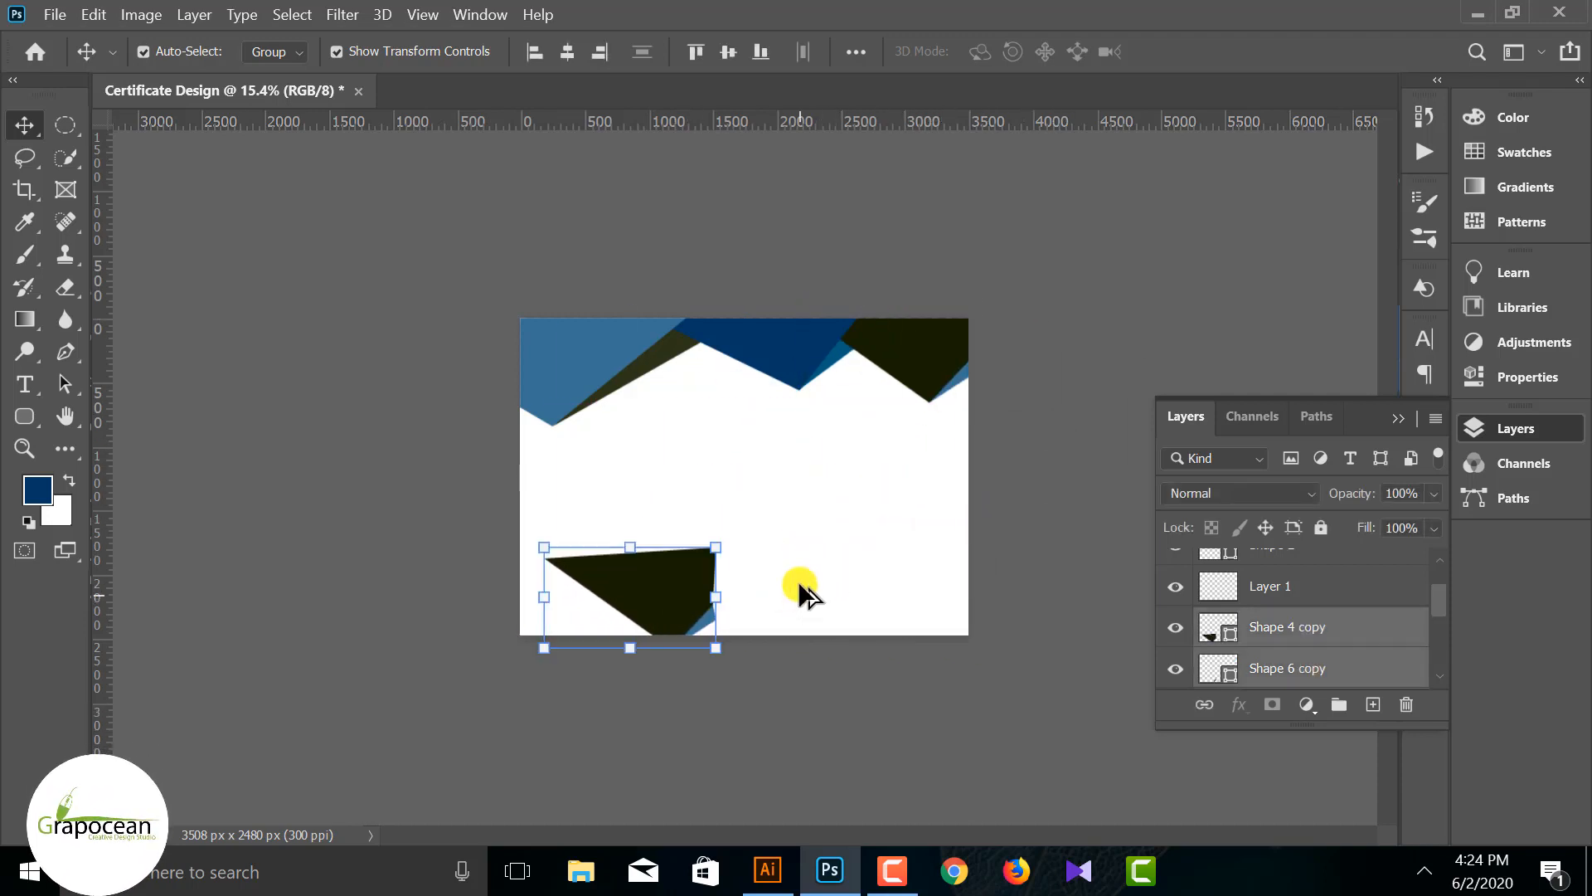
pyautogui.moveTo(753, 568); pyautogui.dragTo(544, 651)
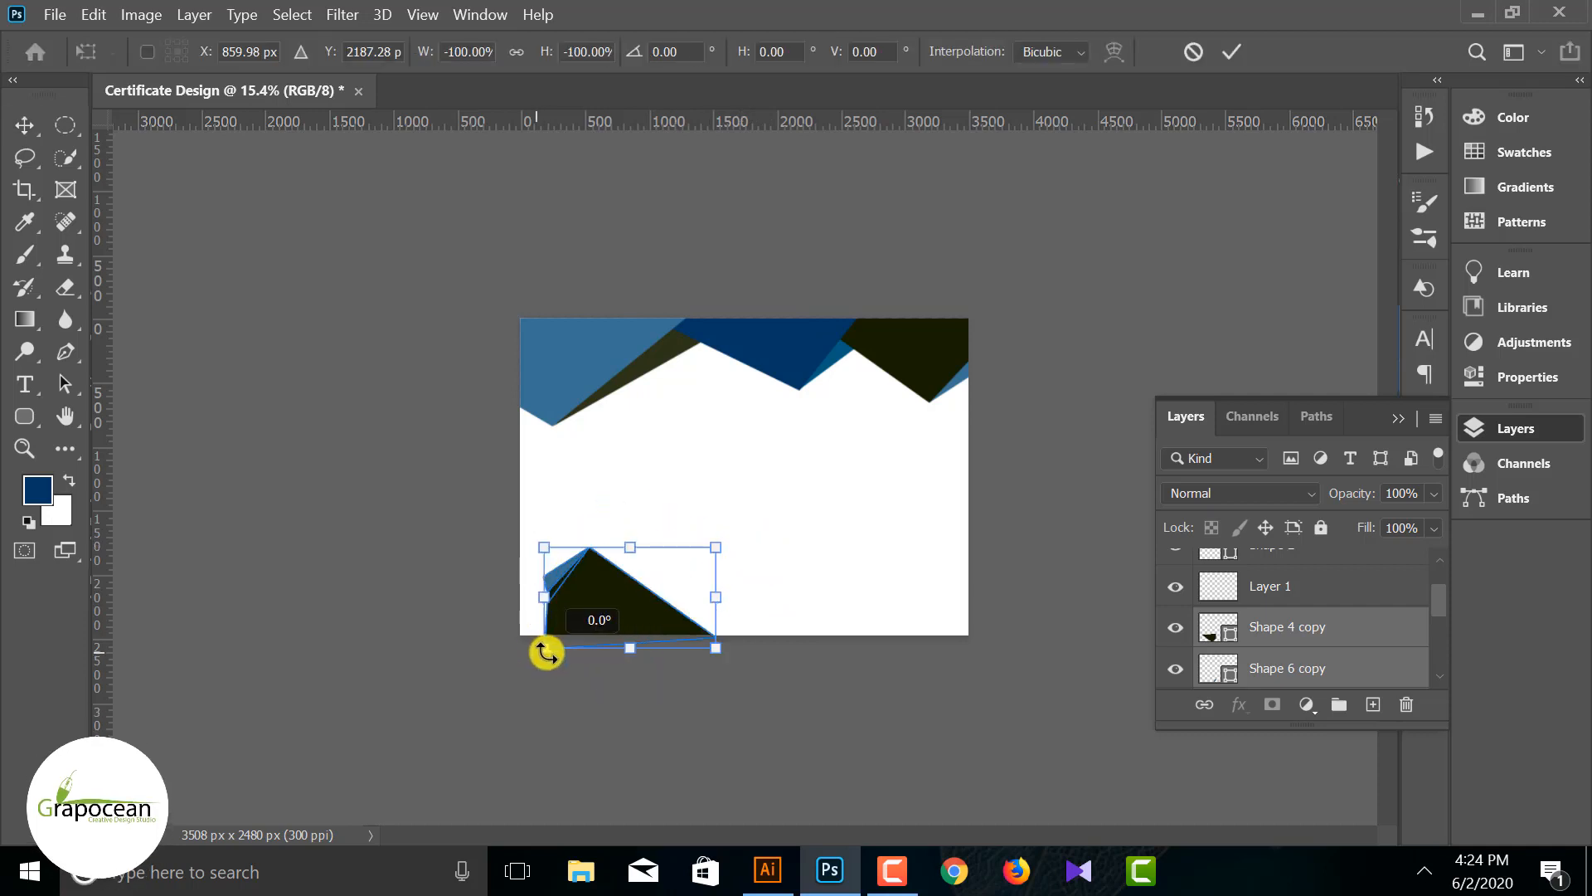
pyautogui.moveTo(633, 611)
pyautogui.mouseDown()
pyautogui.moveTo(601, 614)
pyautogui.moveTo(618, 632)
pyautogui.mouseUp()
pyautogui.click(1219, 54)
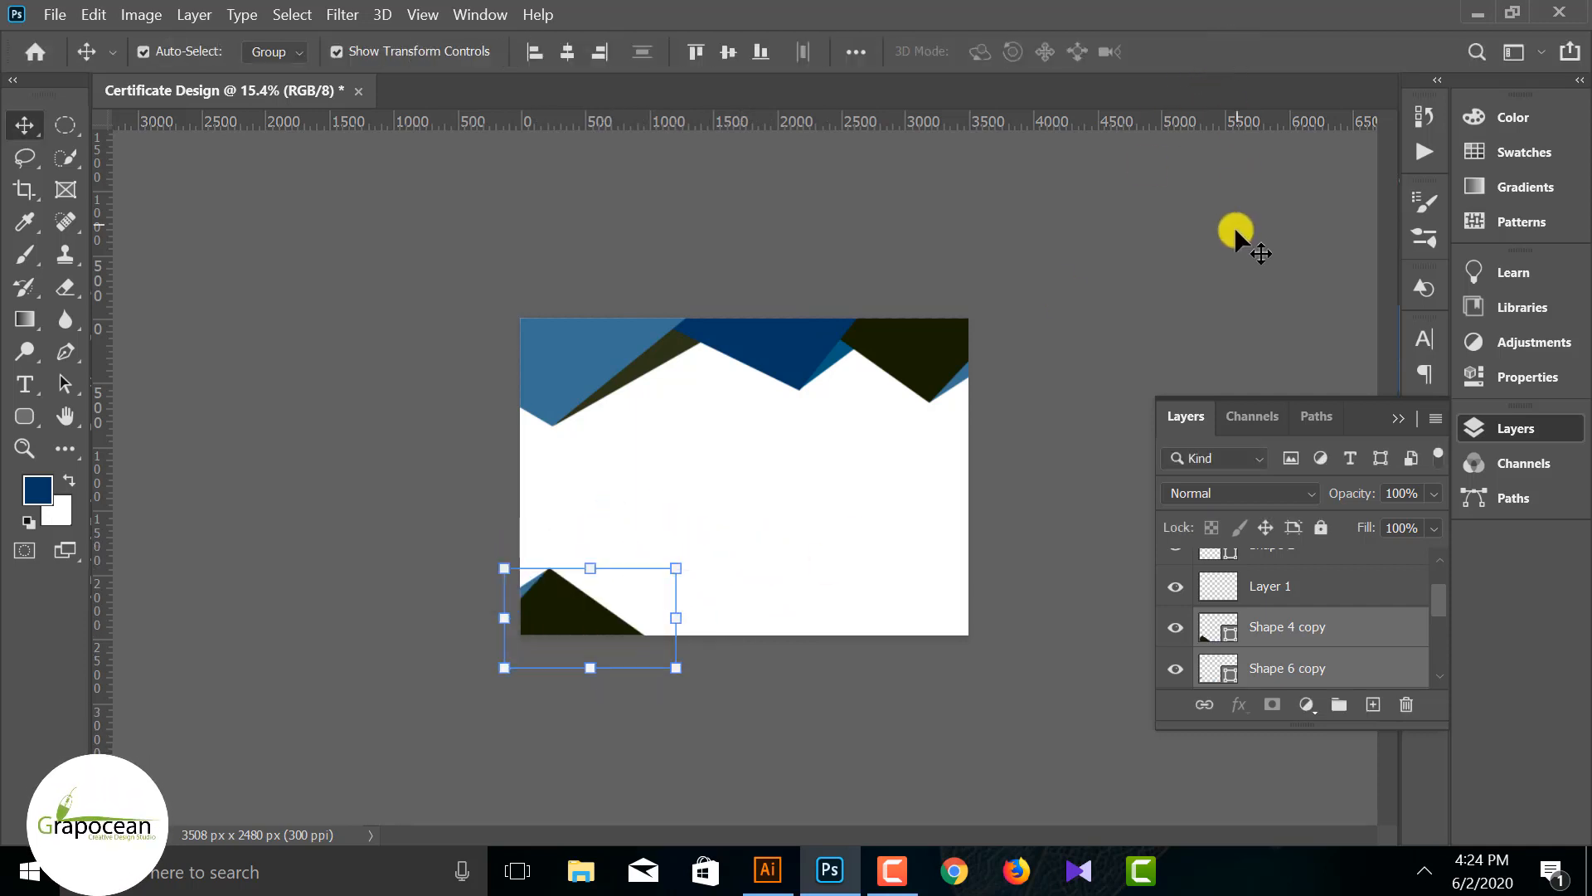
# Step: Duplicate the header's light blue shape and its near-black triangle into the lower middle of the page
pyautogui.click(617, 361)
pyautogui.moveTo(617, 361); pyautogui.dragTo(729, 542)
pyautogui.rightClick(729, 542)
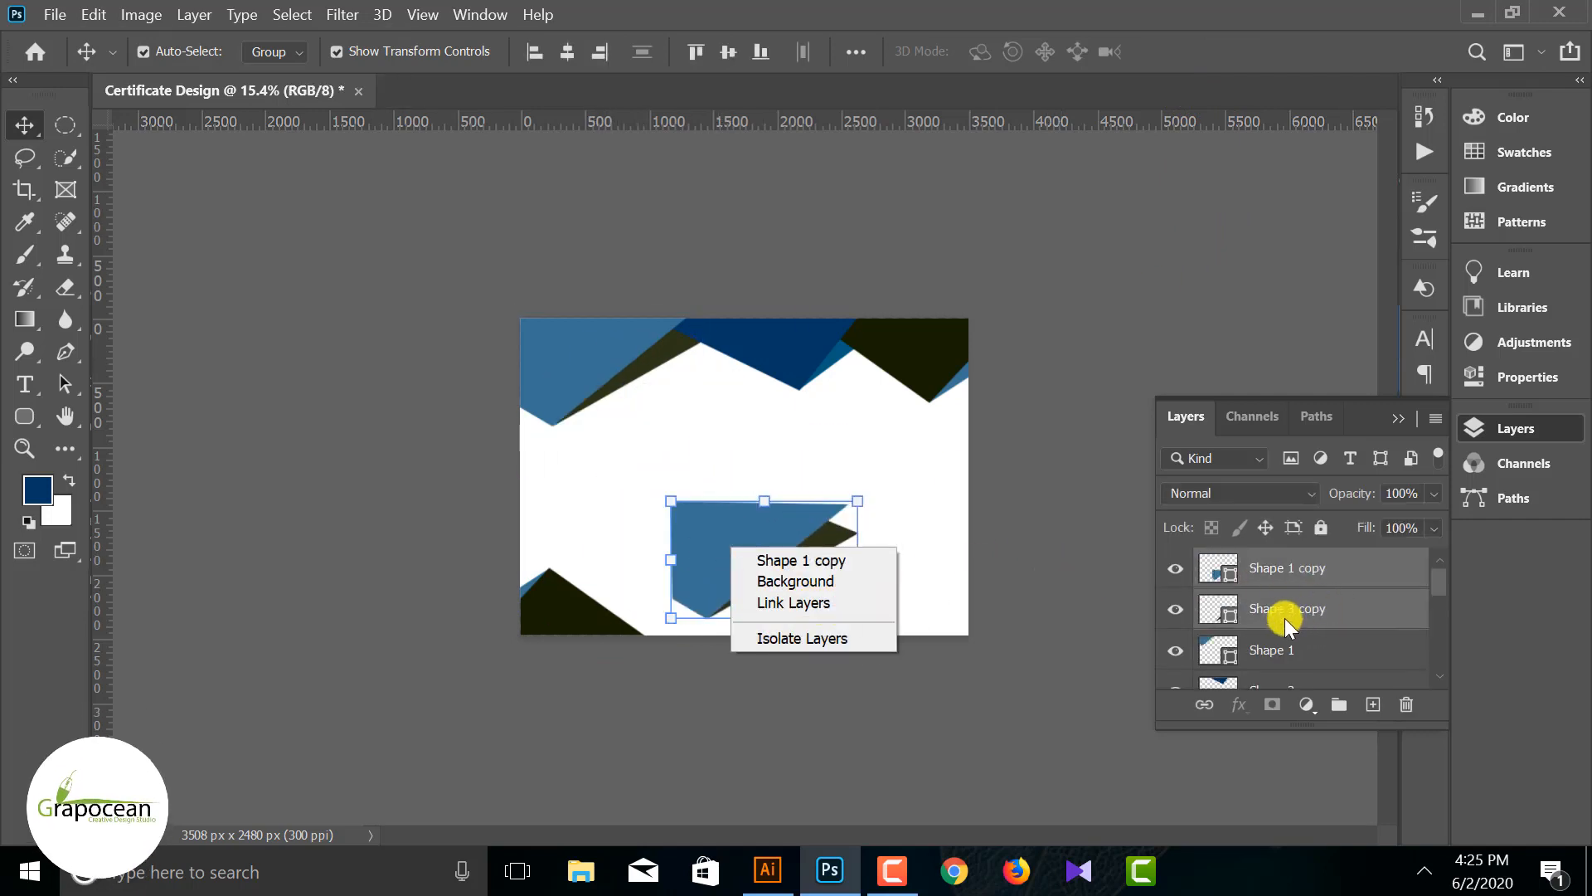
pyautogui.press('Escape')
pyautogui.press('ctrl')
pyautogui.hotkey('ctrl', 'g')
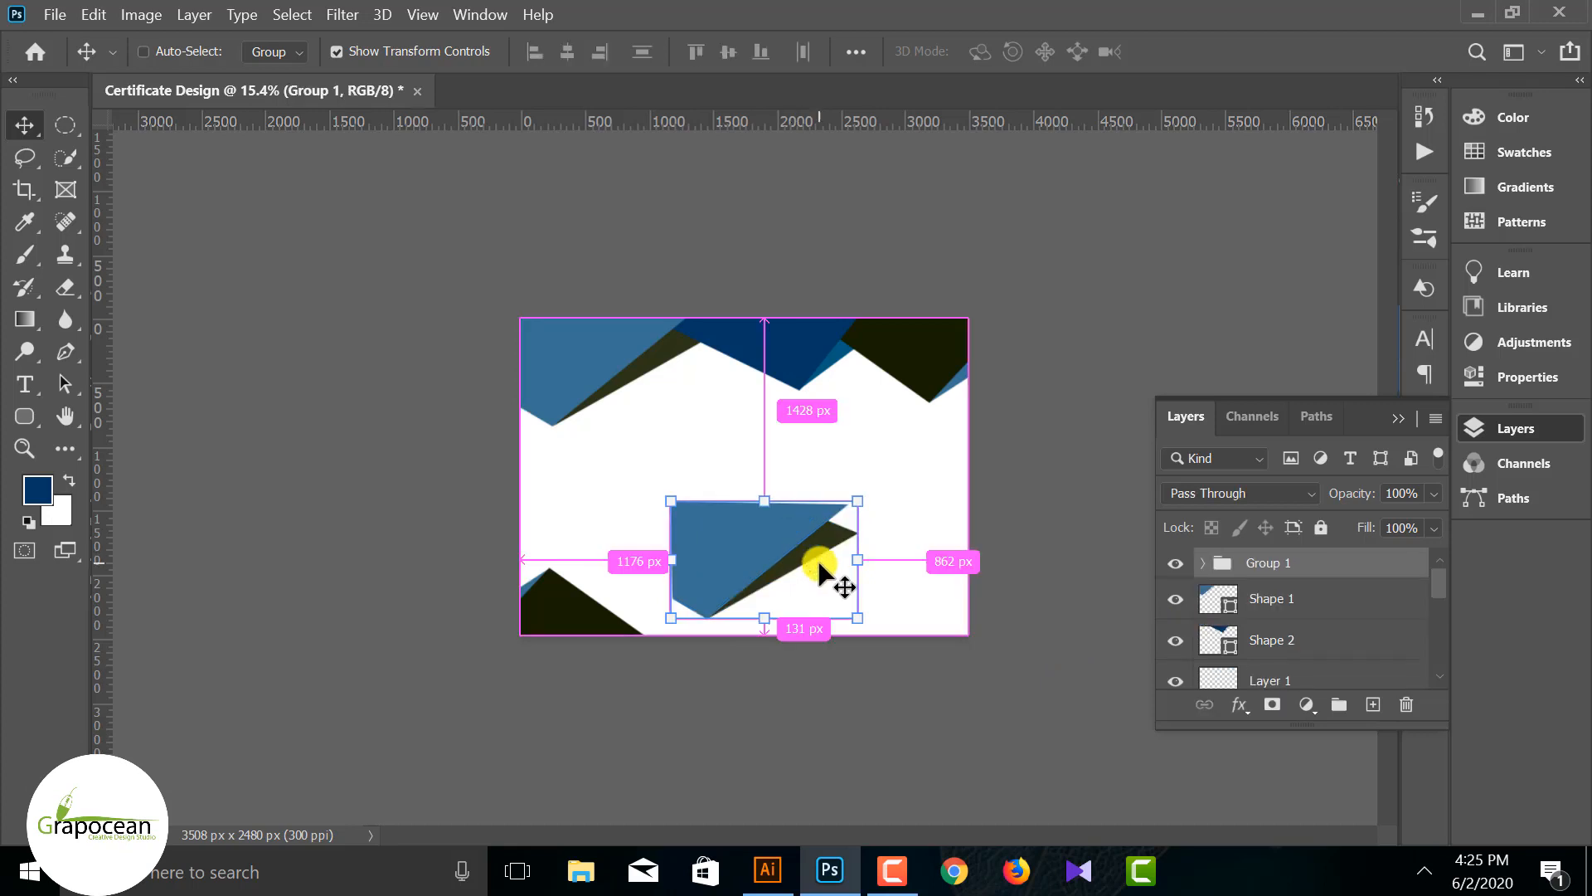
pyautogui.hotkey('ctrl', 'z')
pyautogui.rightClick(771, 543)
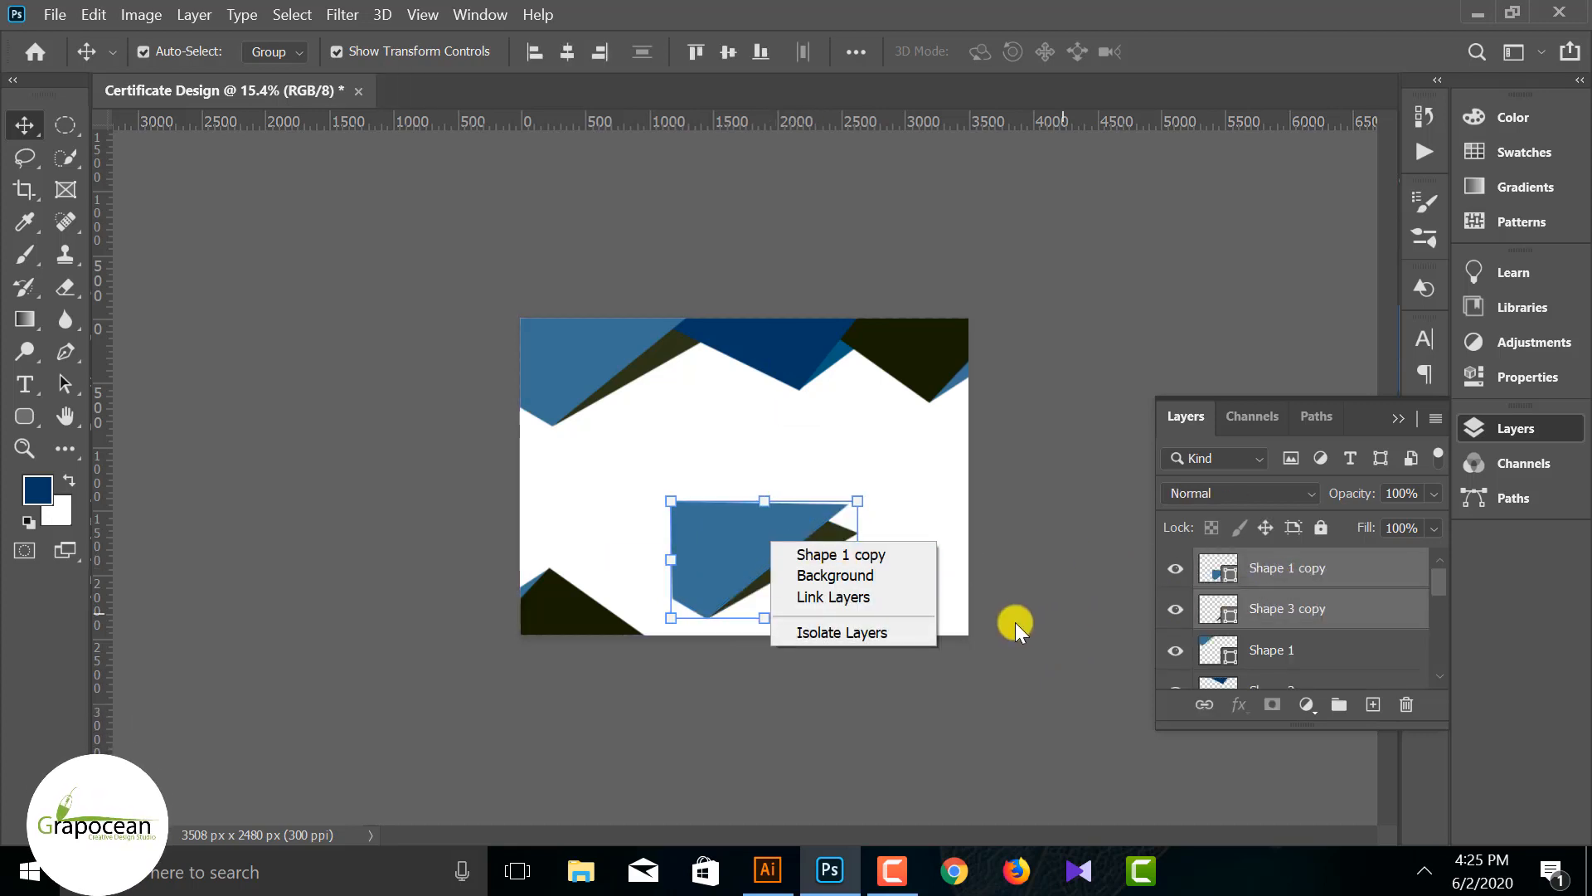
pyautogui.press('Escape')
# Step: Rotate the copied light blue shape and triangle 180° and place them on the bottom edge beside the near-black corner shape
pyautogui.hotkey('ctrl', 't')
pyautogui.rightClick(764, 547)
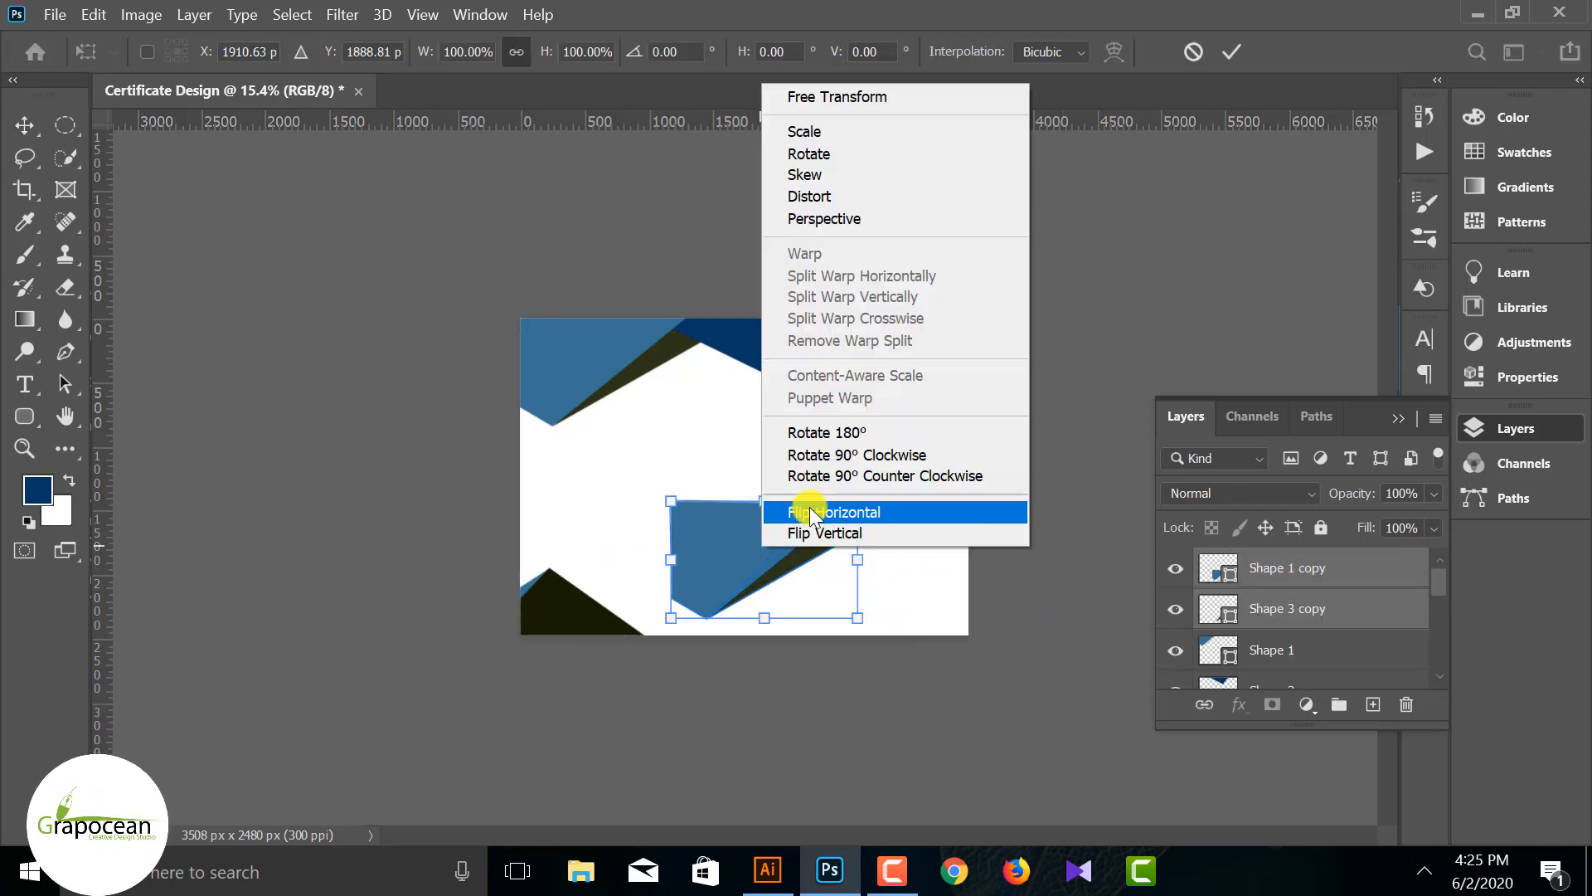
pyautogui.click(863, 433)
pyautogui.moveTo(806, 579); pyautogui.dragTo(657, 645)
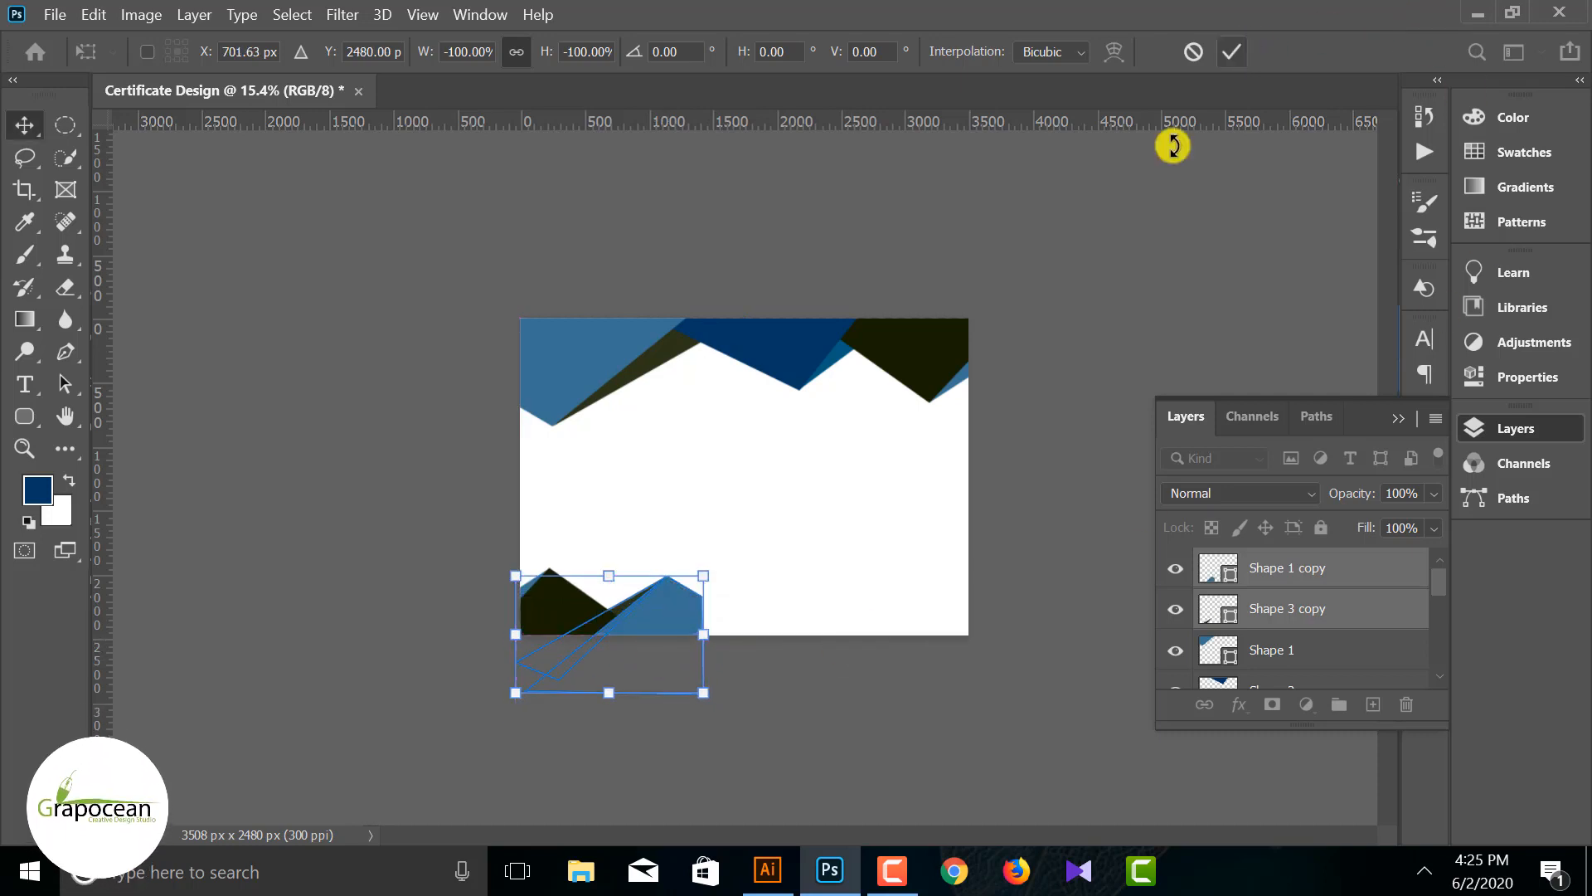
pyautogui.press('Return')
pyautogui.click(972, 718)
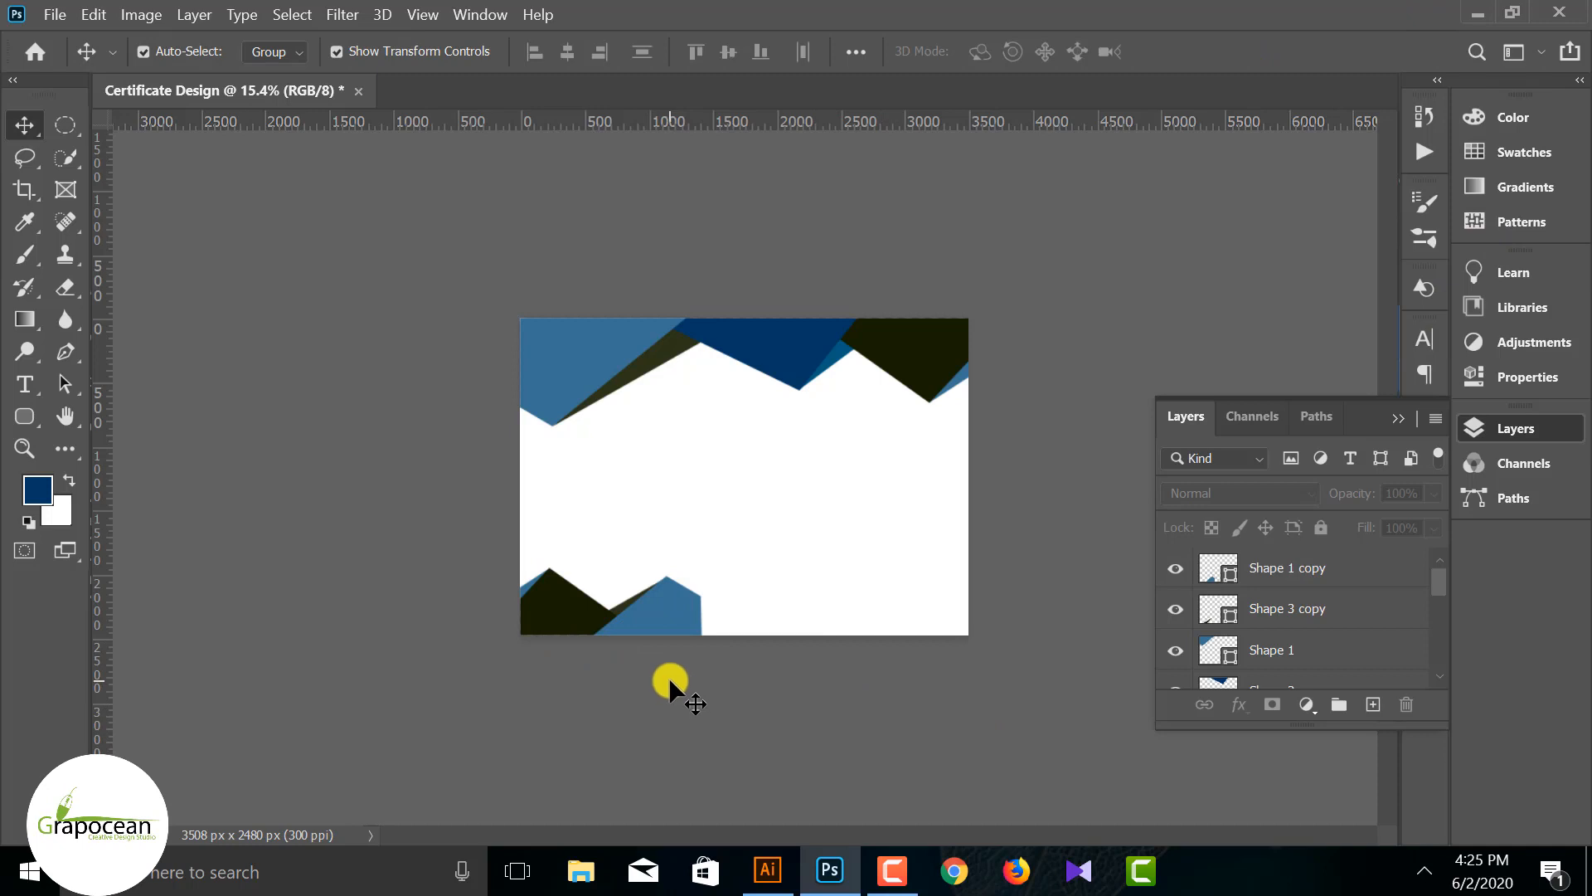
# Step: Reposition the near-black corner shape together with its small blue shape slightly higher in the page's bottom-left corner
pyautogui.click(863, 352)
pyautogui.moveTo(540, 597); pyautogui.dragTo(670, 597)
pyautogui.click(534, 495)
pyautogui.click(622, 748)
pyautogui.click(649, 587)
pyautogui.click(556, 573)
pyautogui.scroll(4, 514, 570)
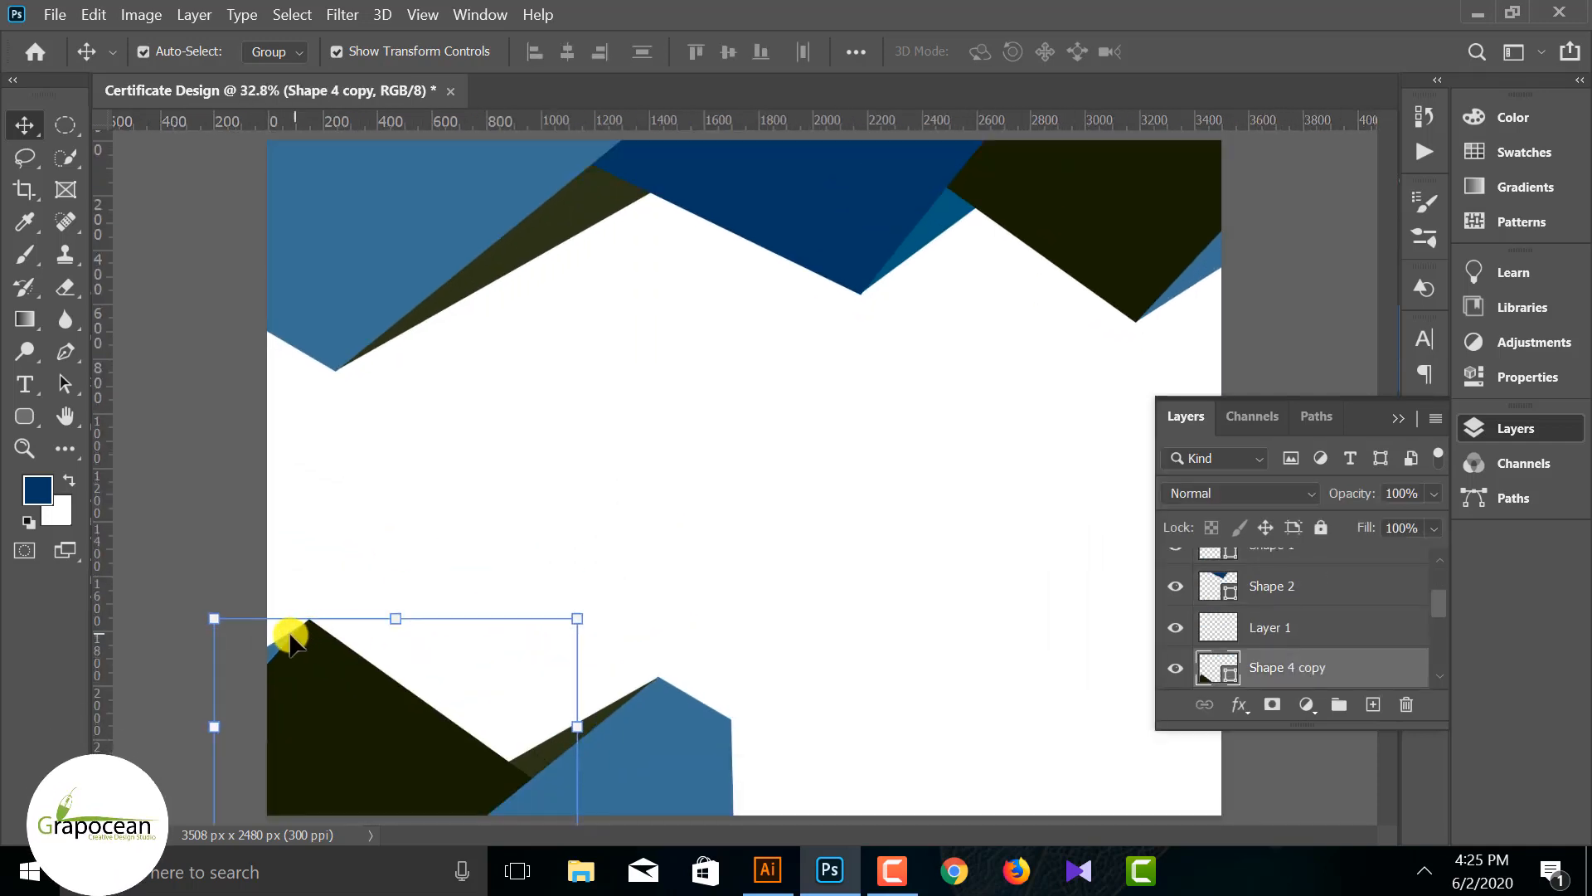
pyautogui.moveTo(290, 635); pyautogui.dragTo(308, 637)
pyautogui.scroll(-3, 596, 524)
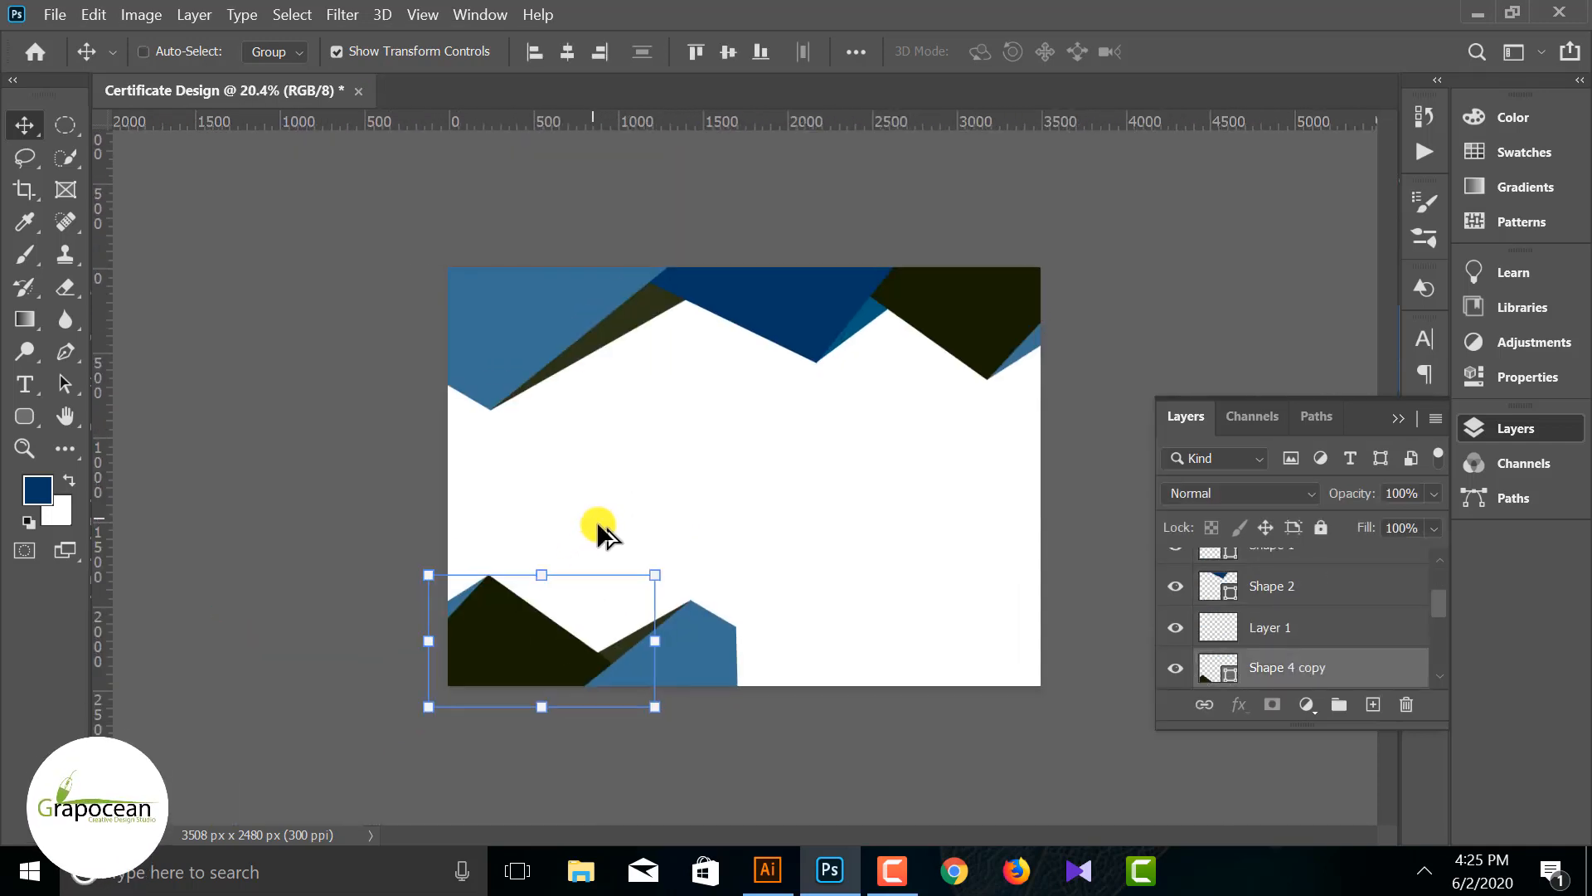
pyautogui.moveTo(536, 644); pyautogui.dragTo(529, 633)
# Step: Shift the bottom light blue shape and its near-black triangle closer against the bottom-left near-black shape
pyautogui.click(689, 654)
pyautogui.scroll(2, 659, 659)
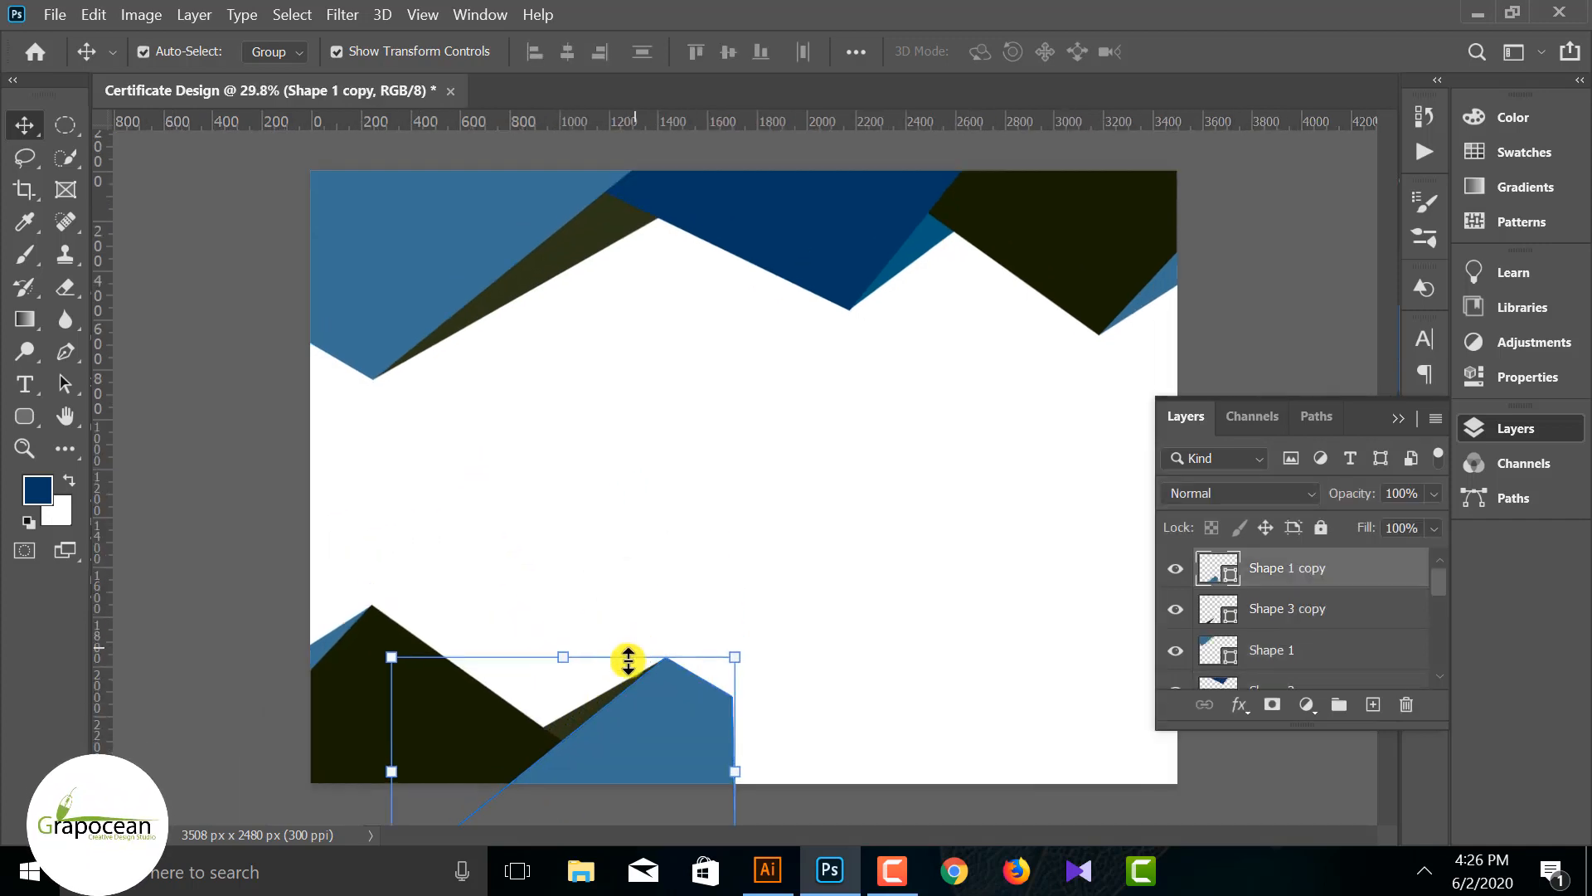
pyautogui.keyDown('shift'); pyautogui.click(580, 710); pyautogui.keyUp('shift')
pyautogui.moveTo(635, 715); pyautogui.dragTo(614, 738)
pyautogui.scroll(-2, 829, 713)
pyautogui.click(799, 767)
pyautogui.scroll(-1, 829, 738)
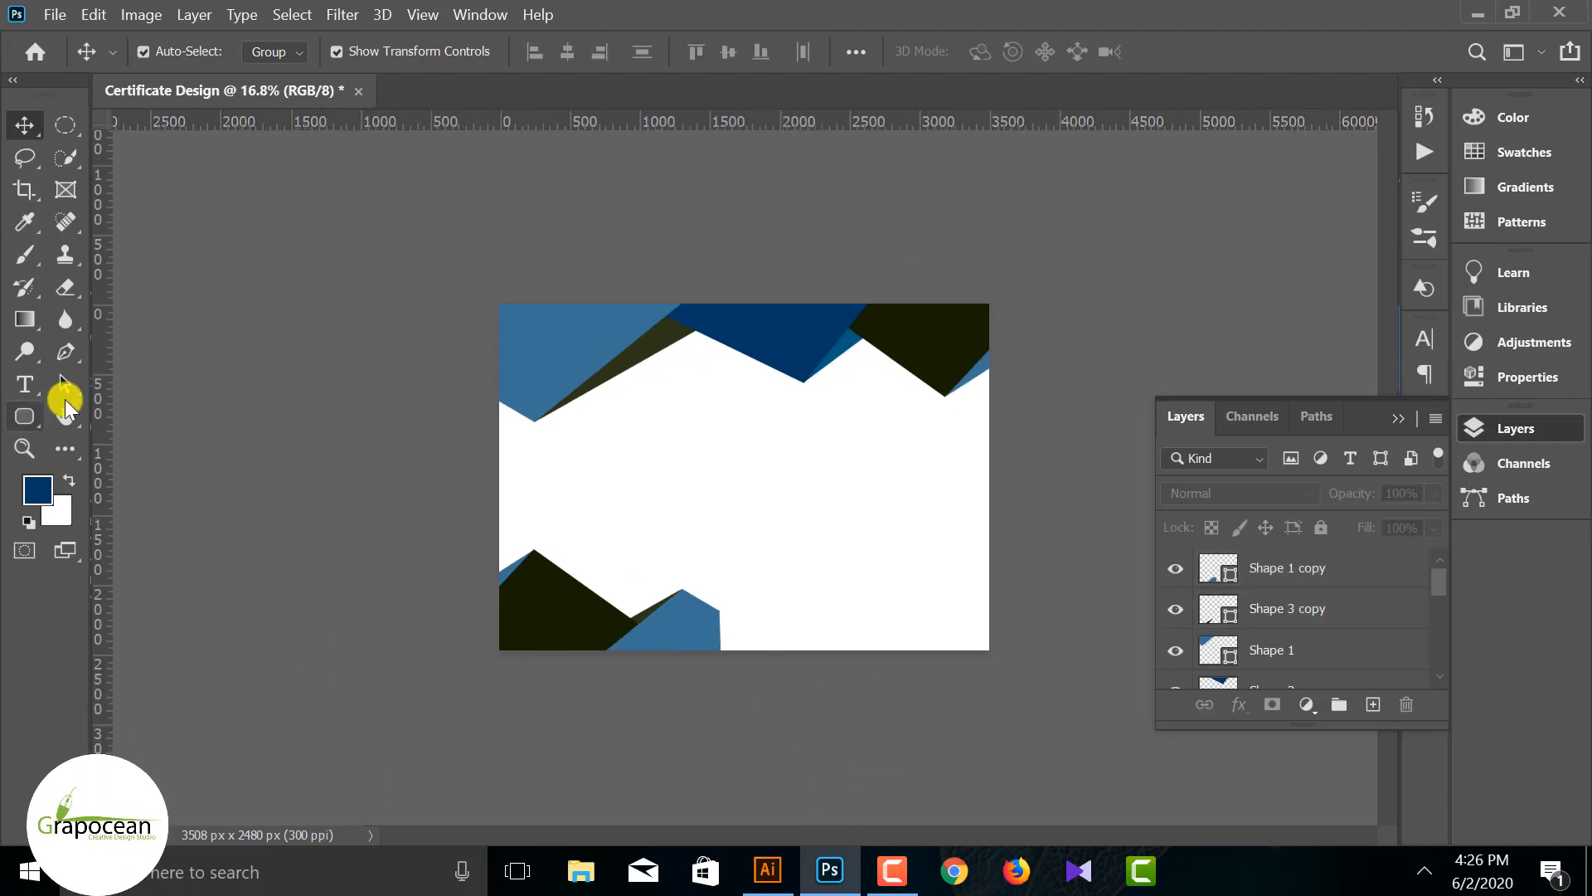
# Step: Draw a four-sided Pen shape about 2202 by 771 px from the bottom light blue shape past the page's bottom-right corner
pyautogui.click(66, 352)
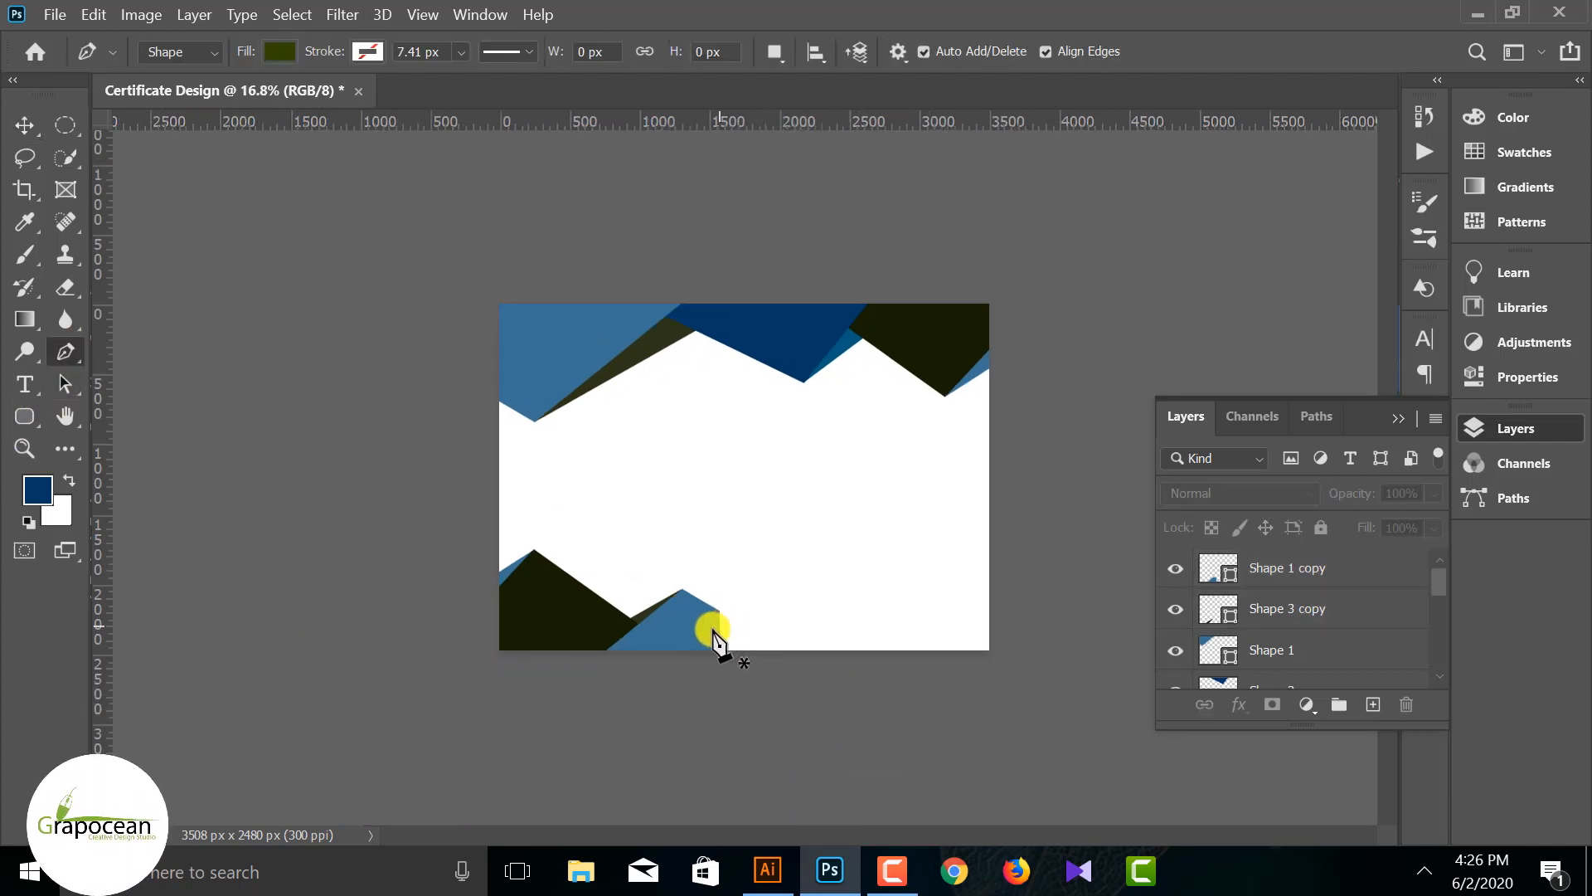
pyautogui.click(719, 629)
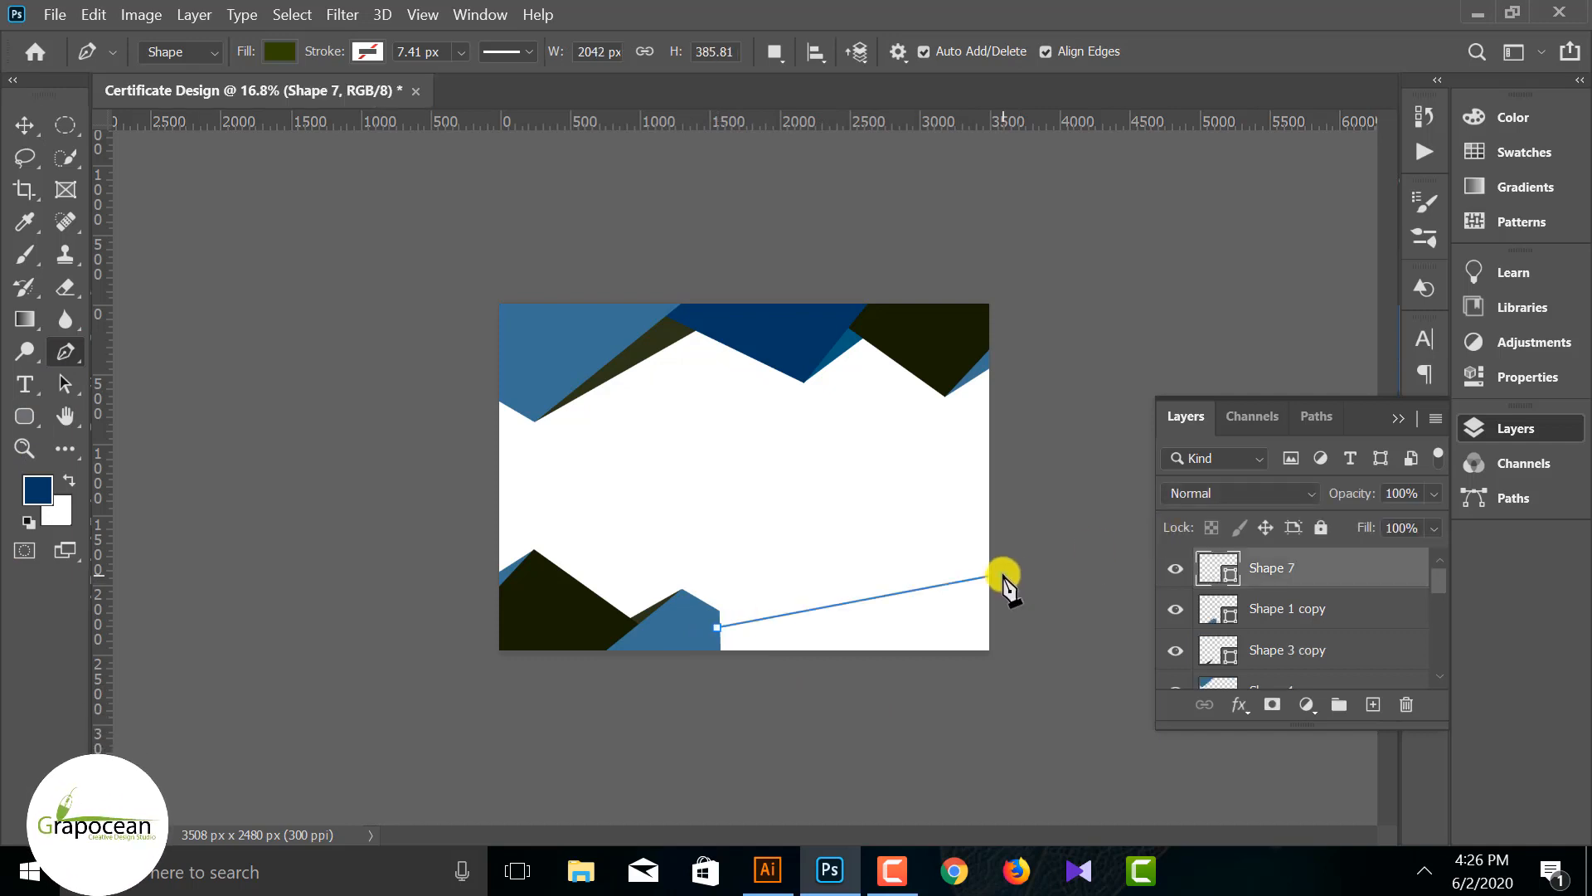
pyautogui.click(1025, 553)
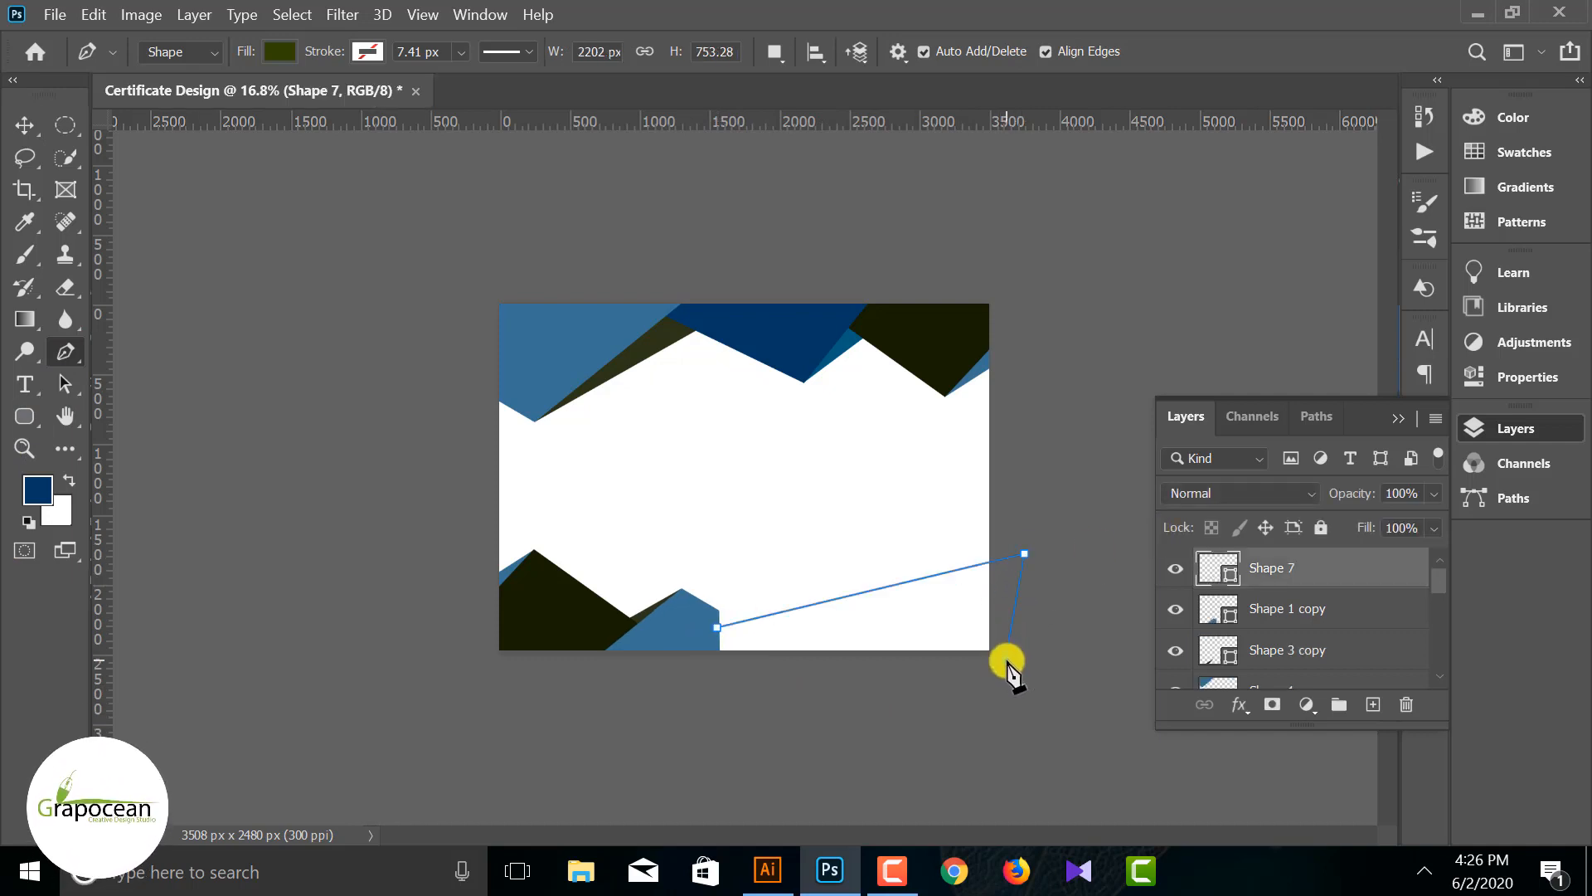
pyautogui.click(1006, 659)
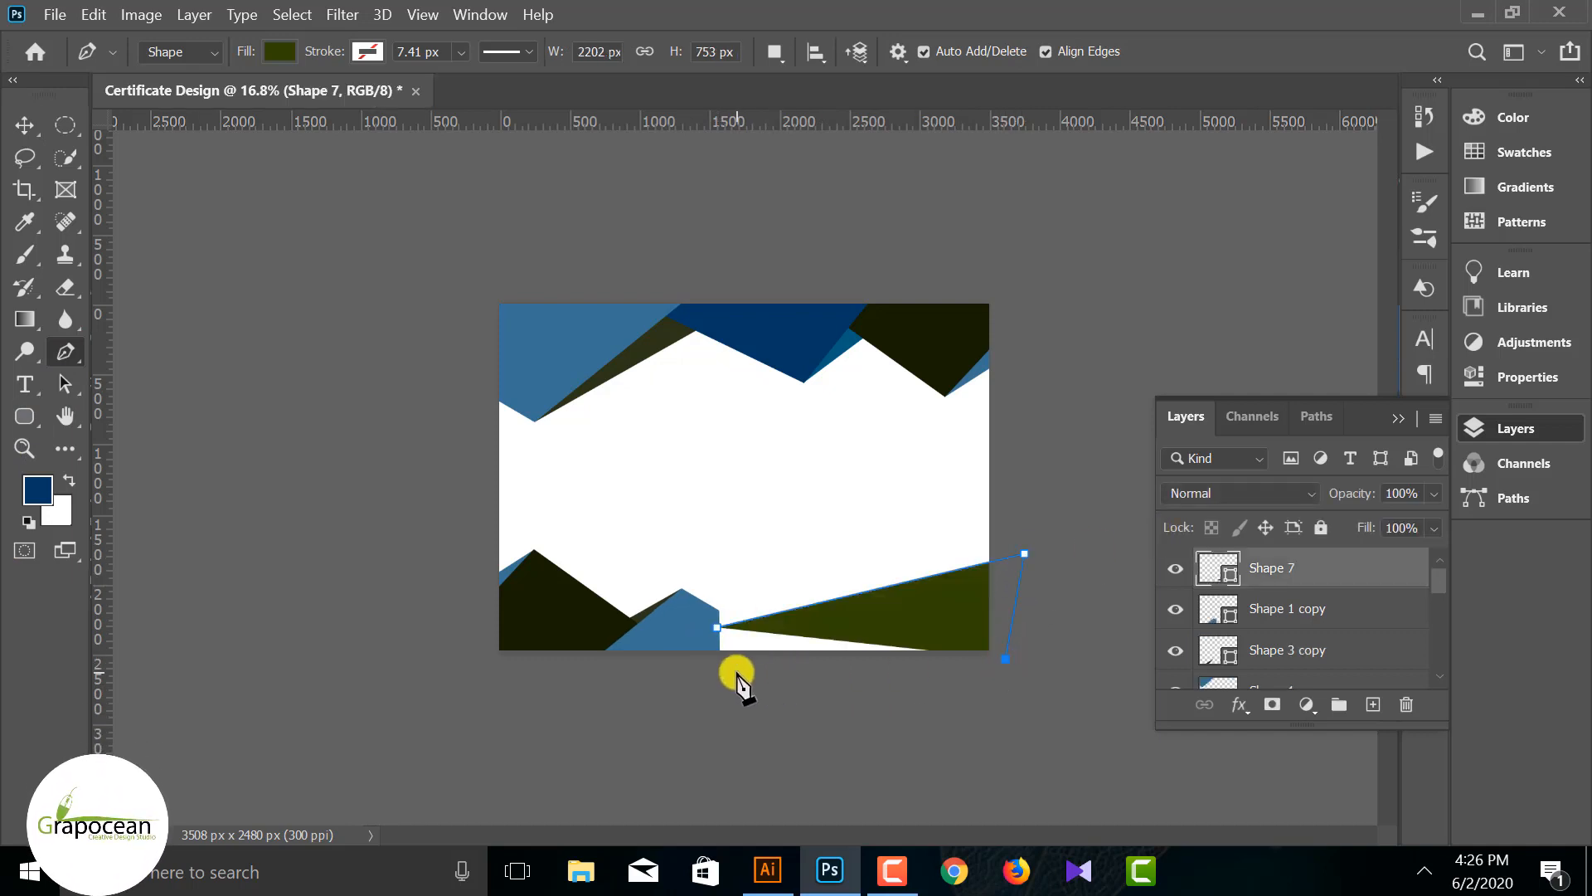
pyautogui.click(50, 126)
pyautogui.click(916, 614)
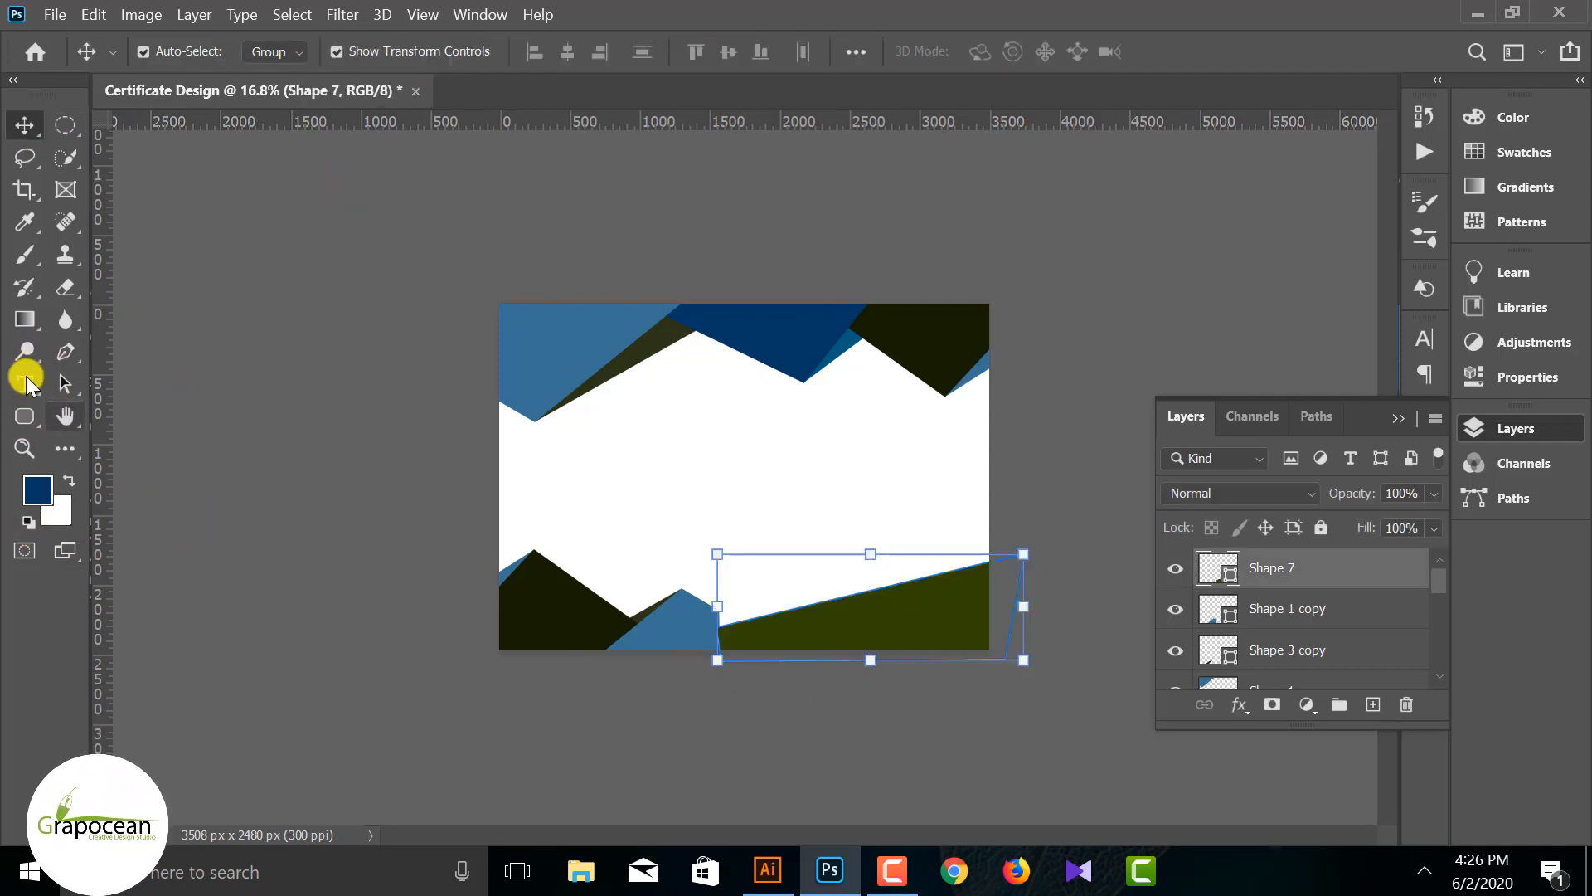
# Step: Fill the new bottom-right shape with the header's dark blue
pyautogui.click(24, 415)
pyautogui.click(269, 50)
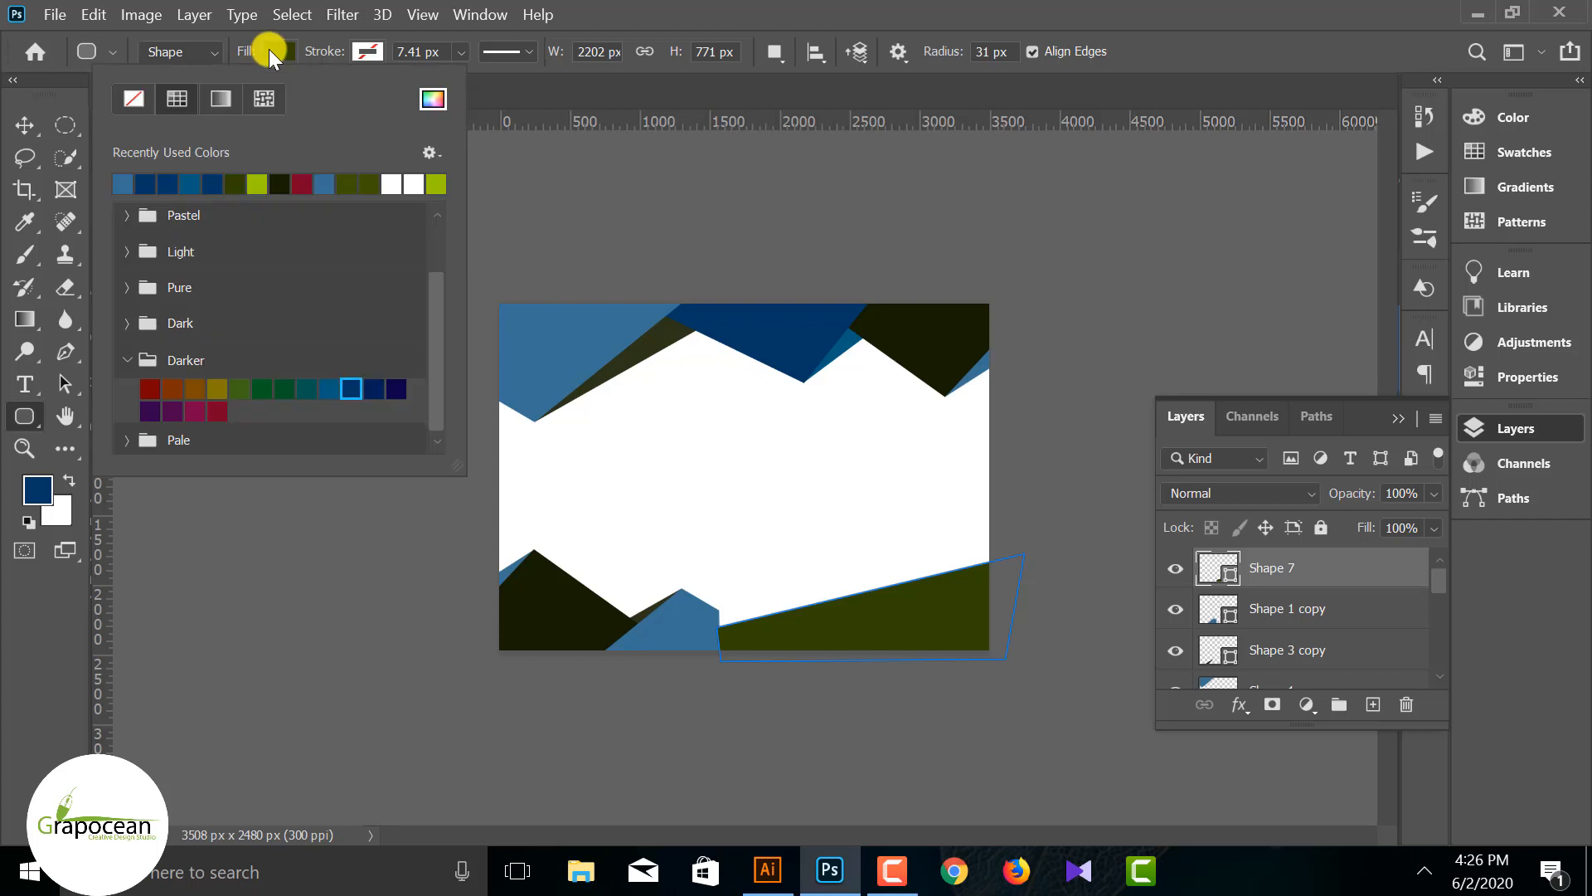
pyautogui.click(166, 183)
pyautogui.click(36, 115)
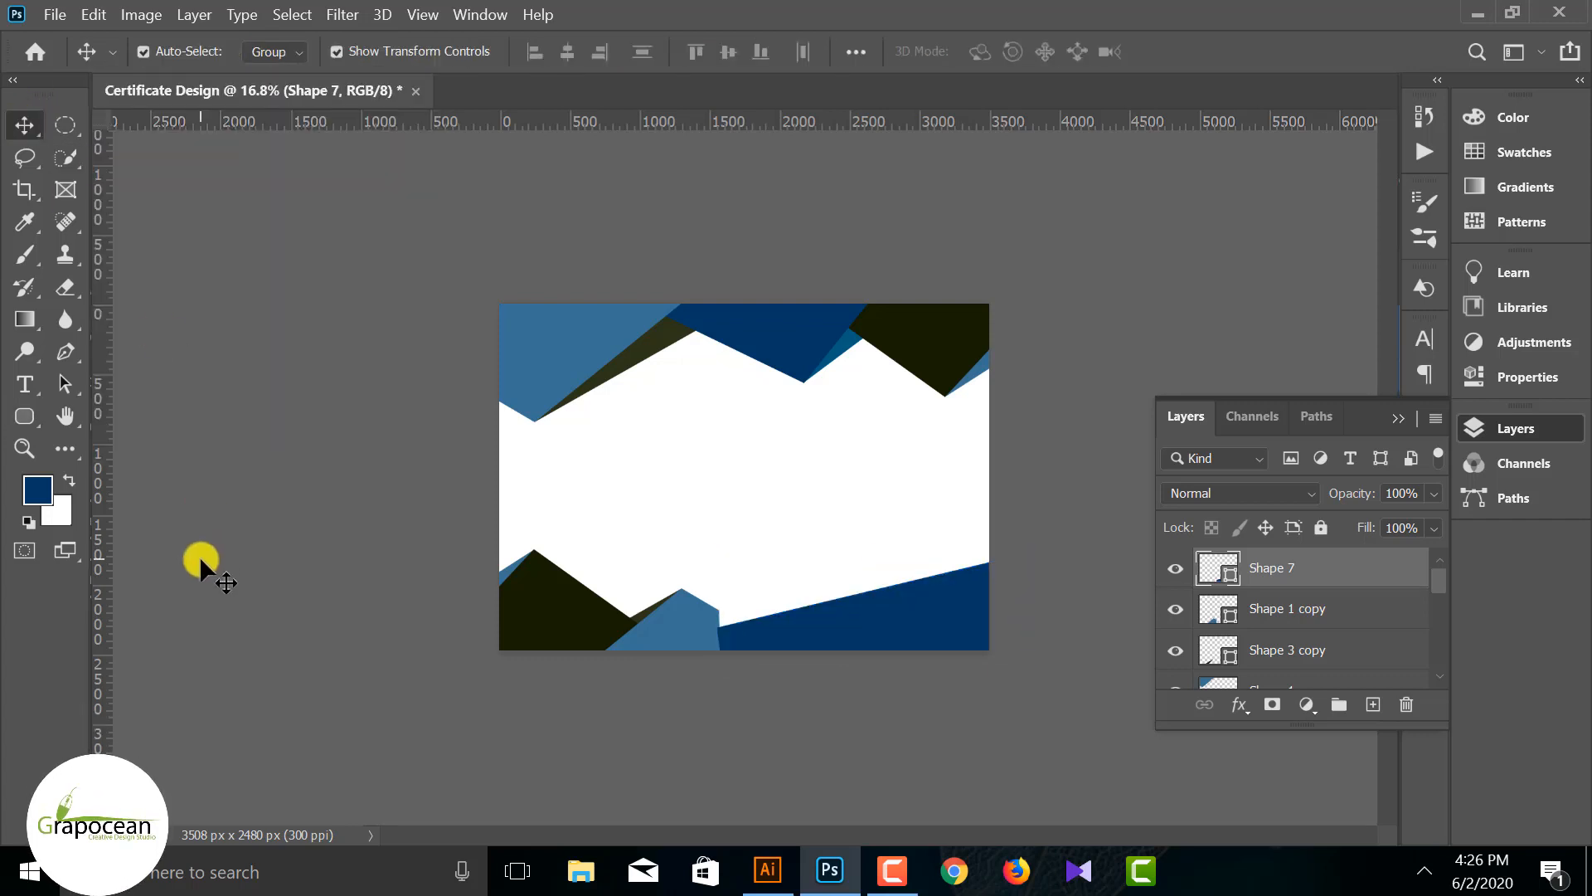
pyautogui.click(199, 556)
# Step: Place the dark blue bottom-right shape behind the light blue shape copy in the layer order
pyautogui.click(803, 640)
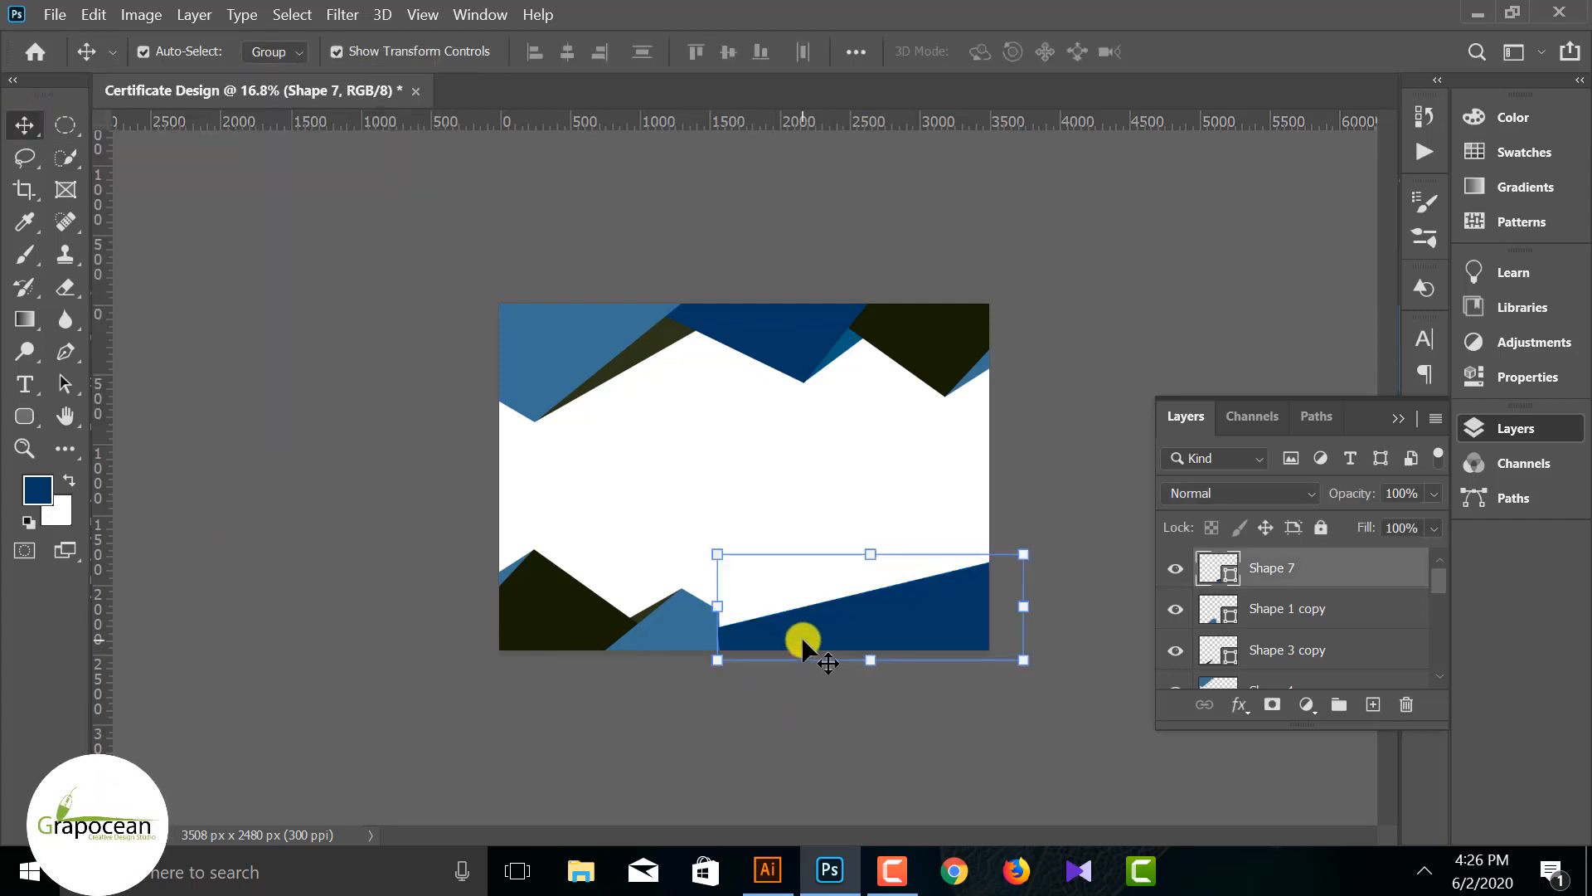
pyautogui.moveTo(1346, 589); pyautogui.dragTo(1322, 629)
pyautogui.click(978, 724)
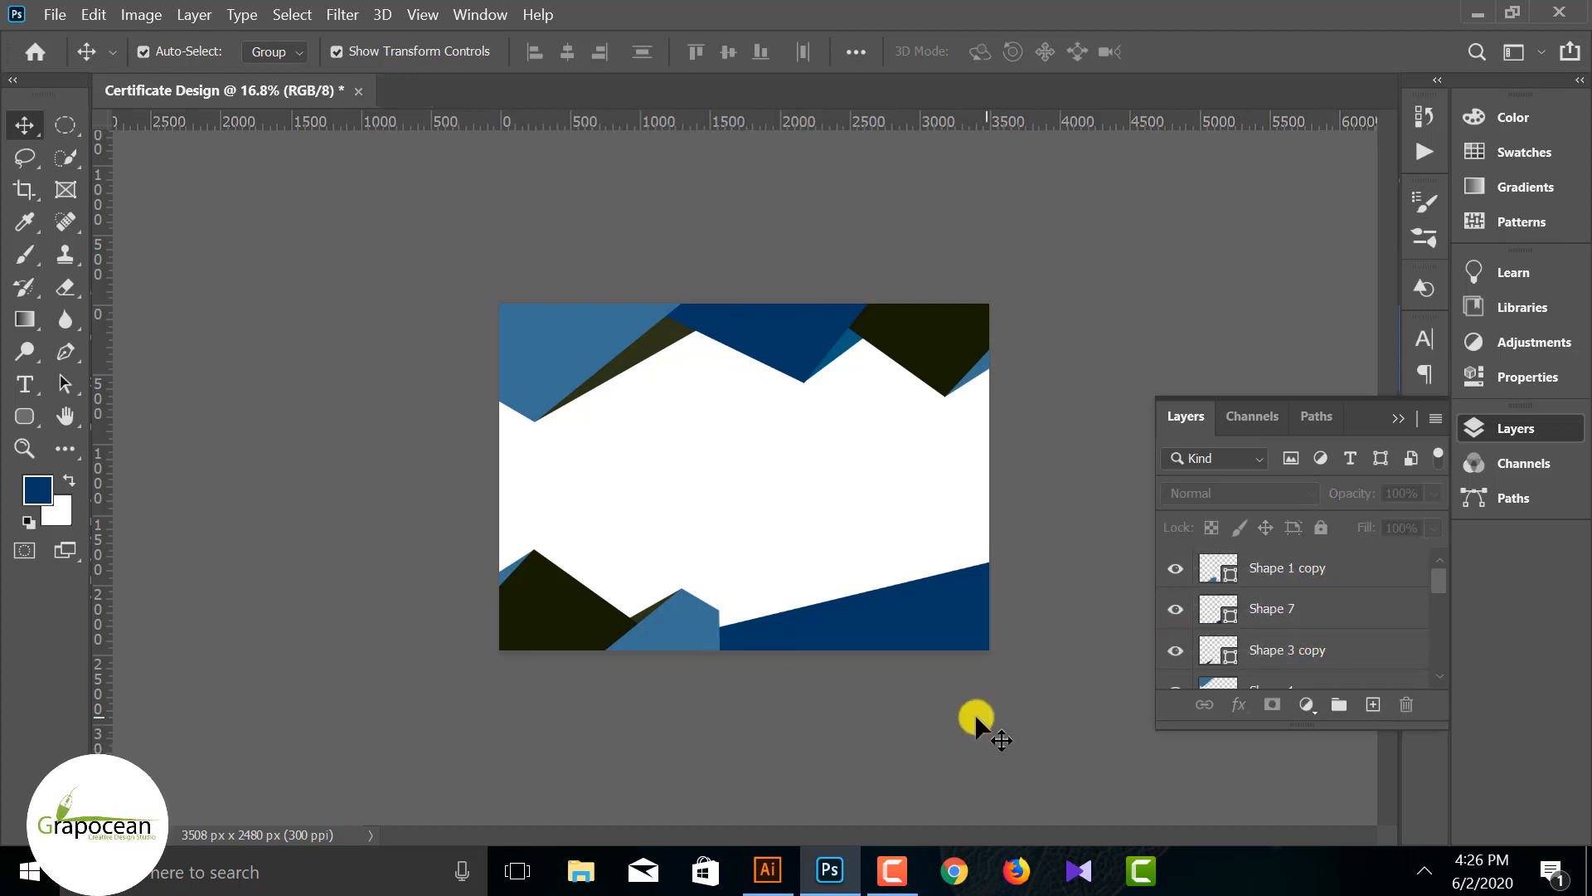
pyautogui.scroll(-1, 973, 714)
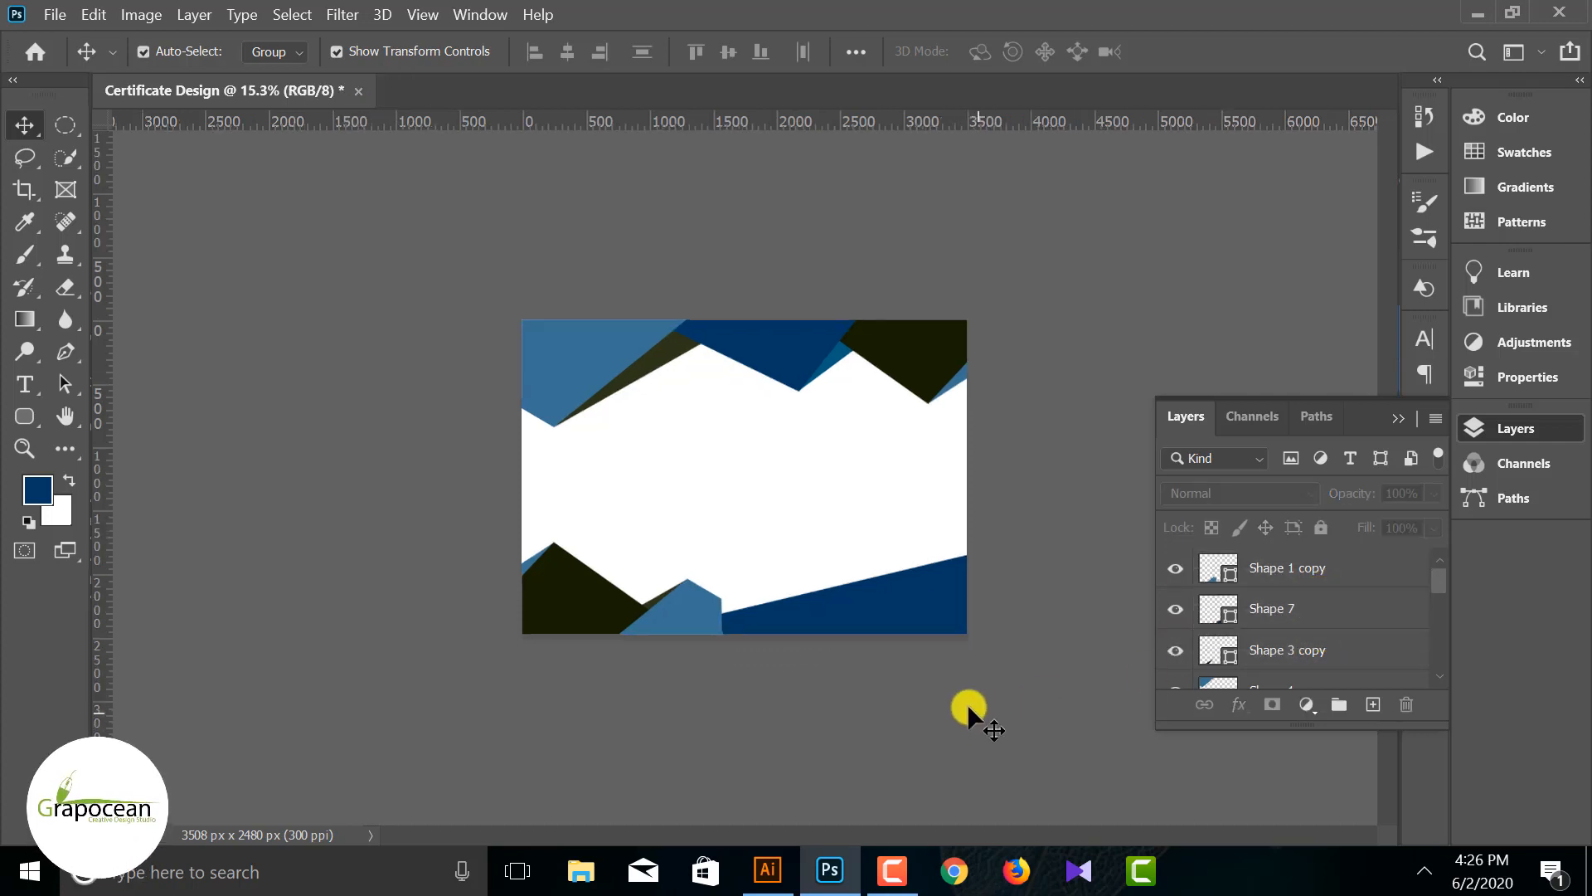
# Step: Scale the group of bottom-left shapes to about 127% and shift it to meet the dark blue shape
pyautogui.scroll(2, 828, 633)
pyautogui.click(842, 650)
pyautogui.moveTo(729, 735); pyautogui.dragTo(580, 683)
pyautogui.hotkey('ctrl', 't')
pyautogui.moveTo(745, 792); pyautogui.dragTo(784, 817)
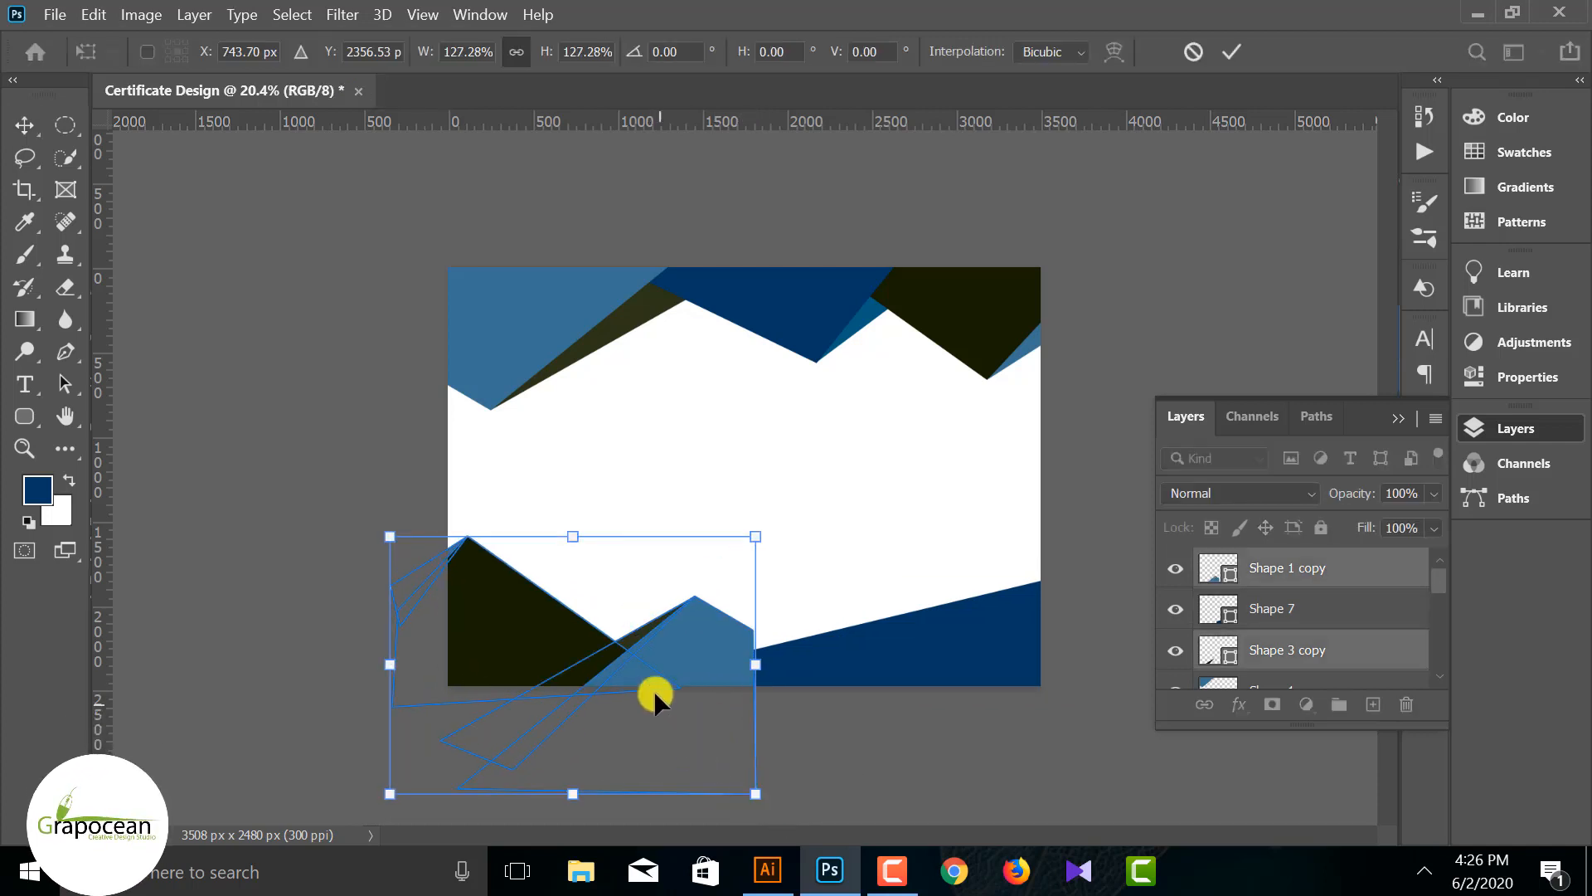
pyautogui.moveTo(653, 697)
pyautogui.mouseDown()
pyautogui.moveTo(682, 713)
pyautogui.moveTo(678, 694)
pyautogui.mouseUp()
pyautogui.click(1231, 52)
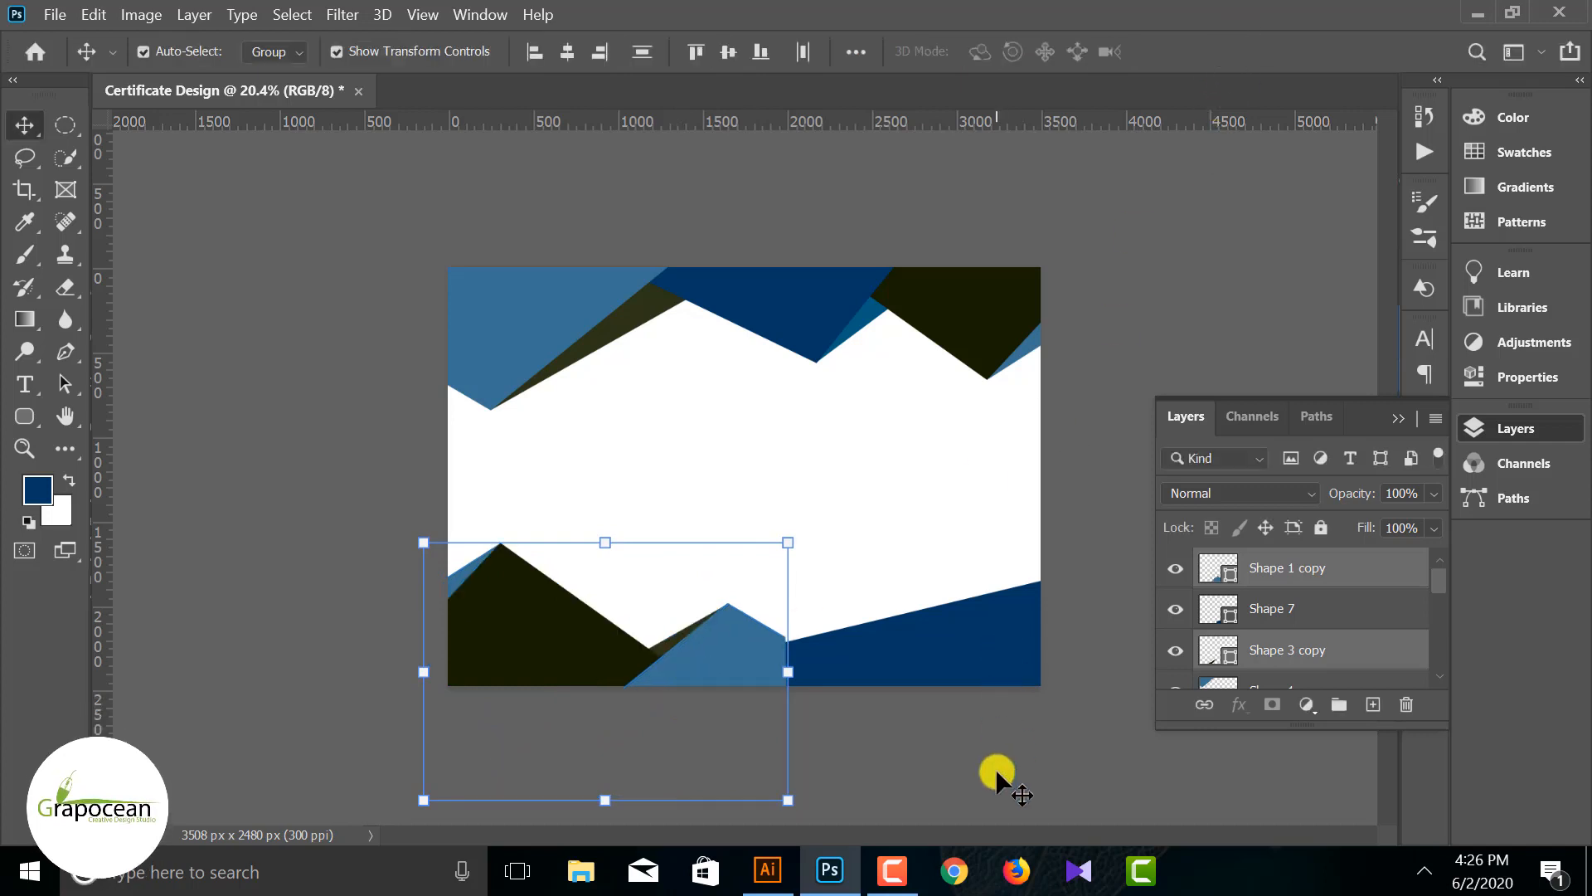
pyautogui.click(829, 761)
pyautogui.scroll(-1, 856, 745)
pyautogui.scroll(2, 739, 693)
# Step: Lower the dark blue bottom-right shape so its upper left end sits below the light blue shape's right corner
pyautogui.click(740, 694)
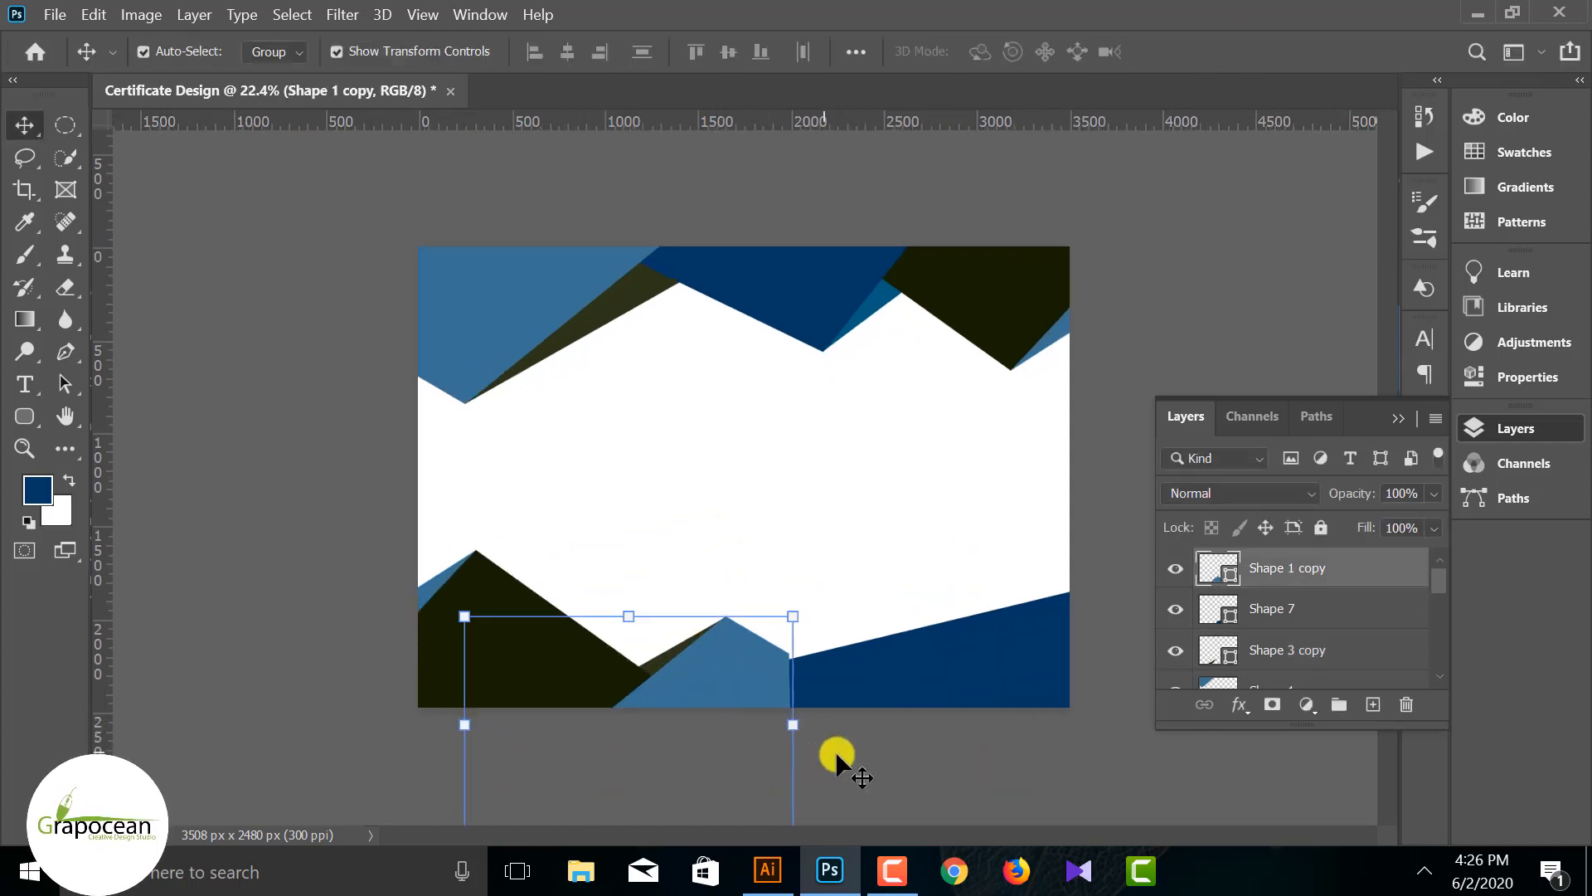
pyautogui.hotkey('shift', 'Down')
pyautogui.hotkey('shift', 'Down')
pyautogui.hotkey('shift', 'Down')
pyautogui.hotkey('shift', 'Down')
pyautogui.moveTo(918, 658); pyautogui.dragTo(916, 697)
pyautogui.click(858, 774)
pyautogui.click(840, 793)
# Step: Draw a thin Pen wedge about 1527 px wide above the dark blue shape, from the light blue shape's corner to the page's right edge
pyautogui.click(68, 358)
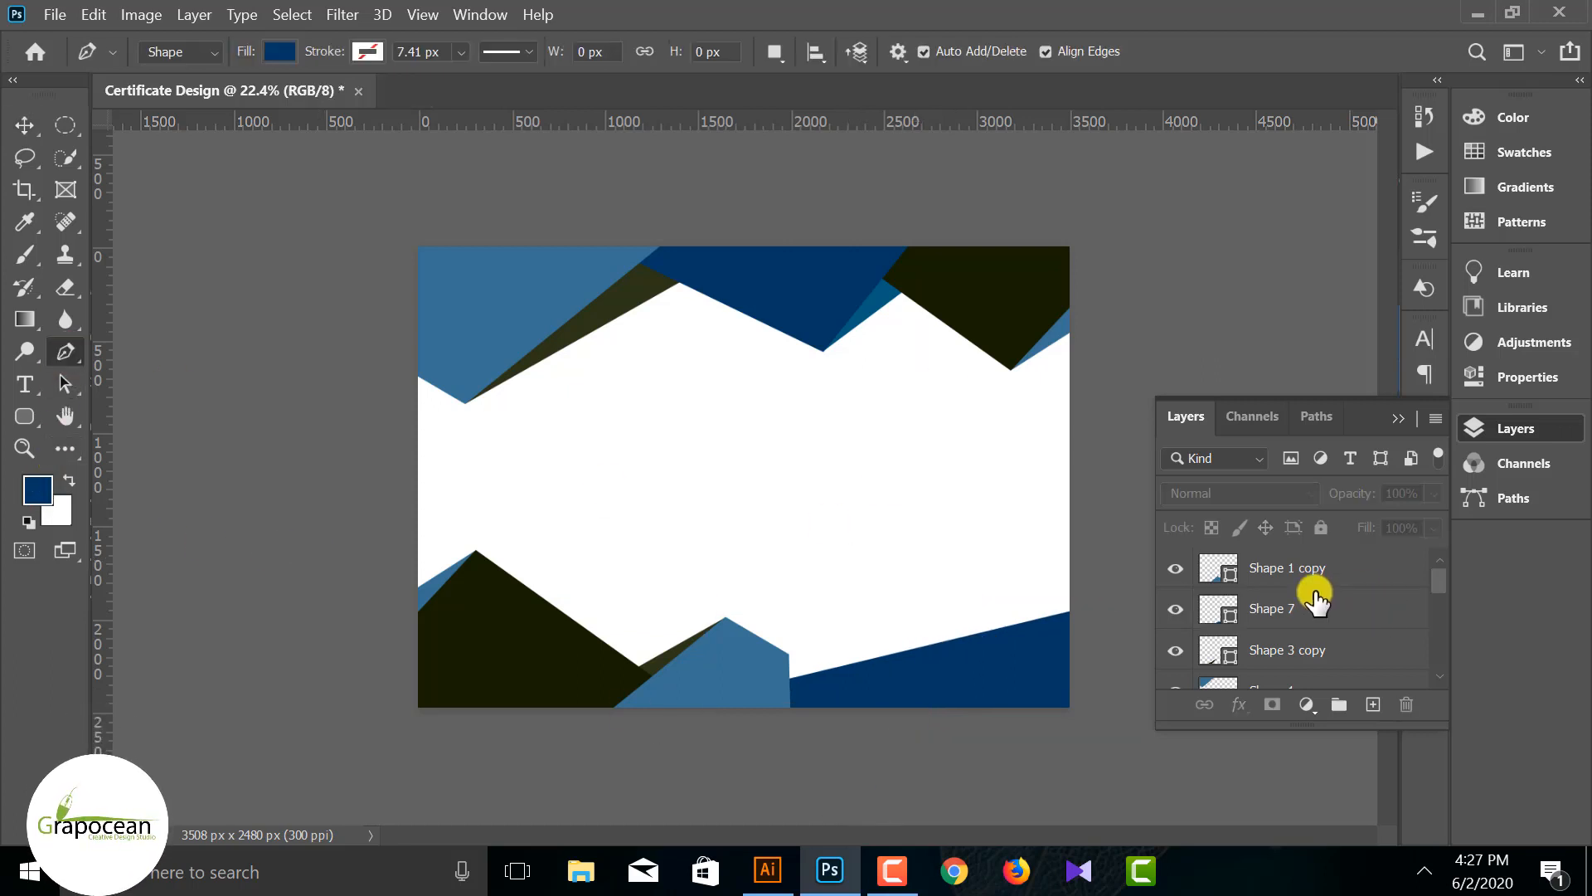
pyautogui.click(788, 654)
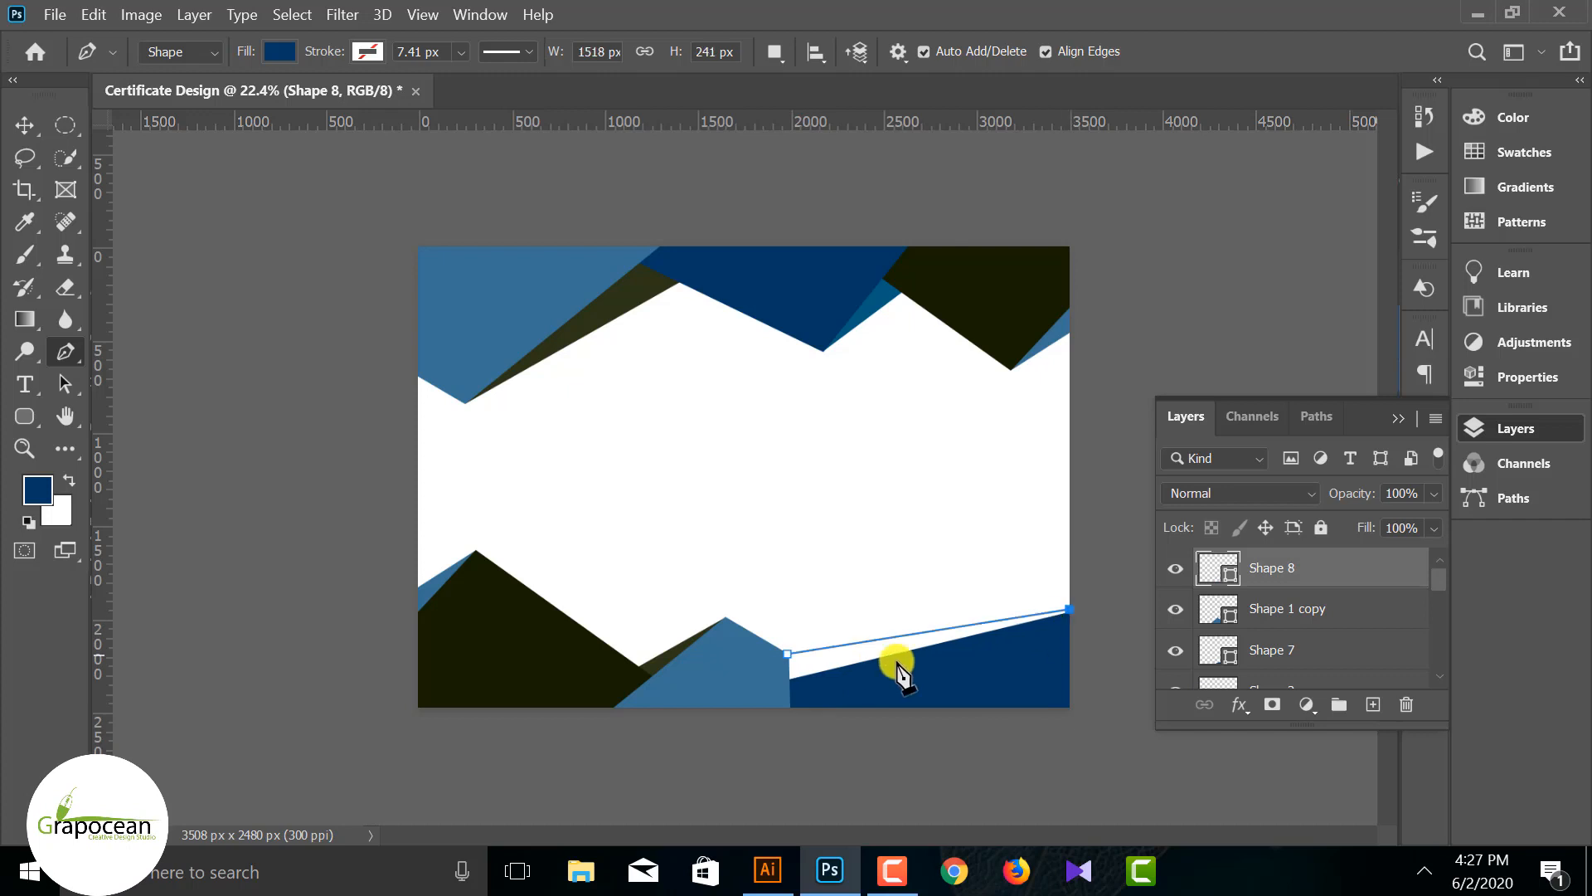
pyautogui.click(785, 679)
# Step: Fill the thin wedge with near-black after trying light blue, dark blue and navy
pyautogui.click(279, 51)
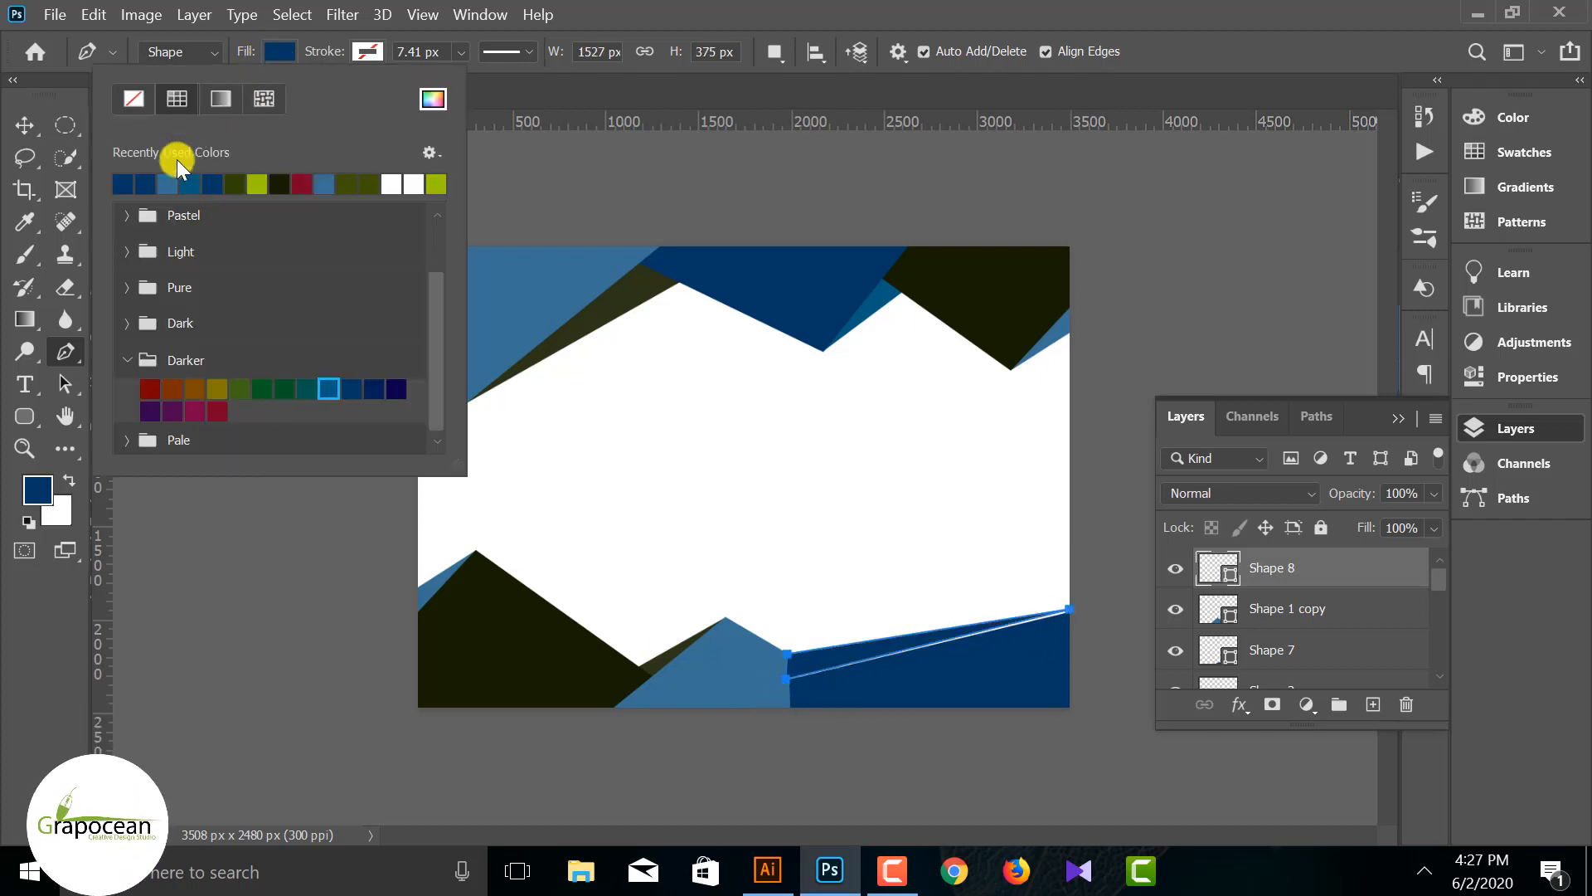
pyautogui.click(169, 183)
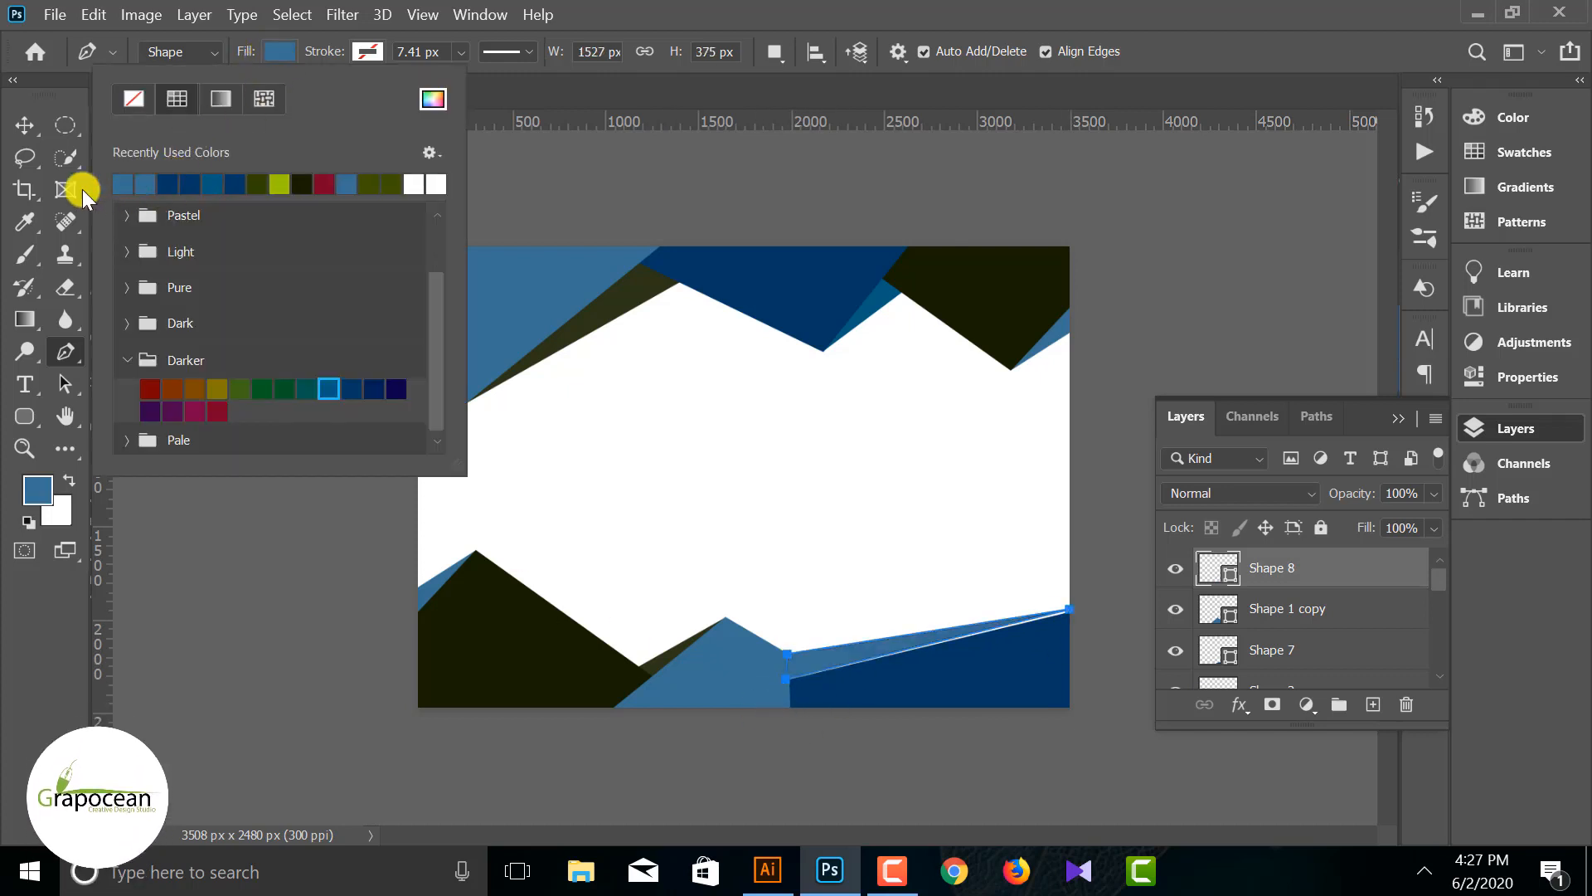
pyautogui.click(190, 183)
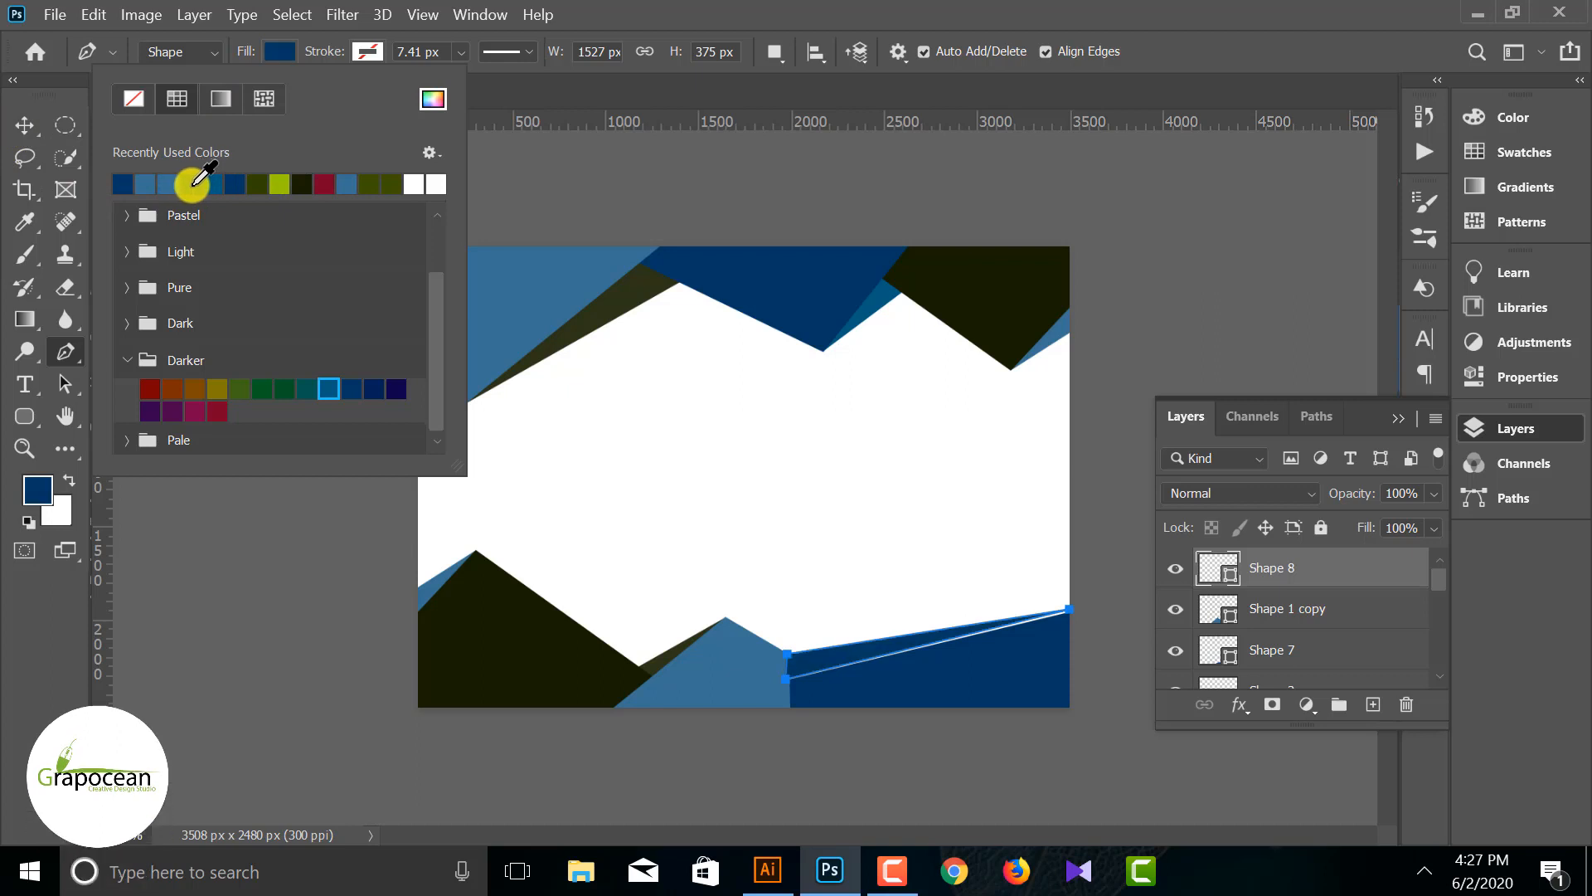
pyautogui.click(374, 388)
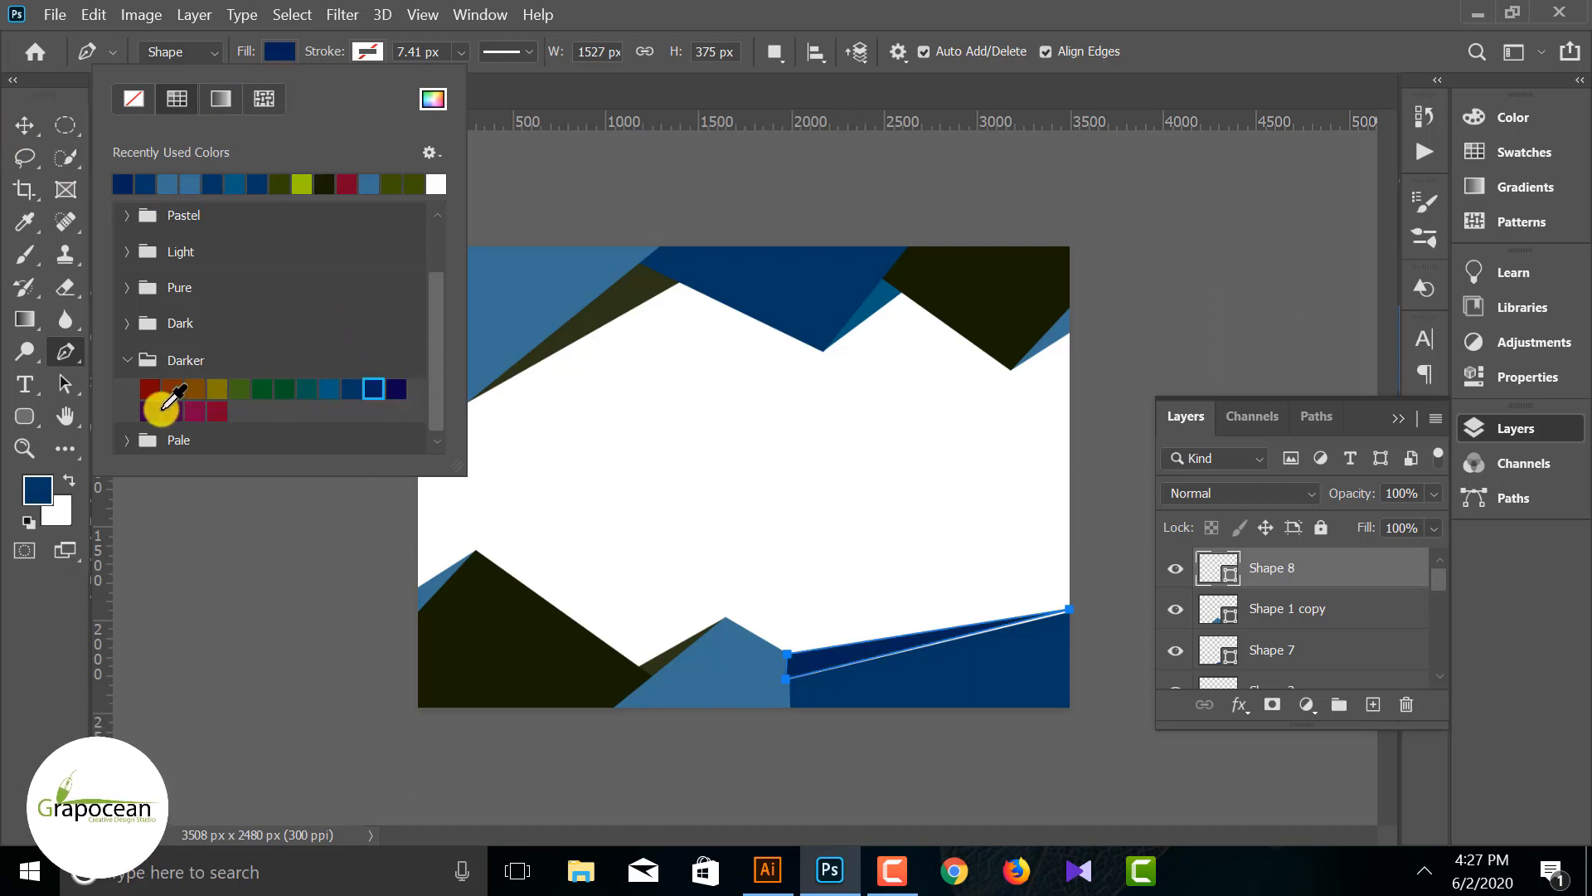
pyautogui.press('v')
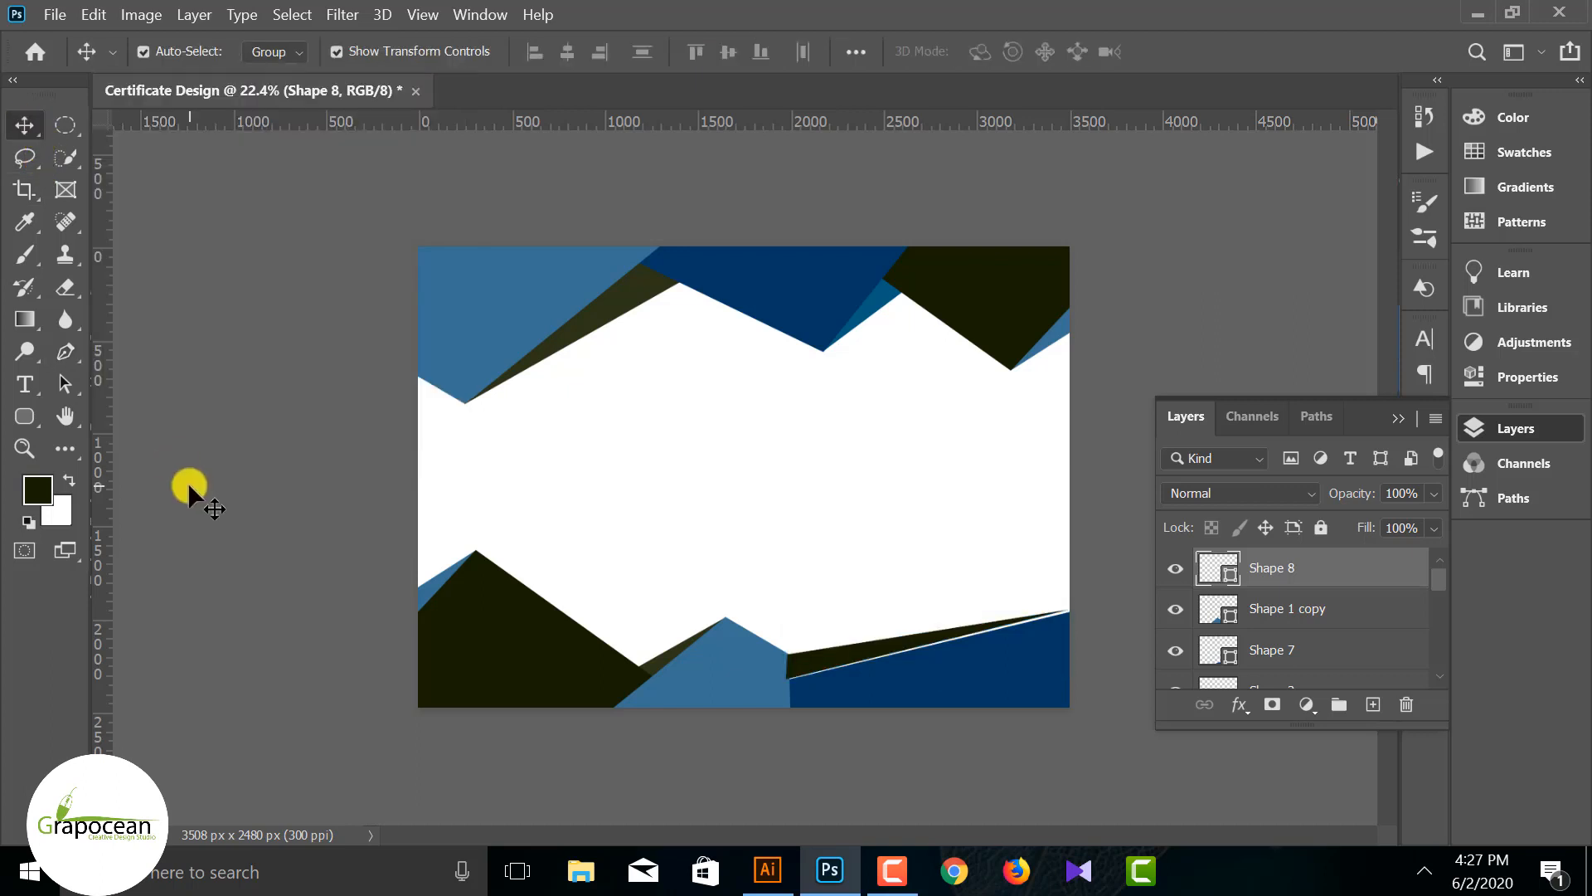
# Step: Move the near-black wedge down onto the dark blue shape's sloping edge to close the gap
pyautogui.scroll(1, 748, 479)
pyautogui.moveTo(871, 686); pyautogui.dragTo(876, 689)
pyautogui.scroll(-3, 736, 702)
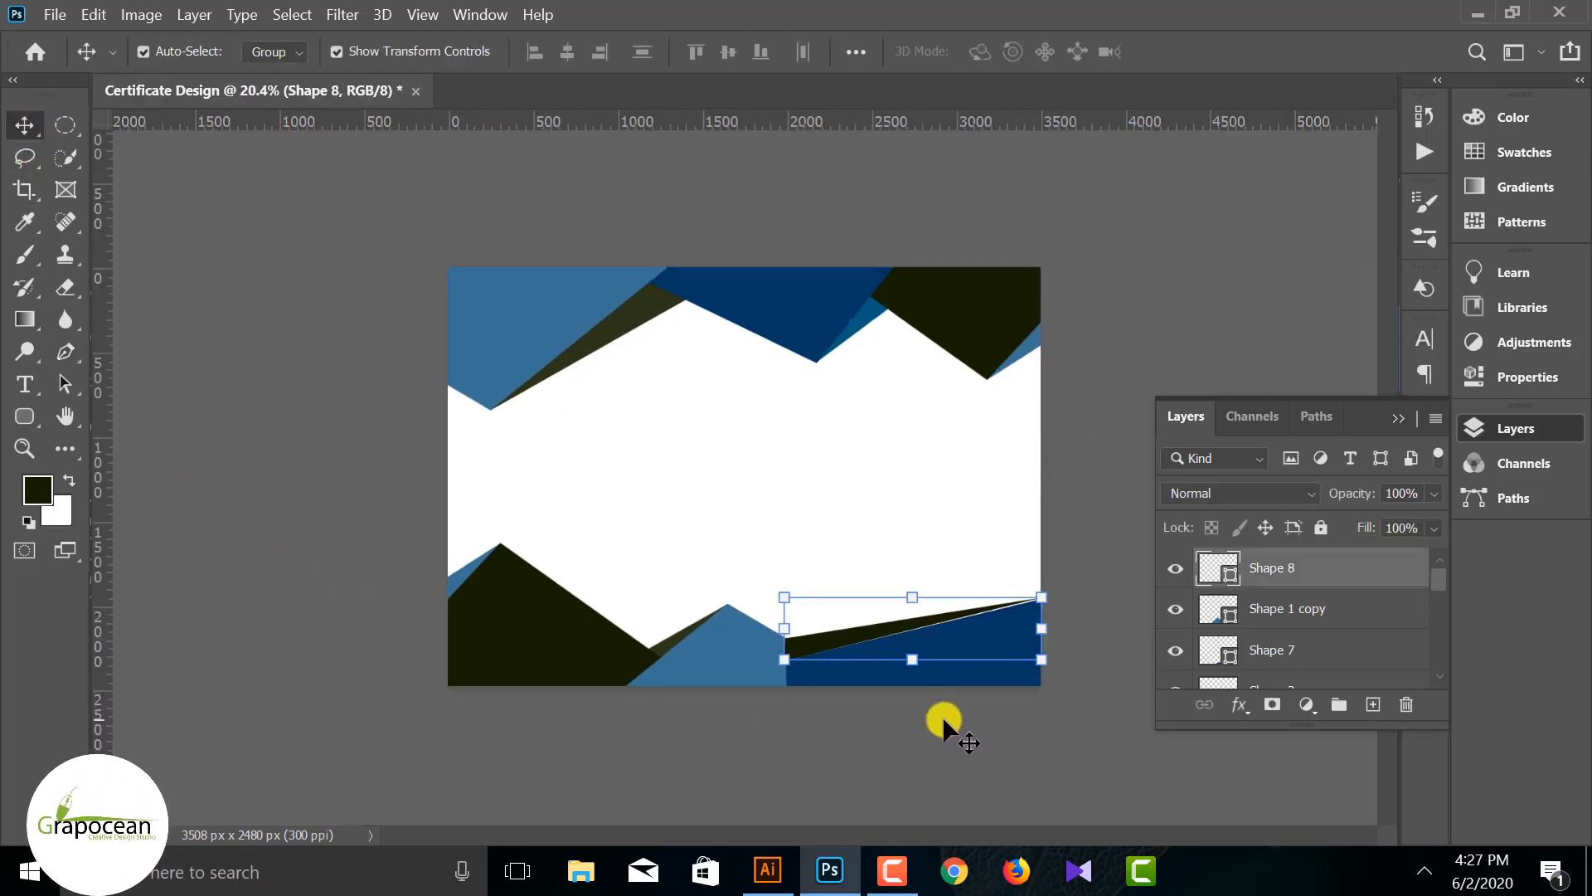
pyautogui.click(1055, 688)
pyautogui.click(879, 631)
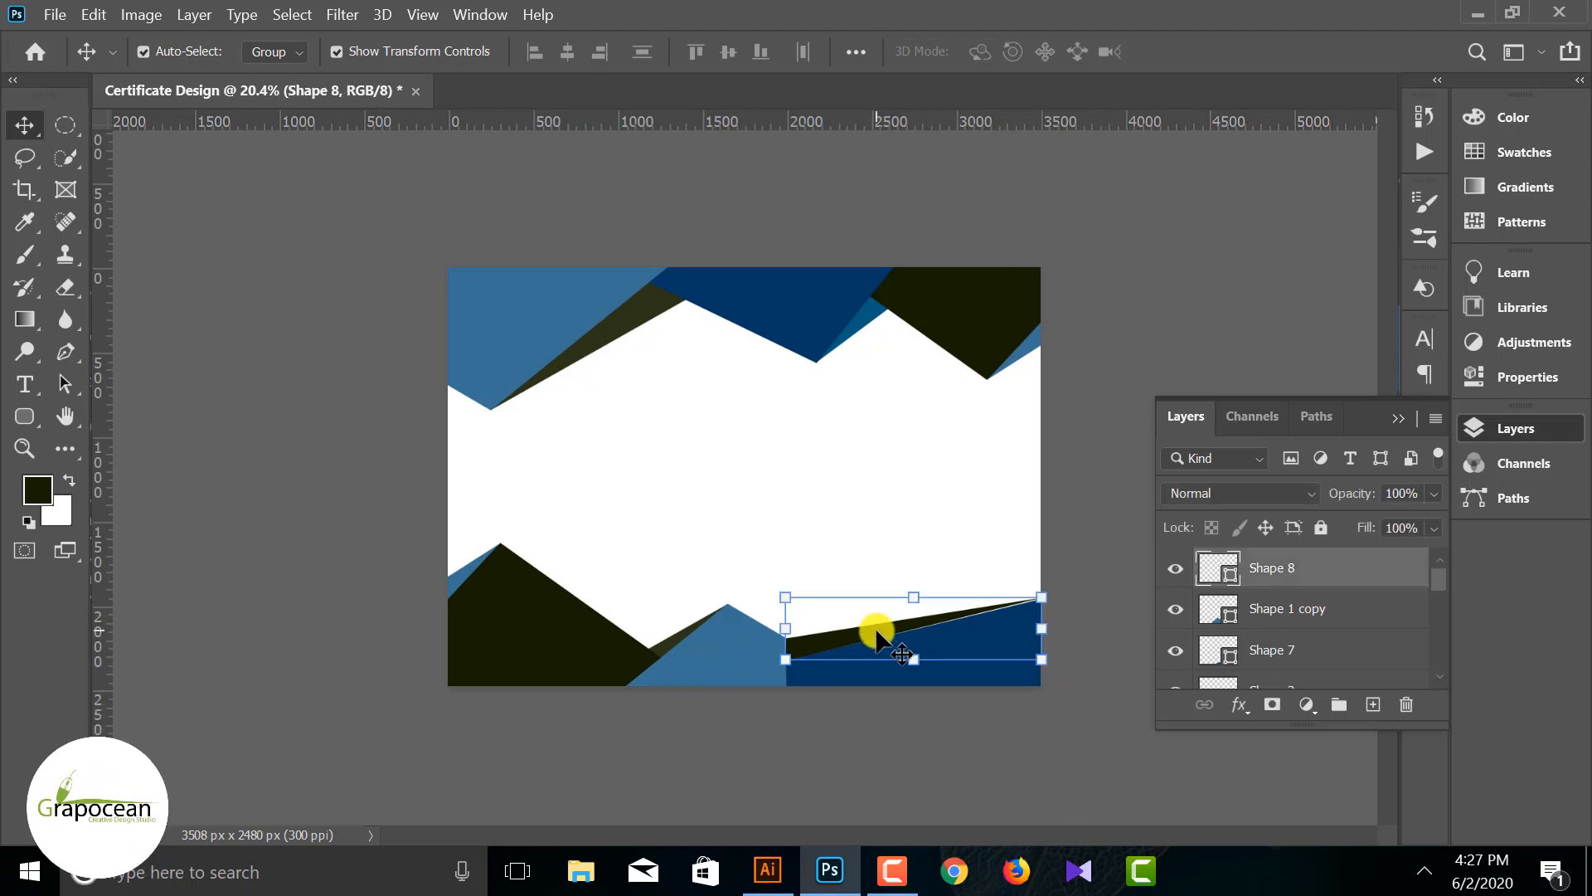
# Step: Nudge the near-black wedge slightly right to align it with the dark blue shape and the page edge
pyautogui.scroll(-3, 1091, 639)
pyautogui.scroll(7, 1091, 639)
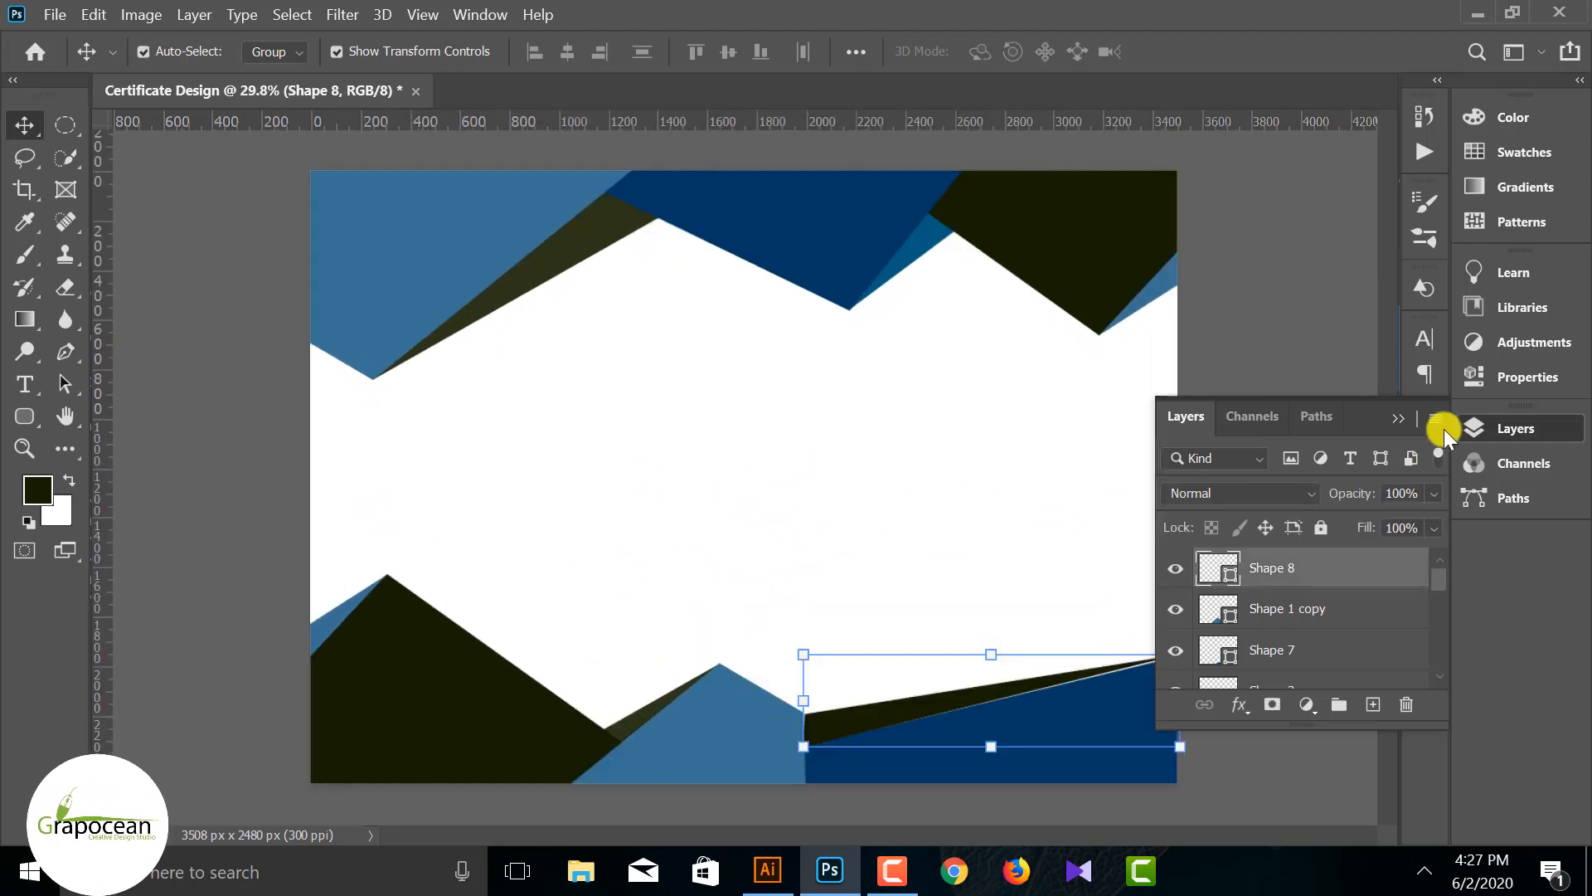
pyautogui.click(1402, 423)
pyautogui.scroll(2, 1053, 618)
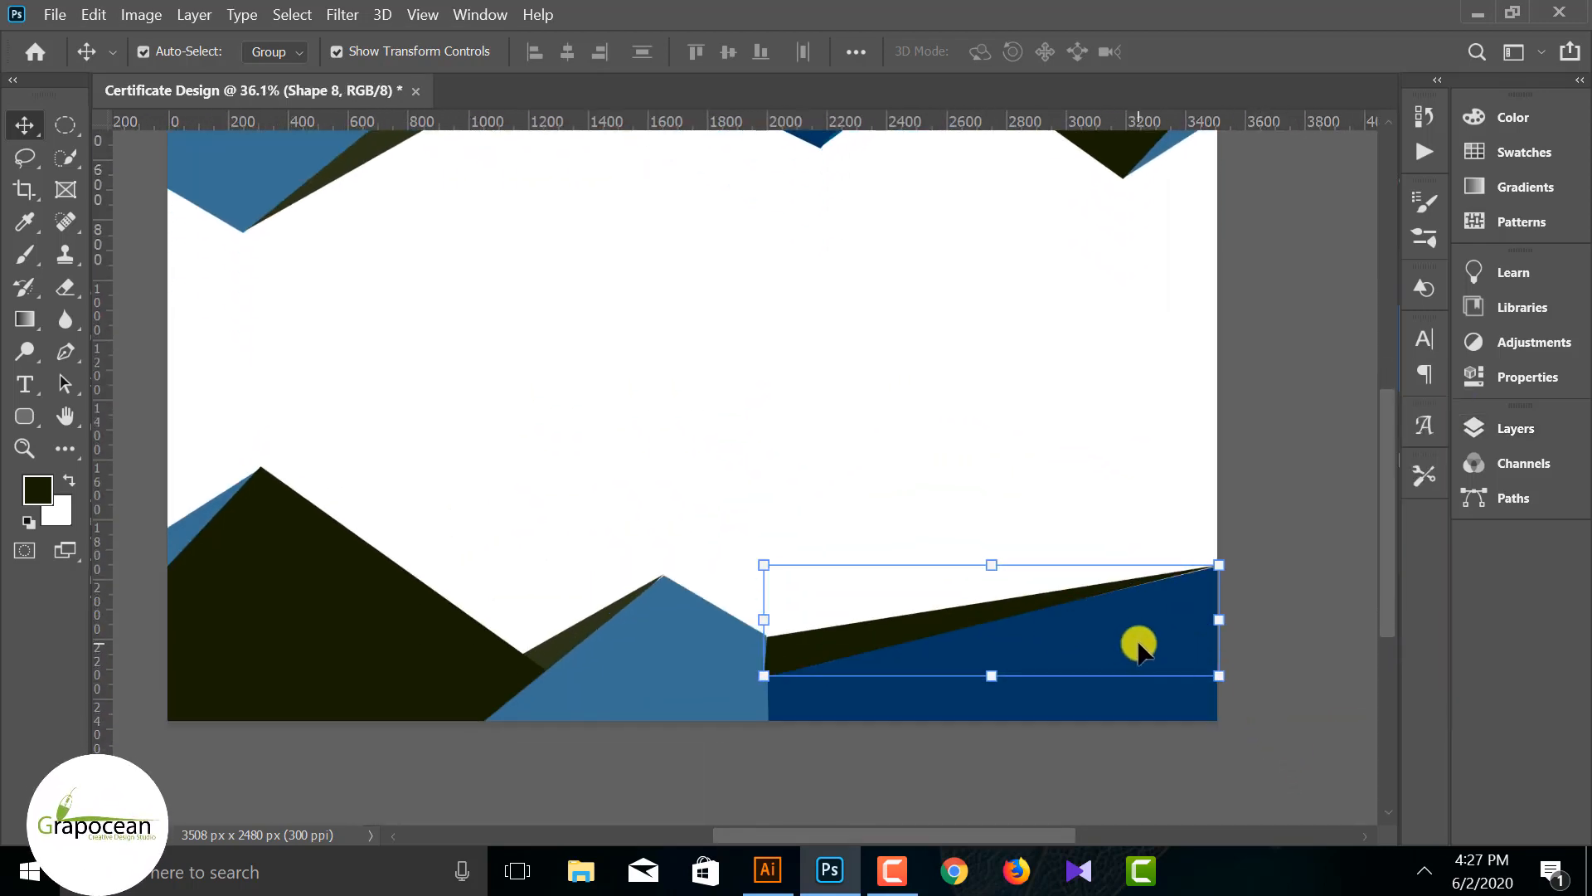
pyautogui.click(1516, 428)
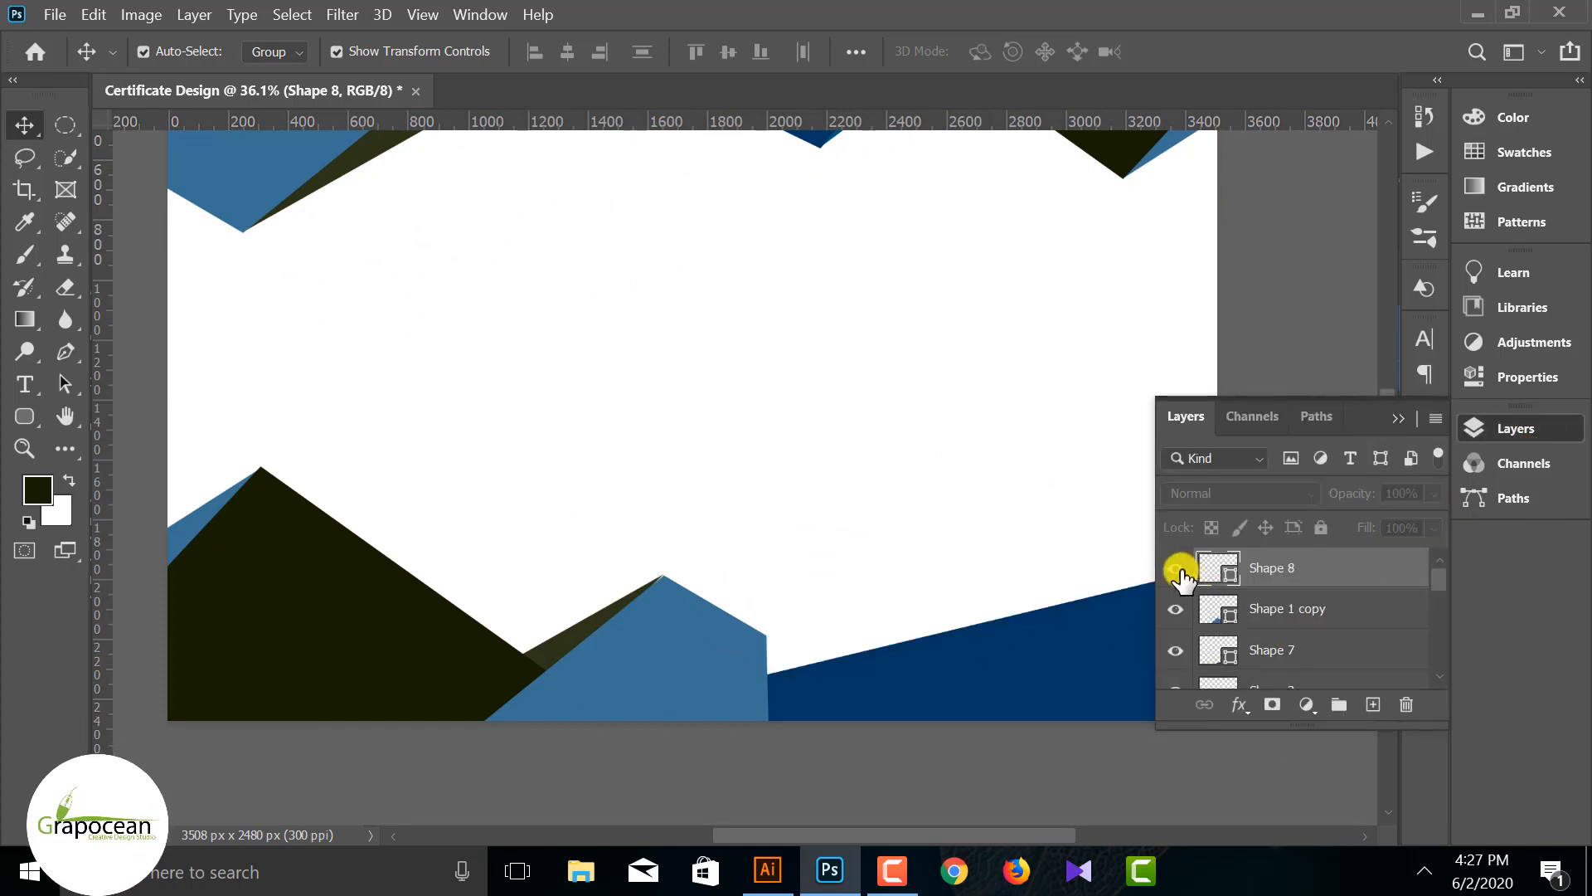
pyautogui.hotkey('ctrl', 'z')
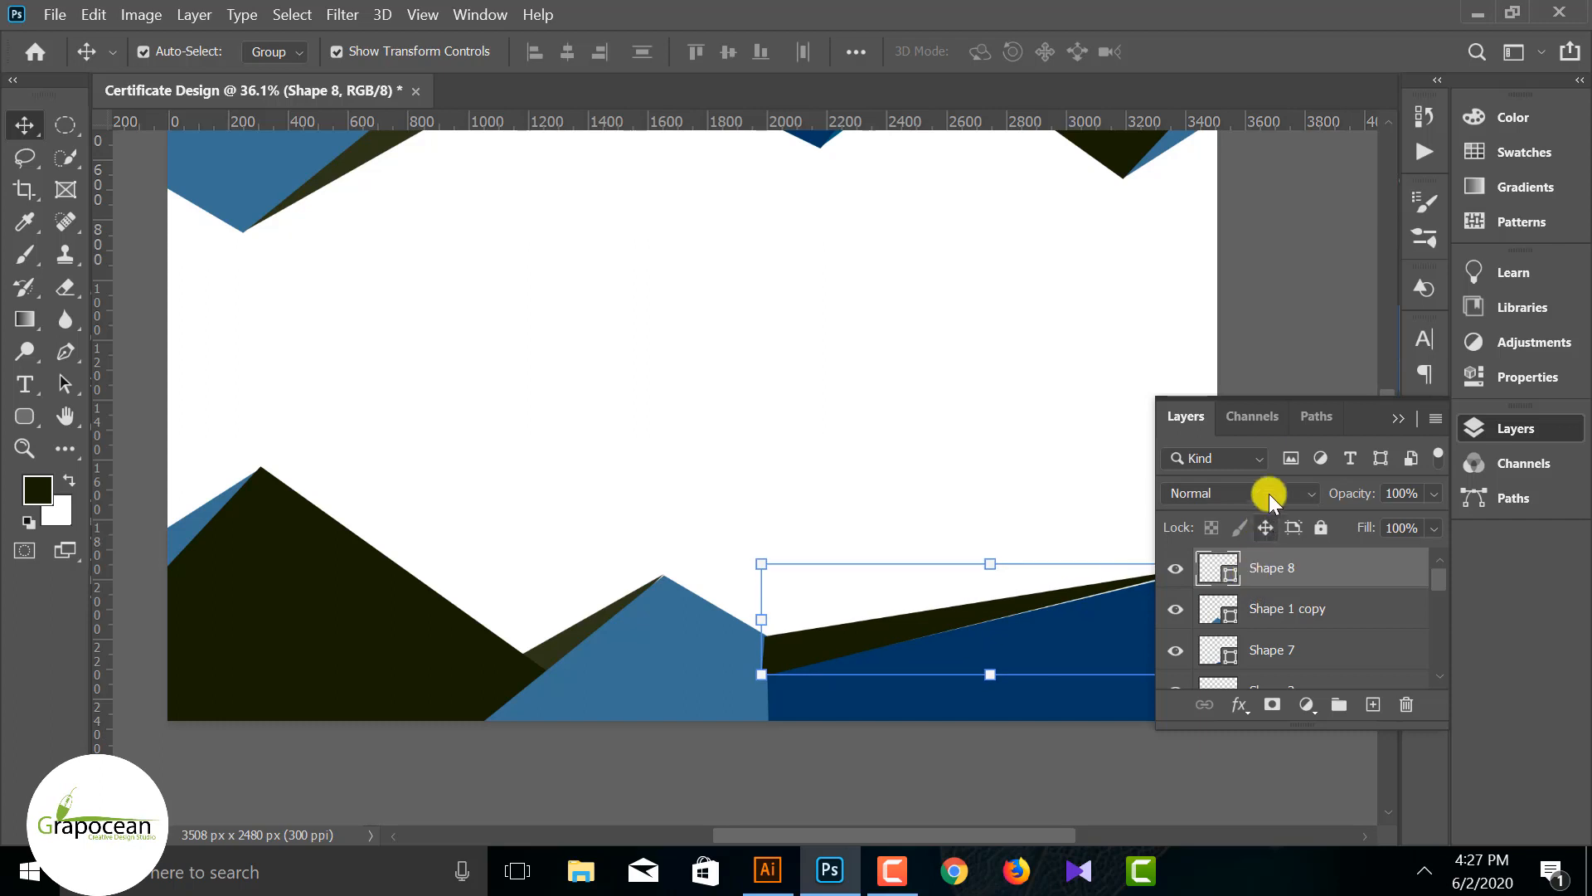
pyautogui.press('Right')
pyautogui.press('Right')
pyautogui.press('Right')
# Step: Draw a Pen triangle about 345 by 330 px on the bottom light blue shape's upper right side and fill it dark blue
pyautogui.click(58, 357)
pyautogui.scroll(-3, 270, 538)
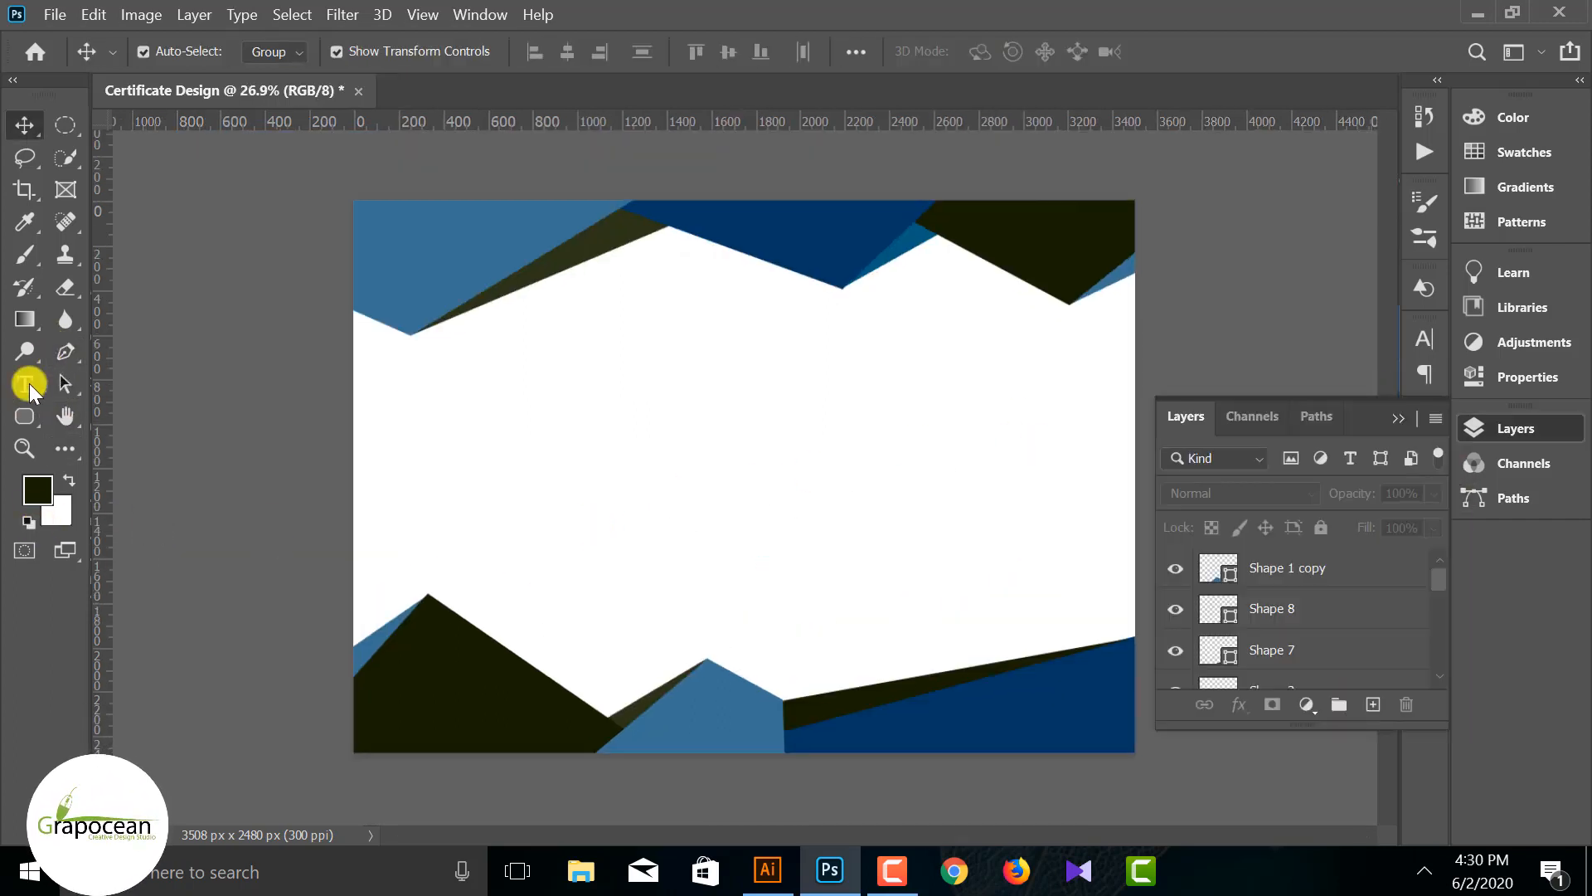
pyautogui.press('p')
pyautogui.scroll(2, 711, 675)
pyautogui.click(707, 660)
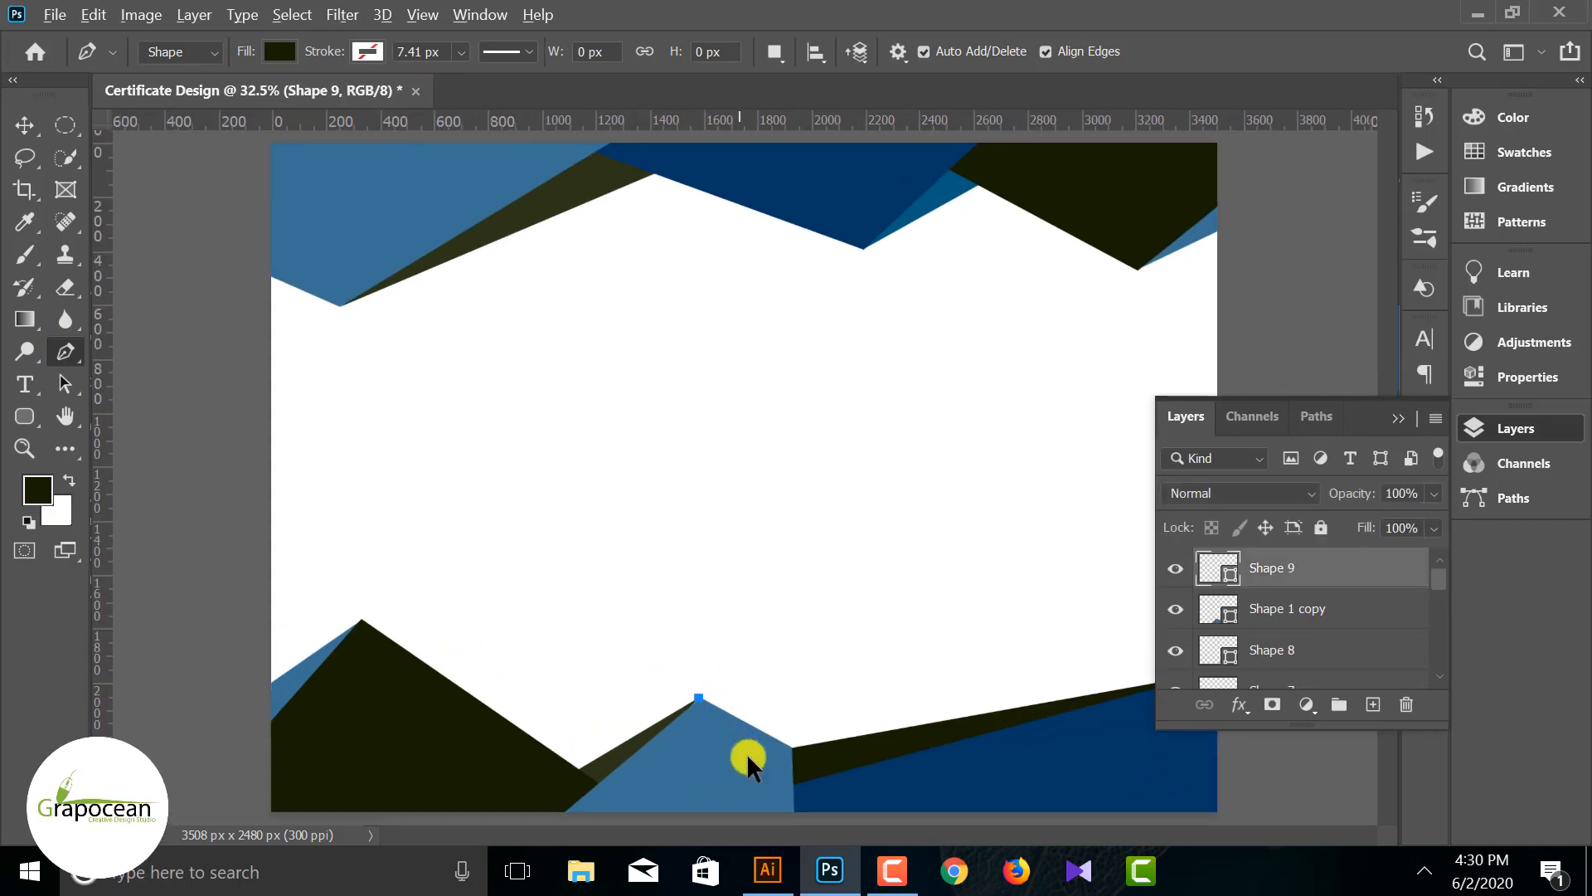
pyautogui.scroll(-1, 771, 763)
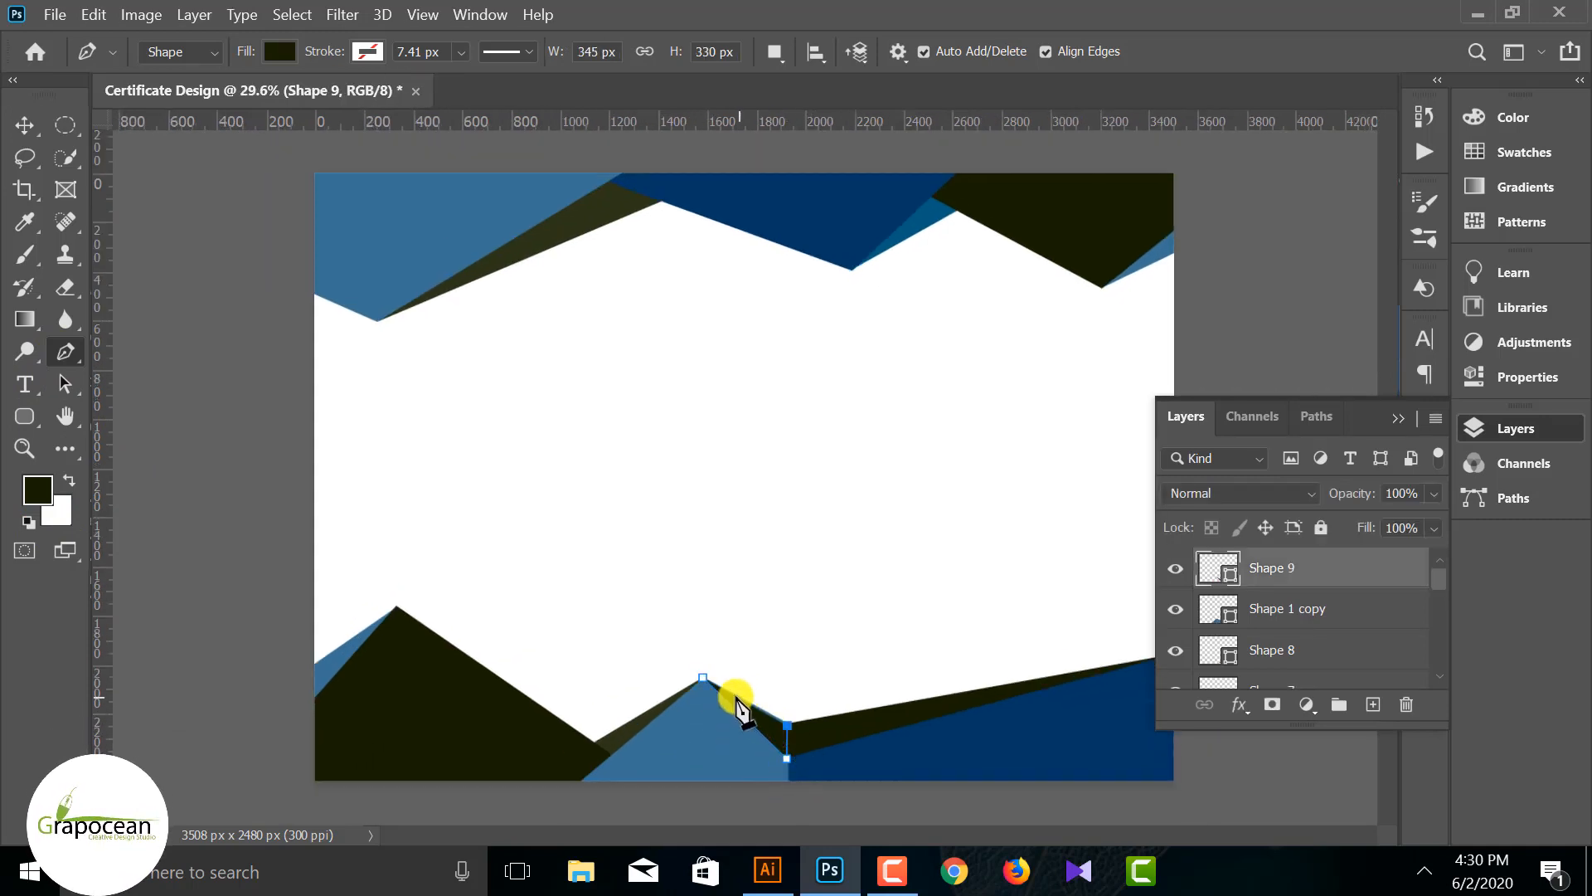
pyautogui.click(702, 678)
pyautogui.click(278, 51)
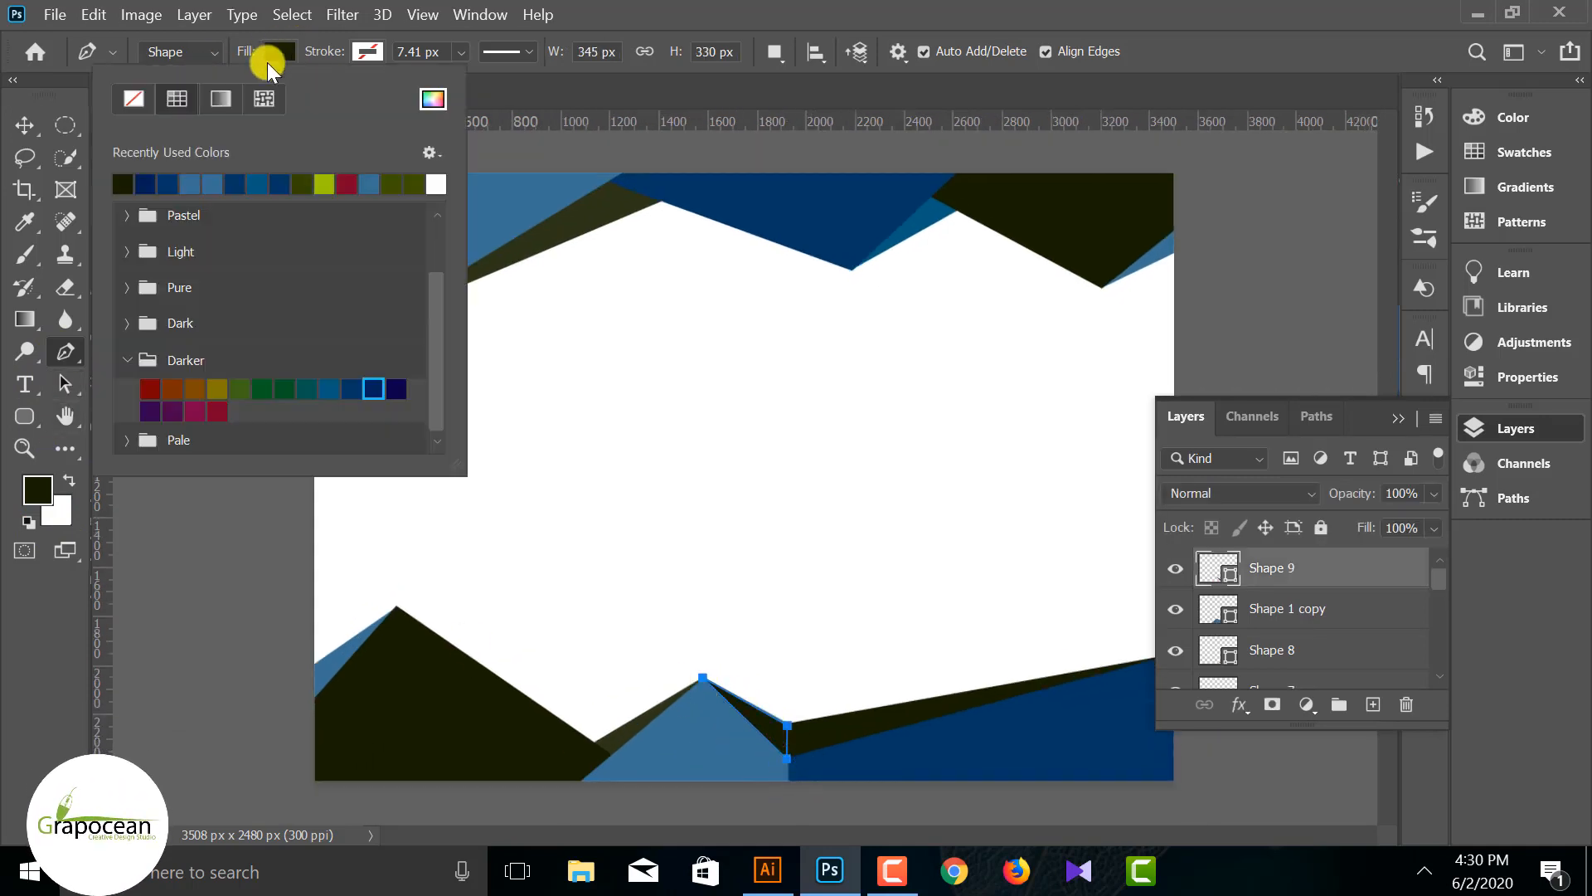
pyautogui.click(169, 183)
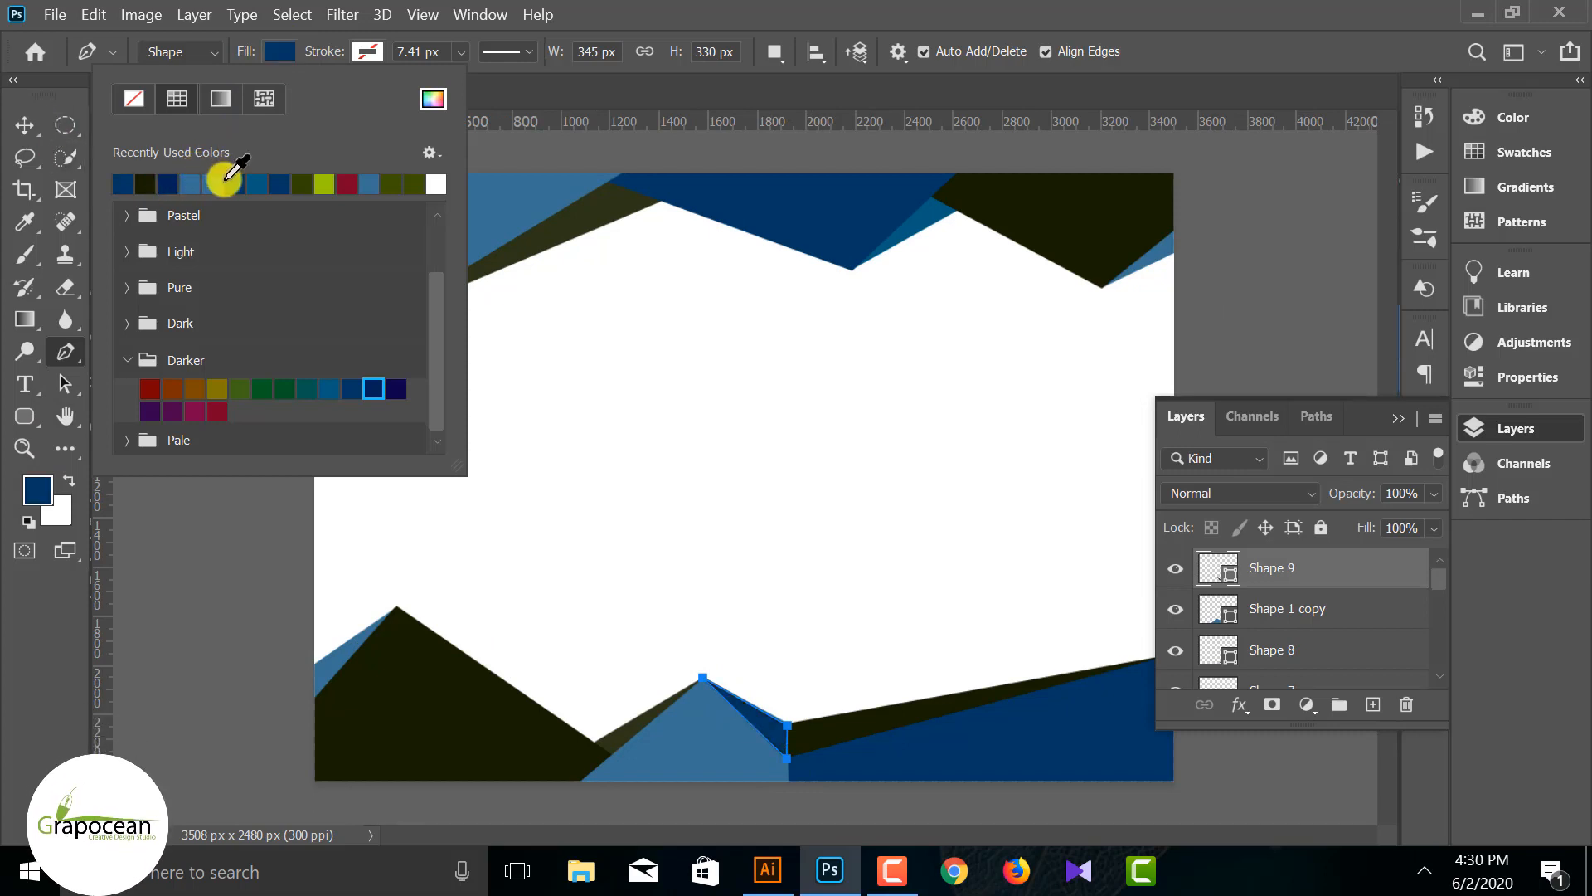
# Step: Recolour the dark blue triangle to a medium teal blue and nudge it slightly against the near-black wedge to cover the light blue edge
pyautogui.press('Return')
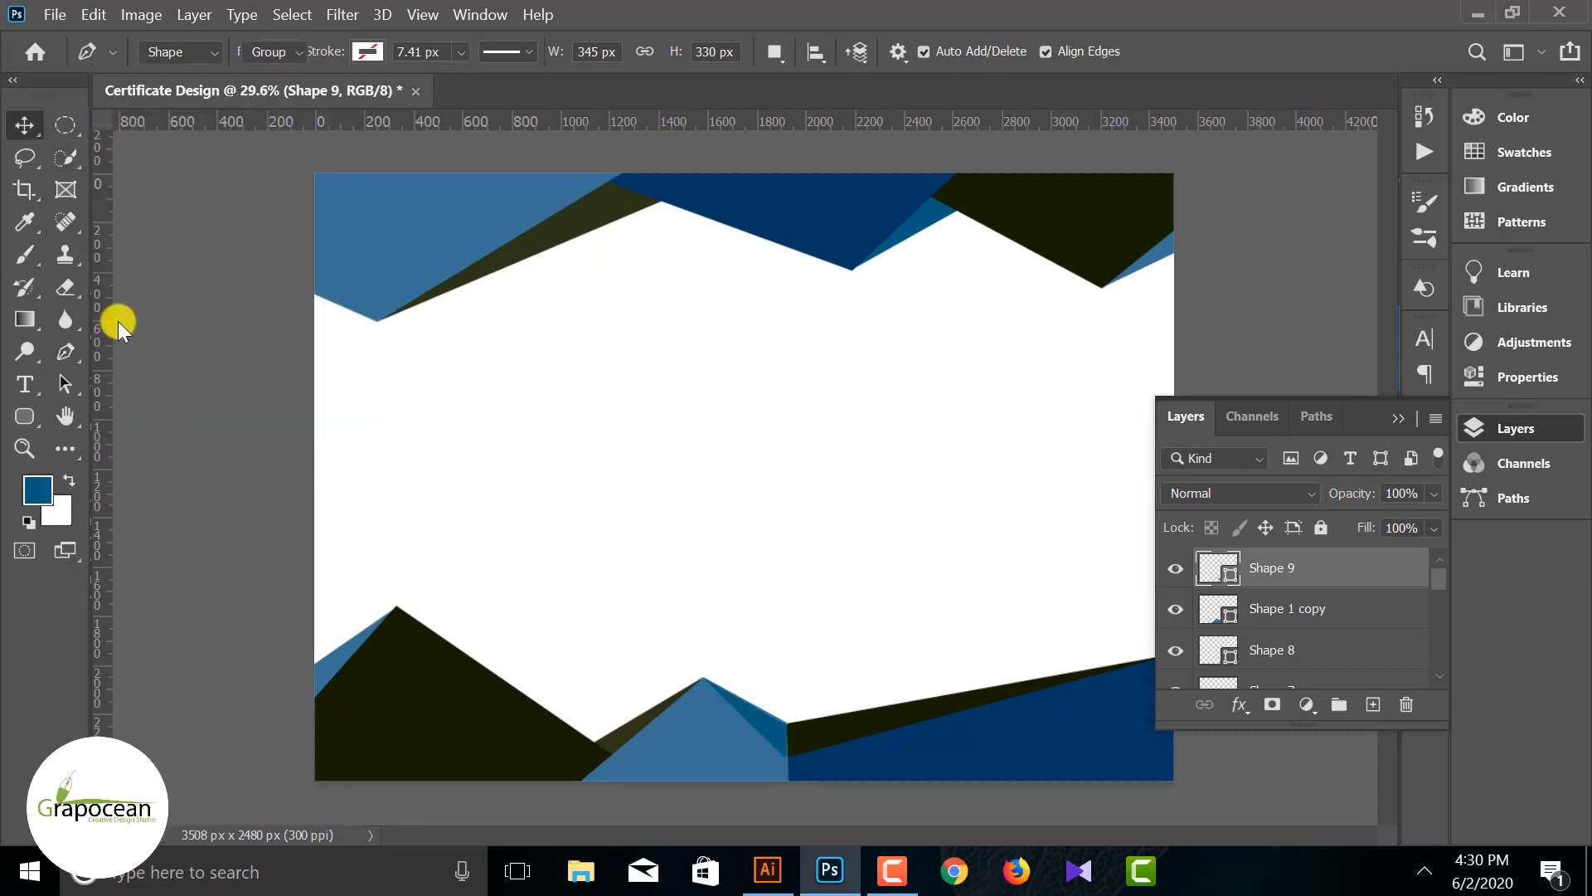
pyautogui.press('v')
pyautogui.scroll(3, 800, 694)
pyautogui.scroll(2, 751, 635)
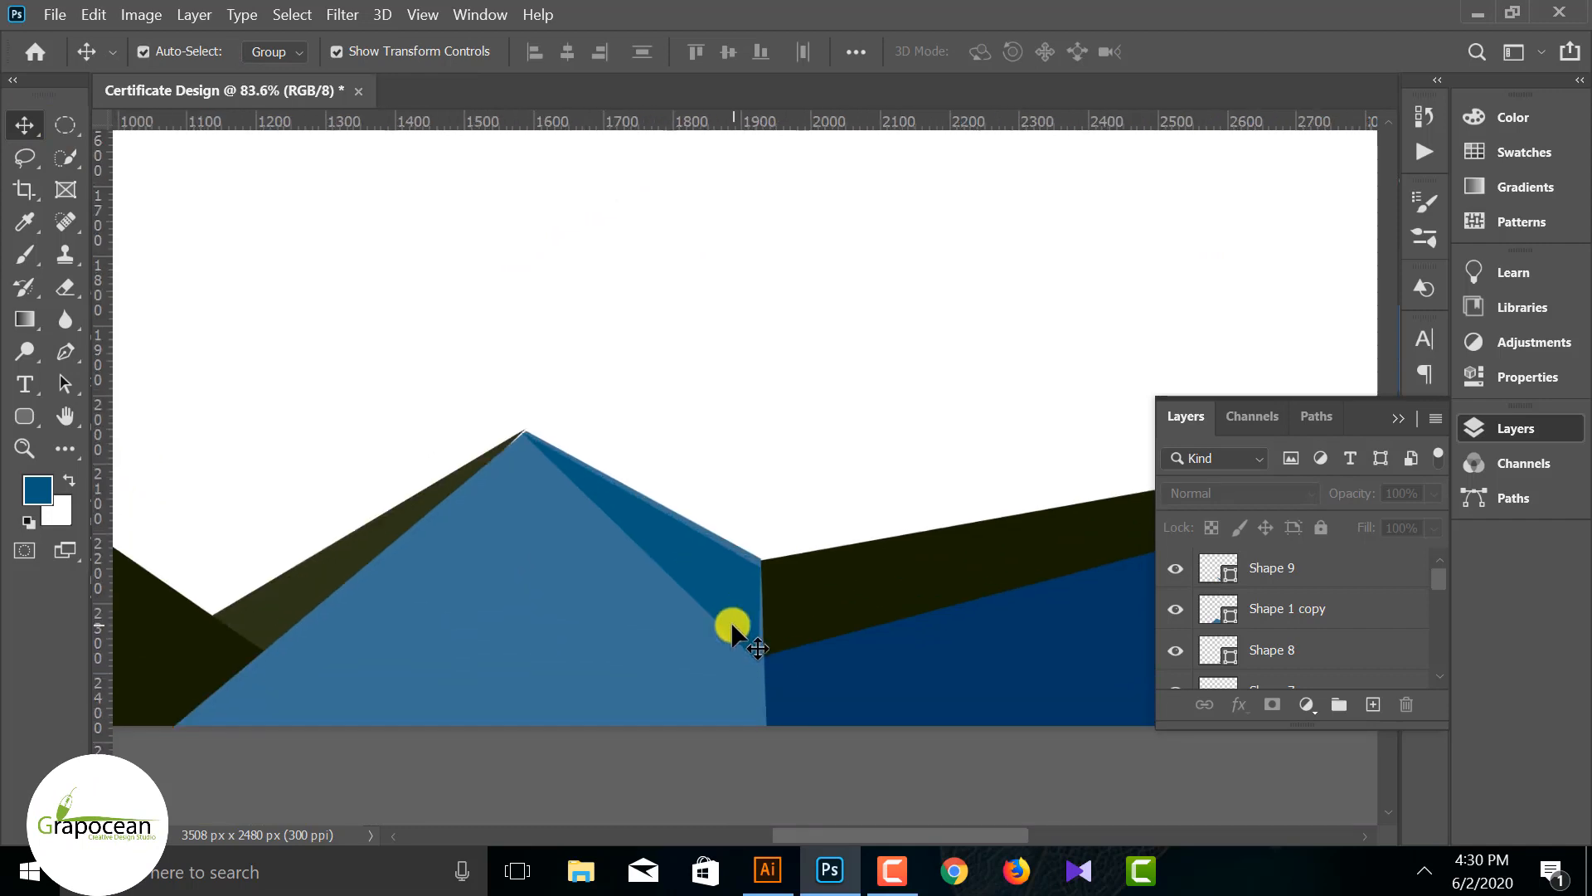
pyautogui.moveTo(732, 624)
pyautogui.mouseDown()
pyautogui.moveTo(740, 609)
pyautogui.moveTo(741, 632)
pyautogui.mouseUp()
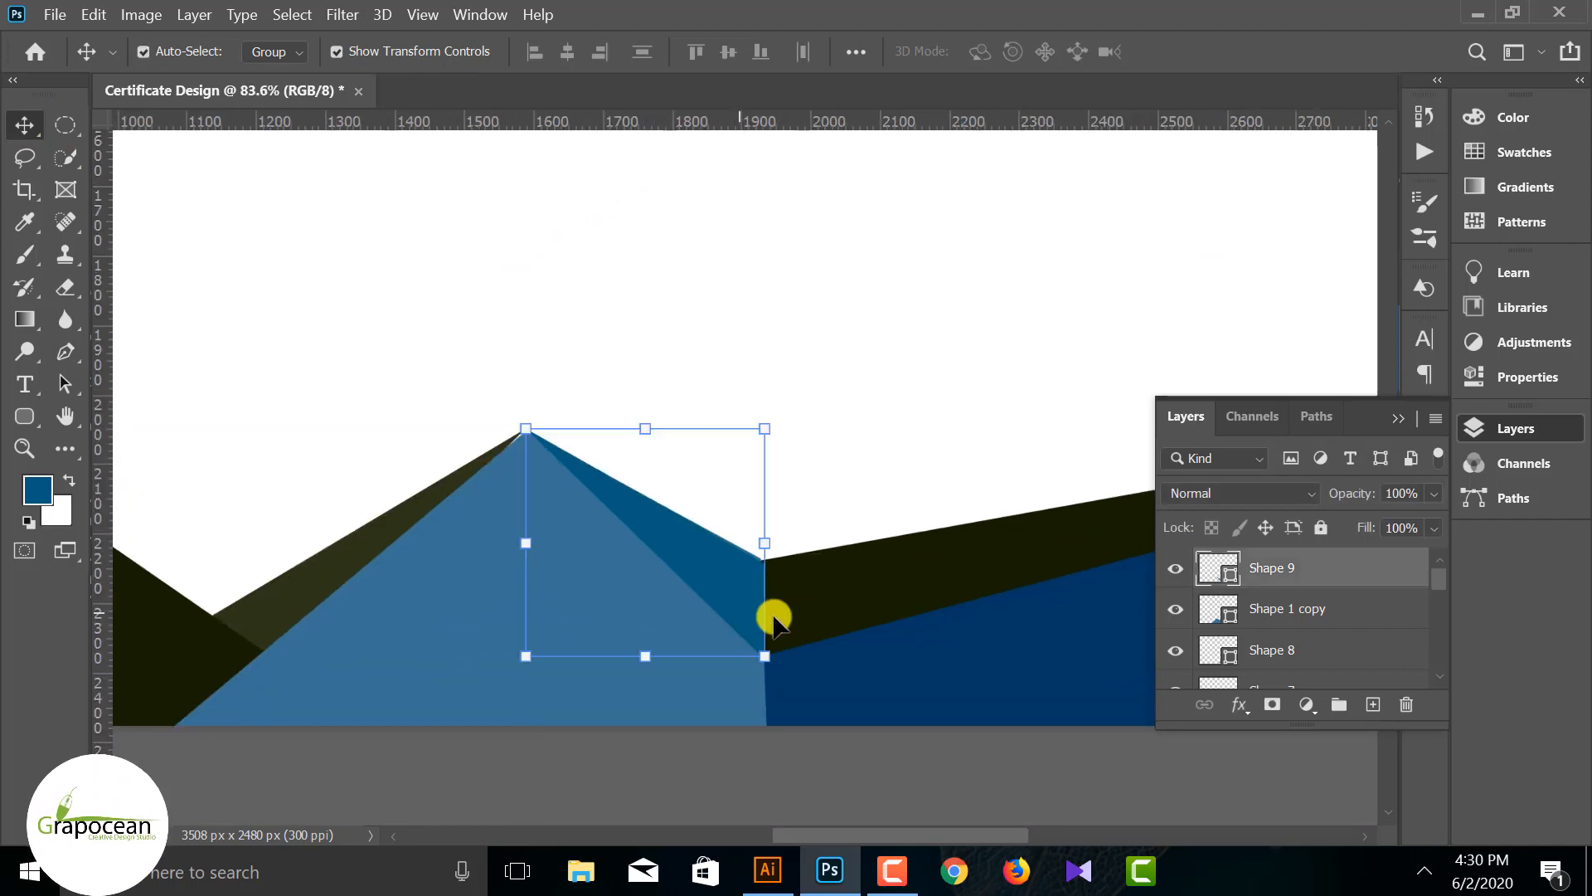
pyautogui.click(355, 430)
# Step: Move the teal blue triangle's upper right anchor point onto the near-black wedge's corner
pyautogui.scroll(2, 774, 589)
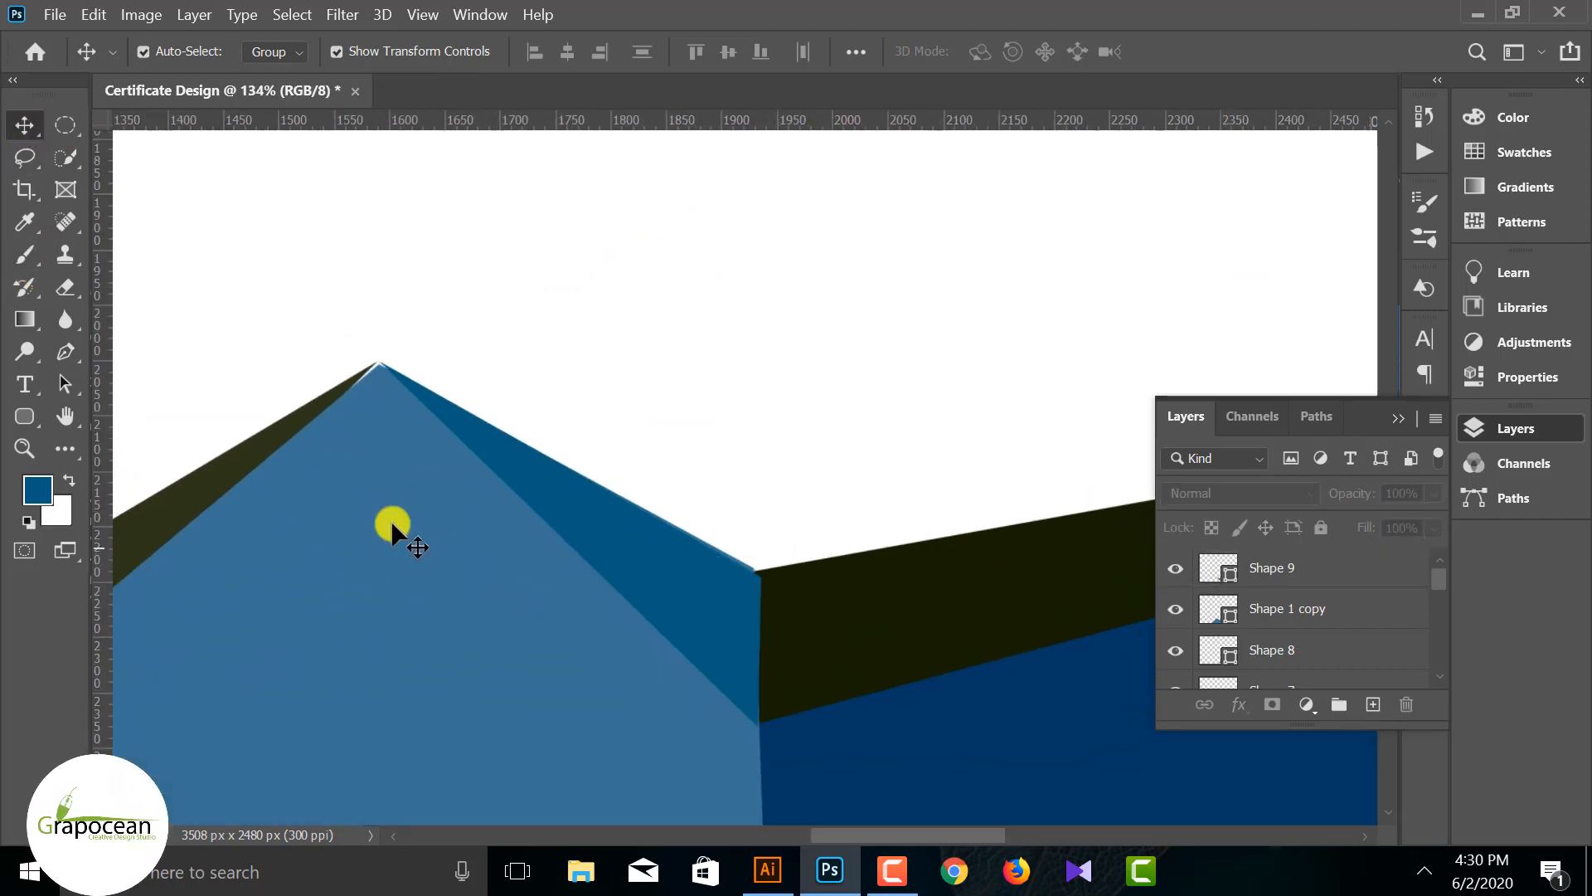
pyautogui.click(68, 352)
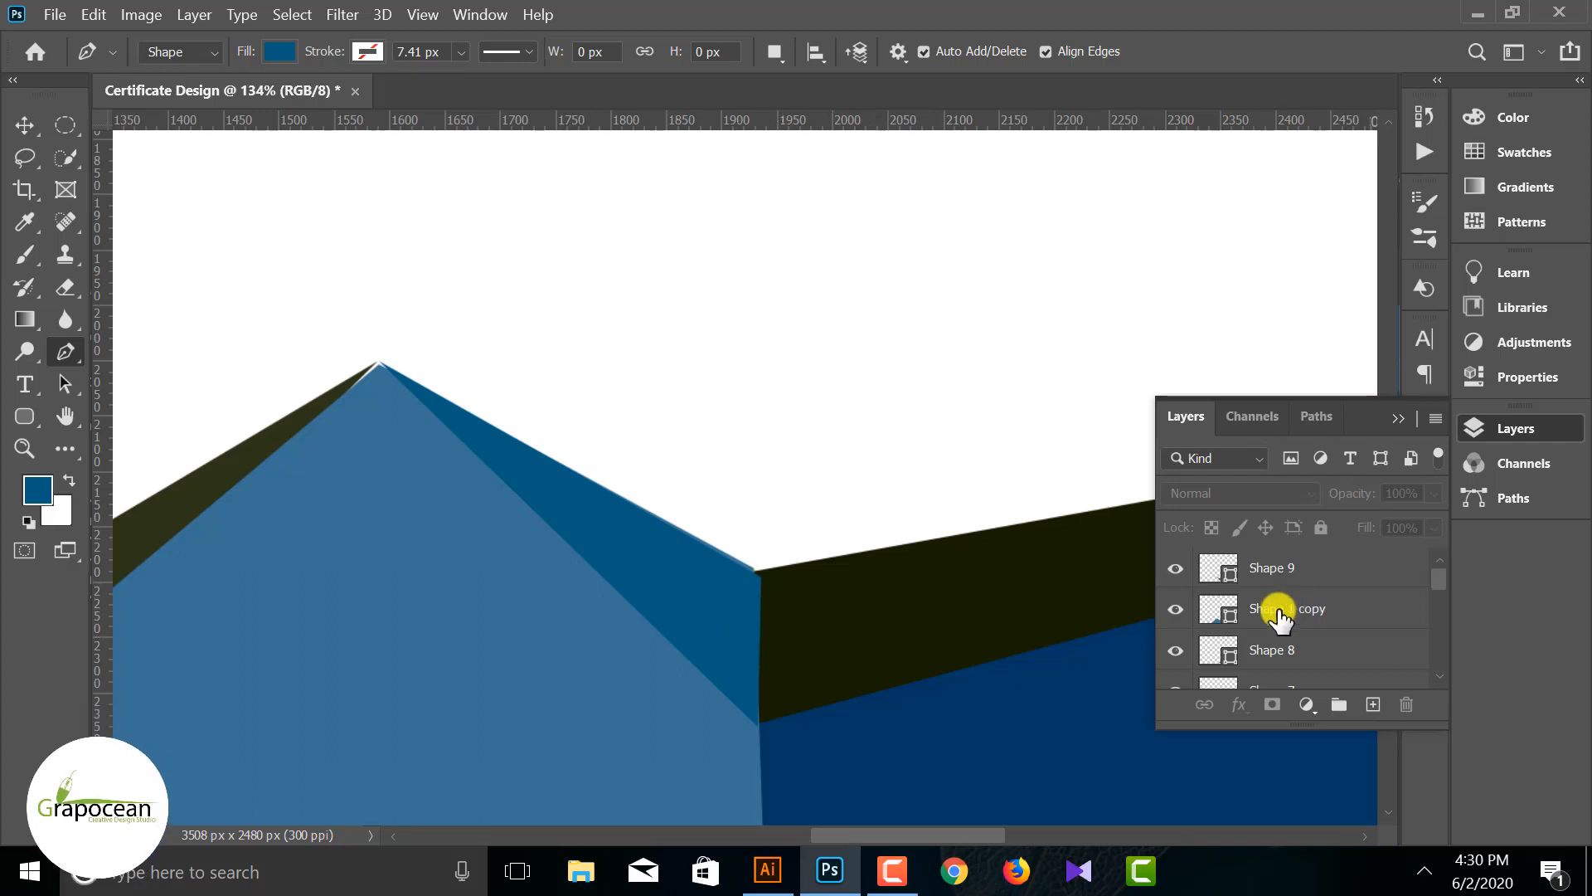
pyautogui.click(1176, 568)
pyautogui.click(1176, 568)
pyautogui.click(1260, 571)
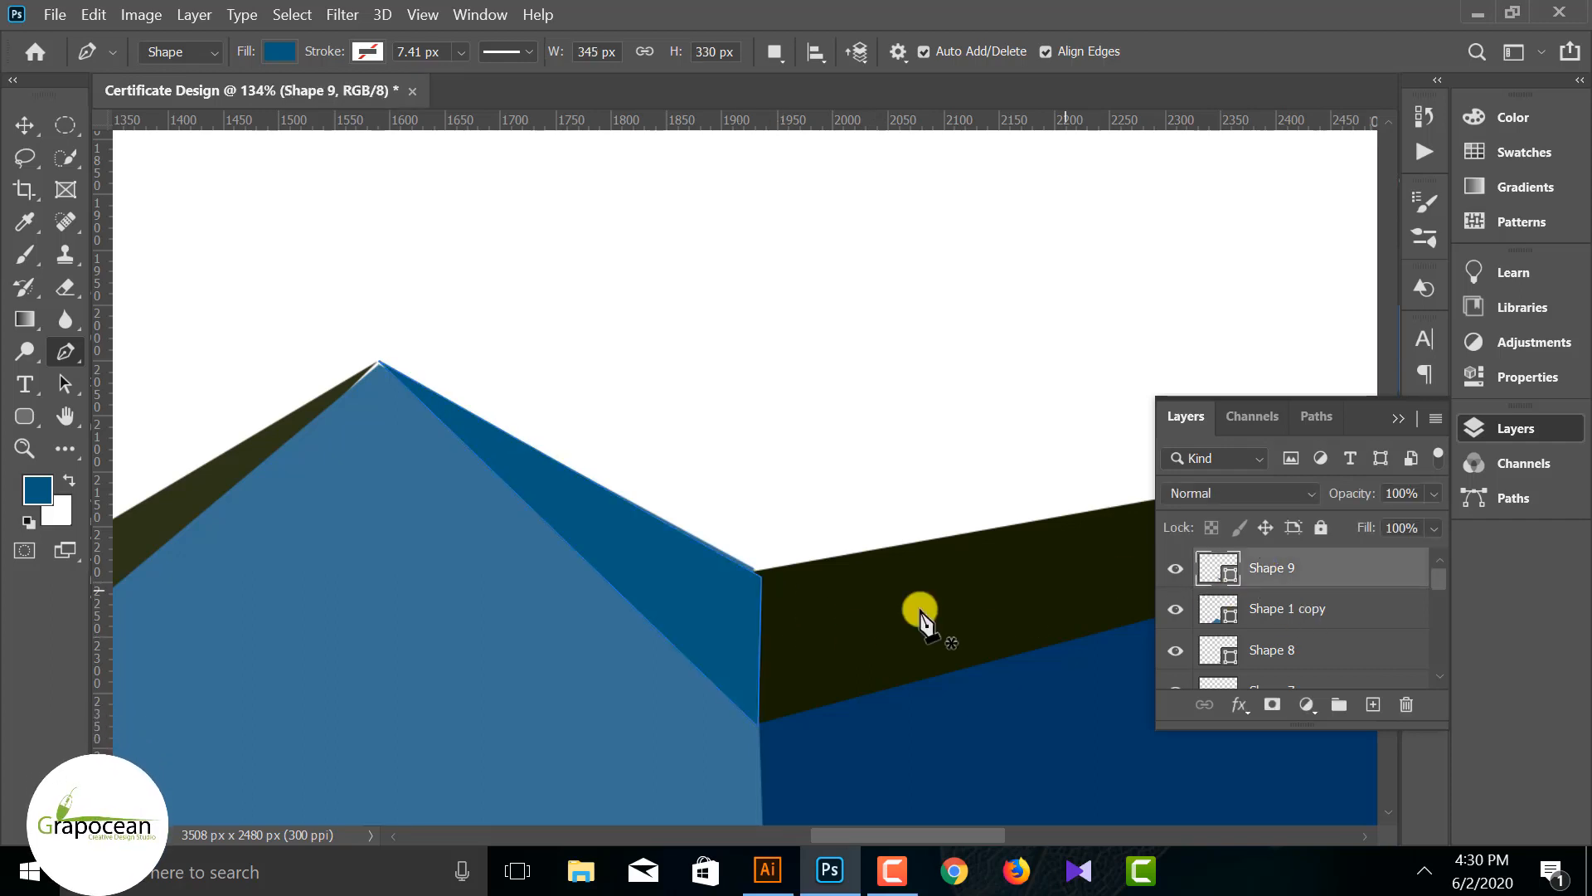
pyautogui.keyDown('ctrl'); pyautogui.click(757, 570); pyautogui.keyUp('ctrl')
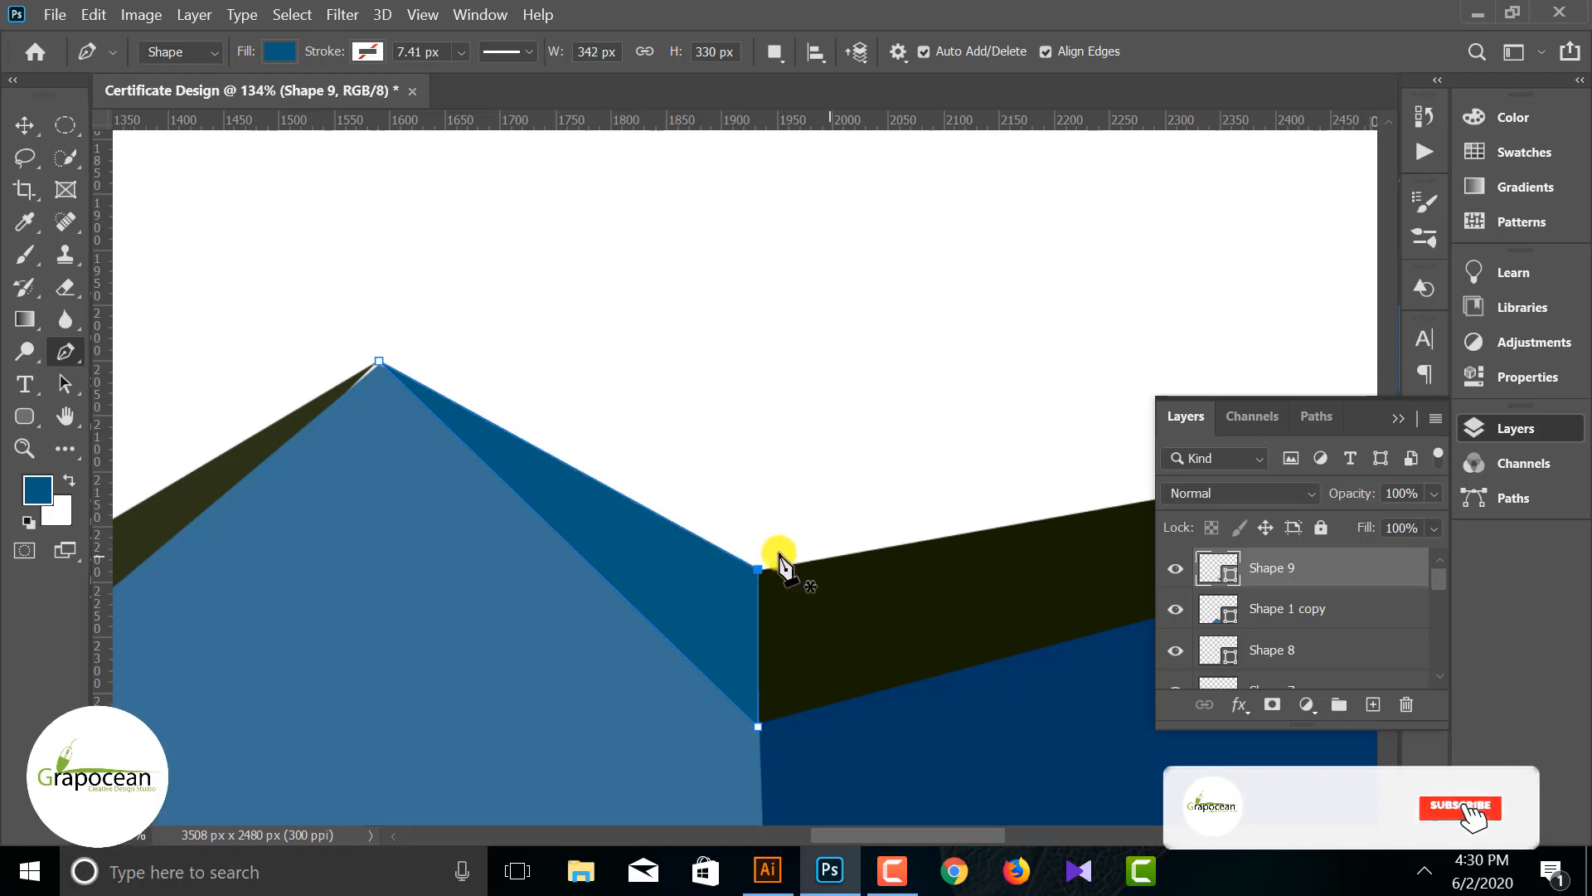
pyautogui.click(21, 122)
# Step: Adjust the top anchor point of the small near-black triangle beside the bottom light blue shape to close the gap at the peak
pyautogui.click(296, 411)
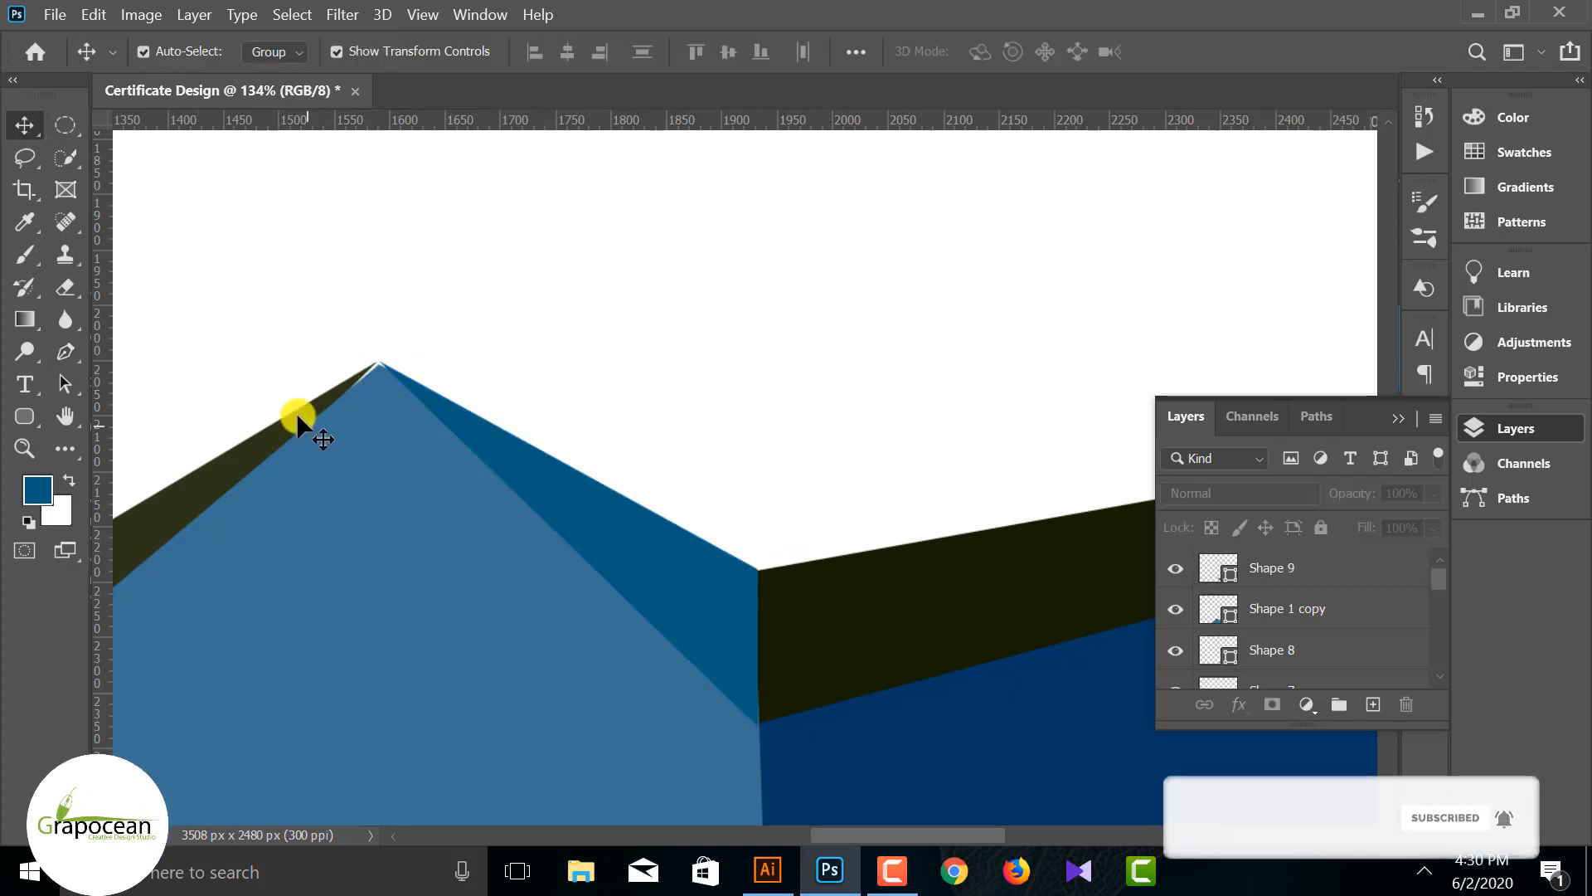
pyautogui.click(63, 349)
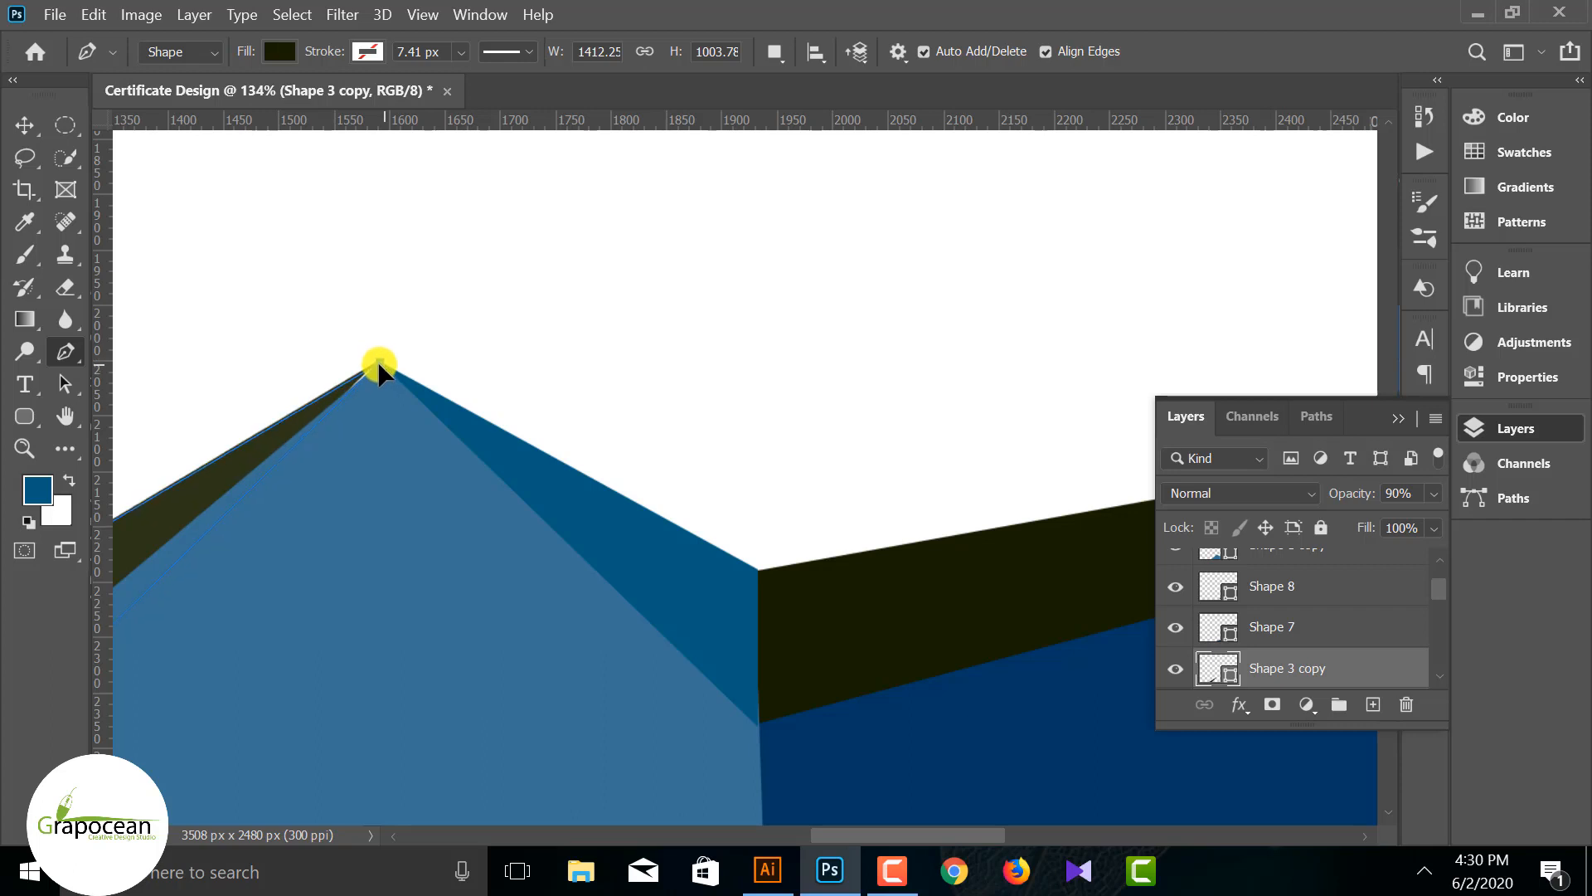
pyautogui.keyDown('ctrl'); pyautogui.click(379, 363); pyautogui.keyUp('ctrl')
pyautogui.click(24, 123)
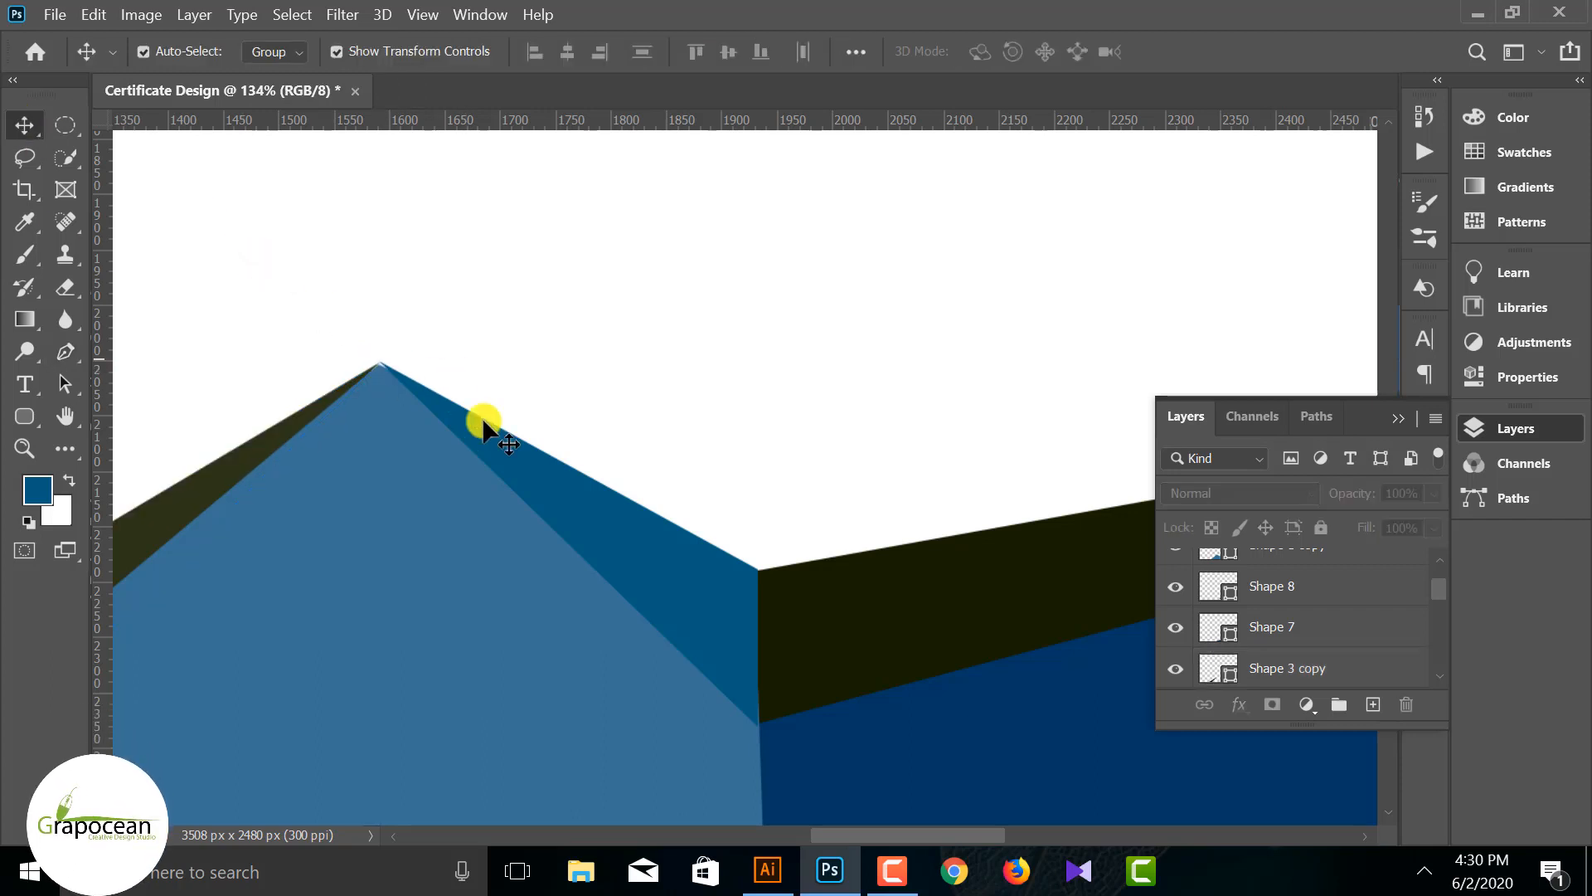
# Step: Move the teal blue triangle's top anchor point slightly left onto the light blue shape's peak to cover the remaining gap
pyautogui.scroll(5, 366, 366)
pyautogui.click(357, 408)
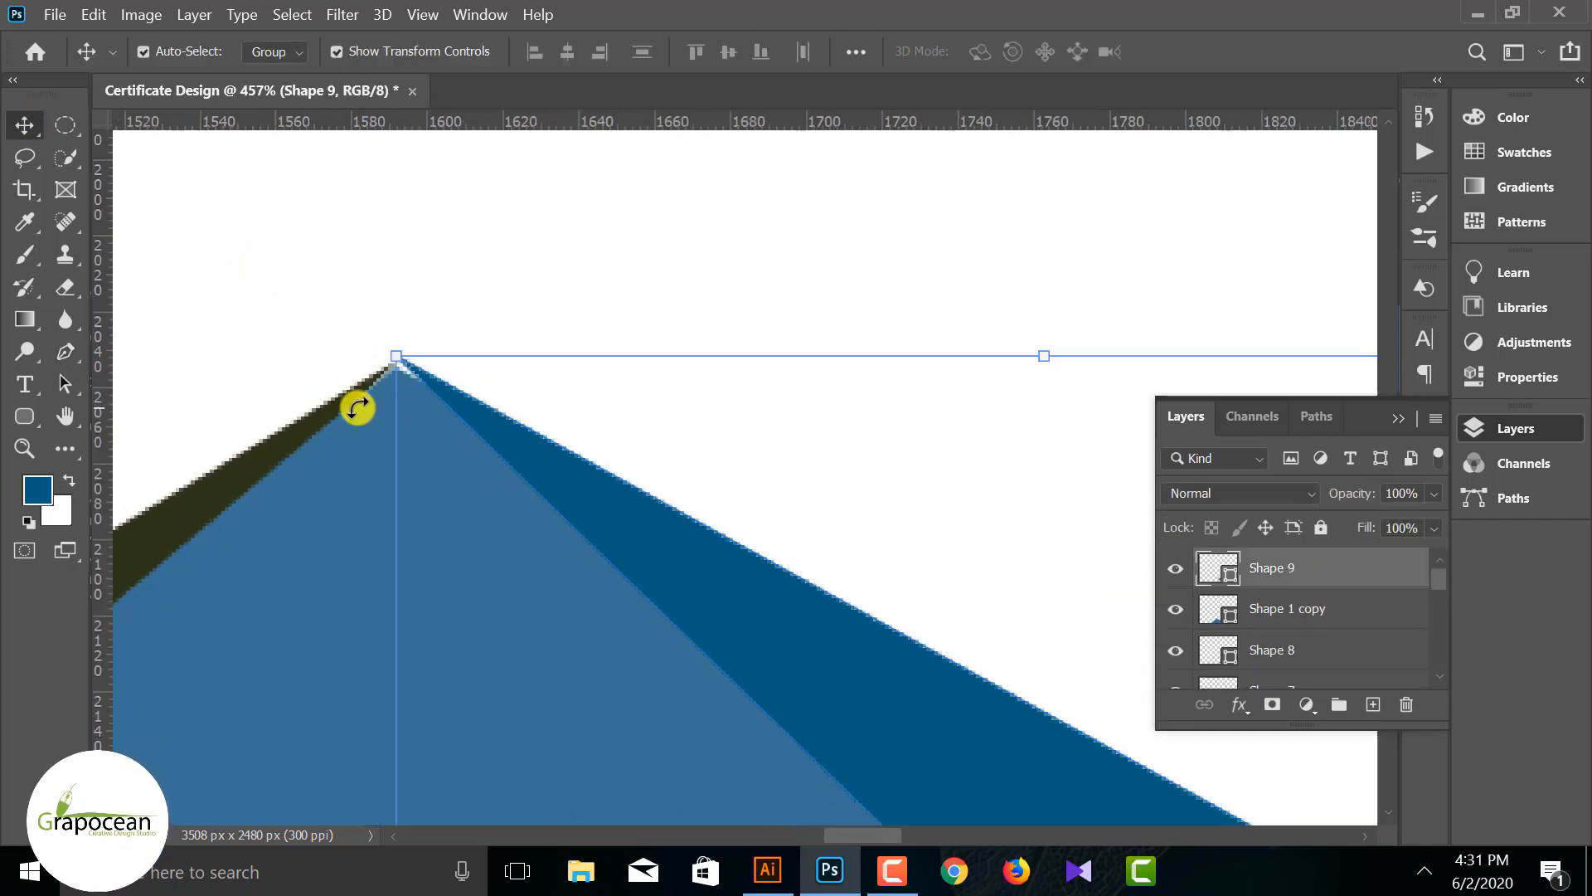
pyautogui.click(66, 359)
pyautogui.moveTo(399, 360); pyautogui.dragTo(390, 366)
pyautogui.click(24, 126)
pyautogui.scroll(-10, 526, 456)
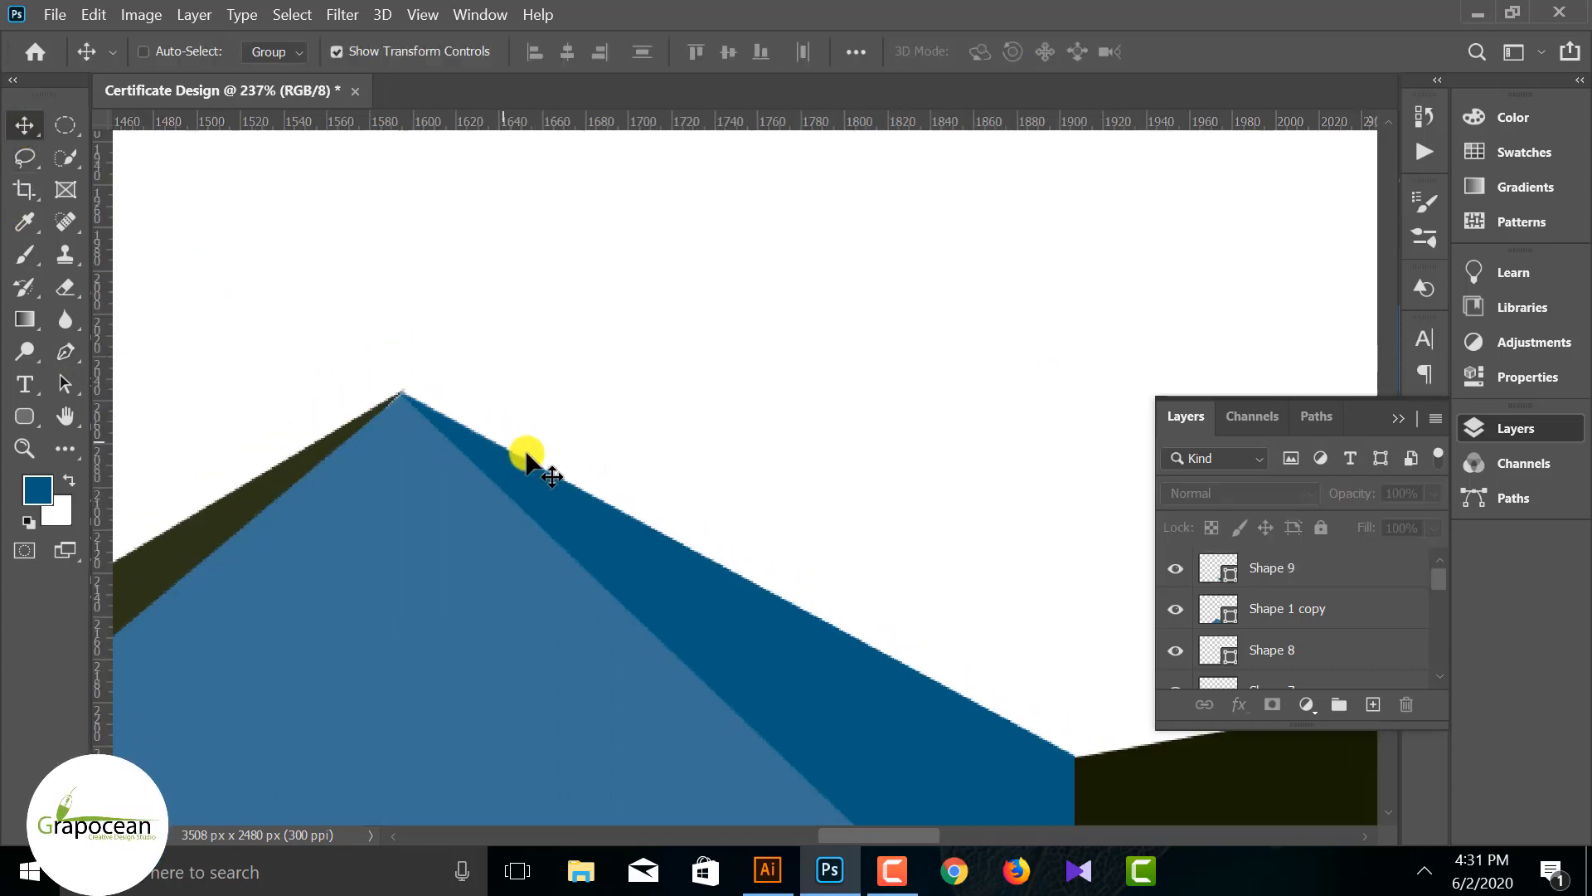
# Step: Group all the header and bottom border shapes, and delete the empty layer beneath the group
pyautogui.scroll(-3, 620, 688)
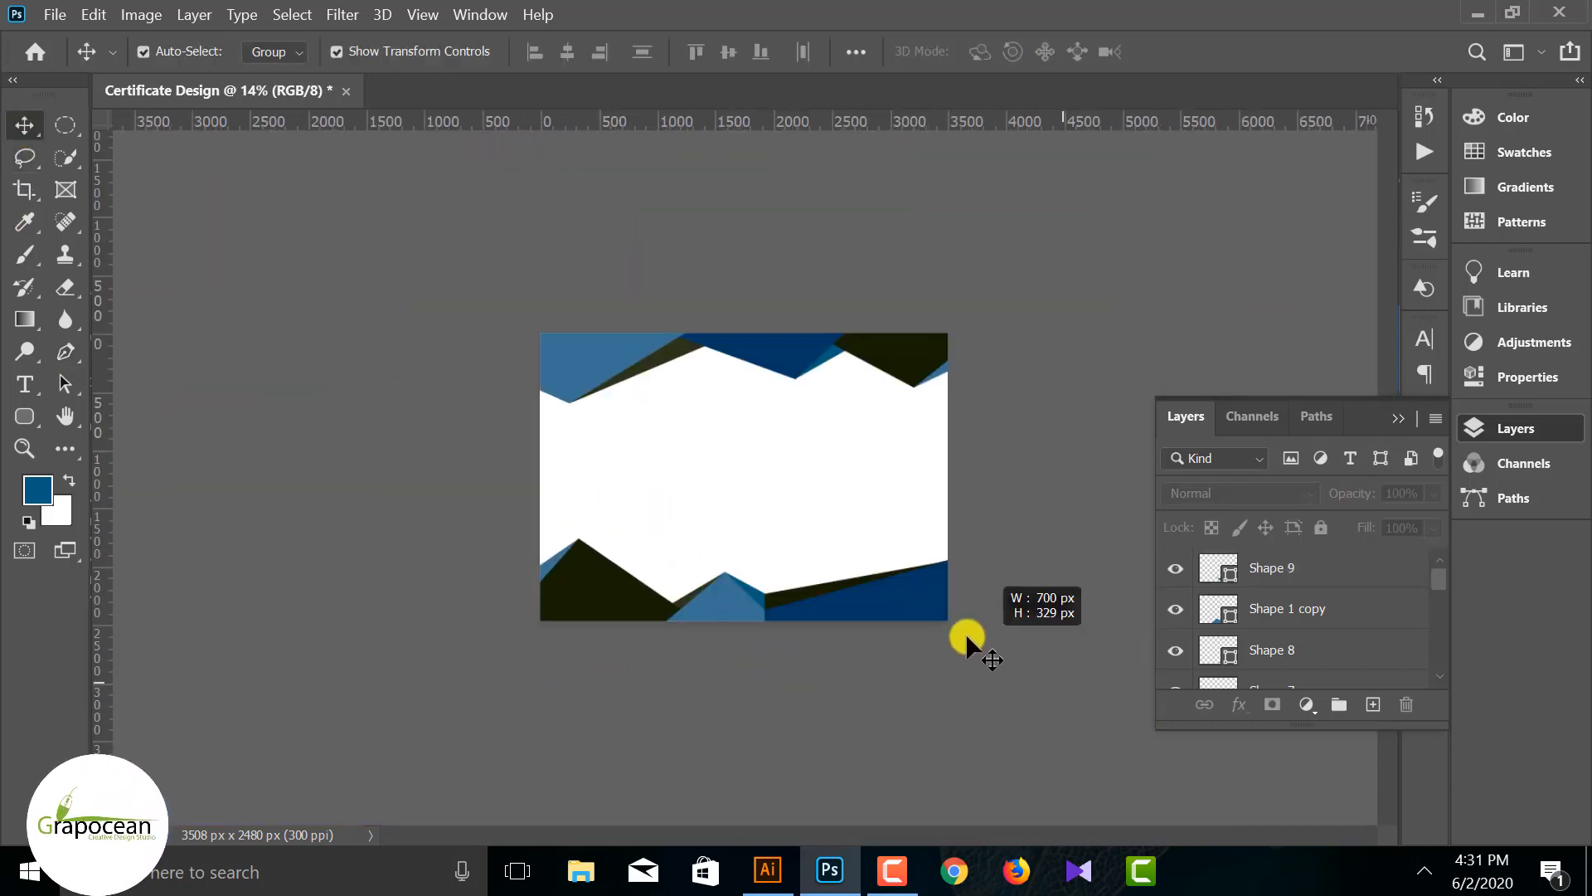
pyautogui.moveTo(965, 634); pyautogui.dragTo(420, 310)
pyautogui.hotkey('ctrl', 'g')
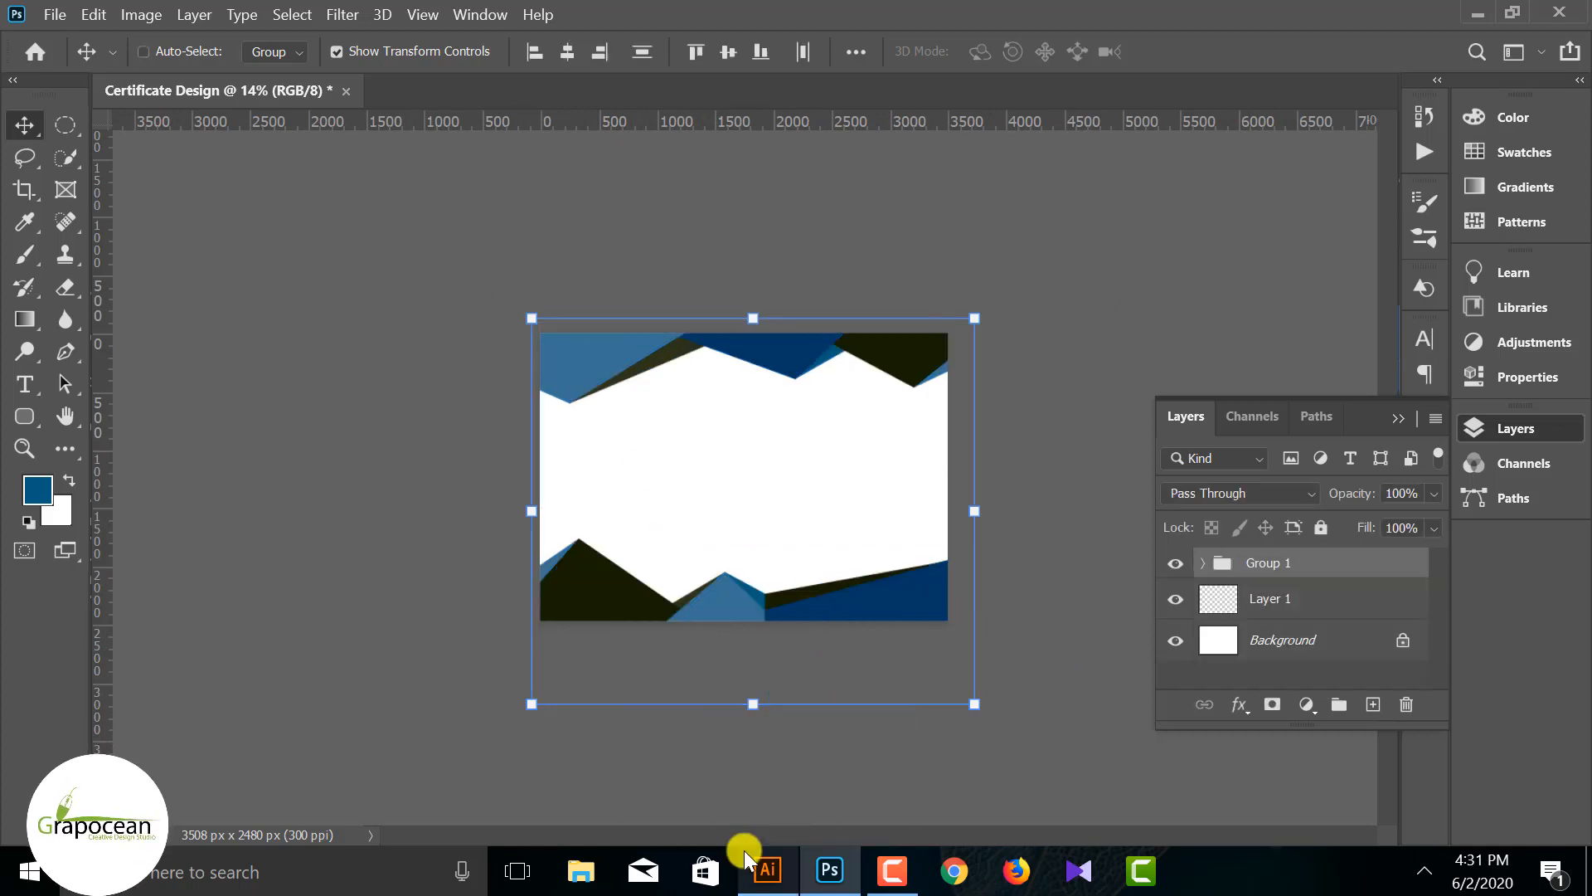
pyautogui.click(1173, 563)
pyautogui.click(1173, 563)
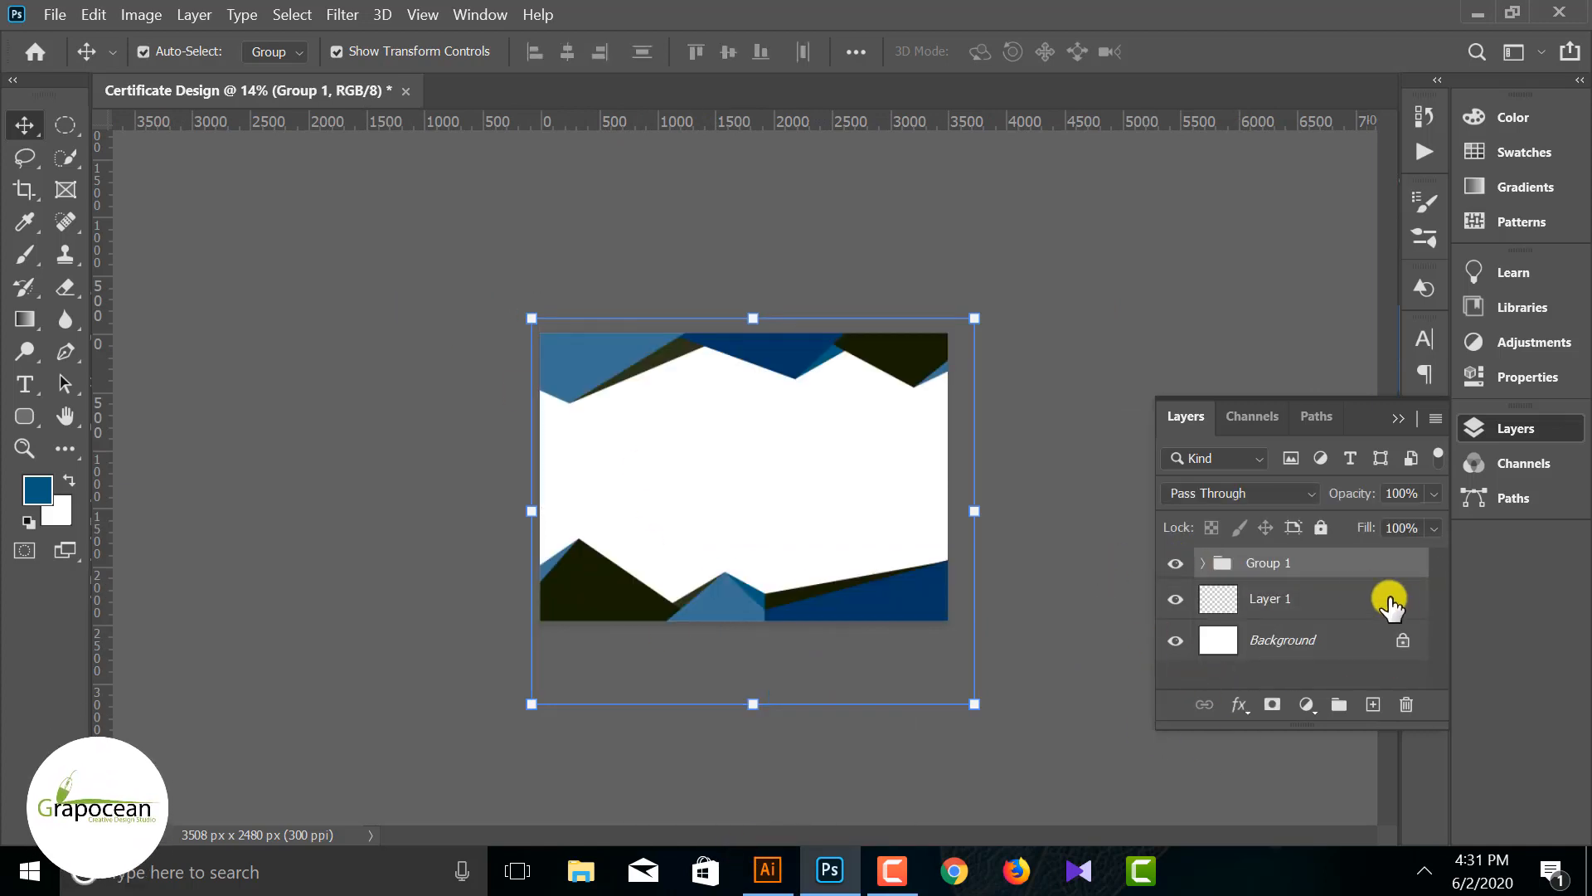
pyautogui.click(1290, 614)
pyautogui.press('Delete')
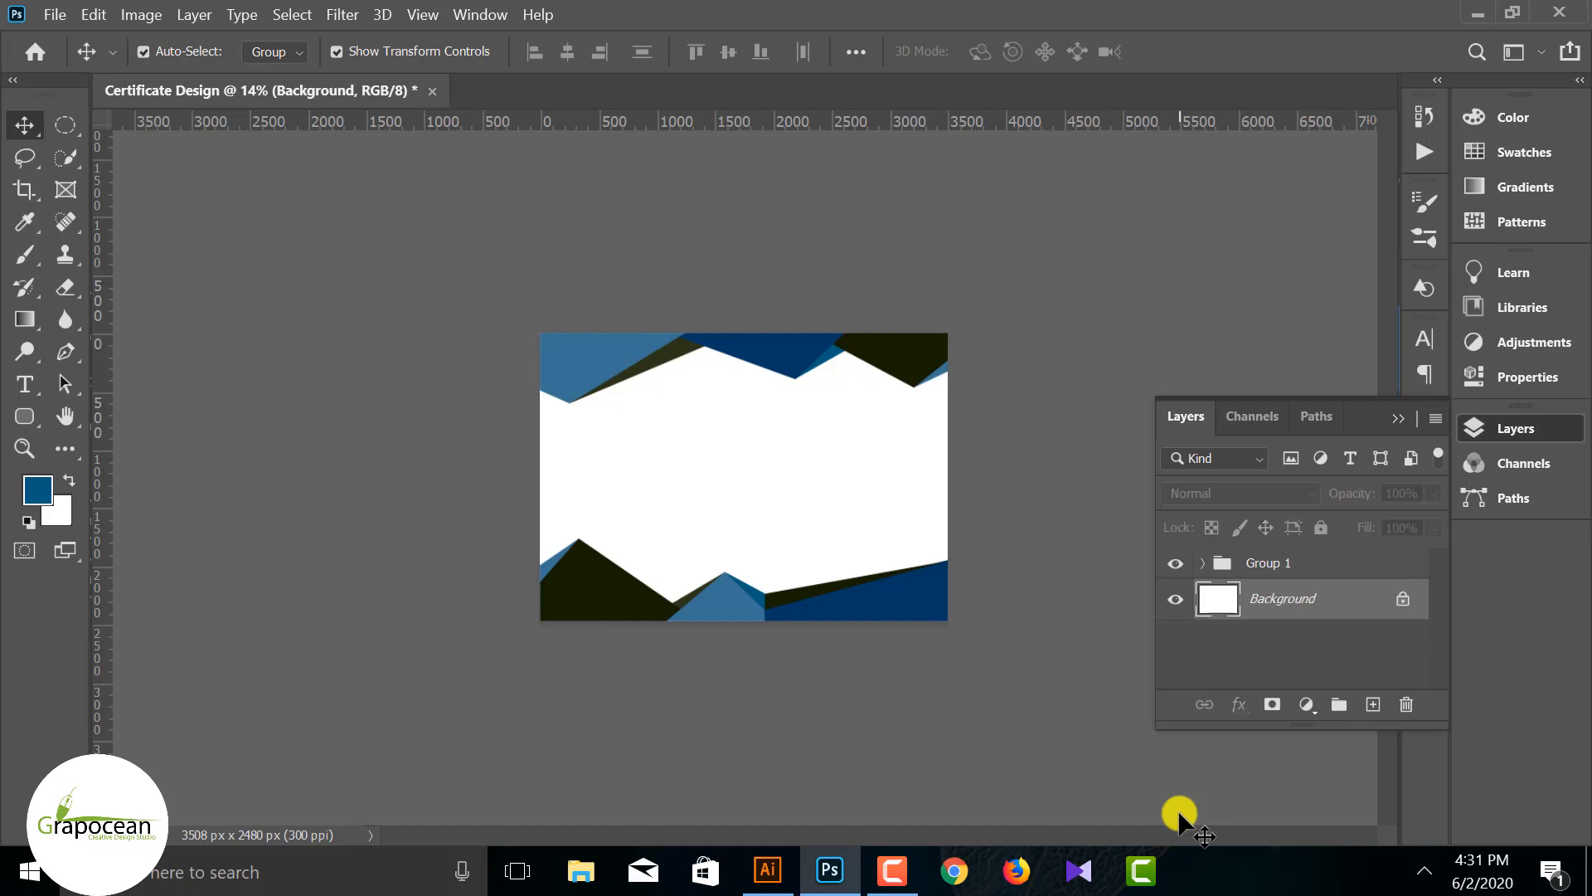
# Step: Add a new layer above the group and draw a white rectangle about 3356 by 2293 px, inset from the page edges
pyautogui.click(24, 413)
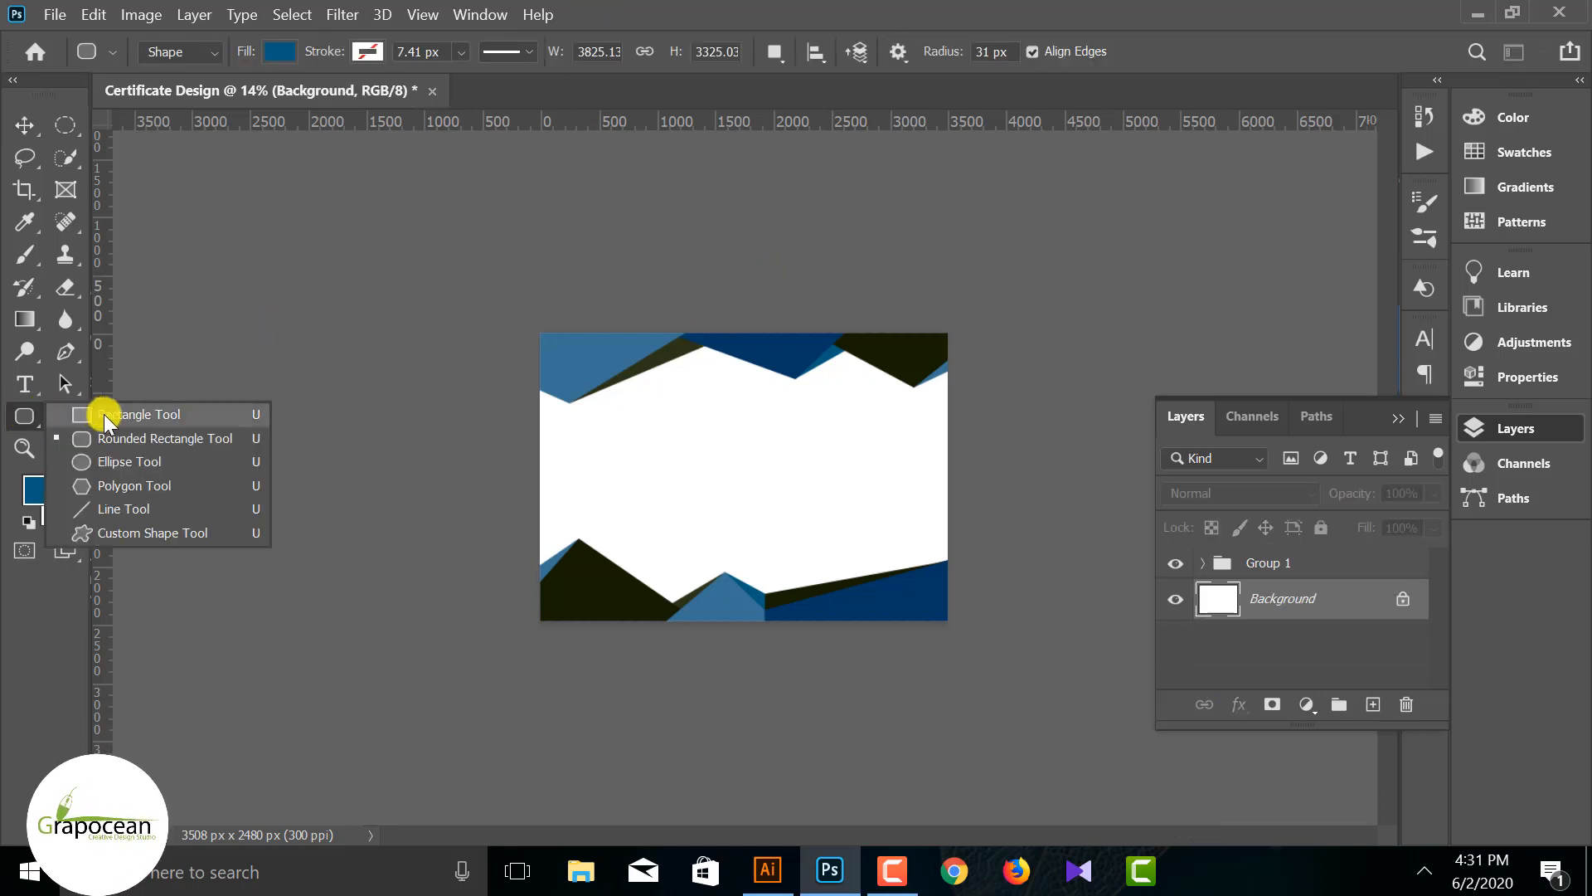
pyautogui.click(102, 414)
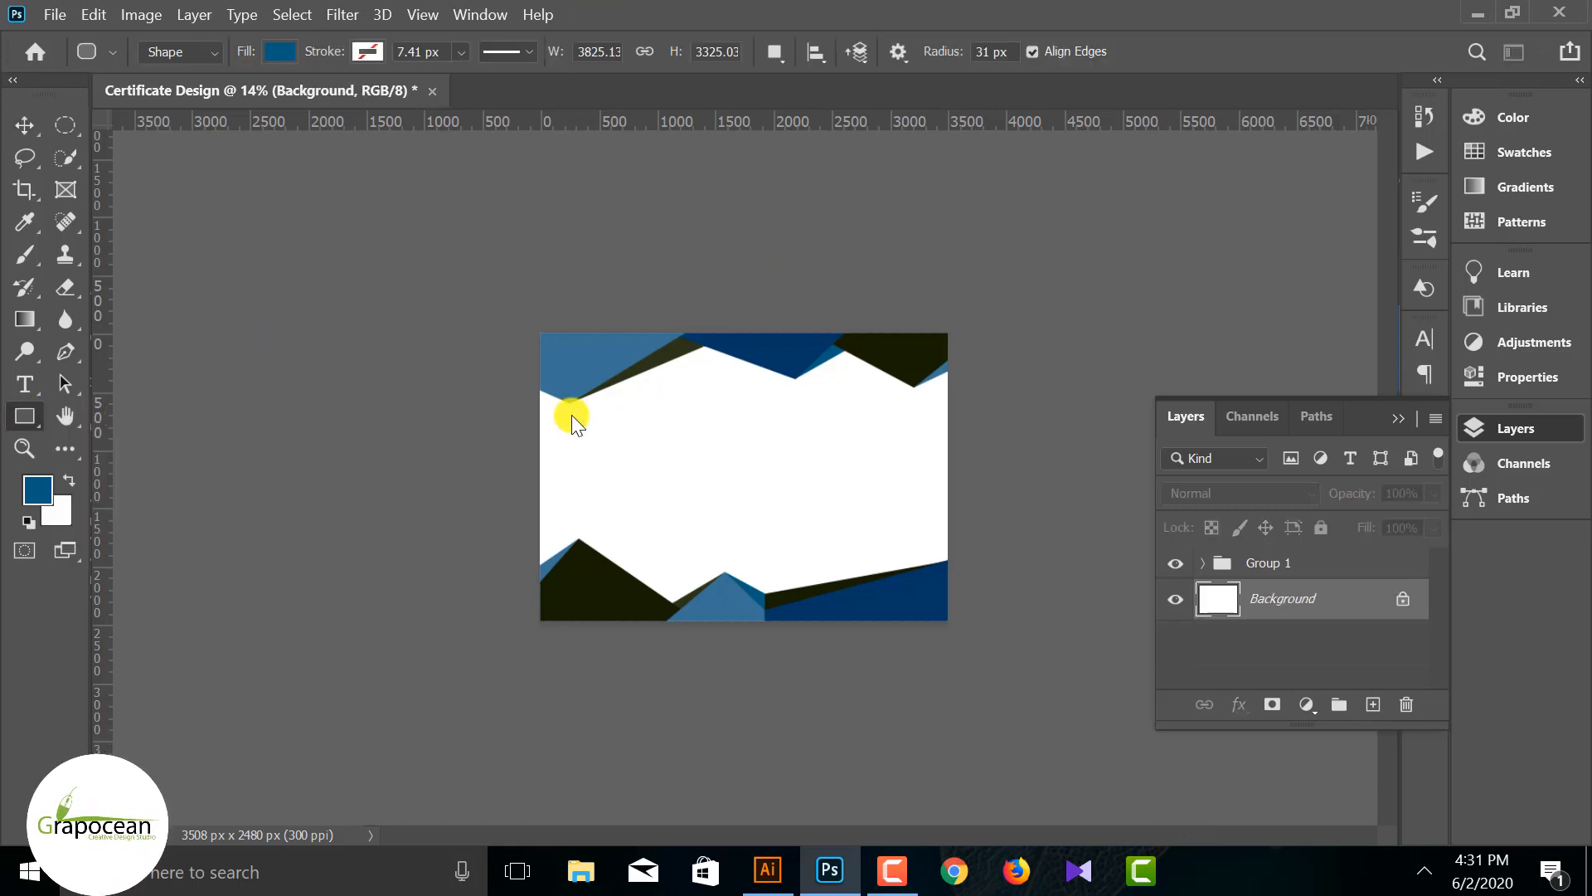
pyautogui.click(1323, 567)
pyautogui.click(1372, 704)
pyautogui.click(67, 484)
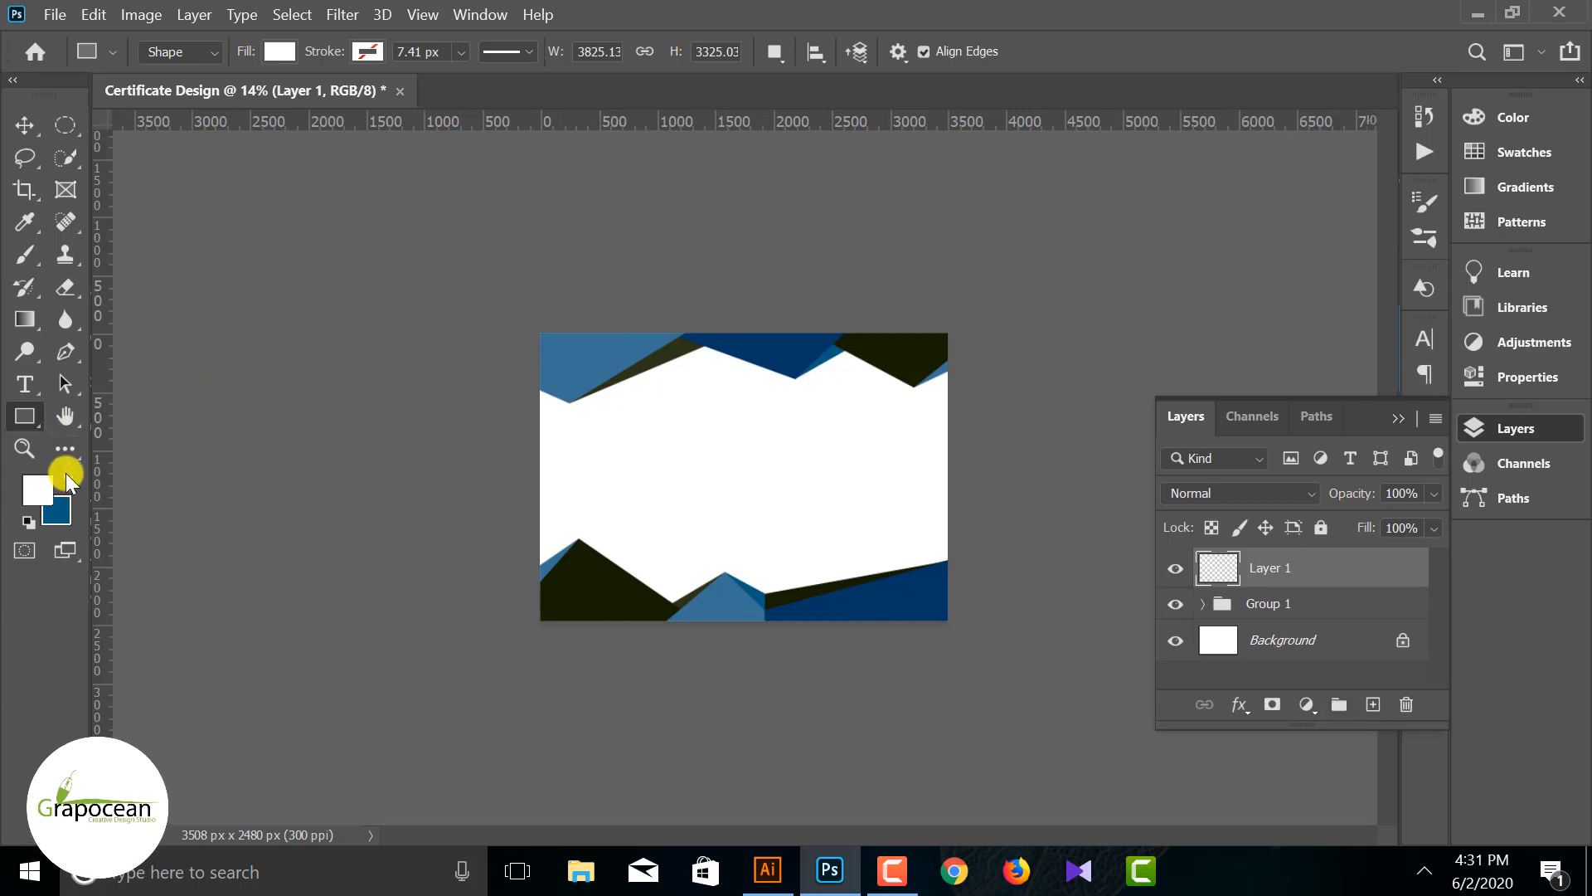
pyautogui.moveTo(553, 347); pyautogui.dragTo(940, 615)
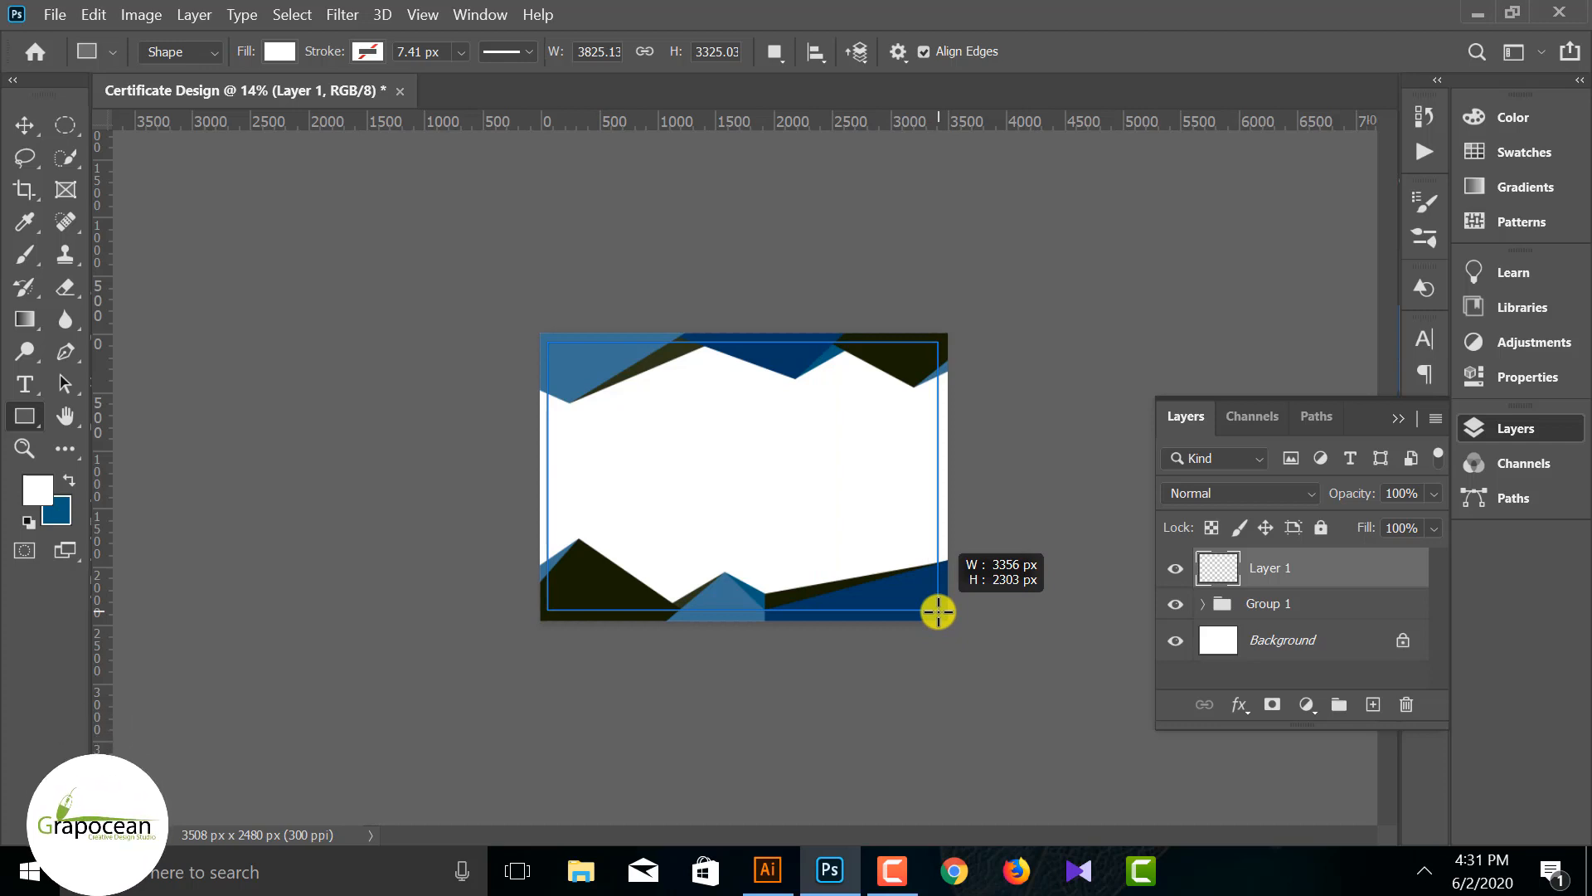
pyautogui.moveTo(940, 612); pyautogui.dragTo(938, 610)
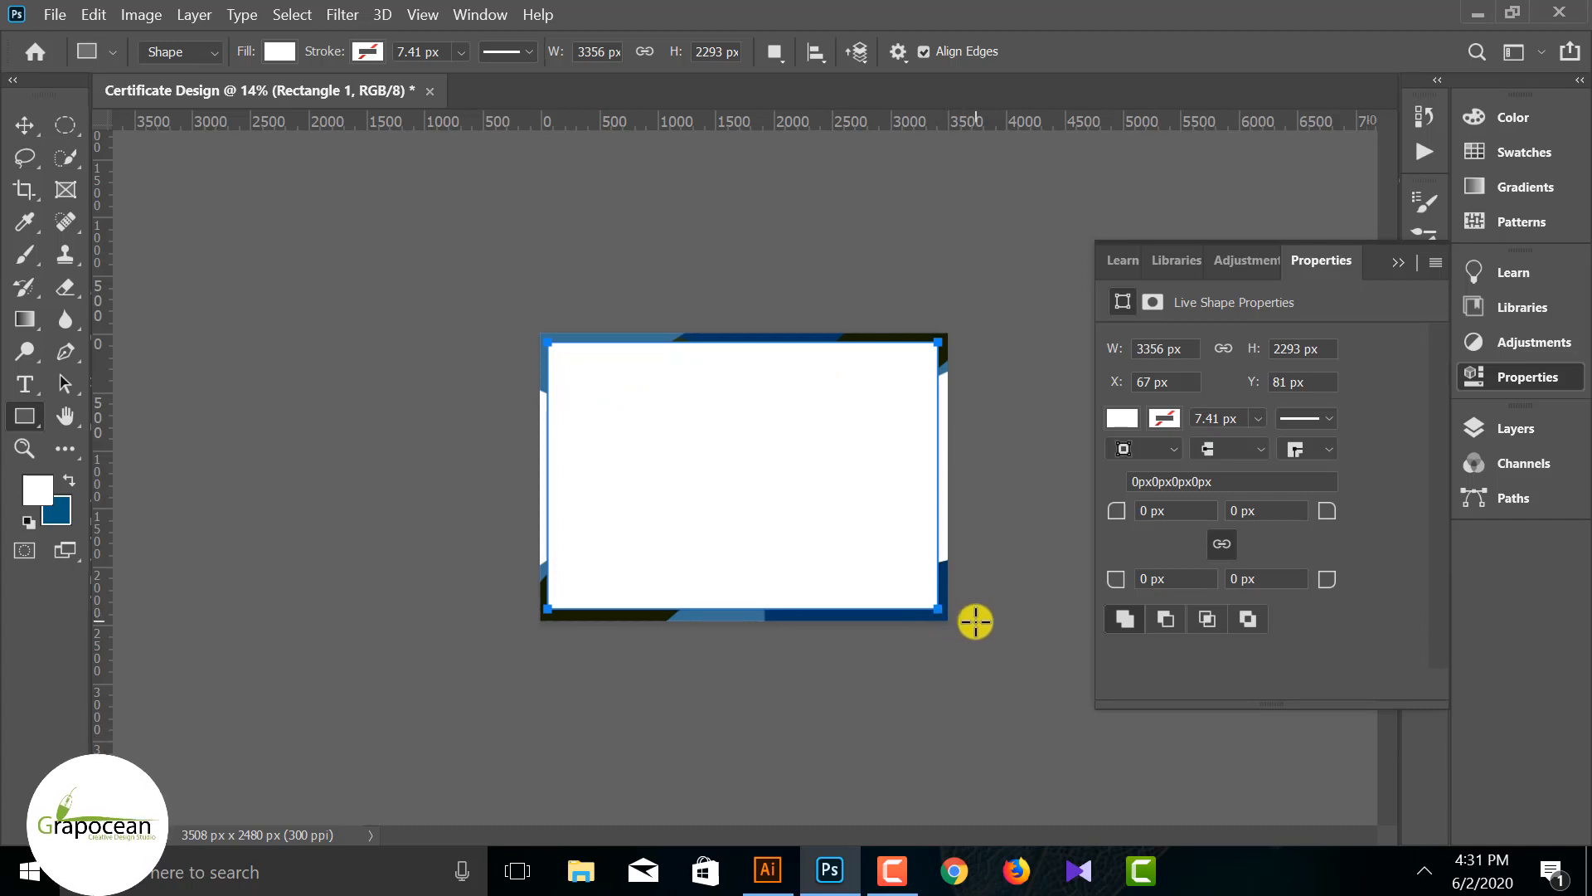
# Step: Set the white rectangle's opacity to 79% after trying 51%
pyautogui.click(1402, 262)
pyautogui.click(1498, 428)
pyautogui.moveTo(1433, 493); pyautogui.dragTo(1376, 521)
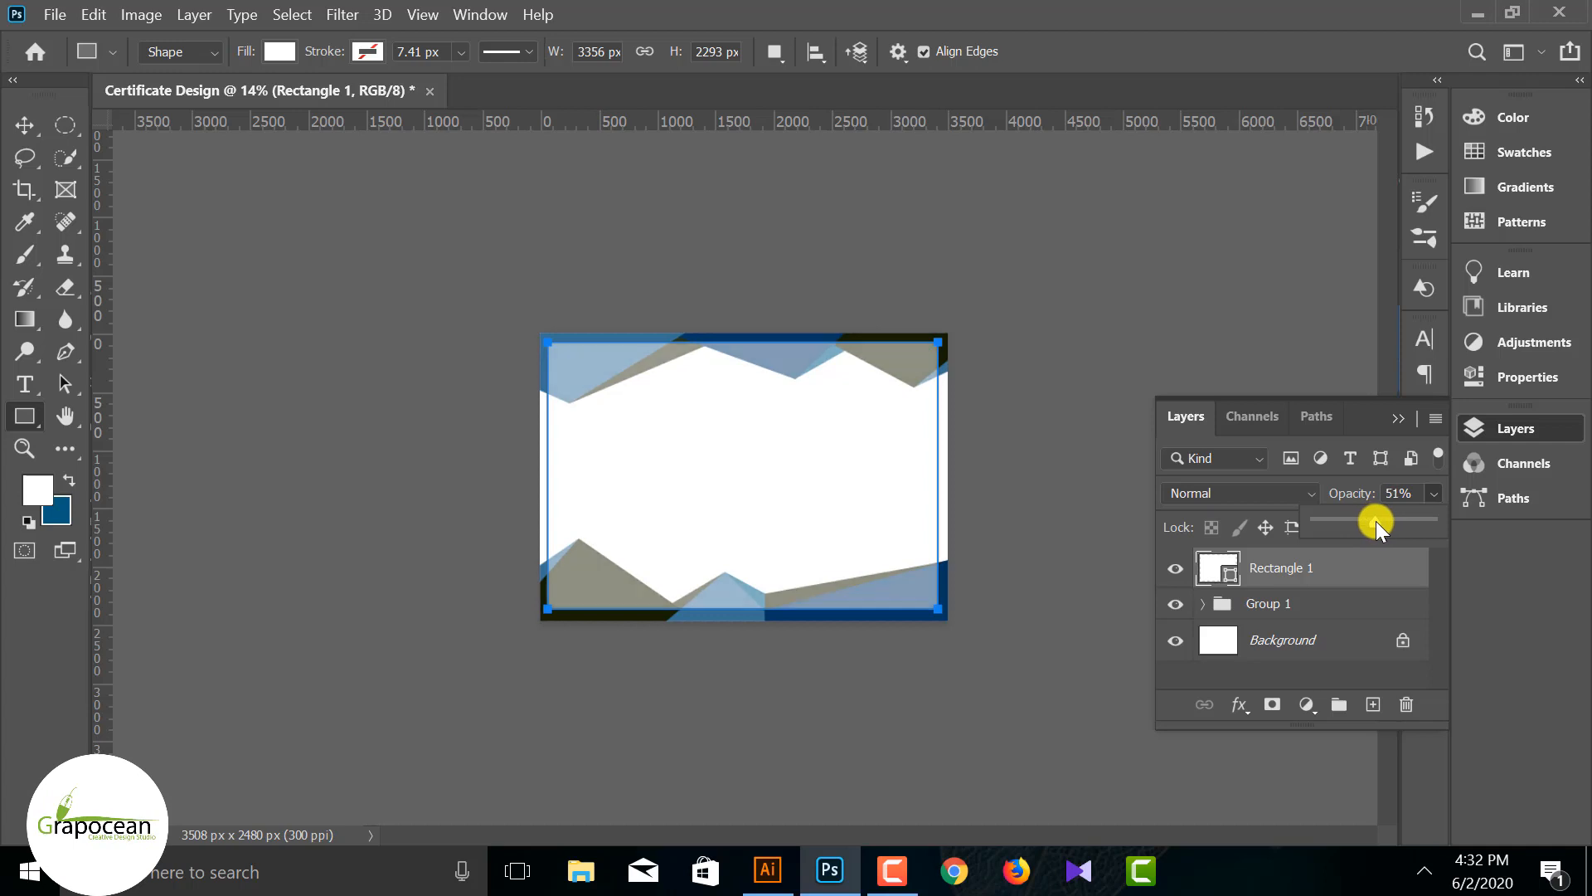
pyautogui.click(24, 125)
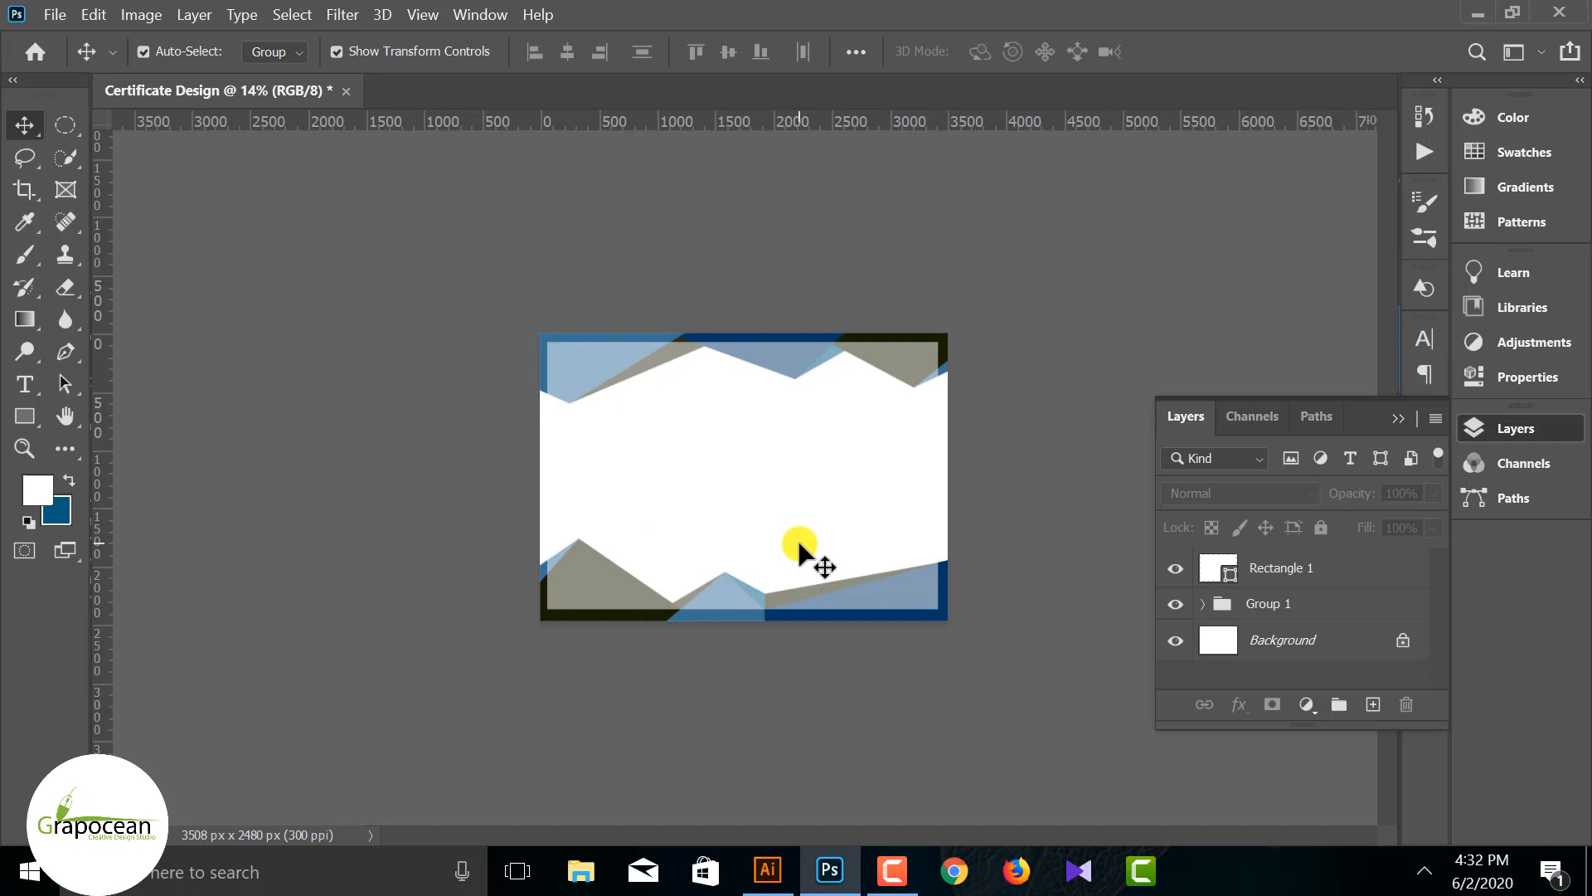
pyautogui.click(1290, 564)
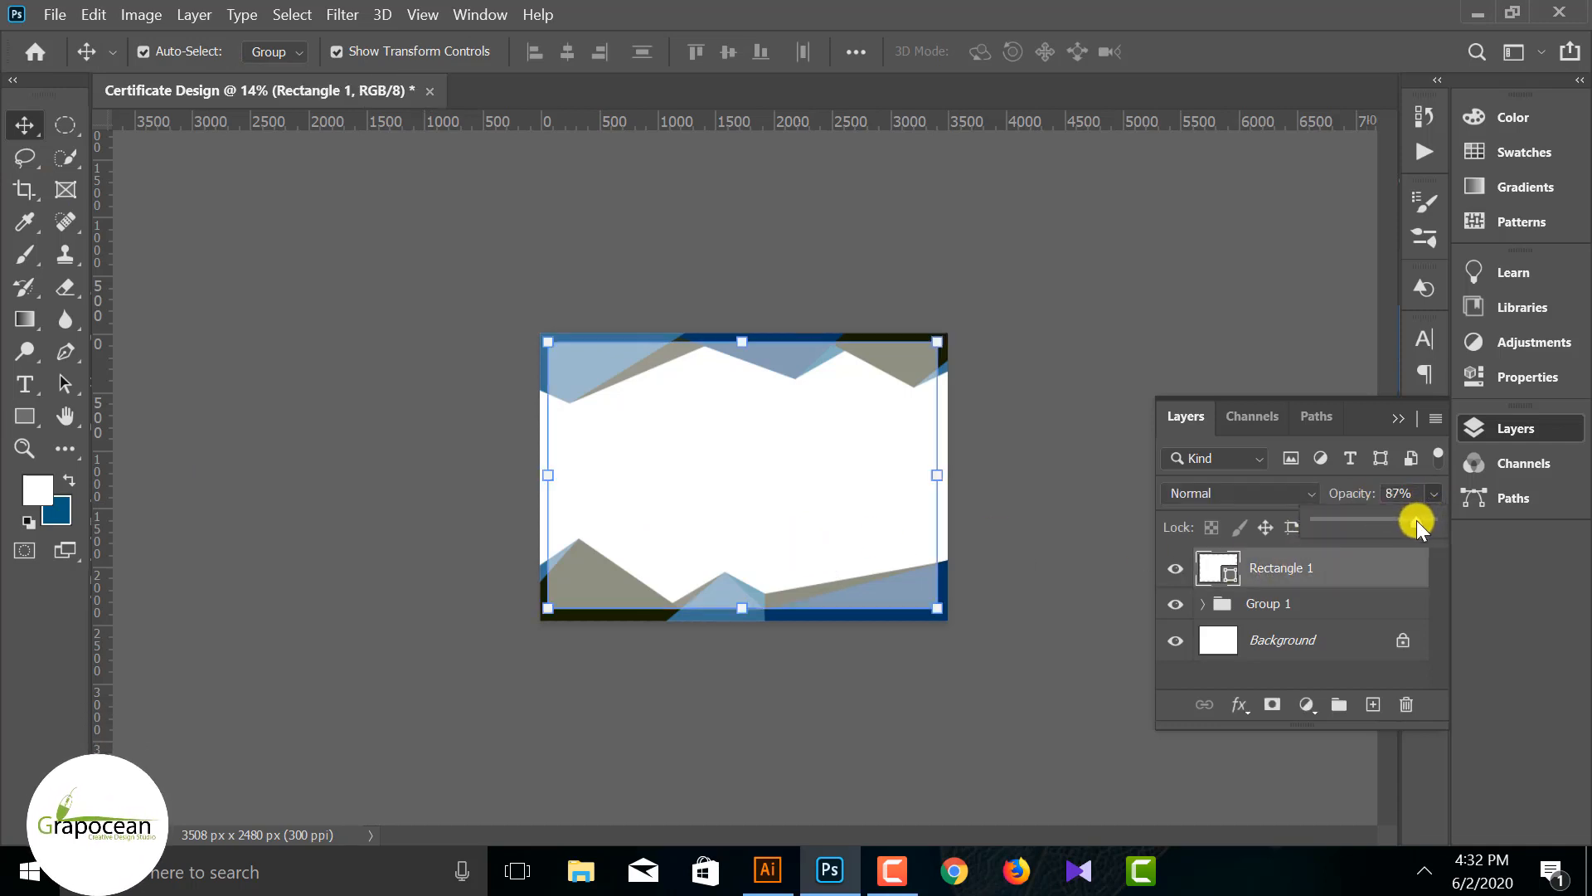
pyautogui.moveTo(1416, 520); pyautogui.dragTo(1411, 517)
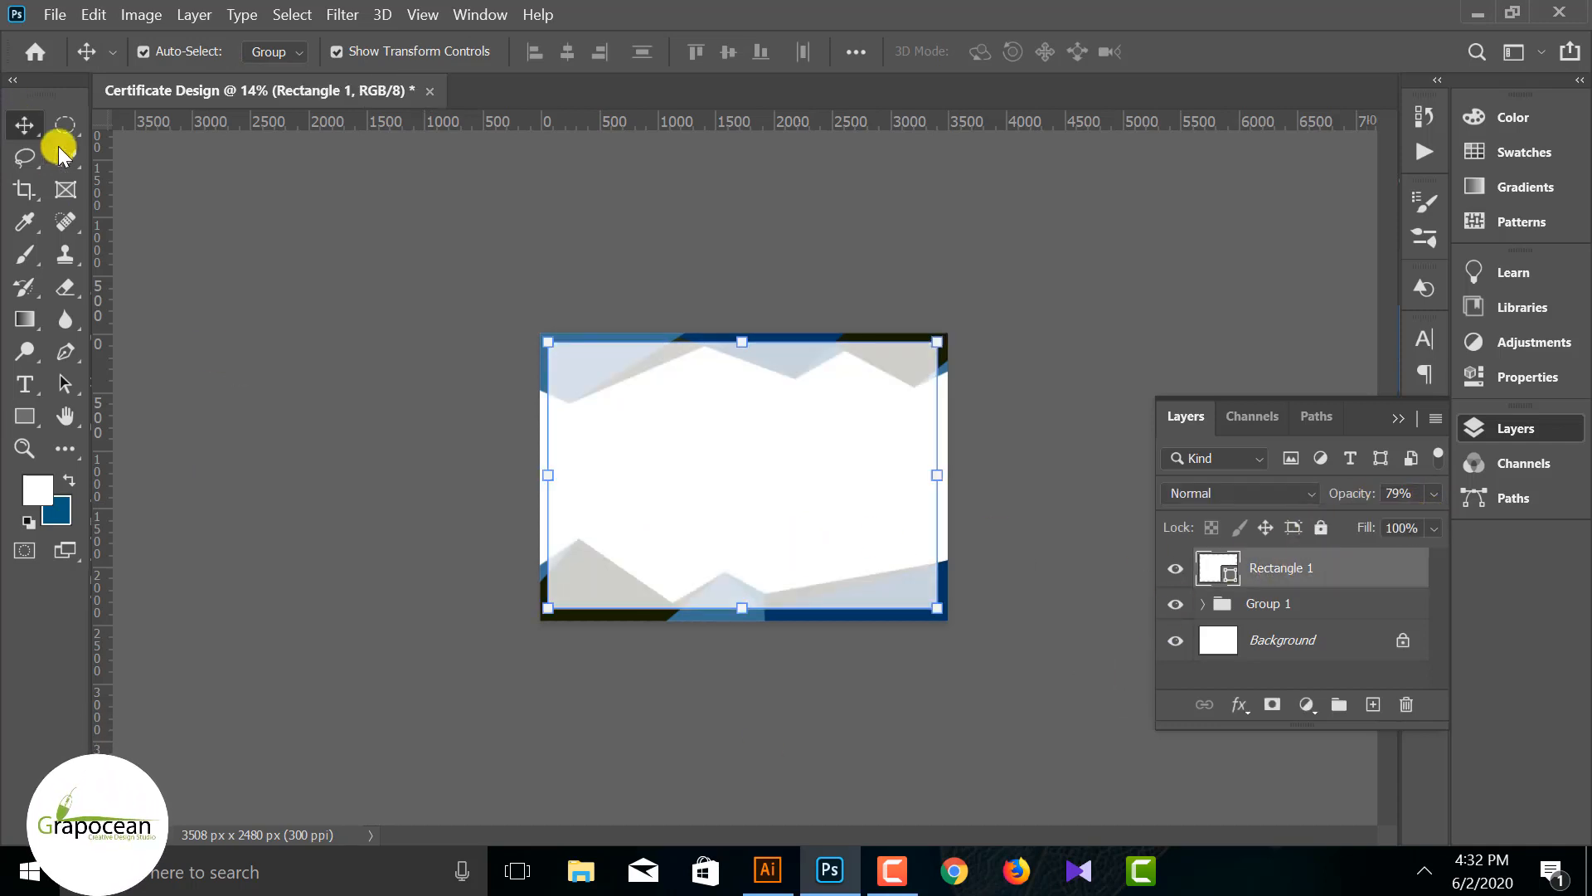
pyautogui.click(832, 564)
pyautogui.click(635, 502)
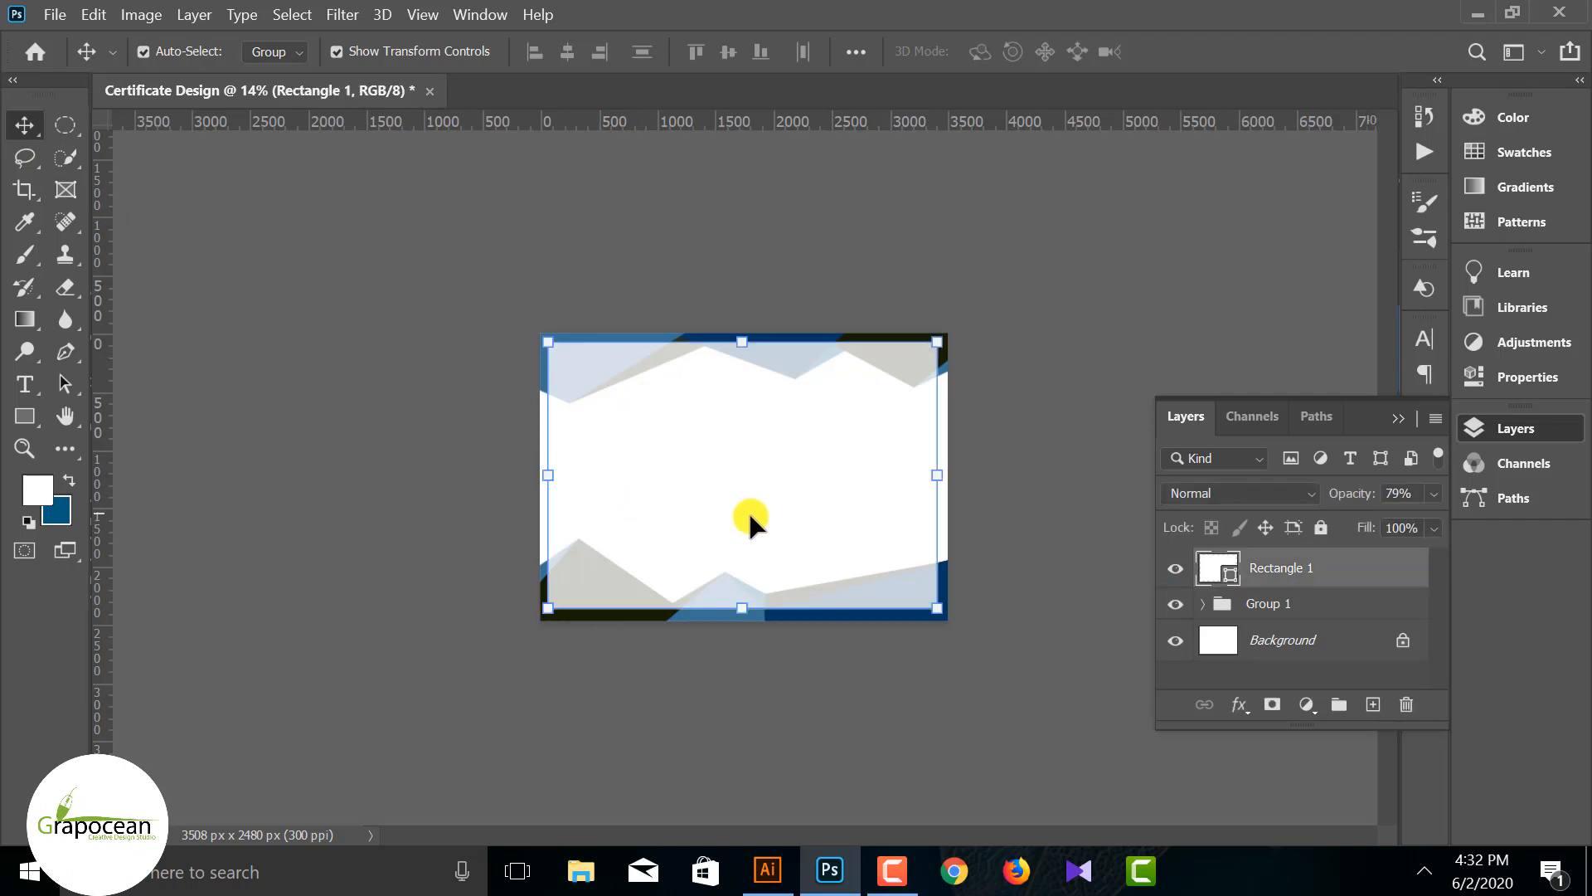
pyautogui.click(1005, 585)
pyautogui.click(847, 558)
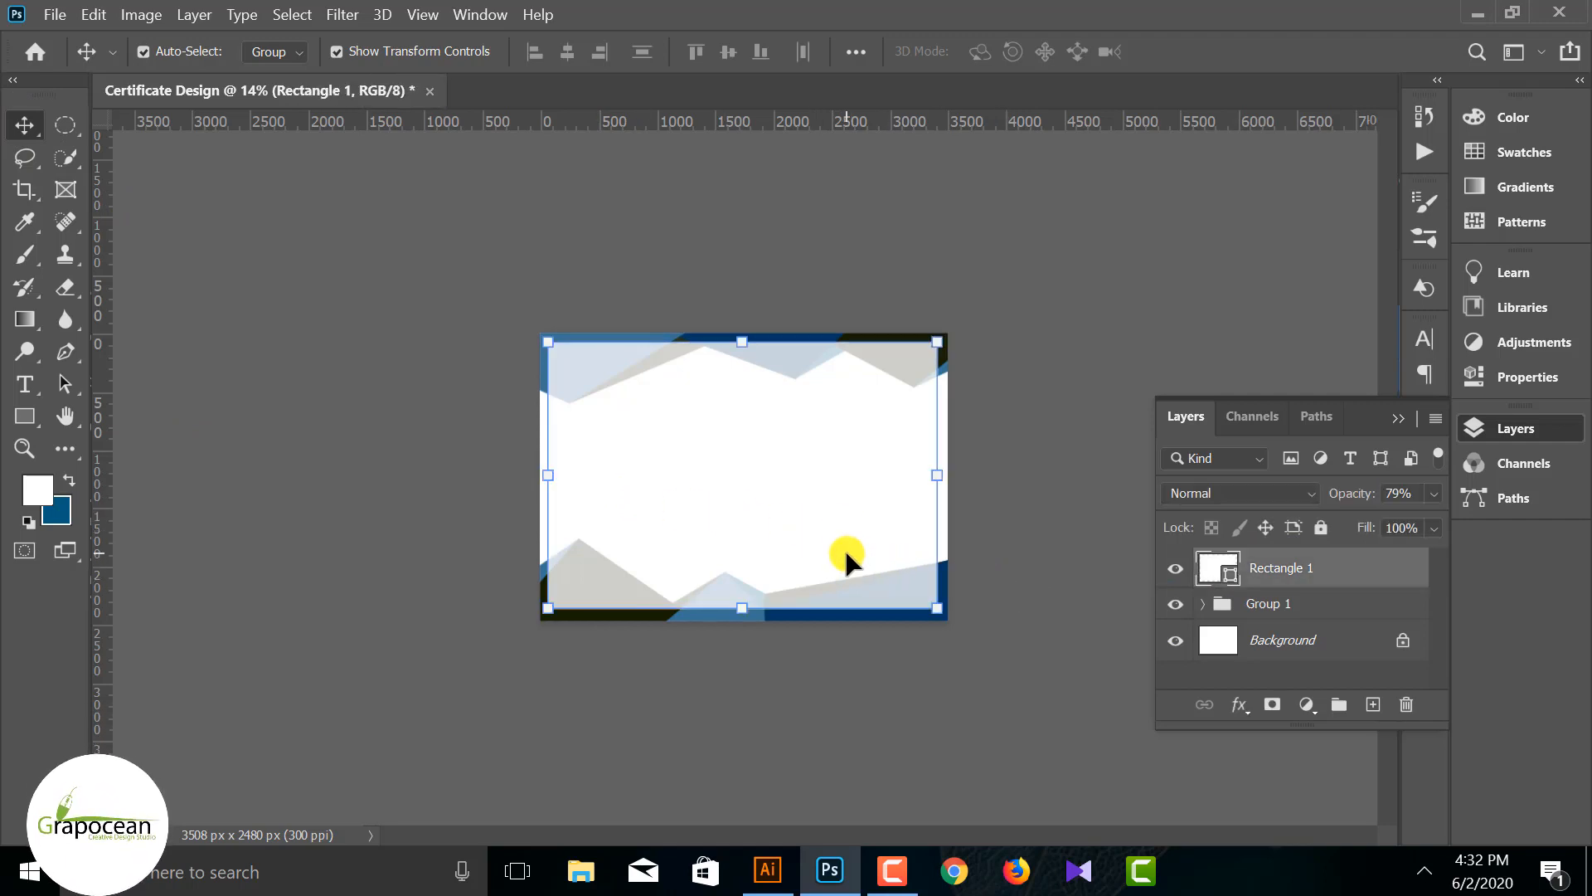
pyautogui.click(1066, 611)
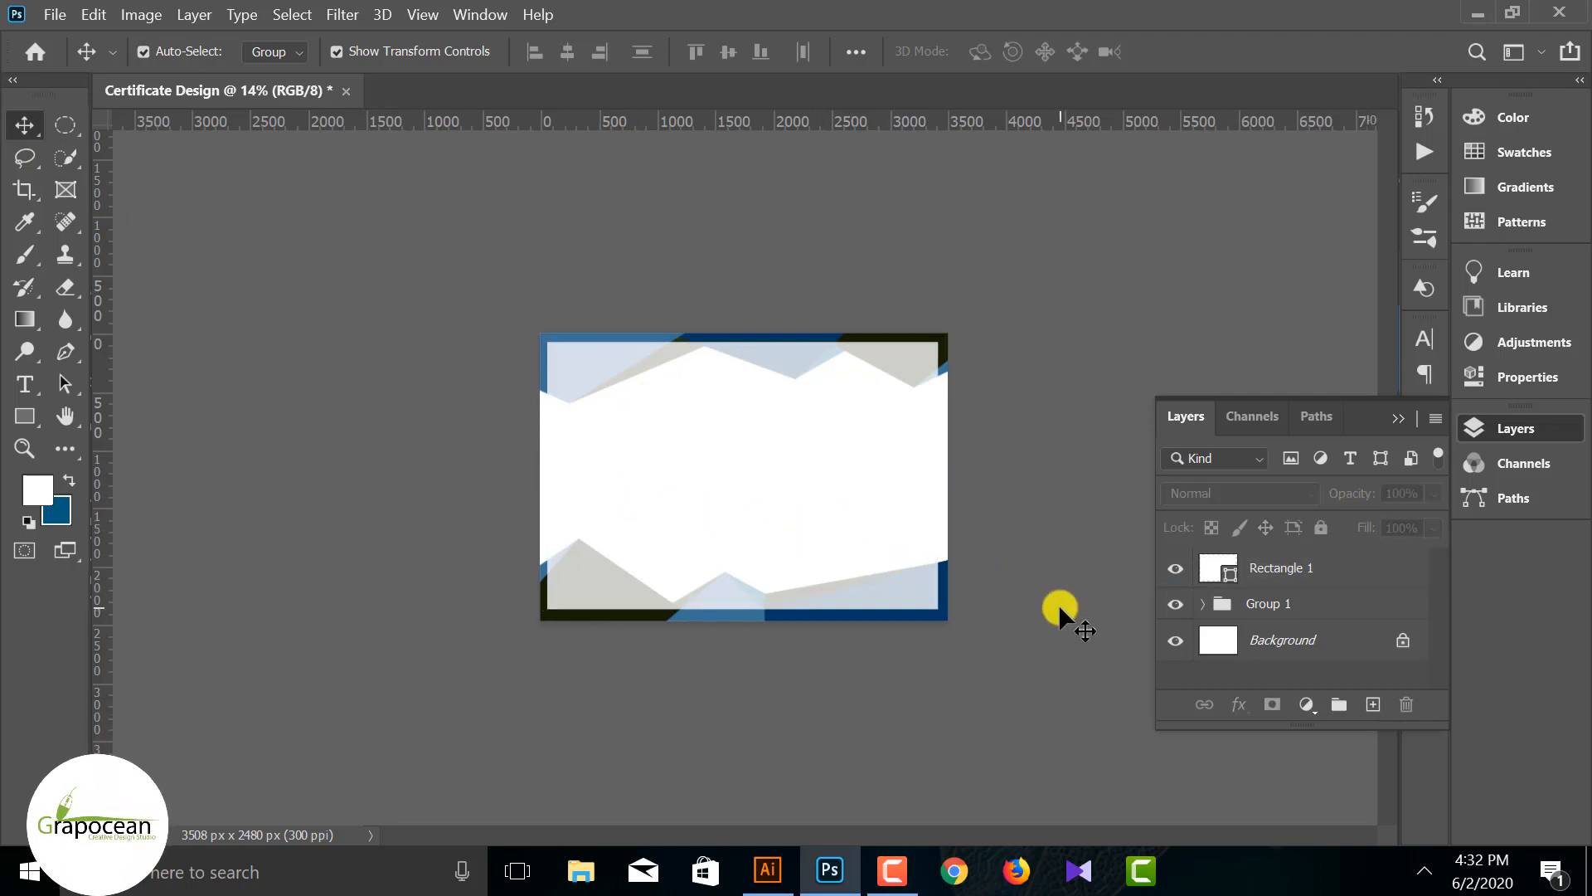
# Step: Duplicate the translucent white rectangle and scale the copy about its centre to about 97.44%
pyautogui.click(836, 554)
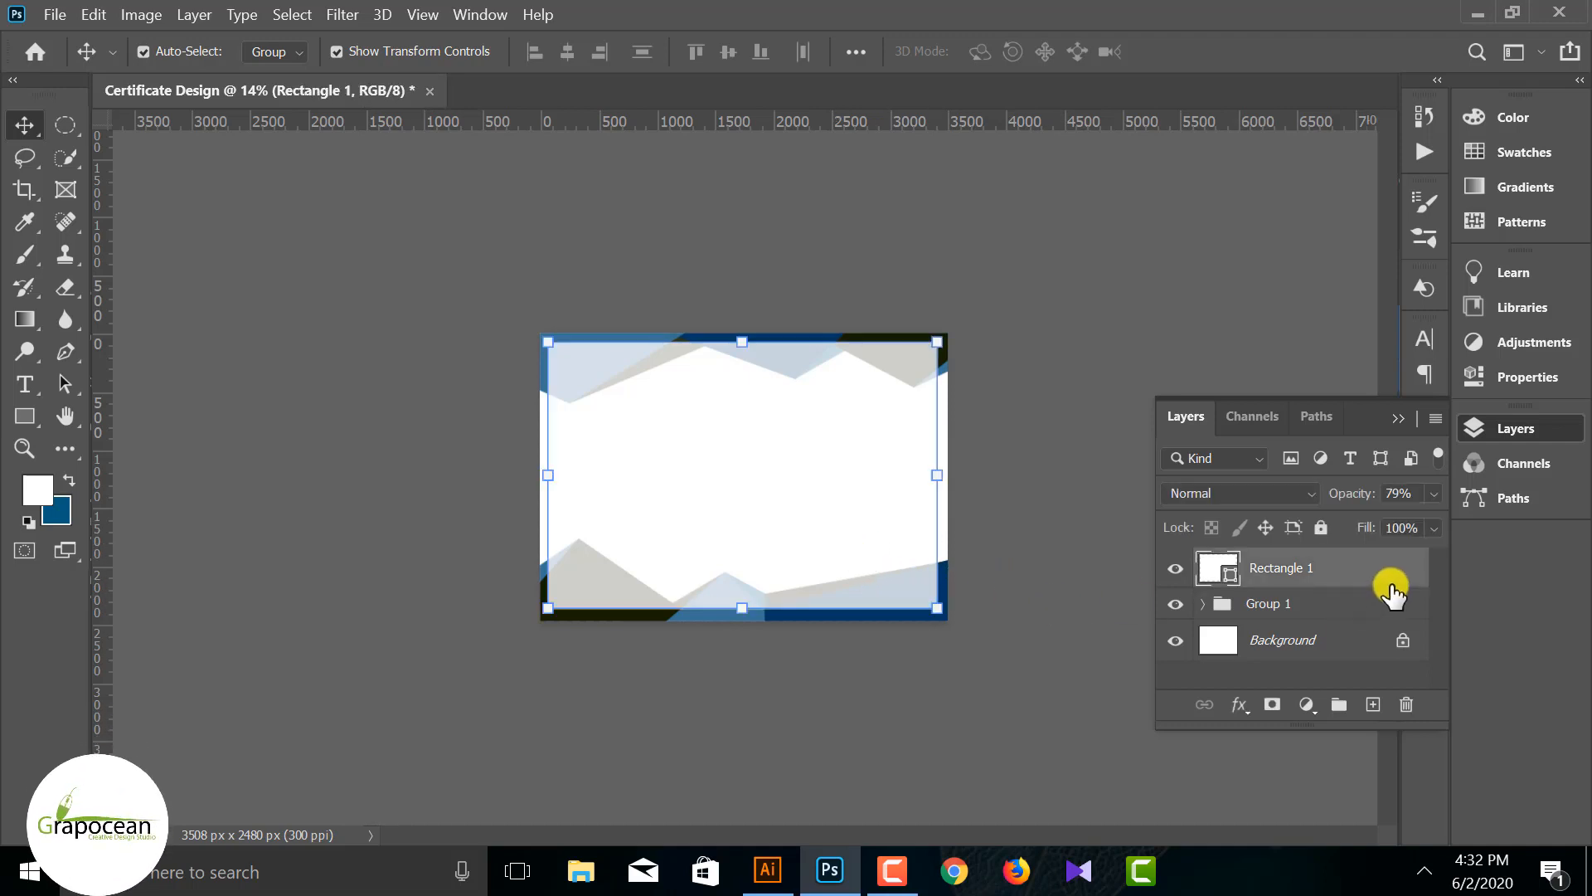
pyautogui.moveTo(1391, 591); pyautogui.dragTo(1373, 705)
pyautogui.moveTo(939, 614); pyautogui.dragTo(938, 606)
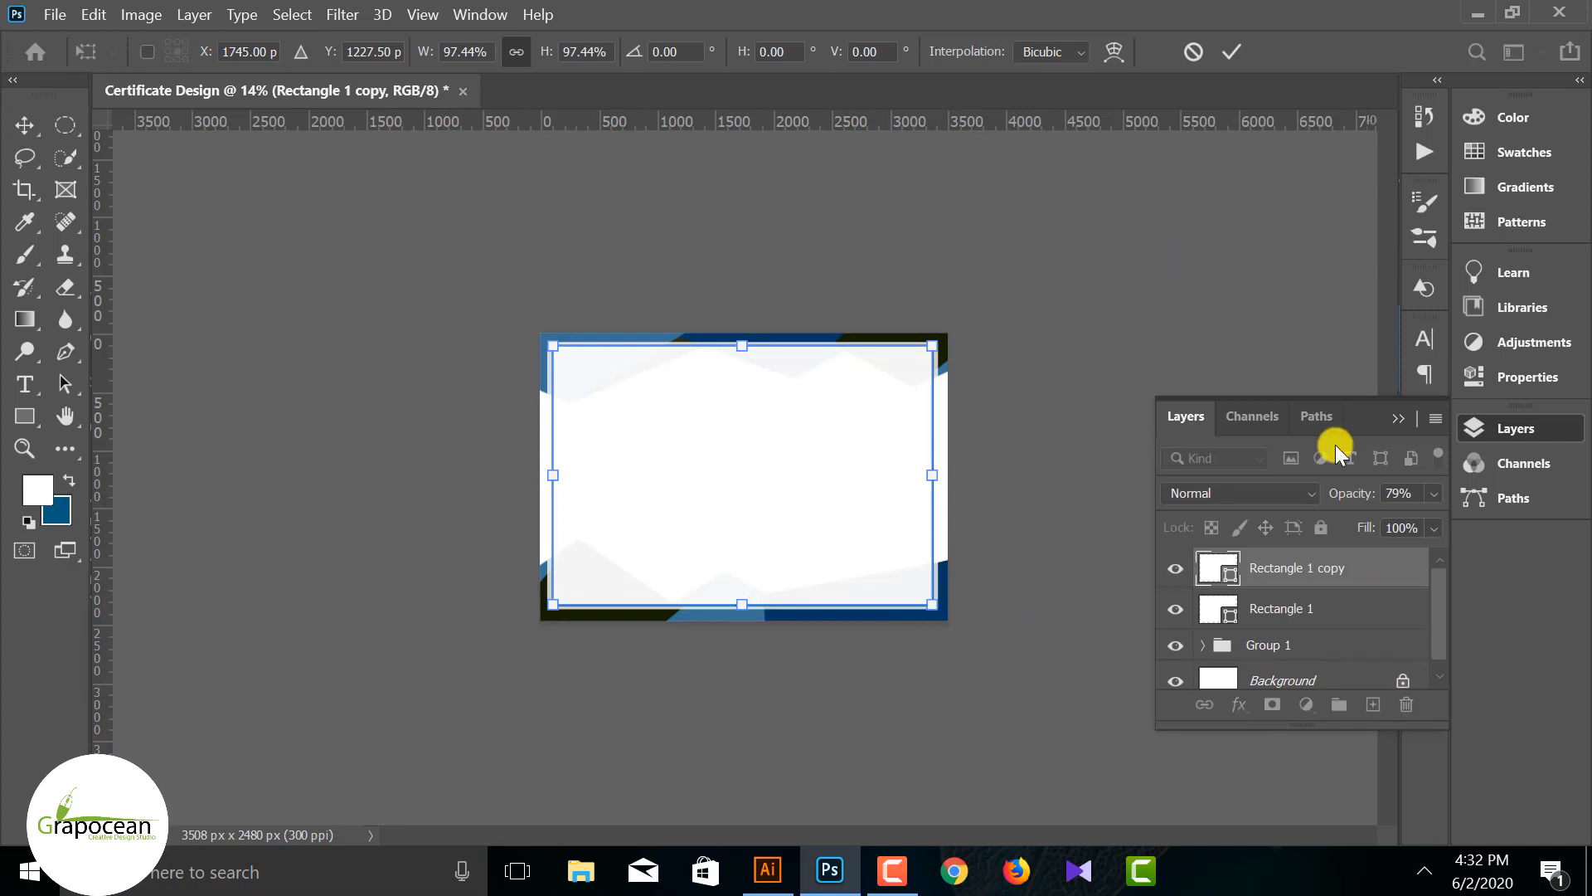
# Step: Remove the rectangle copy's fill and give it a teal blue stroke about 15.60 px wide as an inner frame
pyautogui.click(25, 416)
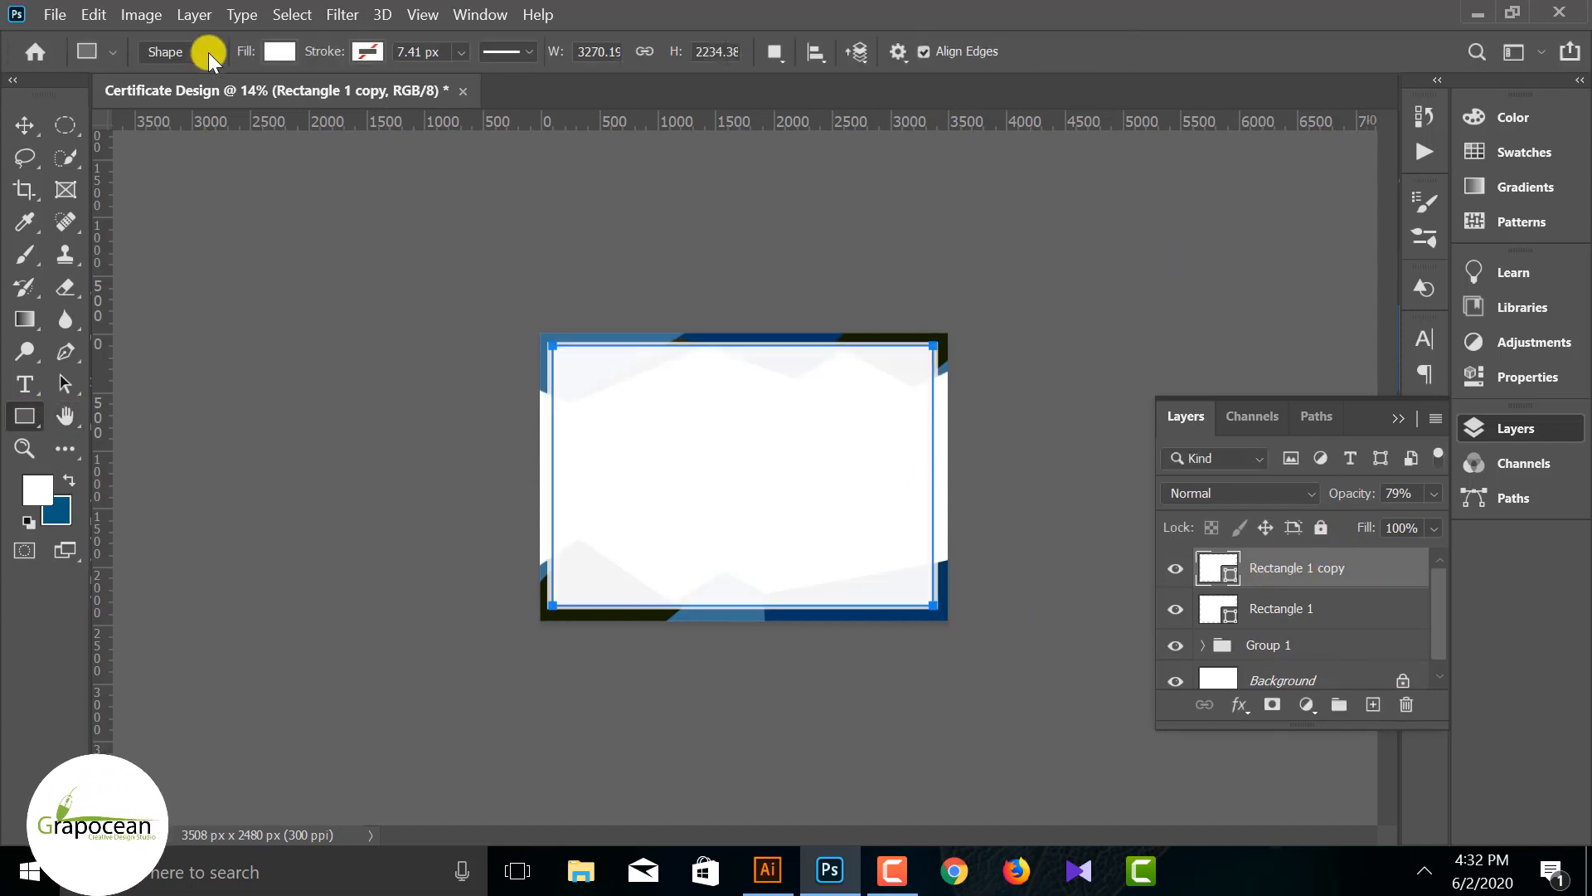
pyautogui.click(276, 51)
pyautogui.click(133, 100)
pyautogui.click(369, 49)
pyautogui.click(369, 50)
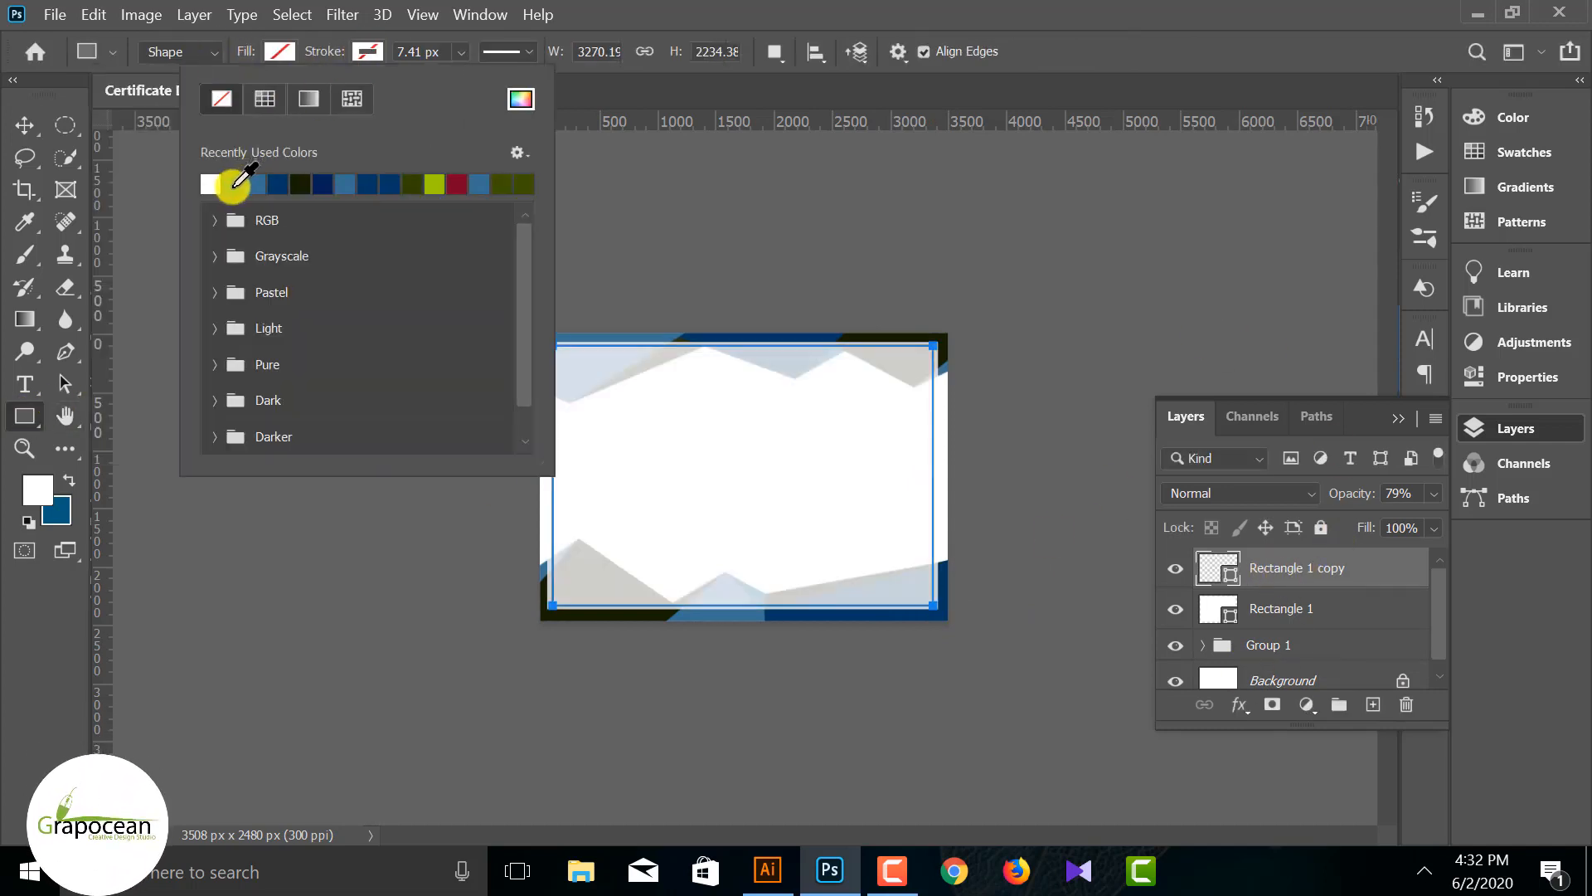
pyautogui.click(462, 52)
pyautogui.click(485, 78)
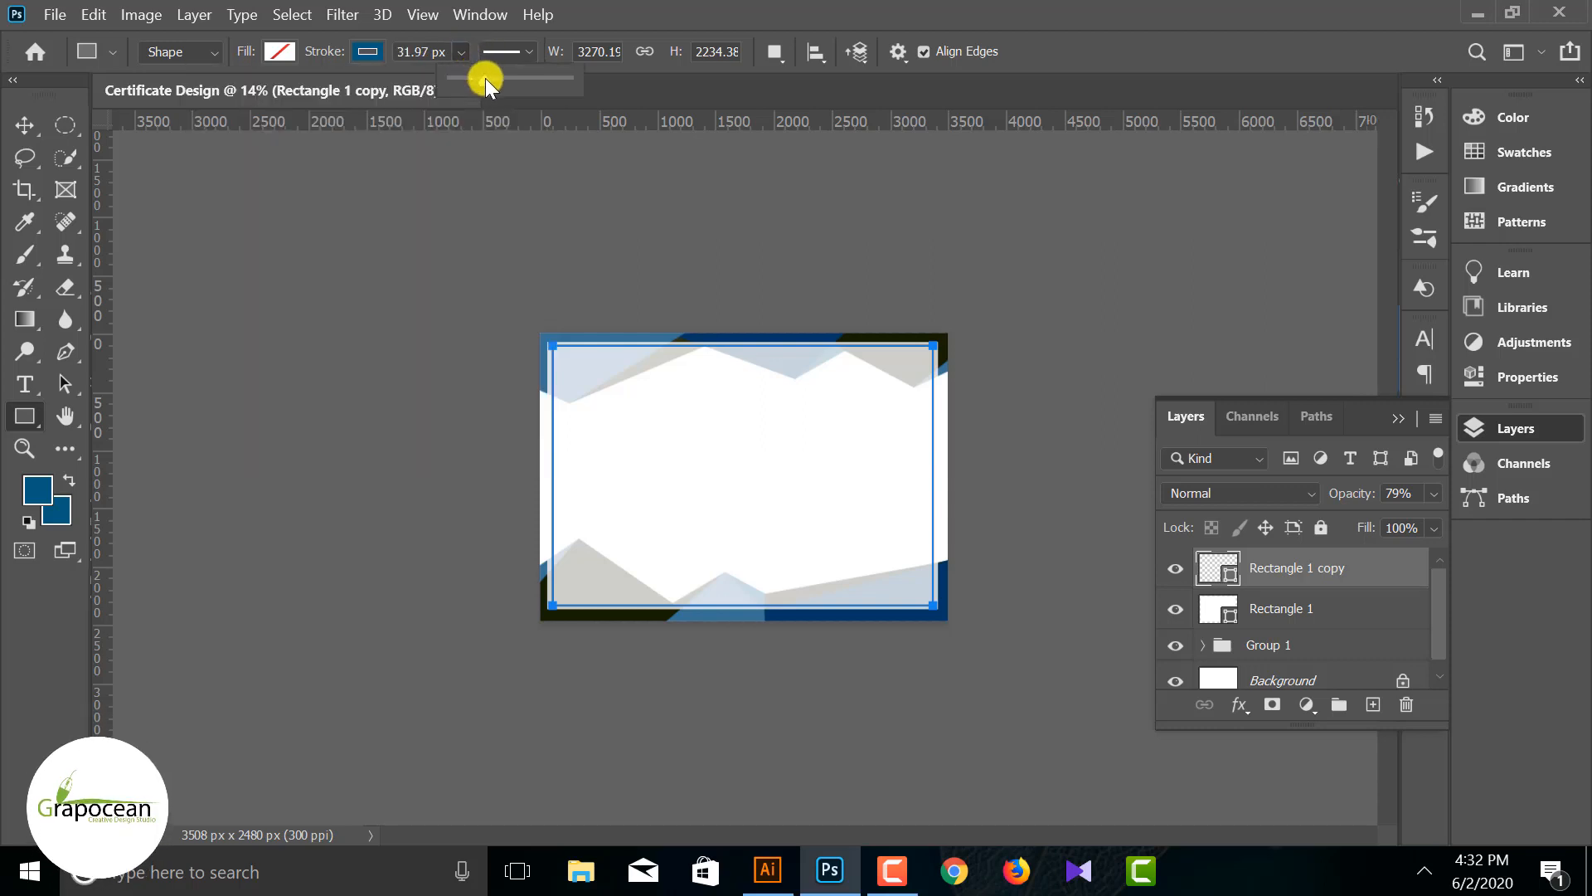
pyautogui.moveTo(479, 78); pyautogui.dragTo(476, 77)
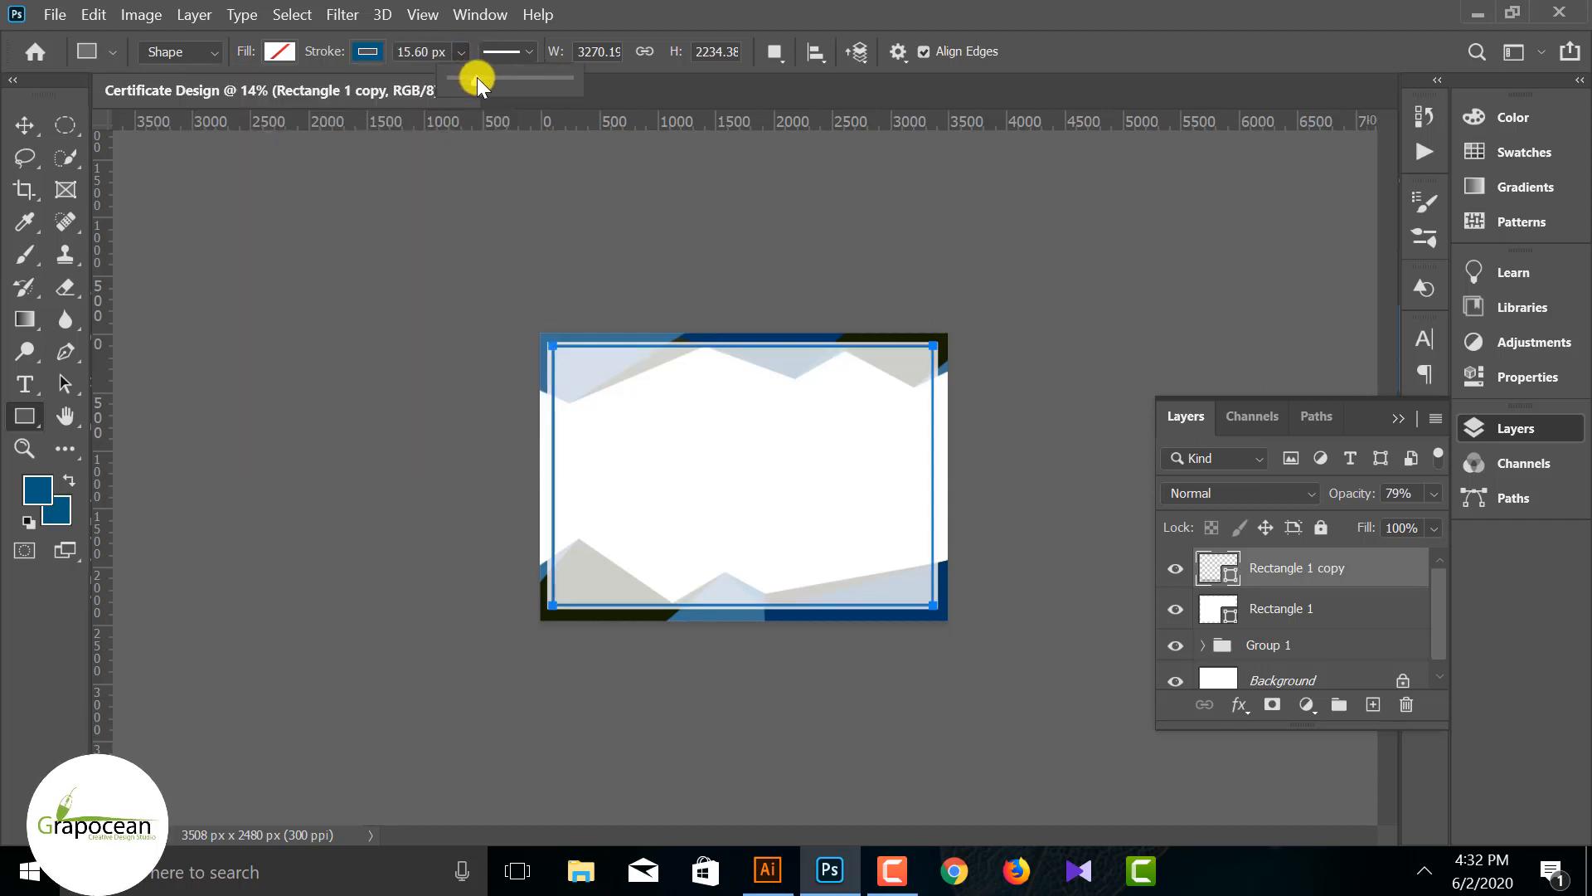
pyautogui.click(25, 124)
pyautogui.click(1027, 656)
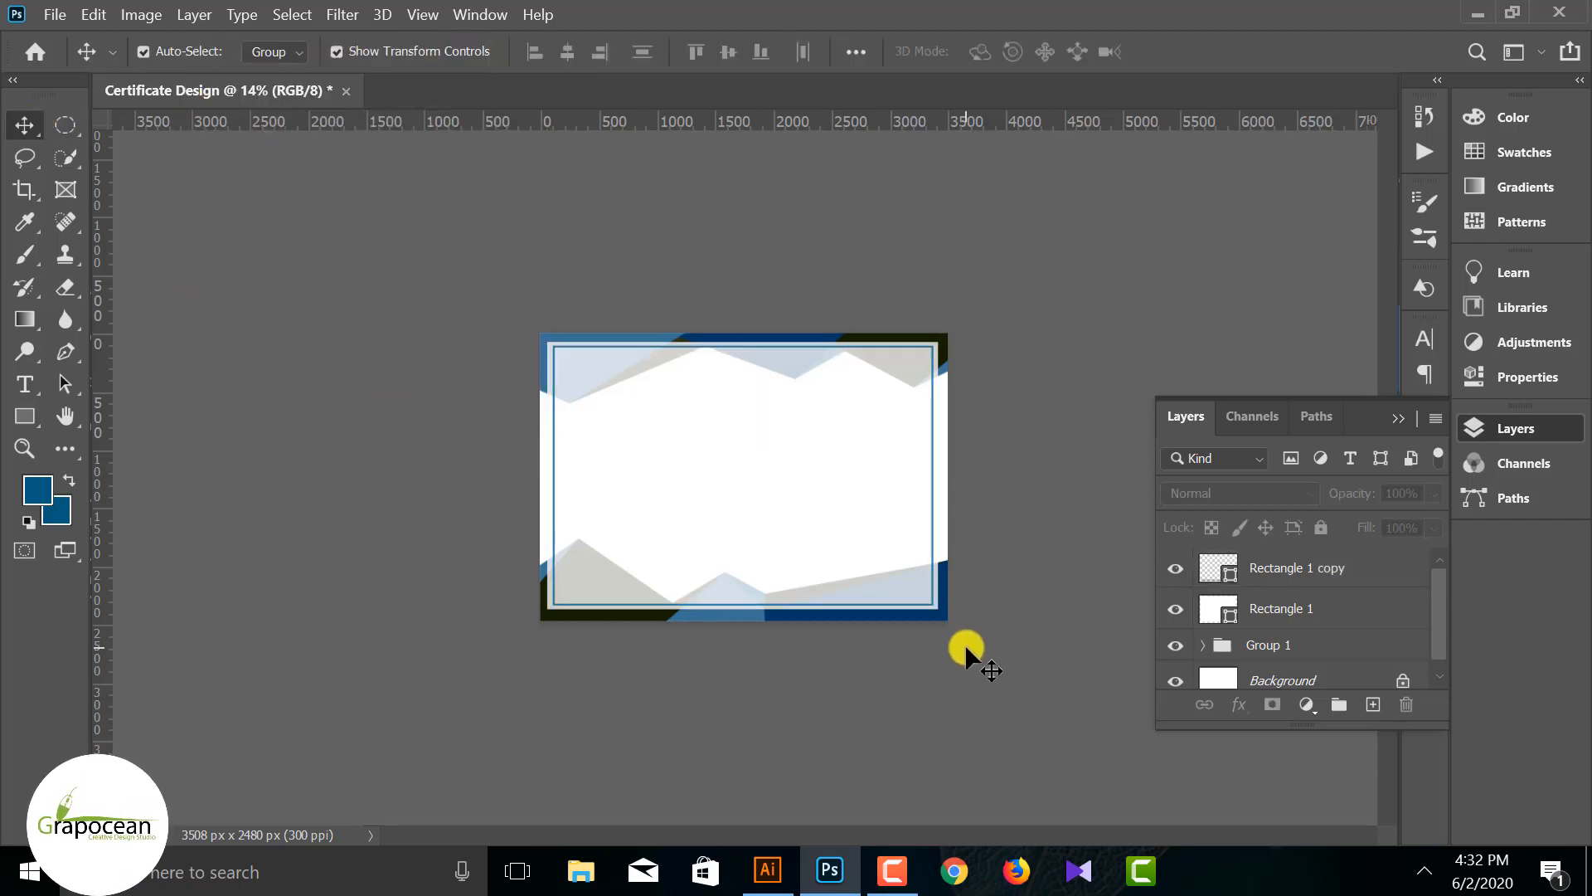
# Step: Expand Group 1, set auto-select to Layer, and select the light blue shape in the certificate's upper-left corner
pyautogui.scroll(1, 955, 641)
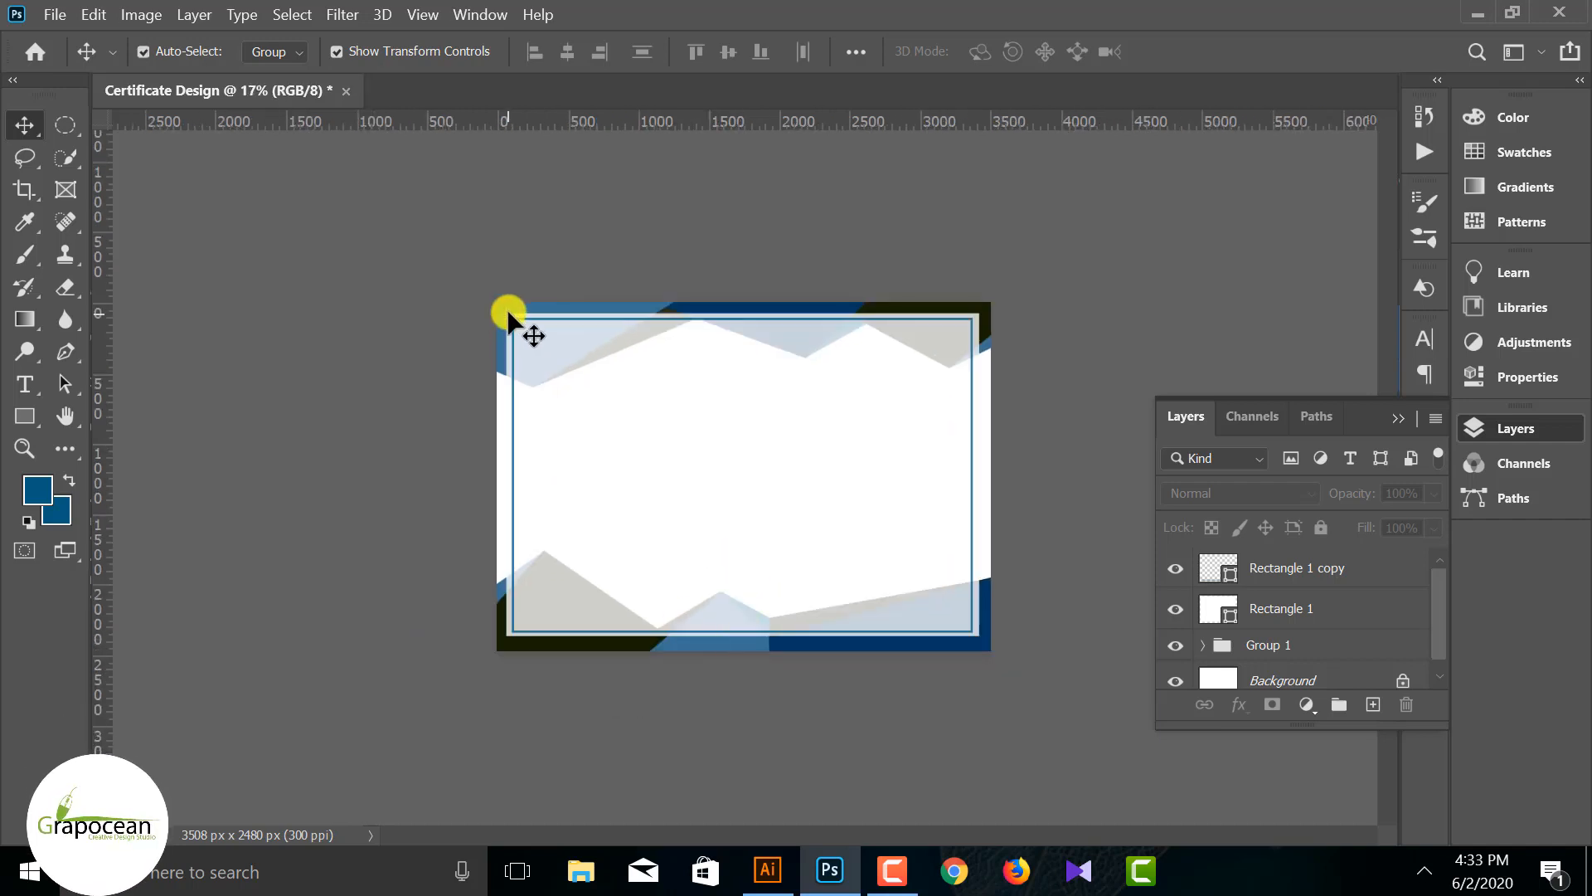
pyautogui.click(508, 316)
pyautogui.click(1202, 644)
pyautogui.click(275, 52)
pyautogui.click(269, 82)
pyautogui.click(520, 306)
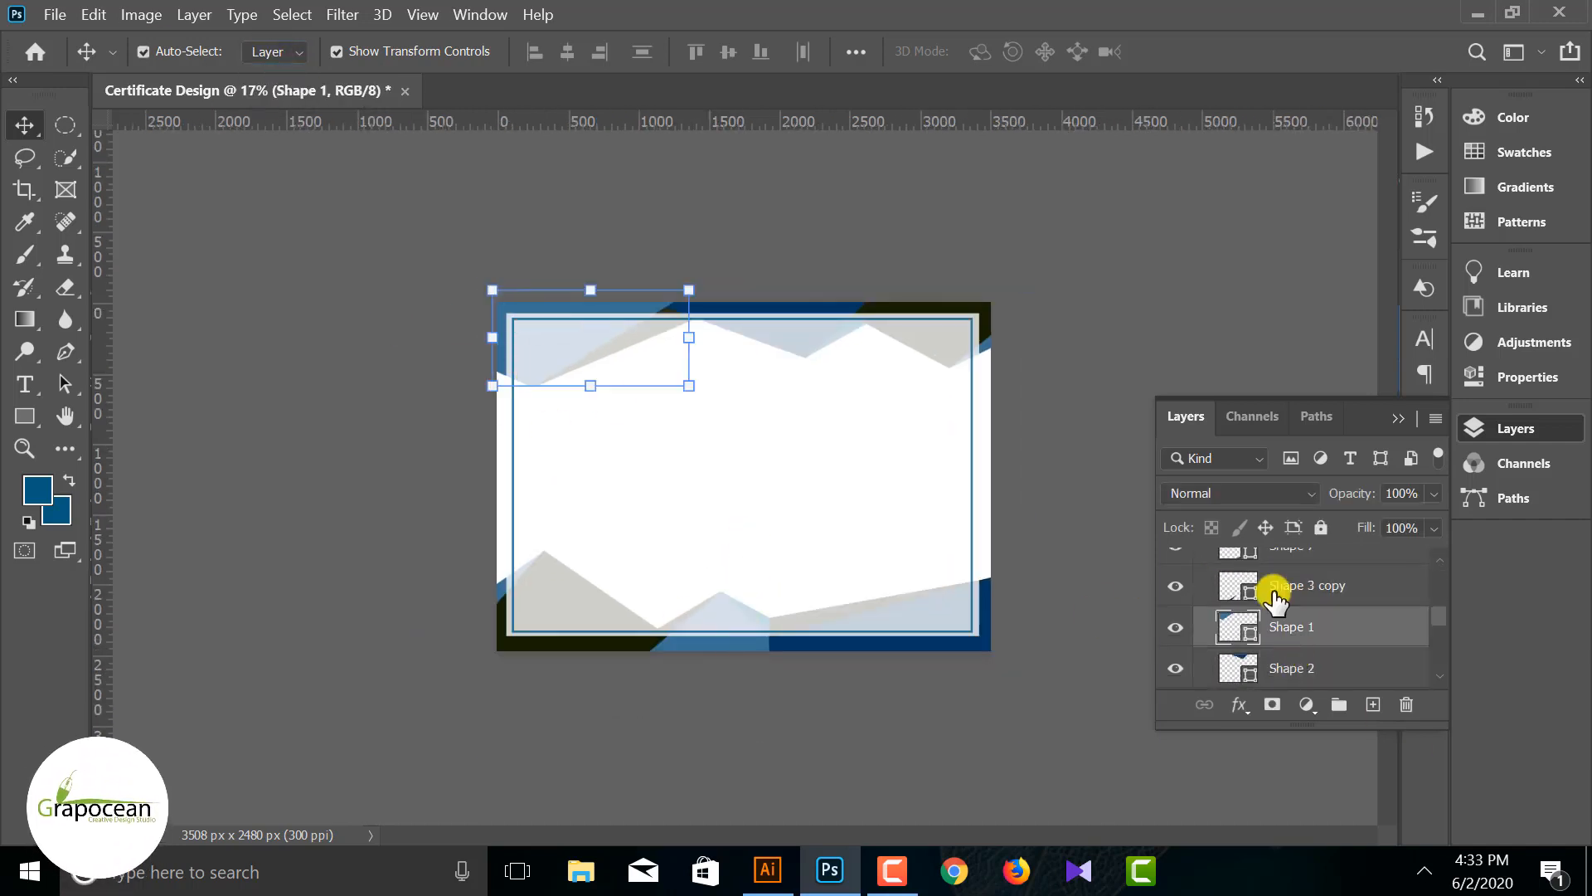
# Step: Select Shape 1 and Shape 3 together and stretch them taller and wider to enlarge the upper-left corner artwork
pyautogui.scroll(-1, 1274, 597)
pyautogui.click(1261, 664)
pyautogui.moveTo(721, 657); pyautogui.dragTo(722, 704)
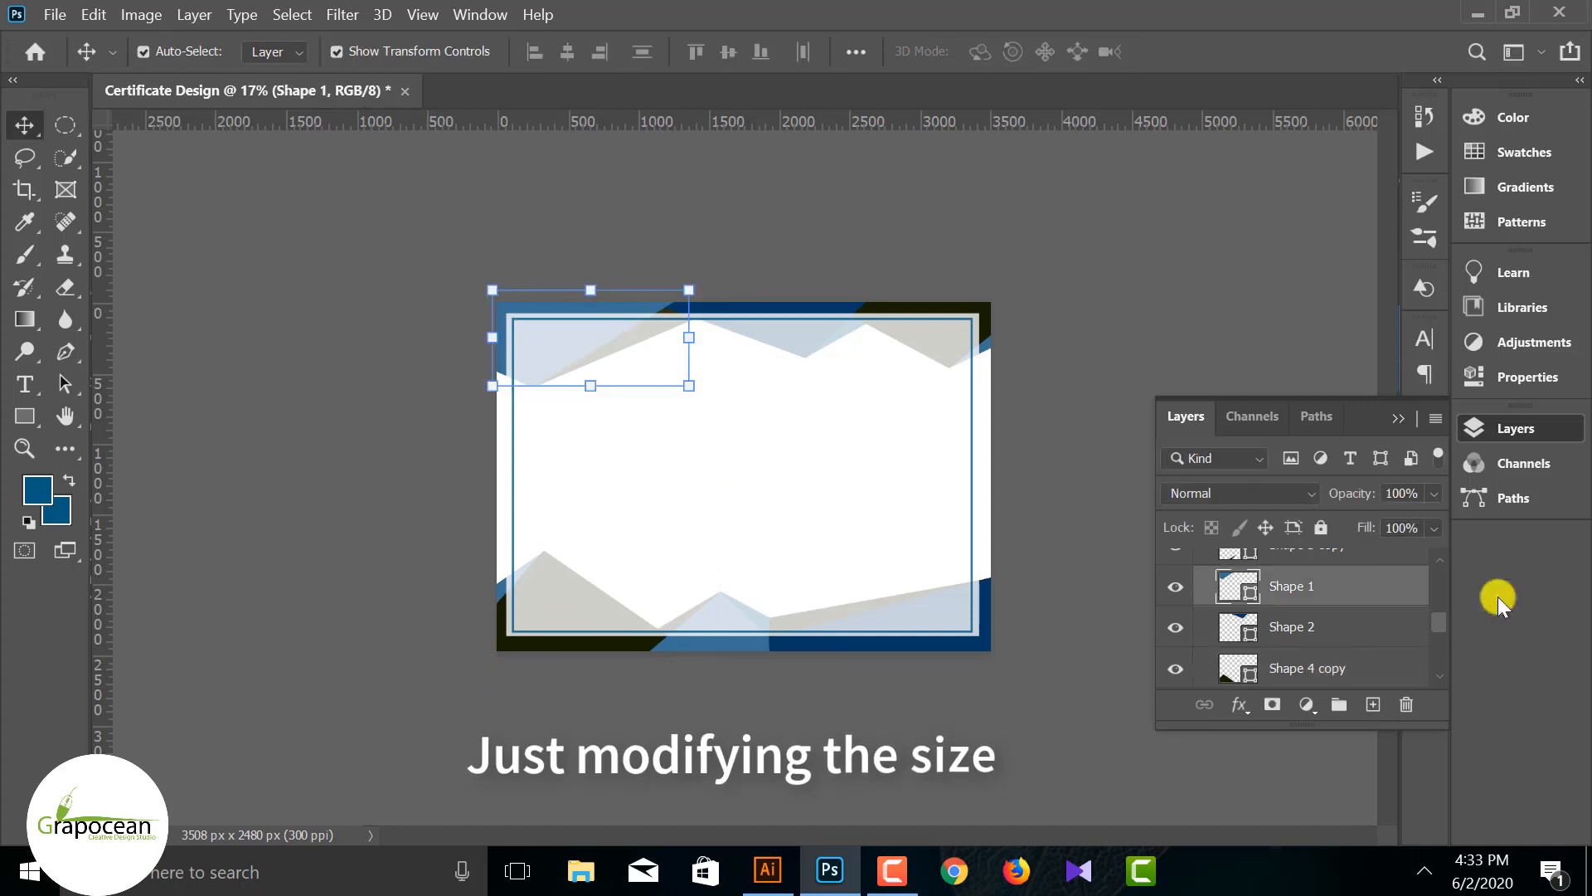
pyautogui.scroll(-4, 1269, 613)
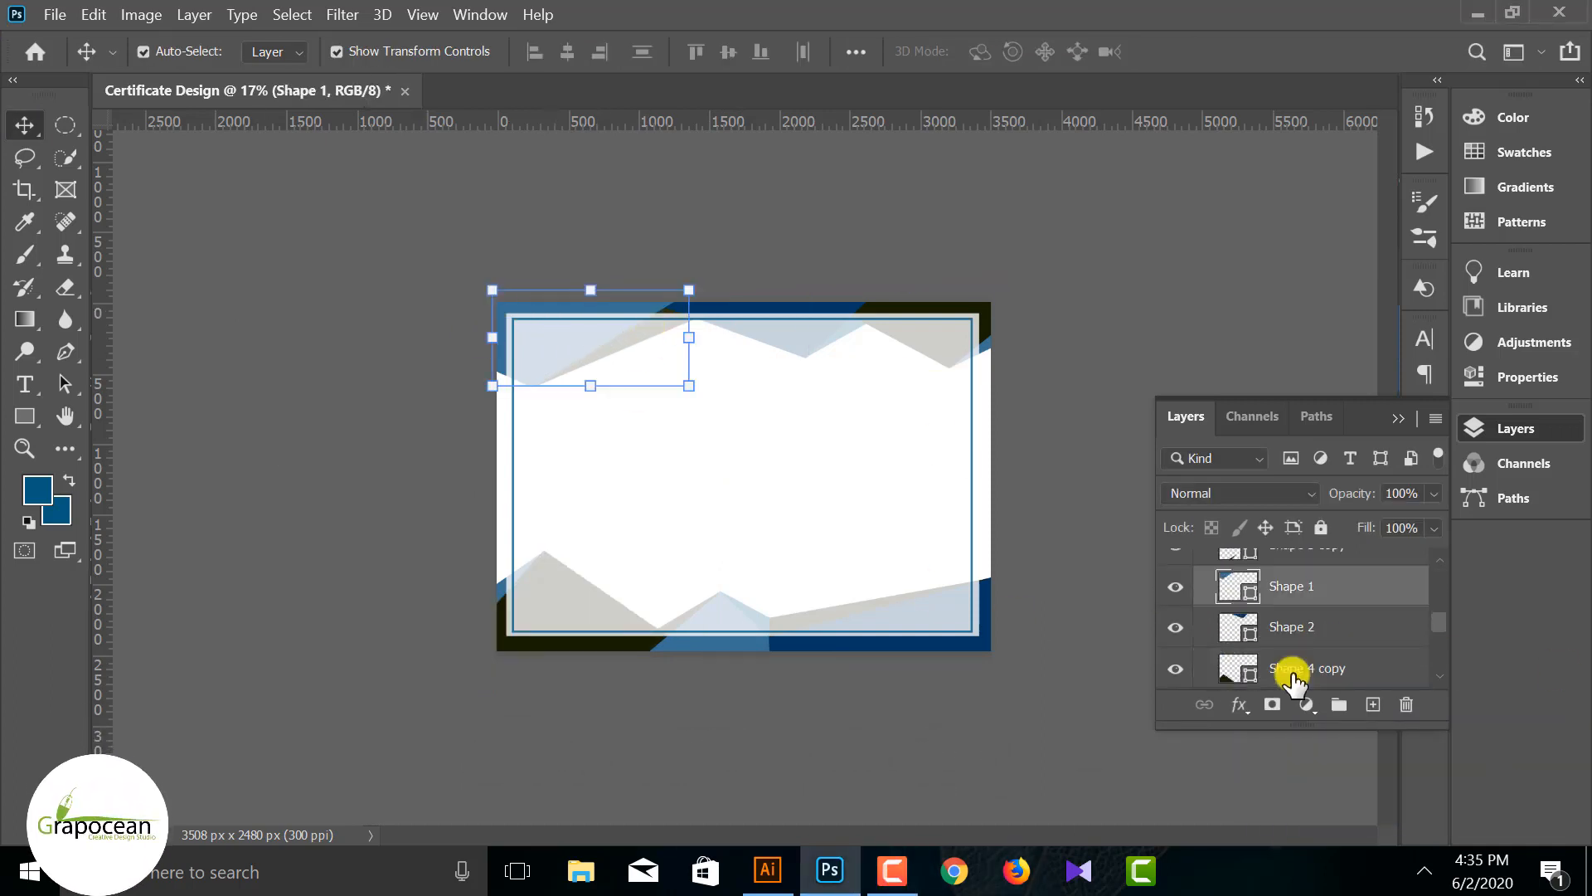
pyautogui.scroll(-1, 1291, 647)
pyautogui.keyDown('shift'); pyautogui.click(1291, 628); pyautogui.keyUp('shift')
pyautogui.hotkey('ctrl', 't')
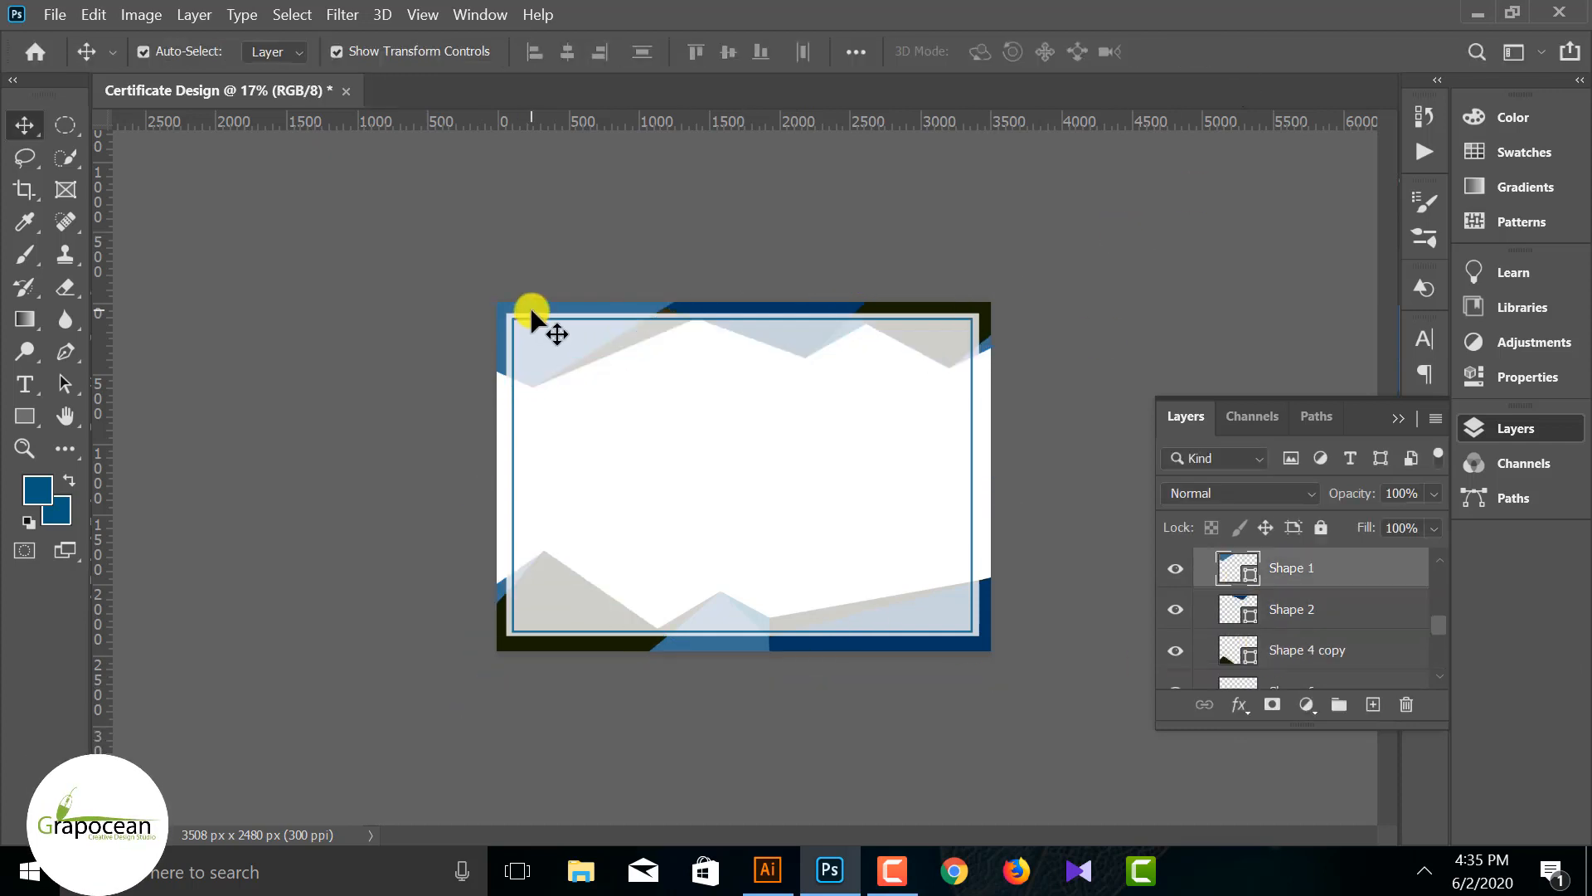
pyautogui.click(535, 322)
pyautogui.moveTo(595, 381); pyautogui.dragTo(596, 415)
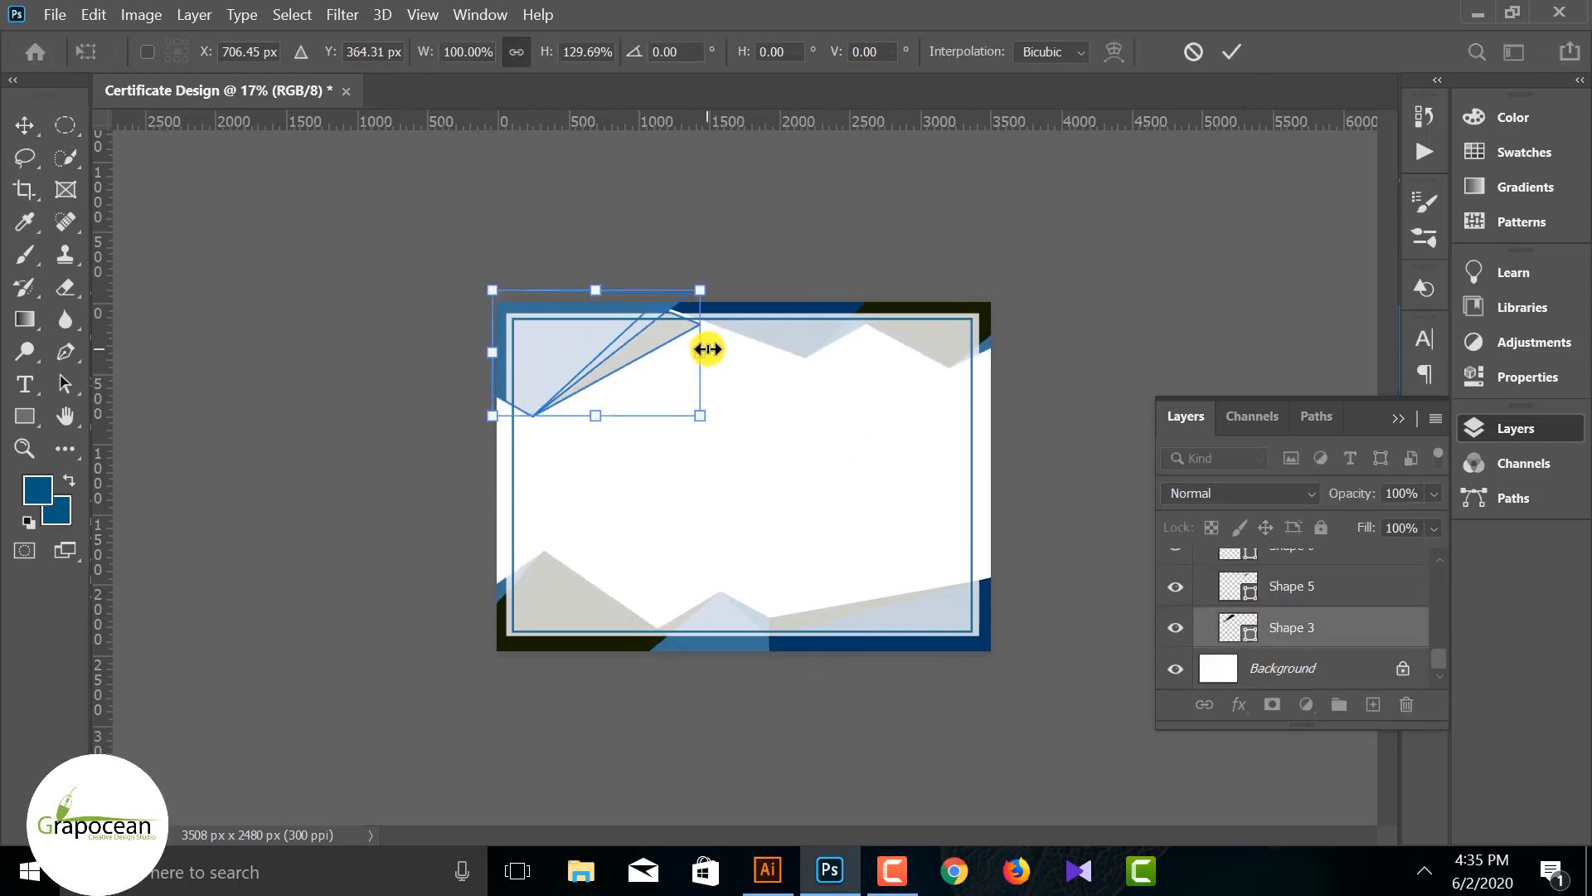
pyautogui.moveTo(707, 350); pyautogui.dragTo(775, 352)
pyautogui.click(1232, 52)
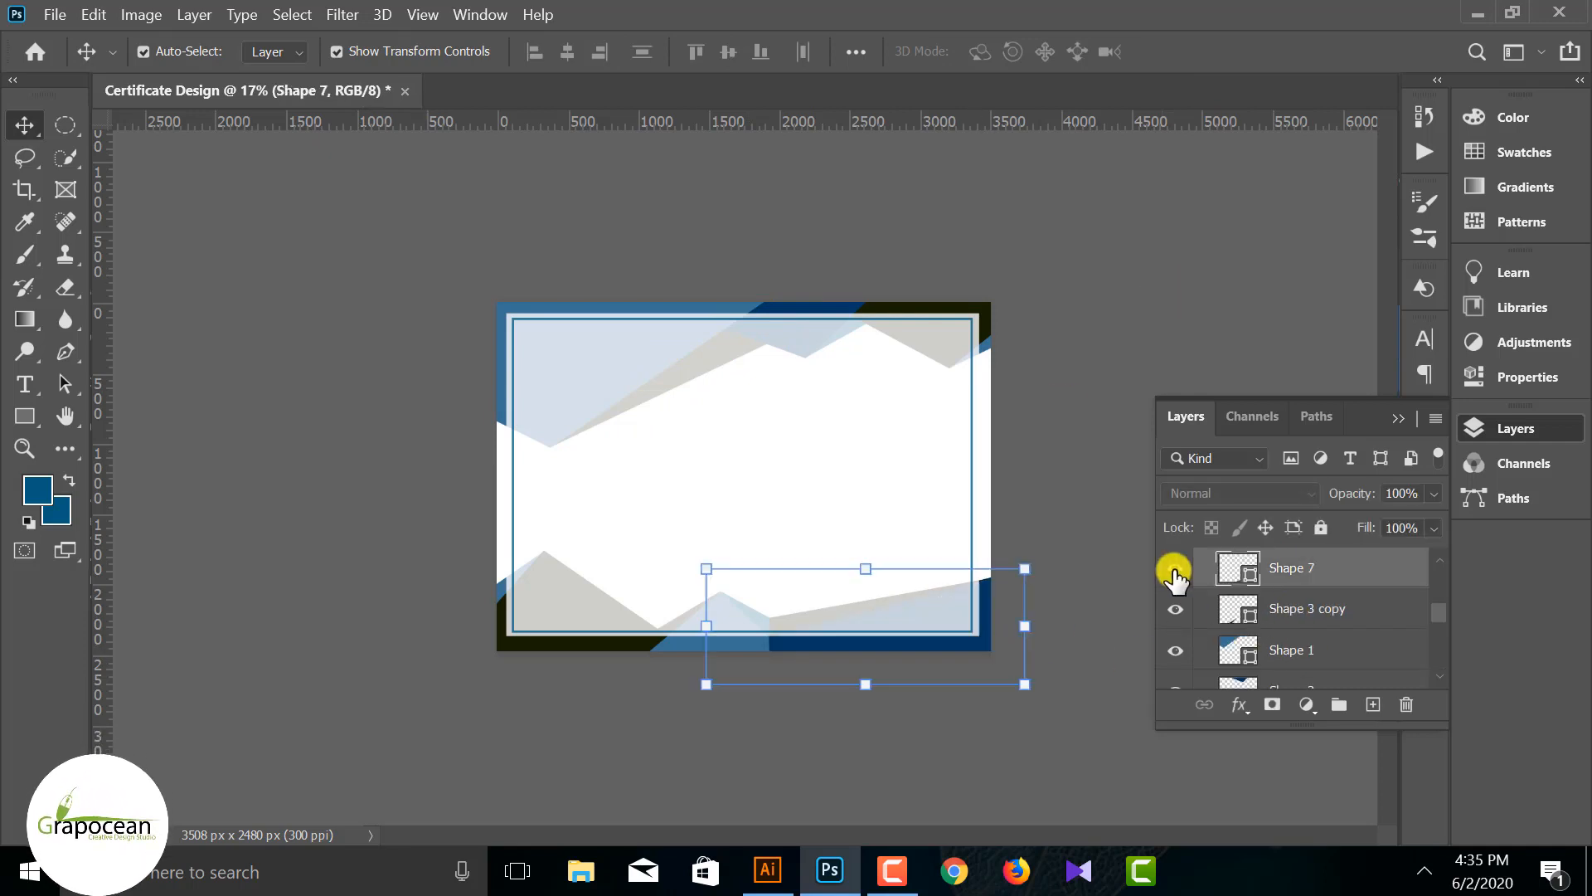
# Step: Toggle the visibility of individual shape layers in Group 1 to identify which part of the border each one forms
pyautogui.scroll(-1, 1310, 659)
pyautogui.scroll(-2, 1179, 651)
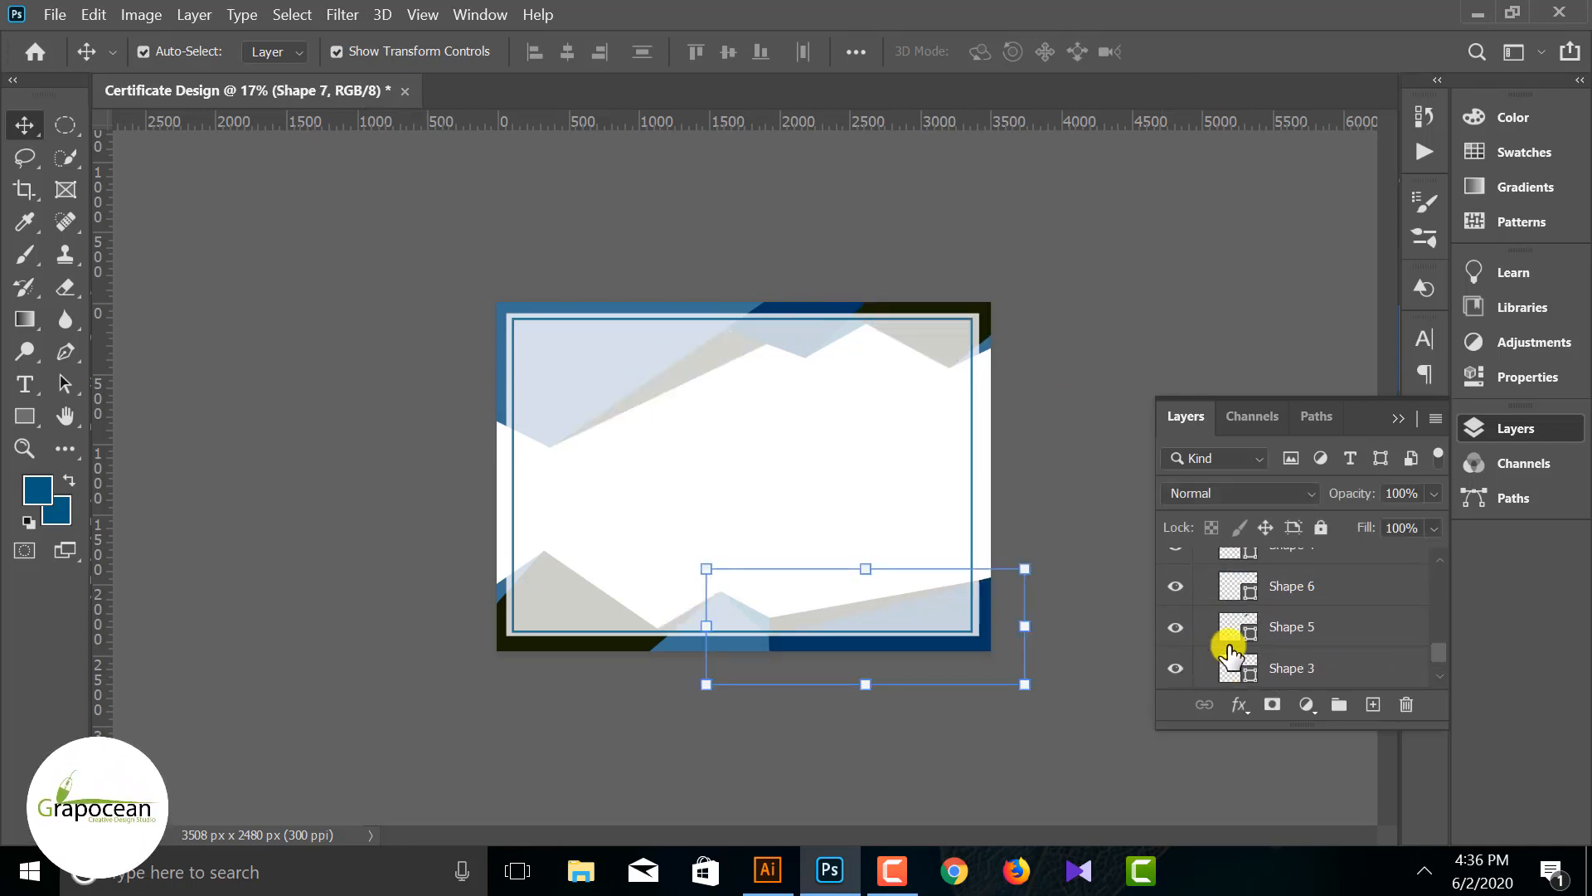
pyautogui.click(1175, 586)
pyautogui.click(1178, 587)
pyautogui.scroll(1, 1190, 610)
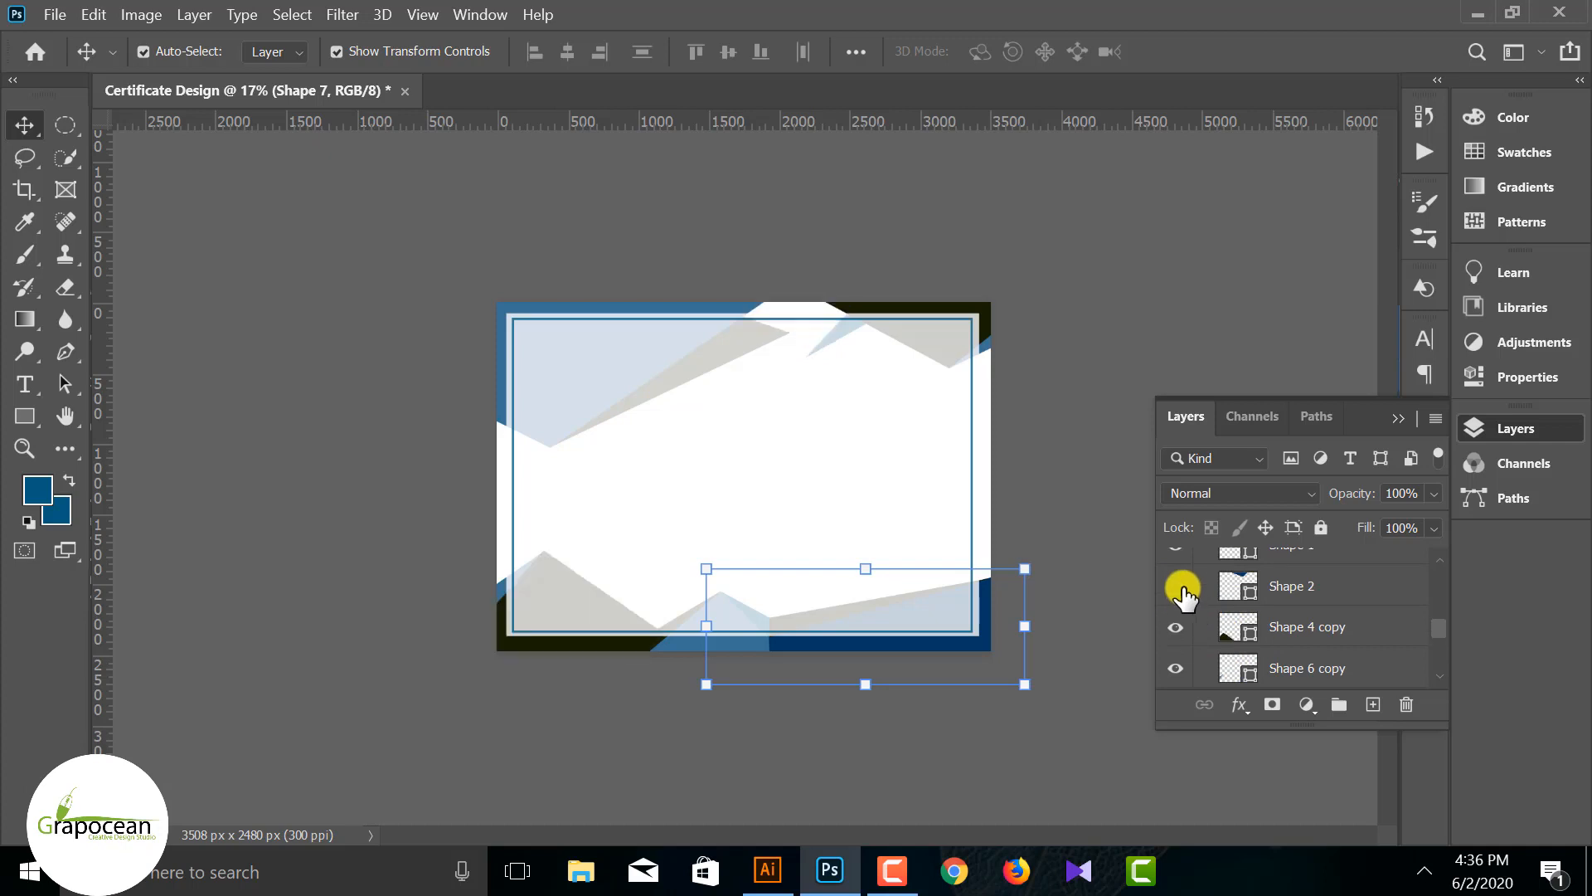
pyautogui.click(1177, 589)
pyautogui.scroll(1, 1180, 614)
pyautogui.click(1176, 586)
pyautogui.click(1176, 587)
pyautogui.scroll(1, 1178, 597)
pyautogui.click(203, 452)
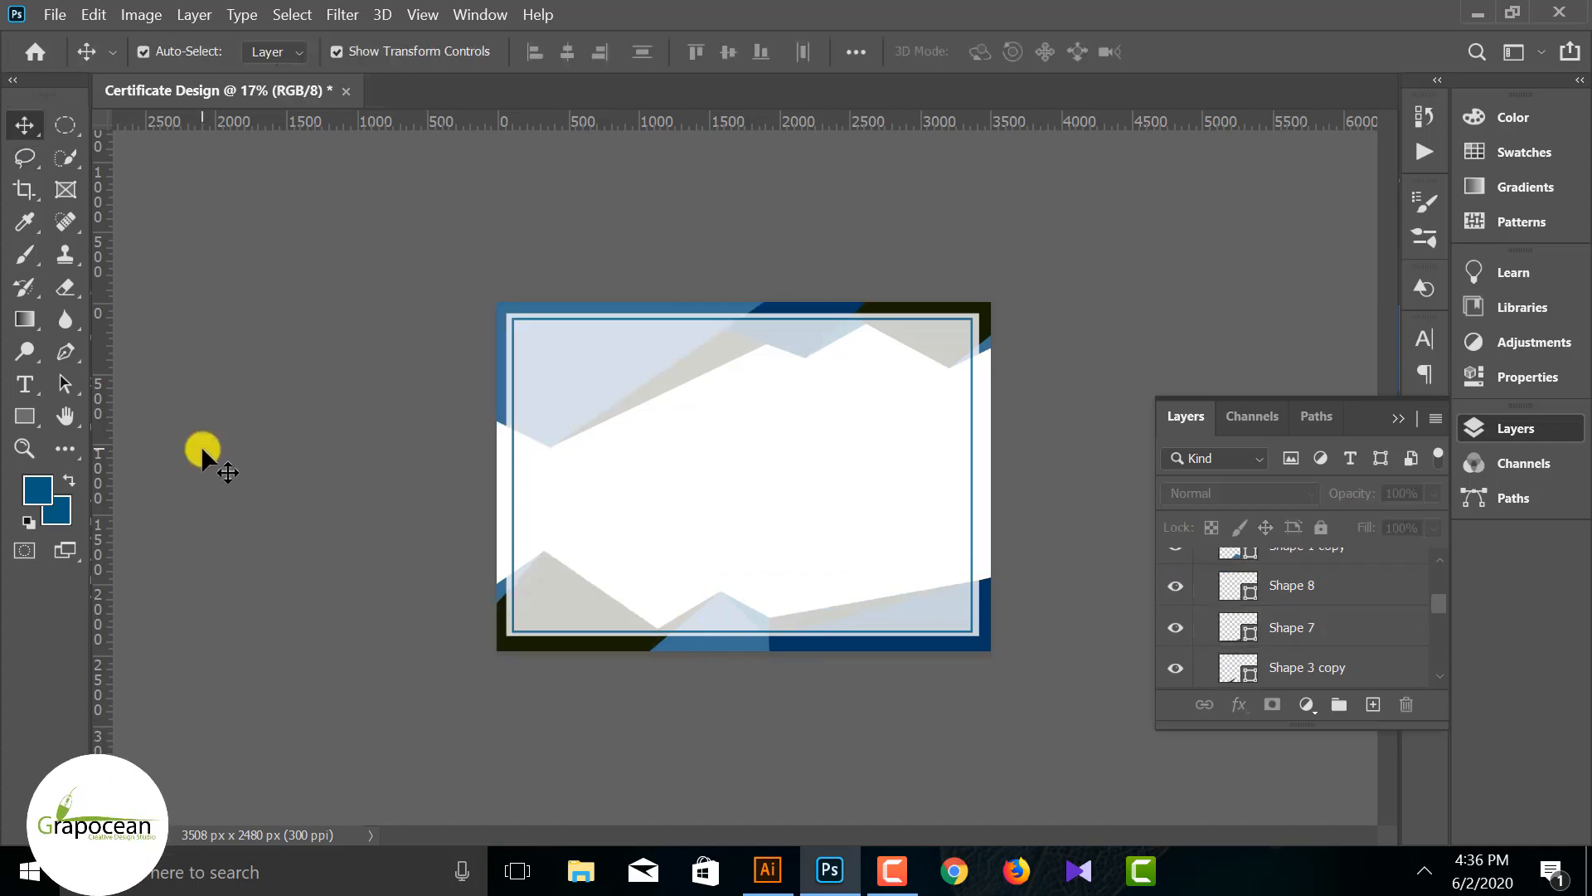
# Step: Select Shape 7 and Shape 8 at the certificate's lower right and distort them by pulling their upper-right corner upward
pyautogui.click(983, 639)
pyautogui.keyDown('shift'); pyautogui.click(1026, 573); pyautogui.keyUp('shift')
pyautogui.hotkey('ctrl', 't')
pyautogui.moveTo(1027, 574); pyautogui.dragTo(1020, 524)
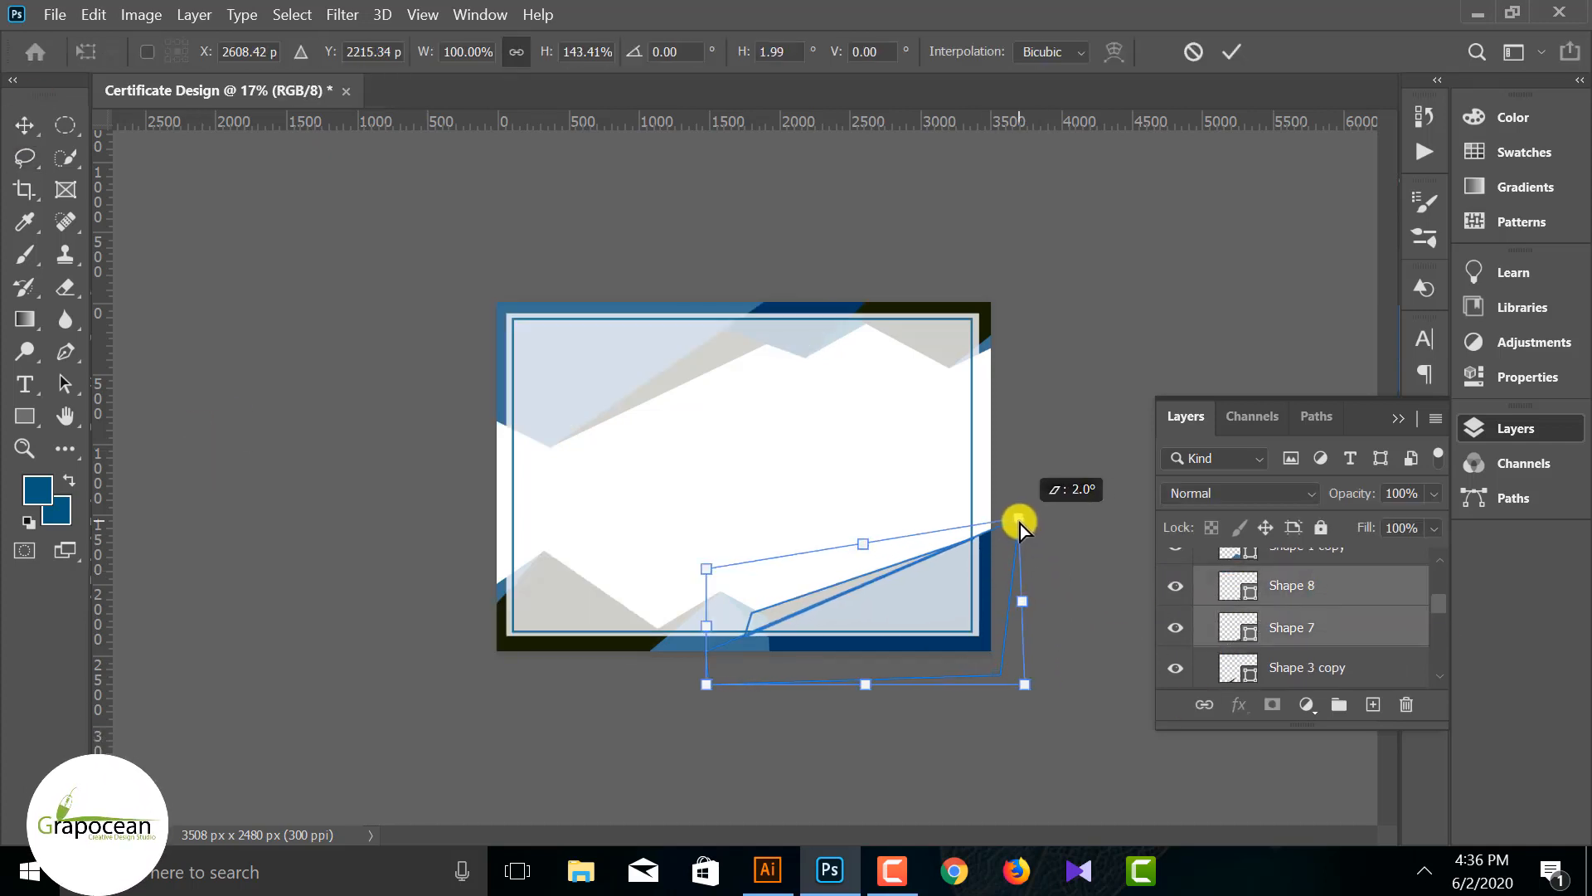
pyautogui.click(1231, 51)
# Step: Lock the Rectangle 1 layer and reshape Shape 9 at the bottom peak by adjusting its lower-right anchor point
pyautogui.hotkey('ctrl', '+')
pyautogui.hotkey('ctrl', '+')
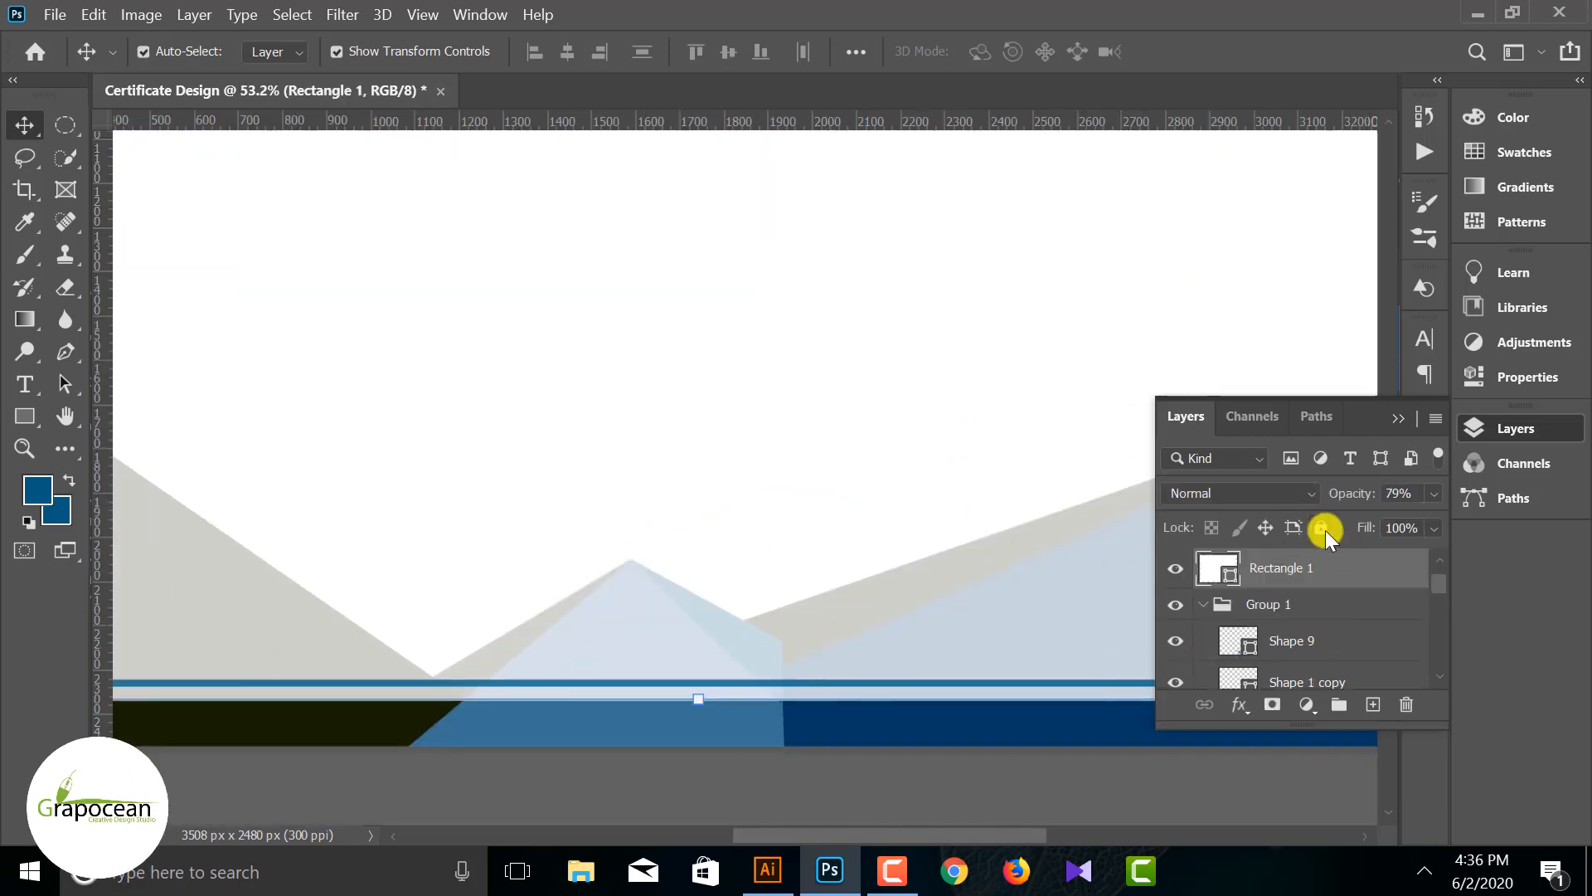
pyautogui.click(1322, 528)
pyautogui.click(767, 646)
pyautogui.press('p')
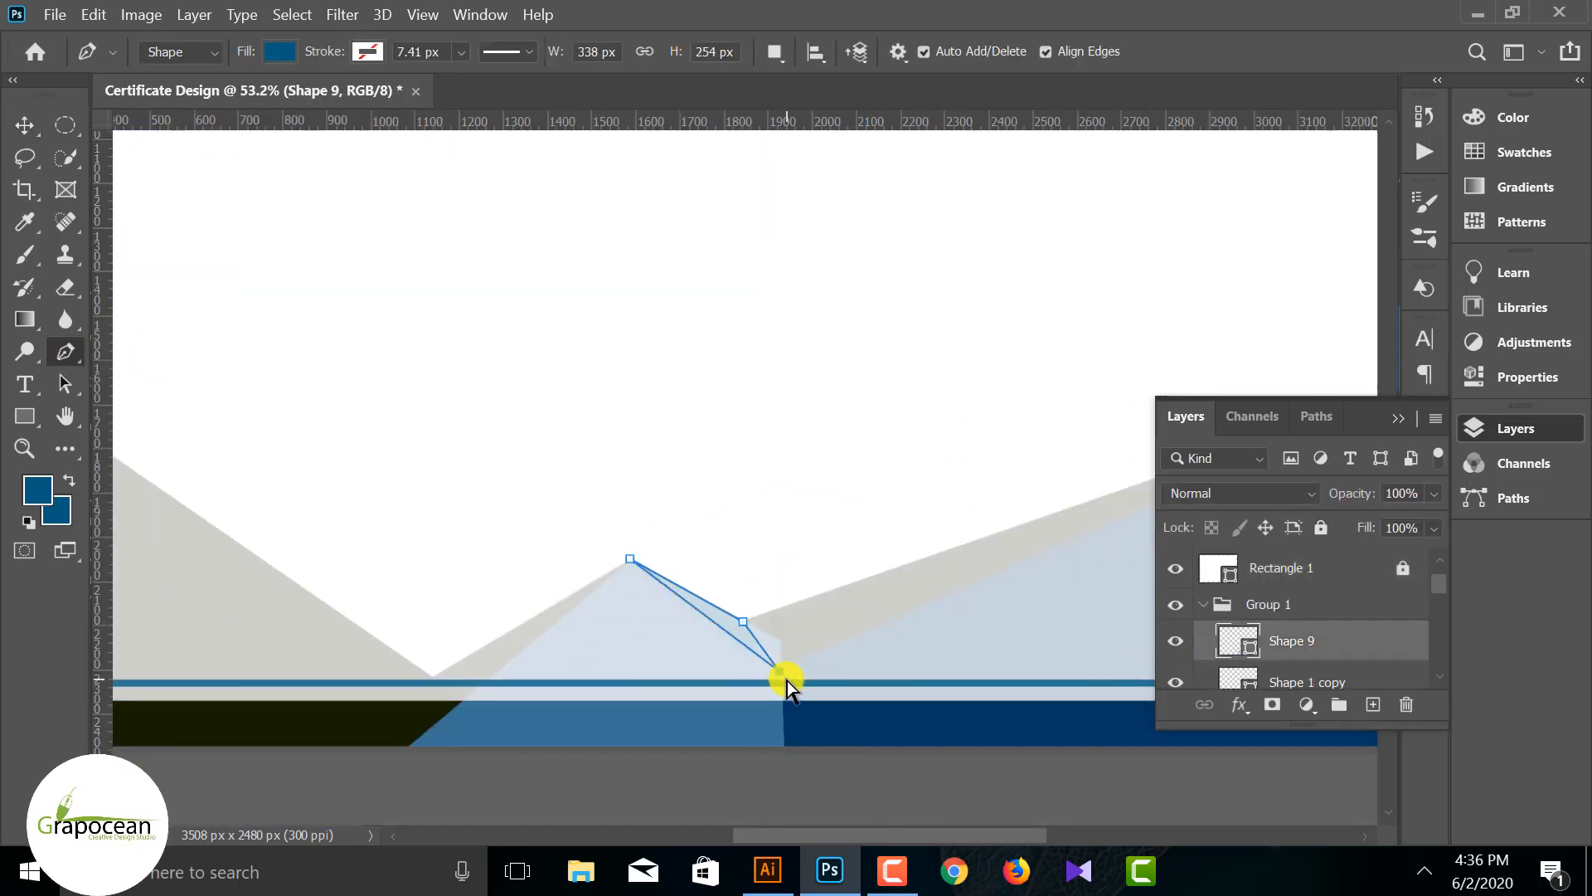
# Step: Reshape Shape 1 copy, the light blue bottom peak, by moving its right anchor point to Shape 9's lower corner
pyautogui.press('v')
pyautogui.click(700, 722)
pyautogui.scroll(1, 700, 722)
pyautogui.press('p')
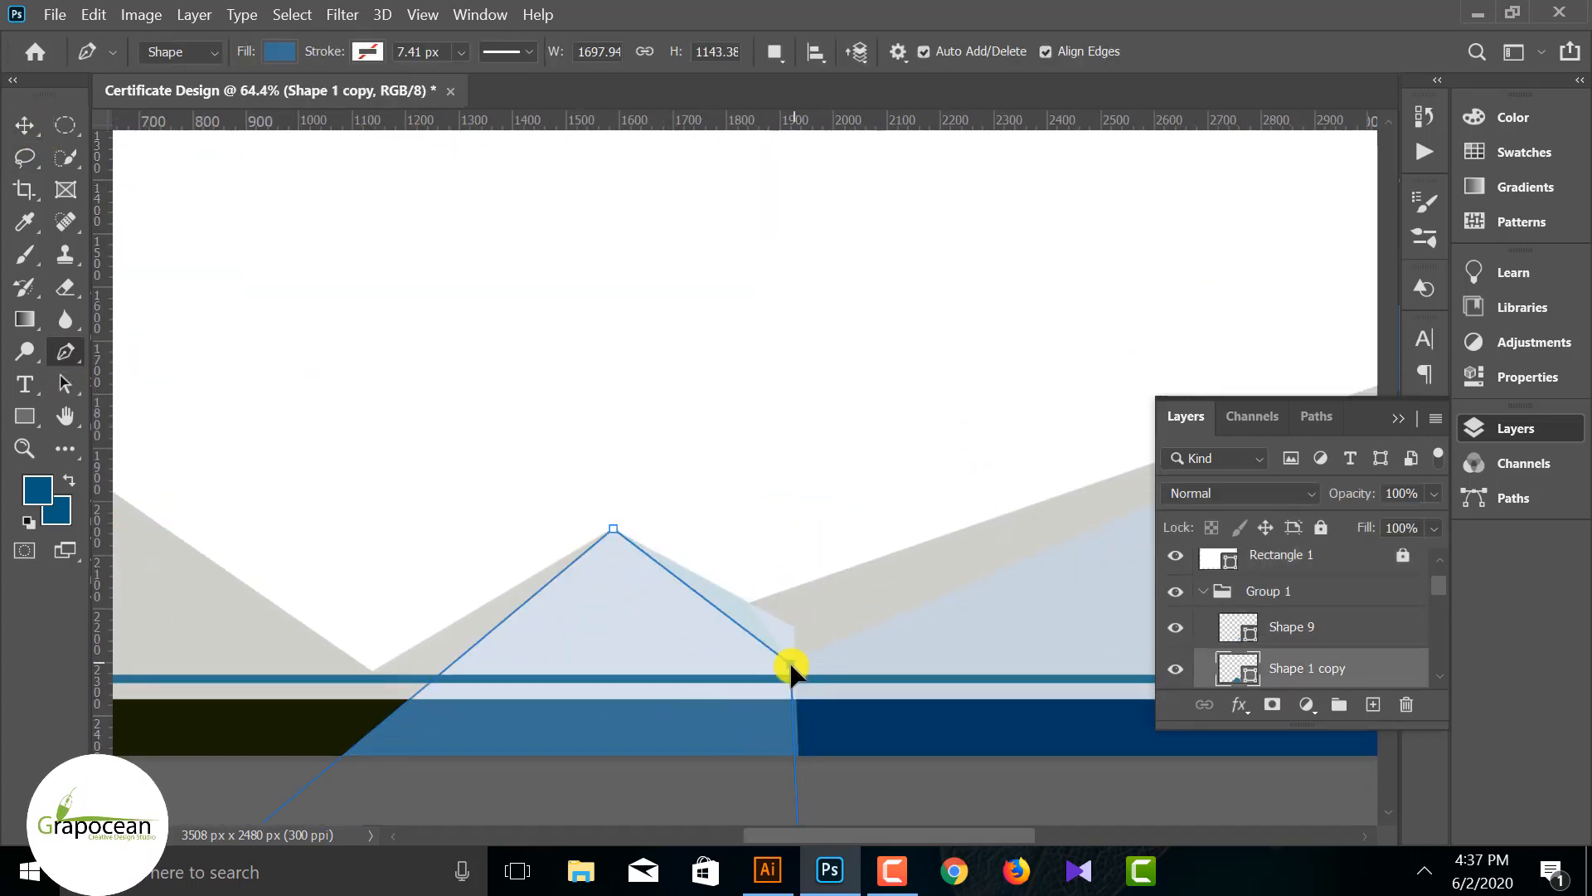
pyautogui.press('v')
pyautogui.scroll(-2, 912, 811)
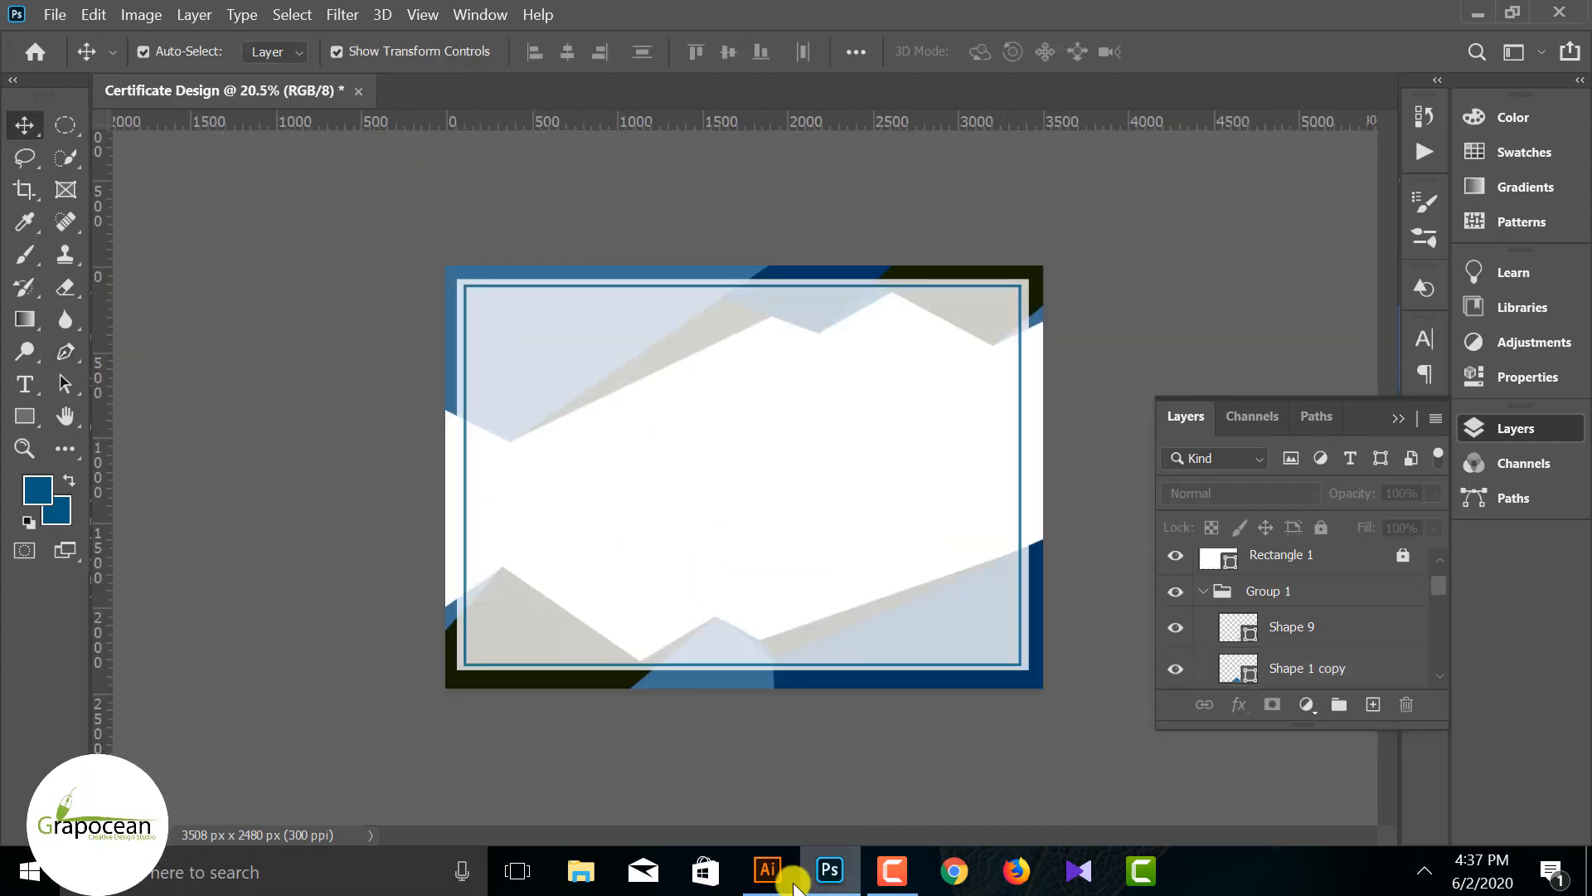
# Step: Copy the gold ribbon badge from Illustrator into the Photoshop certificate as a Smart Object, scaled to about 325% in the upper-left corner
pyautogui.click(767, 871)
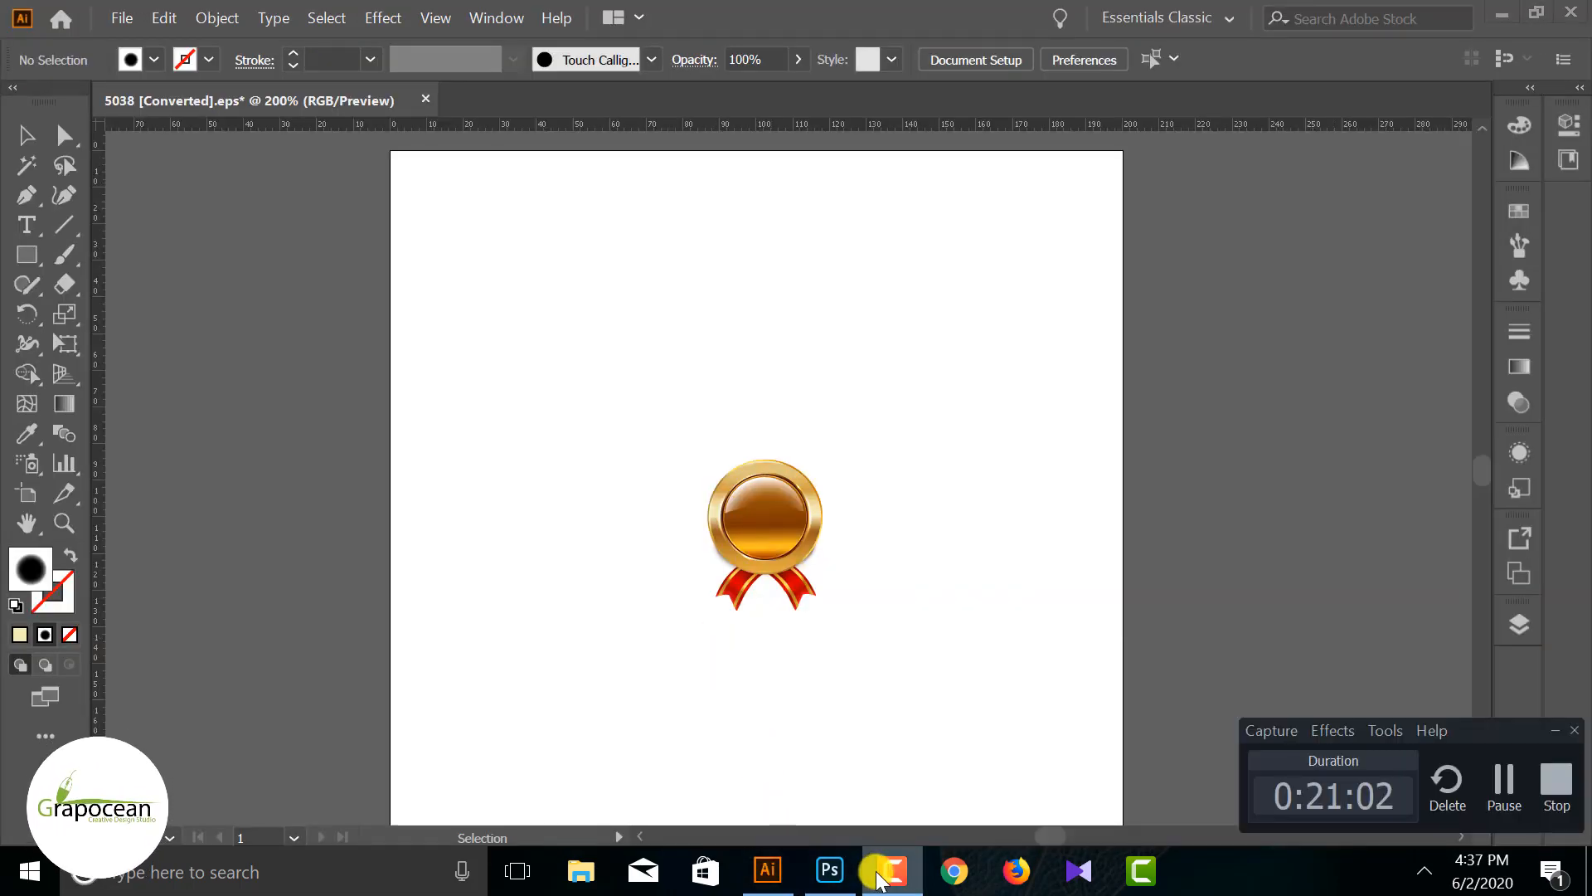
pyautogui.moveTo(661, 365); pyautogui.dragTo(840, 620)
pyautogui.moveTo(792, 527); pyautogui.dragTo(534, 355)
pyautogui.click(1206, 51)
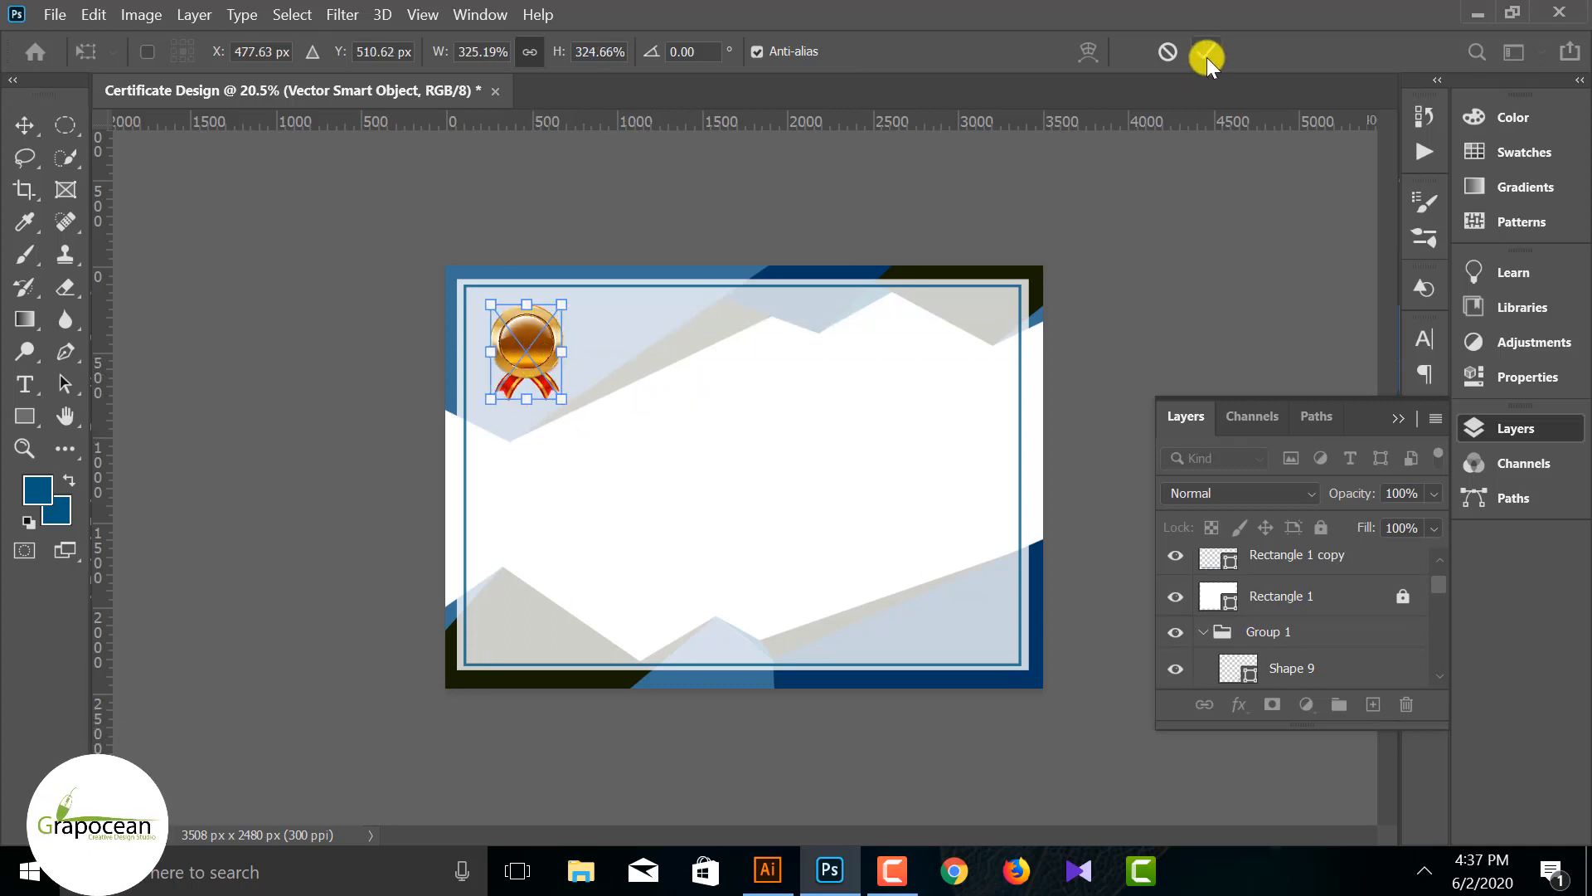
# Step: Add a new layer above the badge and enter the white text "2020" beside it in Akrobat Bold, 9 pt
pyautogui.scroll(2, 1294, 595)
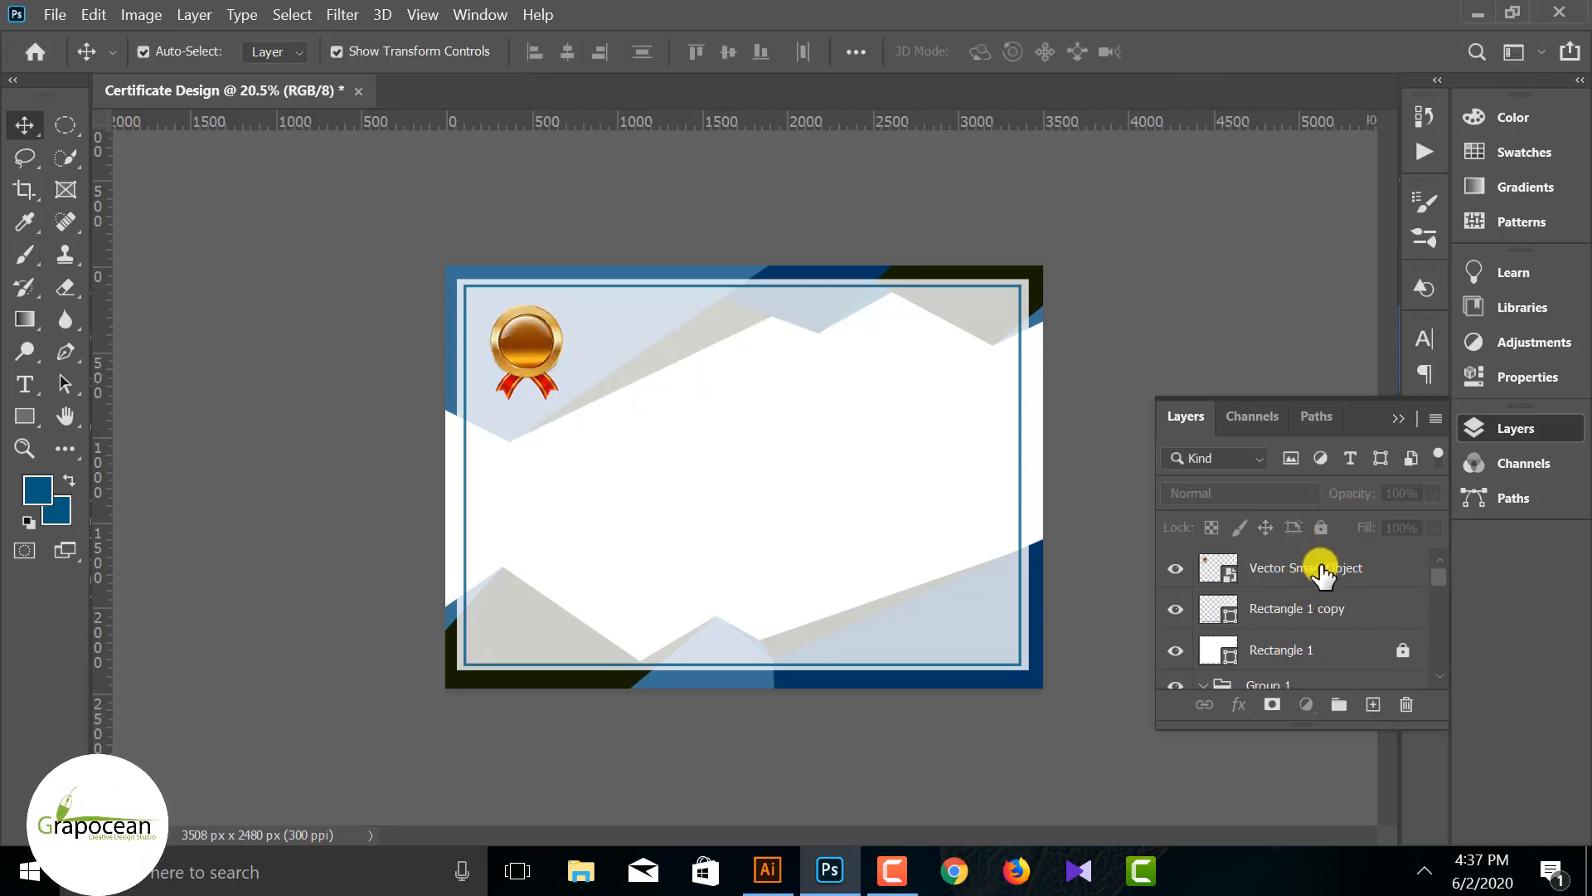
pyautogui.click(1316, 561)
pyautogui.click(1374, 704)
pyautogui.click(24, 384)
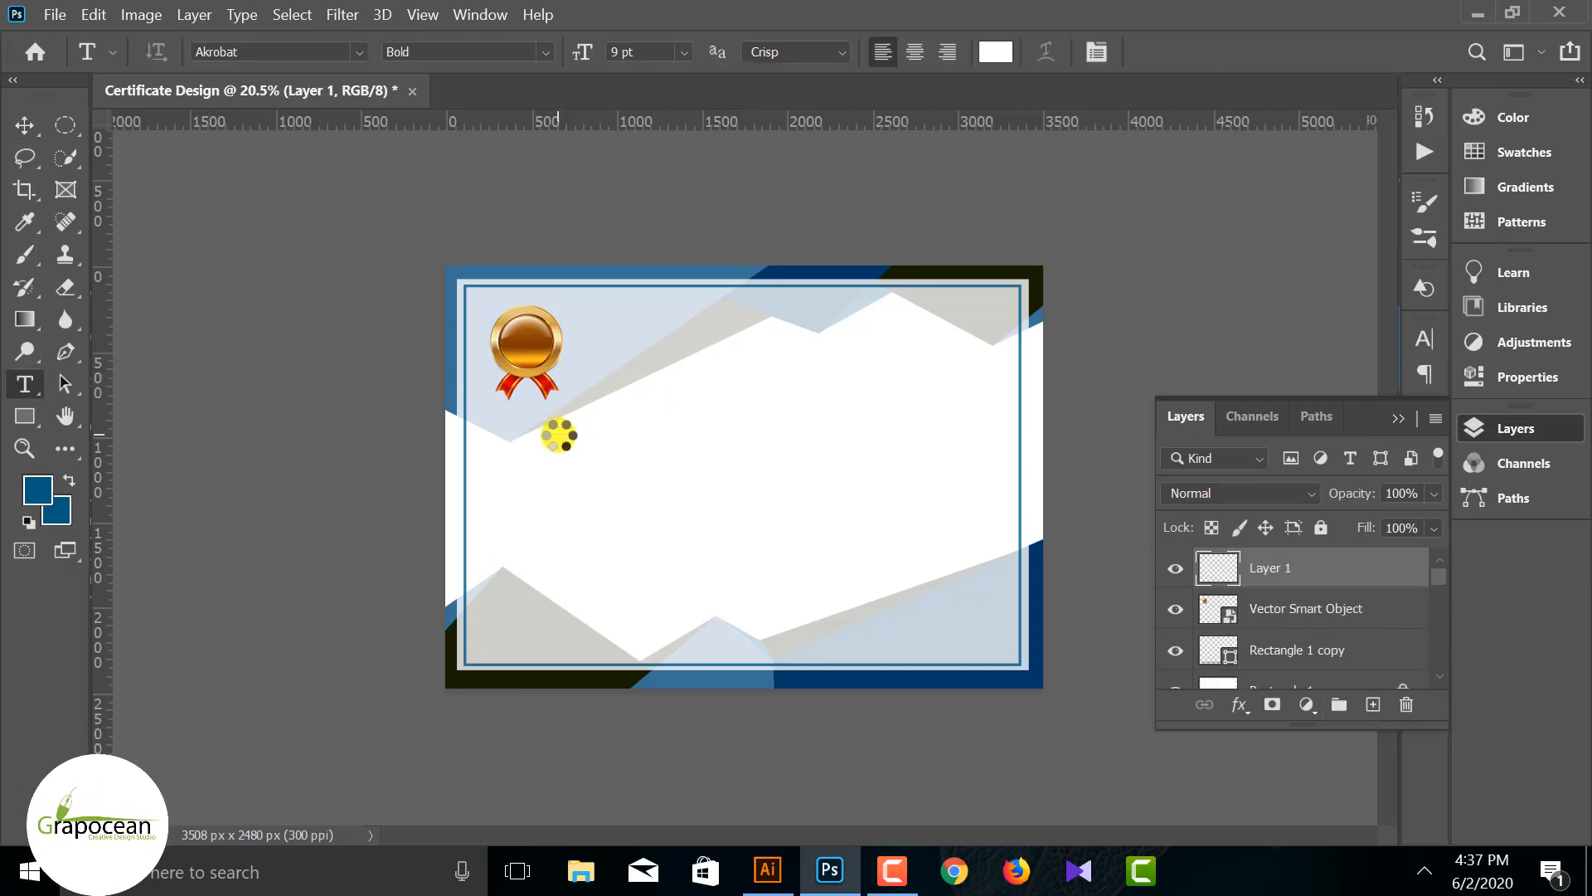
pyautogui.hotkey('ctrl', '+')
pyautogui.click(540, 303)
pyautogui.press('BackSpace')
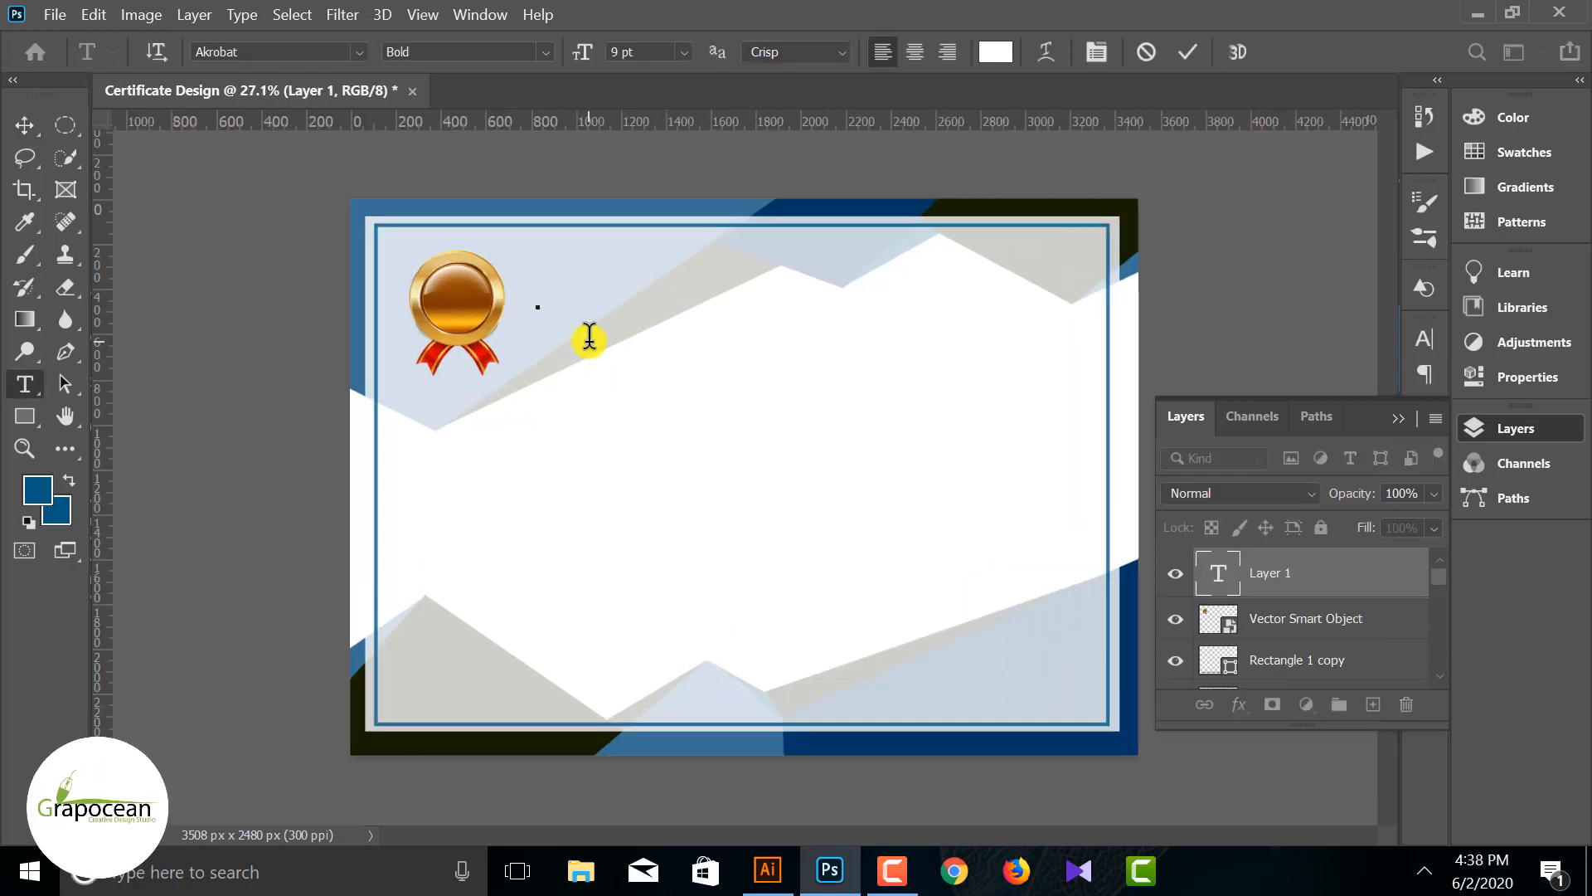
pyautogui.moveTo(559, 329); pyautogui.dragTo(586, 249)
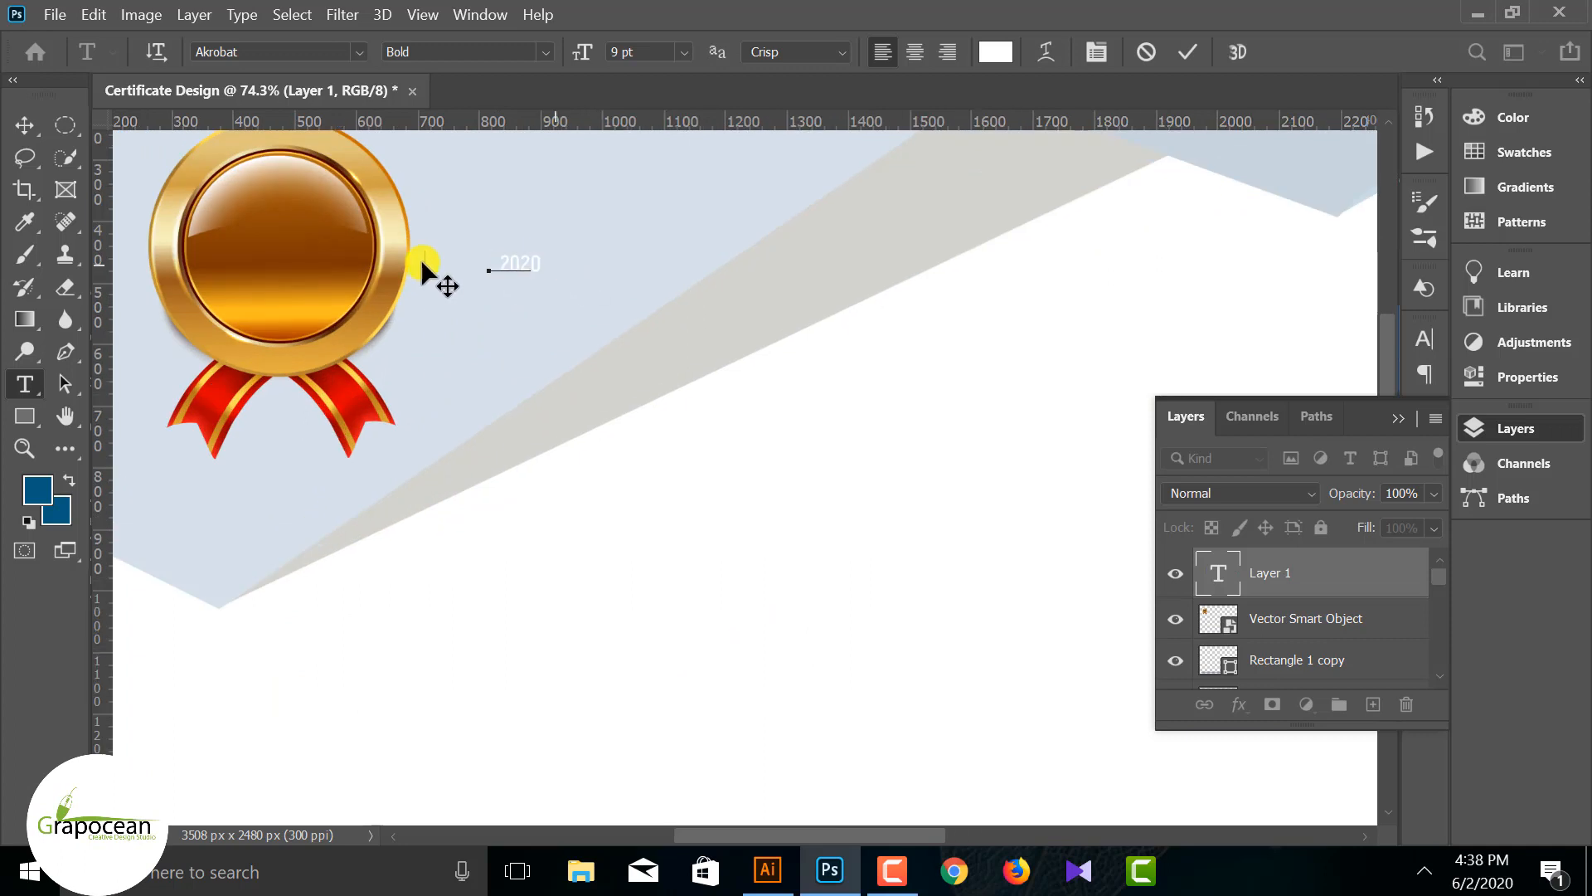
# Step: Enlarge the "2020" text to 19 pt and centre it on the gold badge
pyautogui.moveTo(420, 257); pyautogui.dragTo(299, 258)
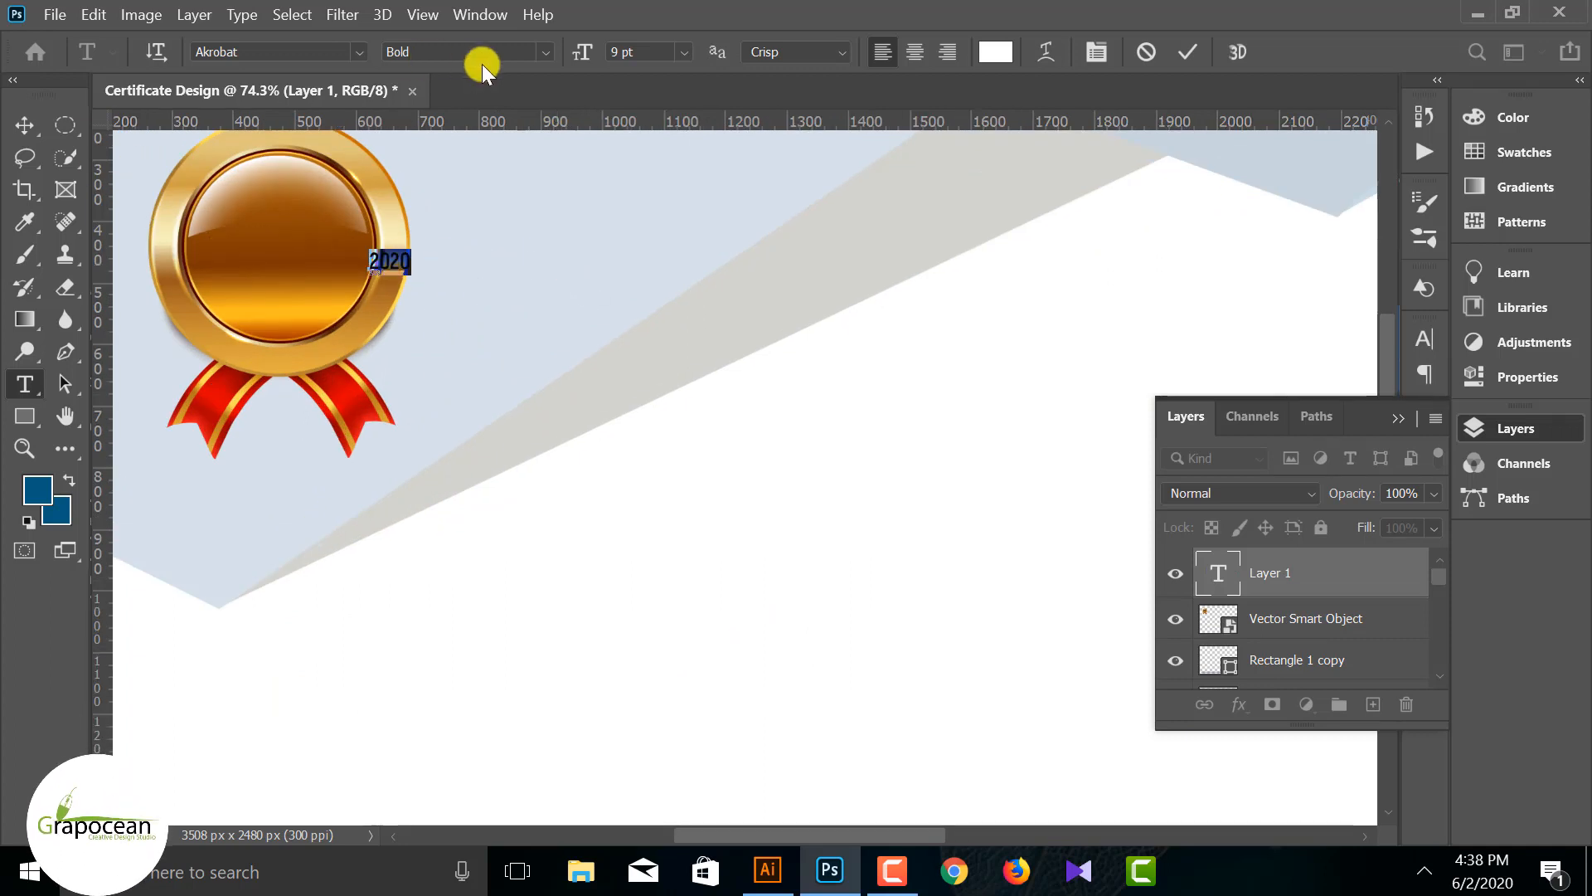
pyautogui.moveTo(583, 51)
pyautogui.mouseDown()
pyautogui.moveTo(611, 50)
pyautogui.moveTo(593, 50)
pyautogui.mouseUp()
pyautogui.click(25, 124)
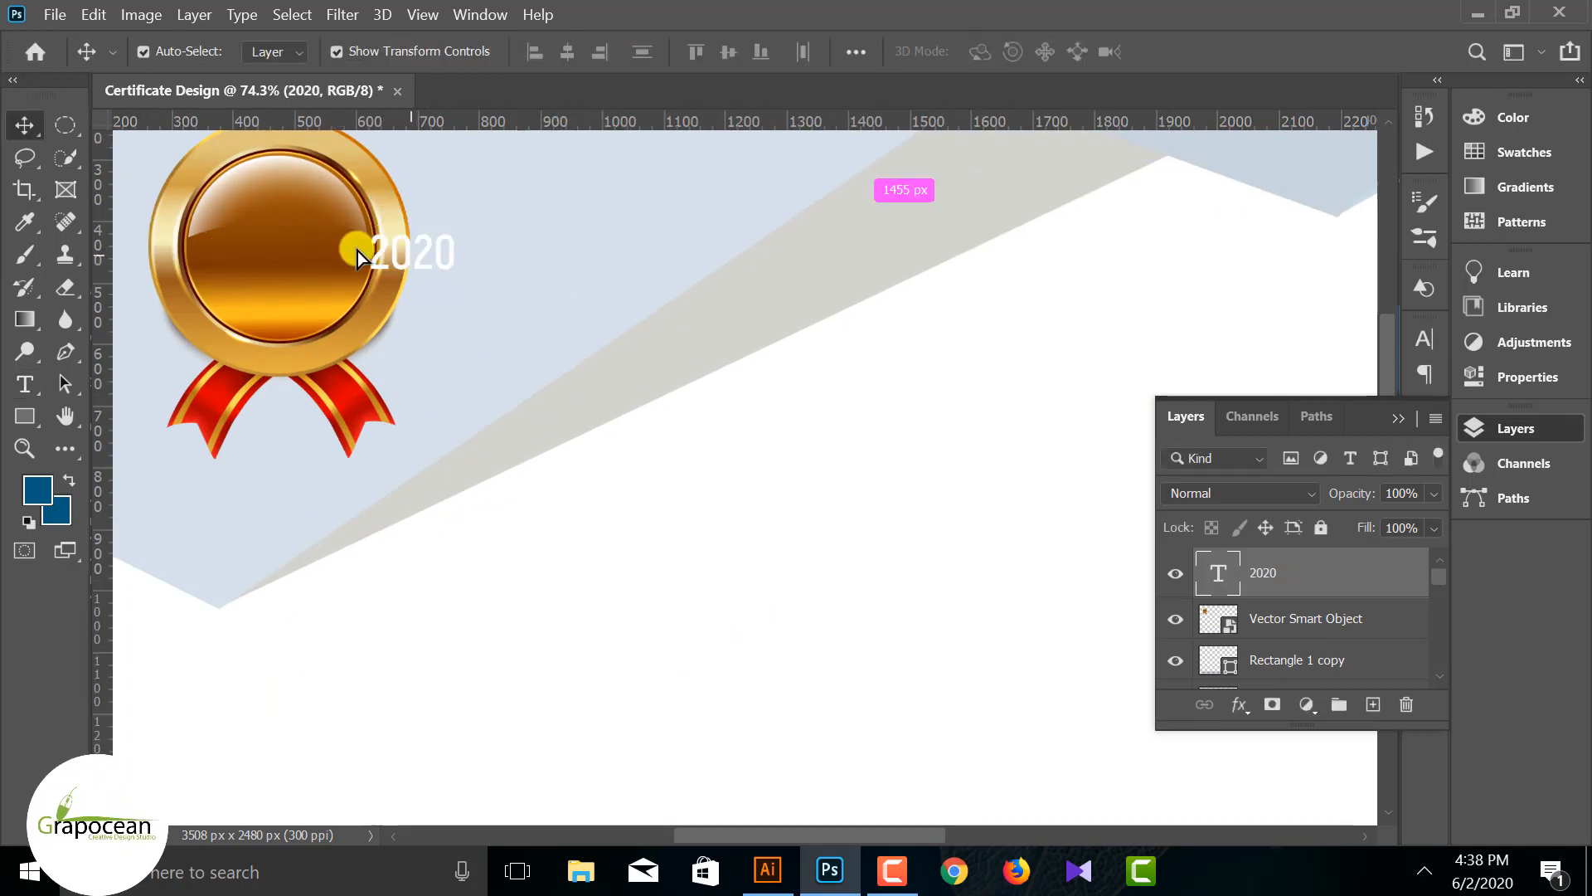
pyautogui.moveTo(357, 250); pyautogui.dragTo(295, 251)
# Step: Change the "2020" text's font to The Bold Font and recentre it on the badge
pyautogui.click(25, 384)
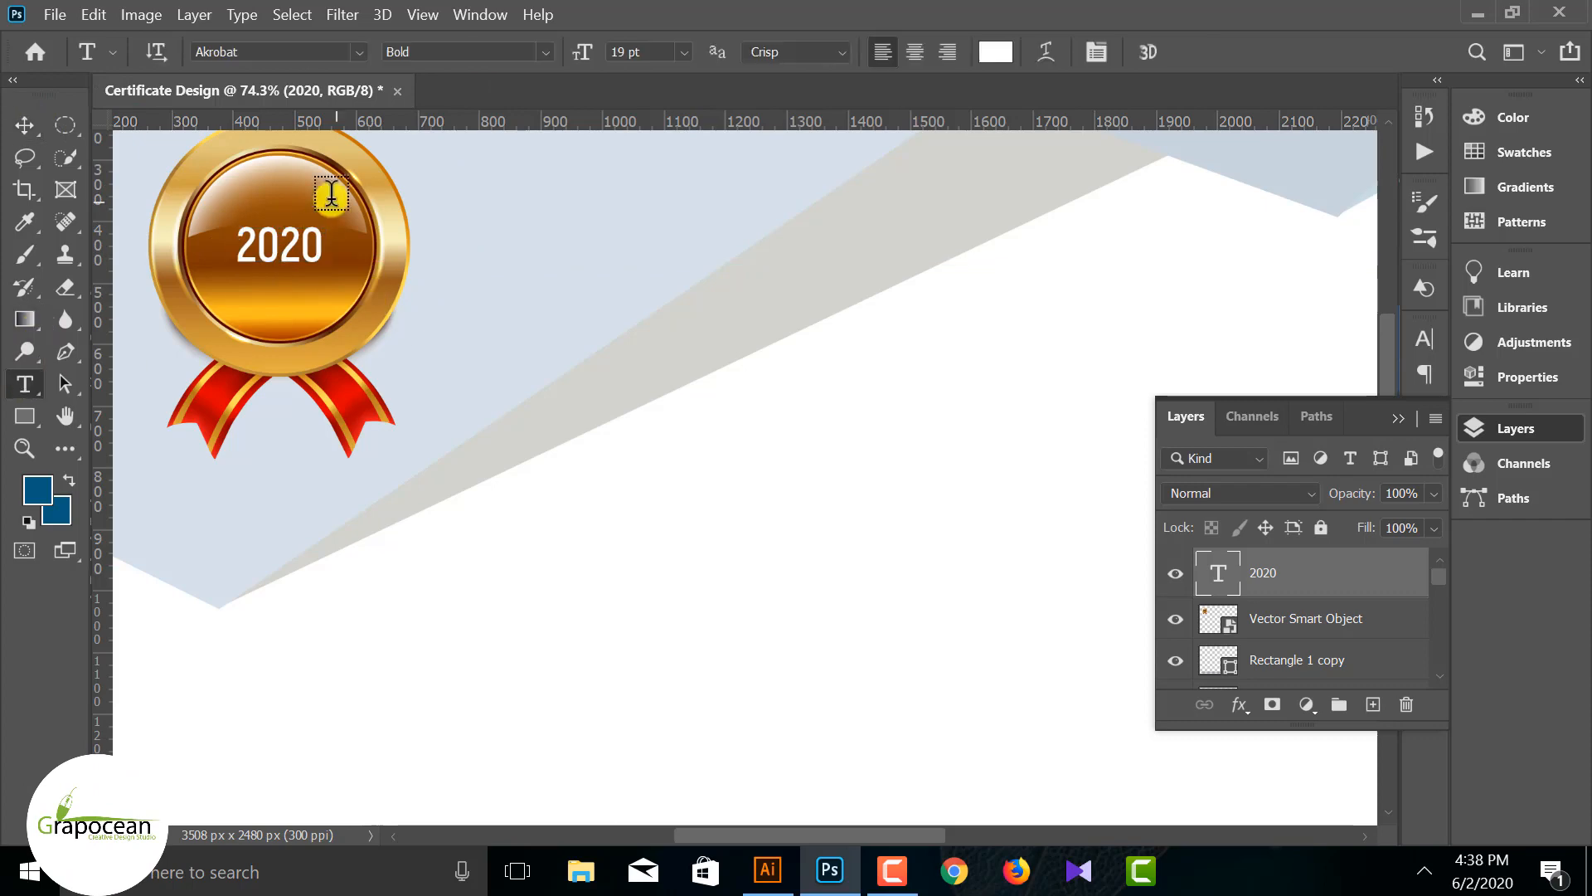
pyautogui.doubleClick(319, 245)
pyautogui.click(356, 52)
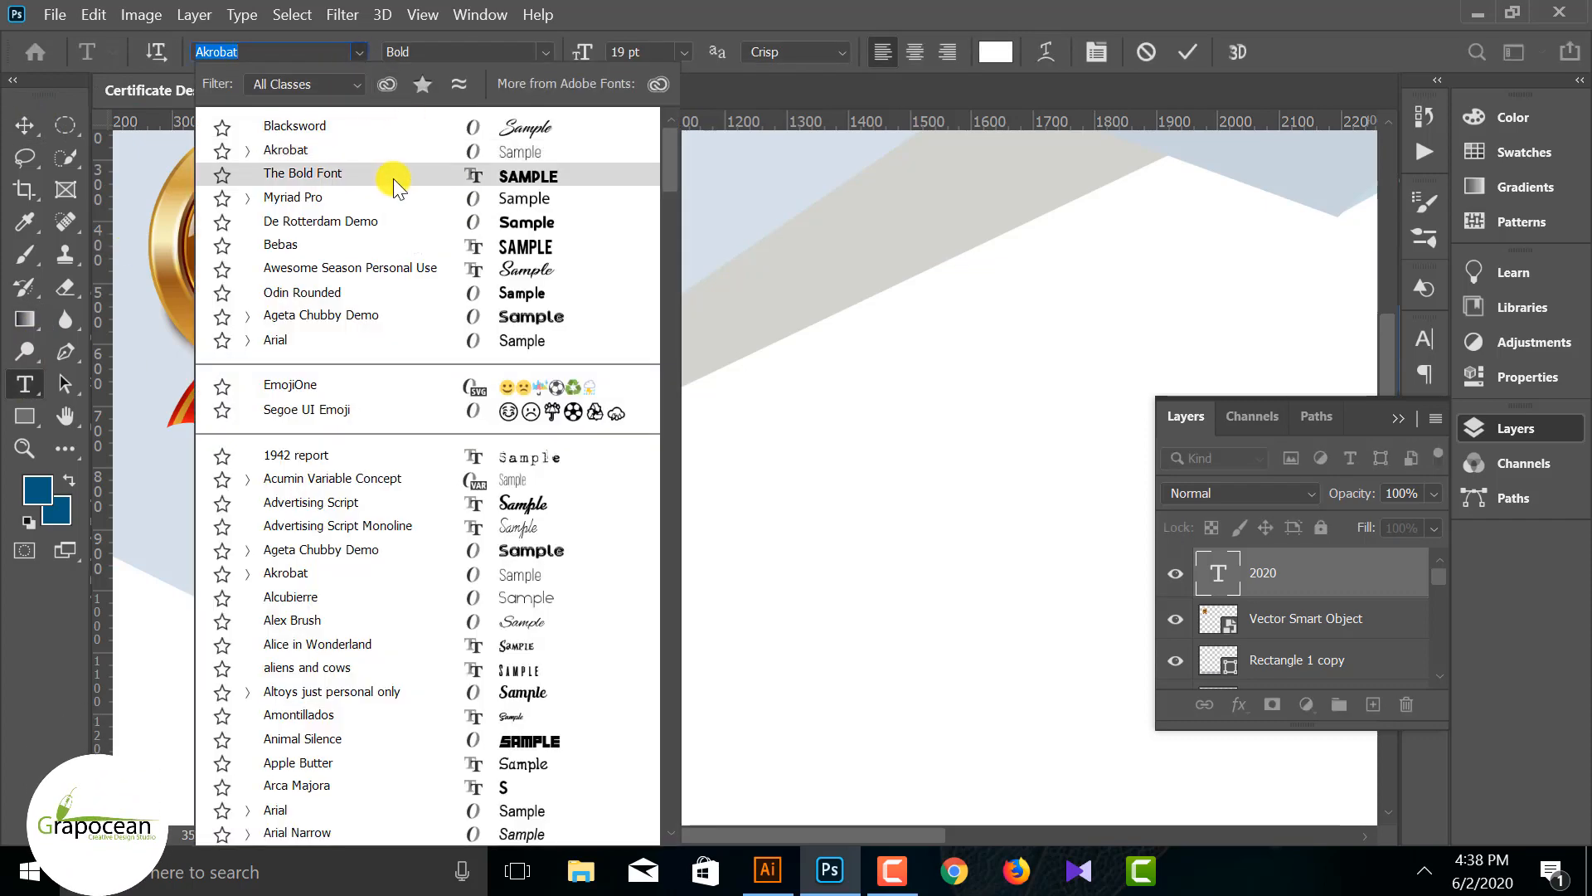
pyautogui.click(393, 178)
pyautogui.click(25, 124)
pyautogui.moveTo(322, 256); pyautogui.dragTo(291, 247)
pyautogui.rightClick(1319, 572)
pyautogui.click(1070, 36)
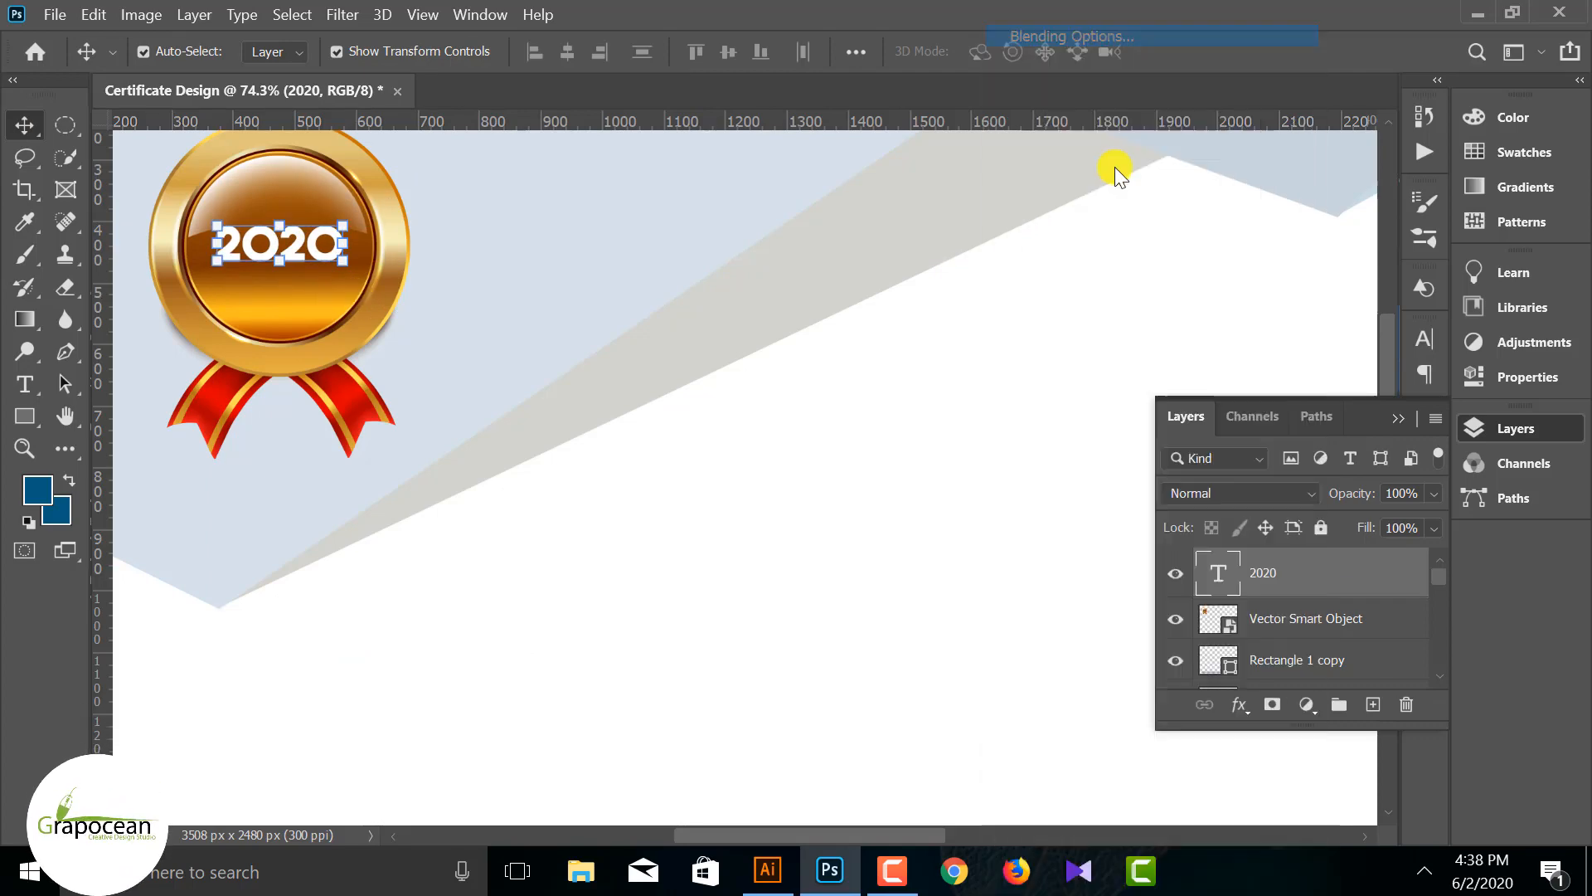
pyautogui.click(581, 611)
pyautogui.click(1067, 389)
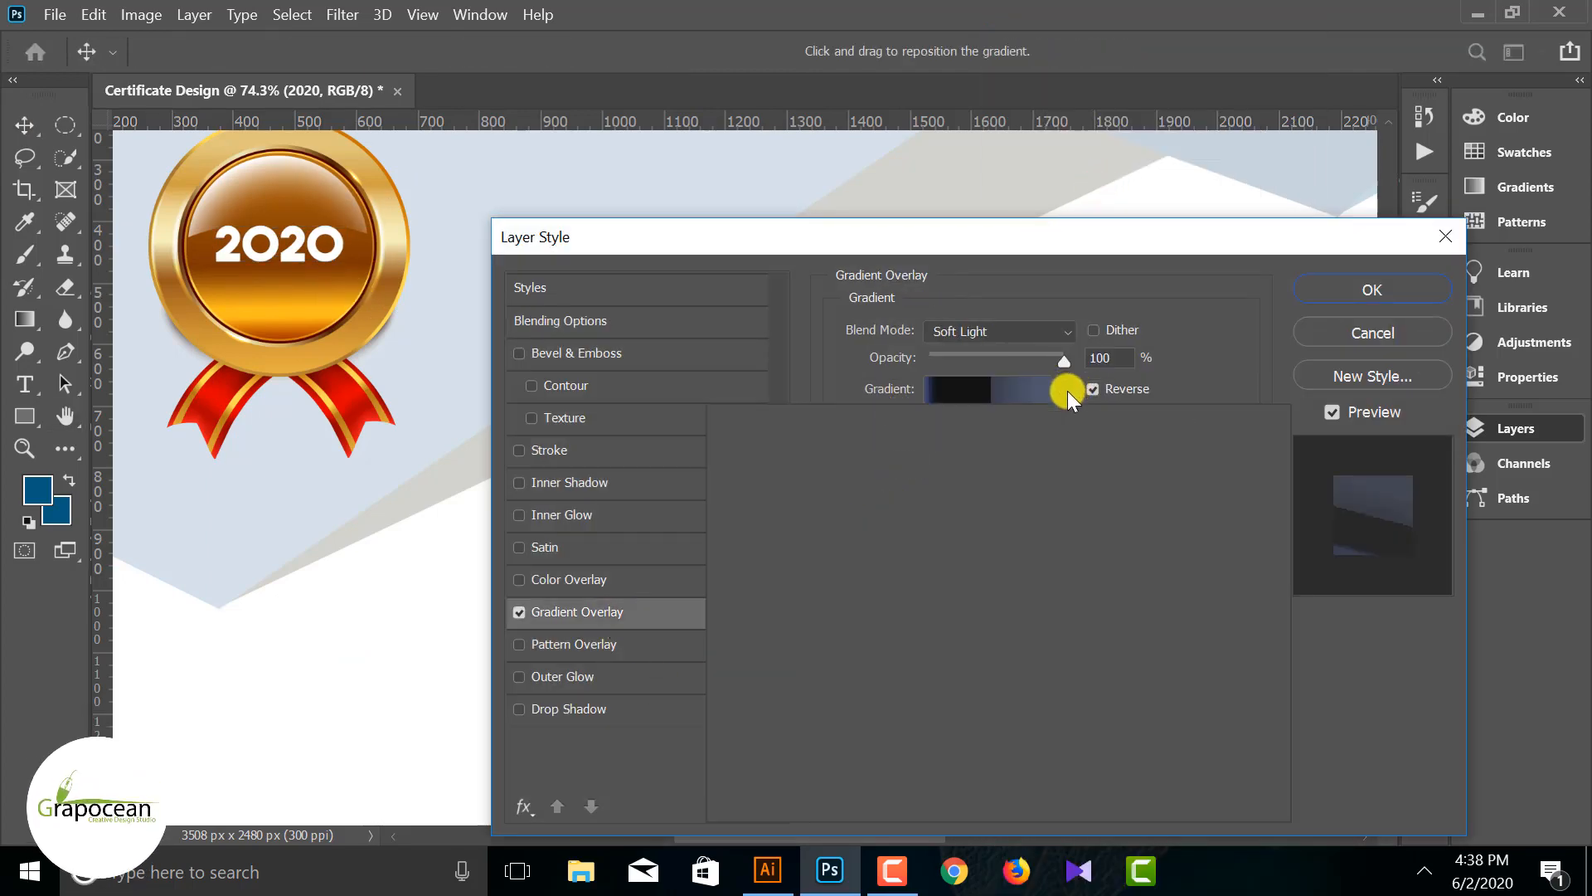
pyautogui.click(1372, 289)
# Step: Enable a Gradient Overlay on the "2020" text layer and set its blend mode to Normal
pyautogui.rightClick(1277, 564)
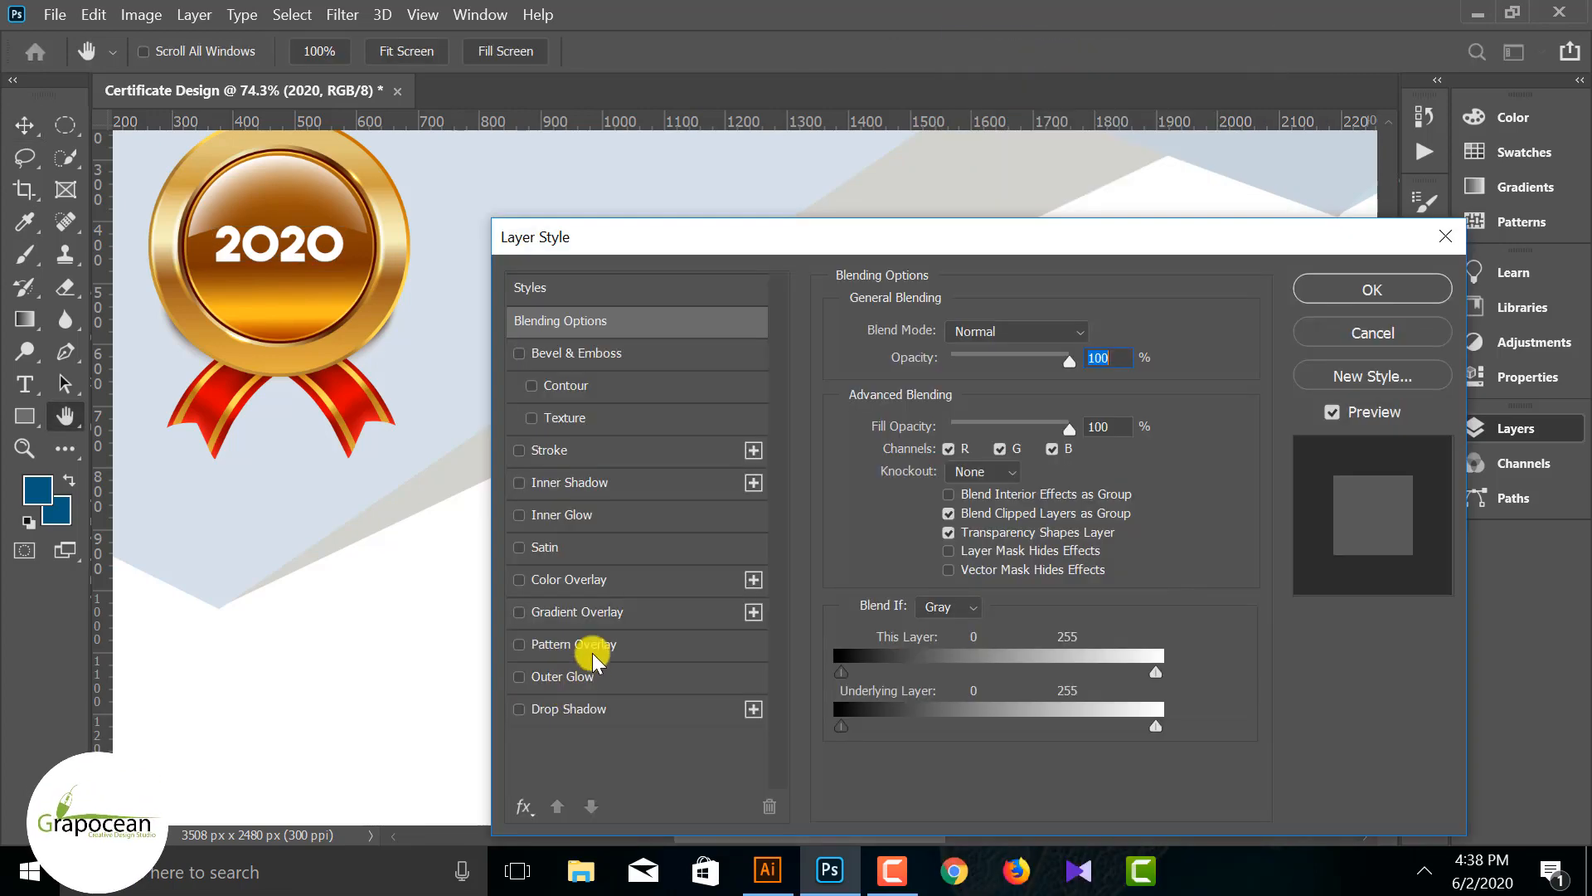
pyautogui.click(580, 611)
pyautogui.click(1068, 388)
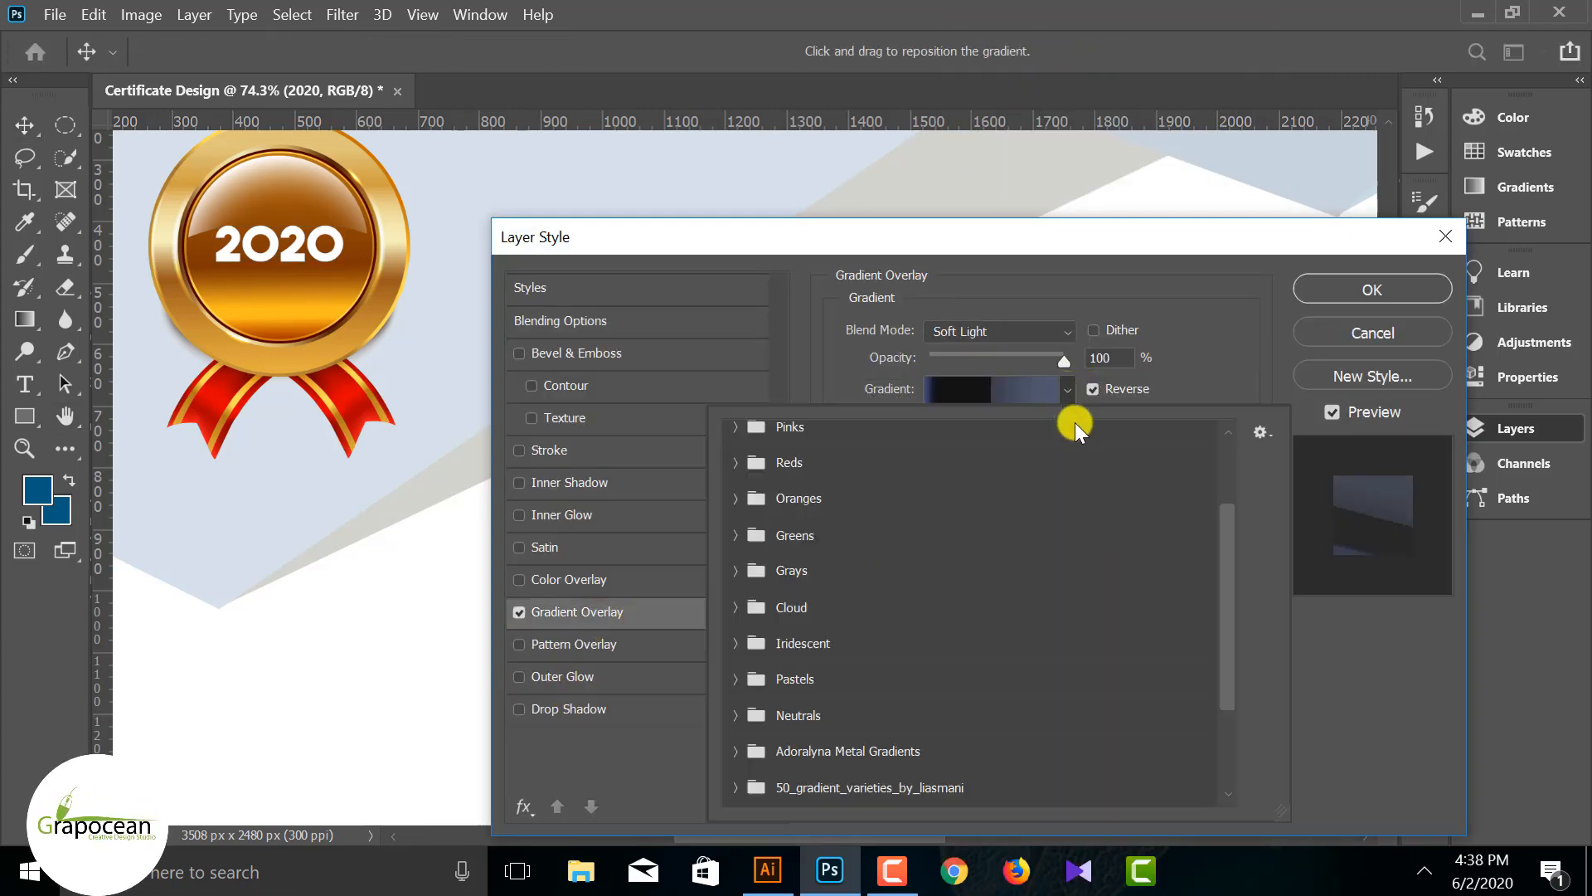
pyautogui.click(1064, 335)
pyautogui.click(1064, 331)
pyautogui.click(953, 237)
# Step: Apply a pale yellow-gold gradient from the 75_modern_photoshop_gradients set to the "2020" text's overlay
pyautogui.click(1066, 390)
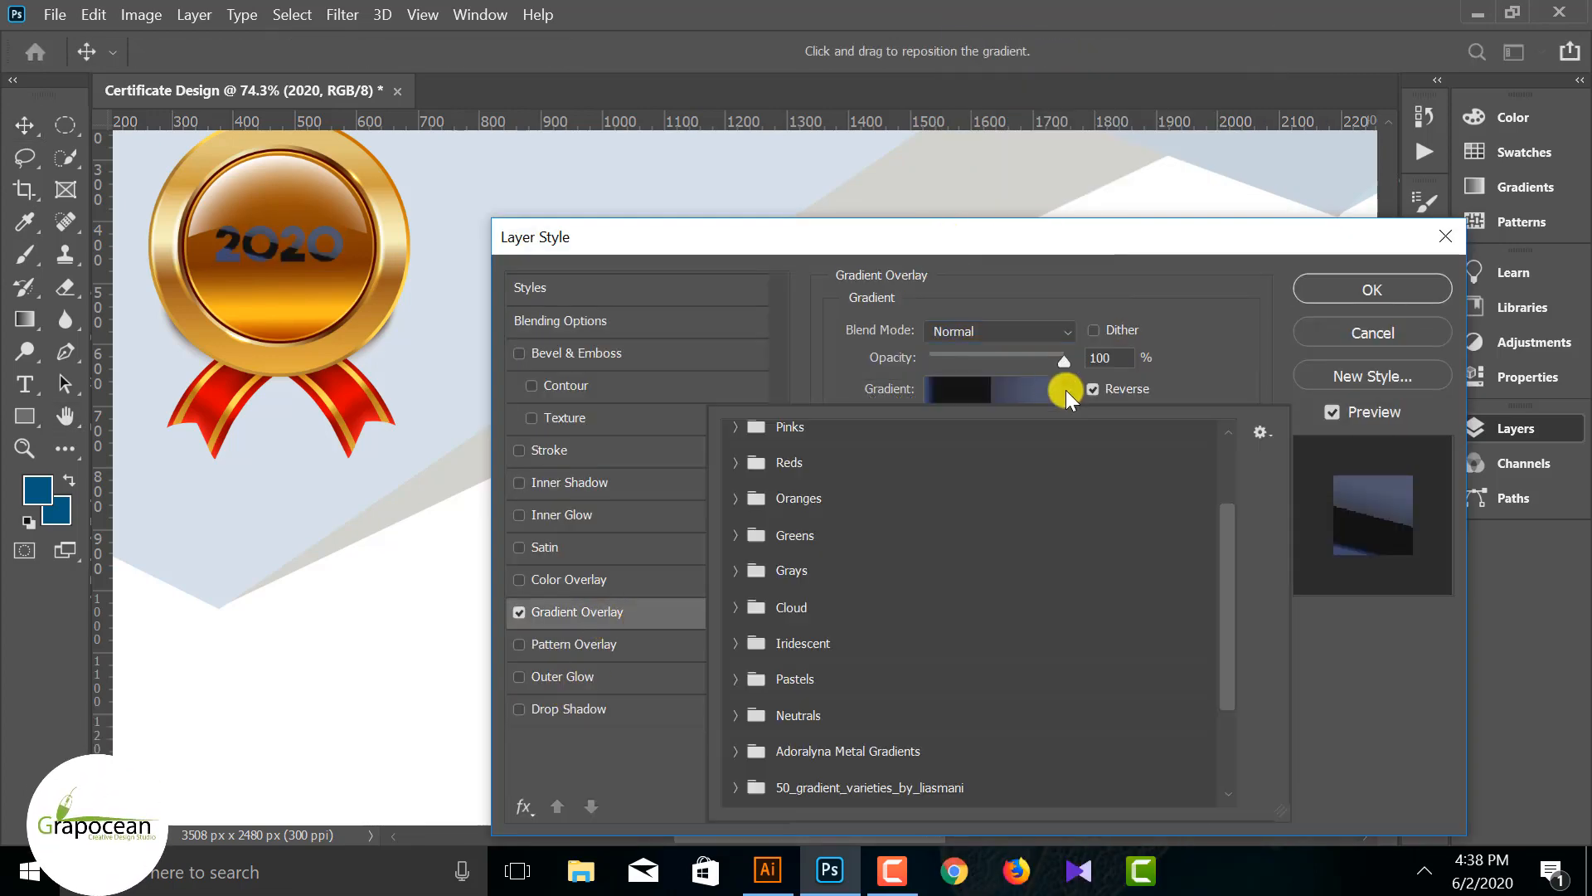
pyautogui.scroll(-2, 871, 742)
pyautogui.scroll(-2, 862, 767)
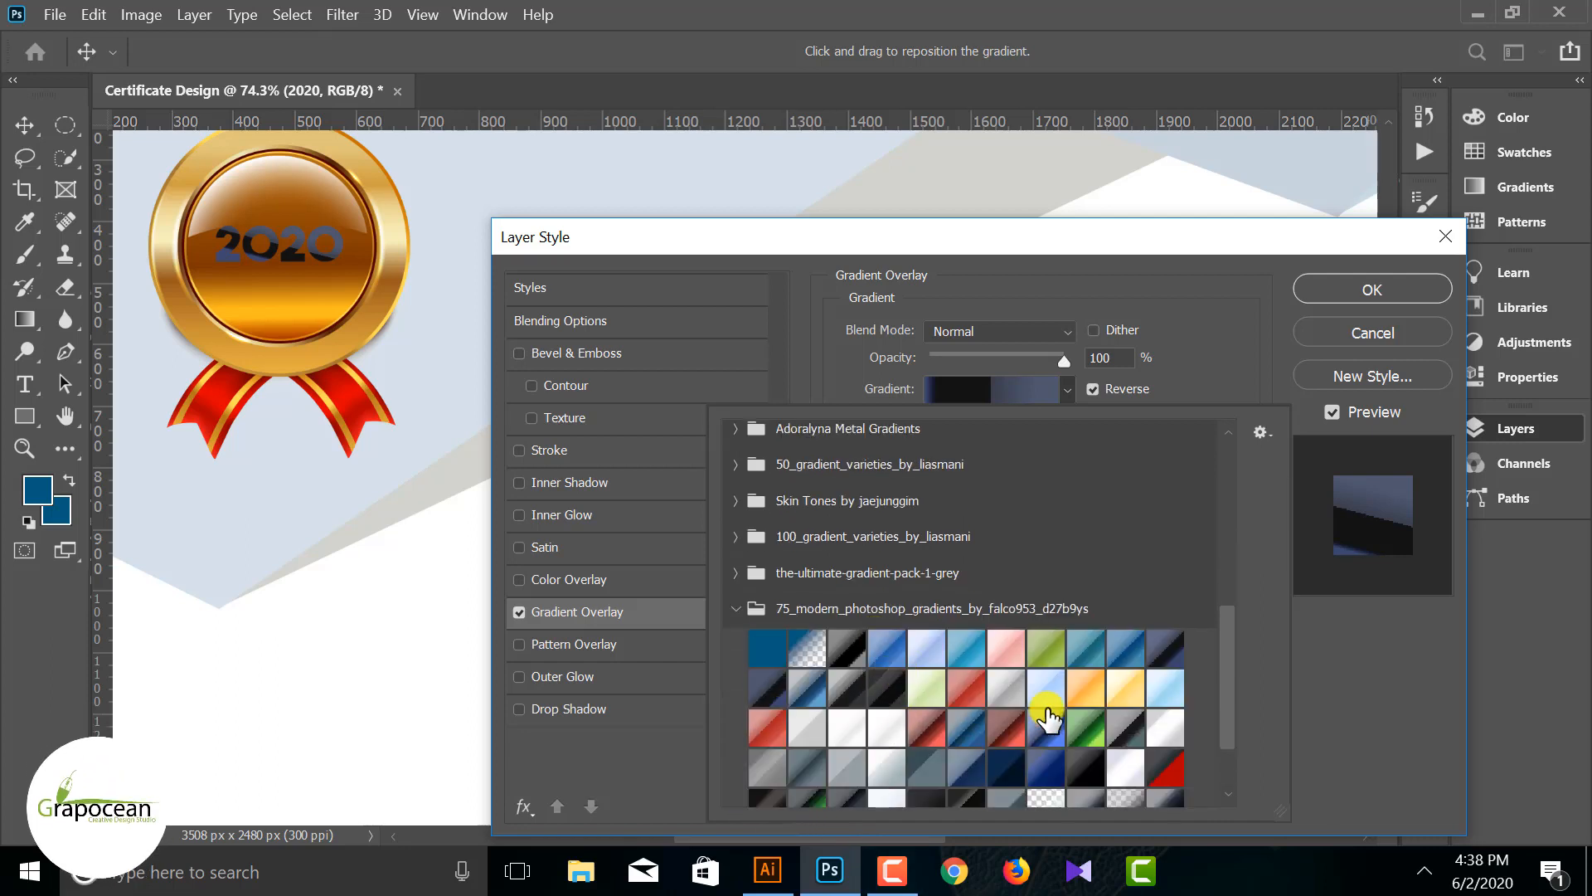
pyautogui.click(1095, 692)
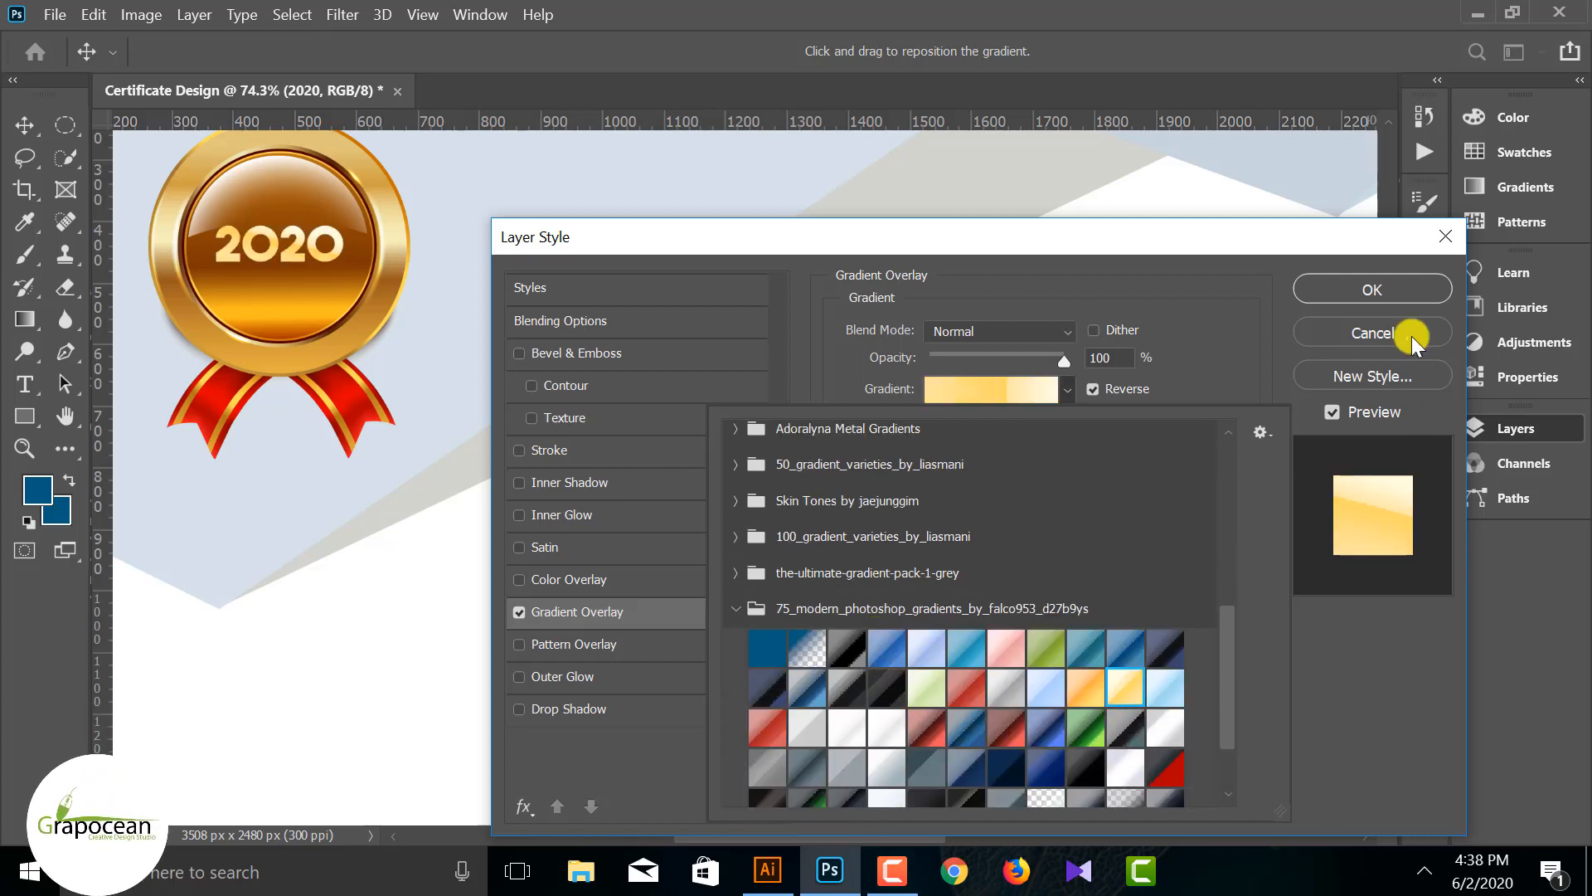
pyautogui.click(1412, 338)
# Step: Scale the "2020" text on the badge proportionally about its centre to 113.51%
pyautogui.hotkey('ctrl', 't')
pyautogui.moveTo(342, 272); pyautogui.dragTo(350, 275)
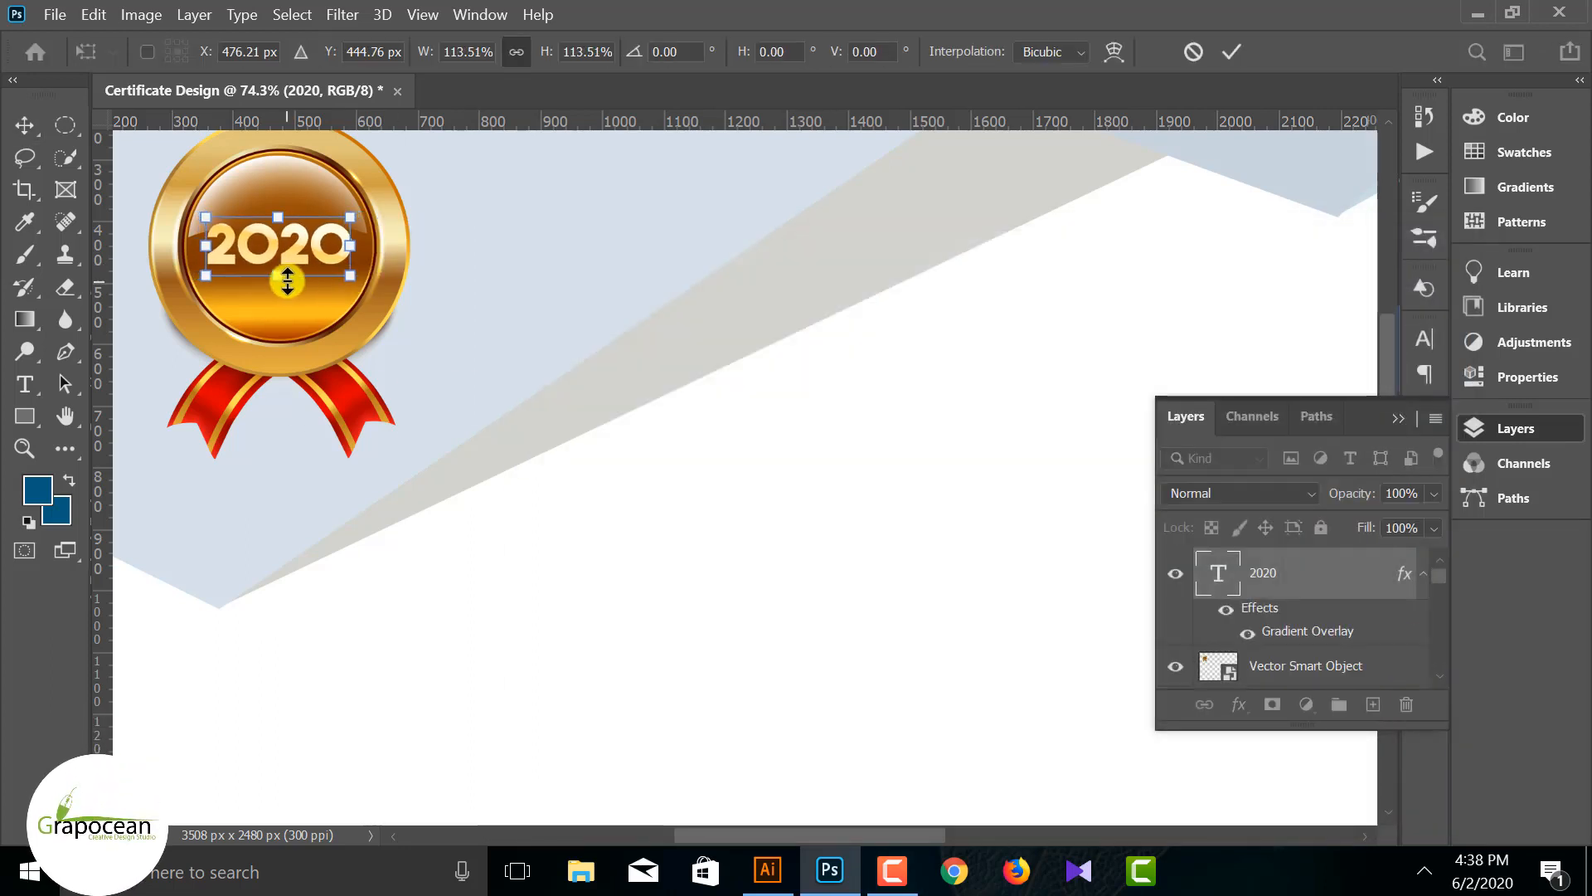
pyautogui.click(1233, 51)
# Step: Scale the "2020" text on the badge proportionally to 90.63%
pyautogui.scroll(-3, 610, 628)
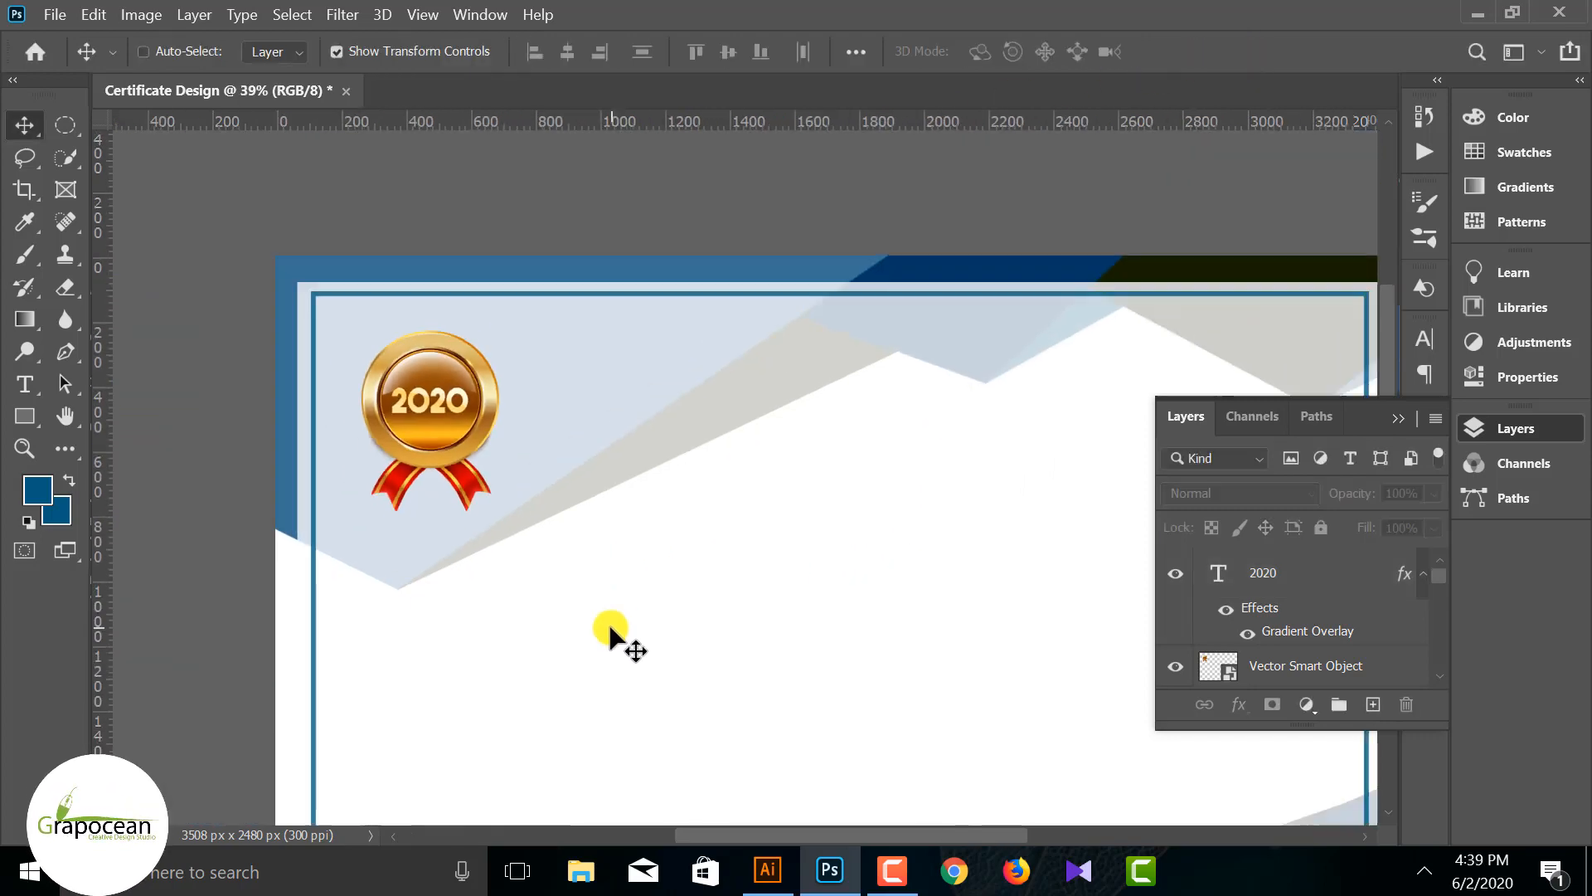
pyautogui.scroll(-2, 610, 628)
pyautogui.scroll(2, 417, 286)
pyautogui.hotkey('ctrl', 't')
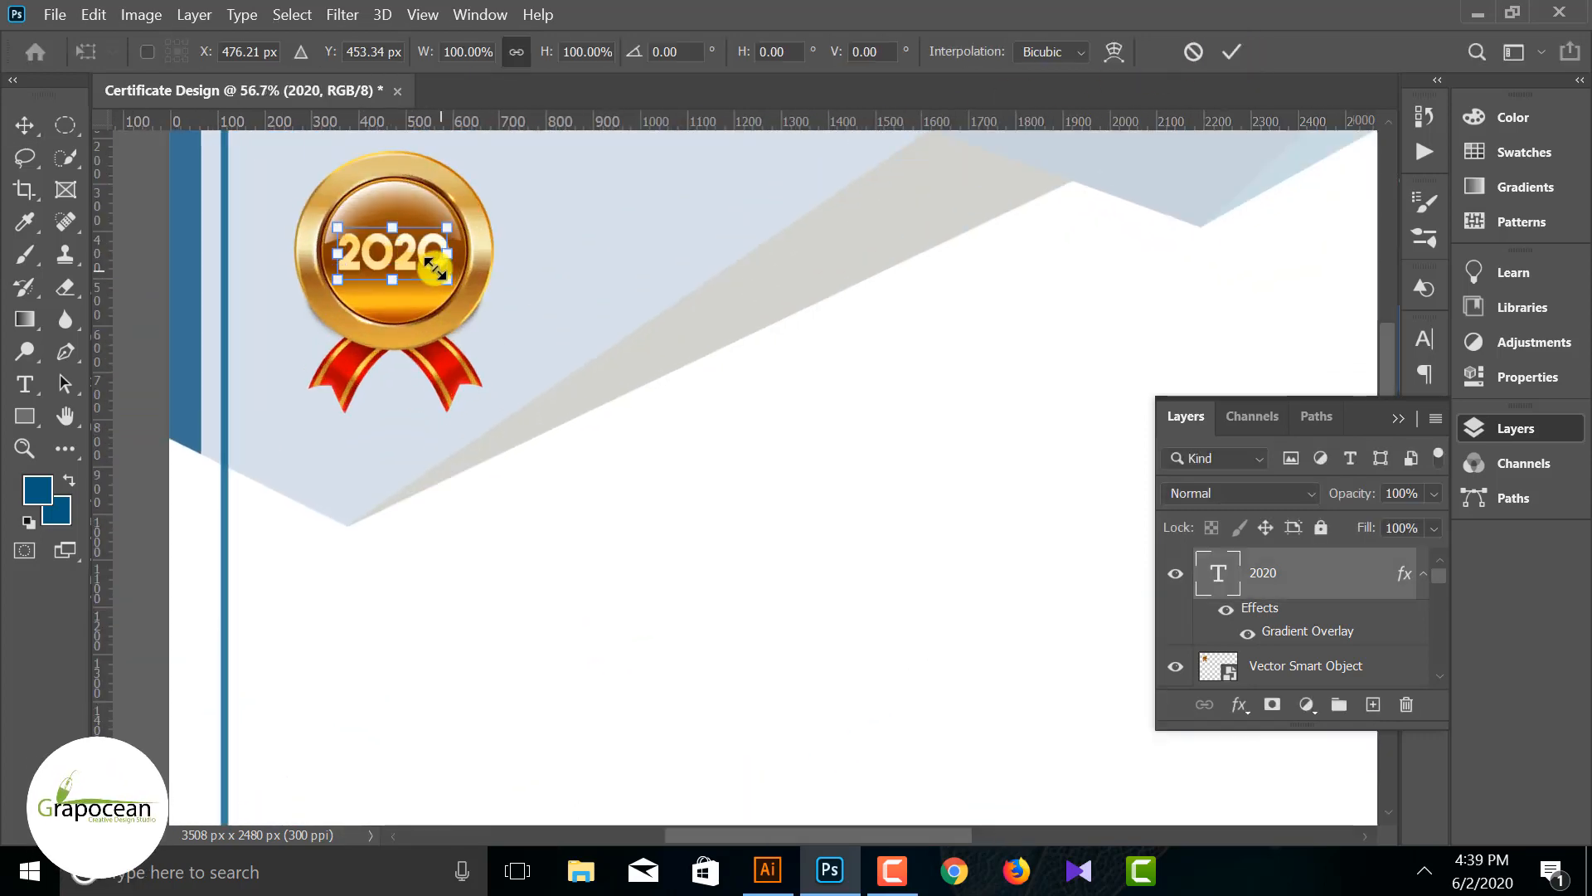
pyautogui.moveTo(464, 282)
pyautogui.mouseDown()
pyautogui.moveTo(421, 252)
pyautogui.moveTo(445, 280)
pyautogui.mouseUp()
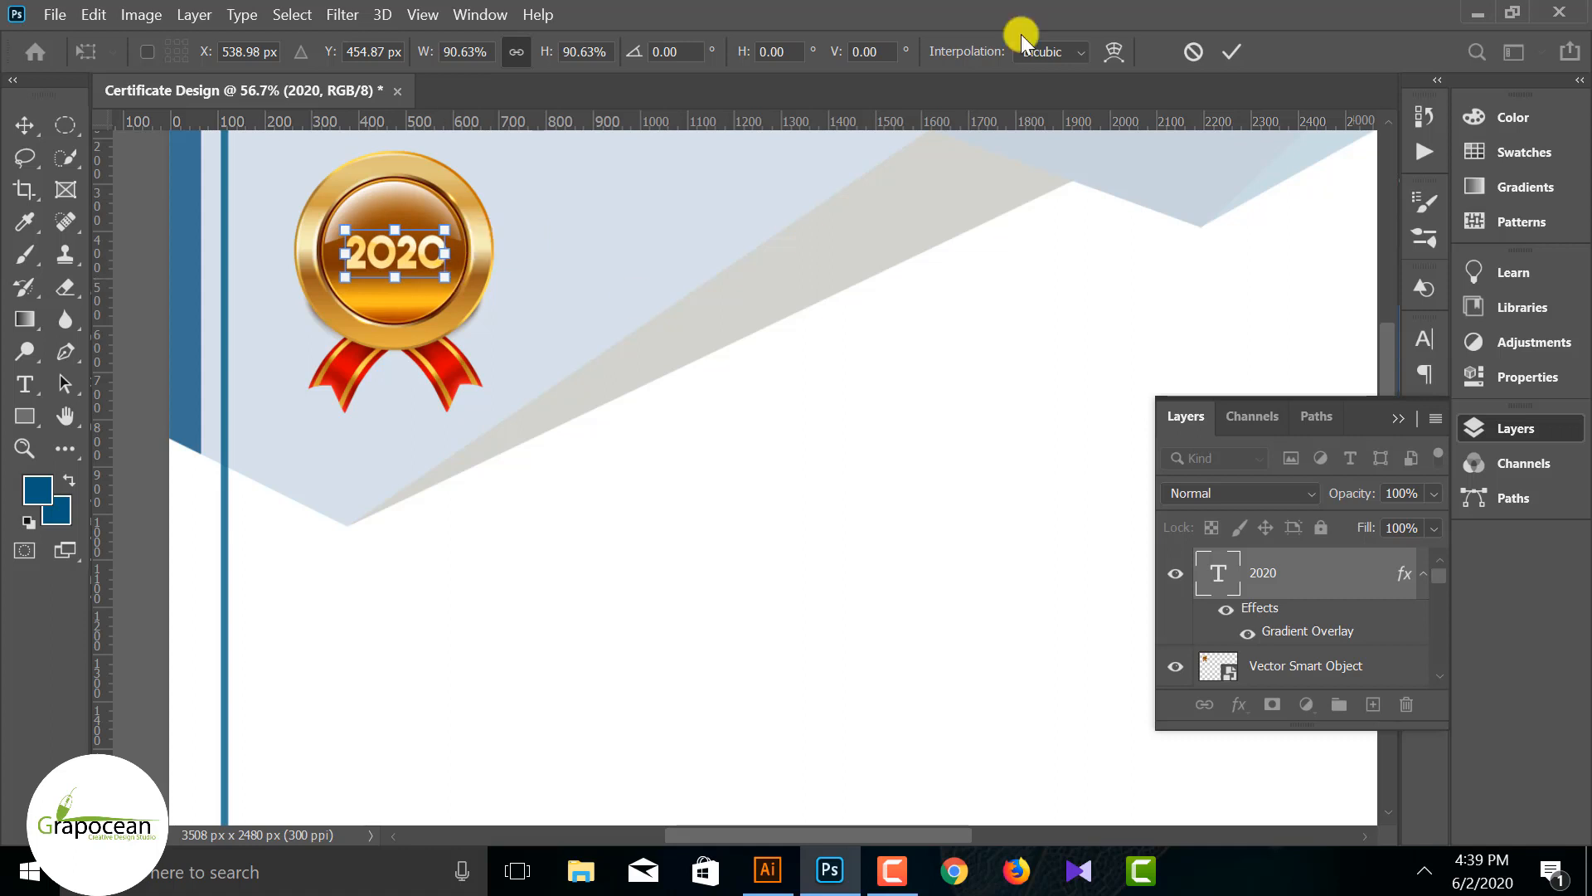
pyautogui.press('Return')
# Step: Add a white "CERTIFICATE" text in The Bold Font on the lower part of the badge and reduce its size
pyautogui.hotkey('ctrl', '1')
pyautogui.click(25, 384)
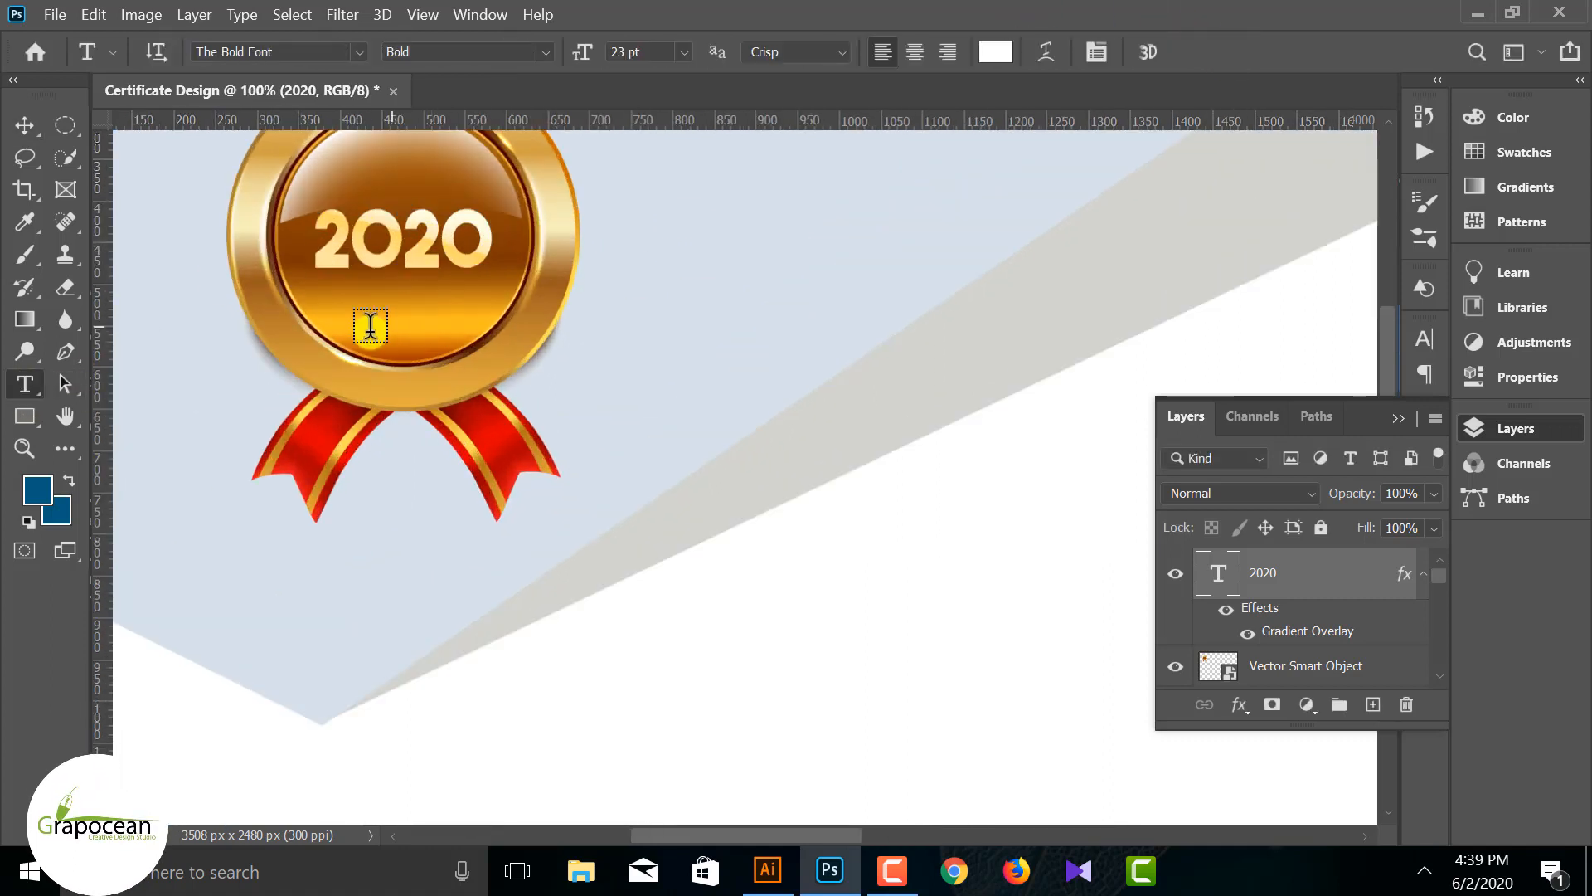
pyautogui.click(370, 326)
pyautogui.write('CERTIFICATE')
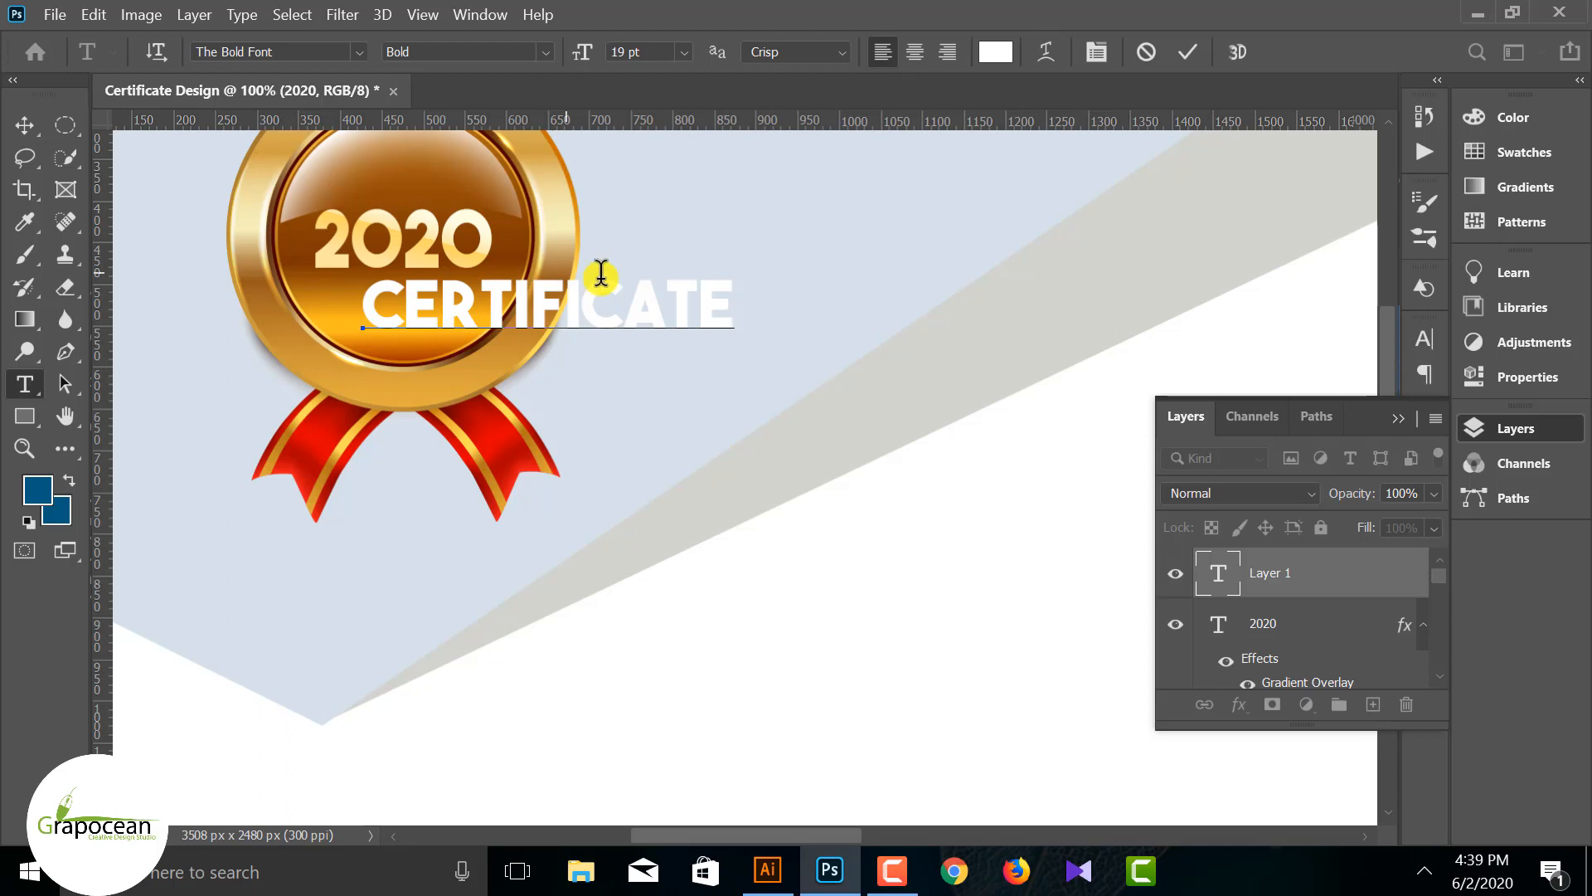
pyautogui.hotkey('ctrl', 'a')
pyautogui.moveTo(575, 50); pyautogui.dragTo(566, 57)
# Step: Raise the "2020" text and place "CERTIFICATE" directly beneath it, scaled to the same width
pyautogui.click(28, 122)
pyautogui.click(406, 224)
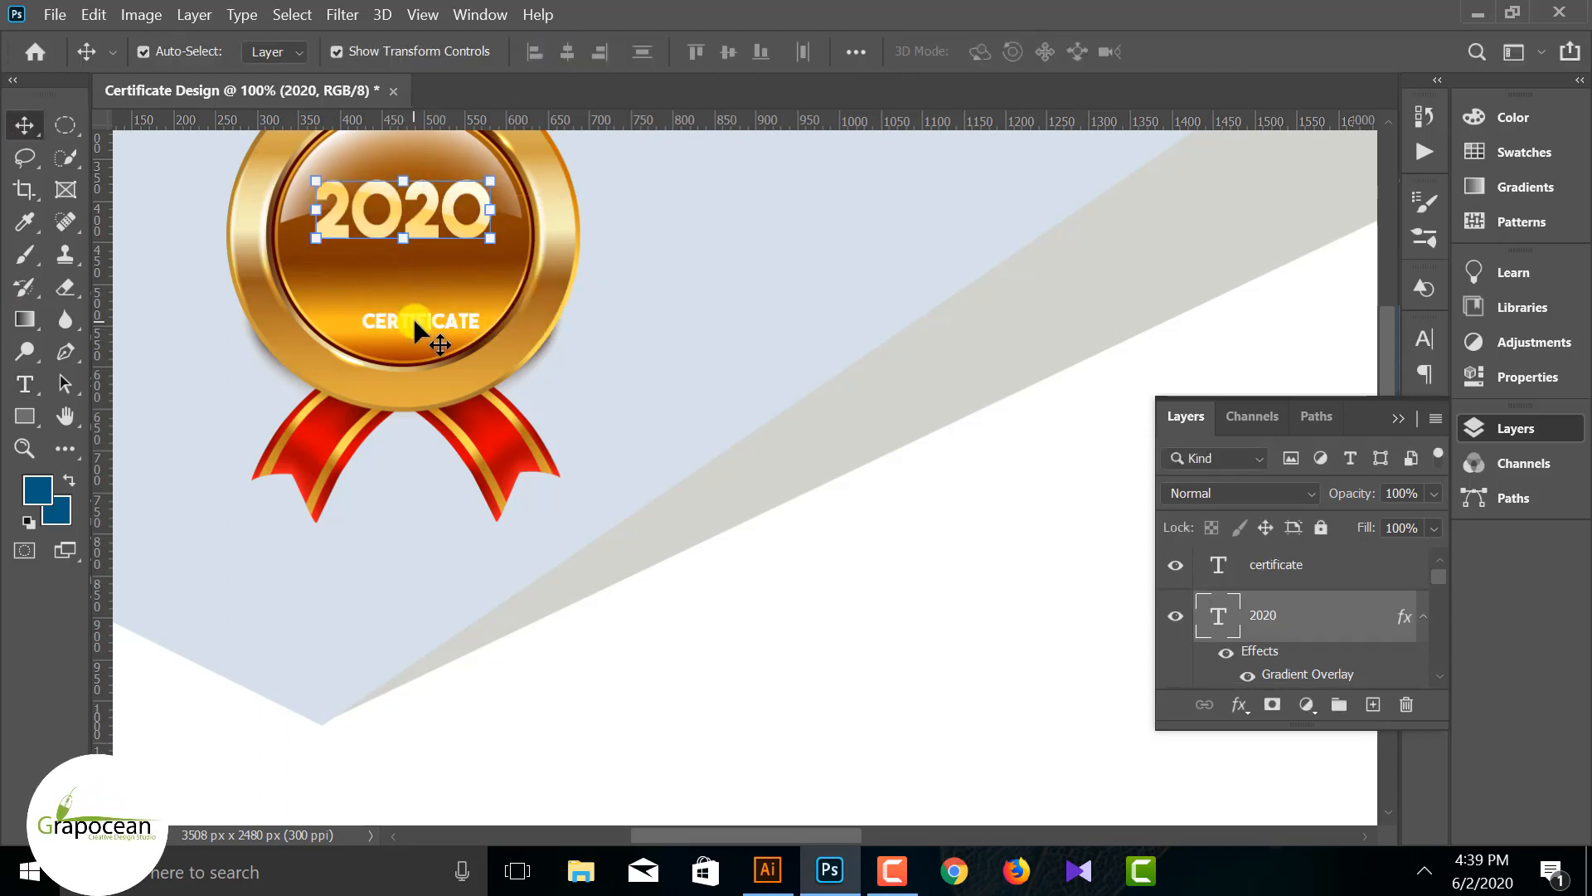
pyautogui.moveTo(413, 317); pyautogui.dragTo(492, 292)
pyautogui.click(1232, 51)
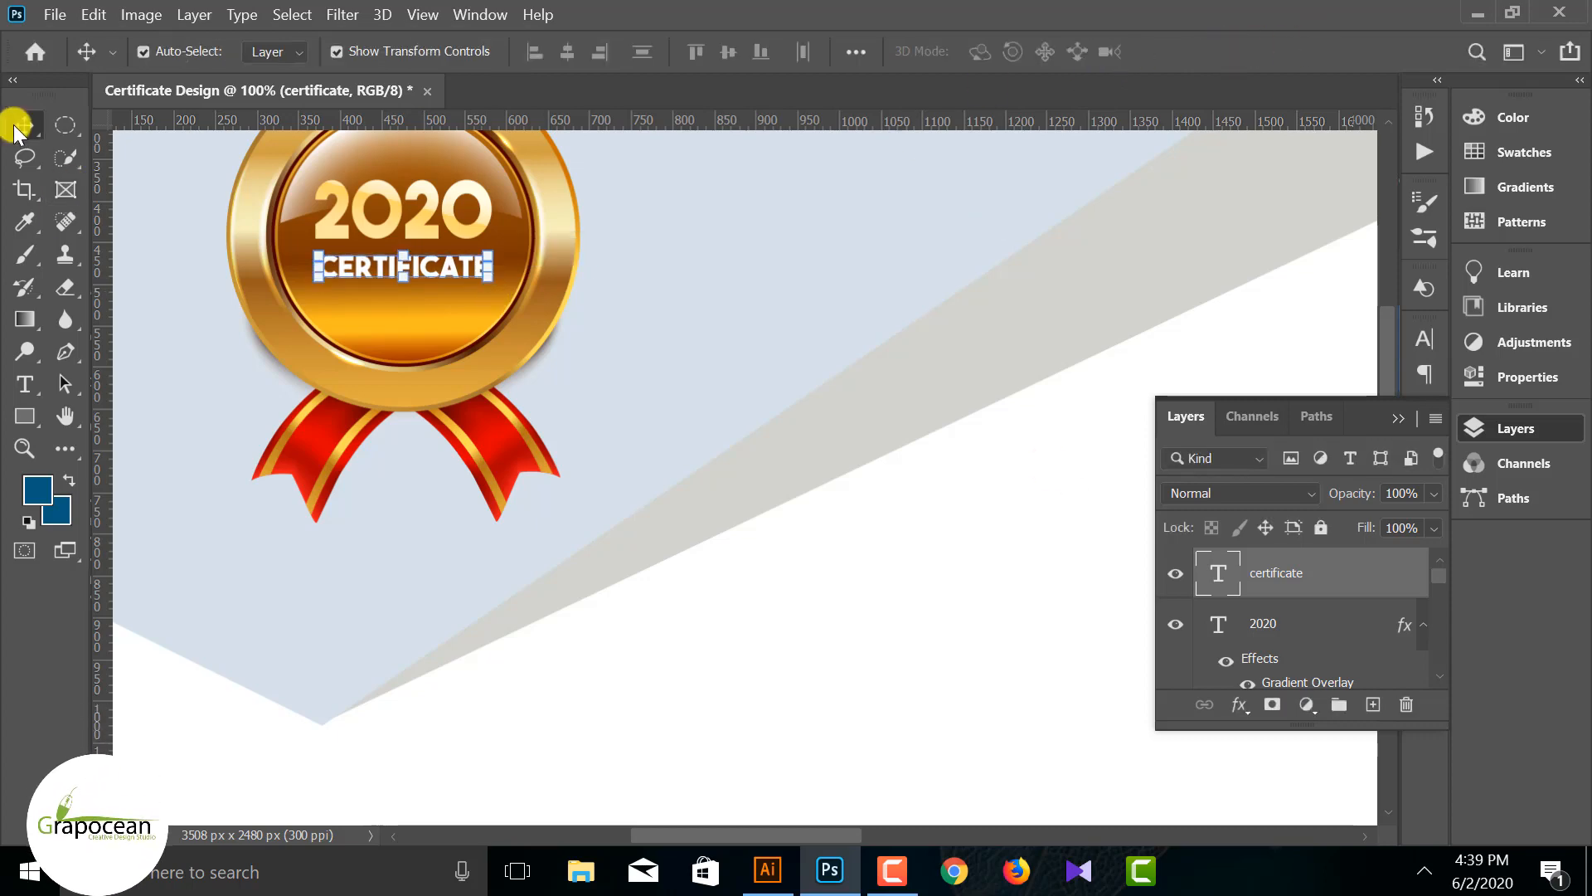
# Step: Apply a black Color Overlay to the "CERTIFICATE" text layer with the Normal blend mode
pyautogui.click(24, 387)
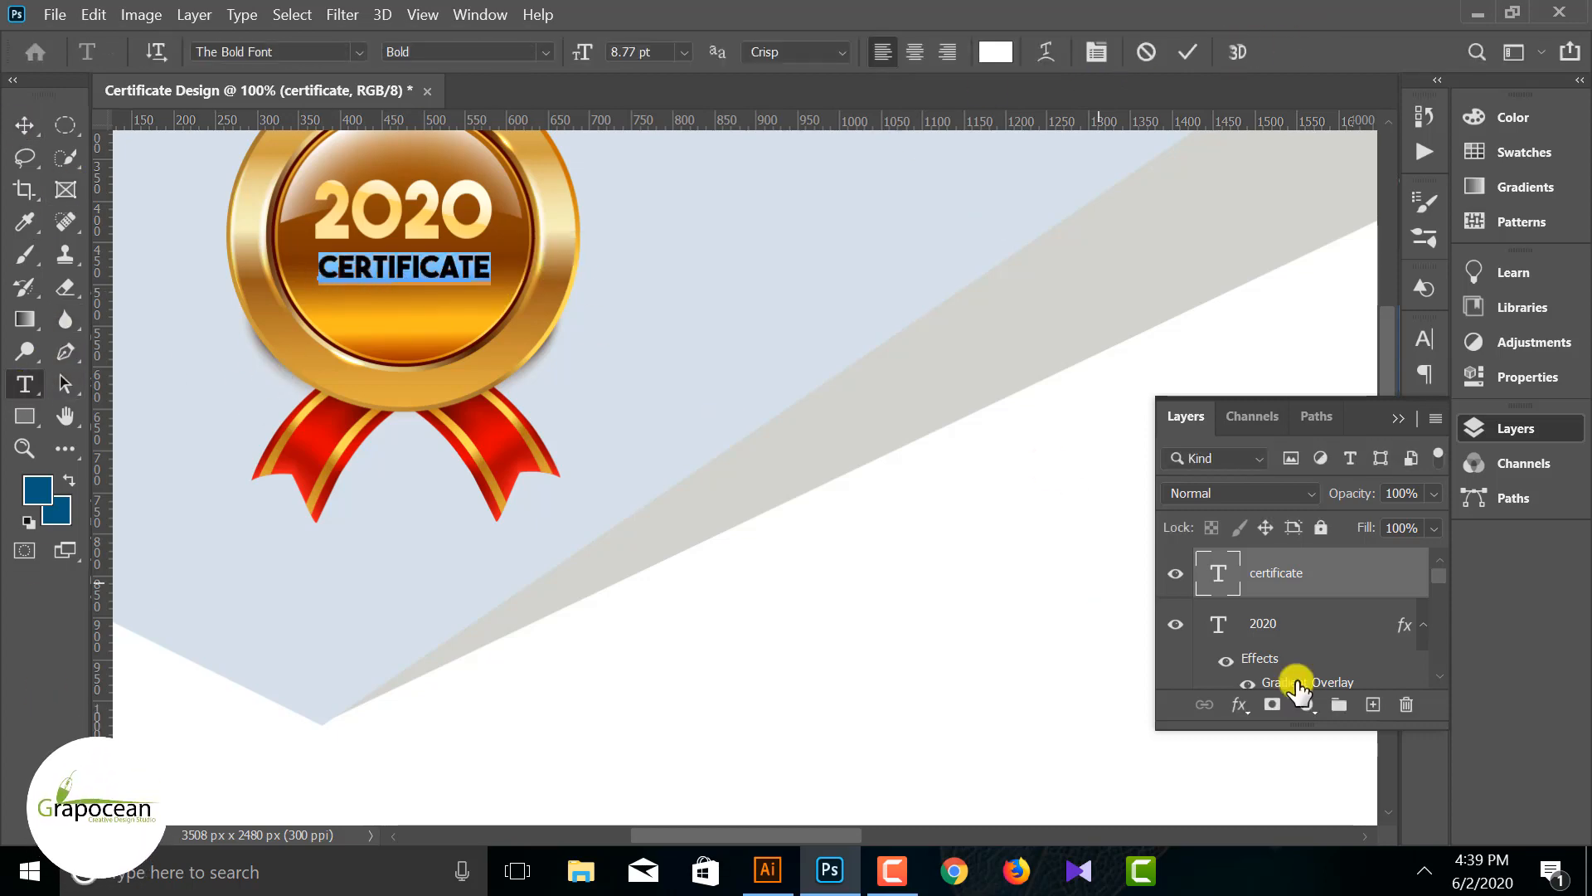
pyautogui.rightClick(1376, 564)
pyautogui.click(1130, 35)
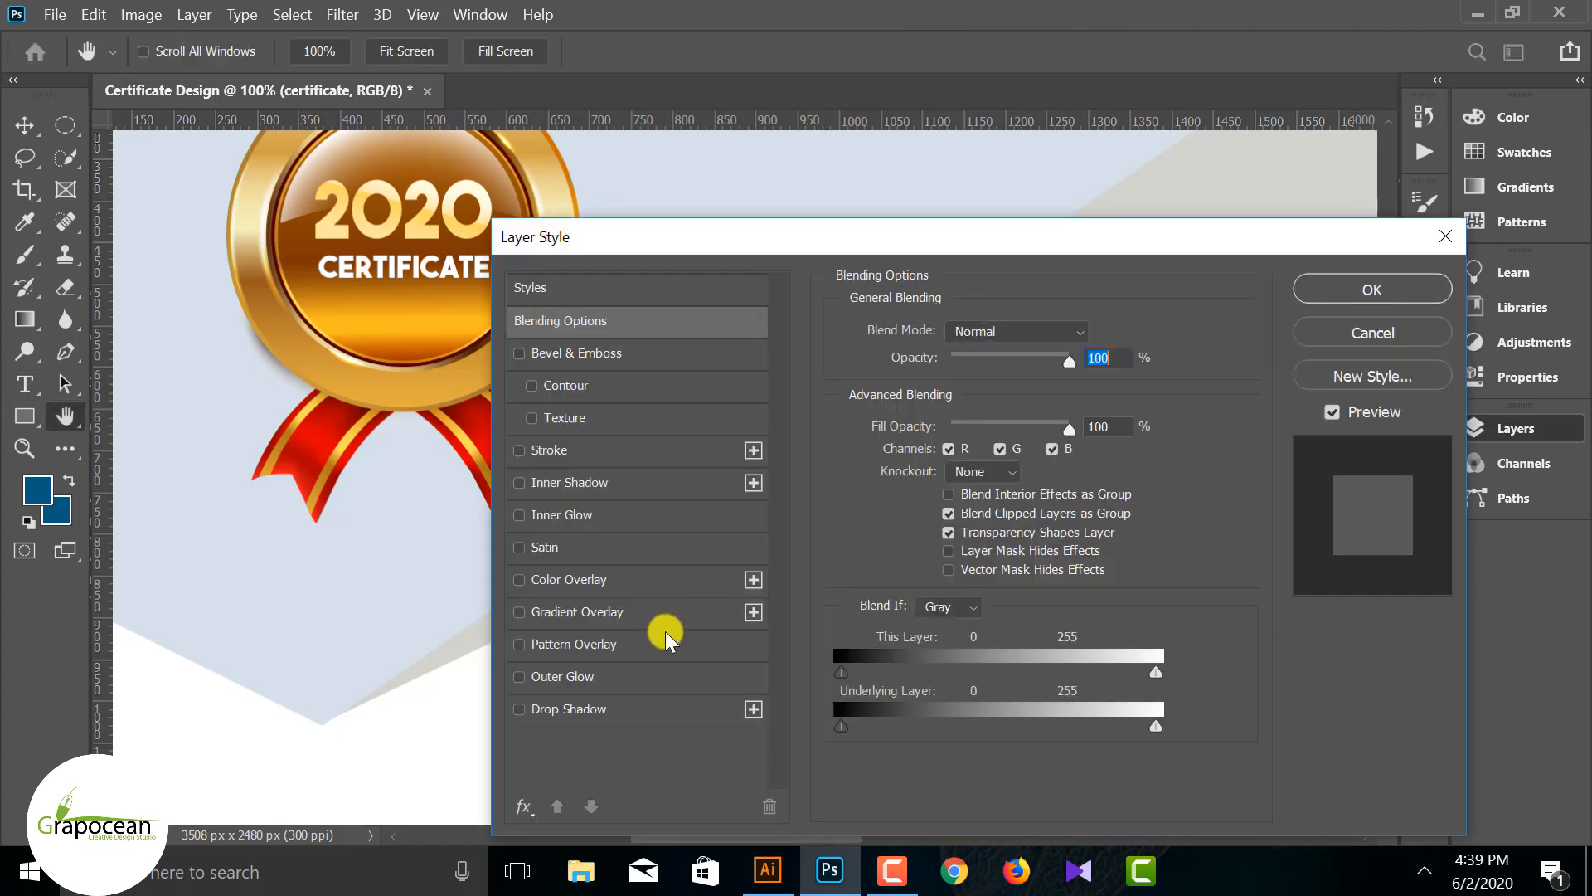
pyautogui.click(569, 579)
pyautogui.click(1094, 333)
pyautogui.moveTo(900, 589); pyautogui.dragTo(679, 404)
pyautogui.click(860, 618)
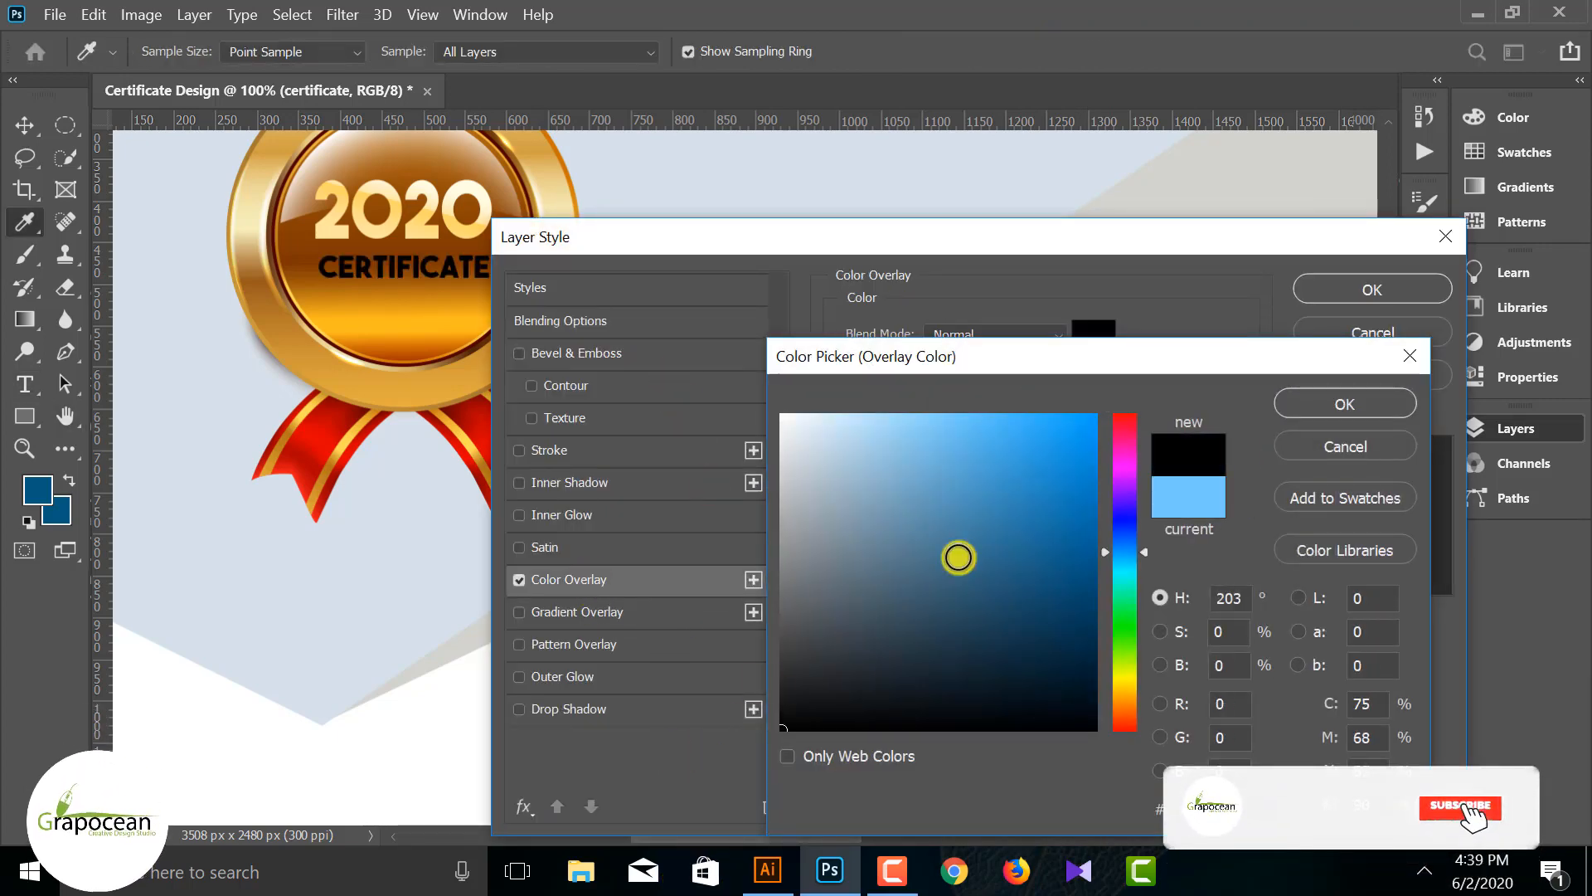
pyautogui.click(1376, 404)
pyautogui.click(1397, 289)
# Step: Shift the "CERTIFICATE" text lower on the badge and enlarge the "2020" text above it, keeping both centred
pyautogui.click(24, 125)
pyautogui.scroll(-3, 437, 654)
pyautogui.scroll(4, 230, 473)
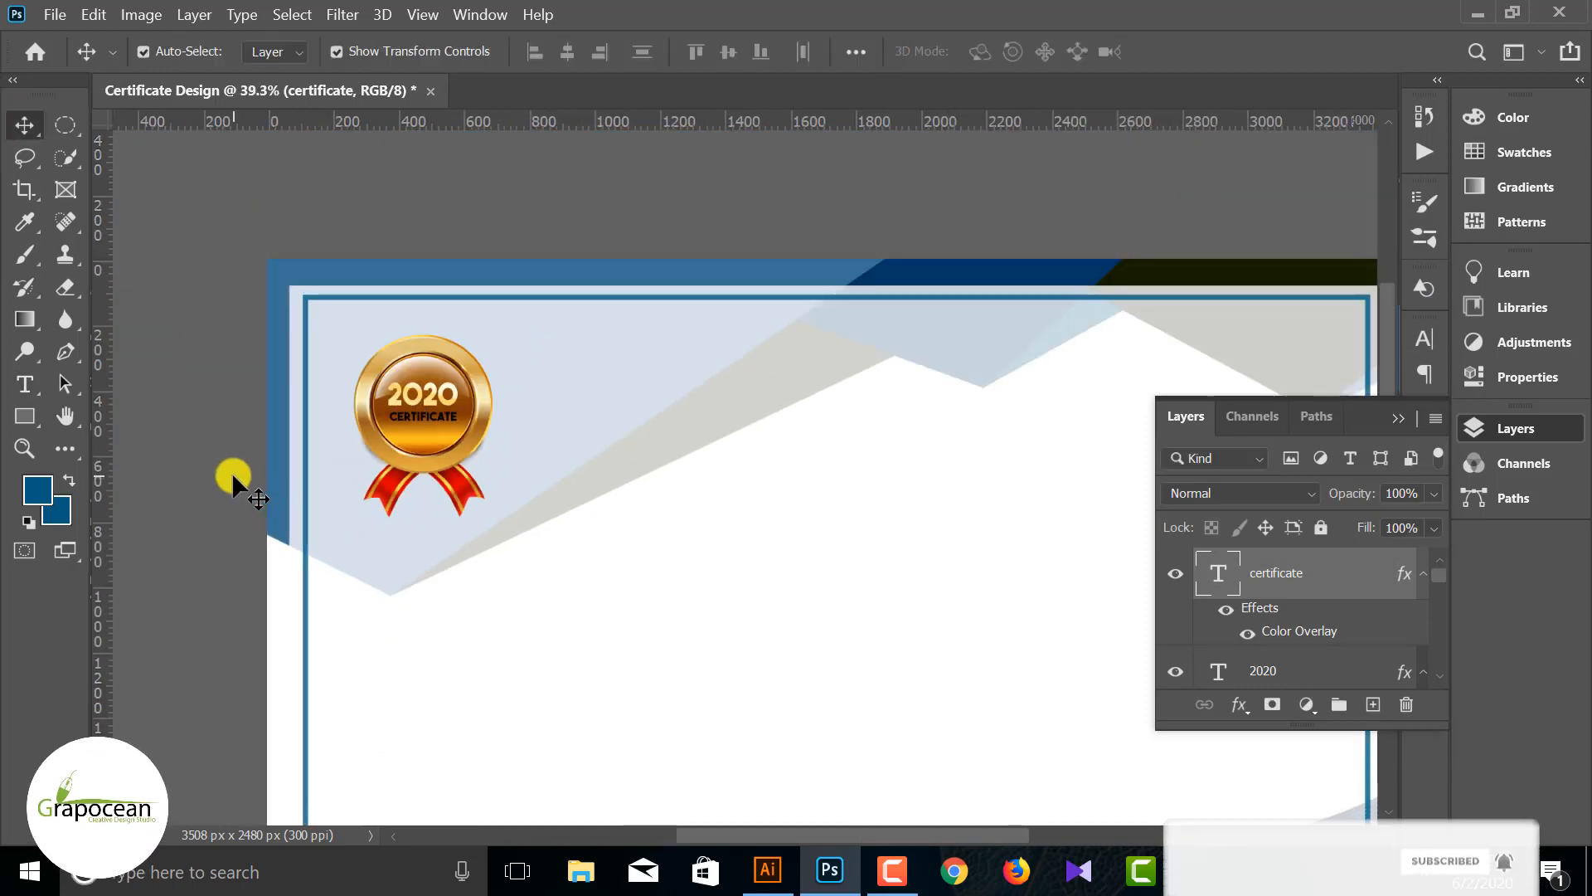
pyautogui.moveTo(448, 286); pyautogui.dragTo(452, 320)
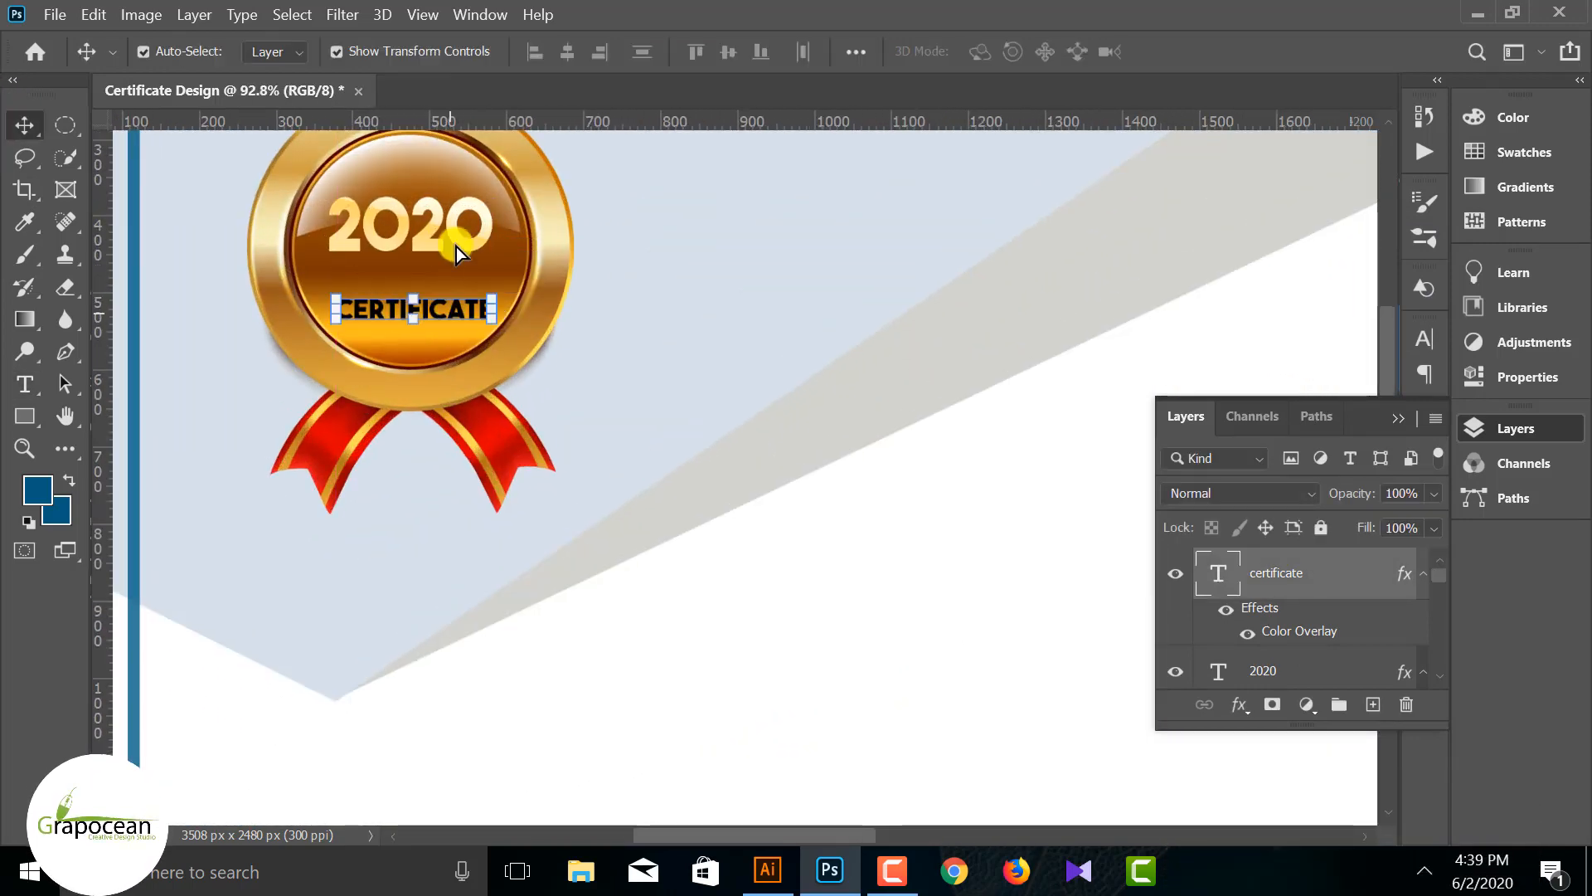
pyautogui.moveTo(443, 229); pyautogui.dragTo(504, 298)
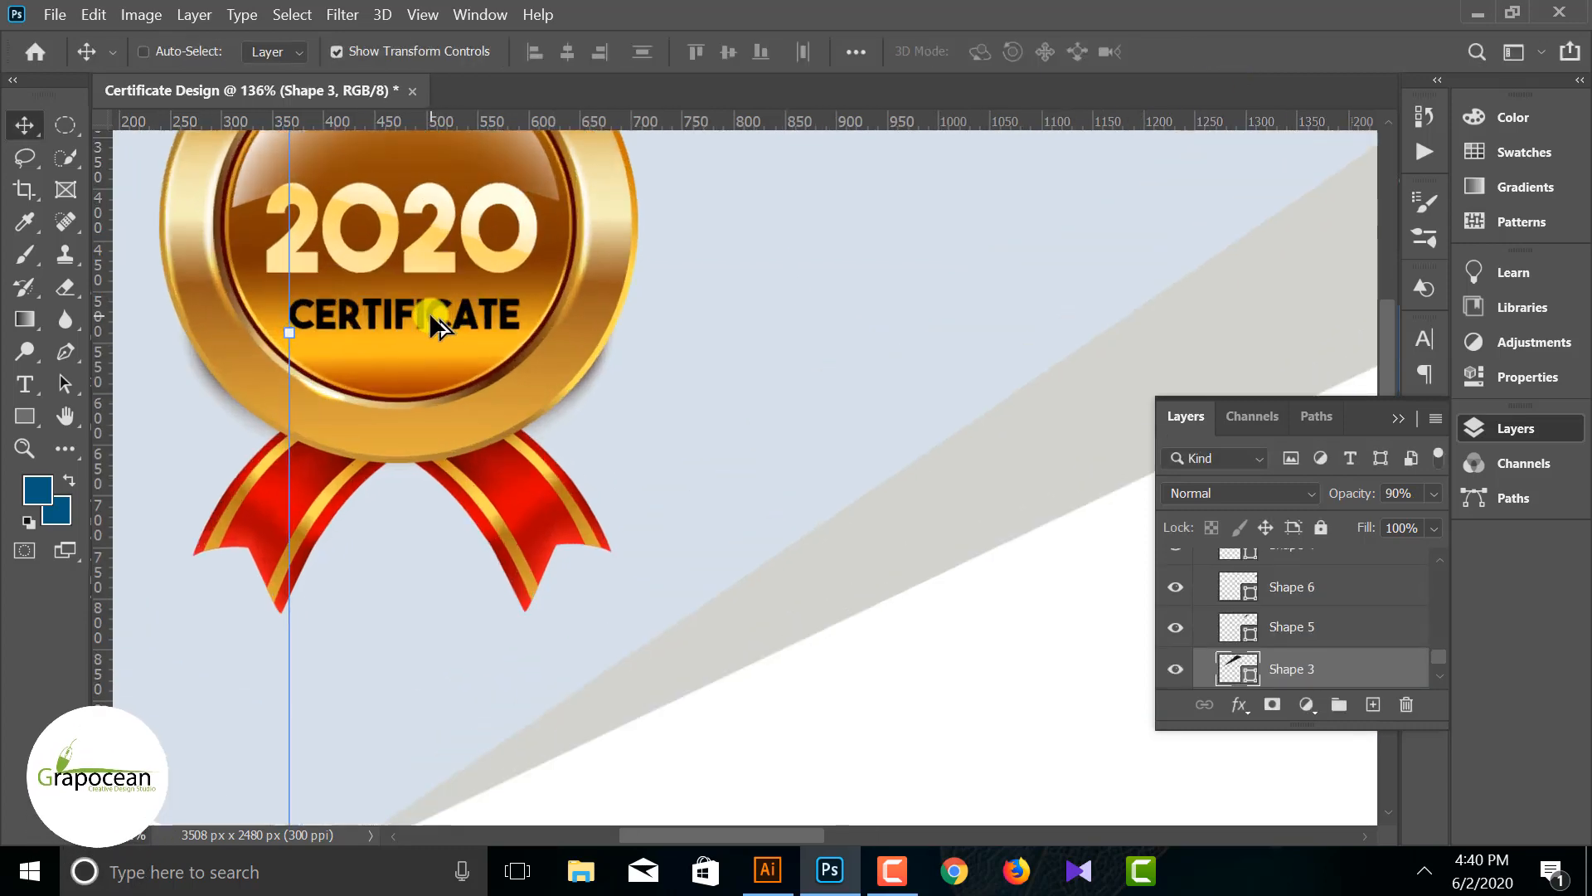
pyautogui.click(427, 314)
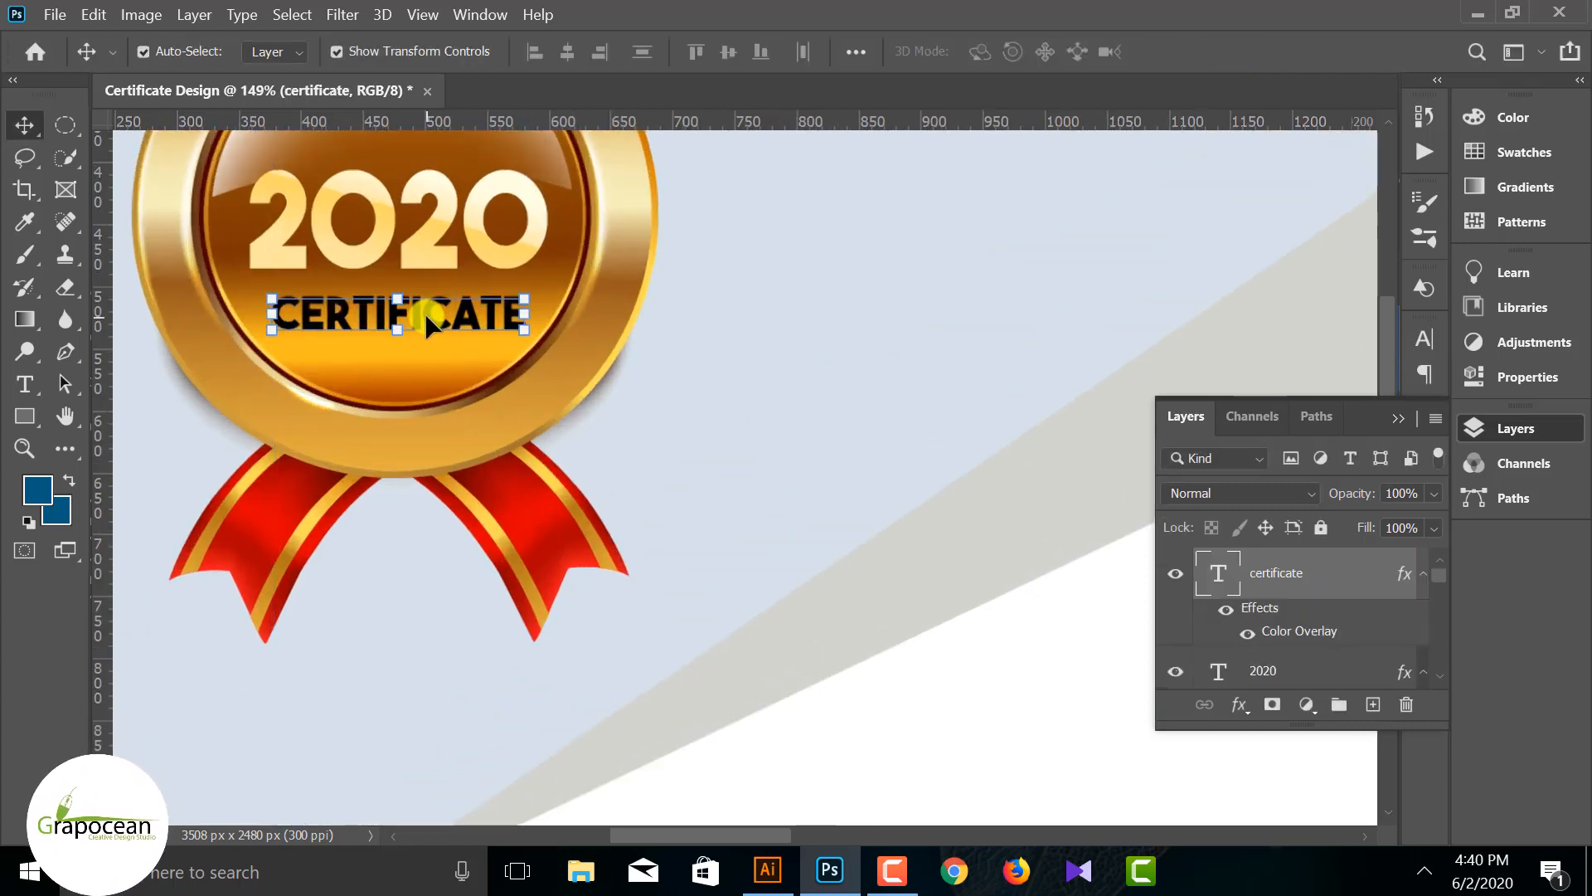
pyautogui.scroll(3, 425, 312)
pyautogui.click(442, 226)
pyautogui.hotkey('ctrl', '0')
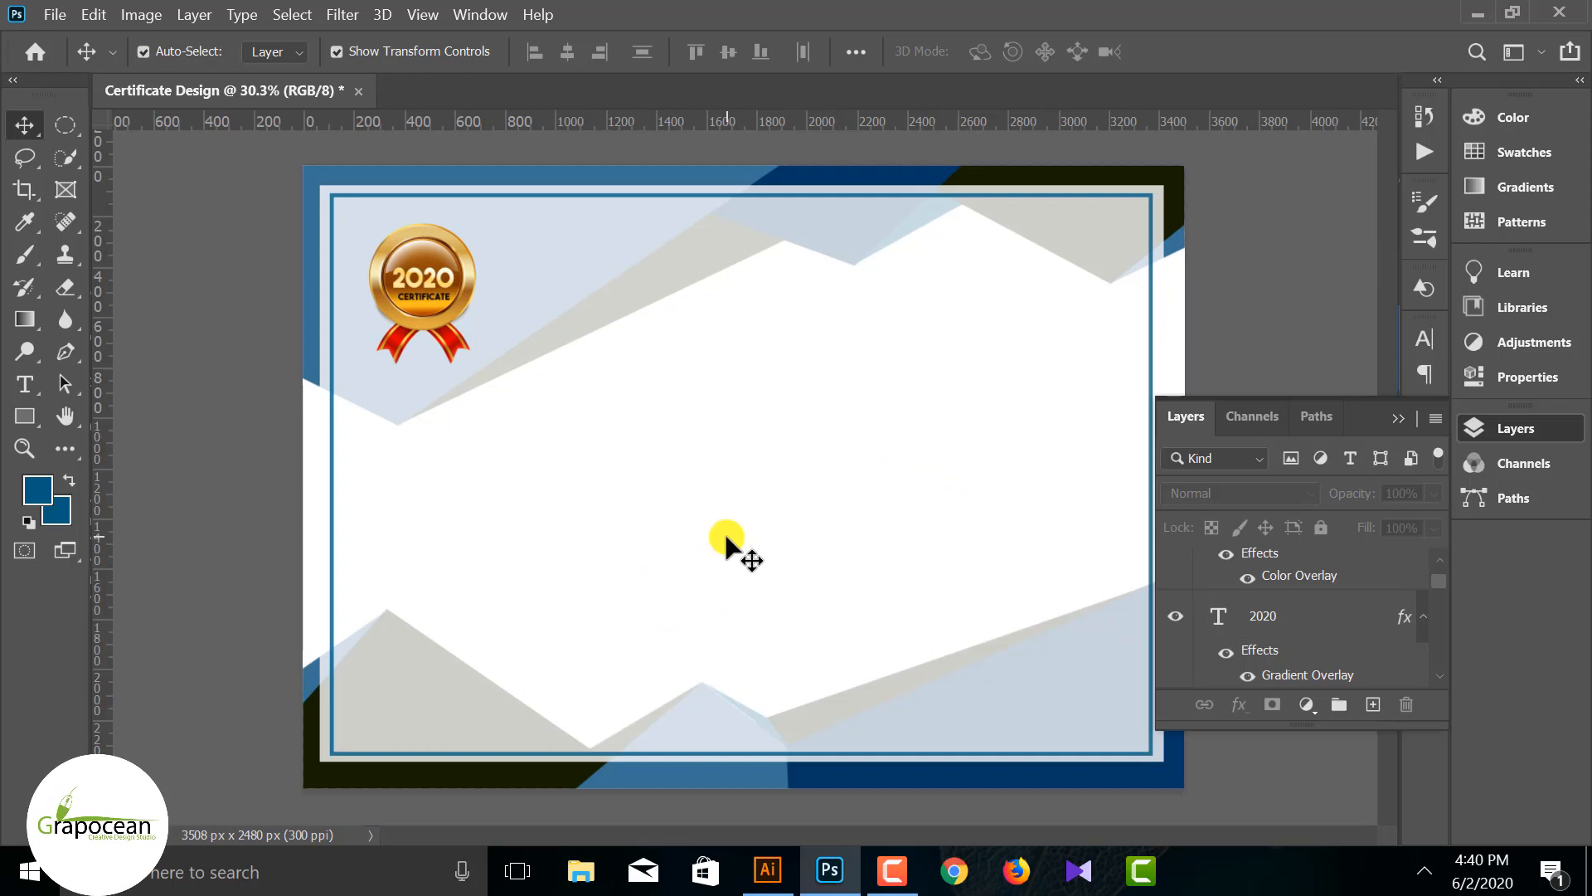
# Step: Add the title "CERTIFICATE OF ACHIEVEMENT" in the middle of the certificate in 19 pt The Bold Font, coloured black (000000)
pyautogui.click(25, 384)
pyautogui.scroll(1, 828, 498)
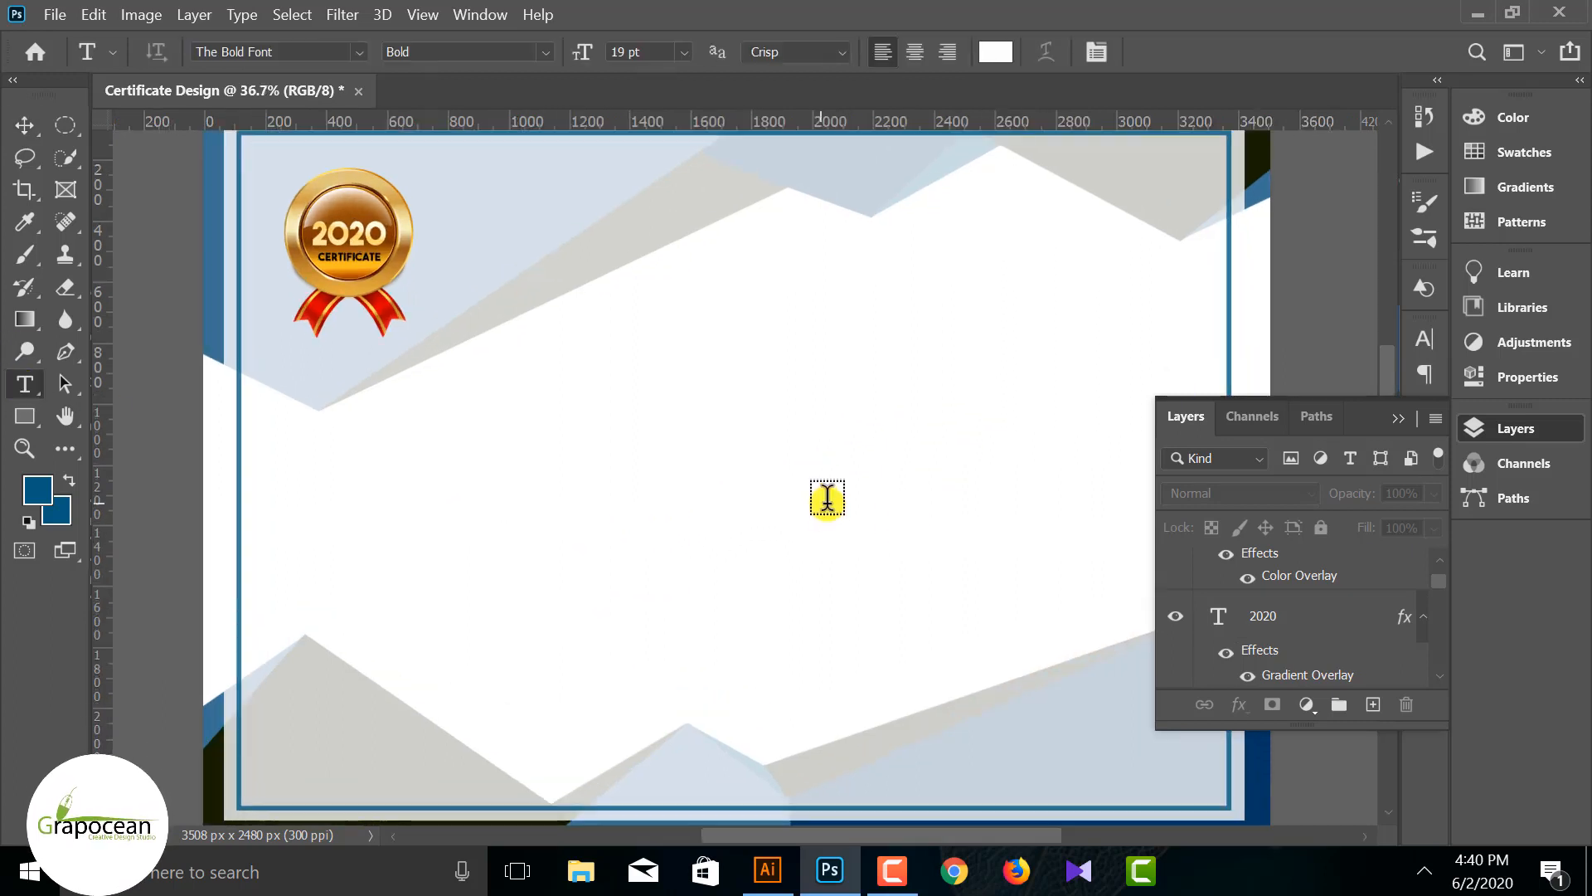
pyautogui.moveTo(593, 370); pyautogui.dragTo(809, 461)
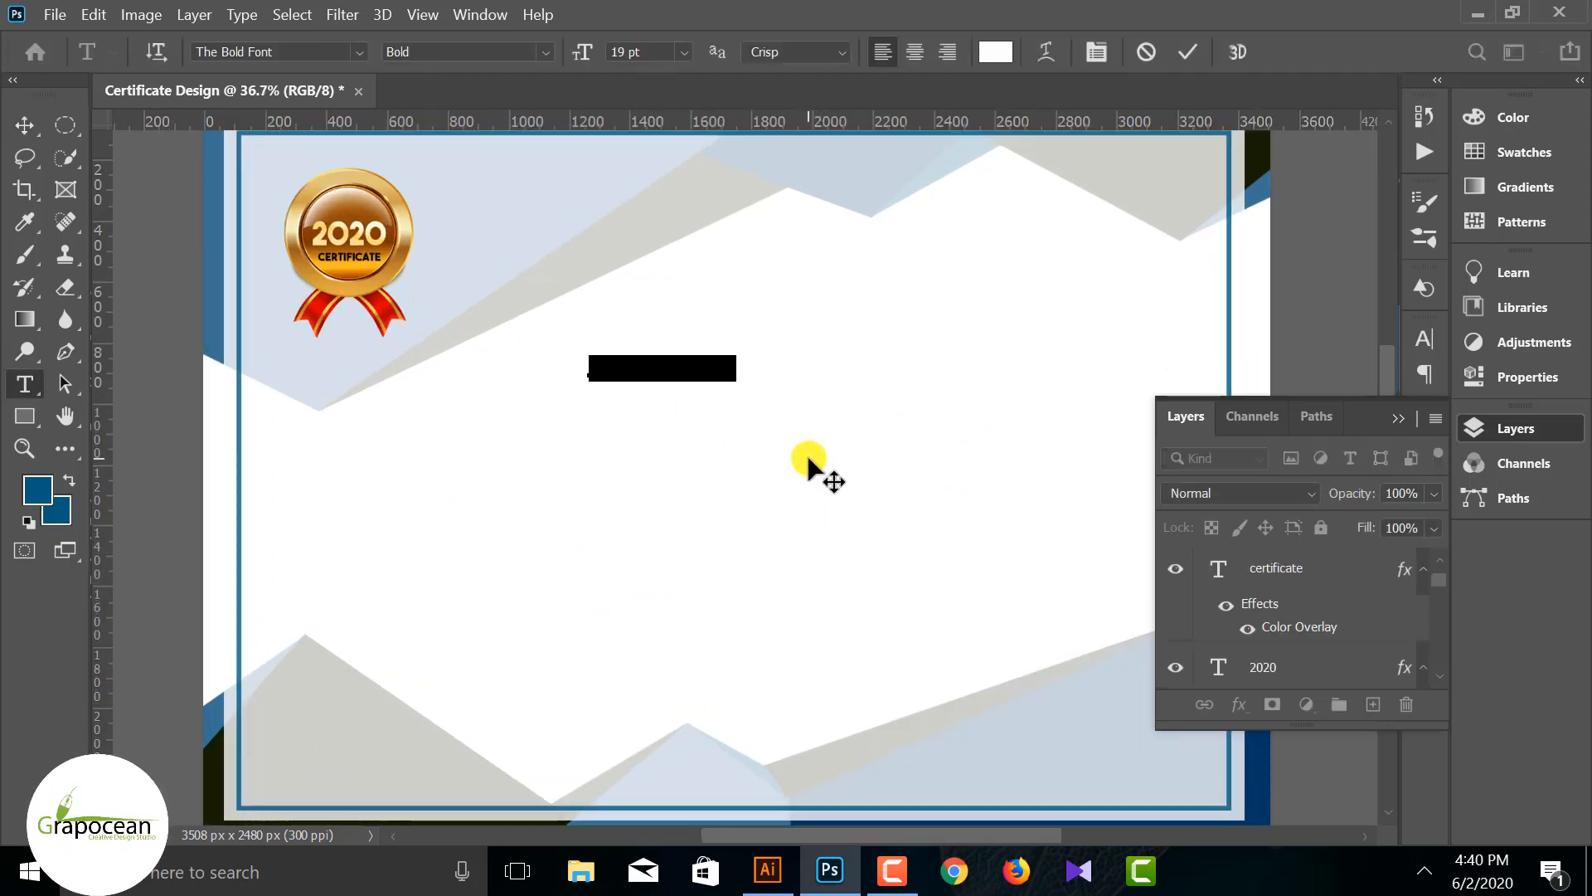
pyautogui.press('BackSpace')
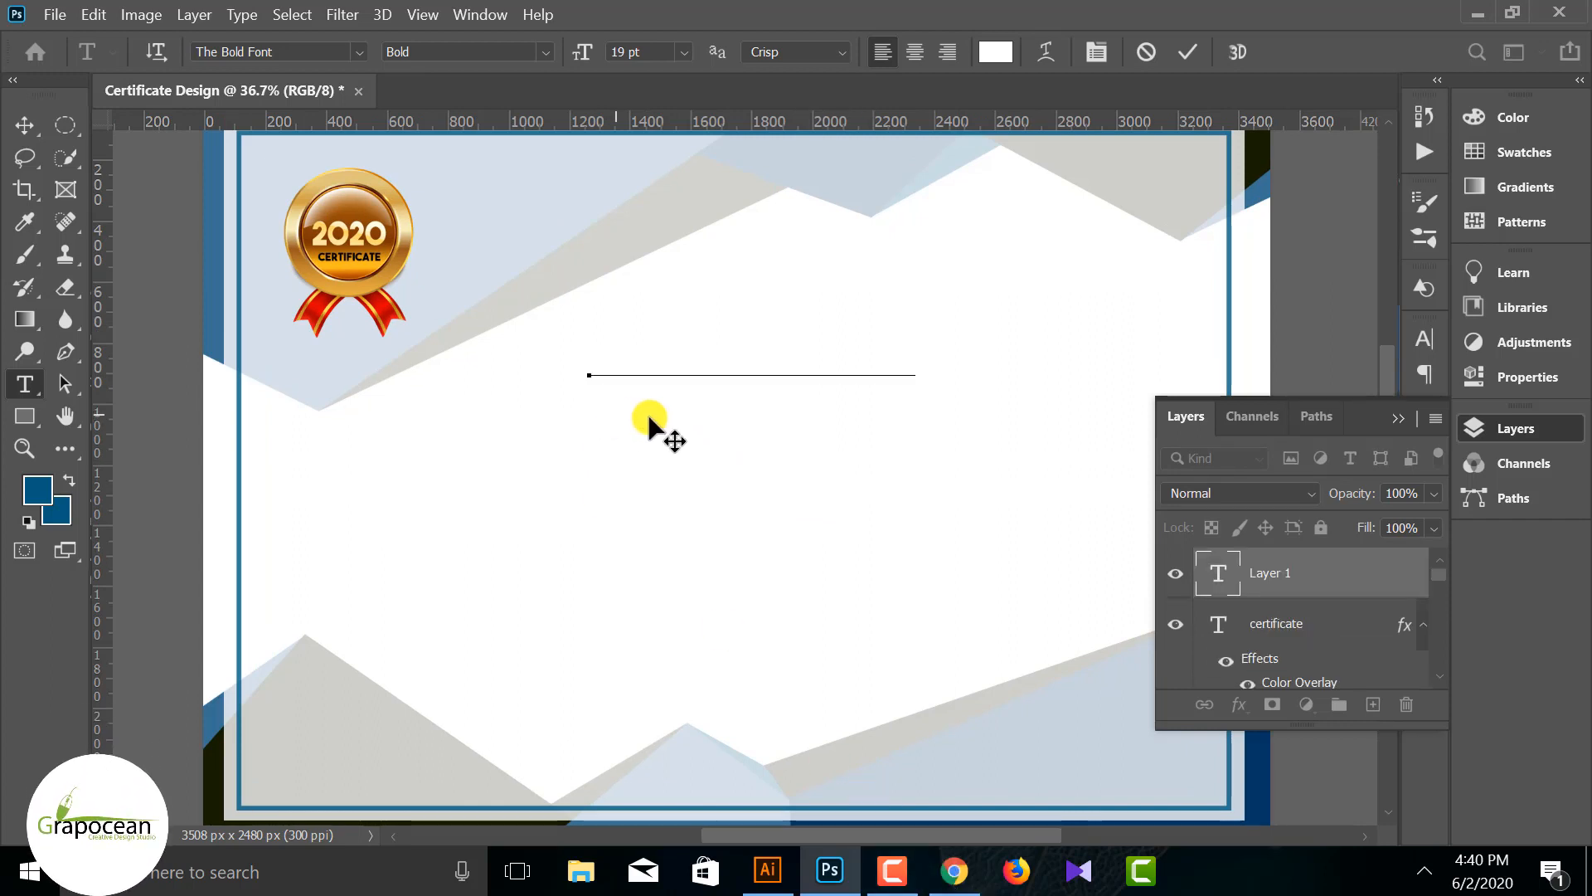
pyautogui.click(995, 51)
pyautogui.write('000000')
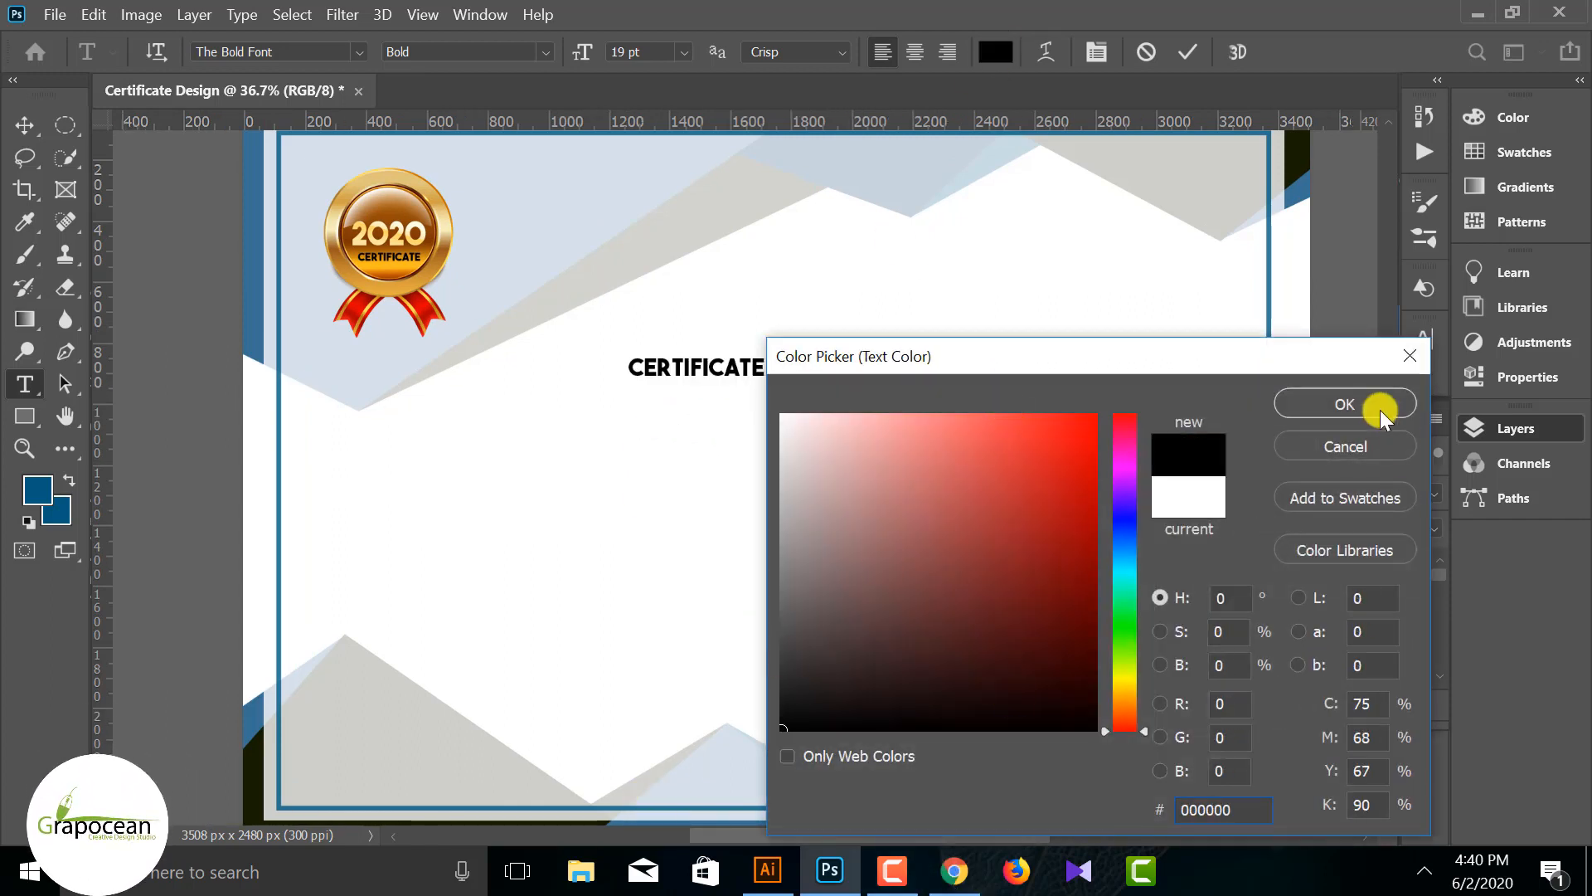
pyautogui.click(1380, 410)
pyautogui.click(24, 125)
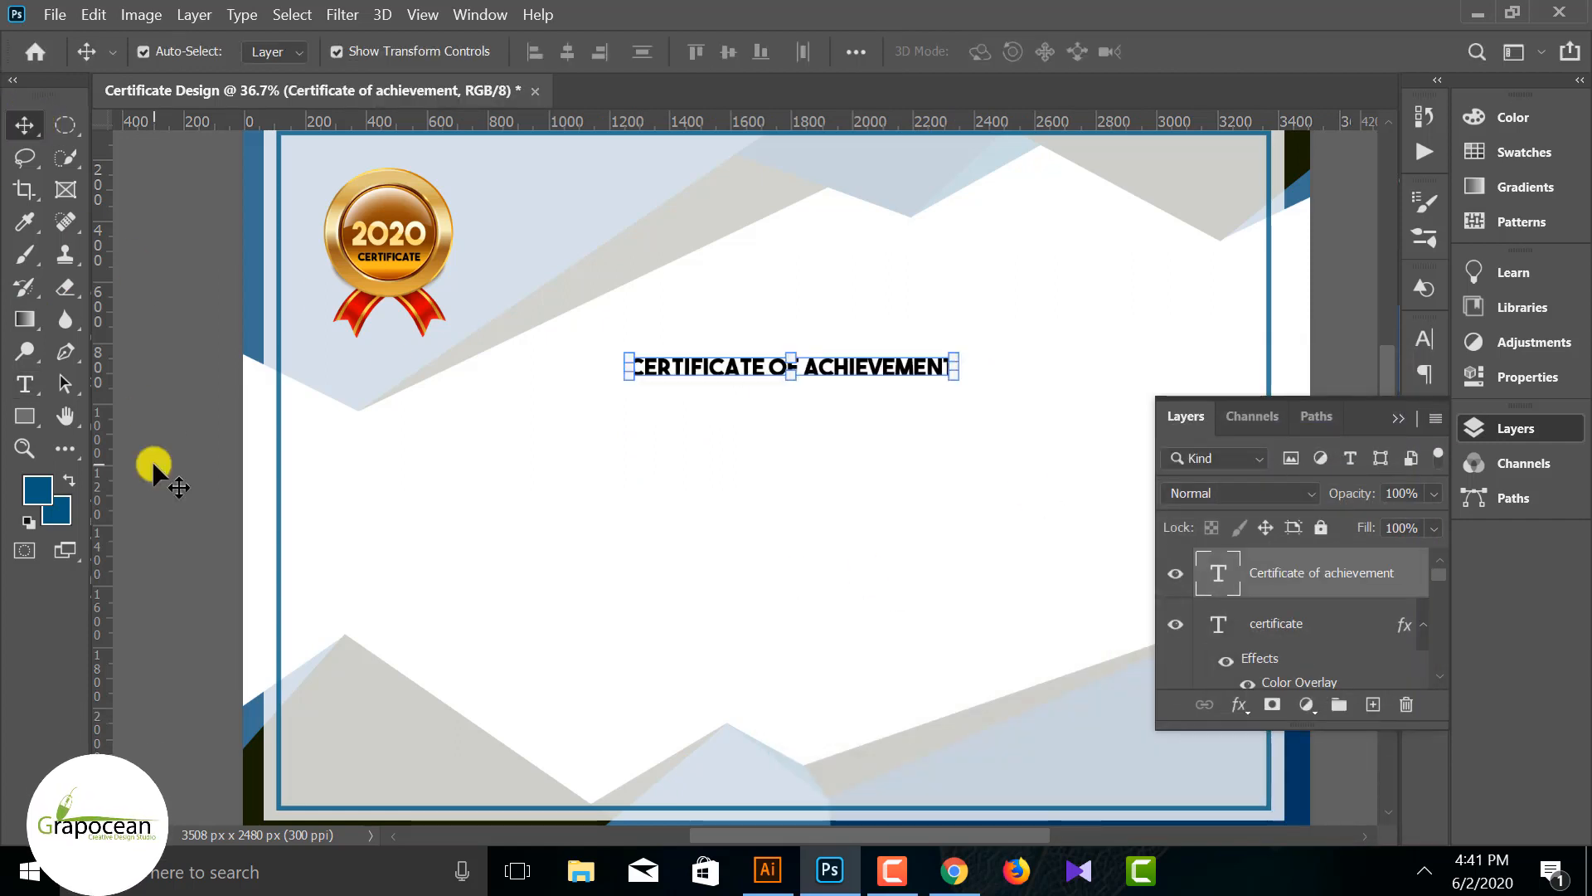
# Step: Move the "CERTIFICATE OF ACHIEVEMENT" title up to the horizontal centre of the upper white area
pyautogui.moveTo(825, 367); pyautogui.dragTo(810, 313)
pyautogui.hotkey('ctrl', '-')
pyautogui.click(160, 515)
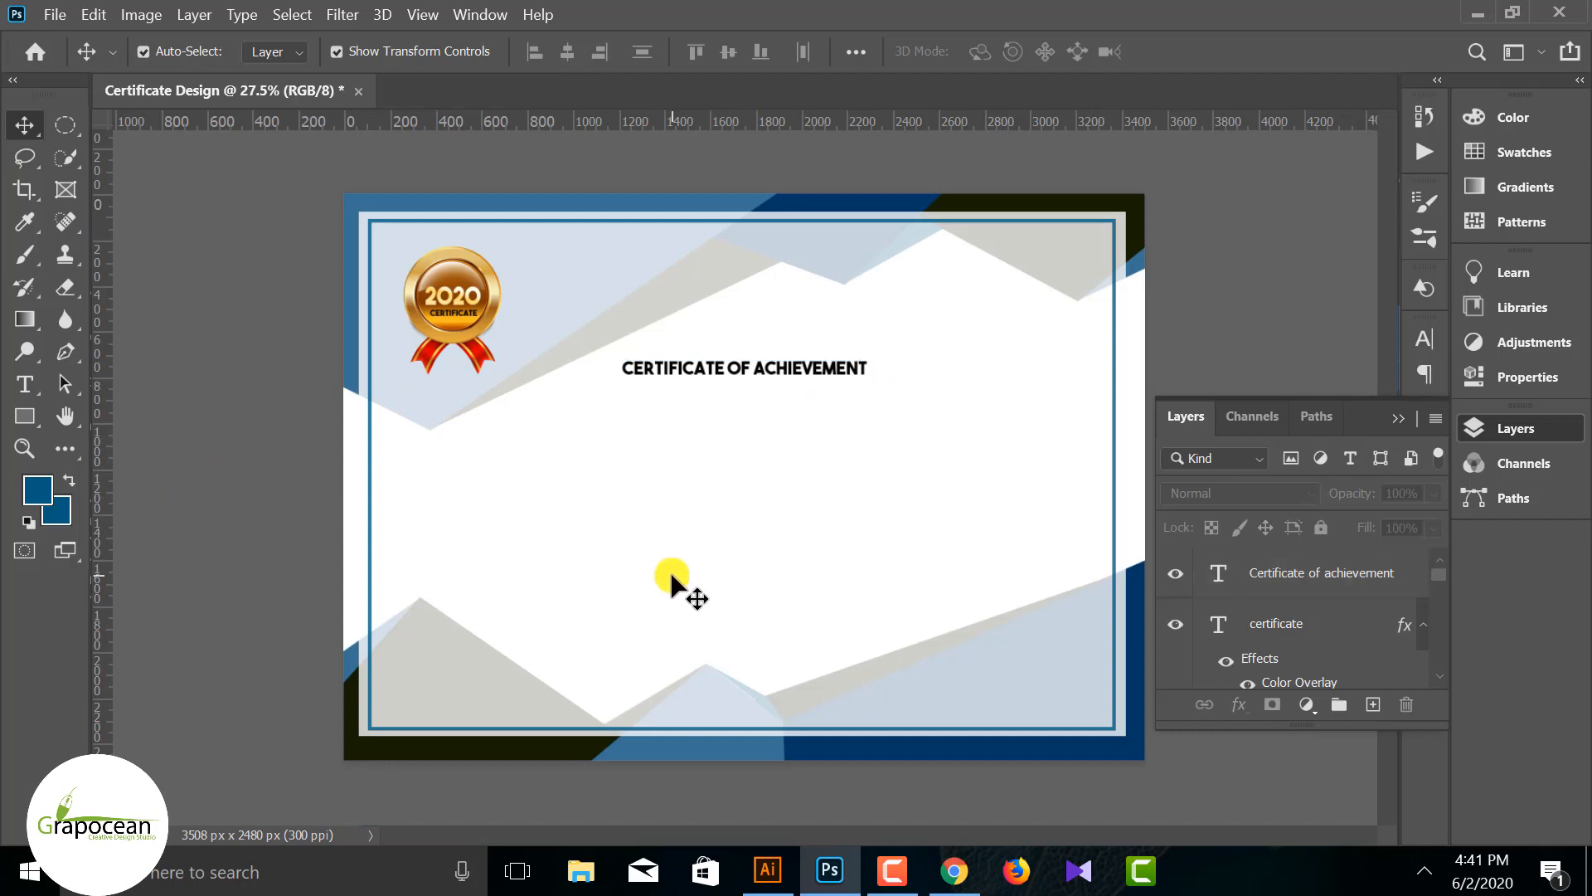
# Step: Add a text line reading "GRAPHIC DESIGN" below the certificate title
pyautogui.scroll(3, 700, 481)
pyautogui.press('t')
pyautogui.click(670, 390)
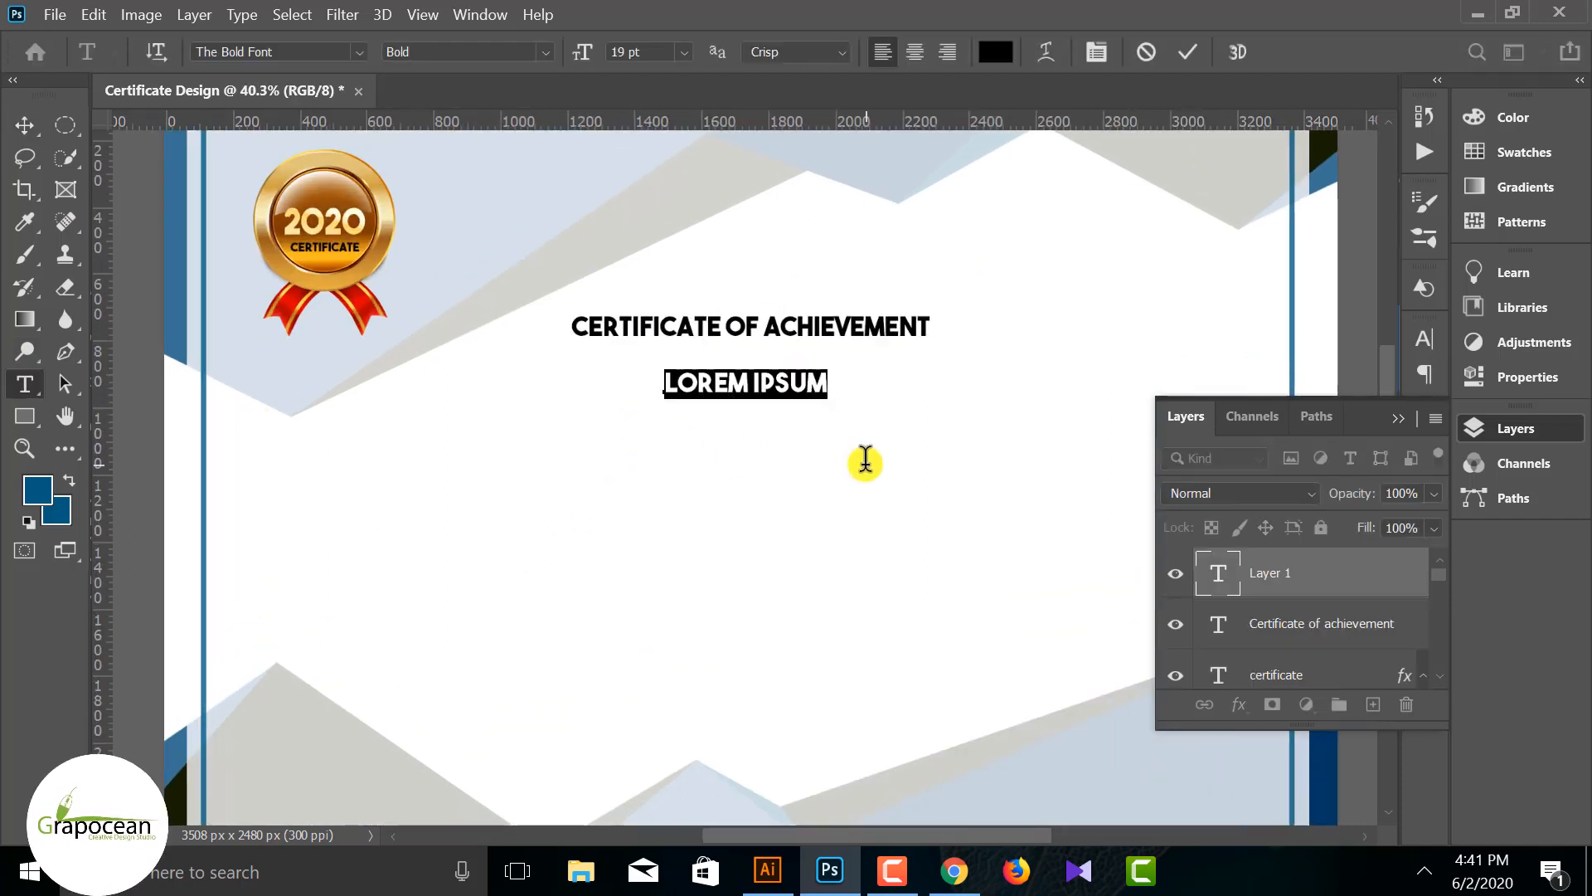
pyautogui.write('GRAPHIC DESIGNER')
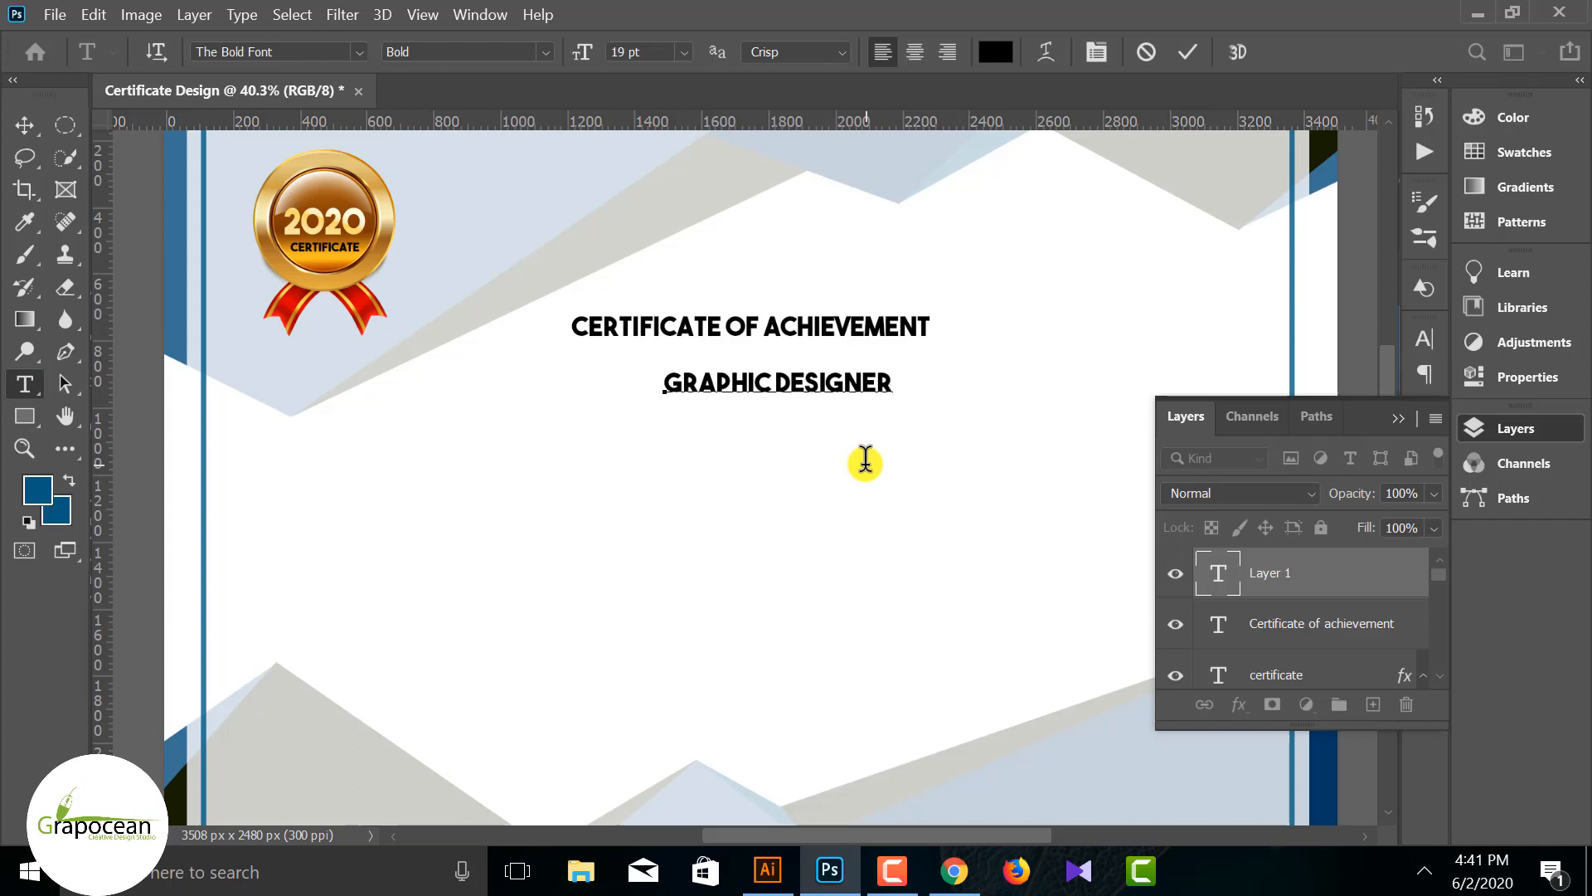
pyautogui.press('BackSpace')
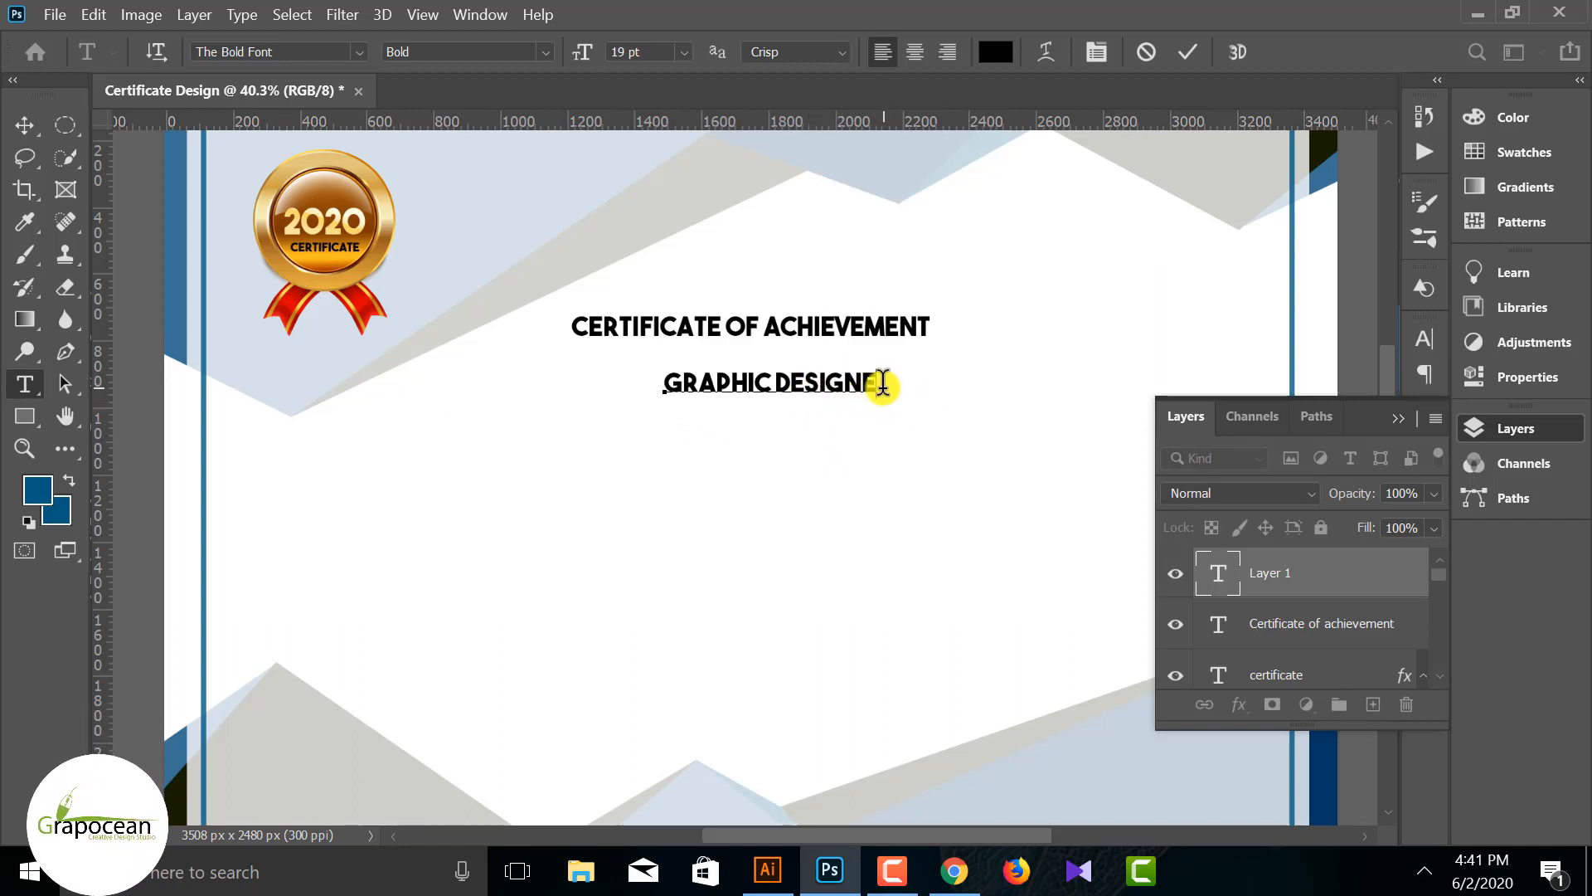
# Step: Recolour the "GRAPHIC DESIGN" text with the blue sampled from the certificate's border (387193)
pyautogui.hotkey('ctrl', 'a')
pyautogui.click(995, 51)
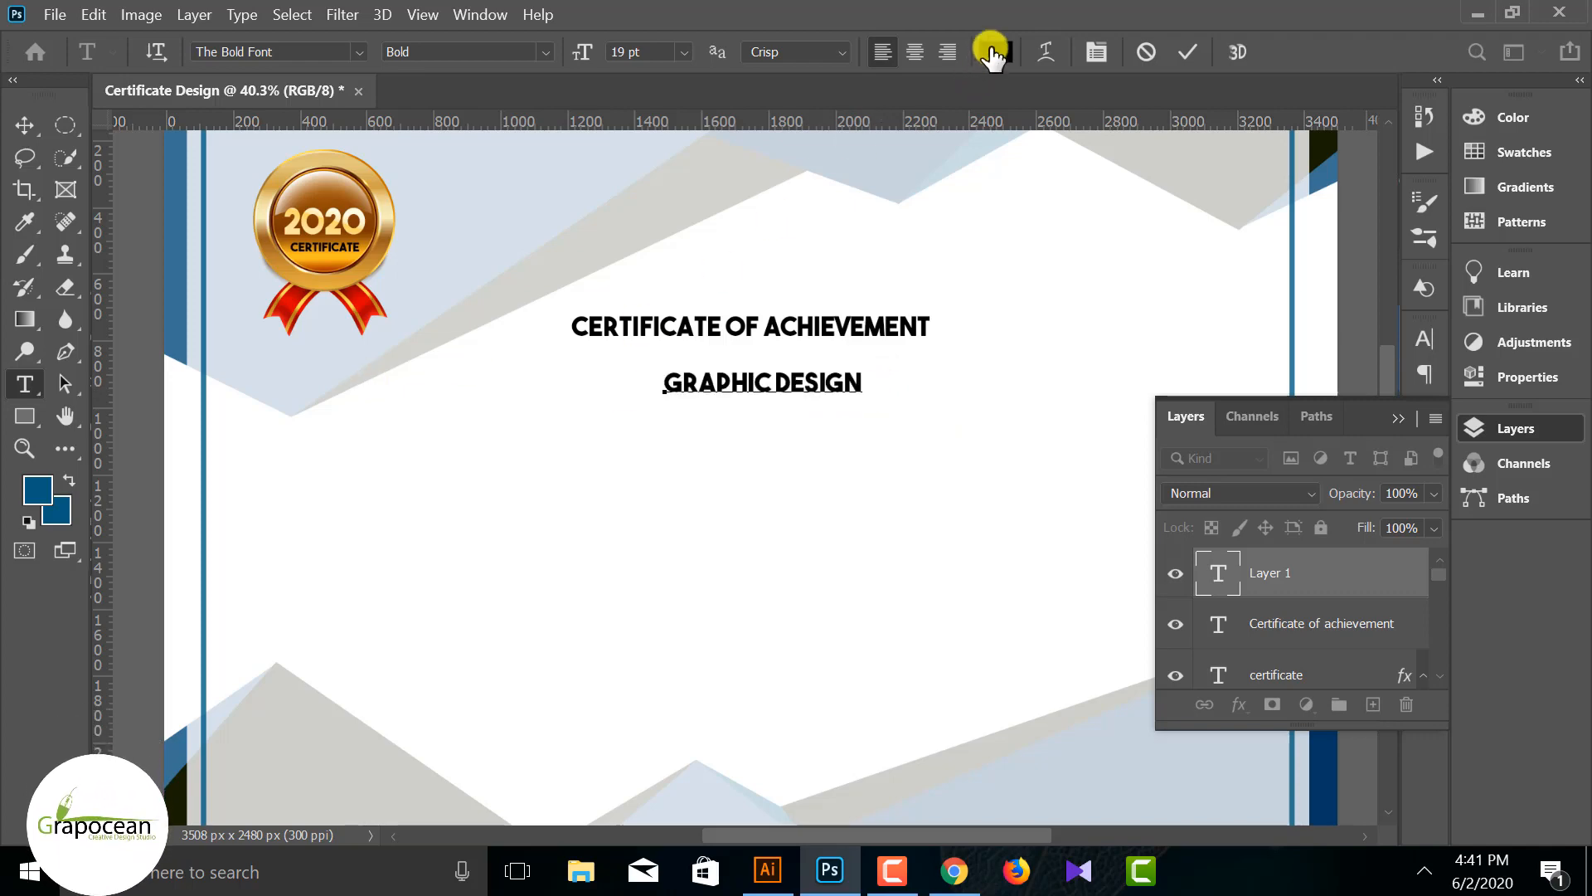
pyautogui.click(174, 247)
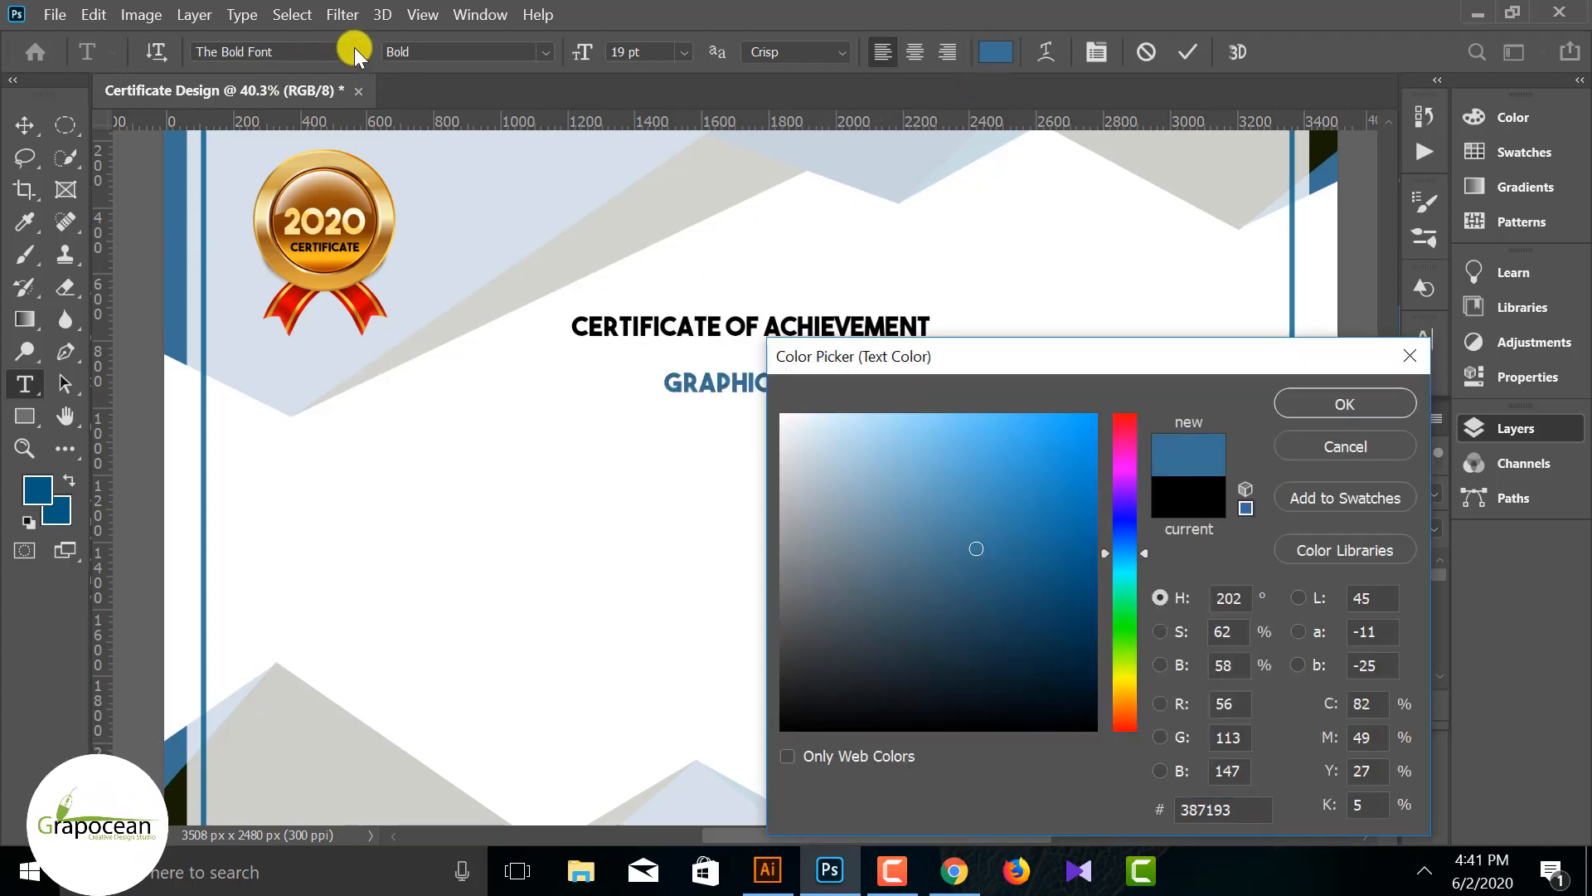
pyautogui.click(1343, 403)
# Step: Change the "GRAPHIC DESIGN" text to Myriad Pro with All Caps and centre it just beneath the title
pyautogui.click(355, 53)
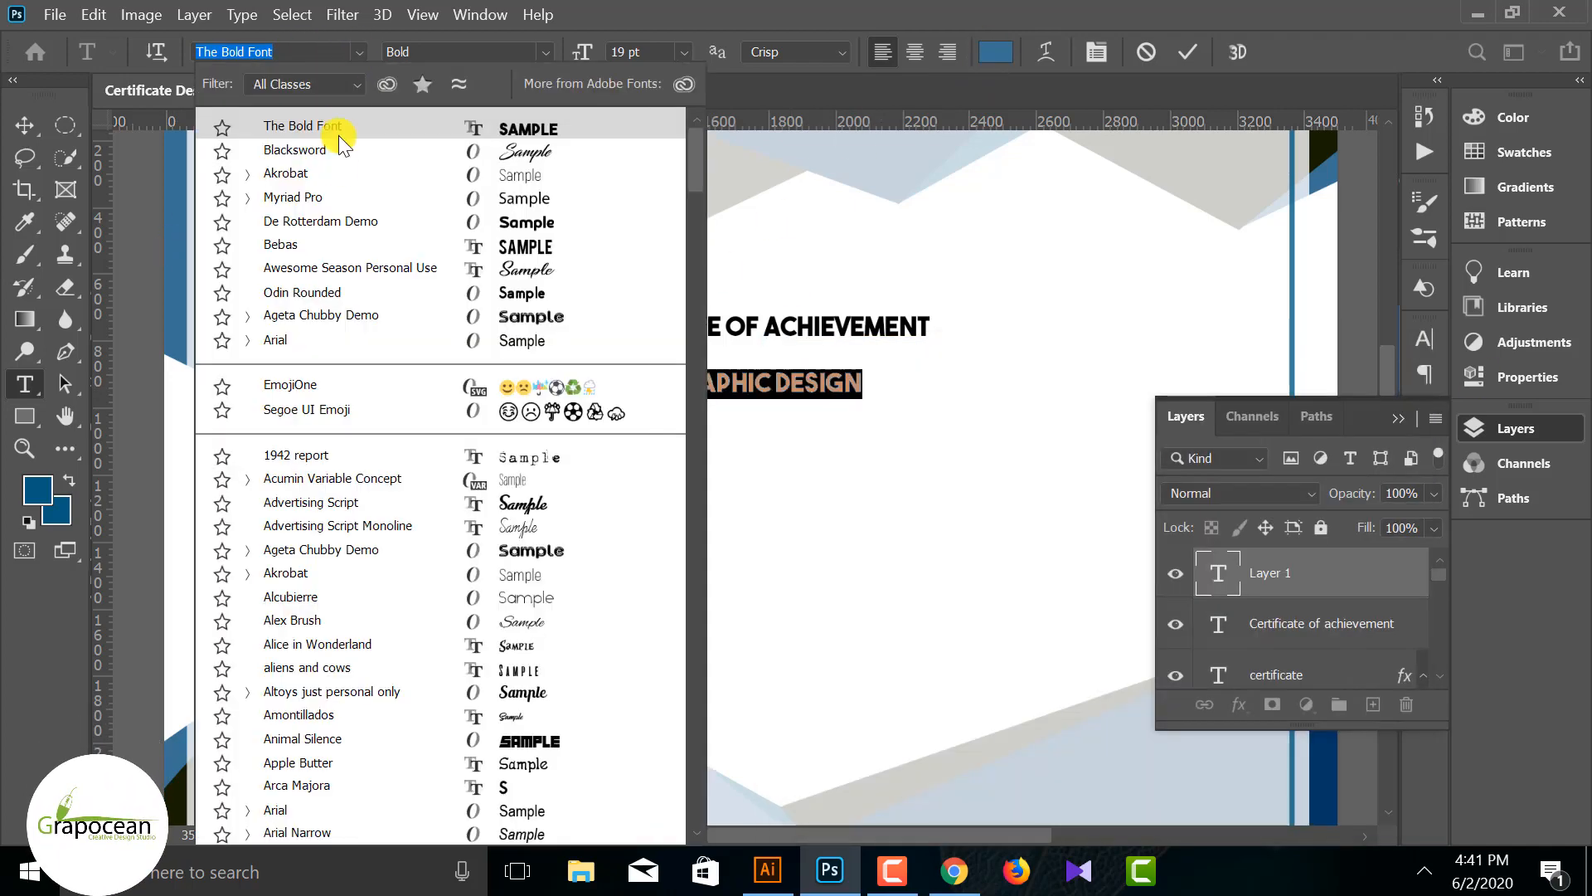
pyautogui.click(340, 196)
pyautogui.click(1420, 338)
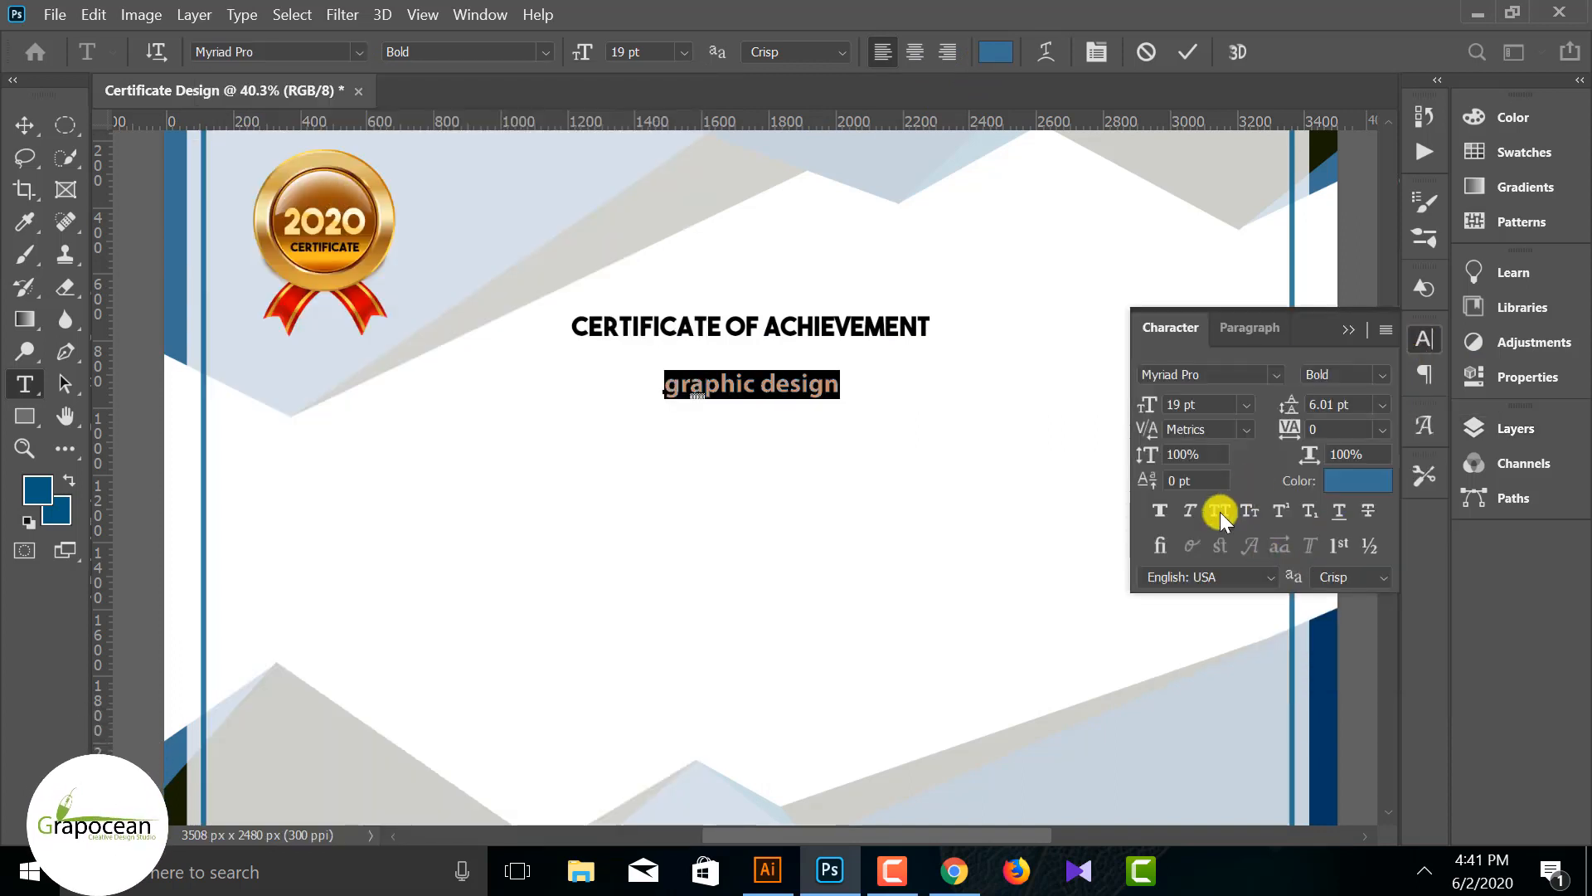
pyautogui.click(24, 124)
pyautogui.moveTo(764, 398); pyautogui.dragTo(734, 365)
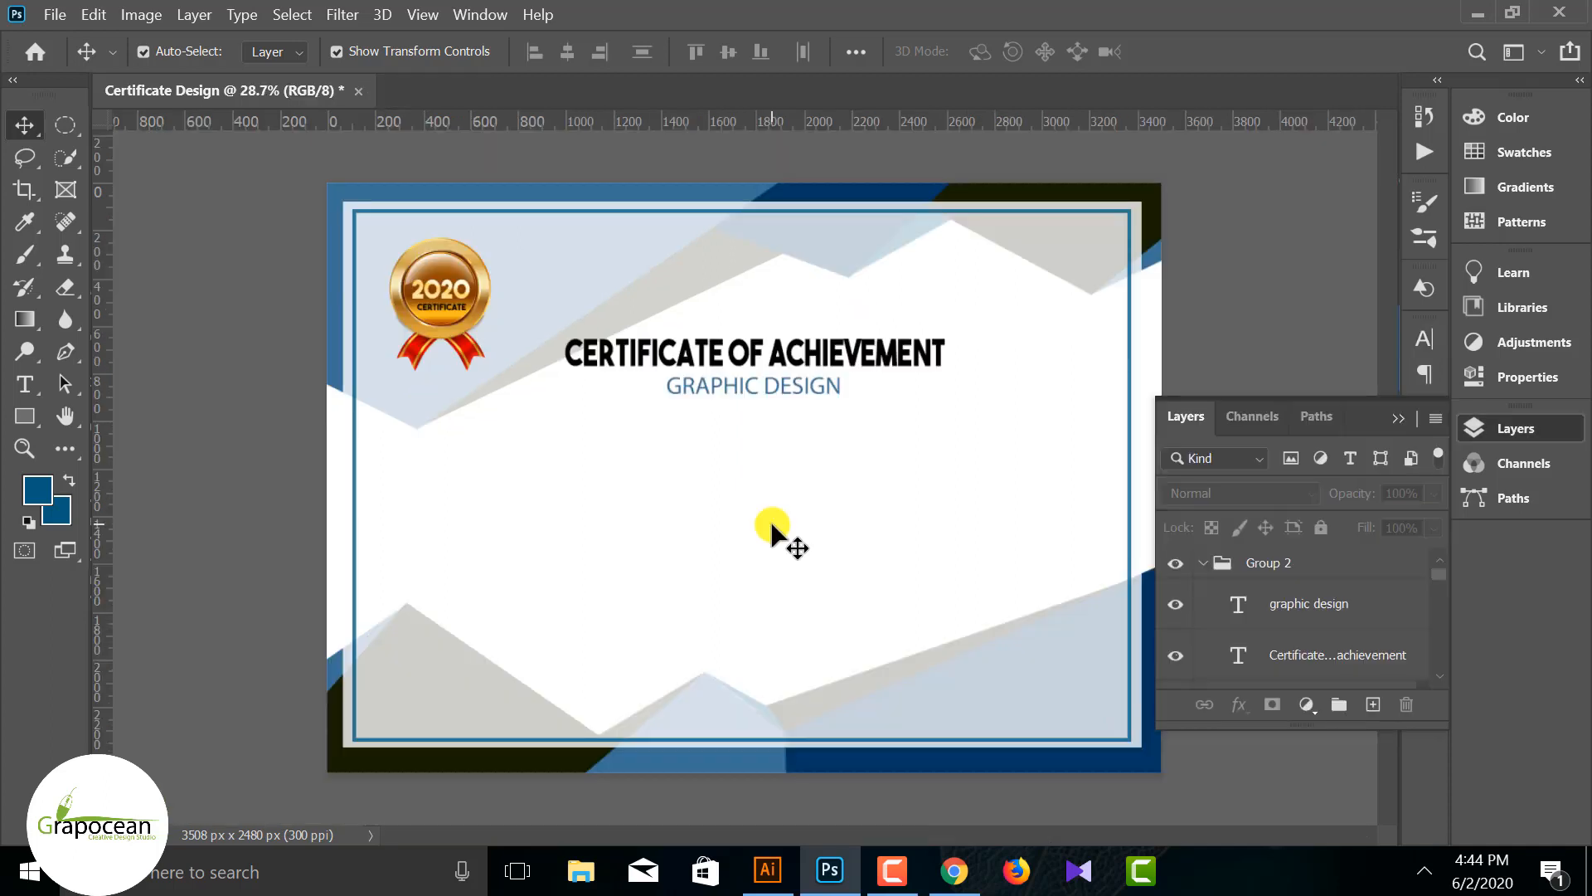
# Step: Add a 19 pt Myriad Pro Regular text line below "GRAPHIC DESIGN" reading "SUMMER FIRST STUDENT"
pyautogui.scroll(2, 774, 534)
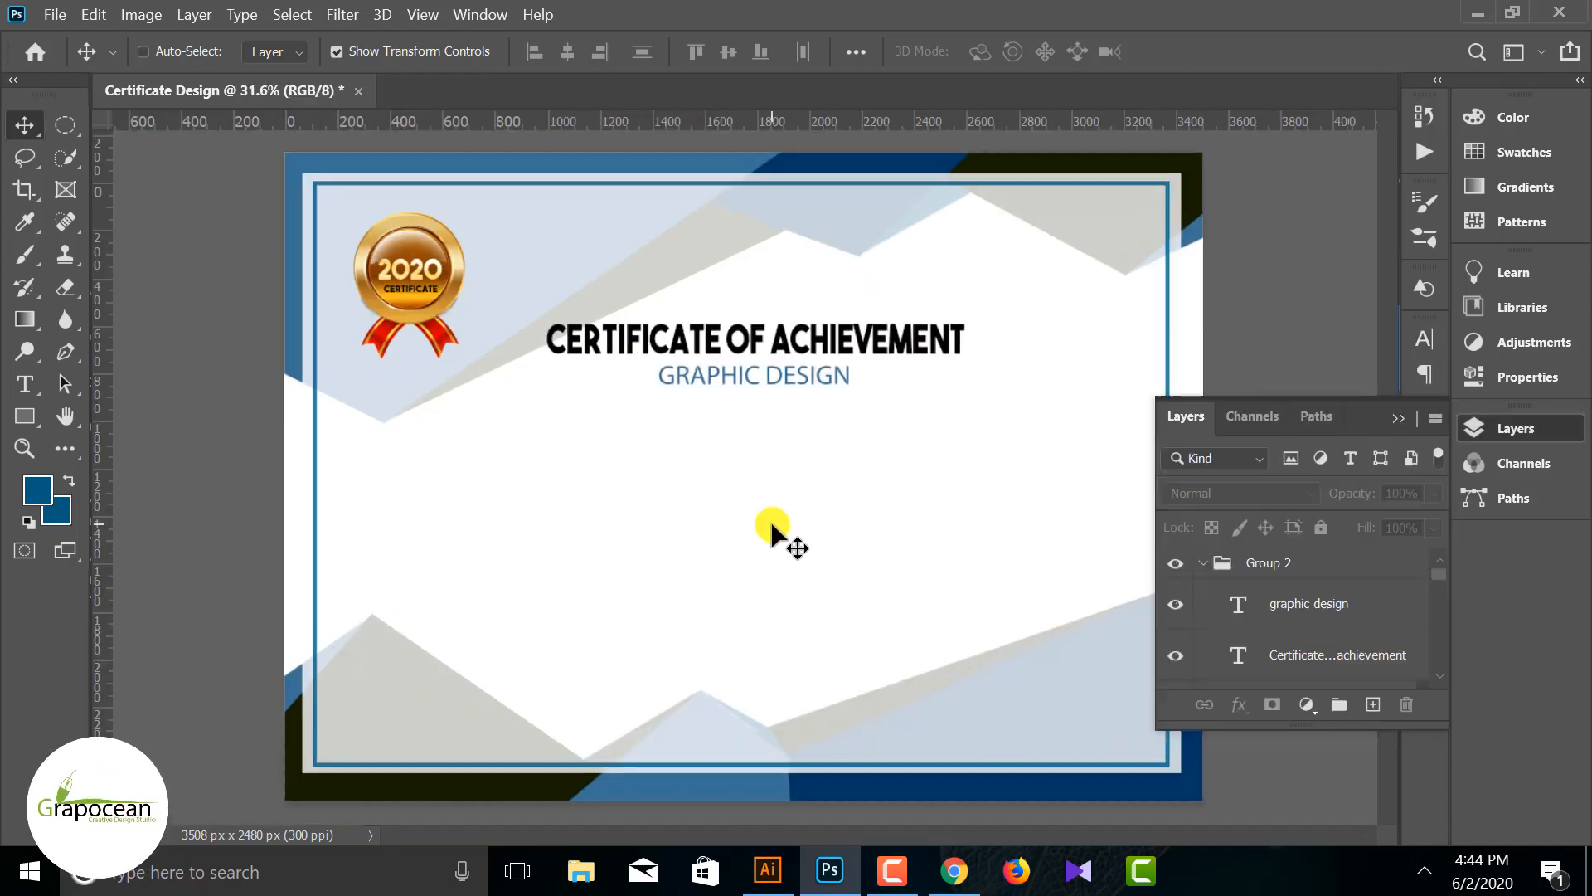
pyautogui.click(25, 384)
pyautogui.scroll(2, 598, 630)
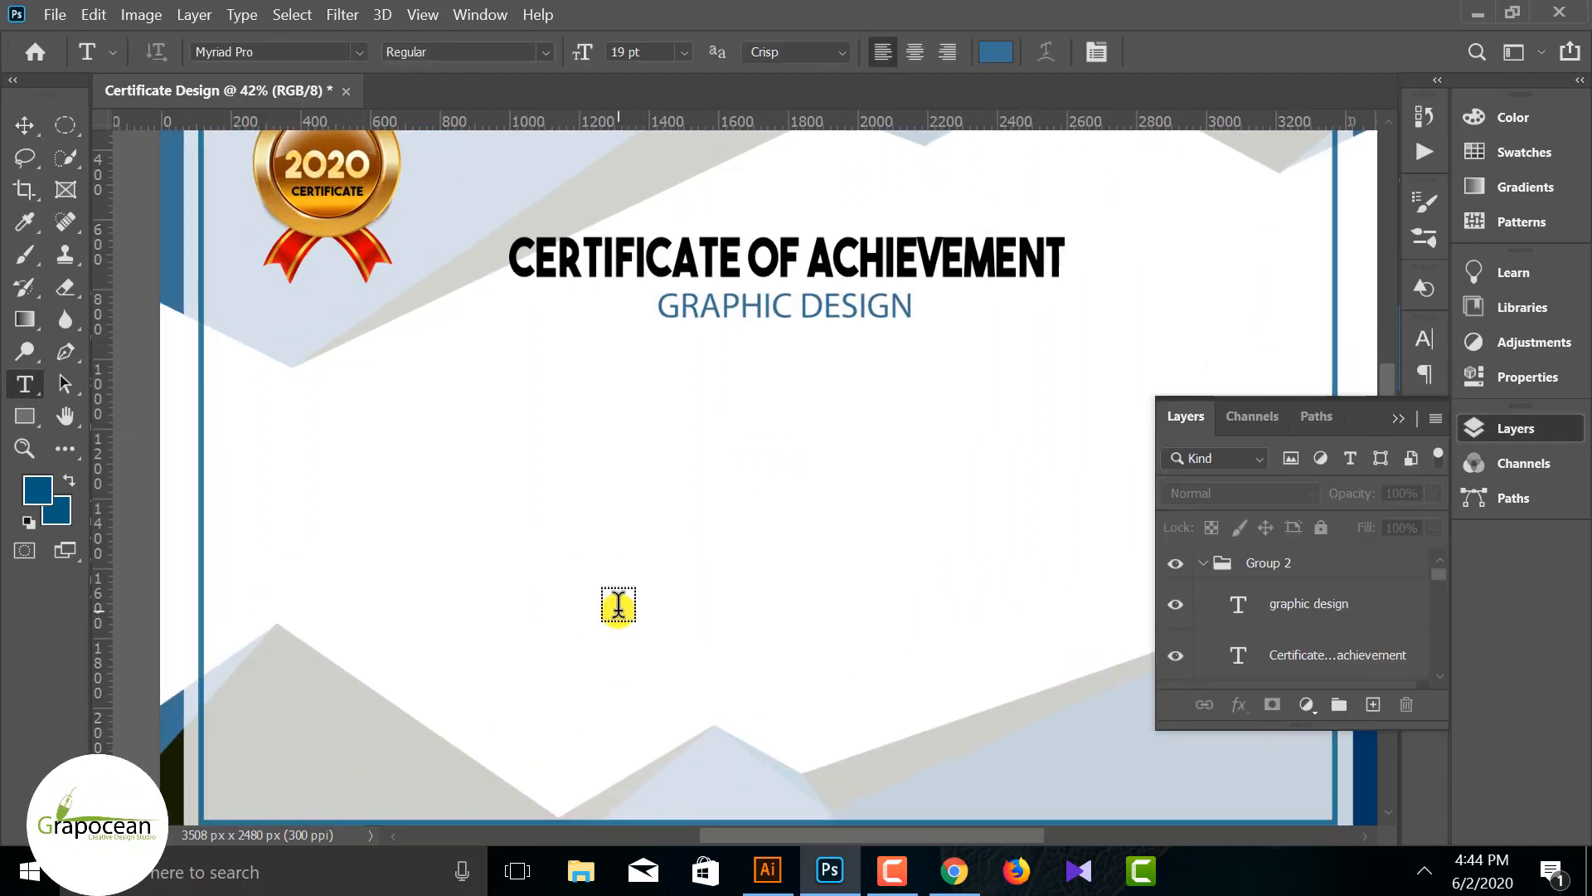
pyautogui.click(540, 412)
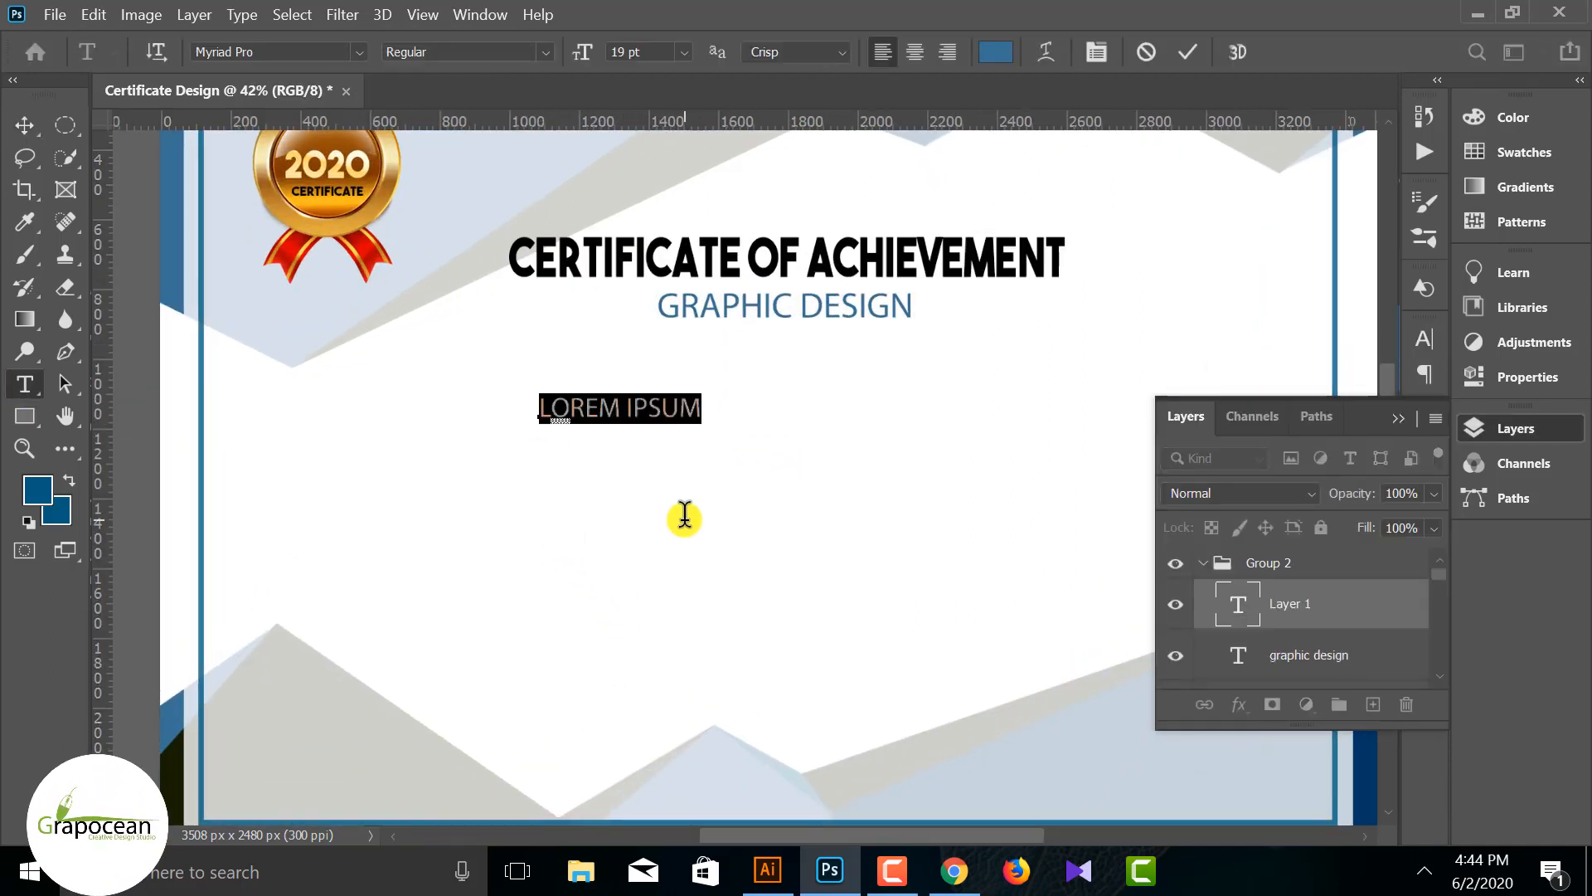
pyautogui.press('BackSpace')
pyautogui.write('SUMMER FIRST STUDENT')
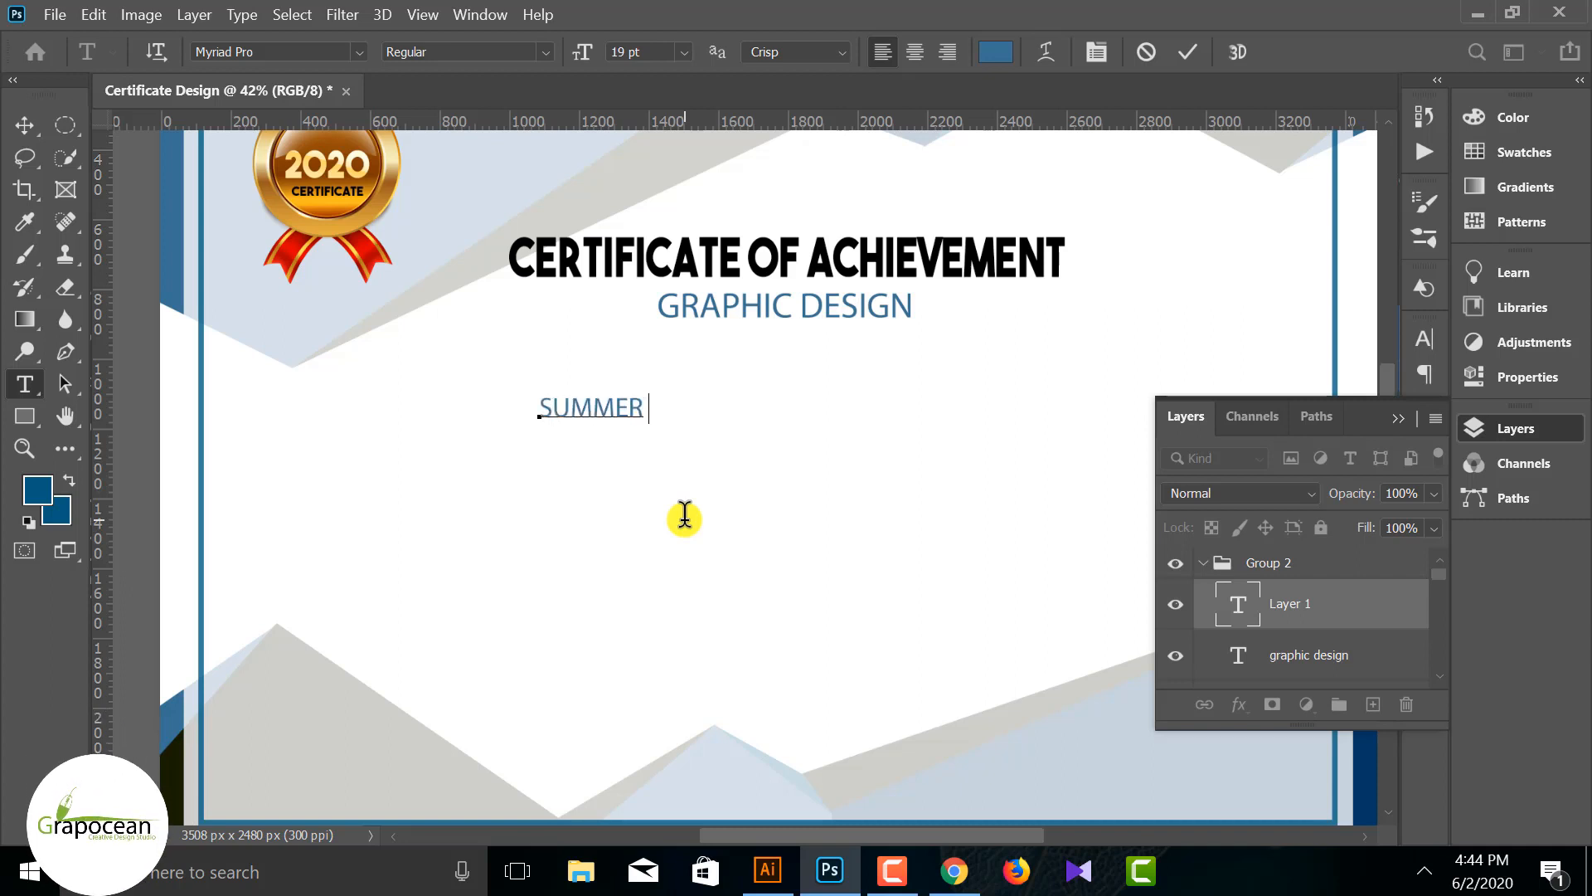
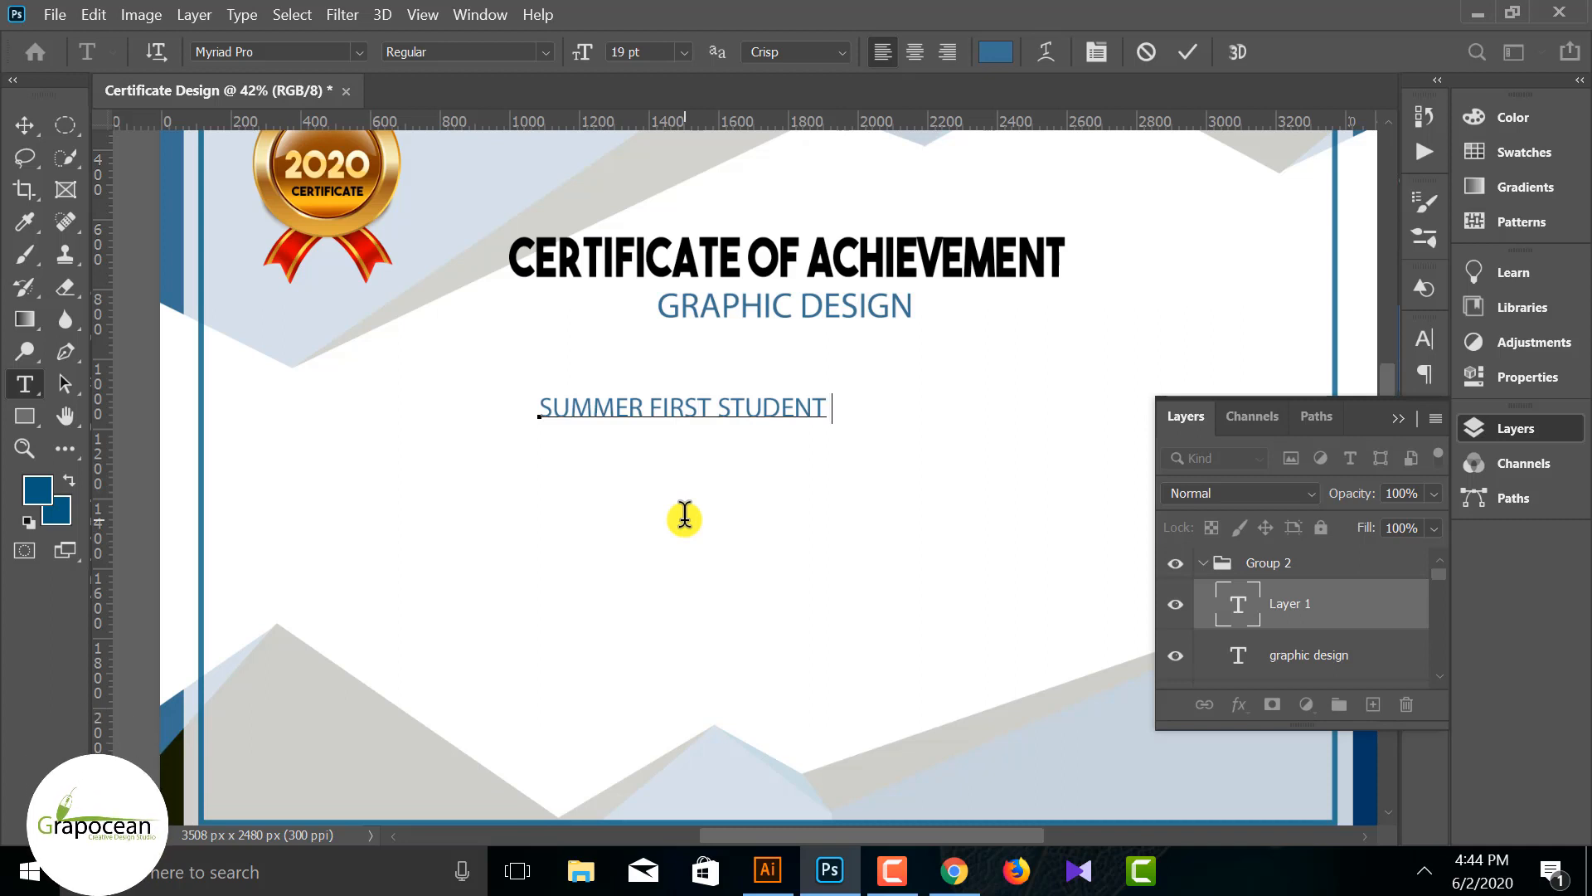
# Step: Retype the new text line as "SUMMER FIRST SECONT STUDENT CERTIFICATE"
pyautogui.press('Left')
pyautogui.press('Left')
pyautogui.write('U')
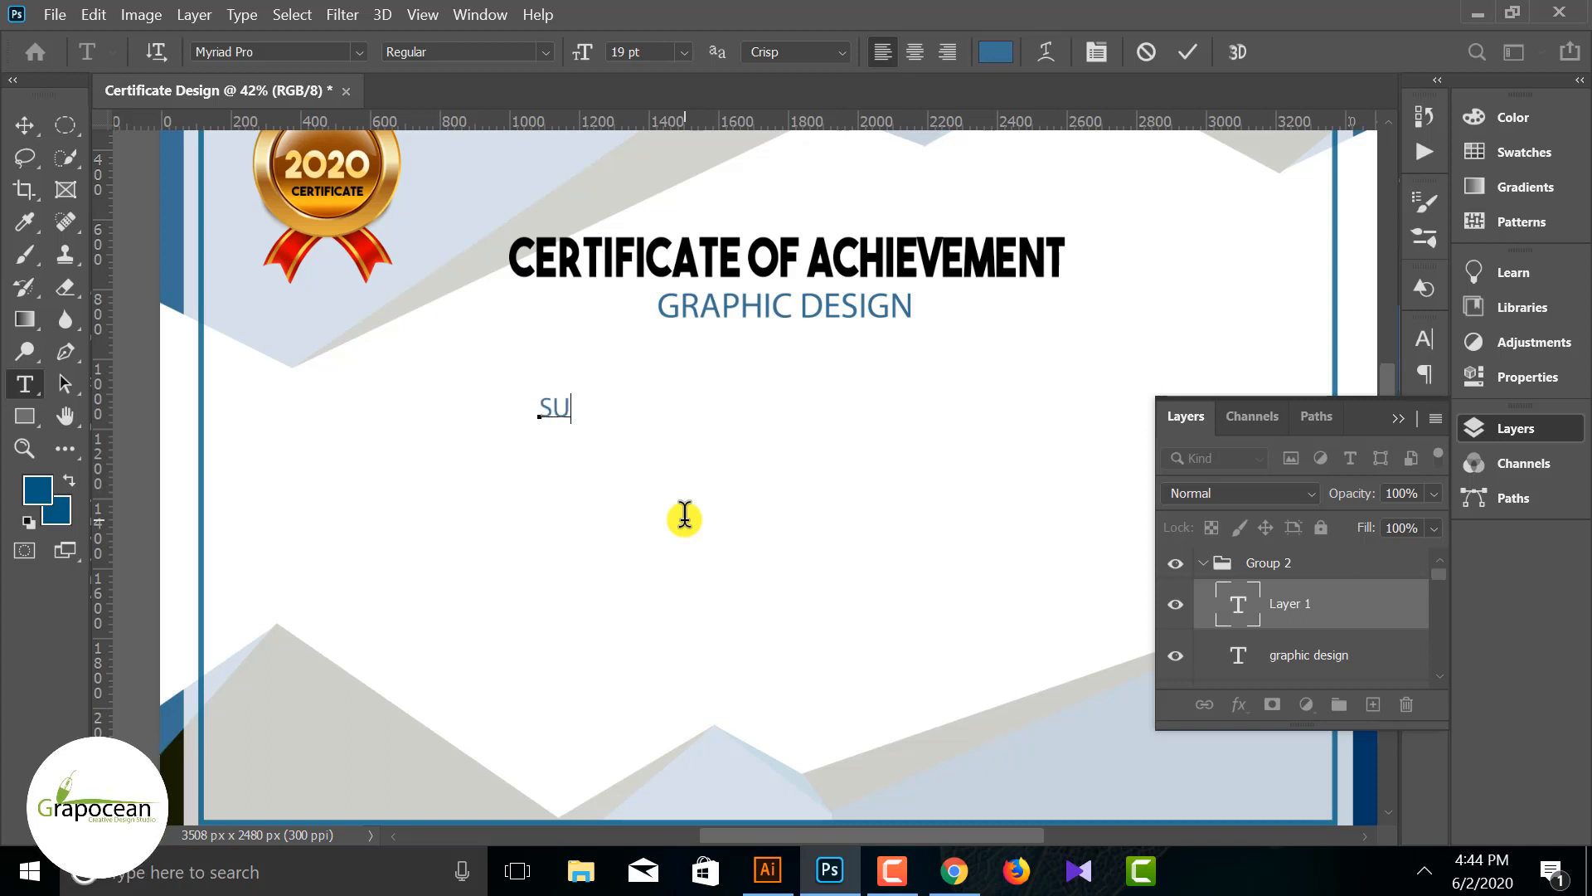
pyautogui.write('MMER FIRST SE')
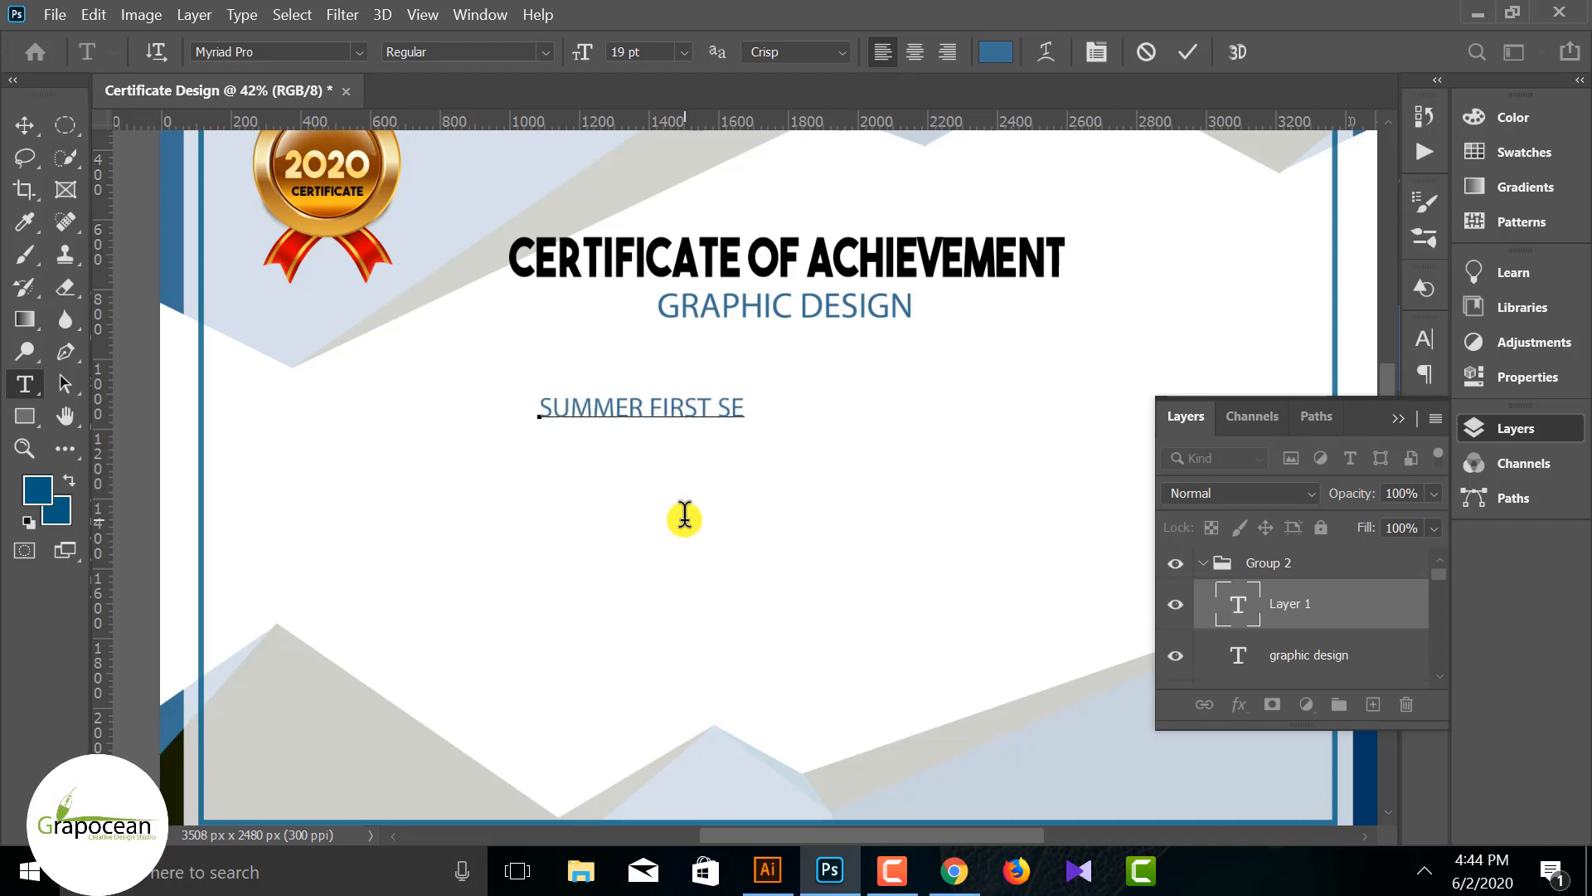
pyautogui.write('CONT STUDENT CERTIFICATE')
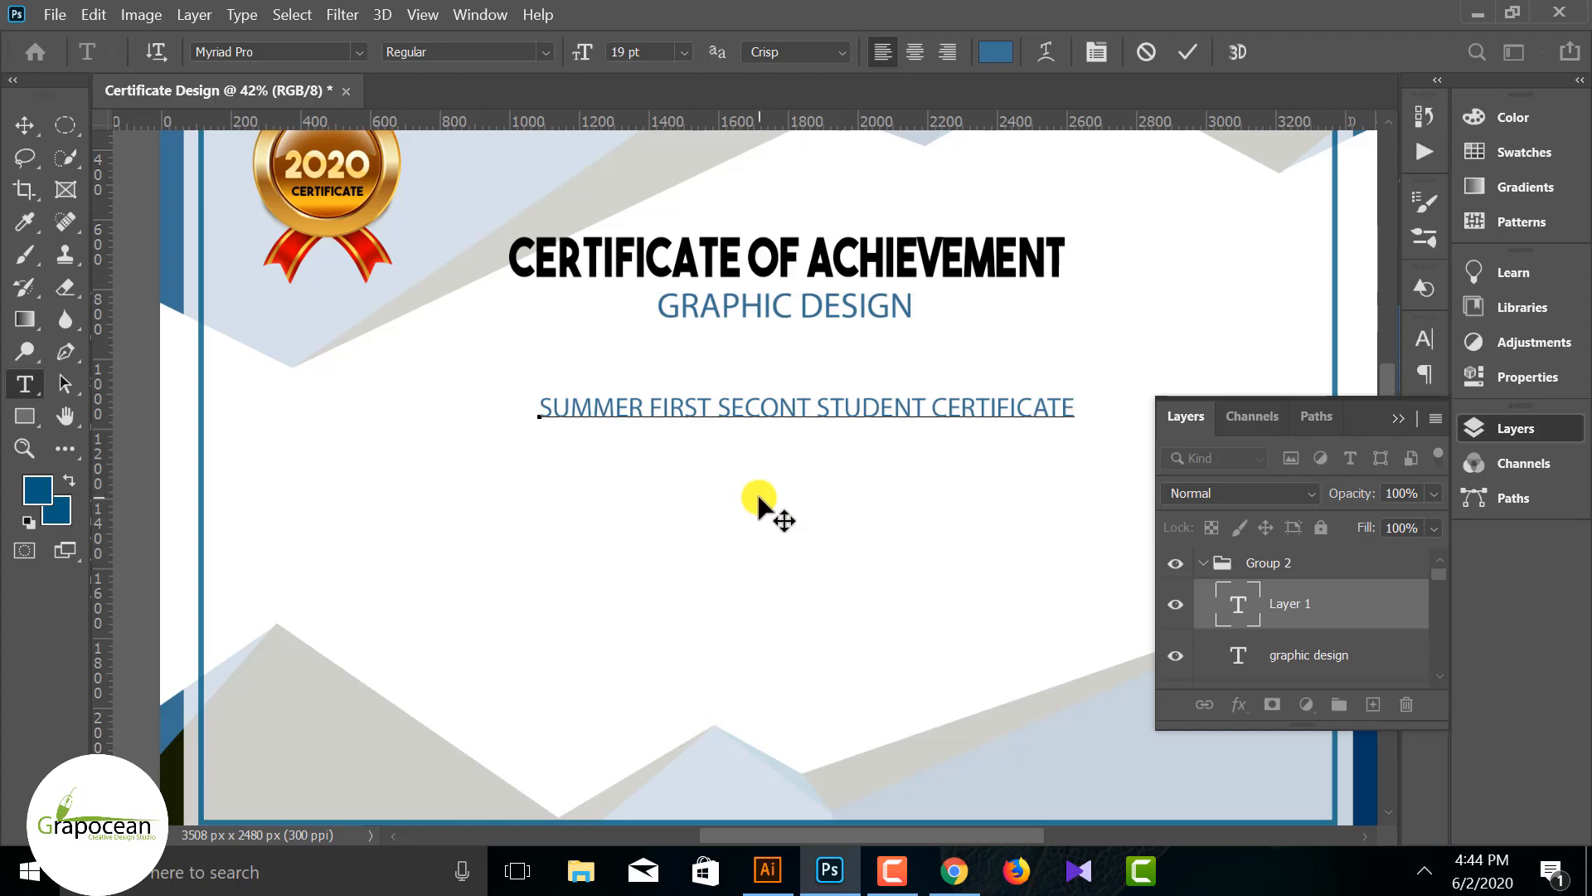
# Step: Change the student certificate line's font to Blacksword and turn off its All Caps style
pyautogui.moveTo(1074, 408); pyautogui.dragTo(539, 409)
pyautogui.click(359, 52)
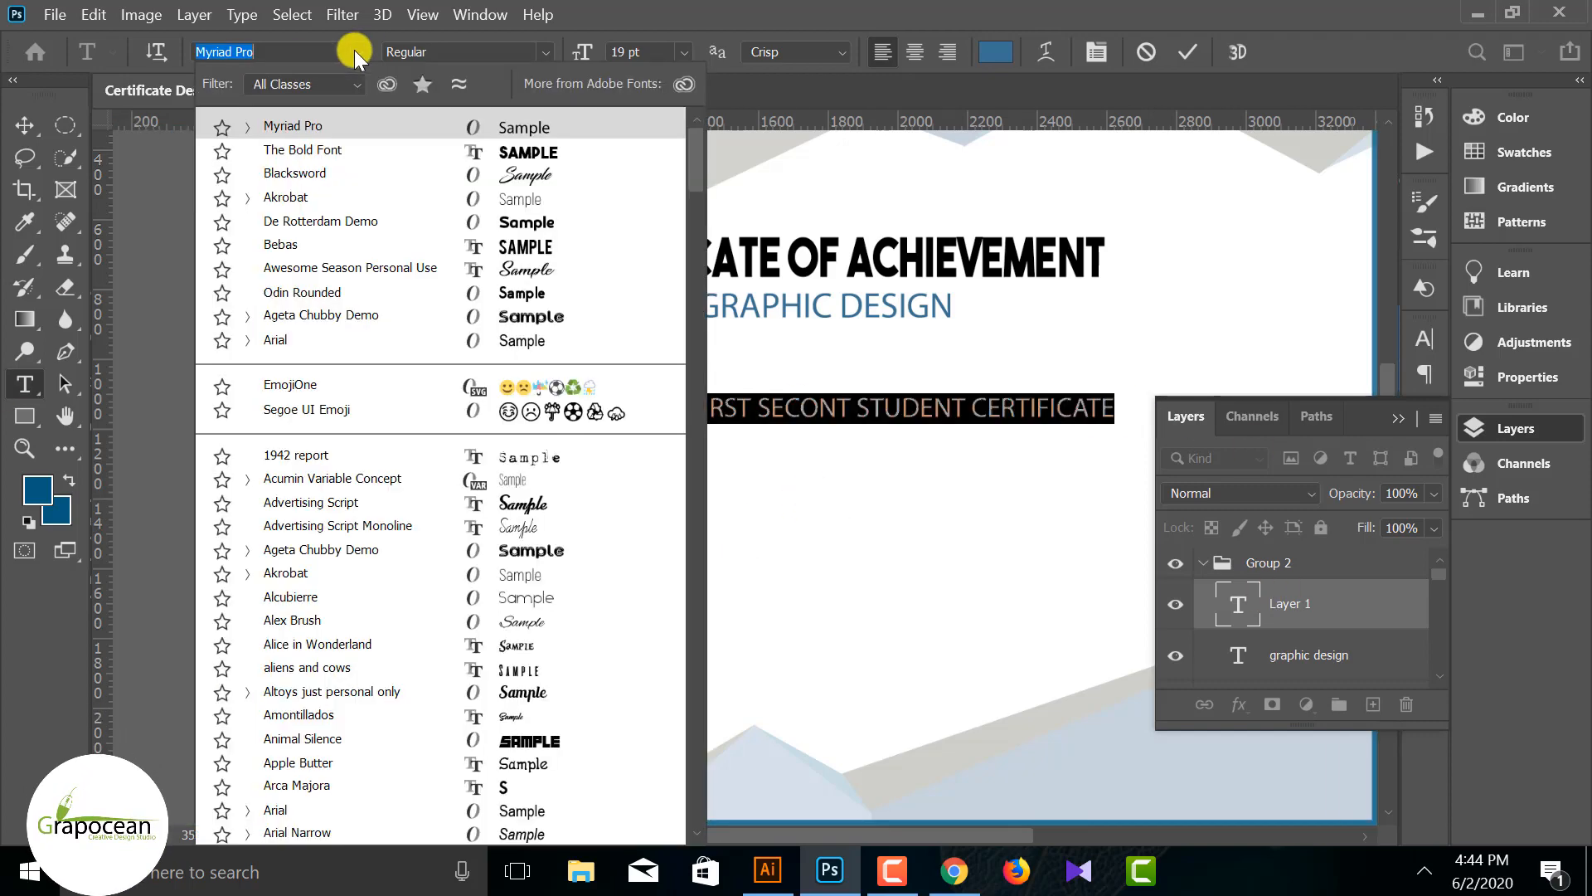
pyautogui.click(452, 174)
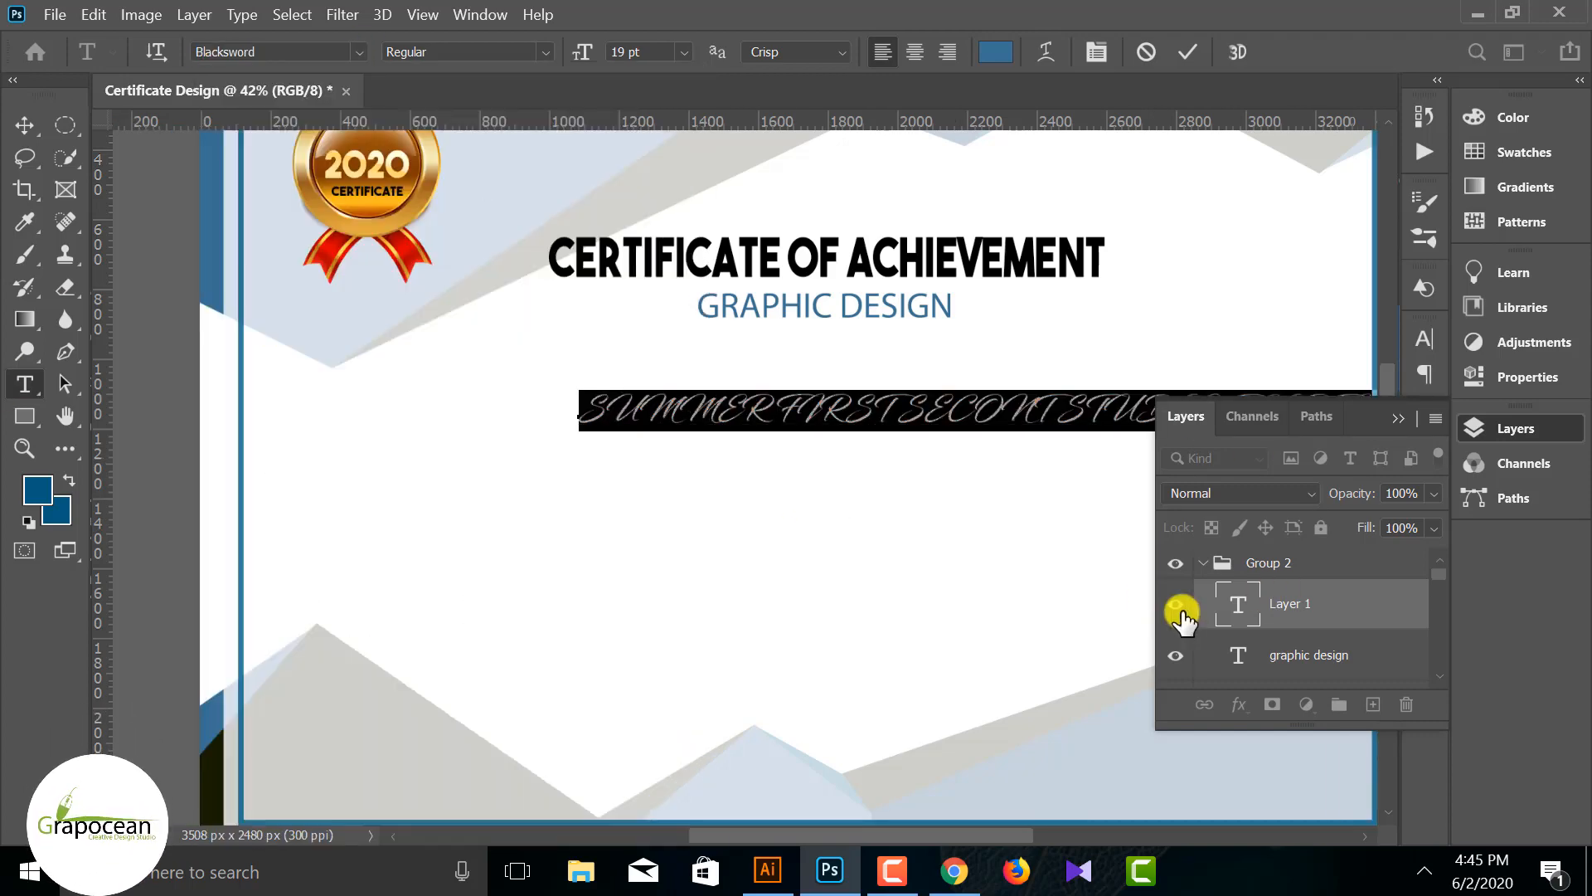
pyautogui.click(1469, 424)
pyautogui.click(1421, 345)
pyautogui.click(1218, 511)
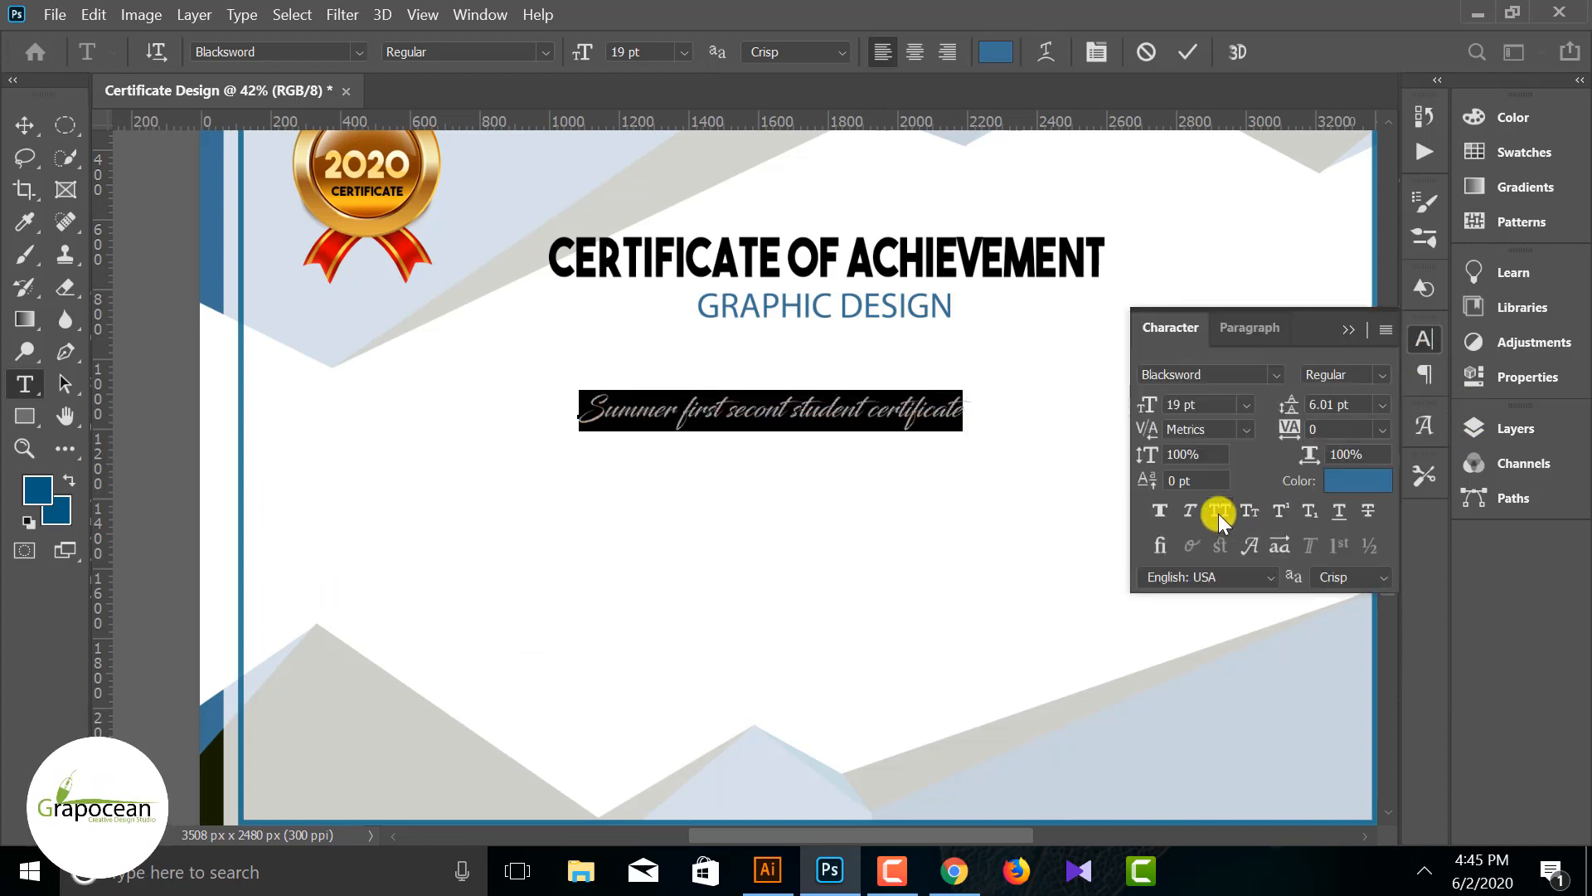
# Step: Set the student certificate line's size to 30 pt, leaving Faux Bold switched off
pyautogui.click(1161, 513)
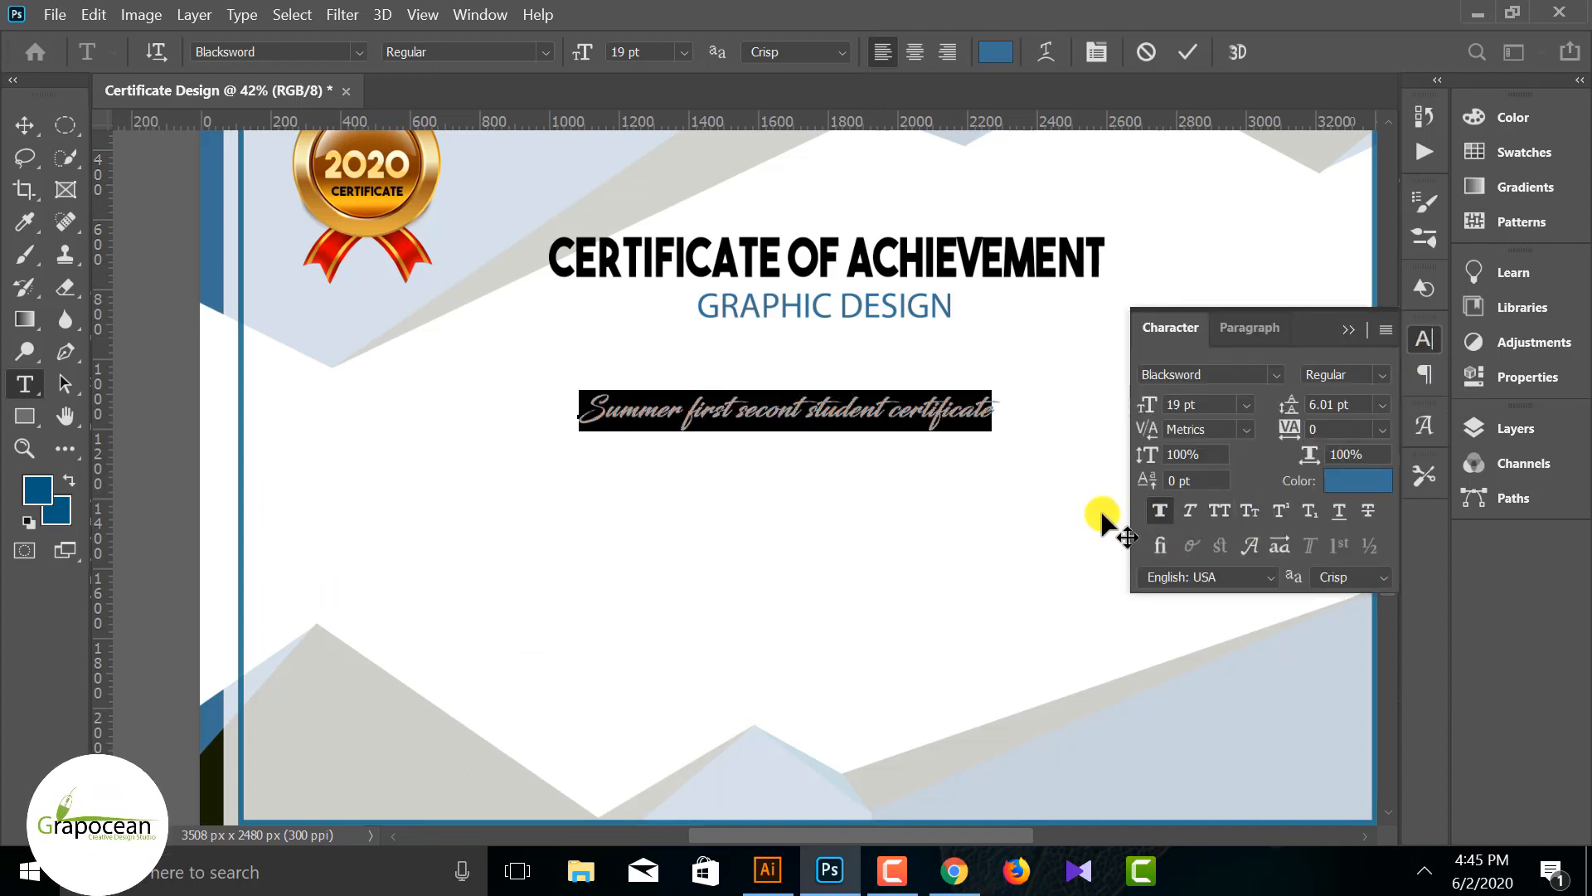
pyautogui.moveTo(589, 51); pyautogui.dragTo(595, 58)
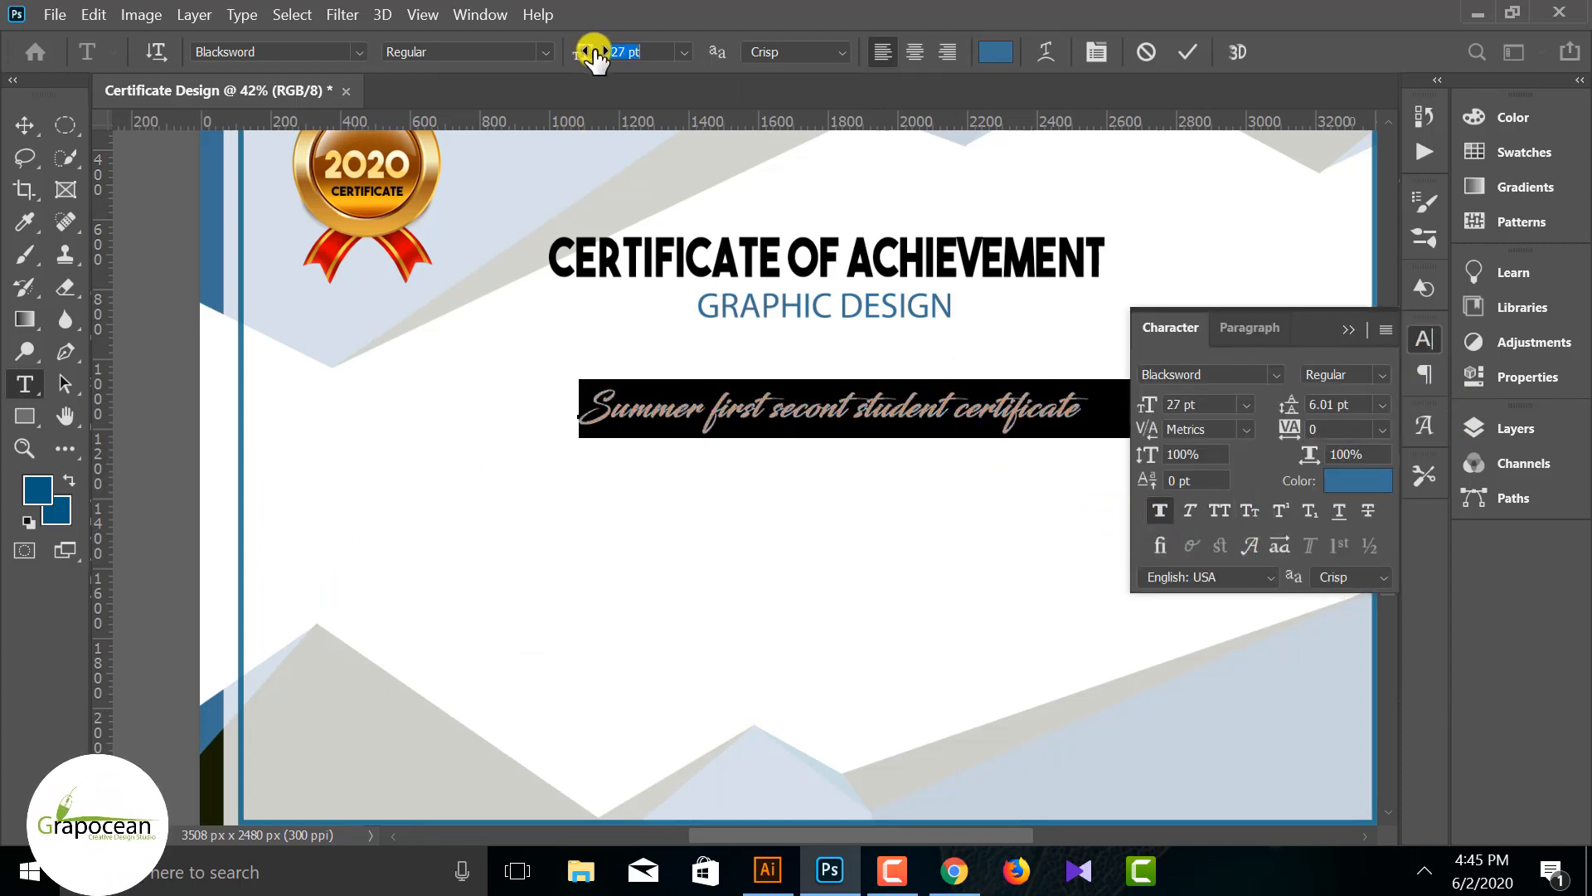
pyautogui.click(1162, 510)
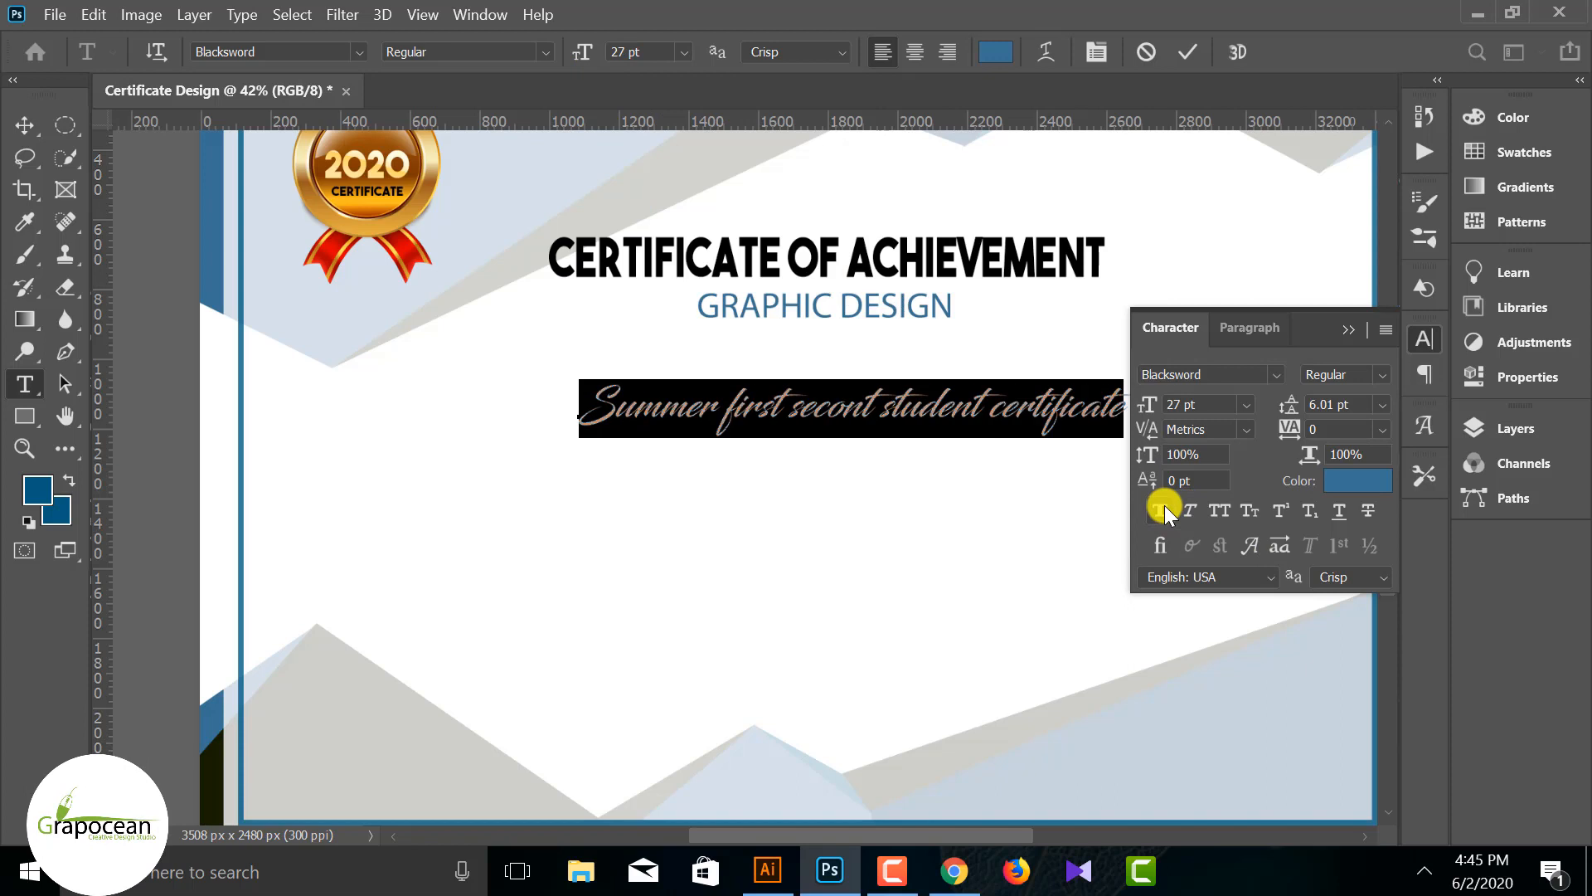
pyautogui.click(685, 56)
pyautogui.click(664, 298)
pyautogui.click(25, 126)
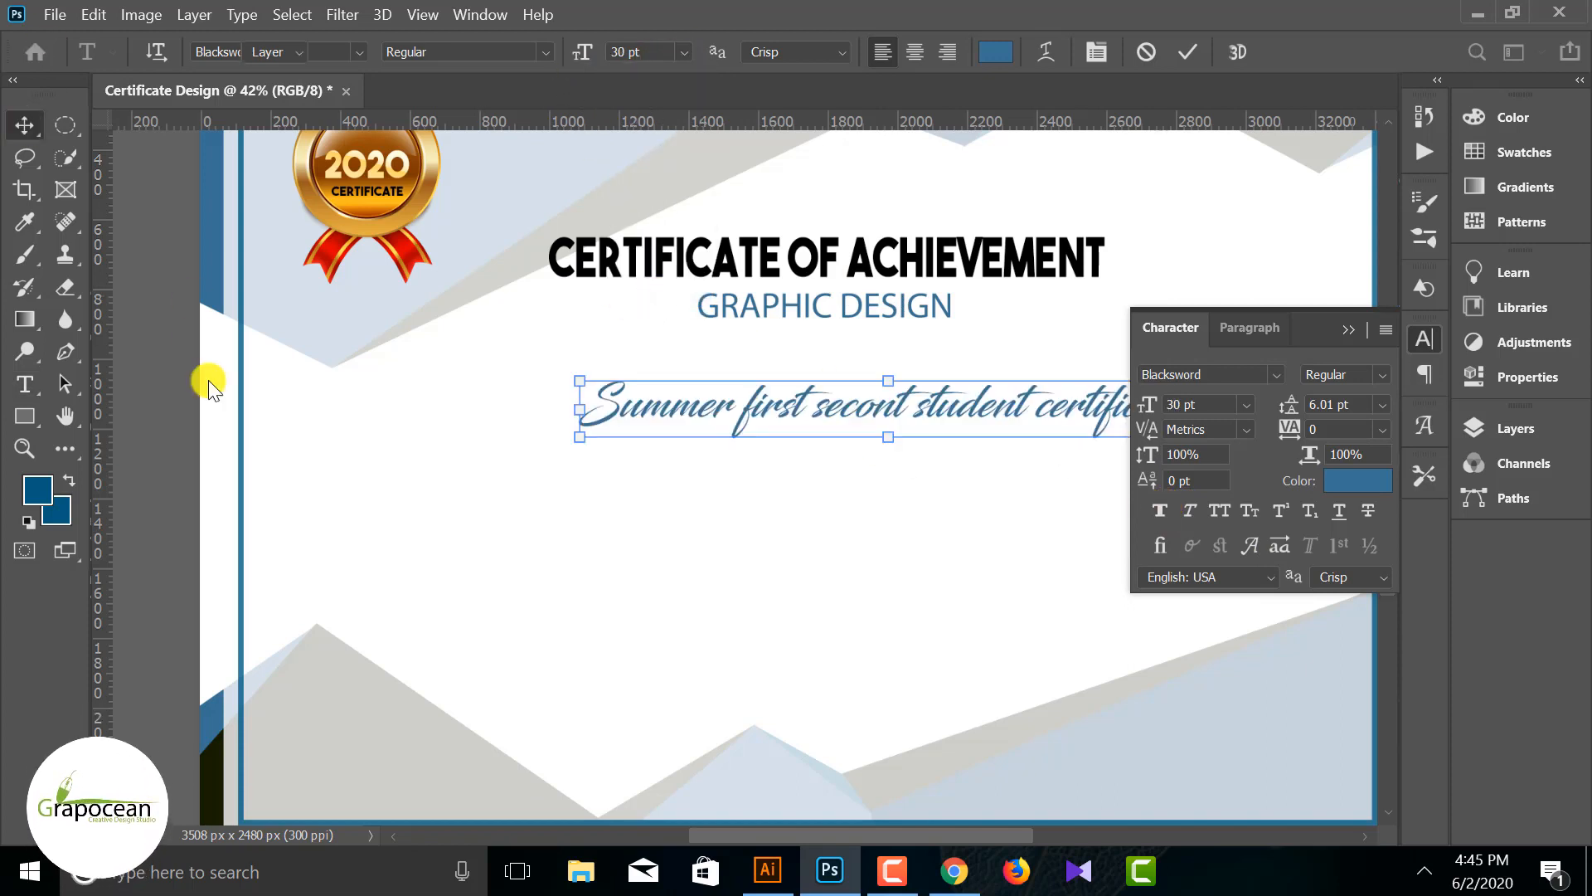
# Step: Scale the student certificate line to about 2054 px wide and place it below "GRAPHIC DESIGN"
pyautogui.scroll(-5, 662, 485)
pyautogui.moveTo(748, 458); pyautogui.dragTo(714, 435)
pyautogui.moveTo(939, 457)
pyautogui.mouseDown()
pyautogui.moveTo(981, 487)
pyautogui.moveTo(960, 480)
pyautogui.mouseUp()
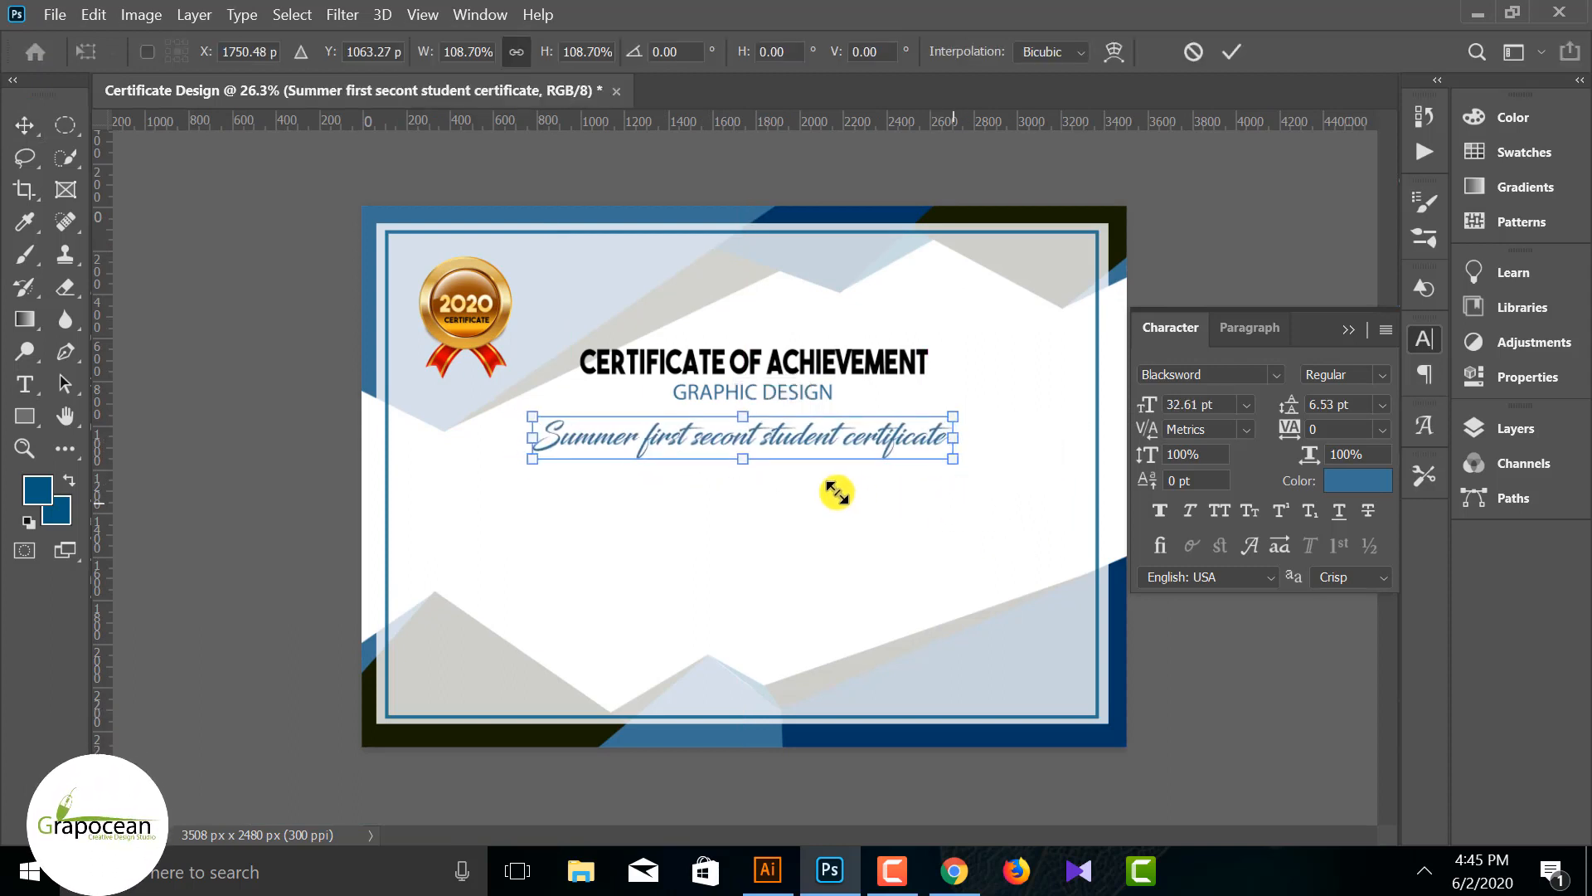
pyautogui.moveTo(747, 465)
pyautogui.mouseDown()
pyautogui.moveTo(752, 486)
pyautogui.moveTo(746, 471)
pyautogui.mouseUp()
pyautogui.moveTo(953, 475); pyautogui.dragTo(995, 488)
pyautogui.moveTo(788, 447)
pyautogui.mouseDown()
pyautogui.moveTo(782, 464)
pyautogui.moveTo(798, 455)
pyautogui.mouseUp()
pyautogui.moveTo(992, 484)
pyautogui.mouseDown()
pyautogui.moveTo(962, 476)
pyautogui.moveTo(976, 481)
pyautogui.mouseUp()
pyautogui.click(1232, 52)
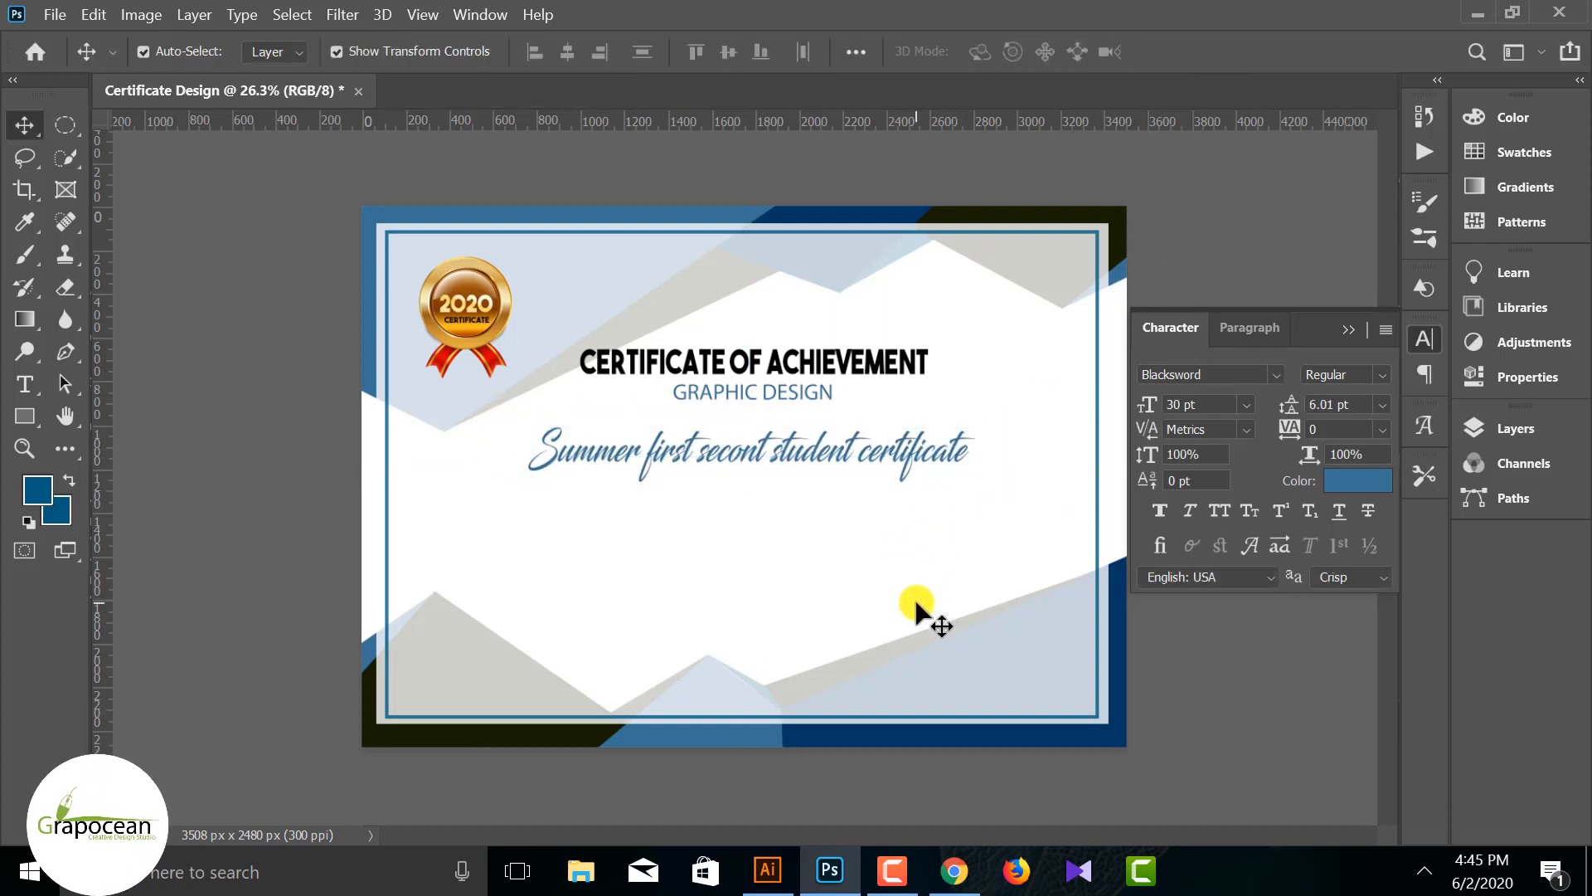
# Step: Draw a flat ellipse about 2198 by 24 px as an underline below the script line and fill it blue
pyautogui.hotkey('ctrl', '0')
pyautogui.moveTo(25, 416); pyautogui.dragTo(135, 440)
pyautogui.click(129, 461)
pyautogui.moveTo(465, 480); pyautogui.dragTo(1045, 494)
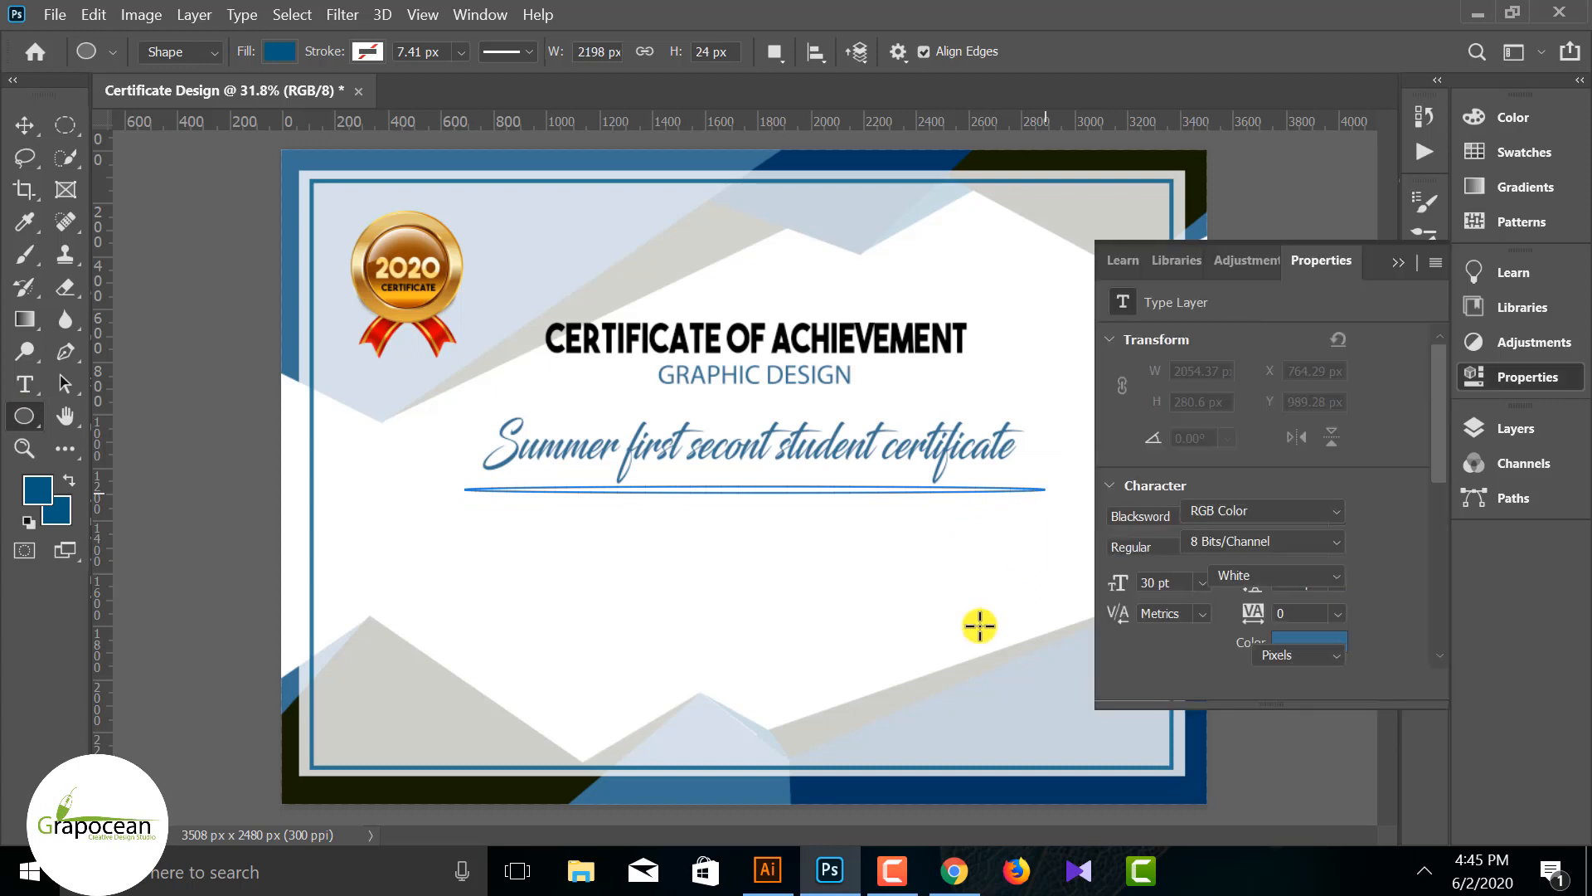
pyautogui.click(280, 52)
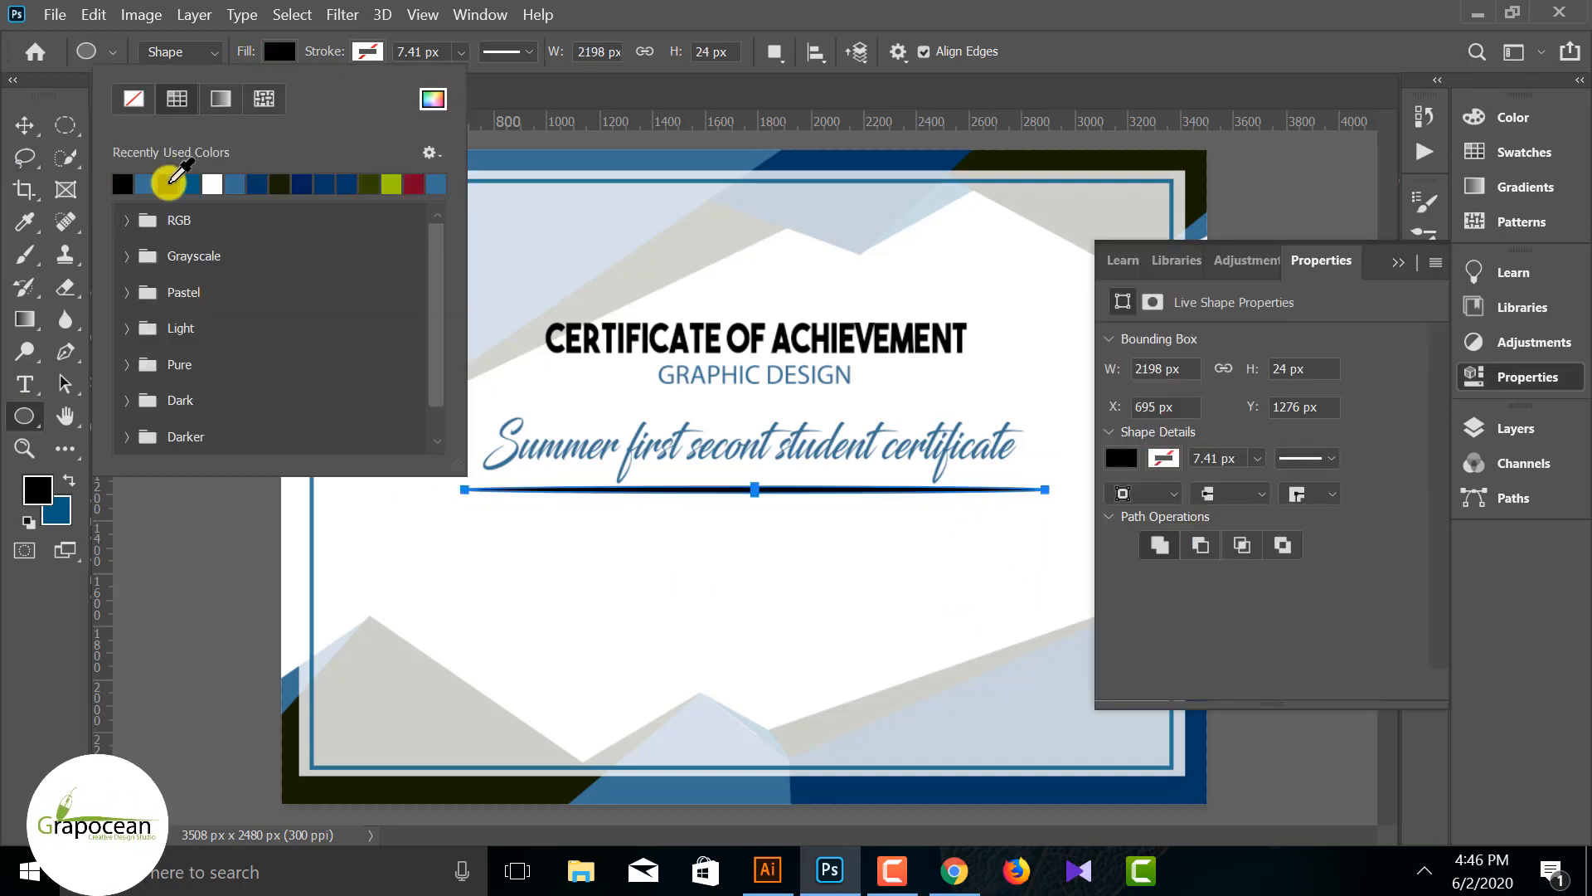
pyautogui.click(126, 183)
pyautogui.click(131, 274)
pyautogui.press('v')
pyautogui.click(736, 459)
pyautogui.click(24, 384)
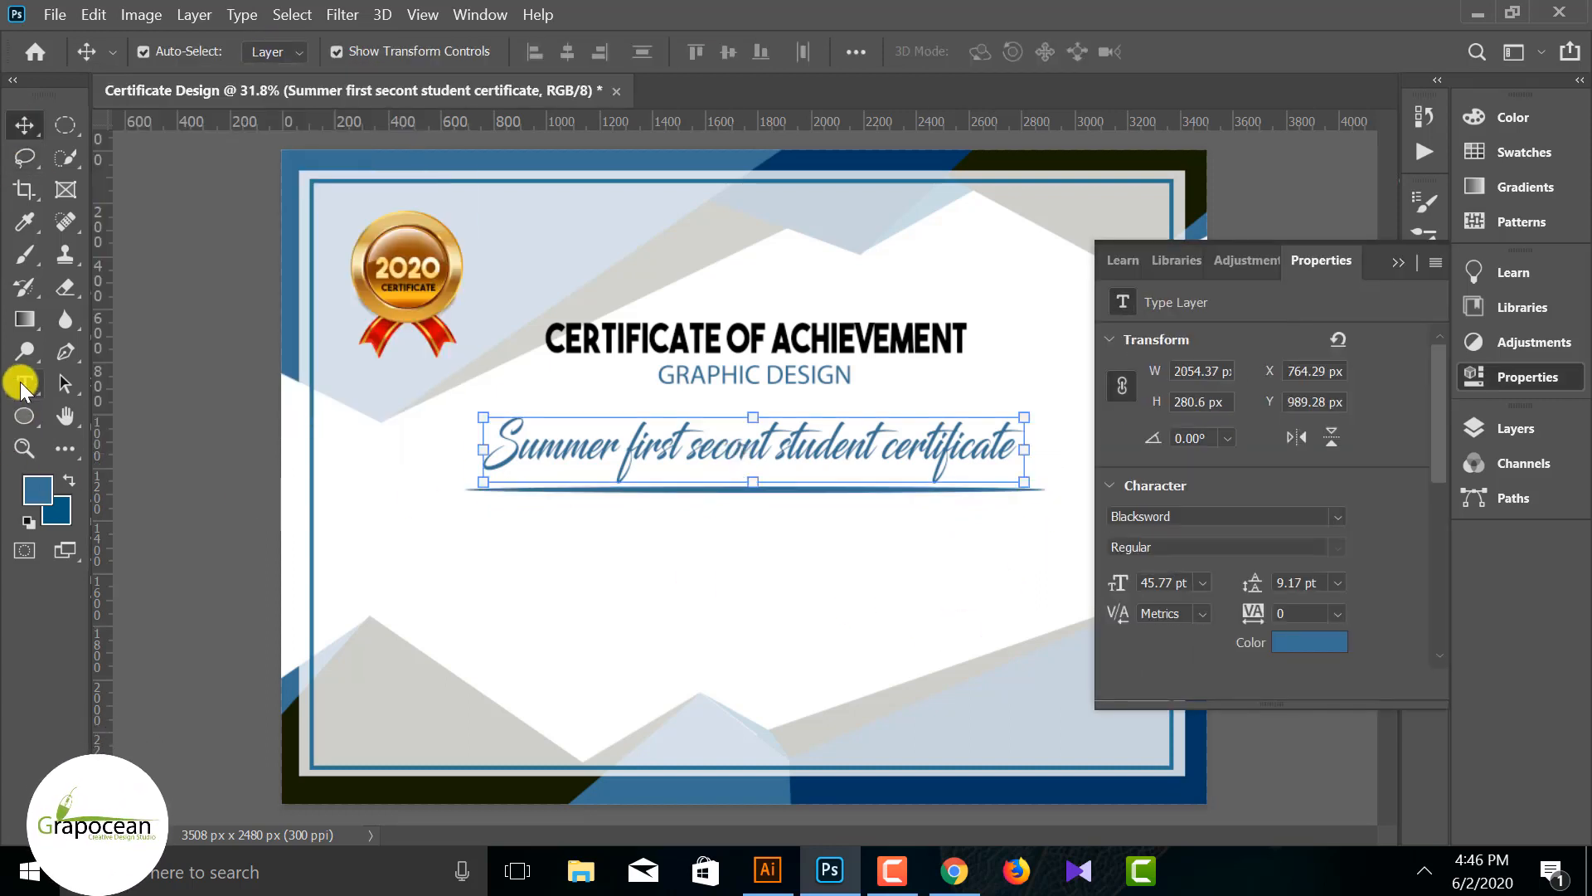
pyautogui.click(931, 448)
pyautogui.hotkey('ctrl', 'a')
pyautogui.click(995, 51)
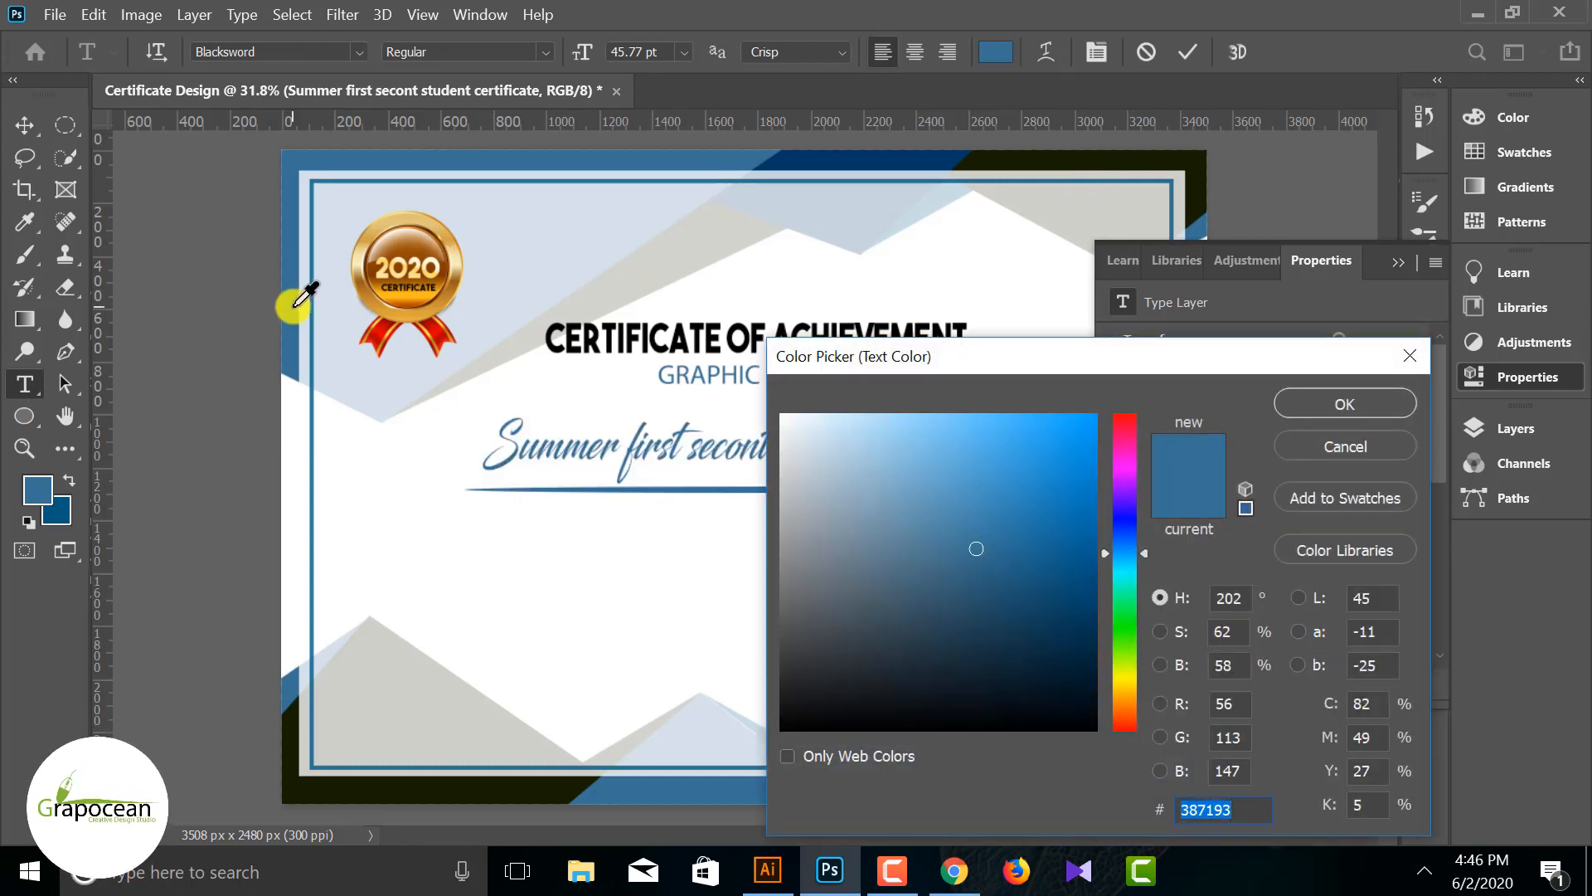
pyautogui.click(647, 841)
pyautogui.click(1370, 440)
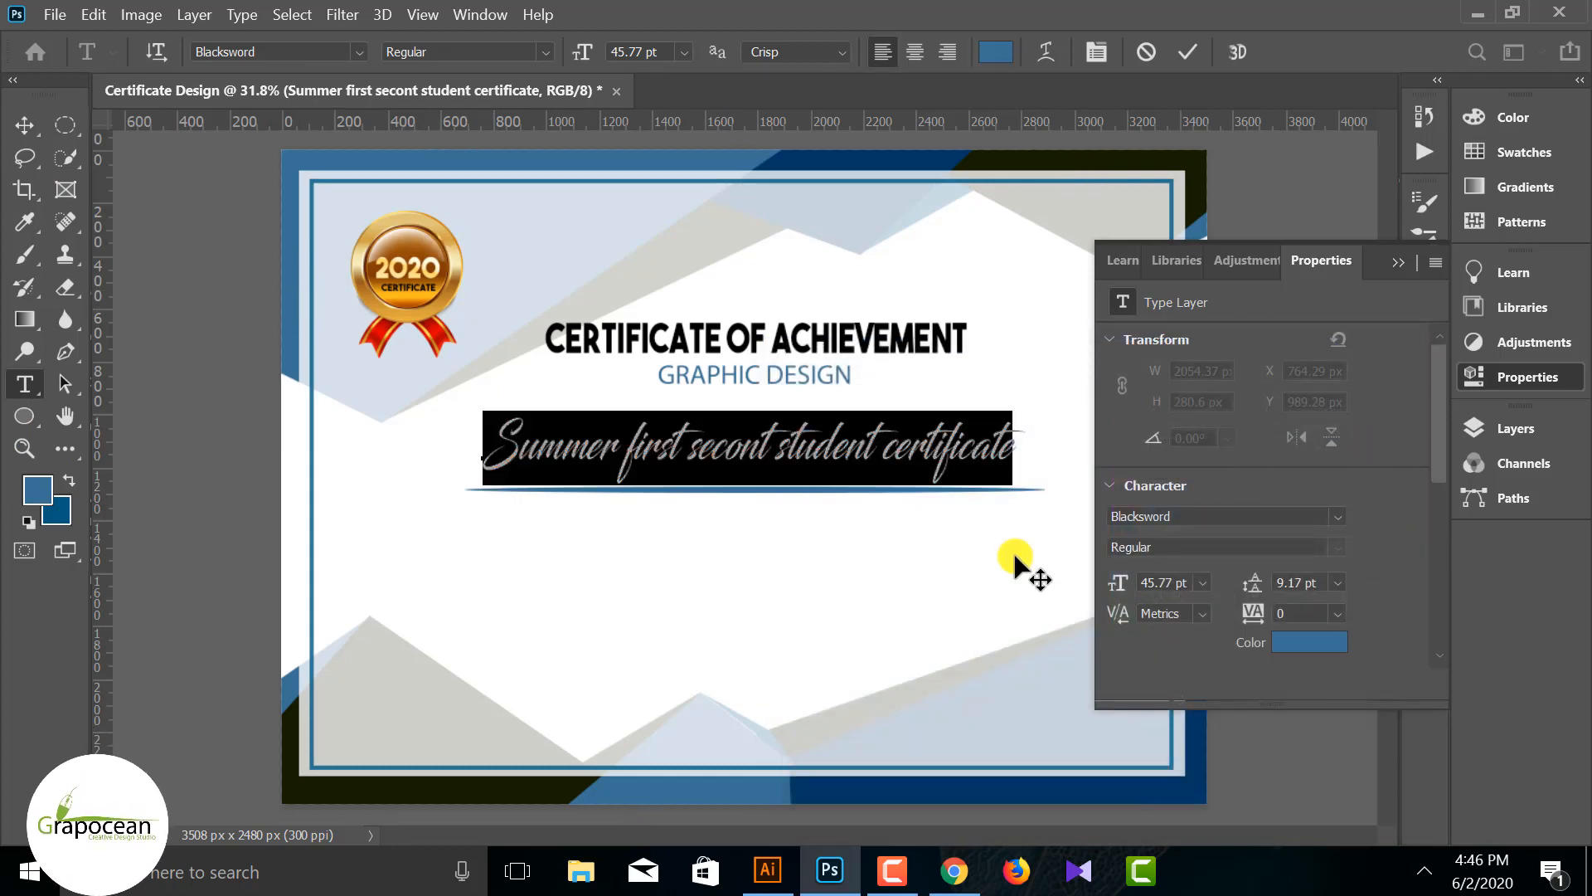
pyautogui.click(13, 124)
# Step: Move the script line down closer to its underline and stretch it to about 2419 by 299 px
pyautogui.hotkey('ctrl', '-')
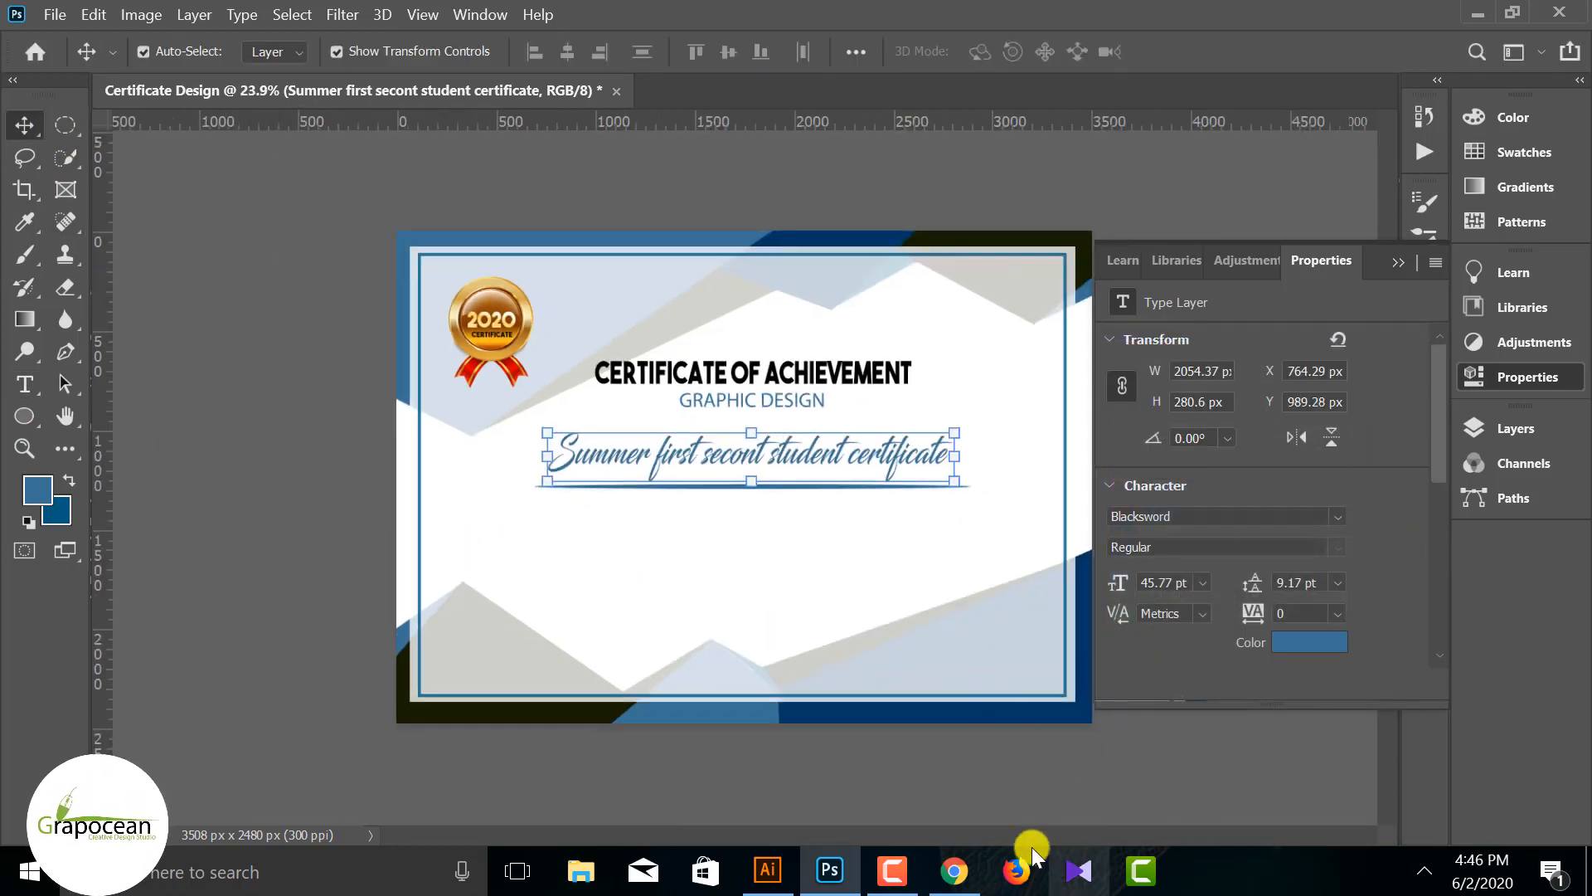
pyautogui.moveTo(827, 462)
pyautogui.mouseDown()
pyautogui.moveTo(809, 480)
pyautogui.moveTo(810, 464)
pyautogui.mouseUp()
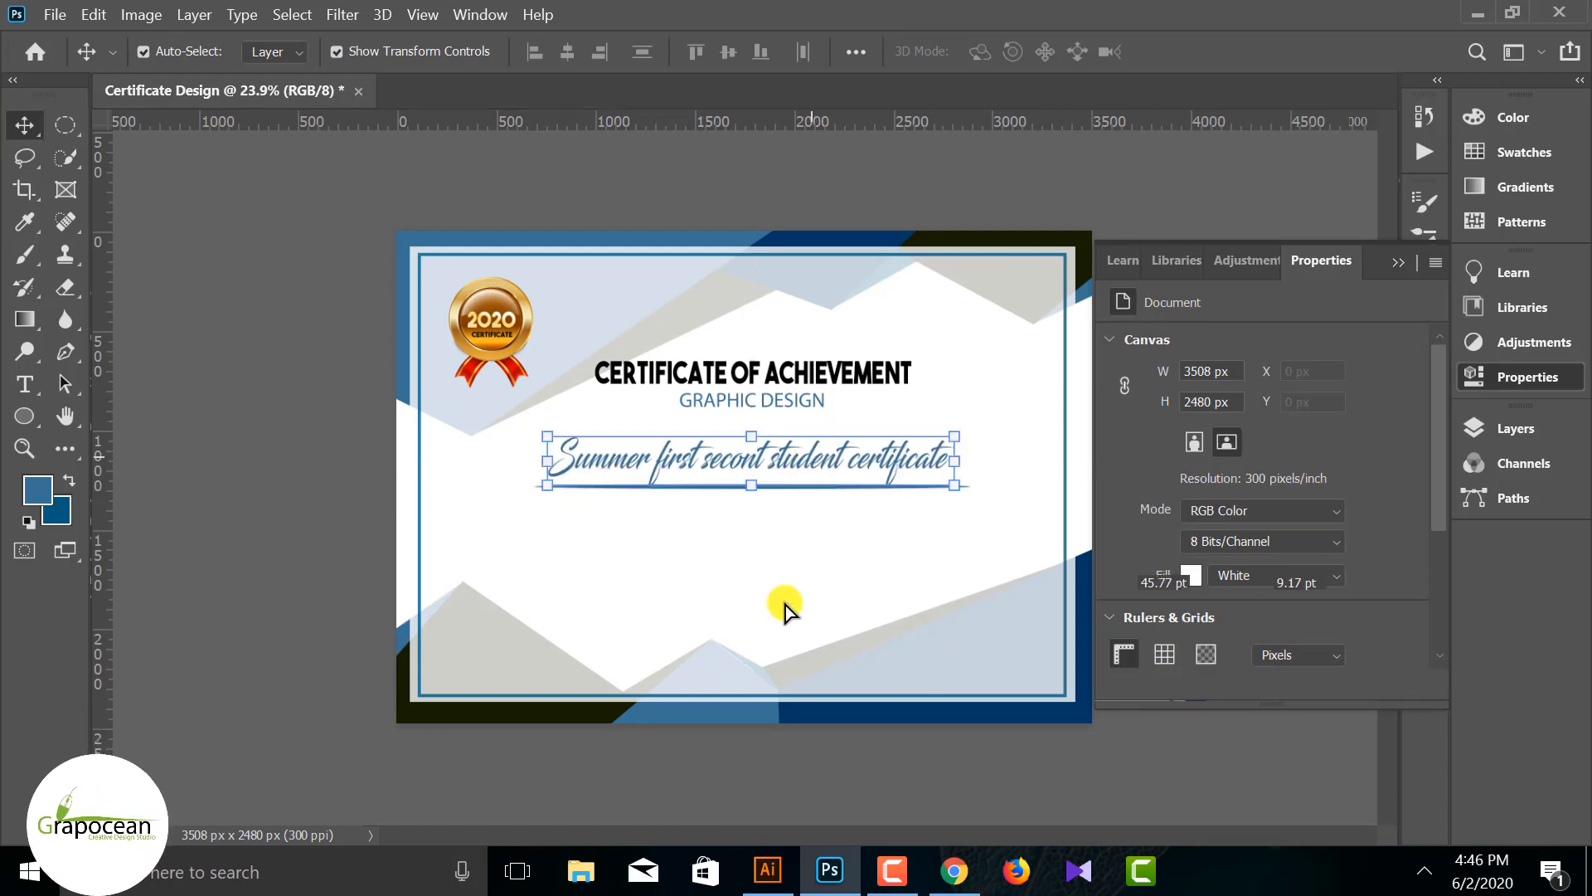
pyautogui.hotkey('ctrl', 't')
pyautogui.moveTo(550, 437); pyautogui.dragTo(529, 448)
pyautogui.moveTo(953, 490); pyautogui.dragTo(918, 473)
pyautogui.click(1231, 52)
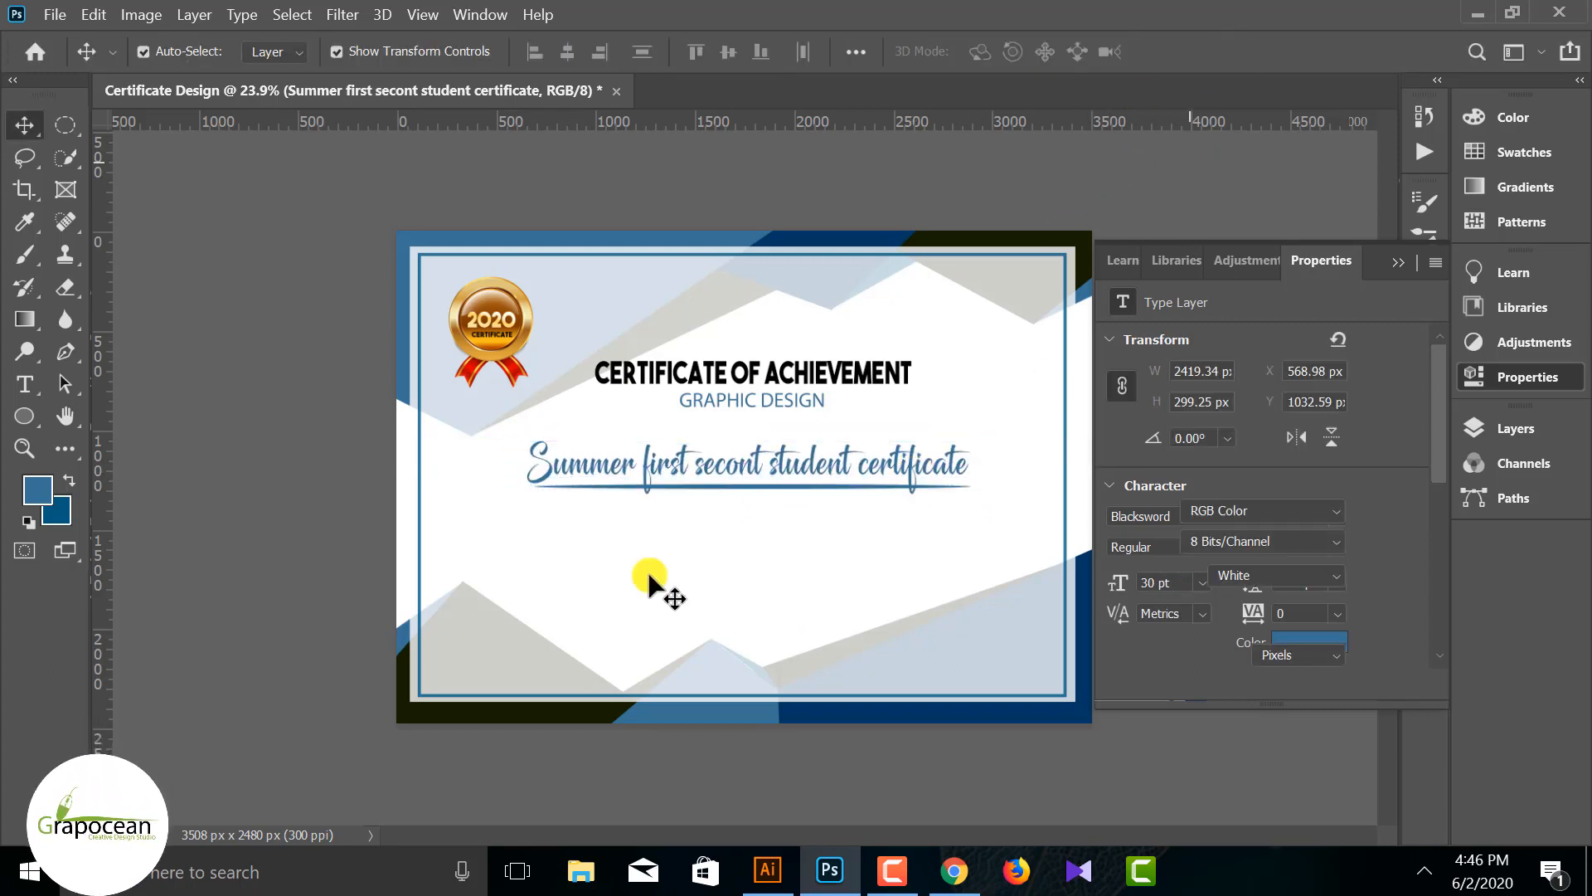
pyautogui.scroll(-2, 649, 581)
pyautogui.scroll(4, 799, 526)
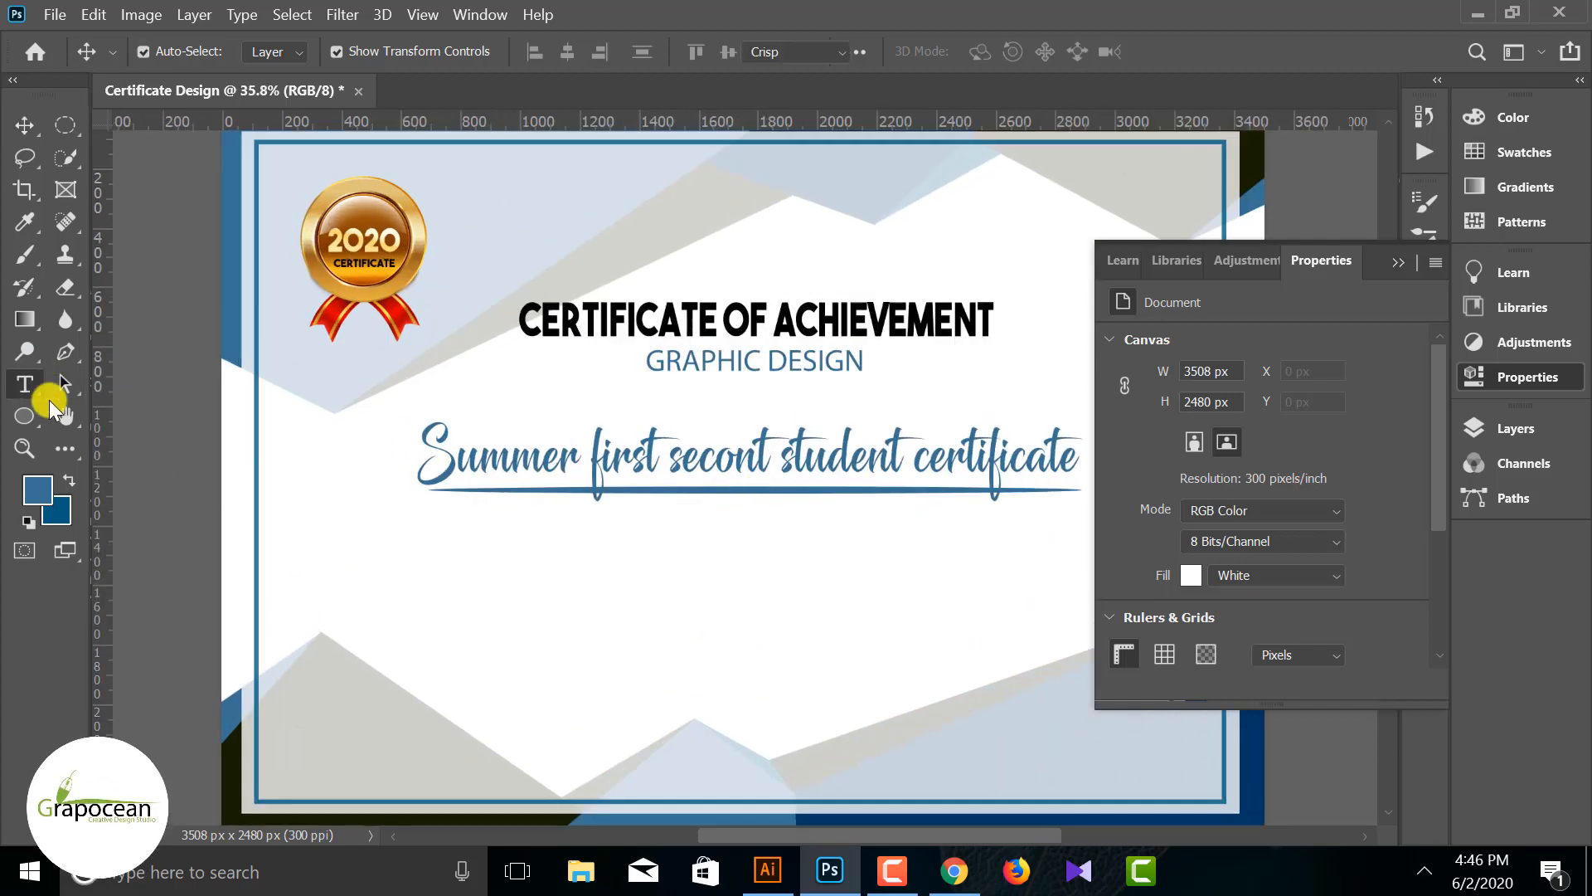
pyautogui.click(425, 470)
pyautogui.scroll(-2, 422, 465)
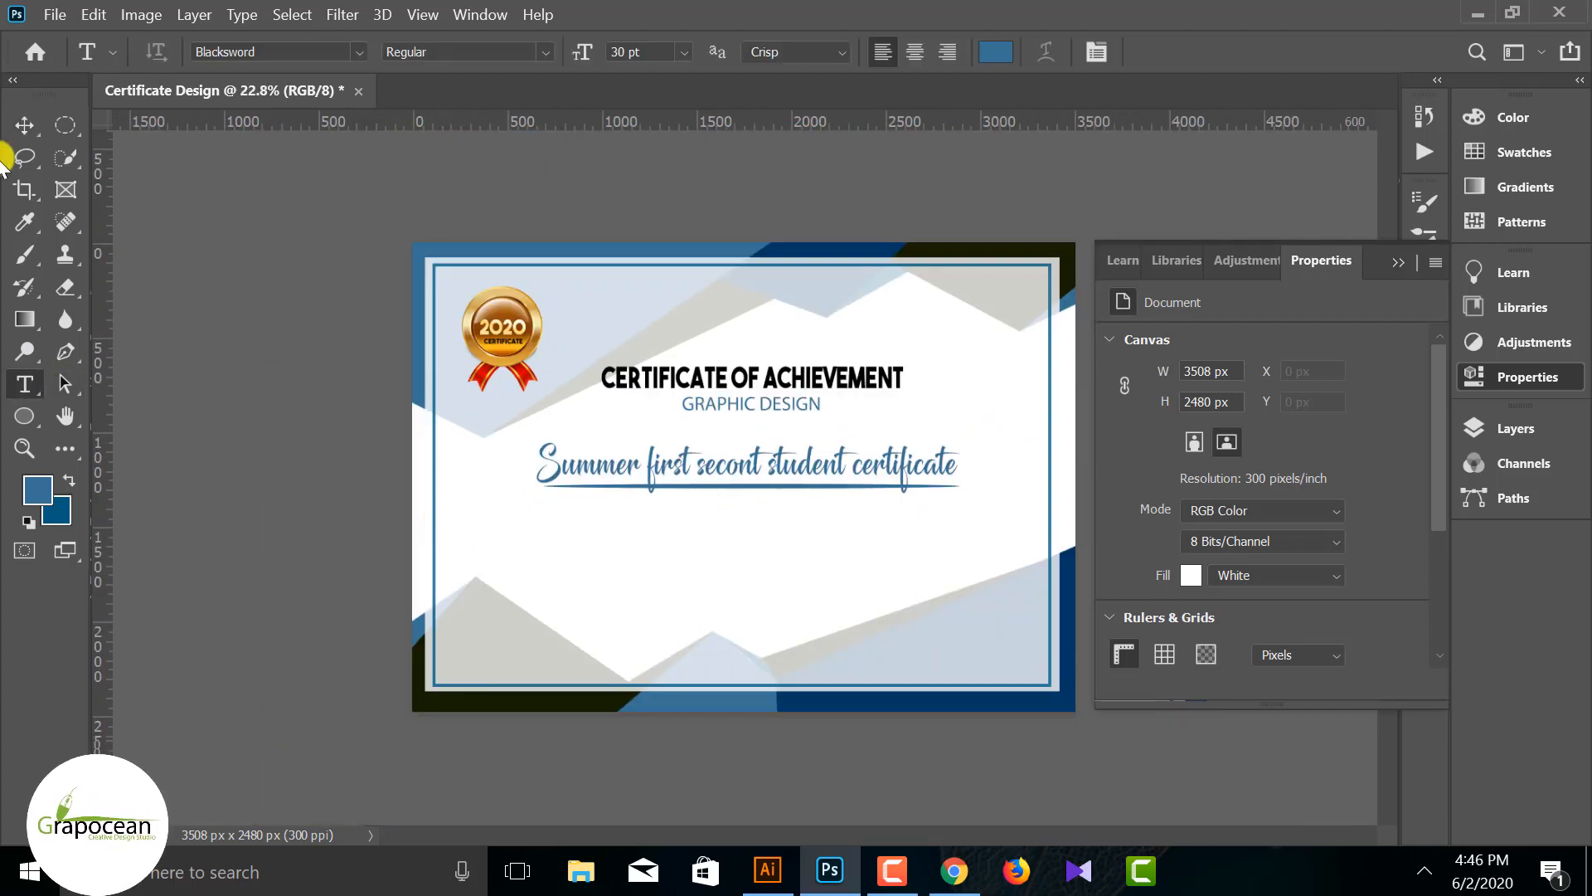
# Step: Group the script text line together with its underline ellipse
pyautogui.click(30, 126)
pyautogui.click(903, 475)
pyautogui.scroll(3, 838, 508)
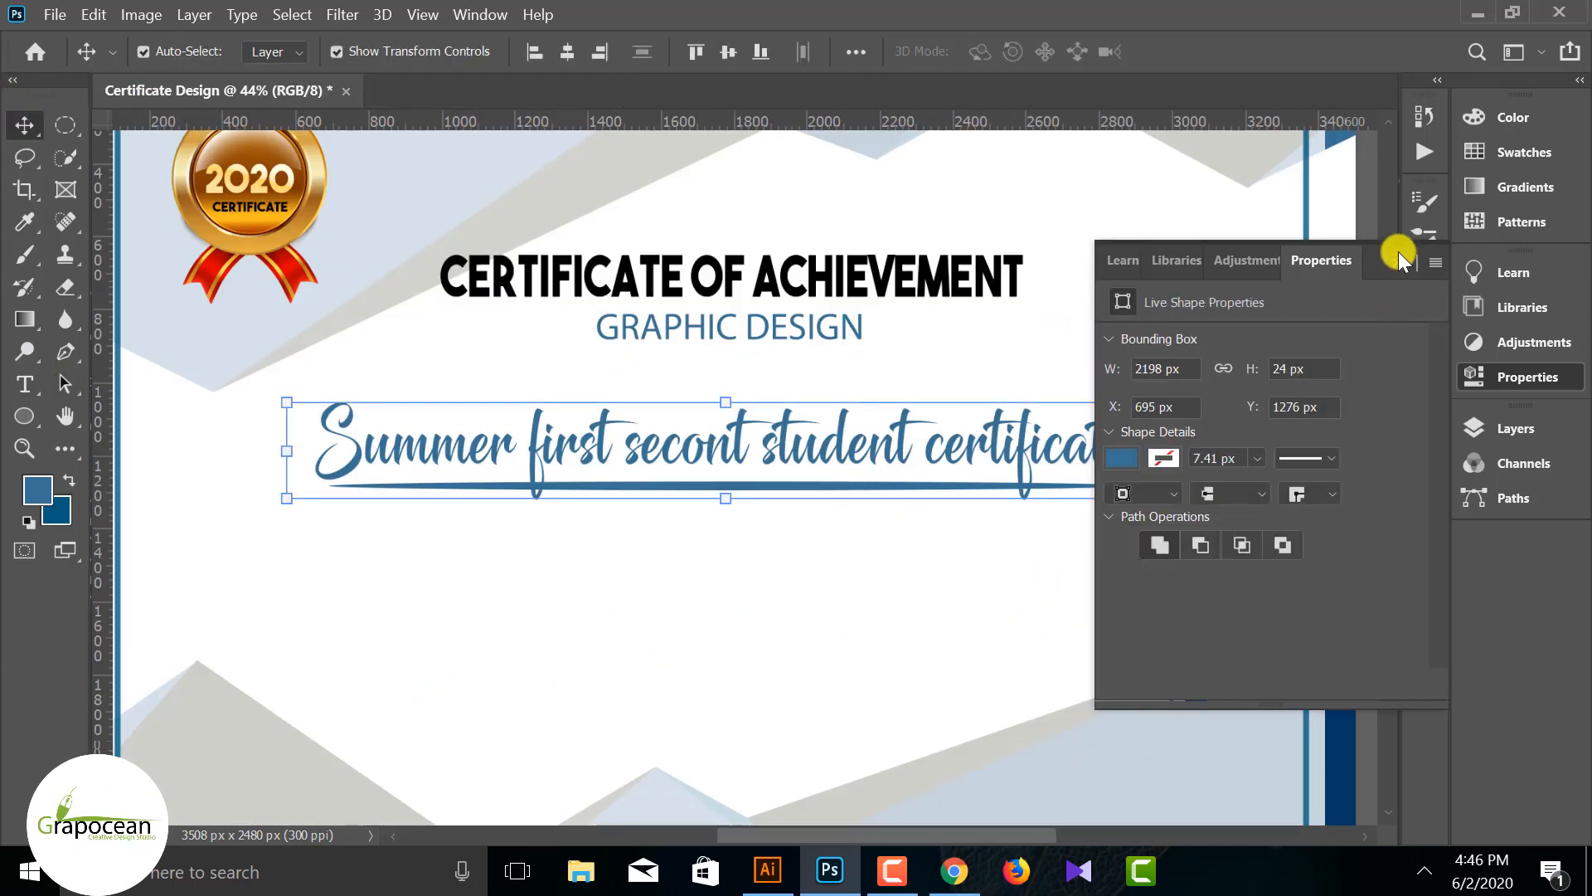
pyautogui.click(1401, 259)
pyautogui.click(1528, 428)
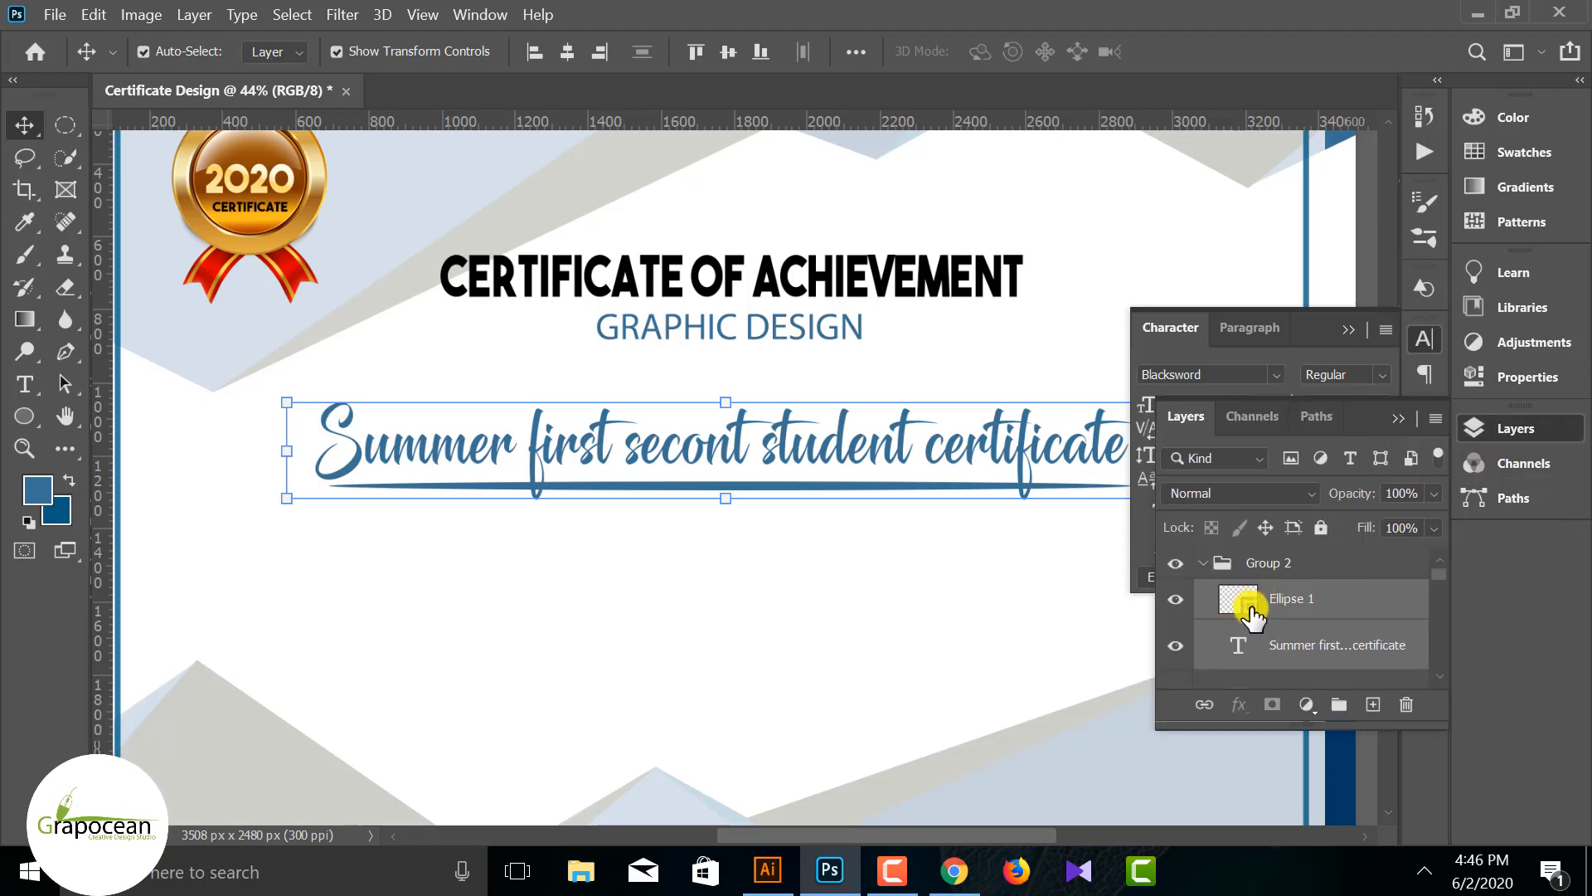
pyautogui.hotkey('ctrl', 'g')
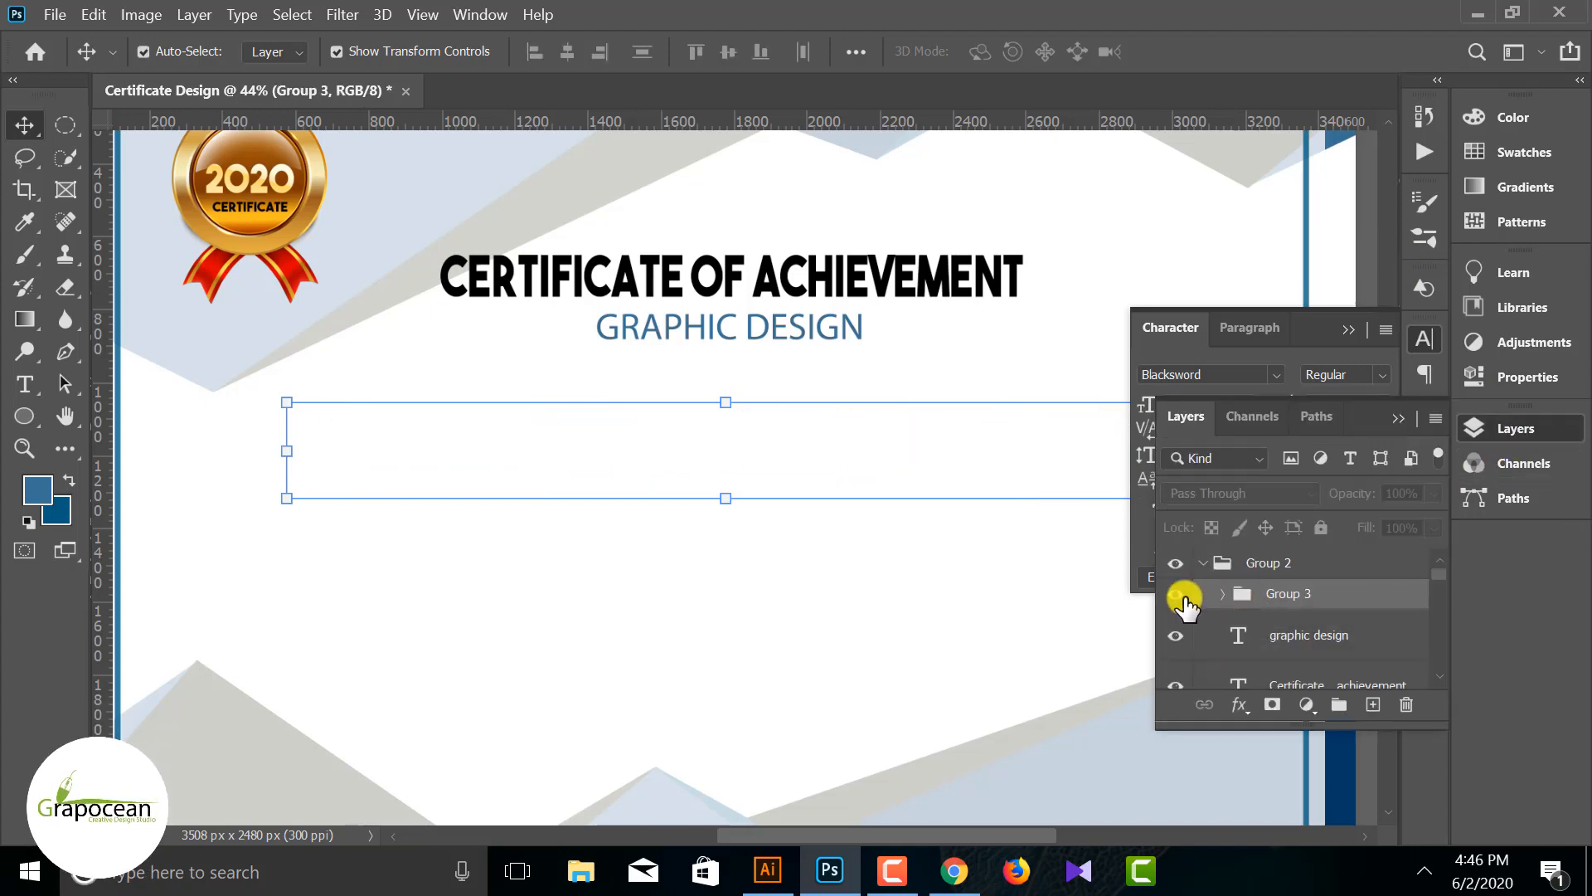
# Step: Resize the group of script text and underline and centre it horizontally just below "GRAPHIC DESIGN"
pyautogui.hotkey('ctrl', '0')
pyautogui.moveTo(1041, 519); pyautogui.dragTo(1084, 522)
pyautogui.moveTo(904, 473); pyautogui.dragTo(893, 462)
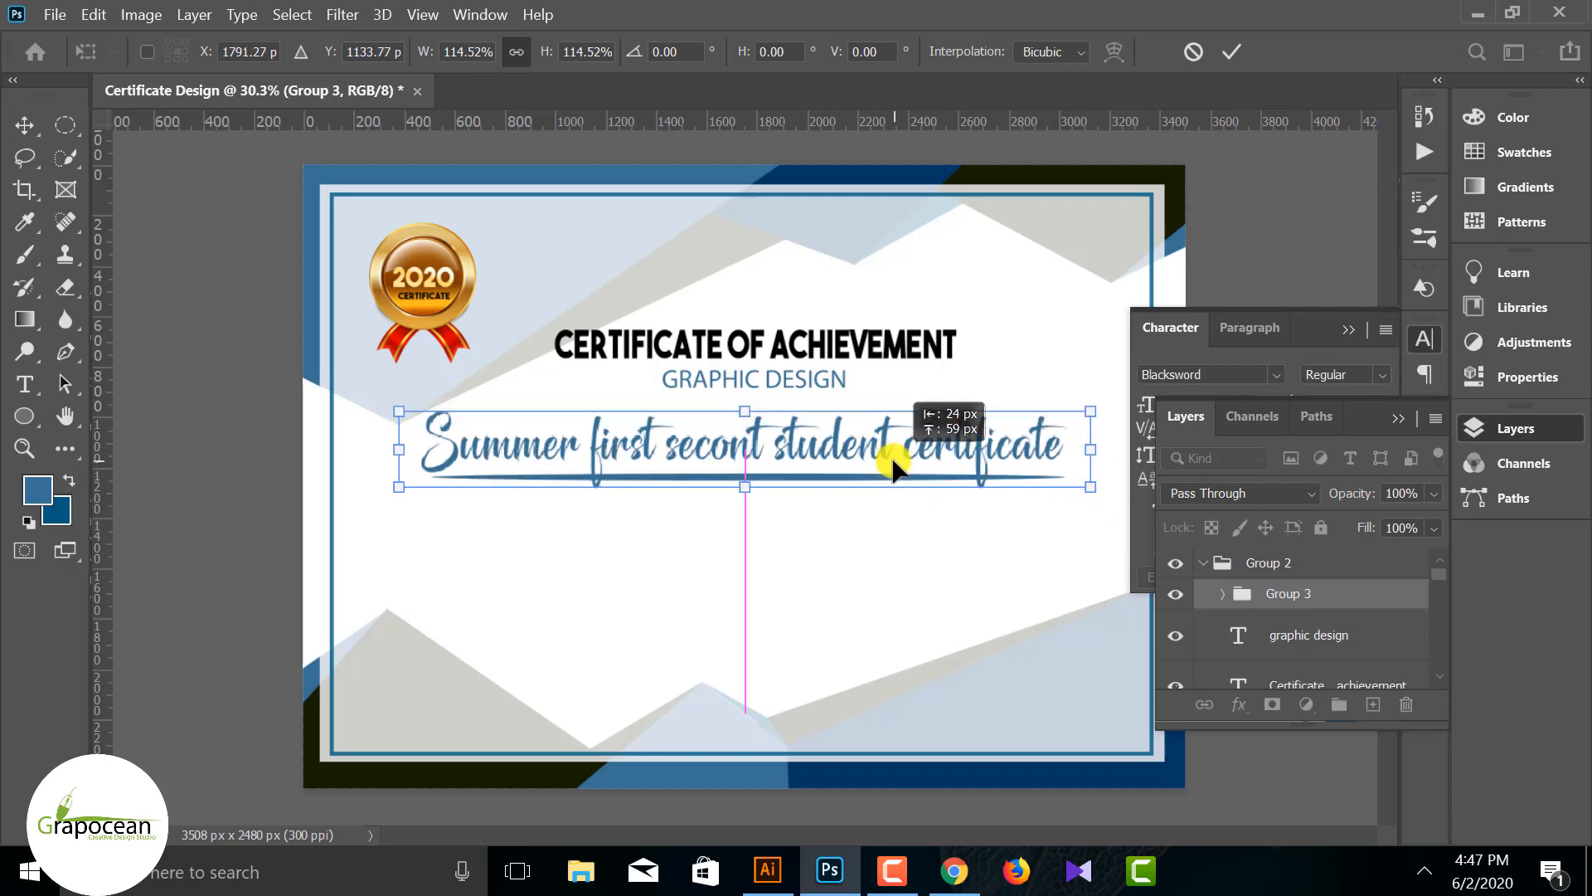
pyautogui.moveTo(1091, 487); pyautogui.dragTo(1055, 483)
pyautogui.press('Return')
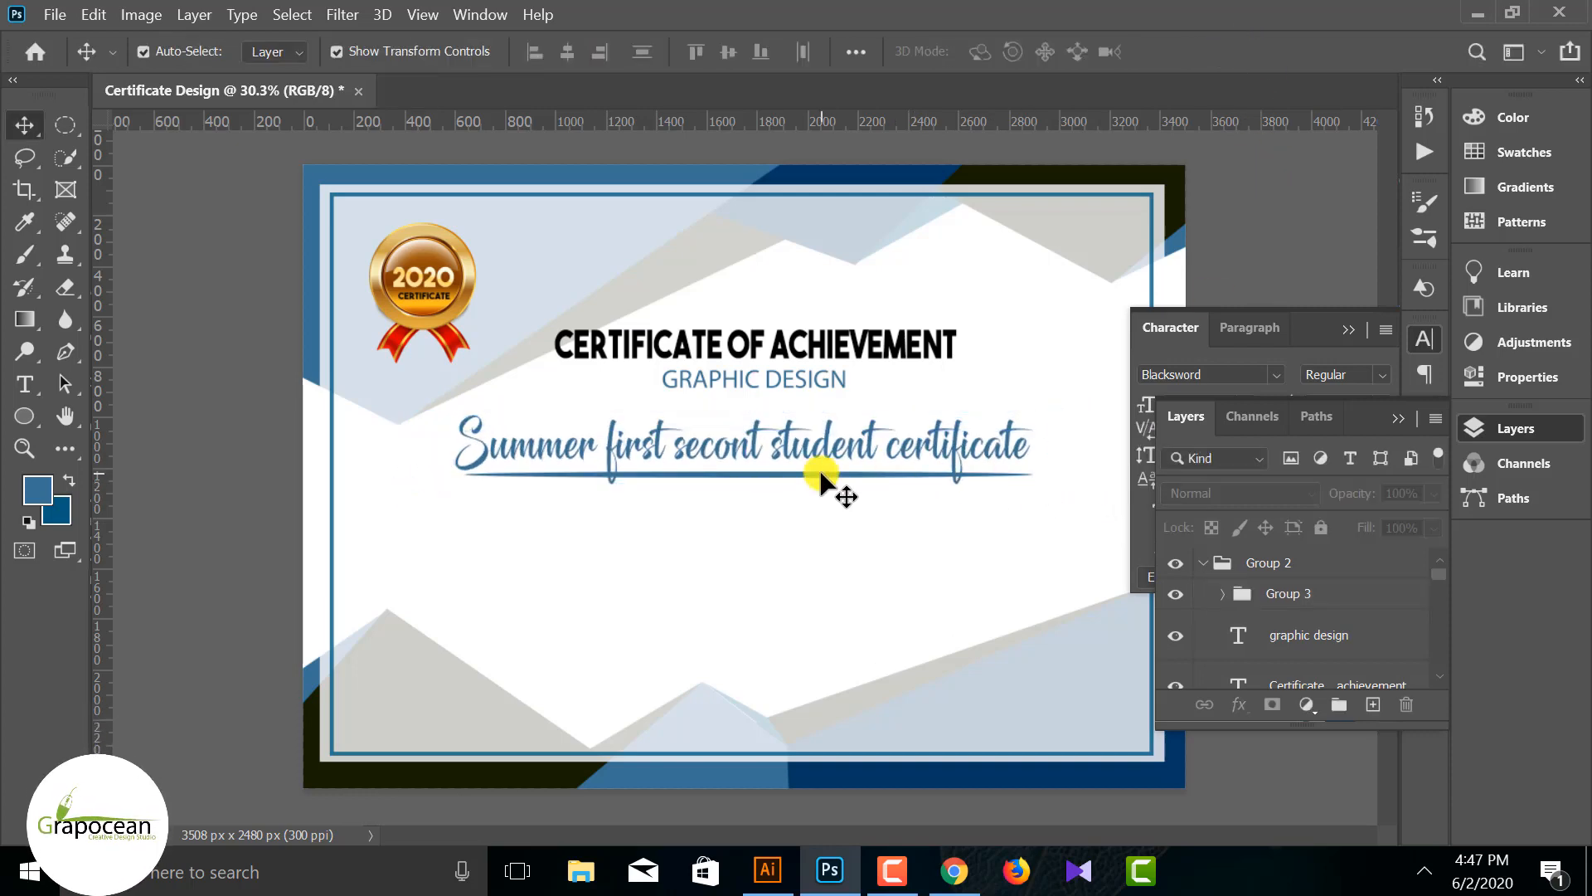
# Step: Flatten the underline ellipse below the script text into a thinner line
pyautogui.keyDown('ctrl'); pyautogui.click(821, 487); pyautogui.keyUp('ctrl')
pyautogui.scroll(4, 796, 487)
pyautogui.moveTo(750, 467); pyautogui.dragTo(757, 455)
pyautogui.press('Return')
pyautogui.scroll(-3, 734, 600)
pyautogui.scroll(-4, 733, 600)
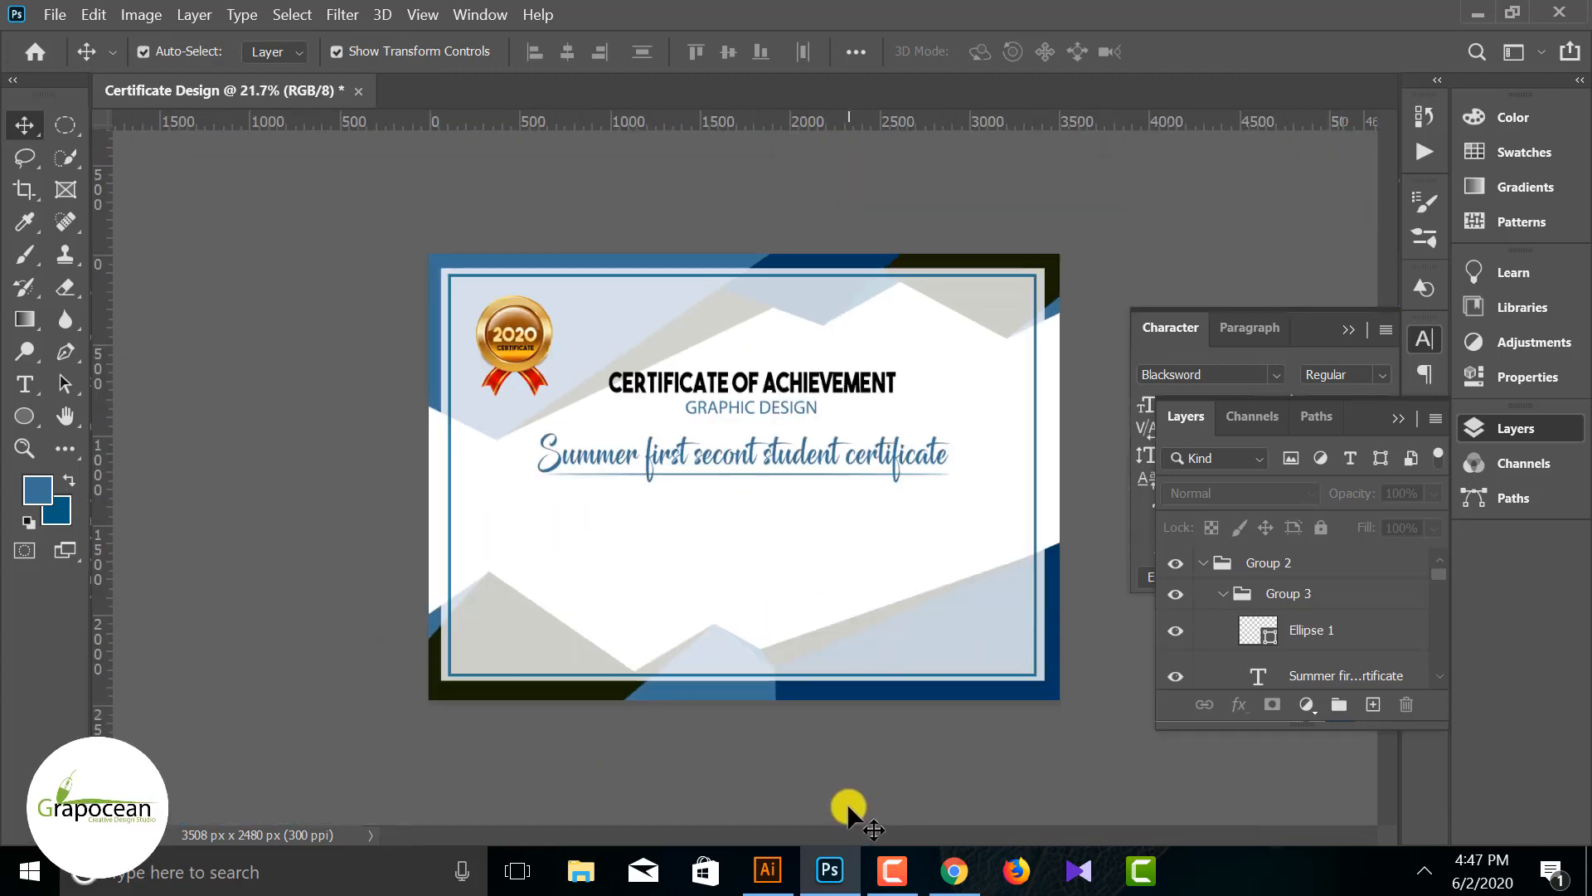
# Step: Add a paragraph text box with Lorem ipsum placeholder text below the underline and set its font to Myriad Pro
pyautogui.scroll(2, 731, 580)
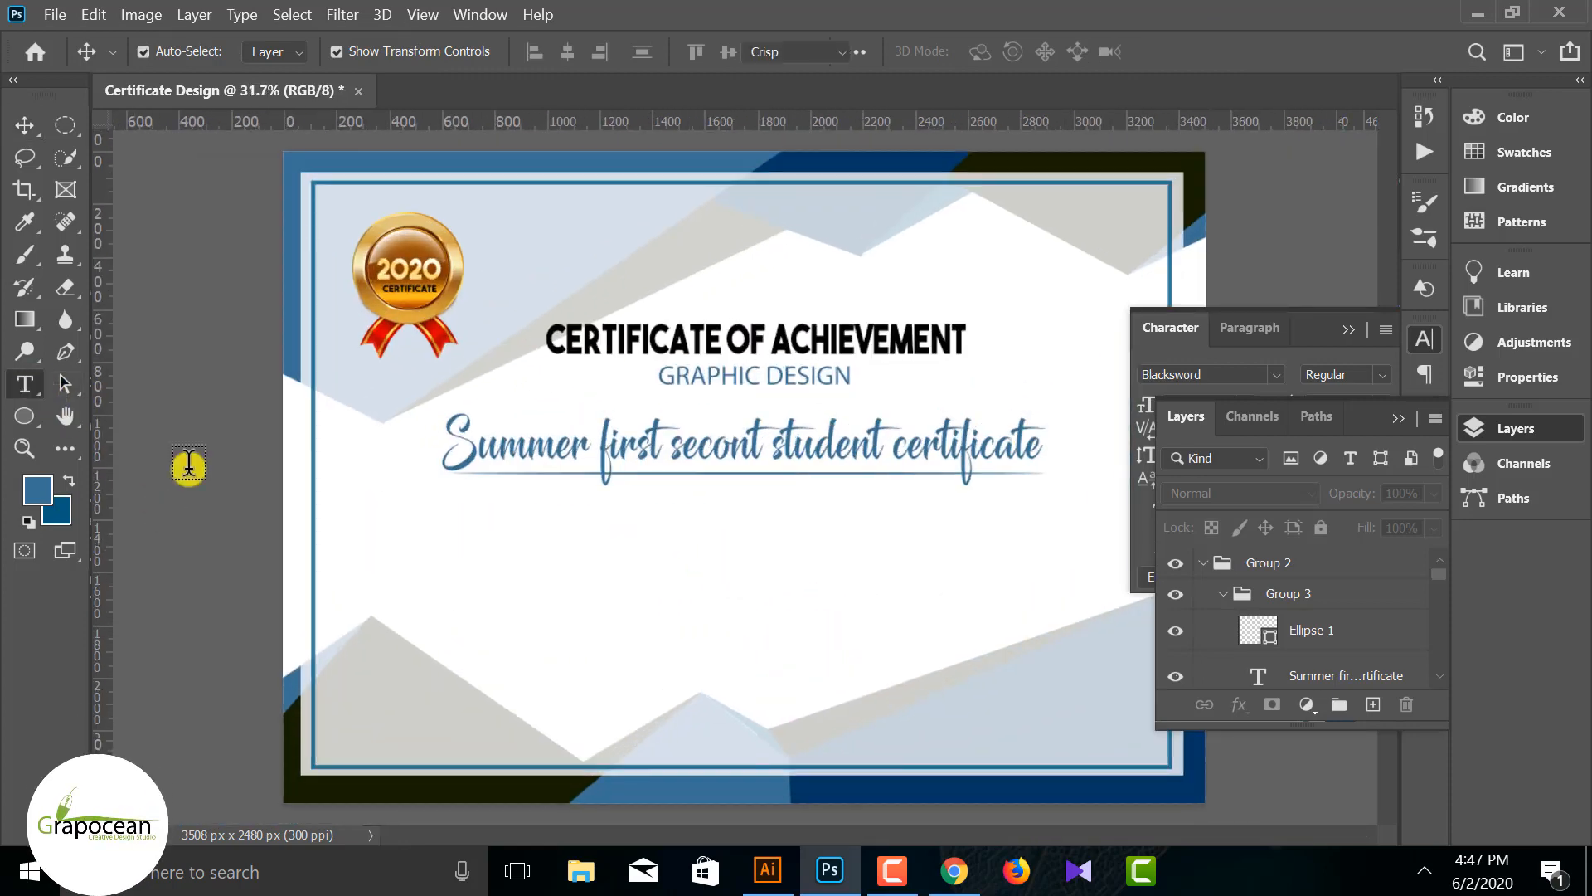
pyautogui.scroll(2, 693, 614)
pyautogui.moveTo(402, 473); pyautogui.dragTo(898, 697)
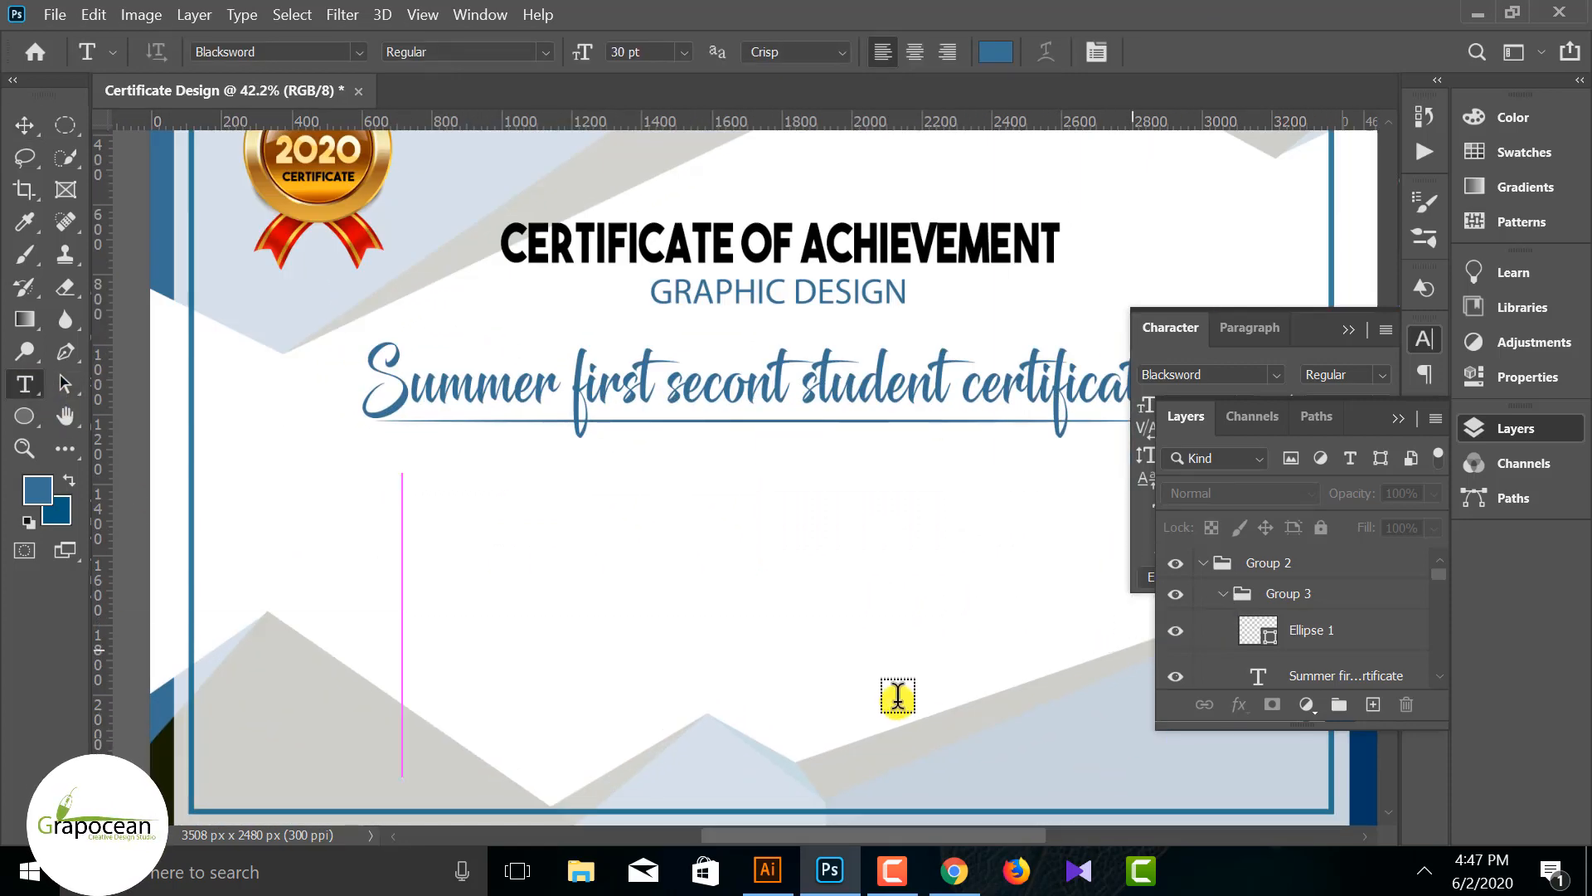
pyautogui.click(337, 52)
pyautogui.click(312, 128)
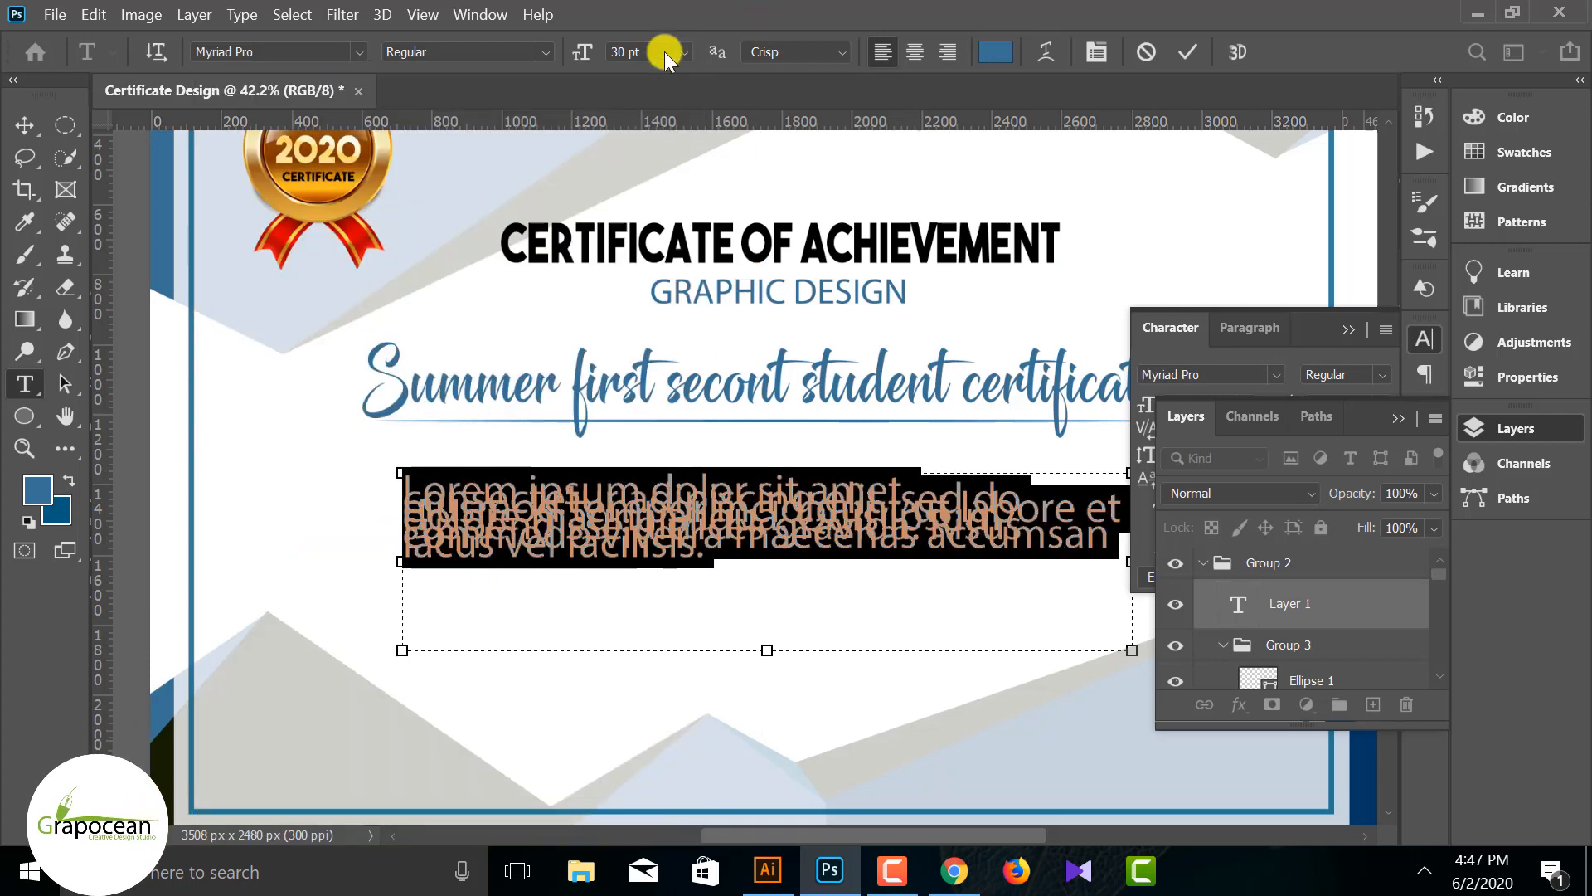
# Step: Set the placeholder paragraph's size to 12 pt and its leading to 12.01 pt
pyautogui.moveTo(588, 51); pyautogui.dragTo(573, 55)
pyautogui.click(1381, 375)
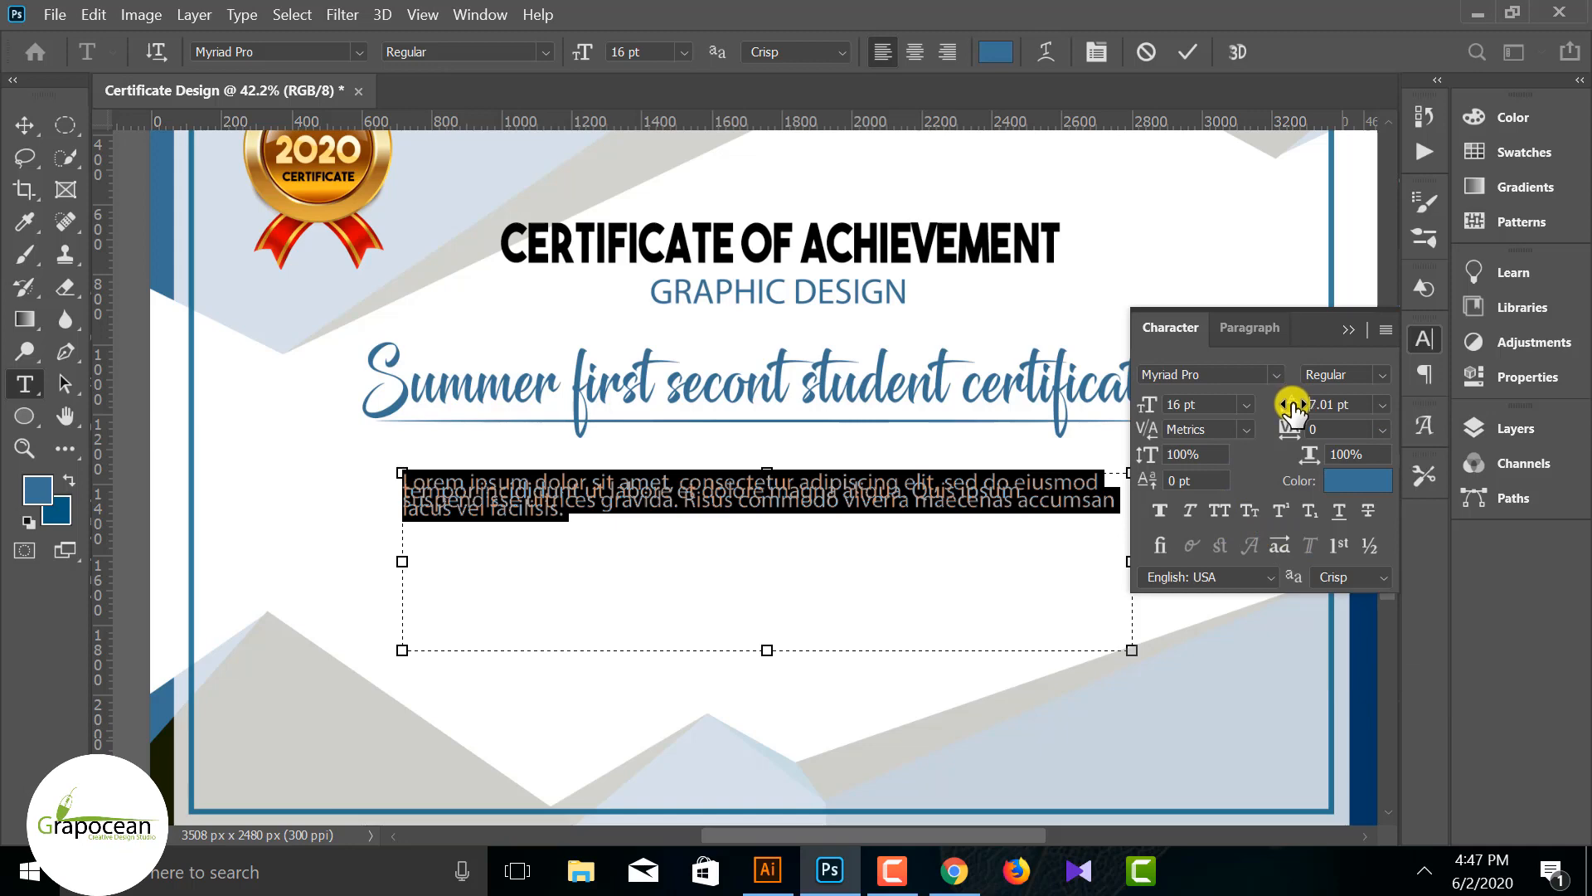
pyautogui.moveTo(1292, 406); pyautogui.dragTo(1297, 403)
pyautogui.moveTo(1162, 404); pyautogui.dragTo(1153, 407)
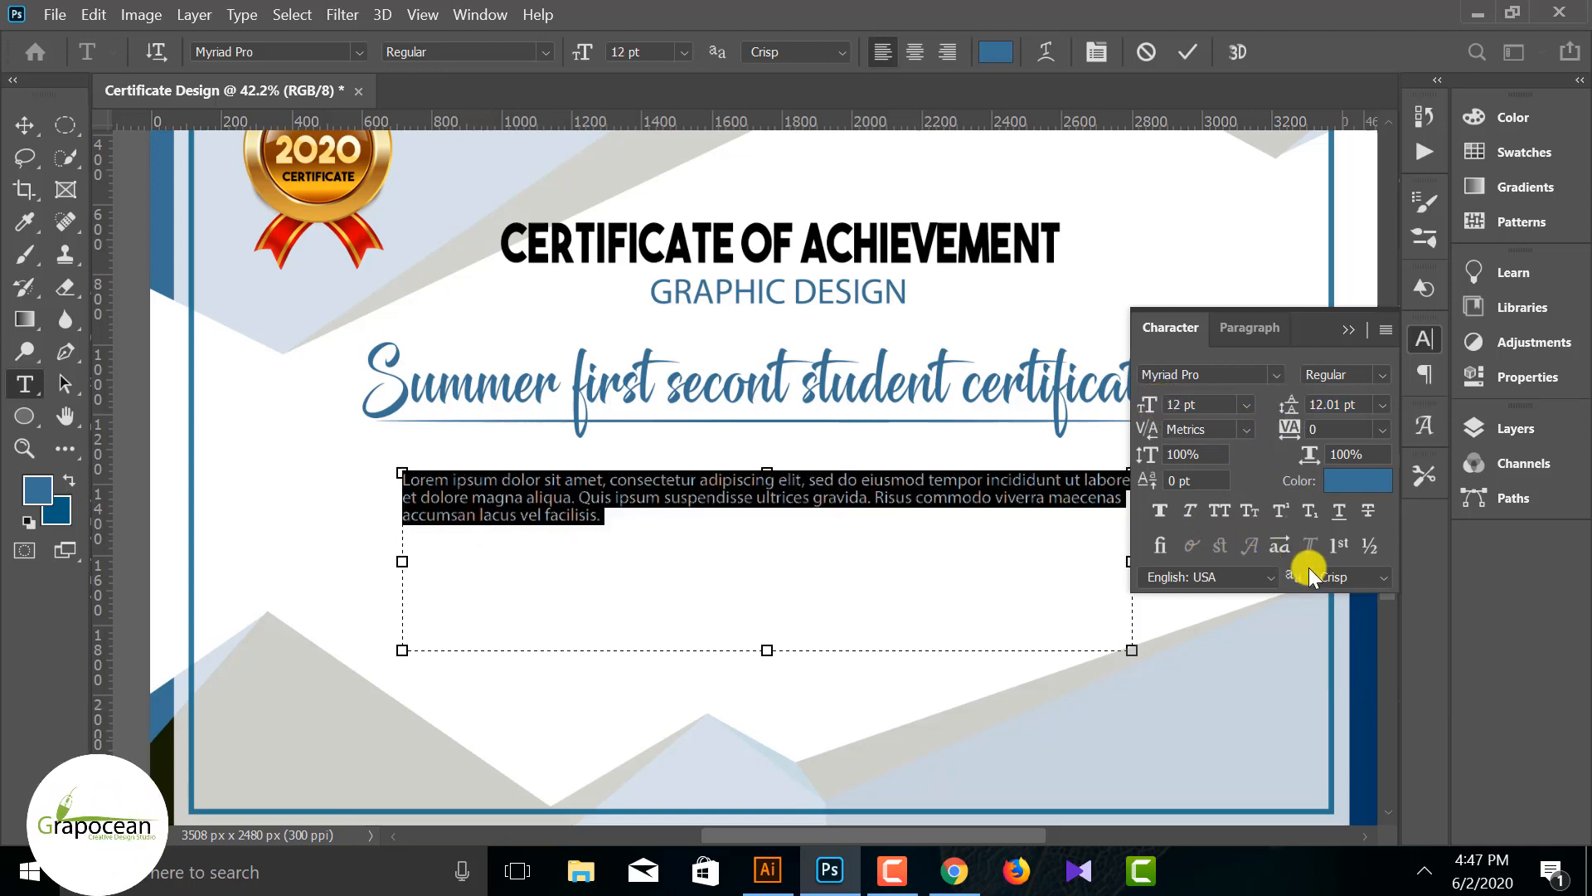
# Step: Copy the whole Lorem ipsum paragraph and paste it again at its end to lengthen the text
pyautogui.moveTo(602, 531); pyautogui.dragTo(403, 484)
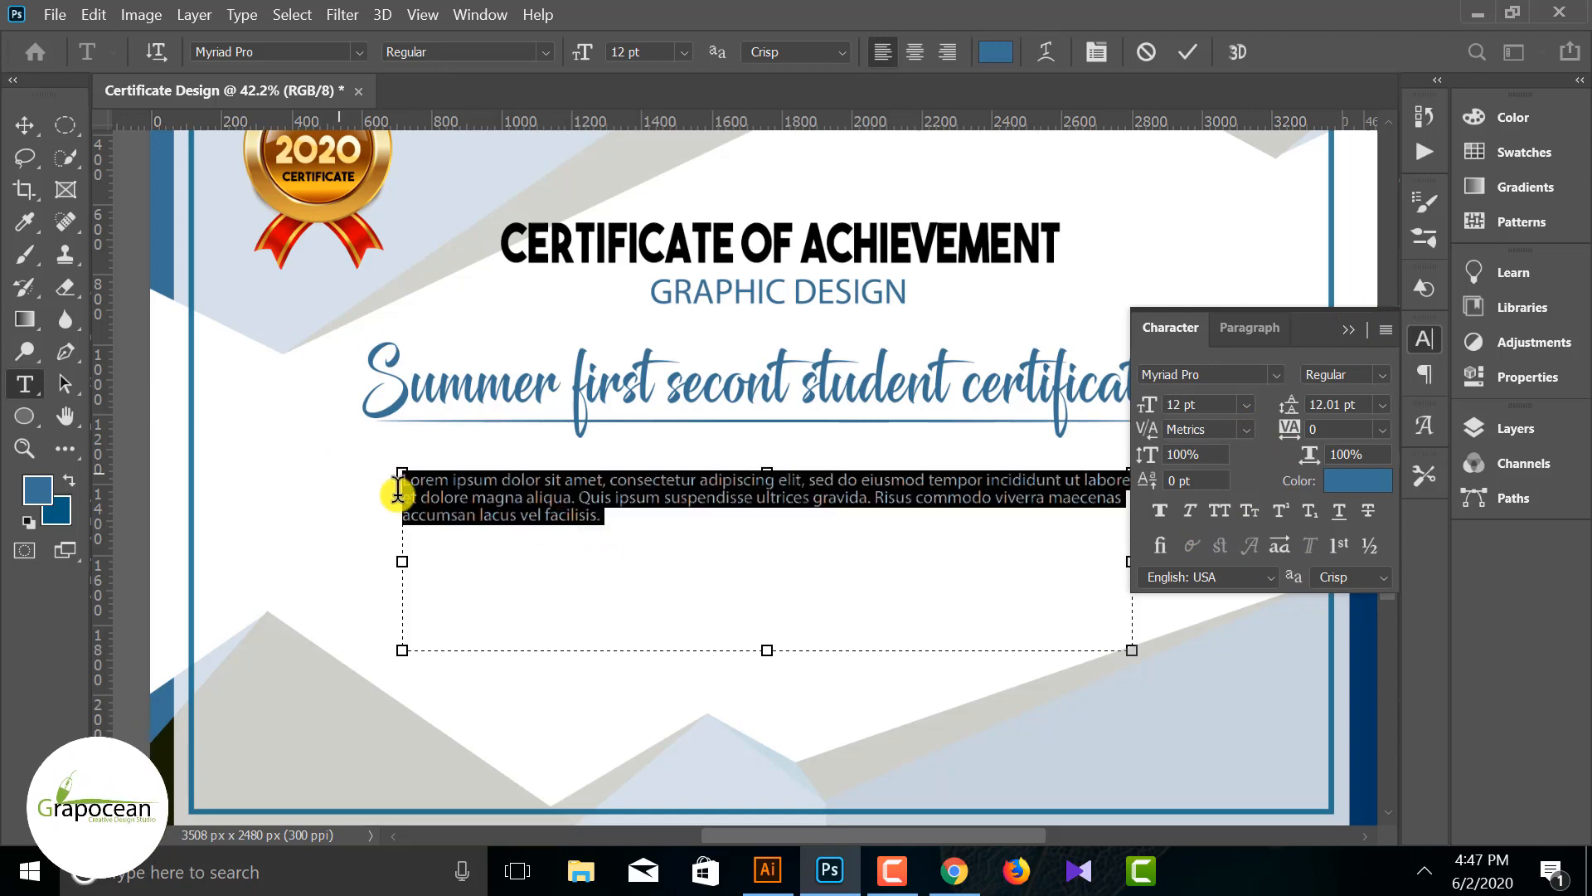
pyautogui.hotkey('ctrl', 'c')
pyautogui.click(622, 522)
pyautogui.hotkey('ctrl', 'v')
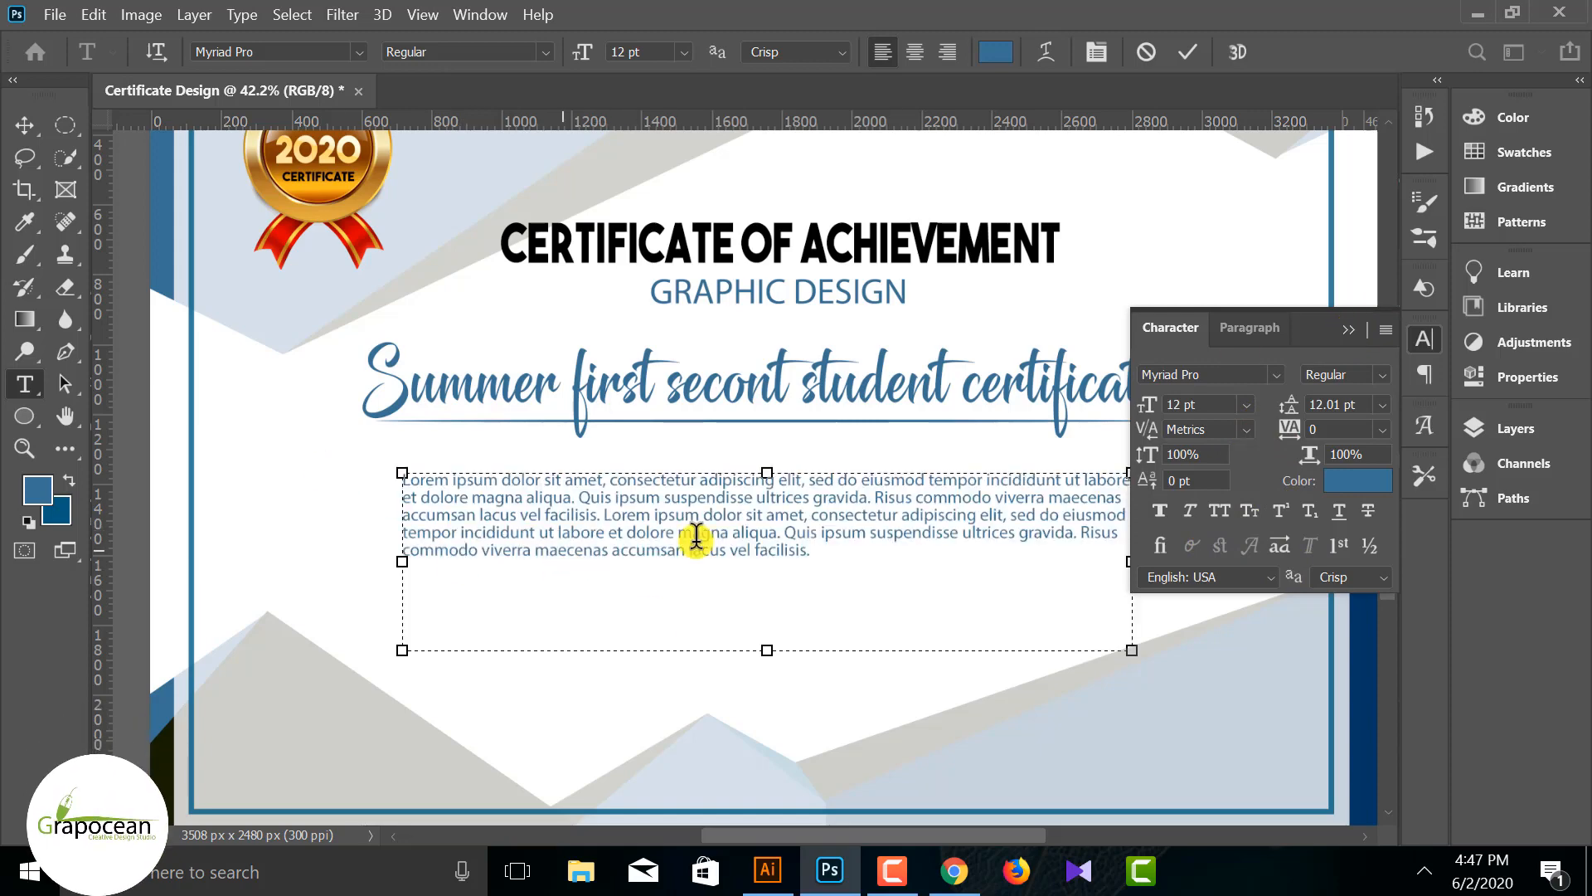
# Step: Centre-align the entire Lorem ipsum paragraph and set its leading to 11.01 pt
pyautogui.moveTo(873, 556); pyautogui.dragTo(324, 459)
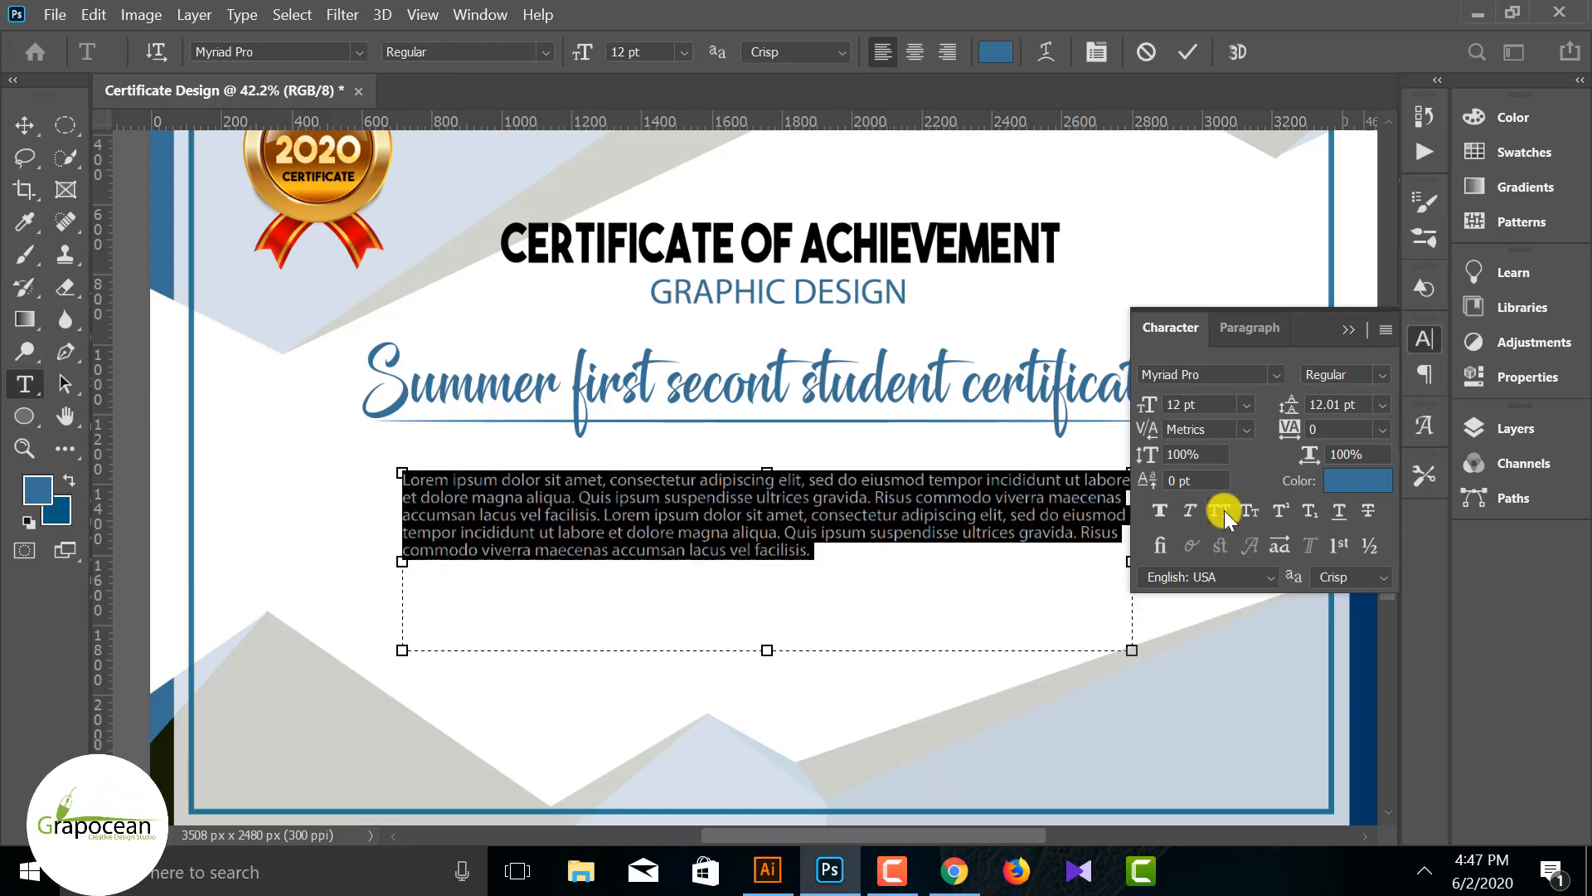
pyautogui.click(915, 52)
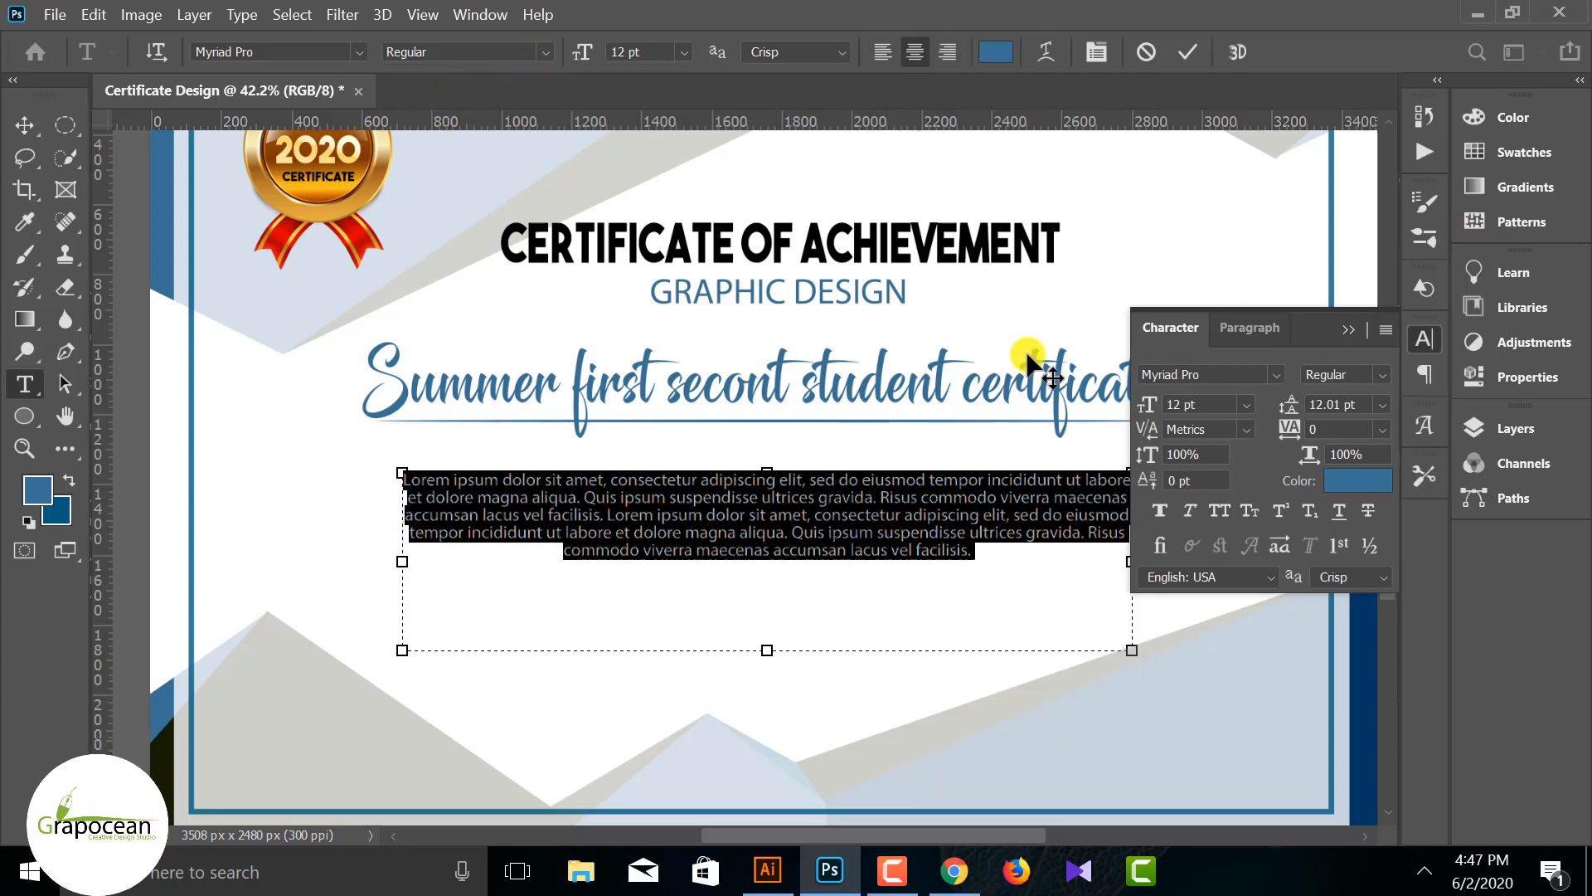
pyautogui.moveTo(1291, 406); pyautogui.dragTo(1290, 407)
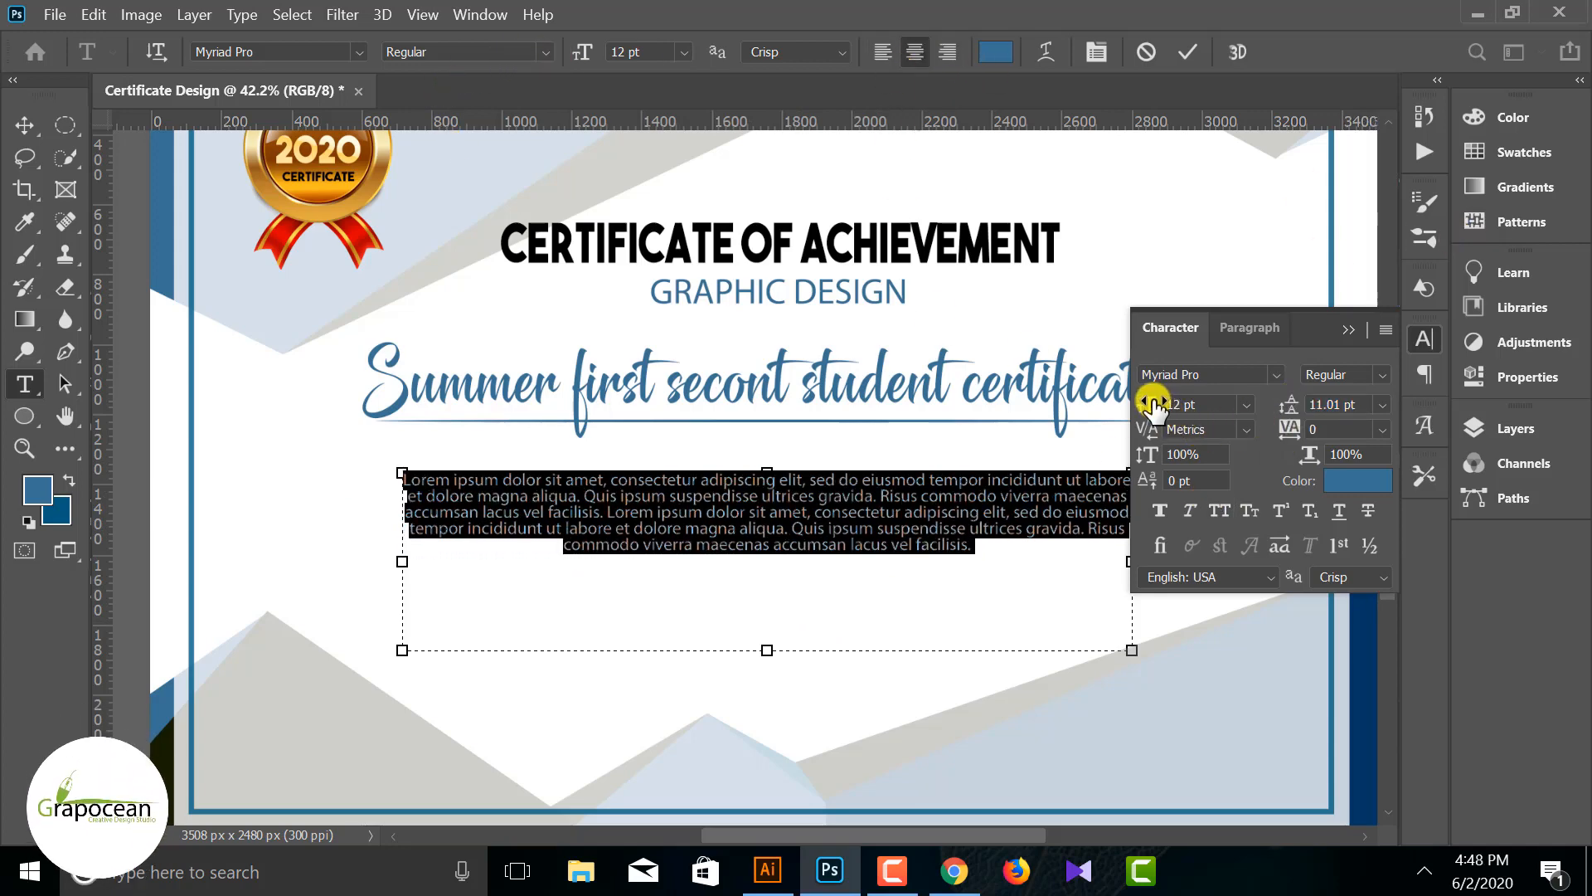
# Step: Set the centred Lorem ipsum paragraph's font size to 10 pt and commit the text
pyautogui.moveTo(1156, 403); pyautogui.dragTo(1147, 406)
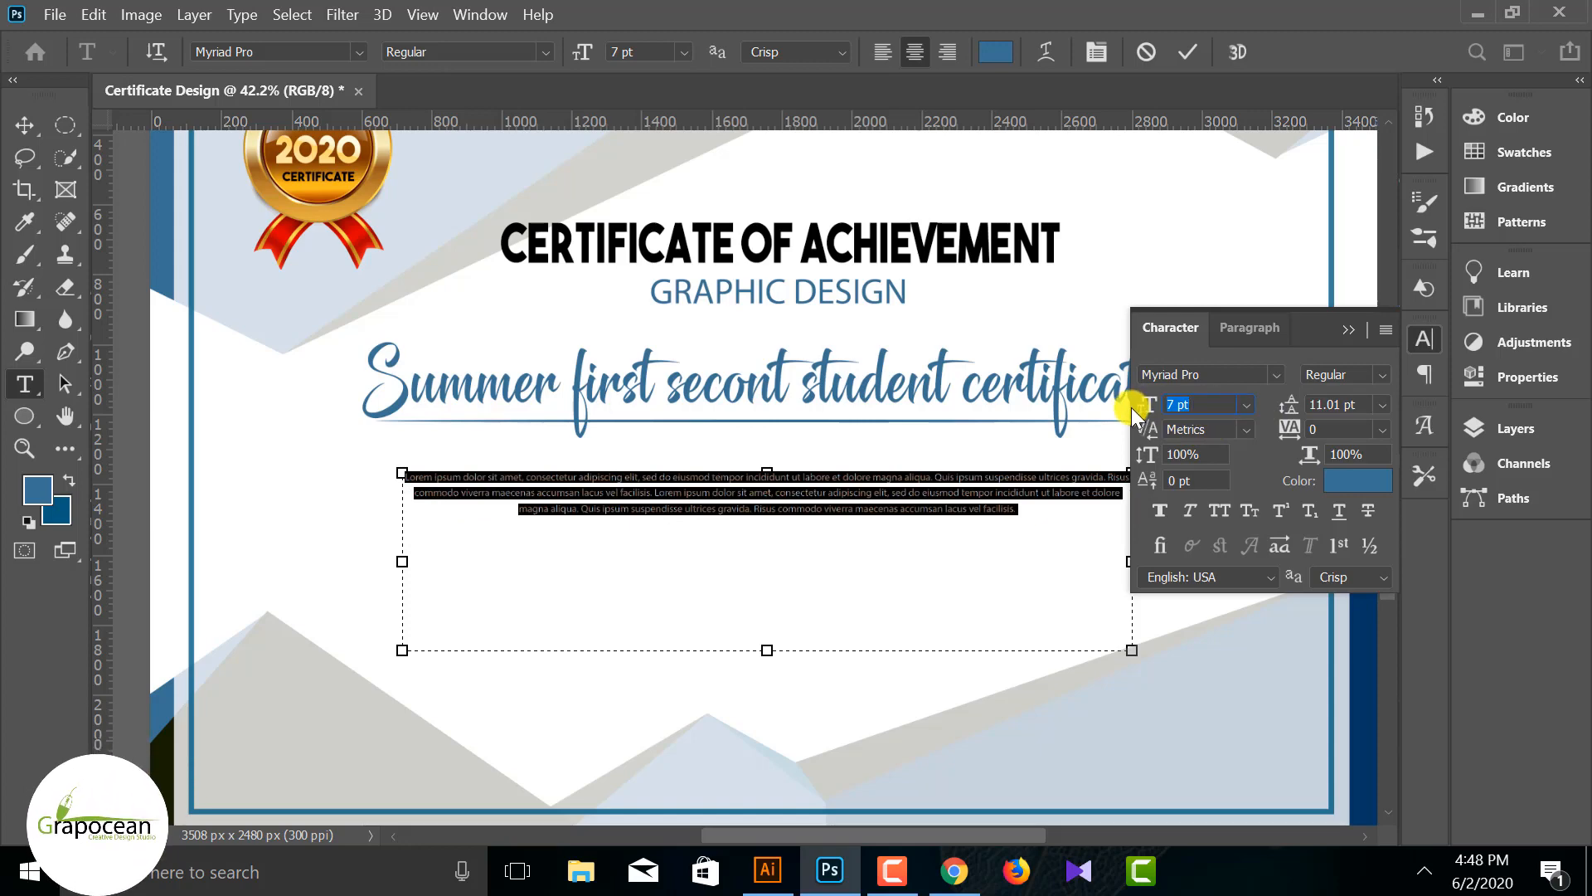
pyautogui.write('8')
pyautogui.press('Return')
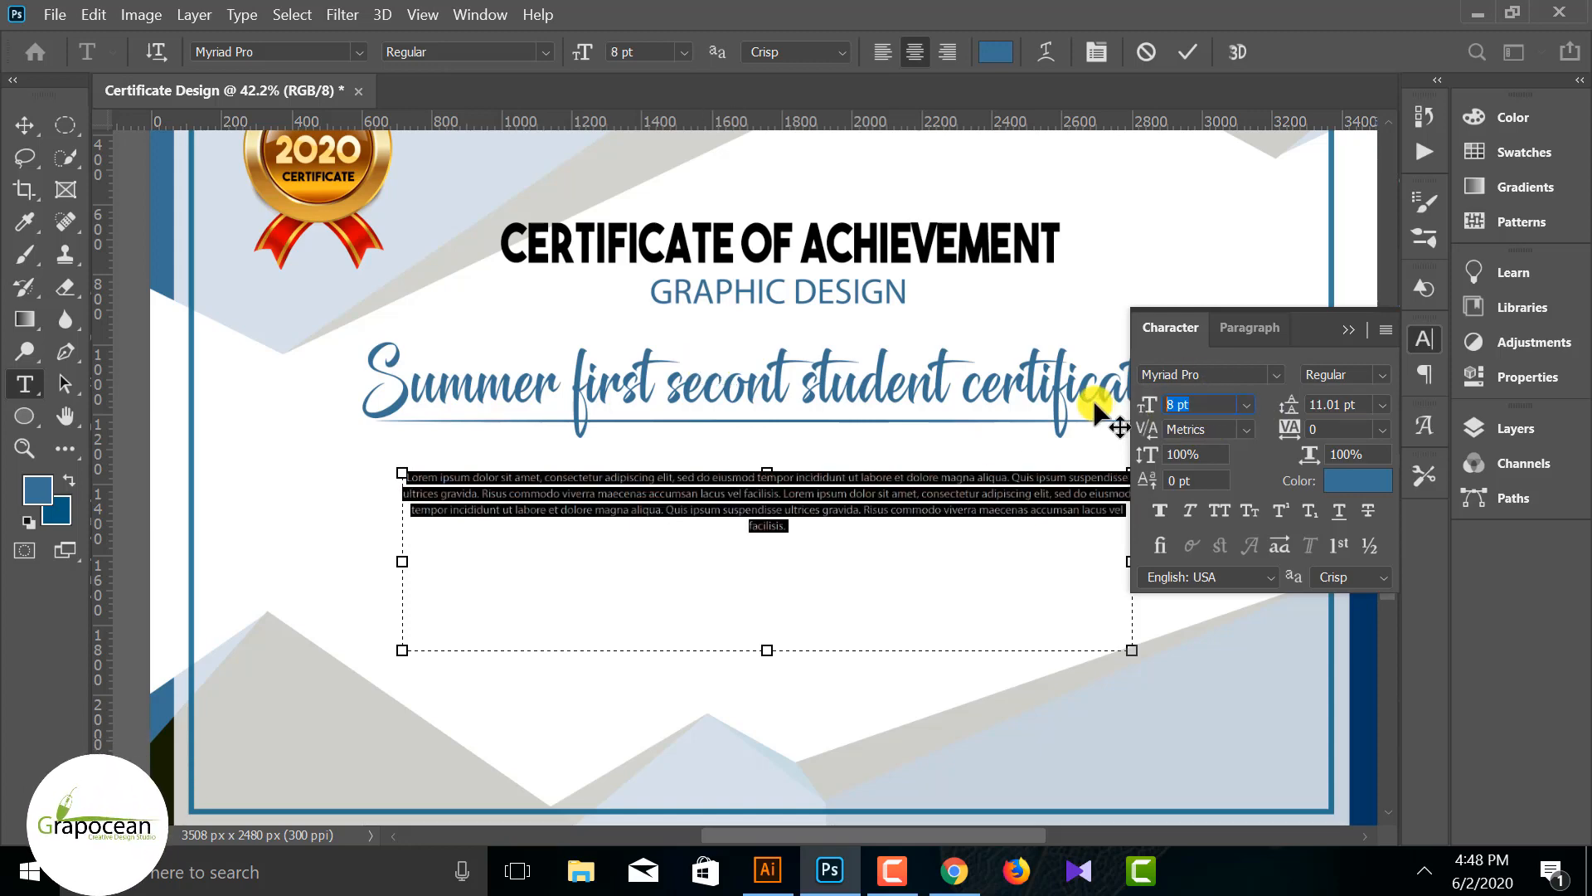
pyautogui.write('10')
pyautogui.press('Return')
pyautogui.hotkey('ctrl', 'Return')
pyautogui.press('v')
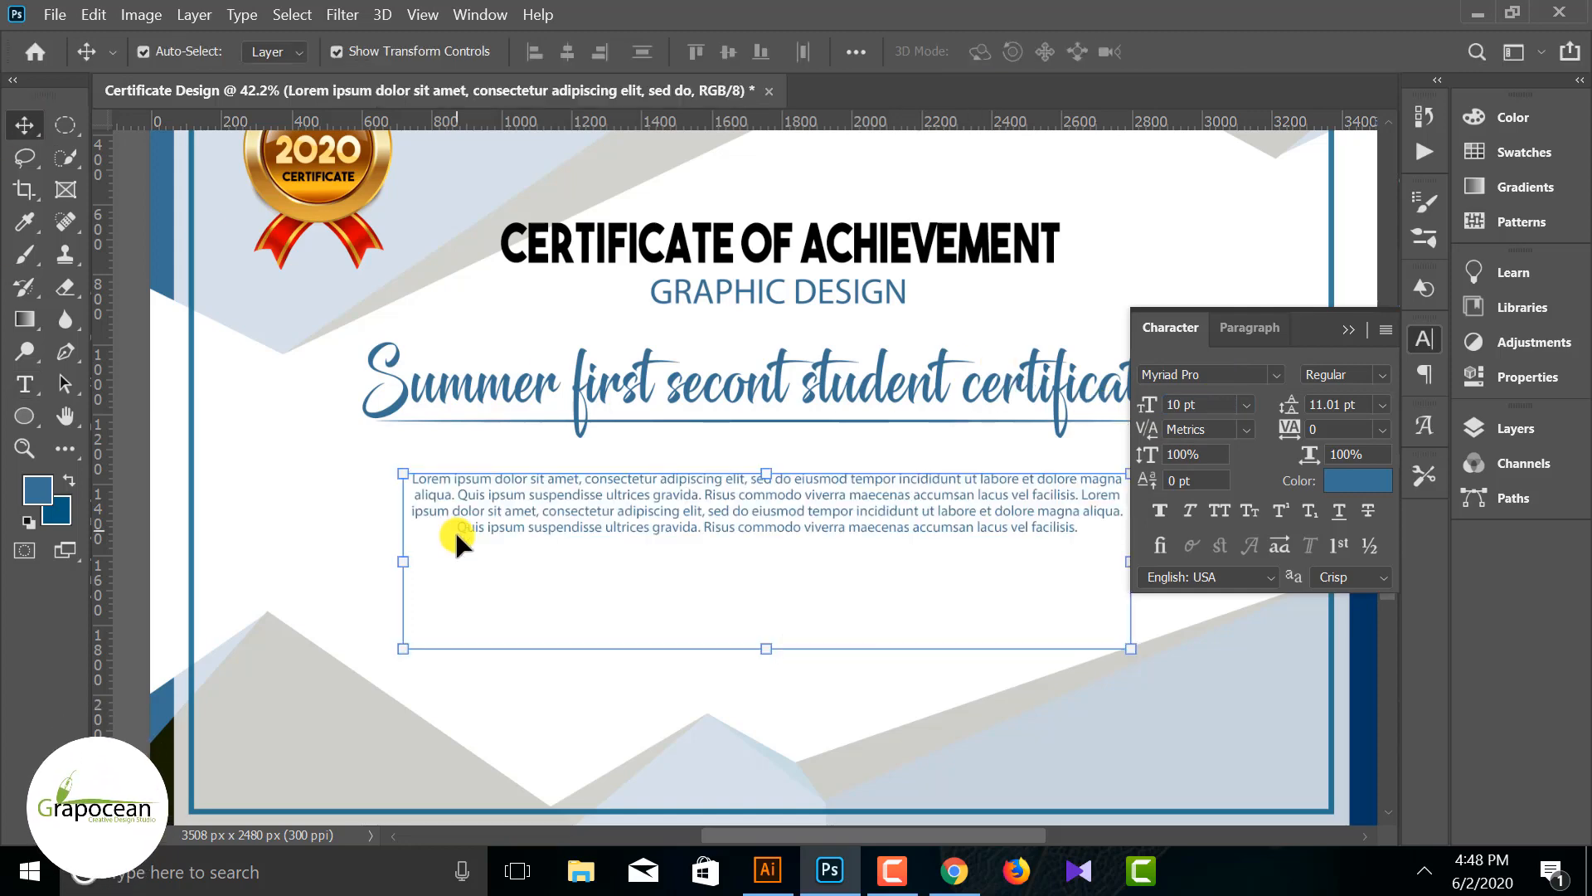
pyautogui.scroll(-3, 1164, 722)
pyautogui.scroll(2, 797, 535)
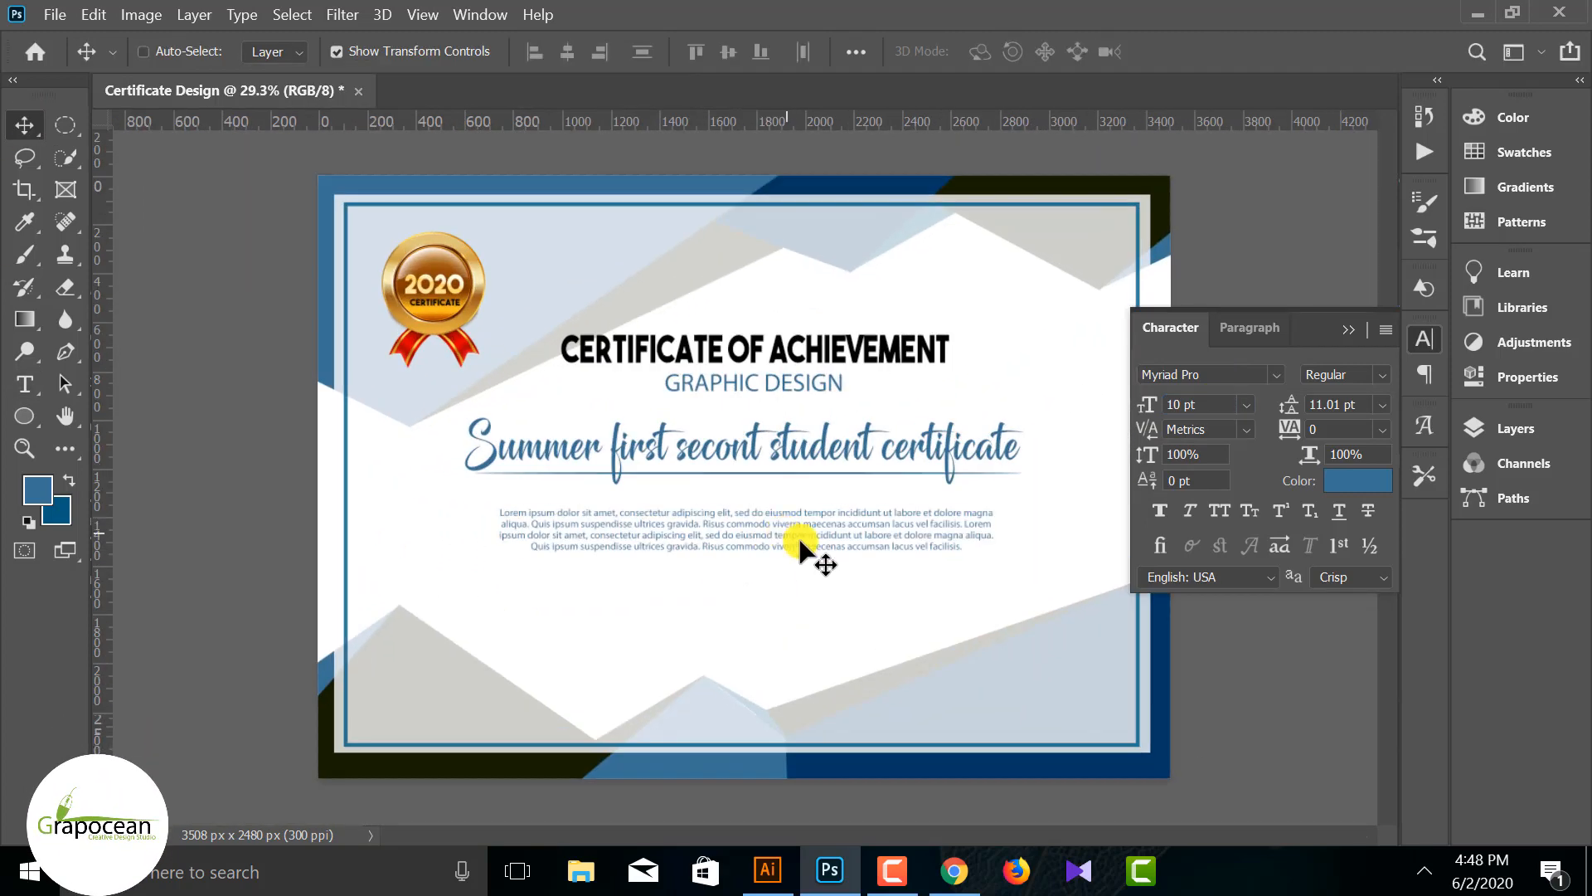
# Step: Widen the Lorem ipsum text box to about 2178 px and move the paragraph slightly up toward the underline
pyautogui.click(24, 384)
pyautogui.click(962, 546)
pyautogui.hotkey('ctrl', 'a')
pyautogui.moveTo(998, 569); pyautogui.dragTo(1034, 578)
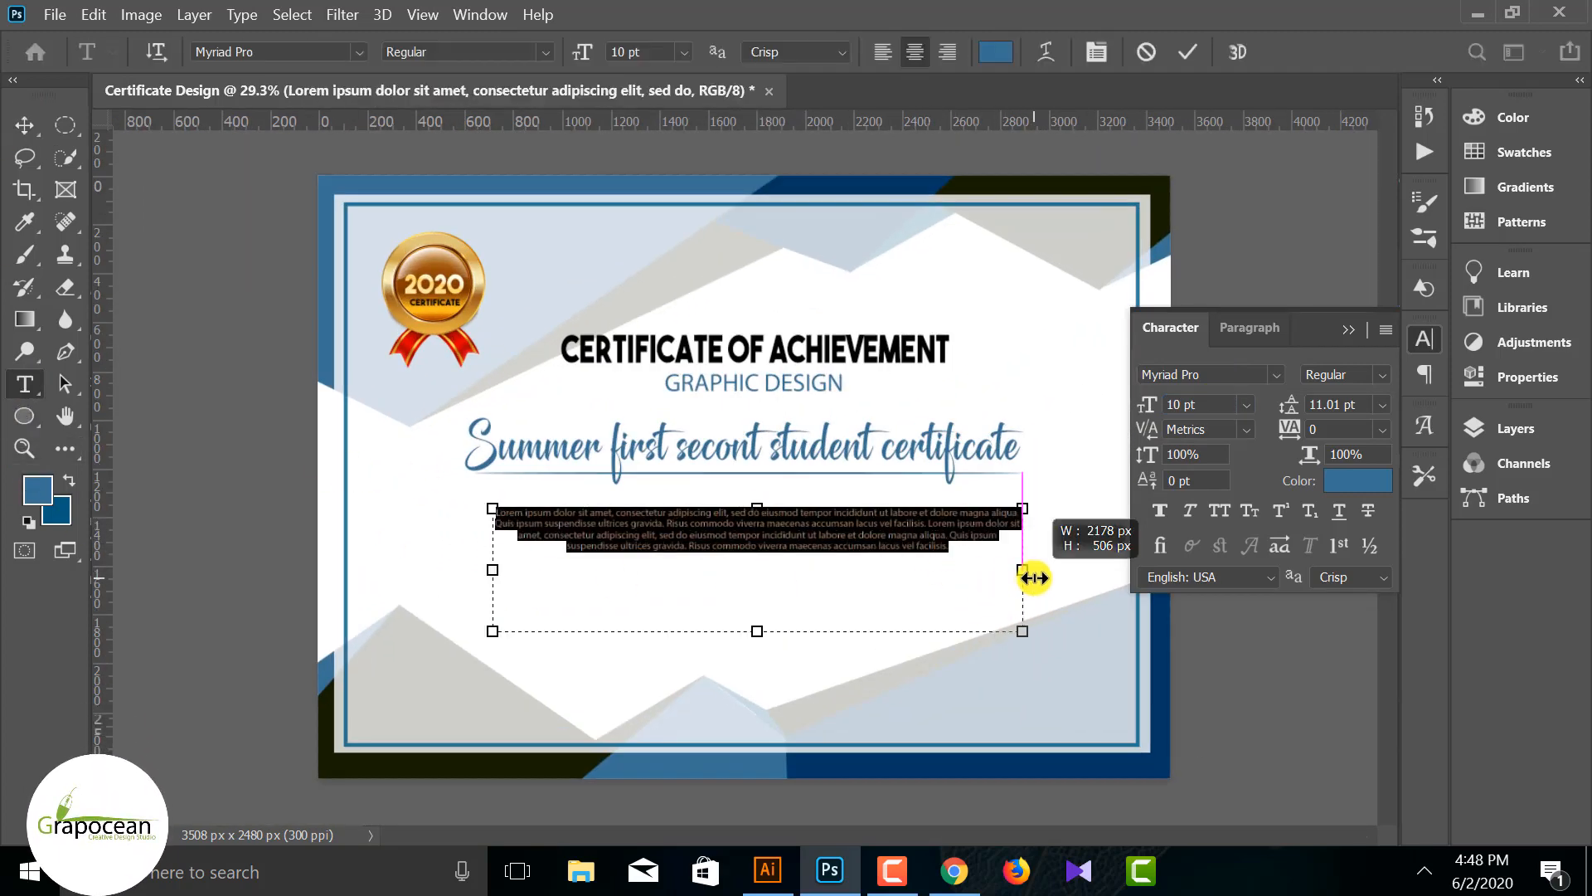
pyautogui.hotkey('ctrl', 'Return')
pyautogui.press('v')
pyautogui.moveTo(844, 533); pyautogui.dragTo(837, 518)
pyautogui.scroll(-2, 772, 631)
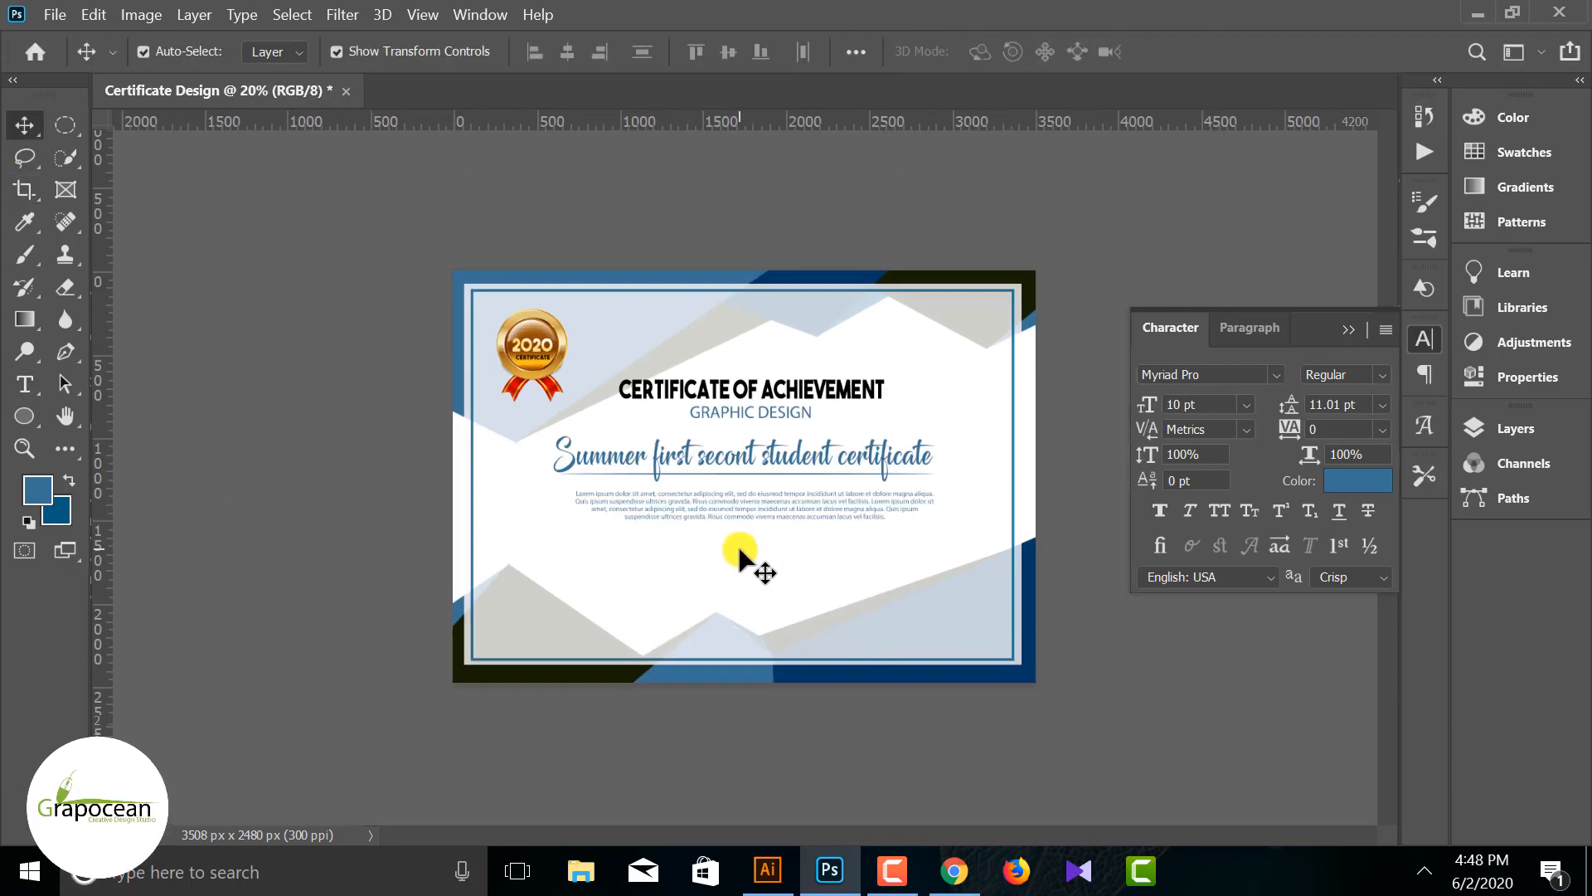
pyautogui.scroll(3, 731, 527)
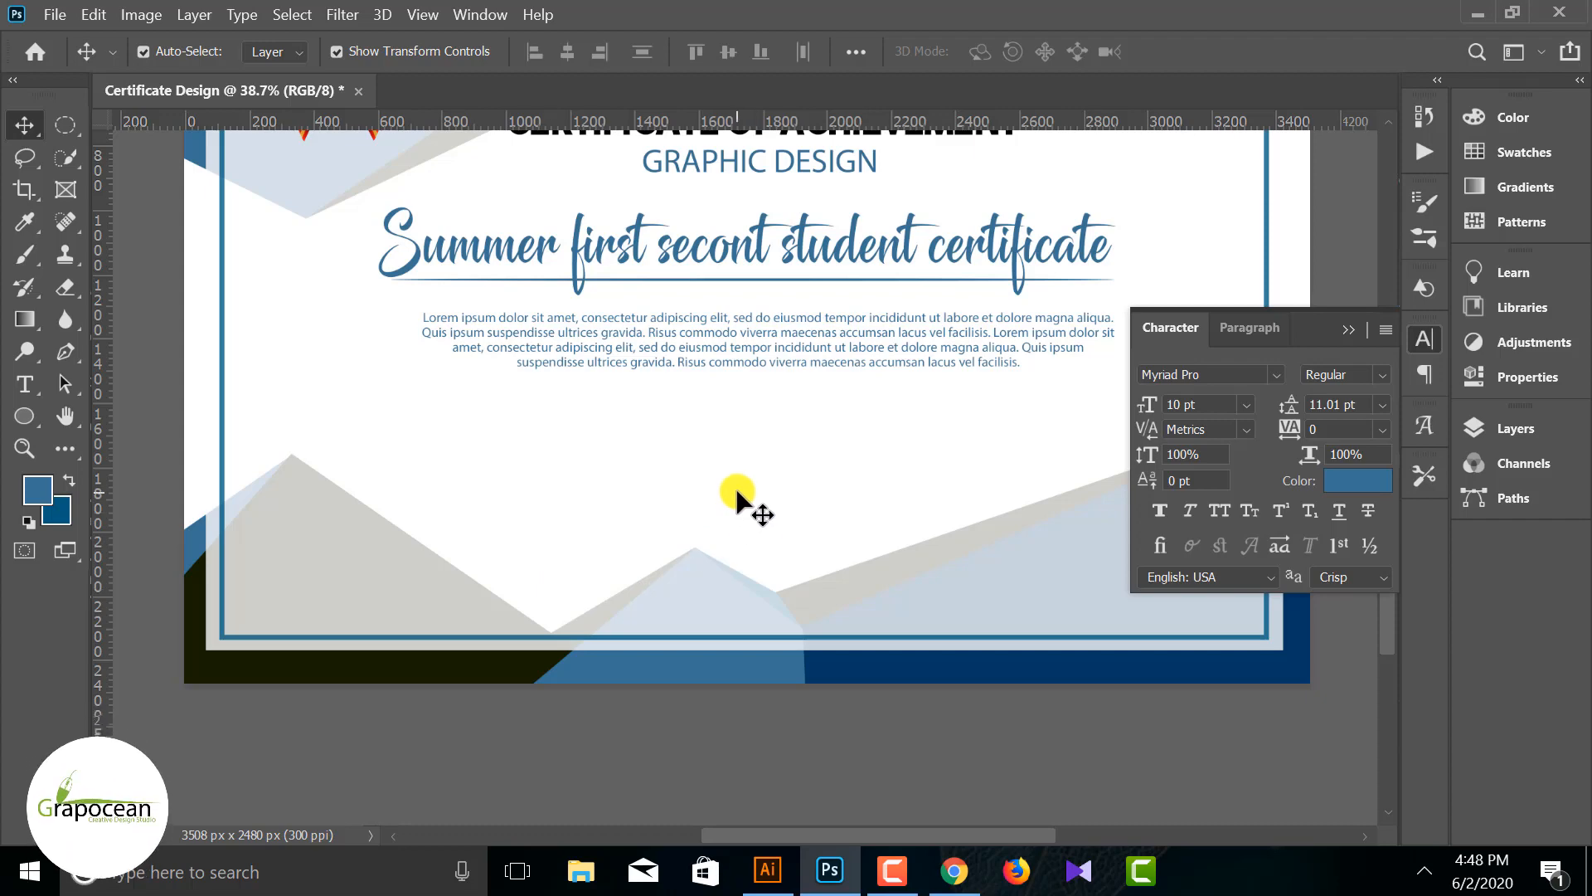
pyautogui.scroll(-2, 906, 569)
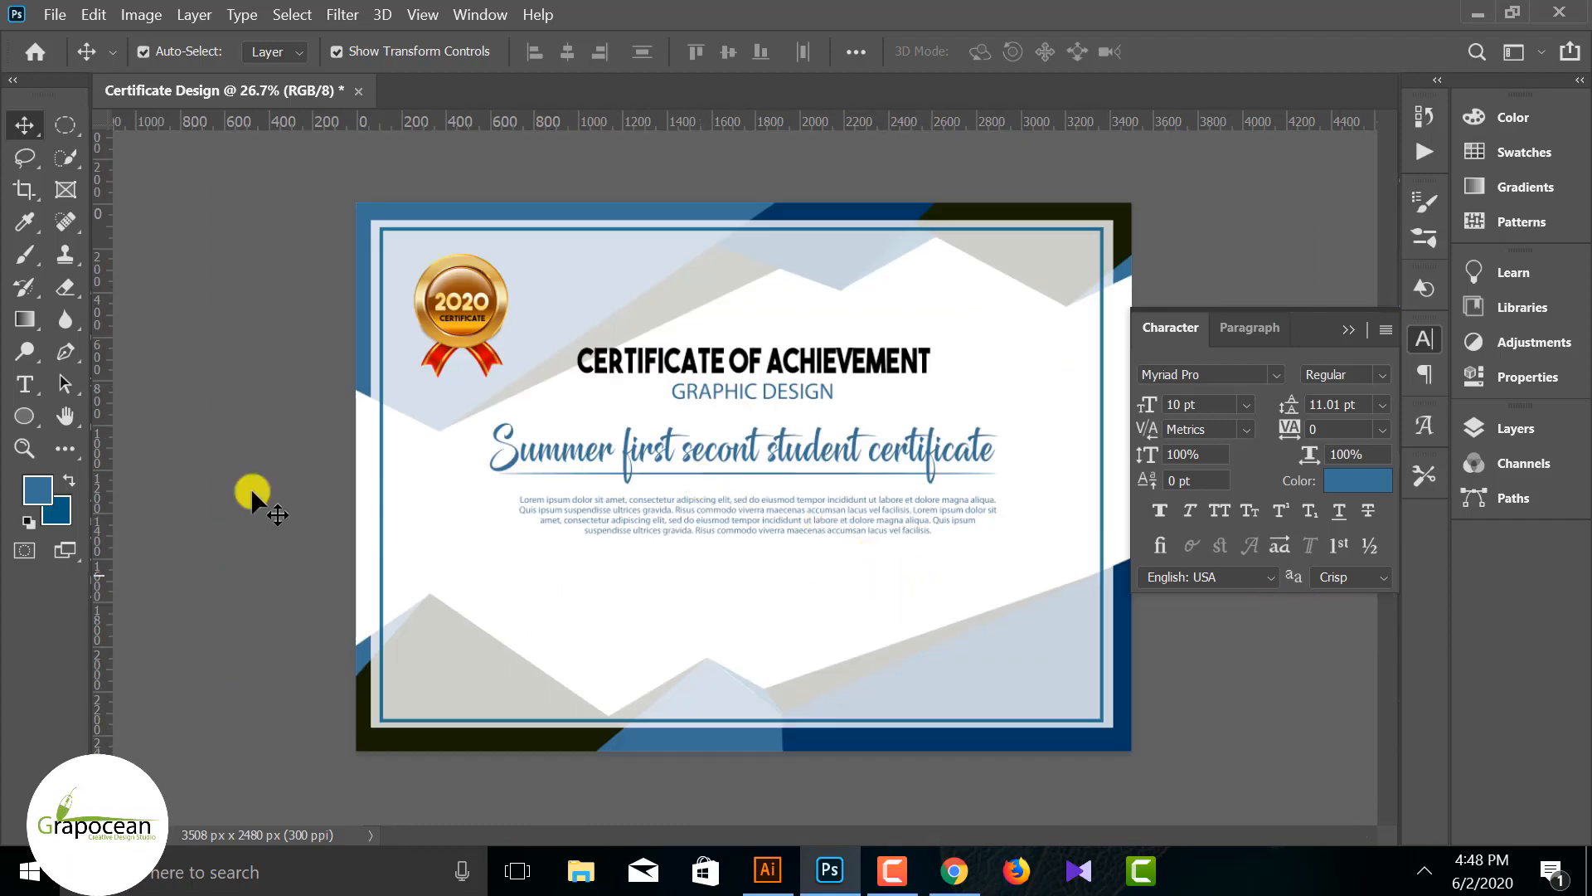
# Step: Reduce the script line to 49.33 pt, recentre it over its underline and move the Lorem ipsum paragraph slightly down
pyautogui.doubleClick(448, 451)
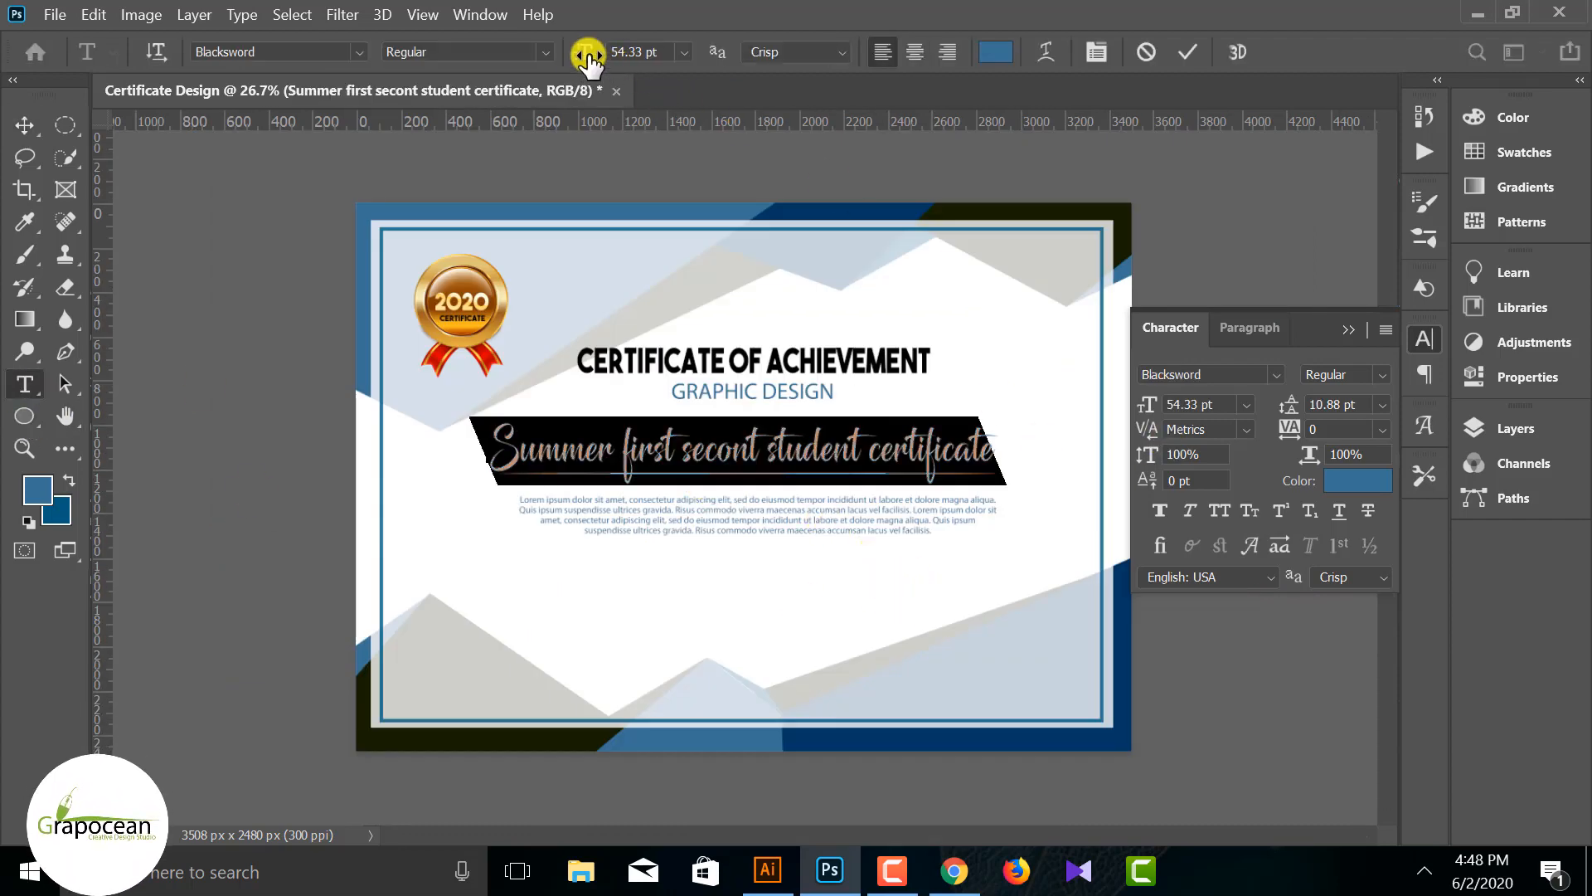
pyautogui.moveTo(587, 51); pyautogui.dragTo(501, 72)
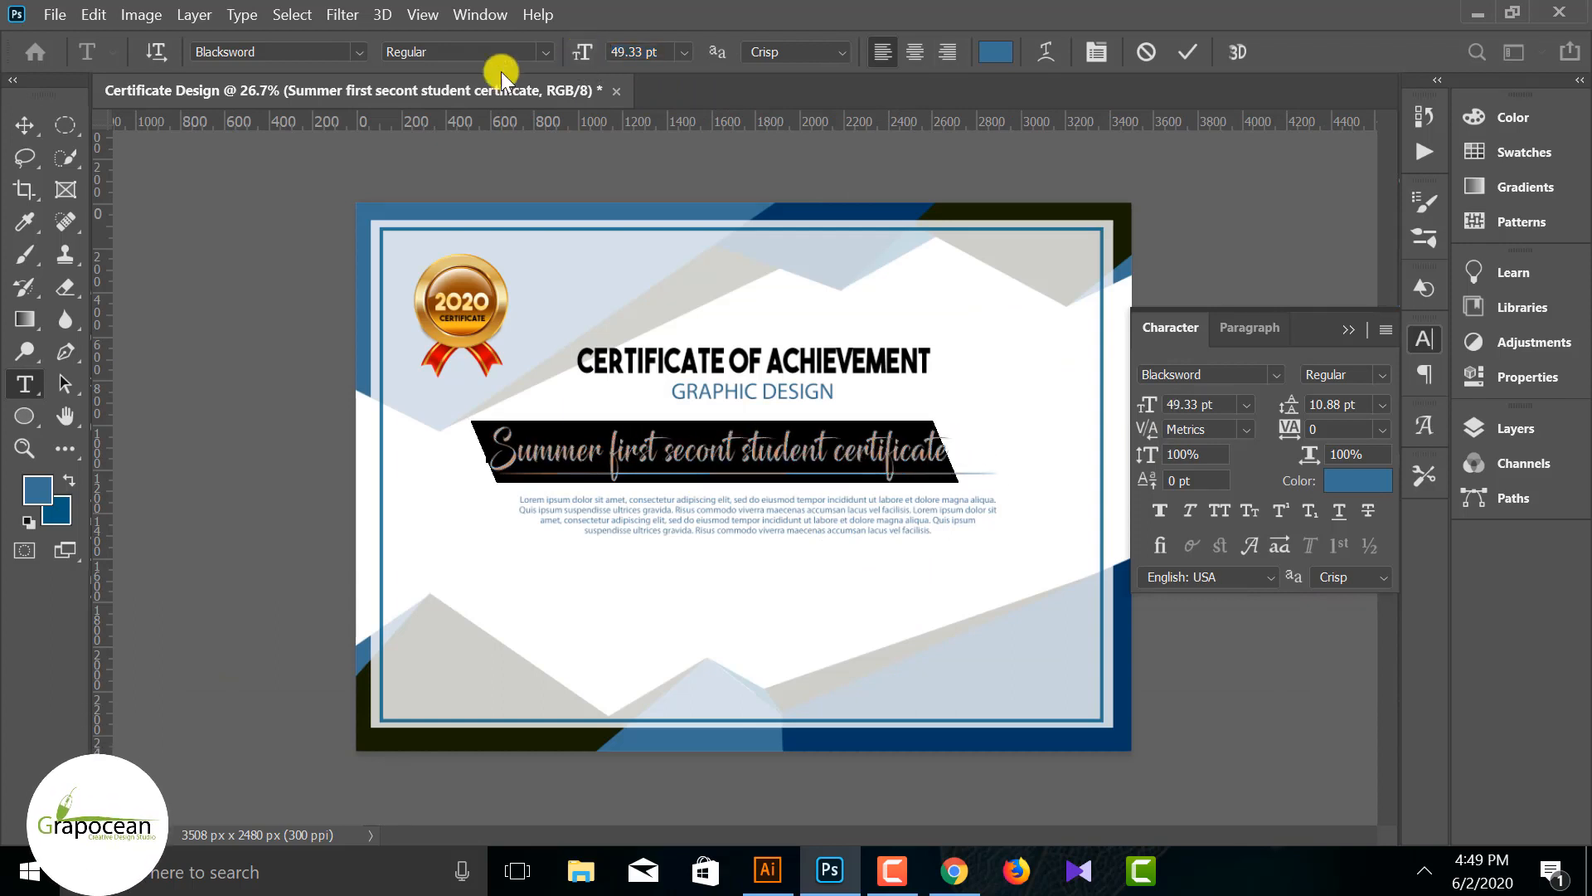
pyautogui.click(25, 125)
pyautogui.moveTo(817, 452); pyautogui.dragTo(852, 439)
pyautogui.moveTo(828, 521); pyautogui.dragTo(834, 539)
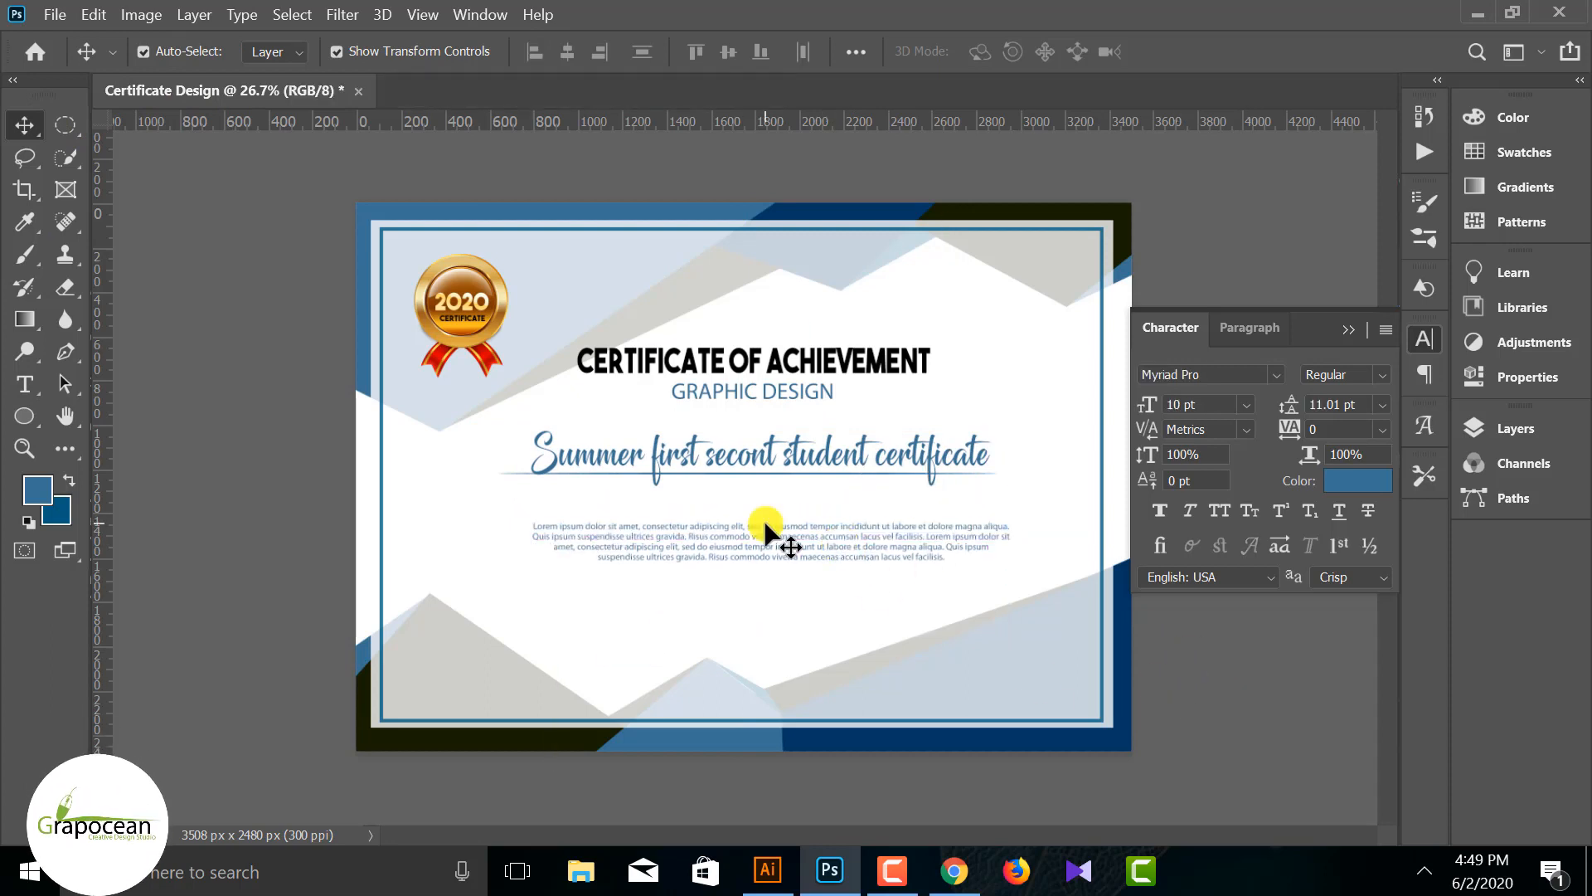
# Step: Add the text line "Best sutdent of this year" just above the Lorem ipsum paragraph and set it in all caps
pyautogui.click(53, 390)
pyautogui.click(661, 513)
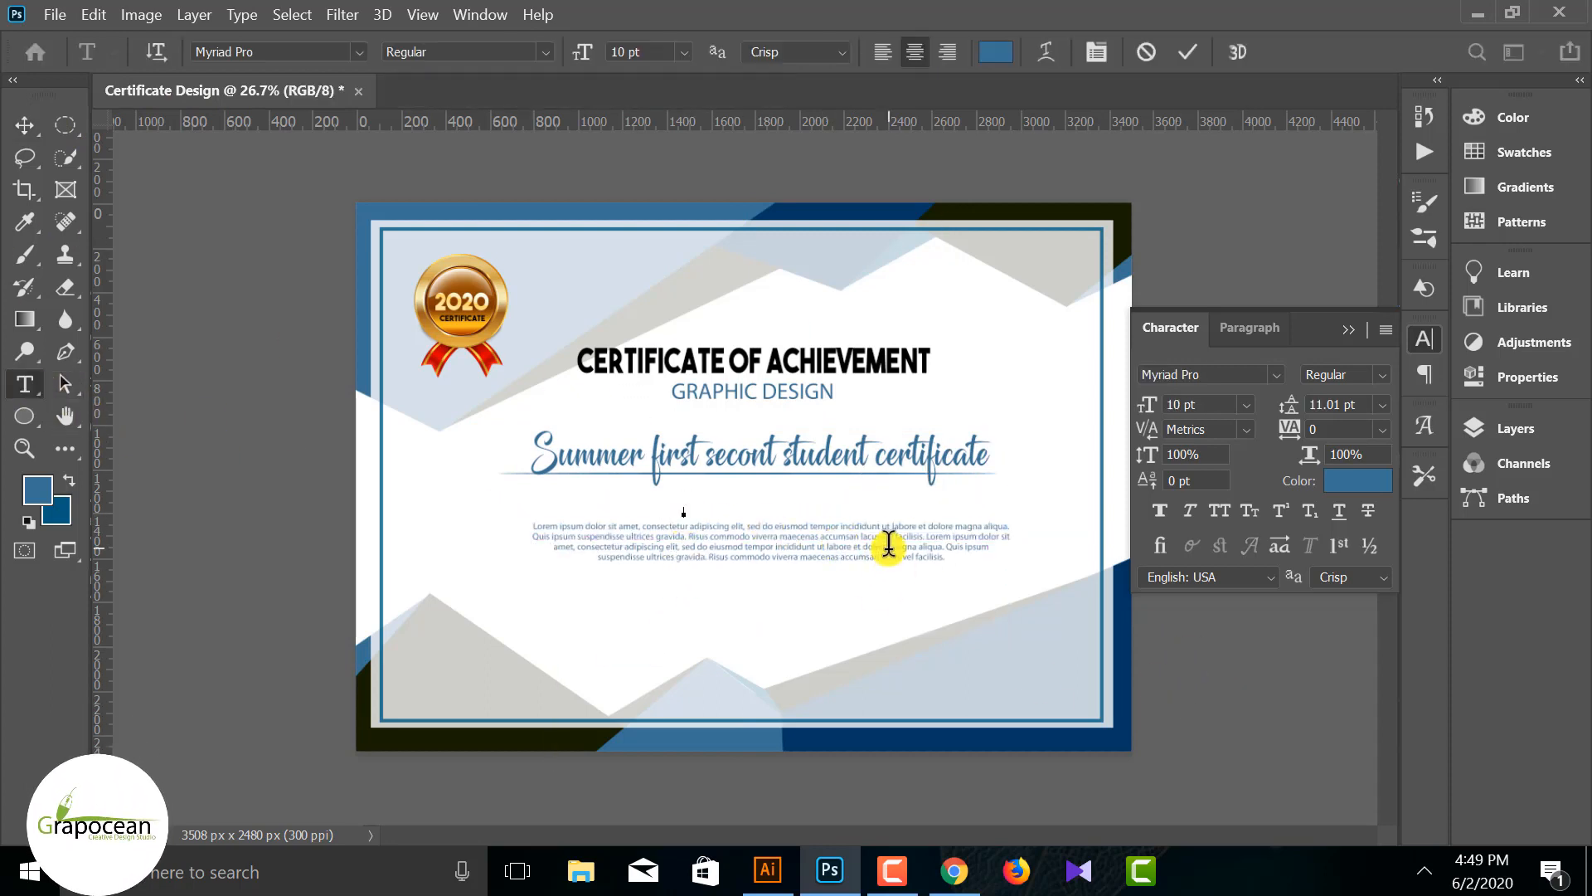
pyautogui.write('best student for t')
pyautogui.write(' this year')
pyautogui.scroll(5, 728, 535)
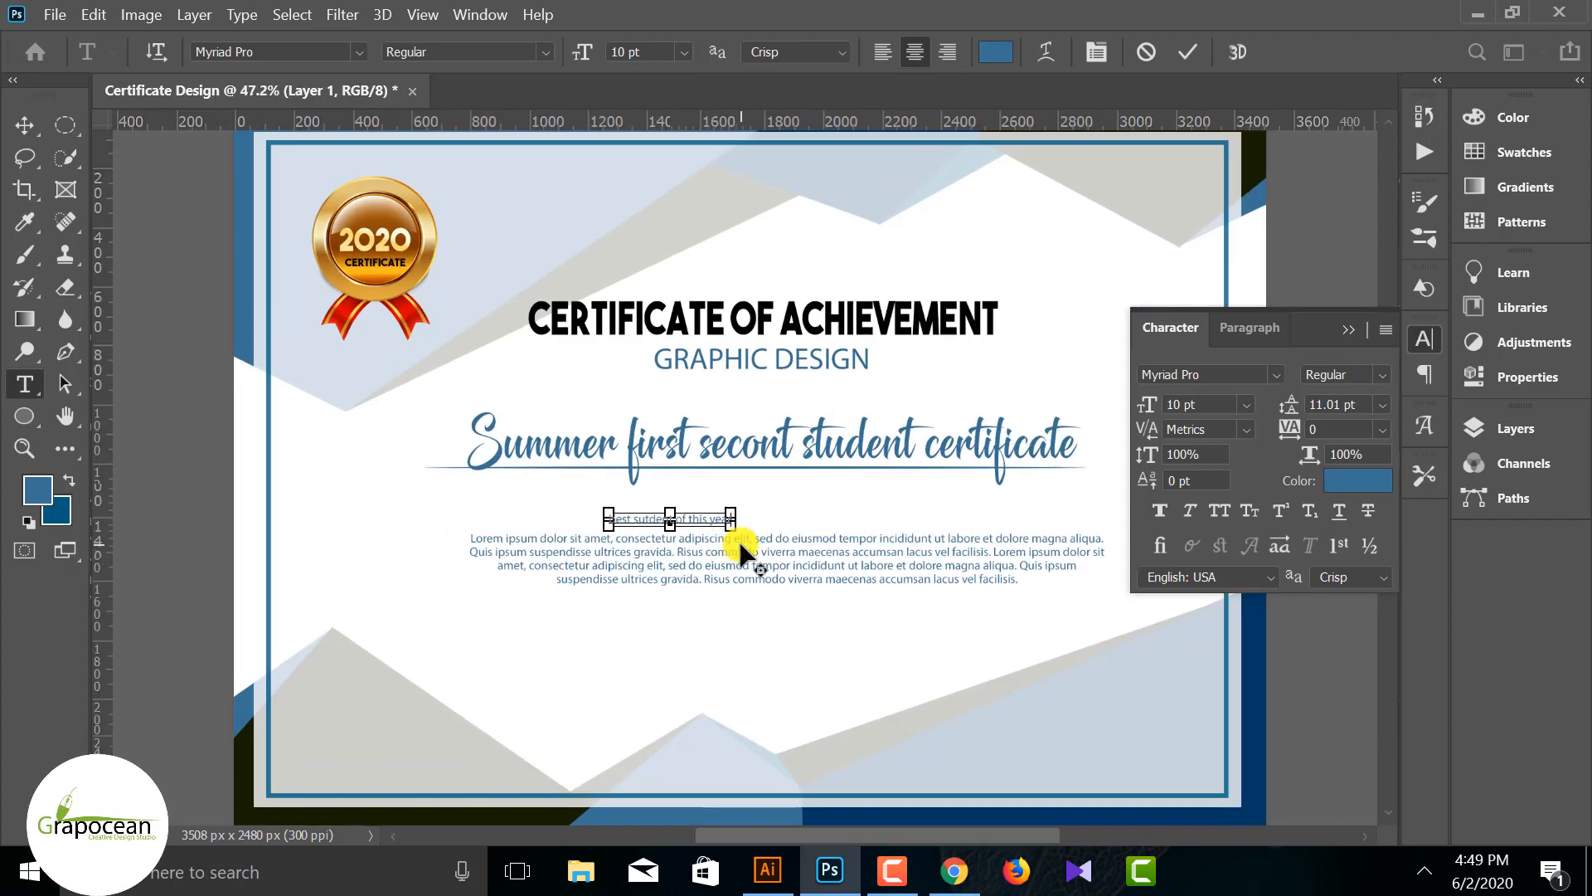
pyautogui.moveTo(751, 498); pyautogui.dragTo(284, 487)
pyautogui.click(1221, 511)
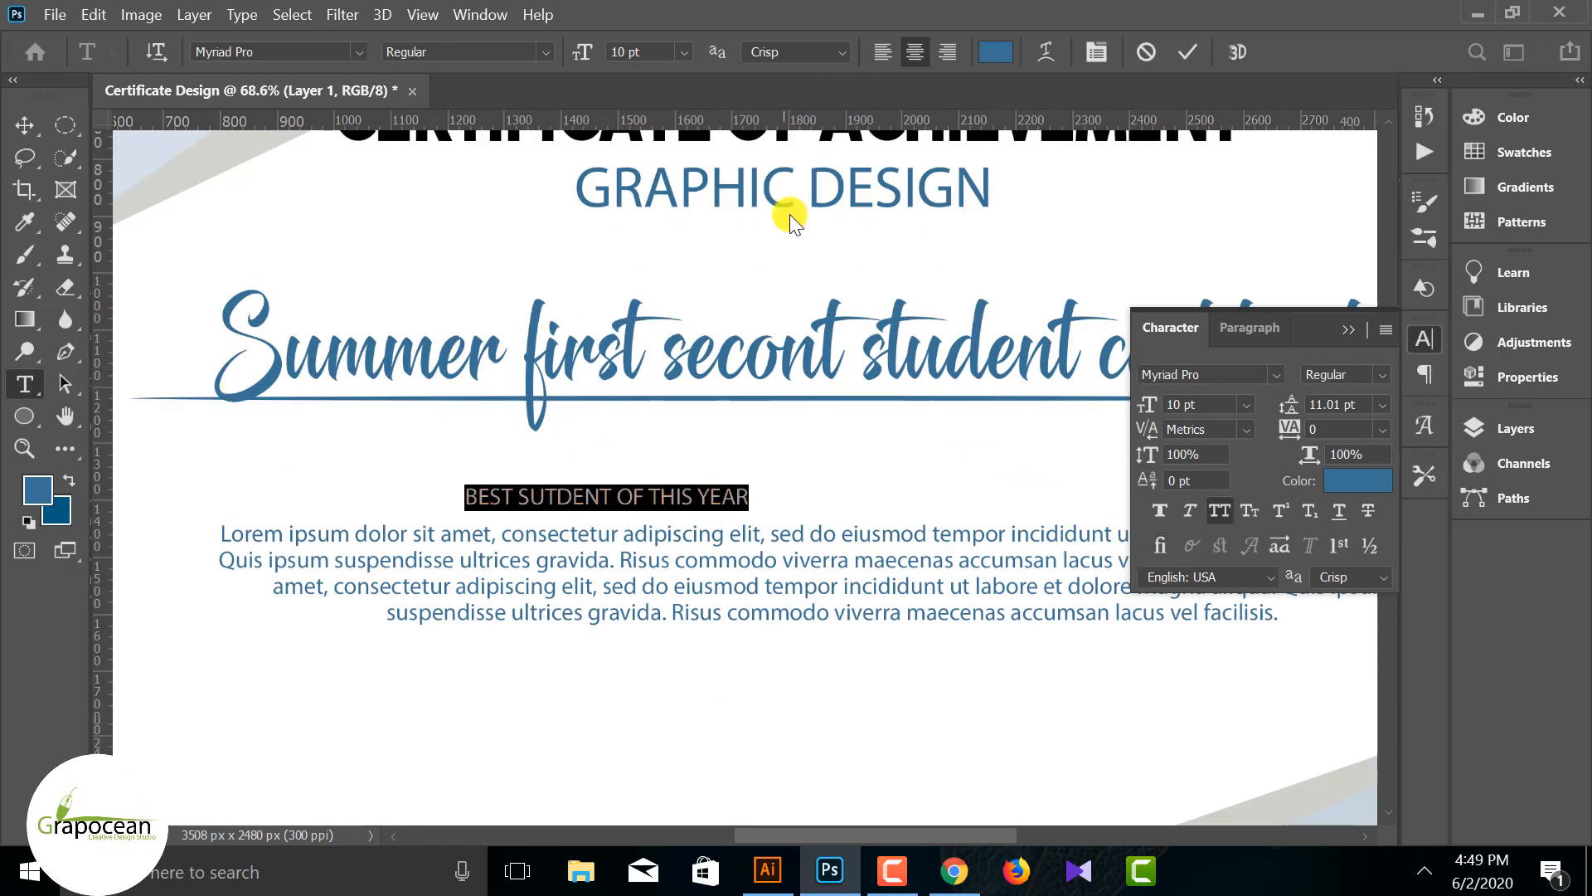
# Step: Set the all-caps line to 14 pt and centre it between the script underline and the Lorem ipsum paragraph
pyautogui.write('14')
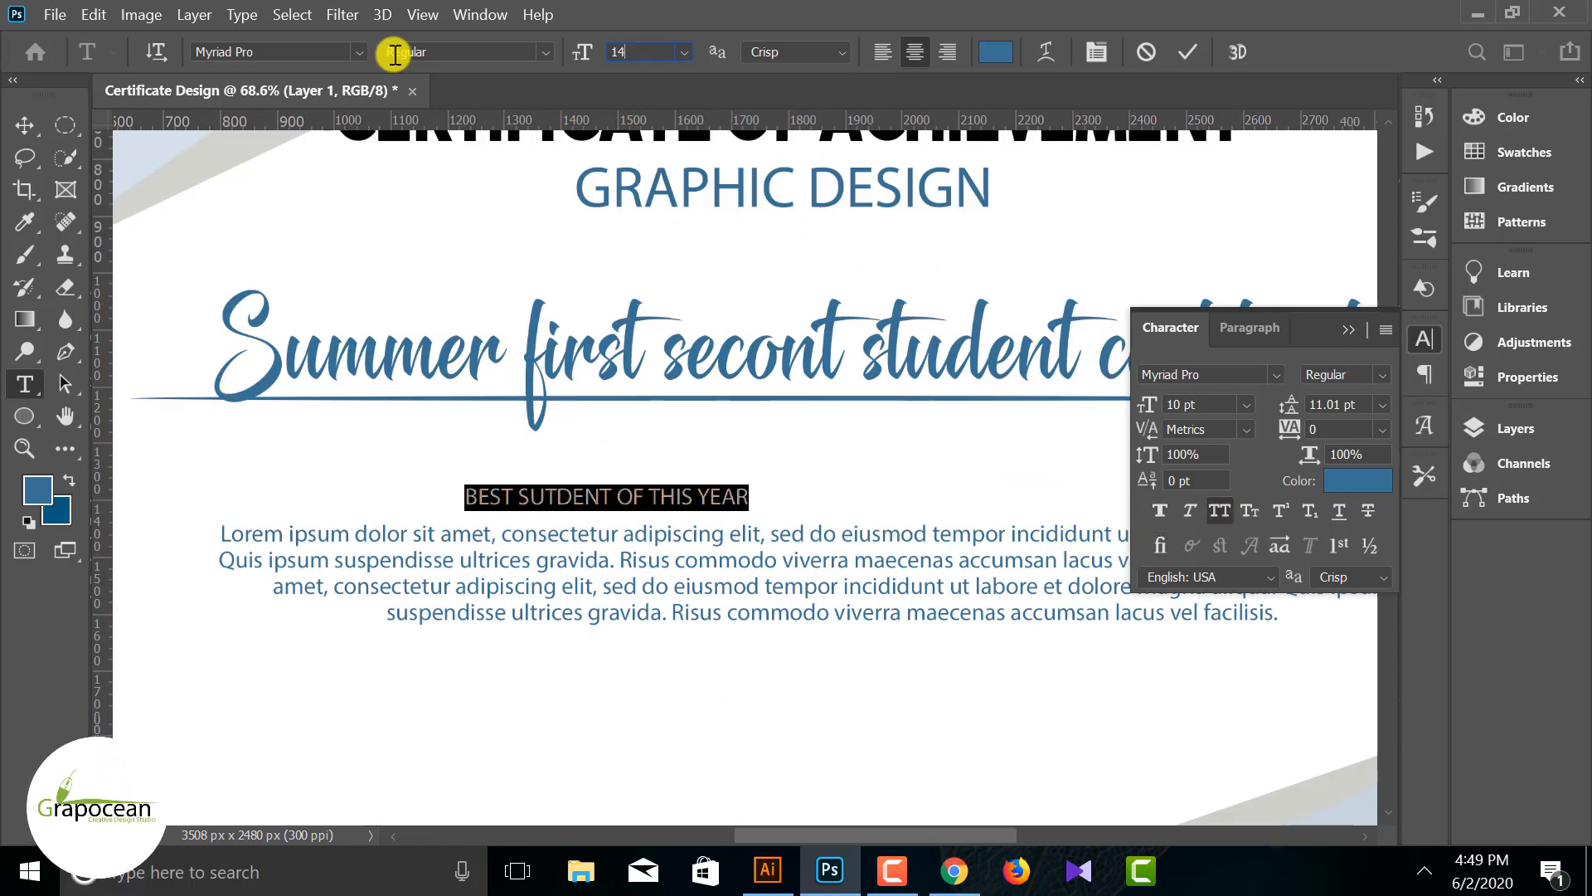
pyautogui.press('Return')
pyautogui.click(25, 125)
pyautogui.moveTo(714, 496); pyautogui.dragTo(863, 434)
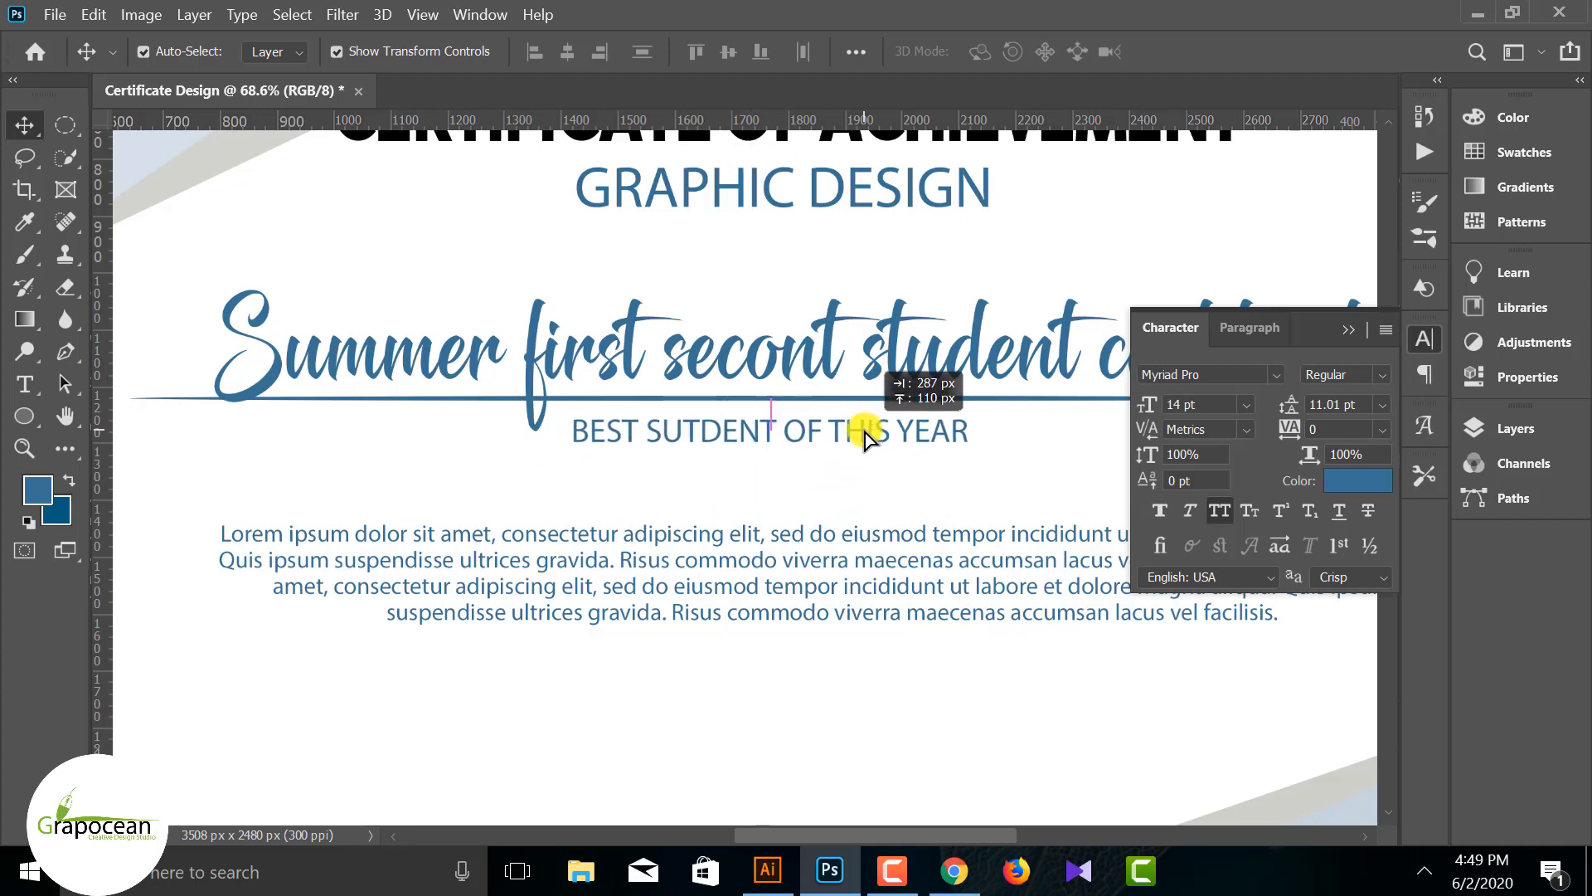
pyautogui.scroll(-4, 662, 580)
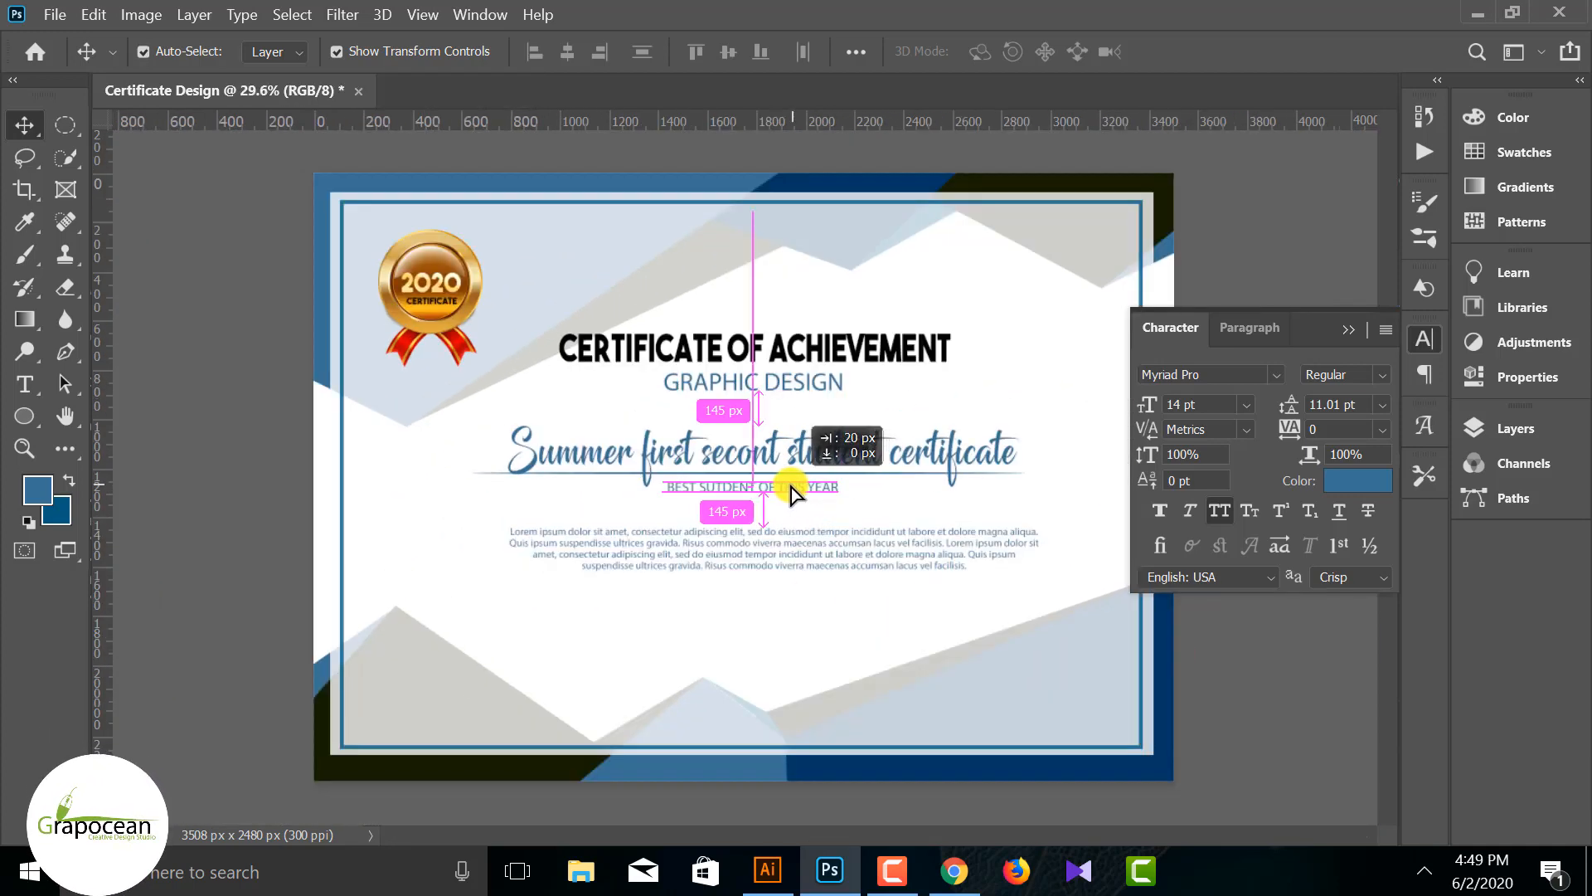
pyautogui.moveTo(796, 491); pyautogui.dragTo(798, 492)
pyautogui.scroll(-3, 904, 638)
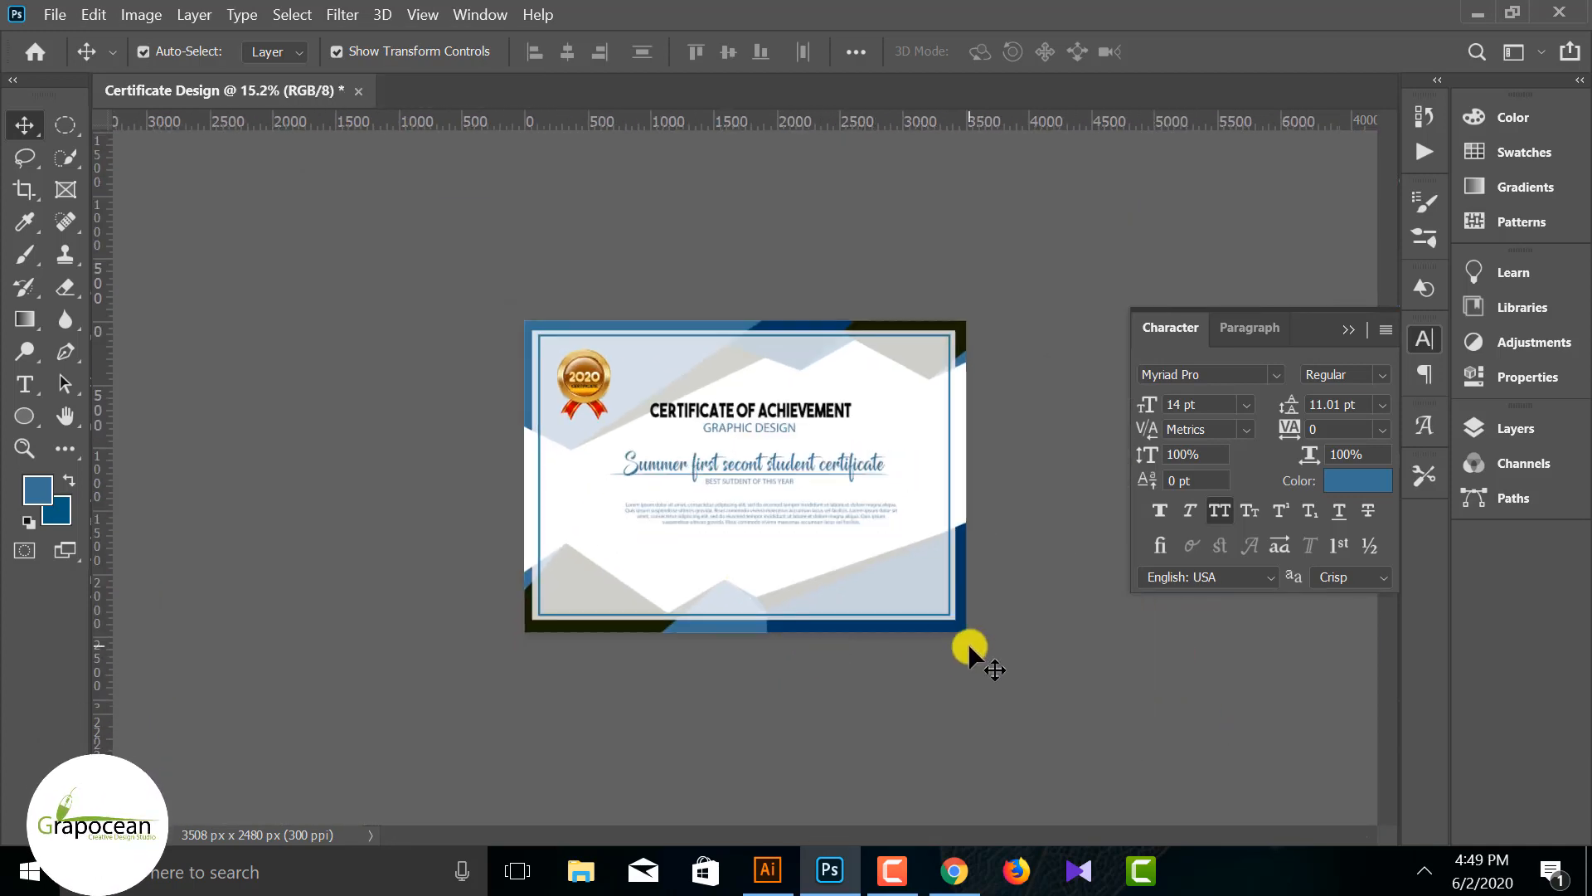
# Step: Add a "PRINCIPAL NAME" text line in the white area below the body paragraph and shift it to the right
pyautogui.scroll(4, 788, 550)
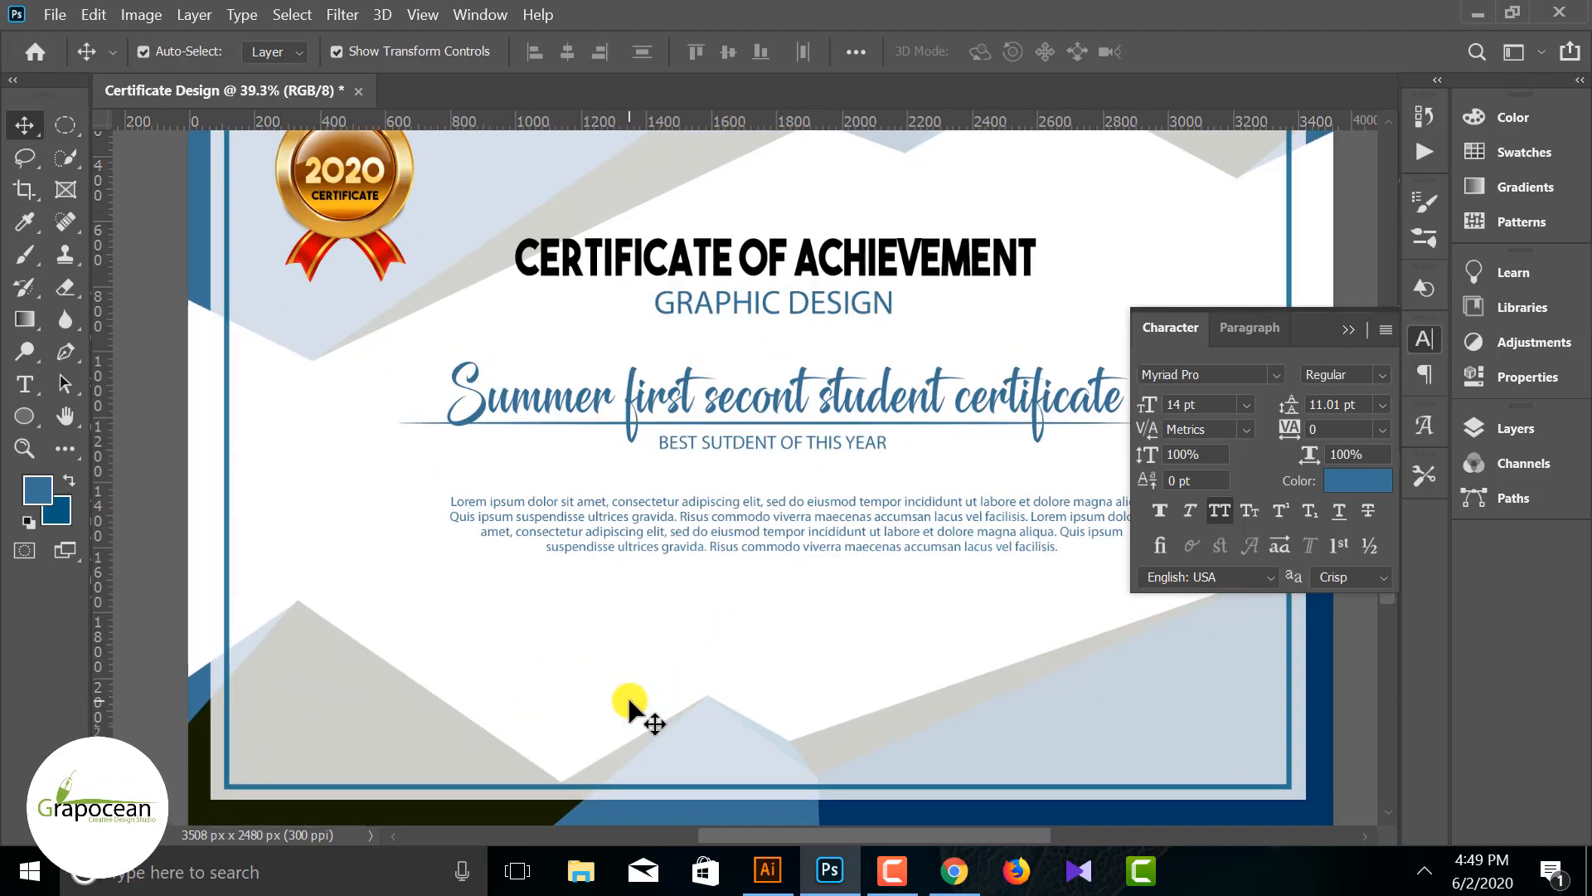
pyautogui.scroll(2, 631, 704)
pyautogui.click(24, 384)
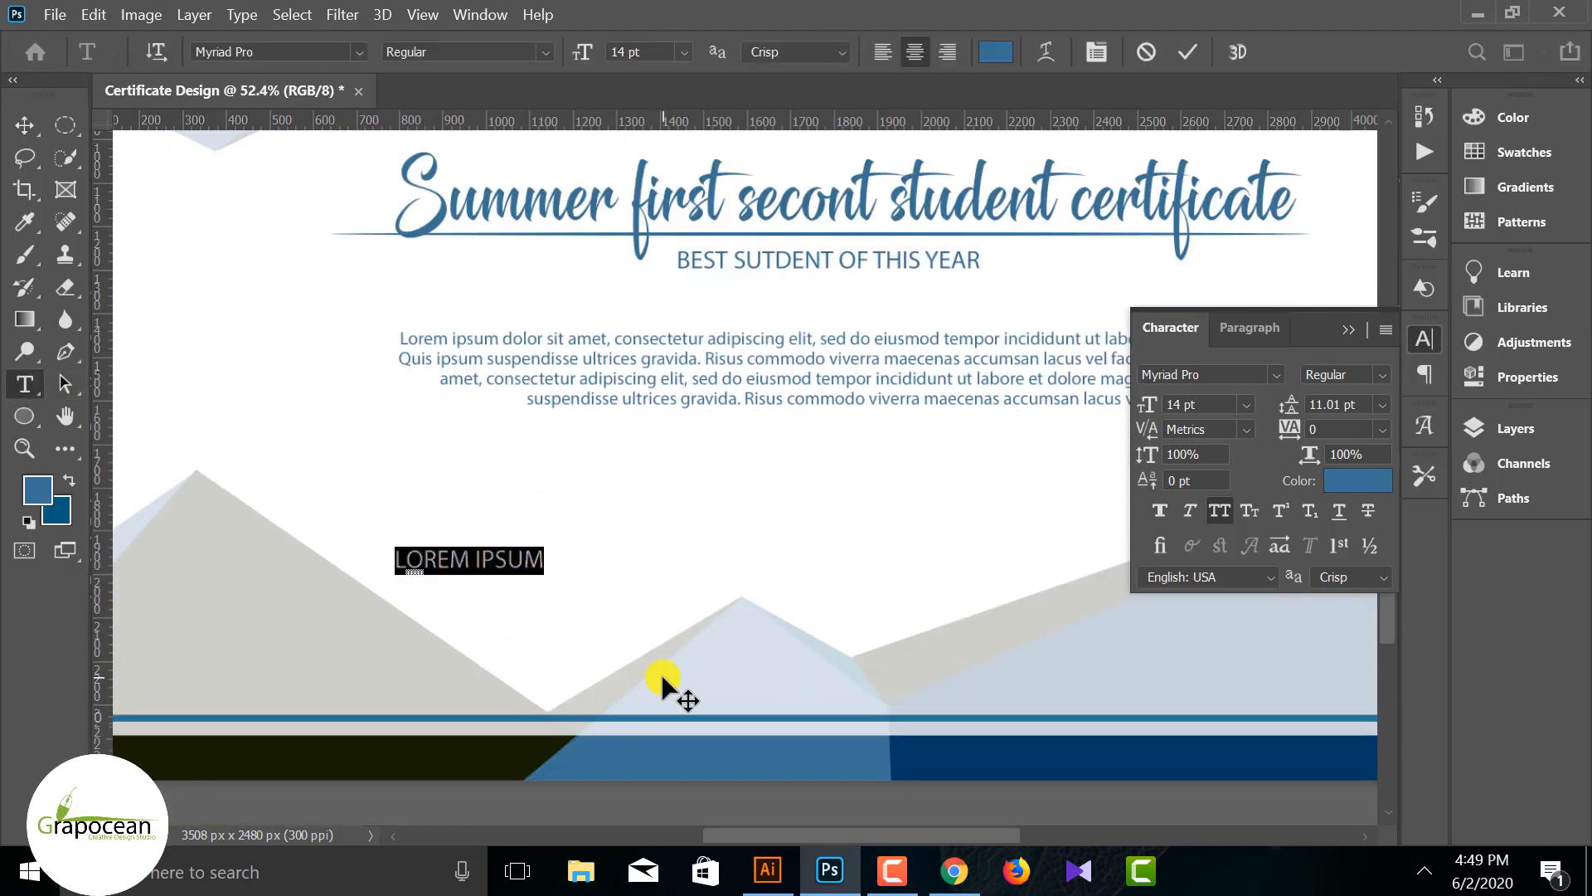
pyautogui.press('BackSpace')
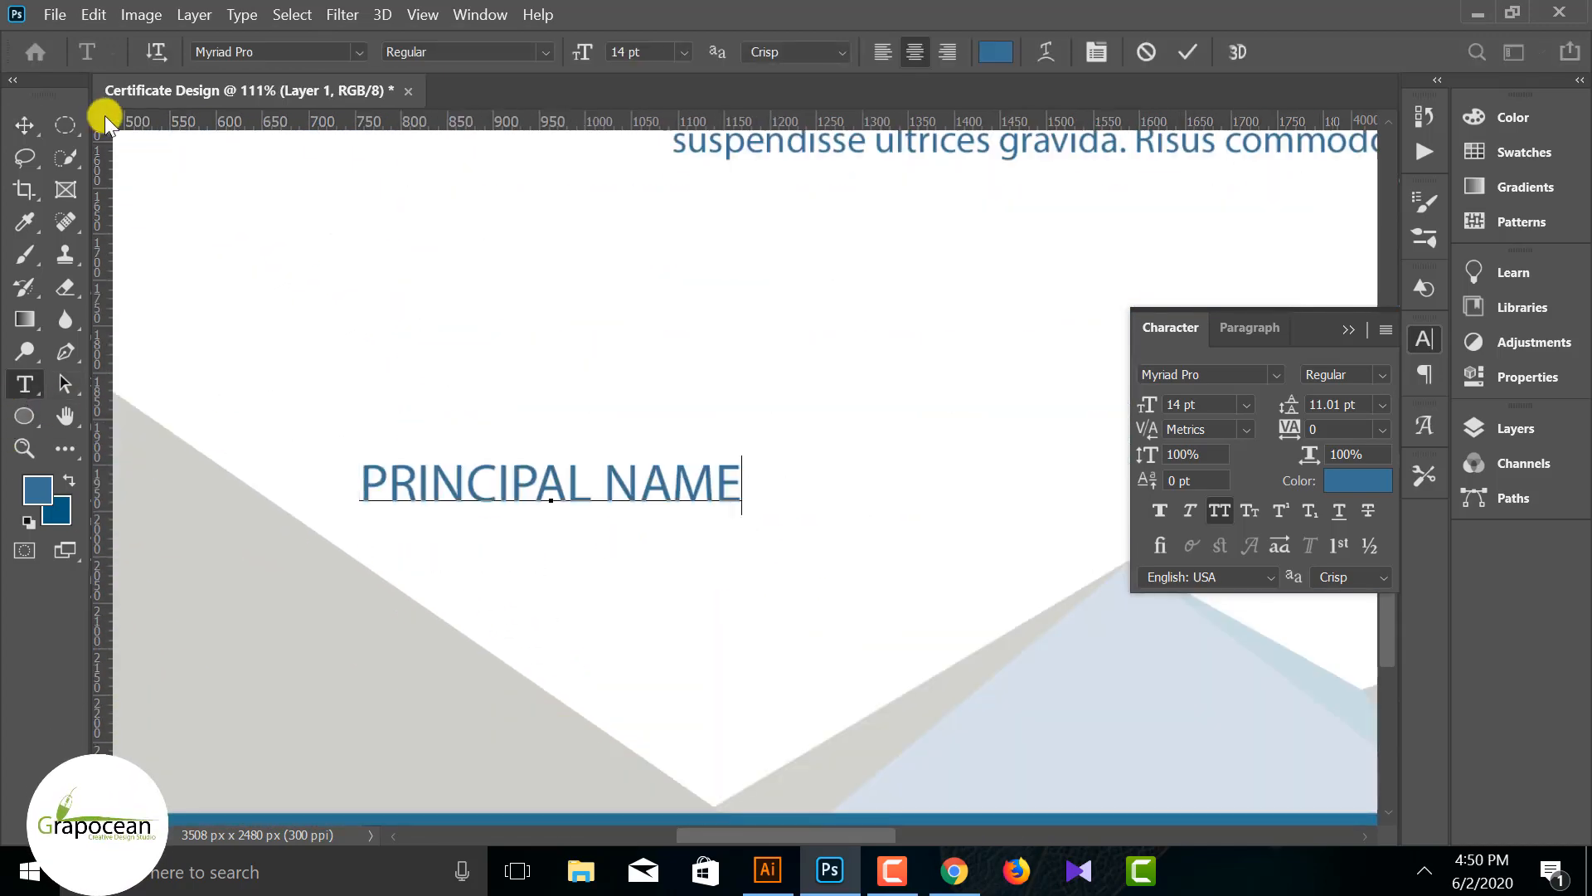
pyautogui.click(24, 125)
pyautogui.moveTo(642, 475); pyautogui.dragTo(707, 474)
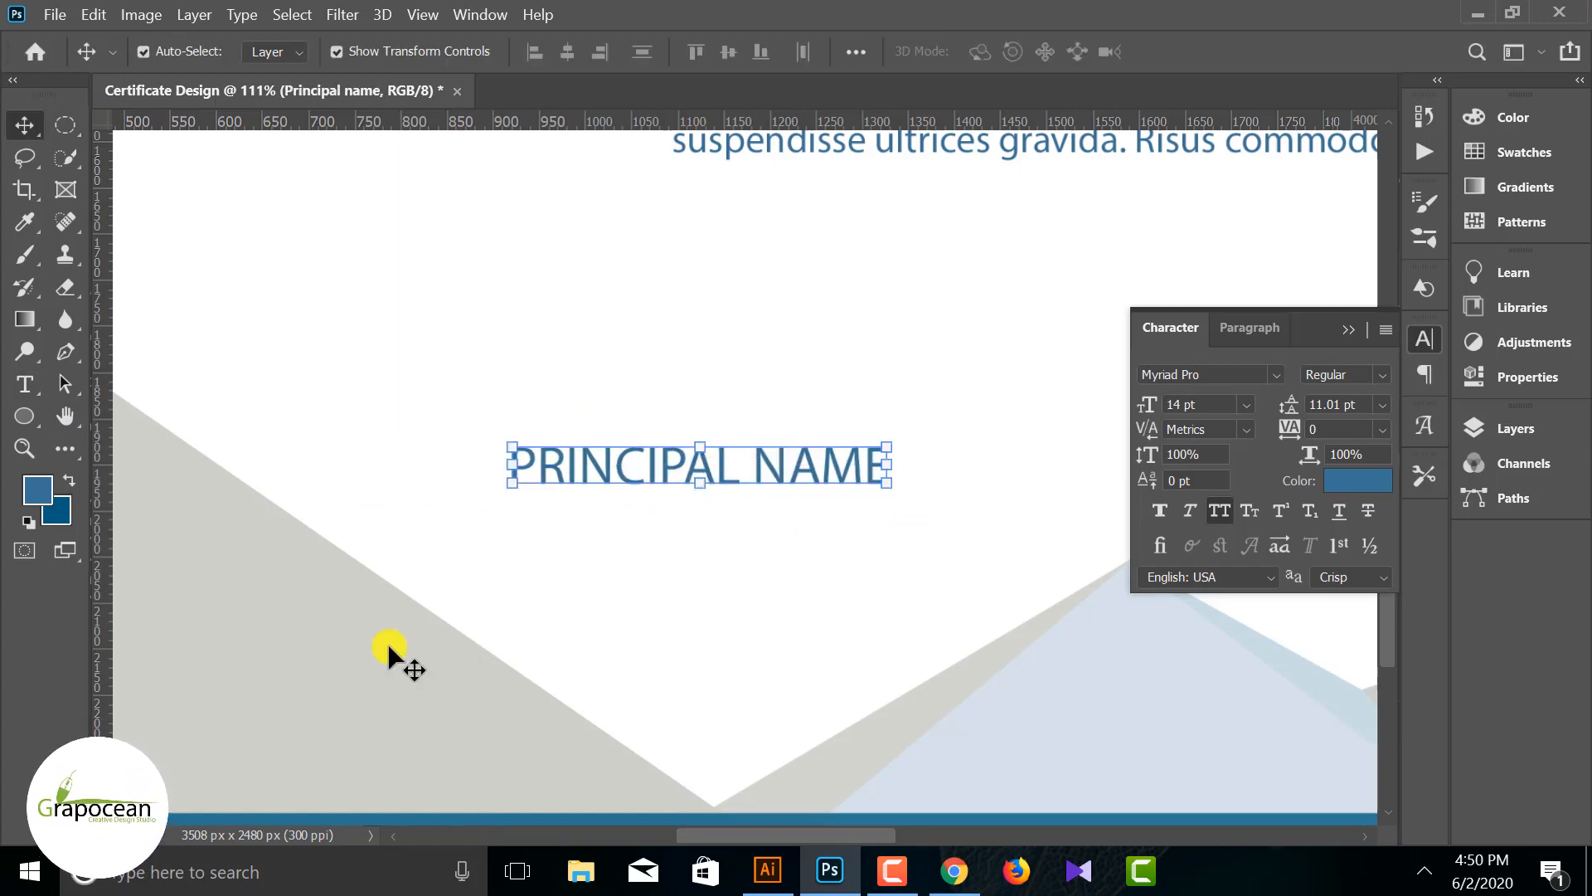
pyautogui.scroll(-5, 388, 644)
pyautogui.click(1155, 711)
pyautogui.scroll(3, 639, 650)
pyautogui.scroll(-1, 640, 651)
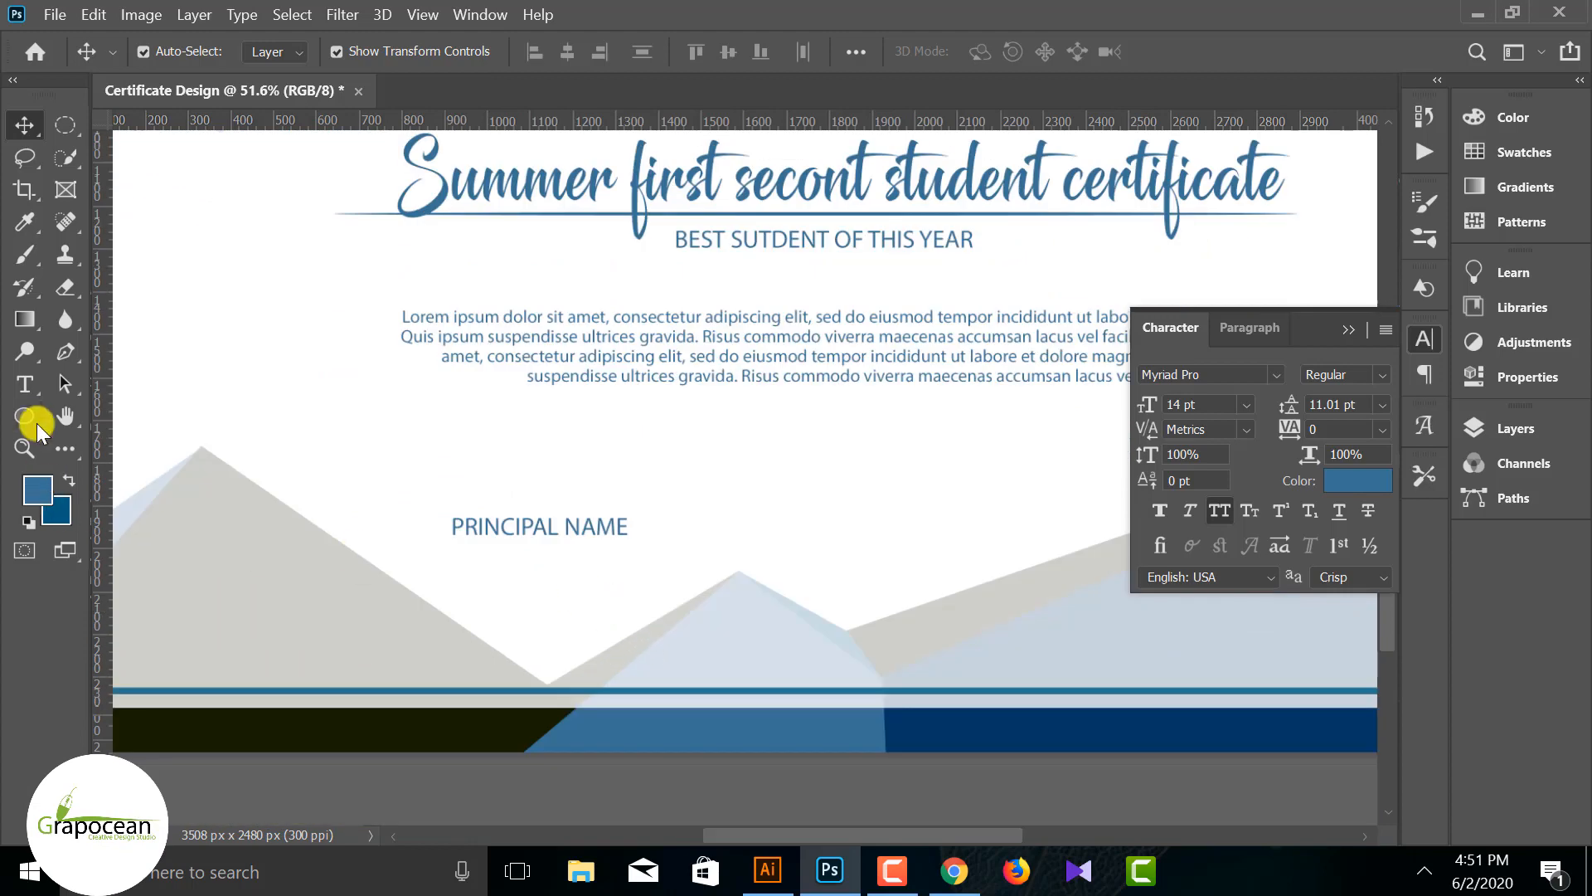
# Step: Draw an unfilled rounded rectangle with a dashed stroke around PRINCIPAL NAME, about 535 by 197 px with 31 px corners
pyautogui.click(66, 448)
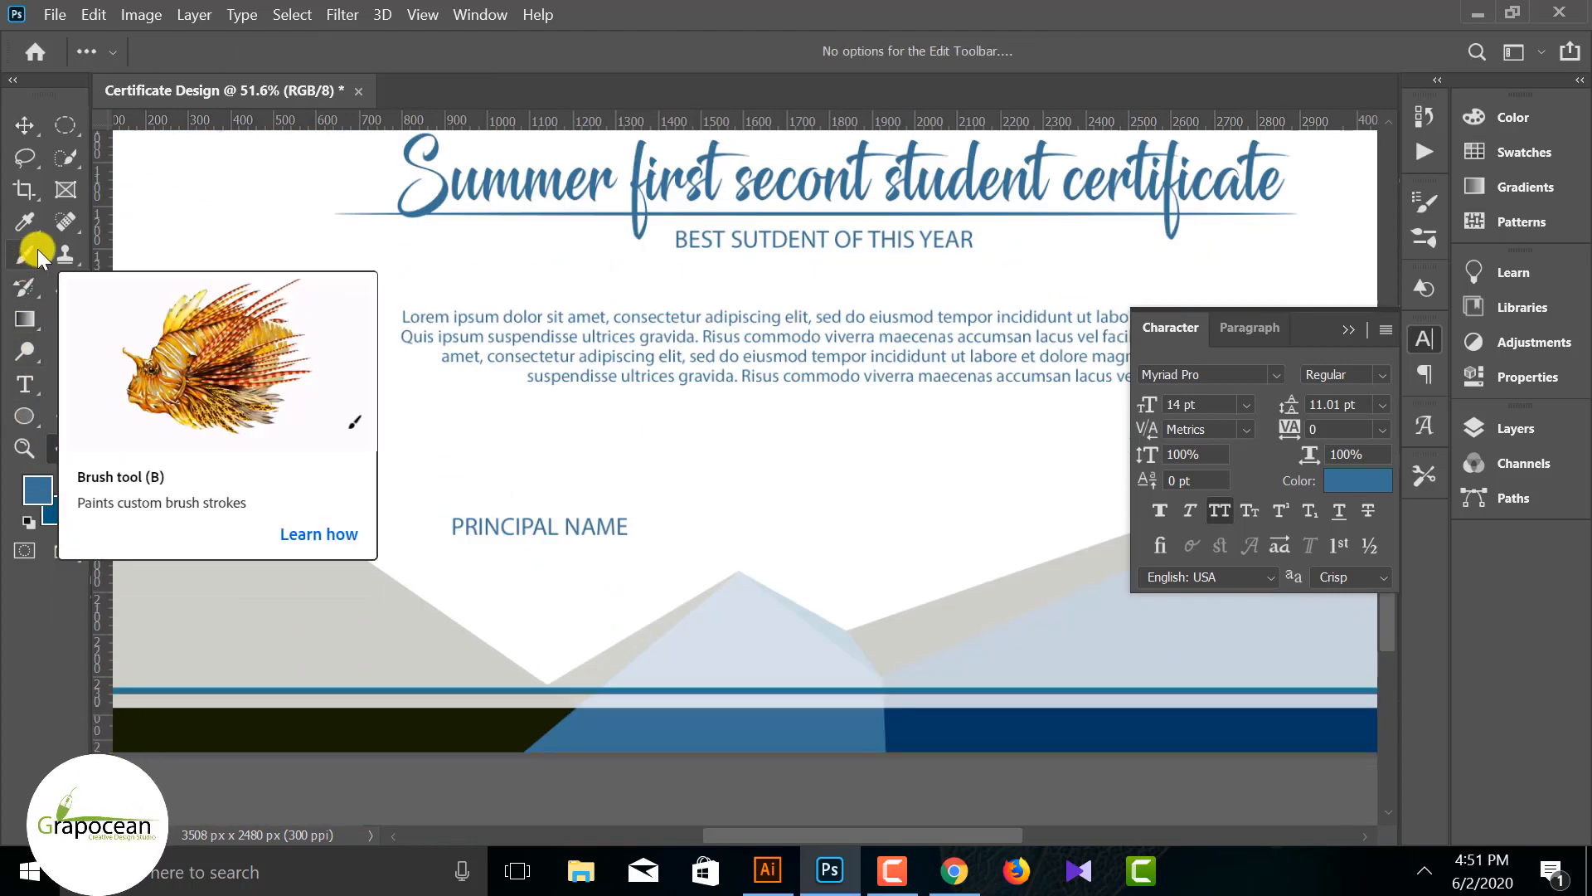
pyautogui.click(20, 423)
pyautogui.click(124, 438)
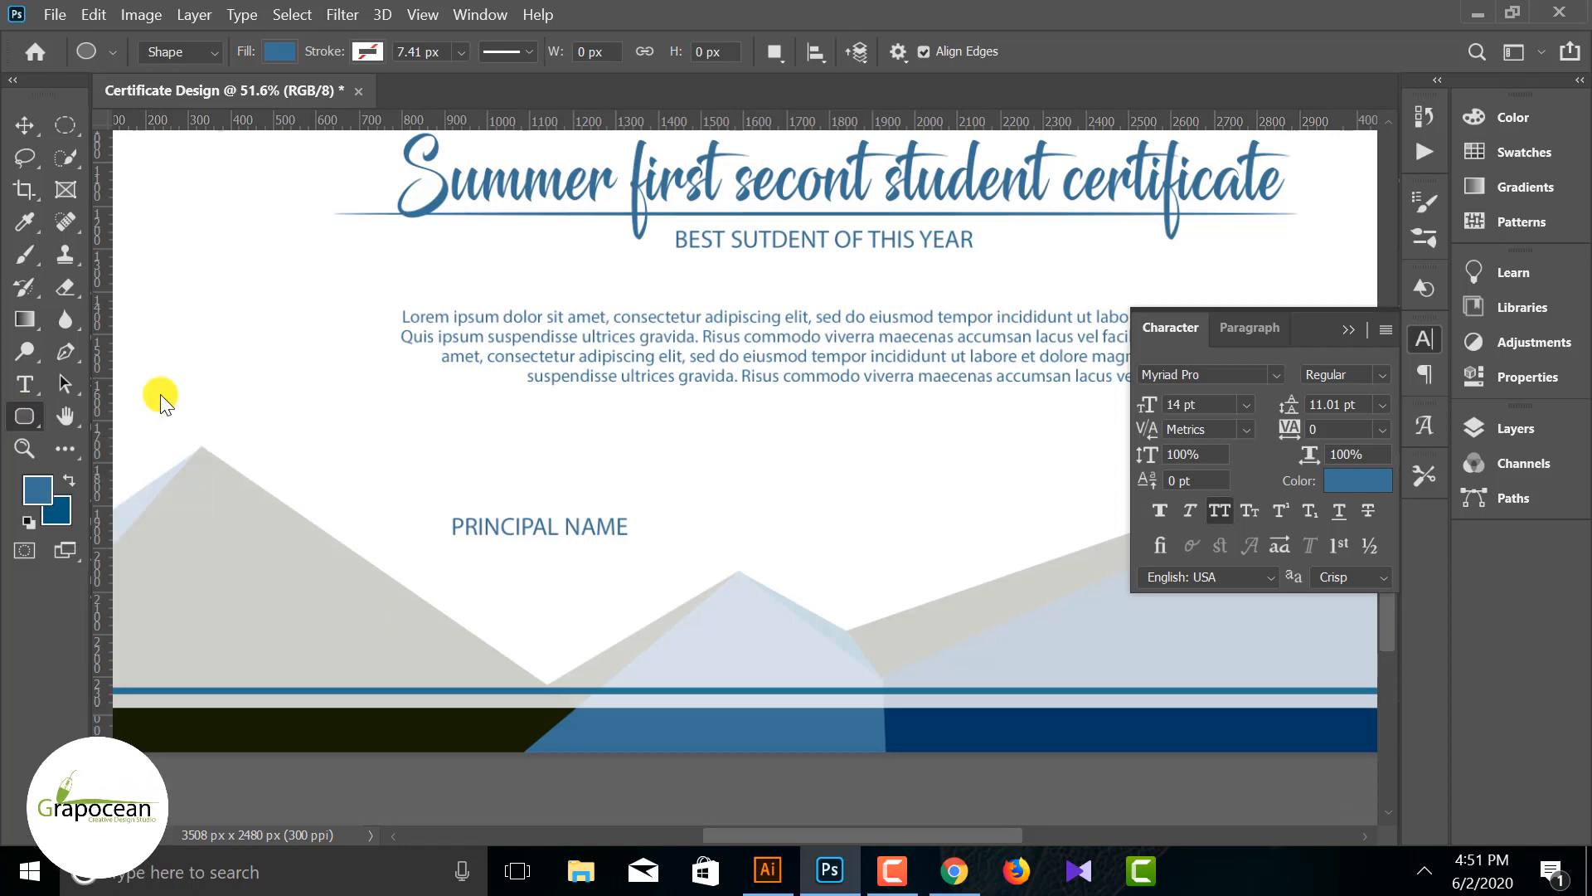
pyautogui.click(270, 55)
pyautogui.click(365, 52)
pyautogui.click(507, 51)
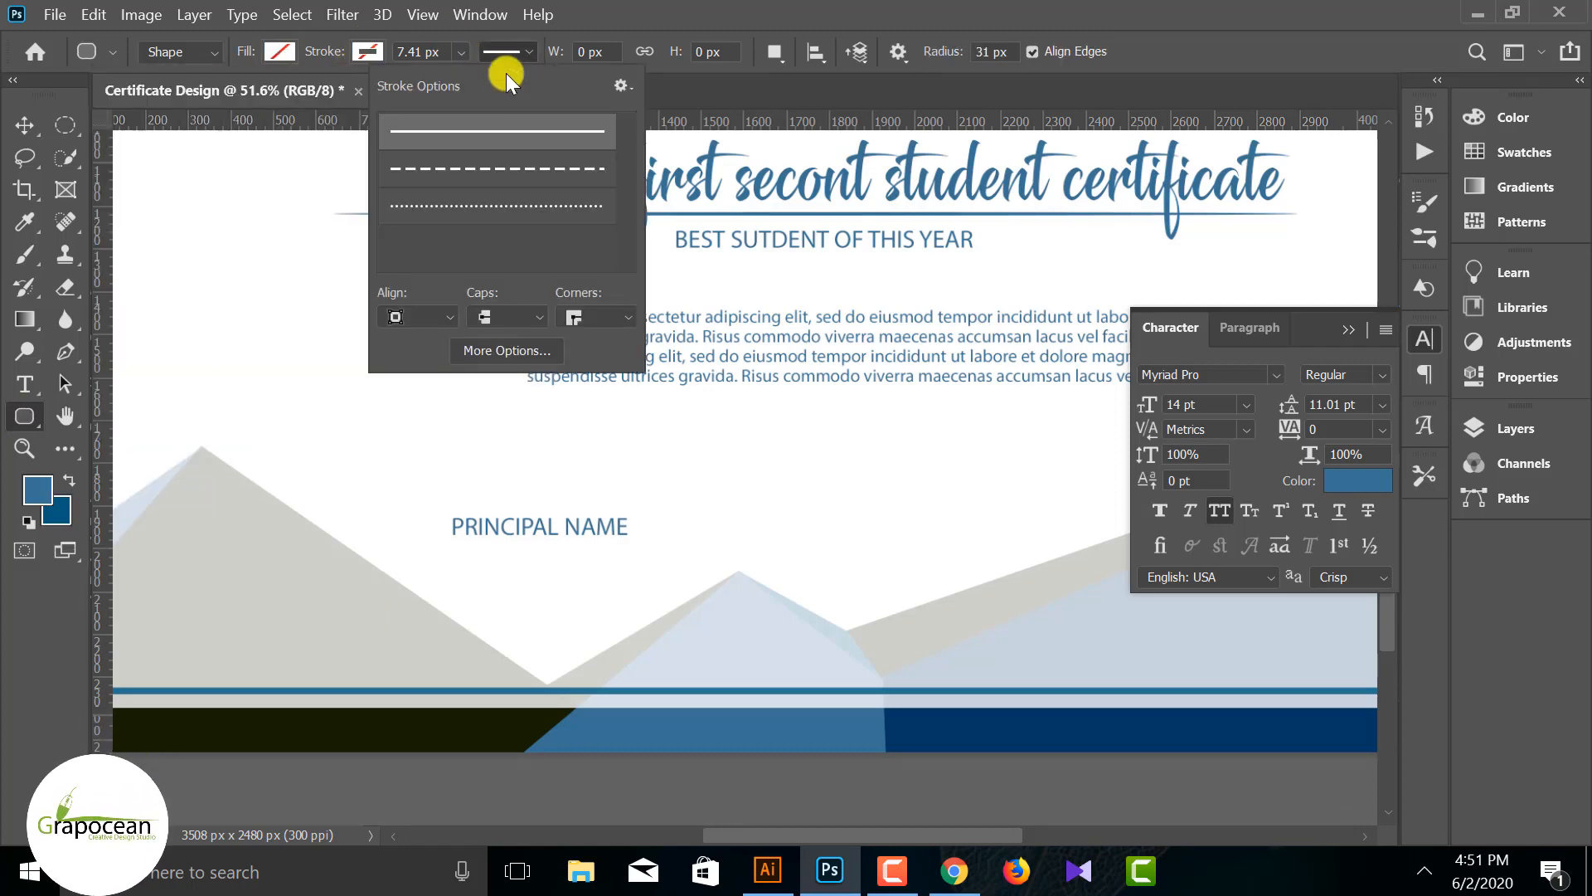
pyautogui.click(498, 170)
pyautogui.moveTo(430, 504)
pyautogui.mouseDown()
pyautogui.moveTo(640, 561)
pyautogui.moveTo(683, 554)
pyautogui.moveTo(659, 589)
pyautogui.mouseUp()
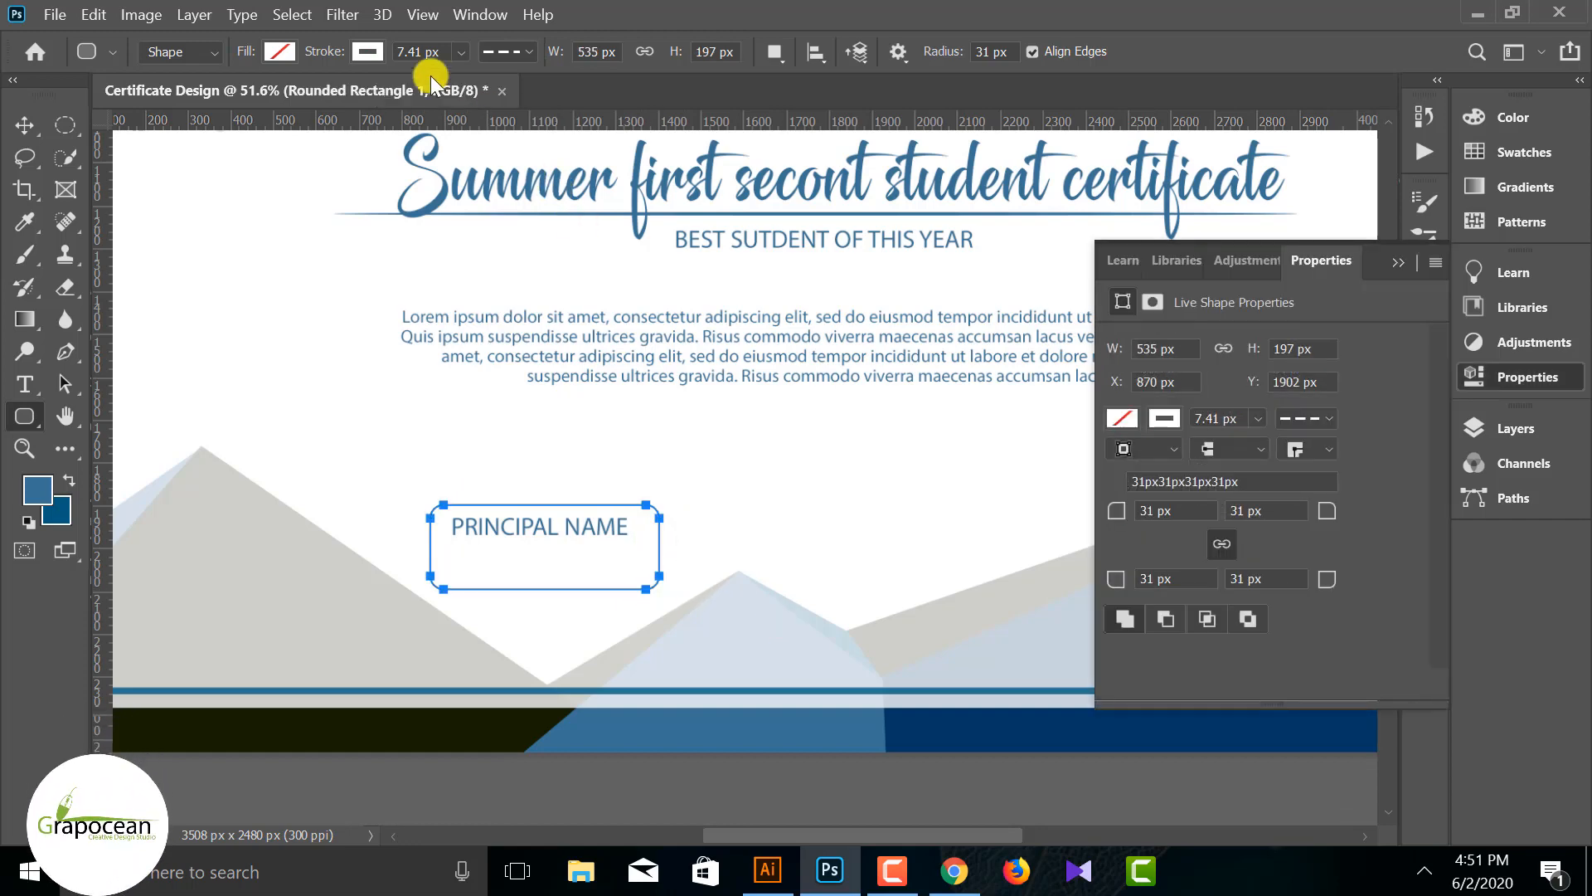
# Step: Colour the rounded rectangle's dashed stroke blue and set its width to 4.68 px
pyautogui.click(367, 52)
pyautogui.click(257, 183)
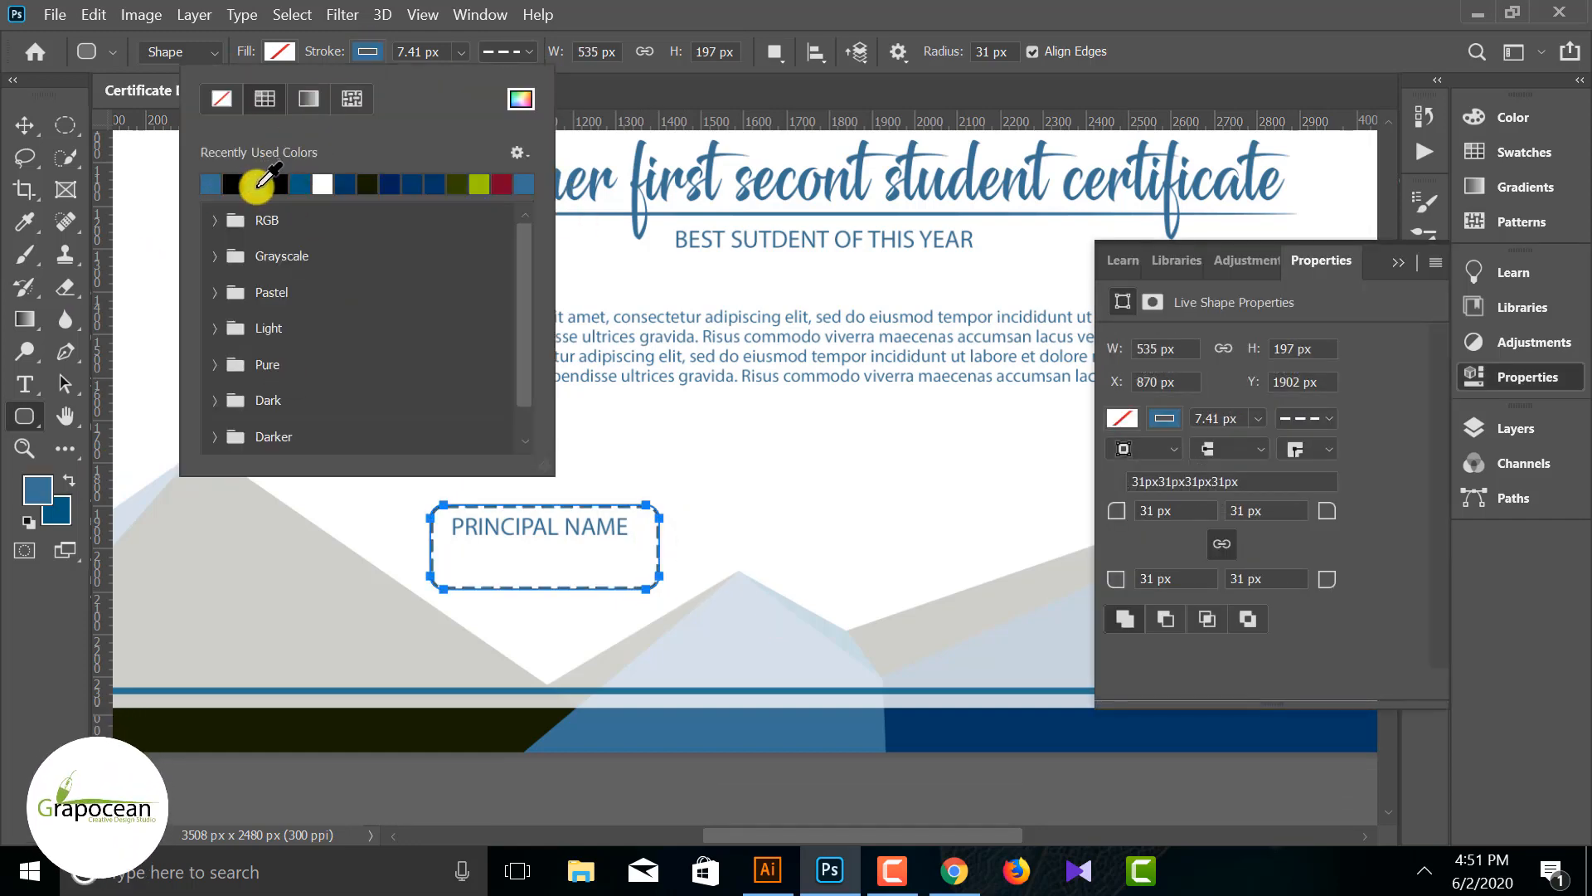
pyautogui.click(461, 51)
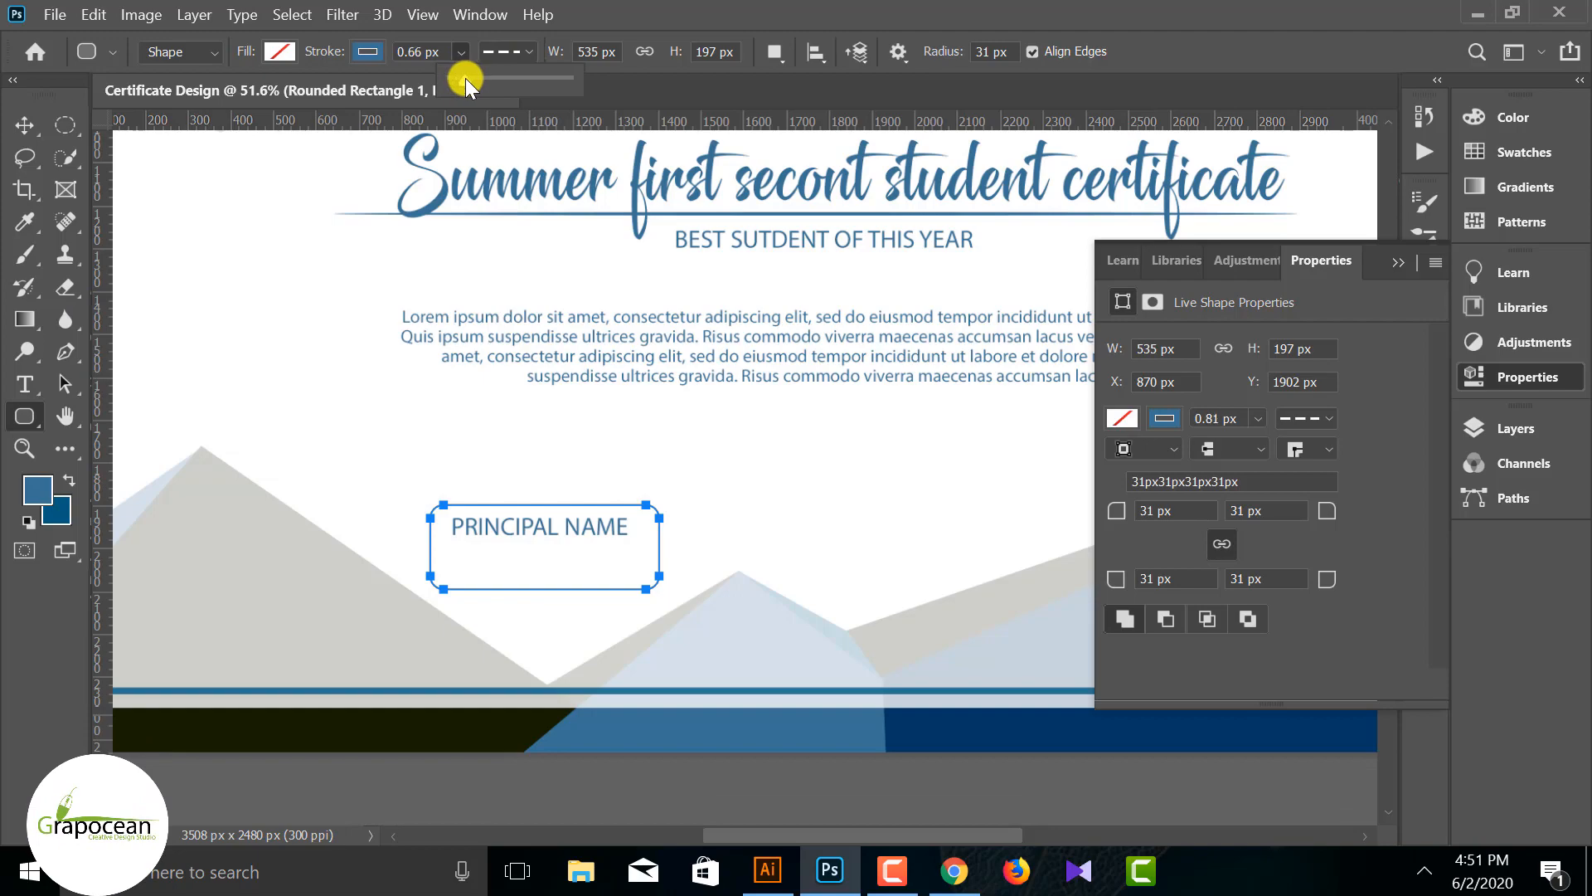
pyautogui.moveTo(465, 78); pyautogui.dragTo(473, 83)
pyautogui.click(25, 125)
pyautogui.click(181, 551)
pyautogui.scroll(-5, 721, 625)
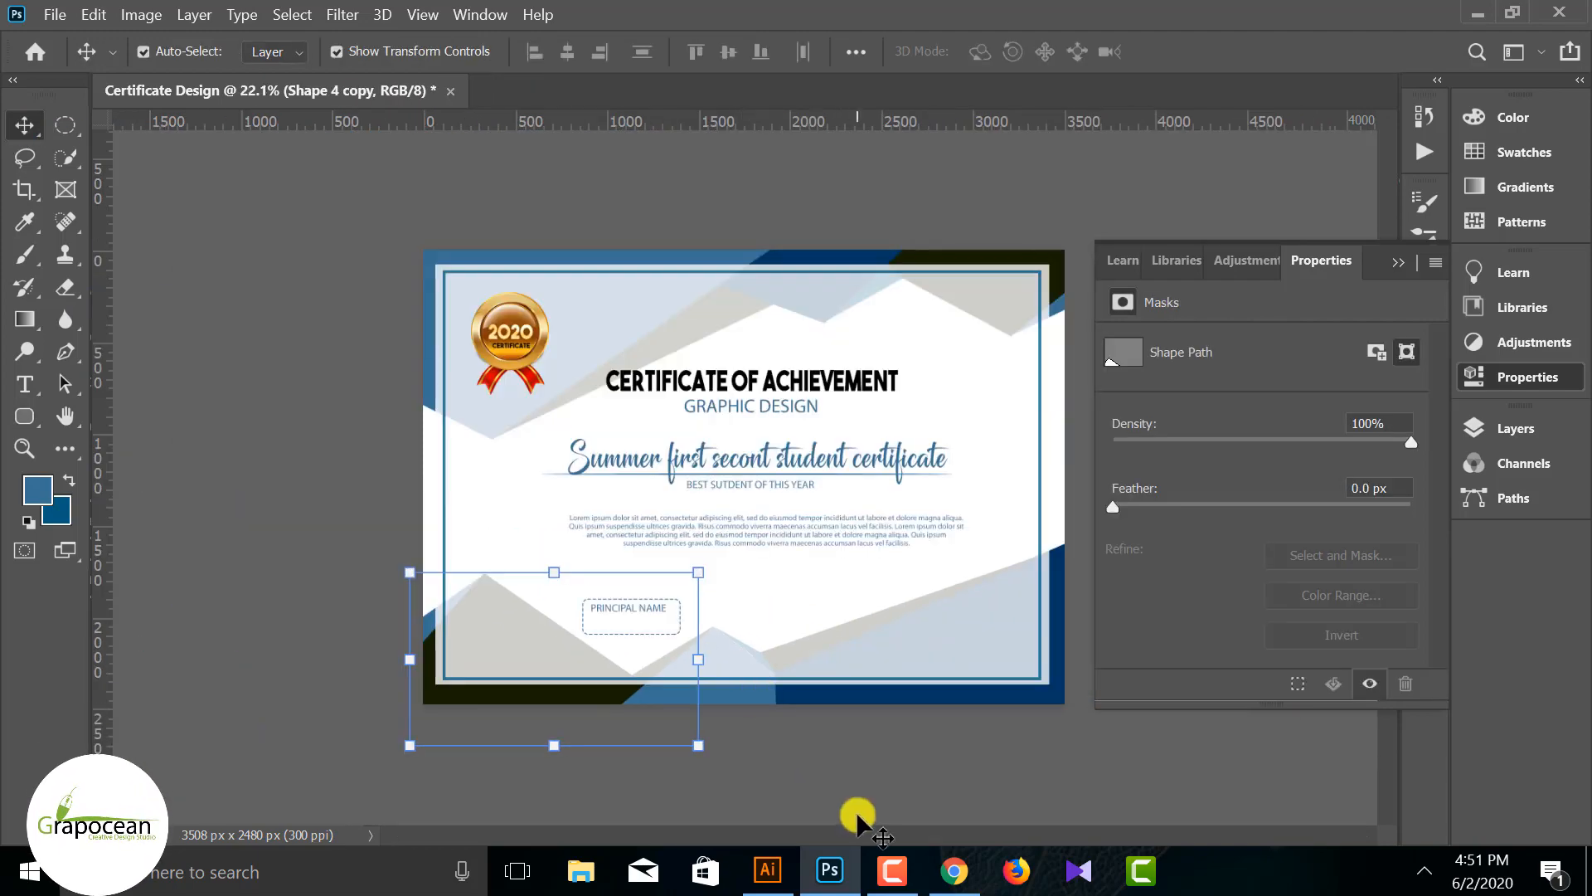
# Step: Resize the dashed rounded rectangle to about 748 by 188 px, with PRINCIPAL NAME centred inside it
pyautogui.scroll(5, 619, 672)
pyautogui.moveTo(586, 494); pyautogui.dragTo(592, 499)
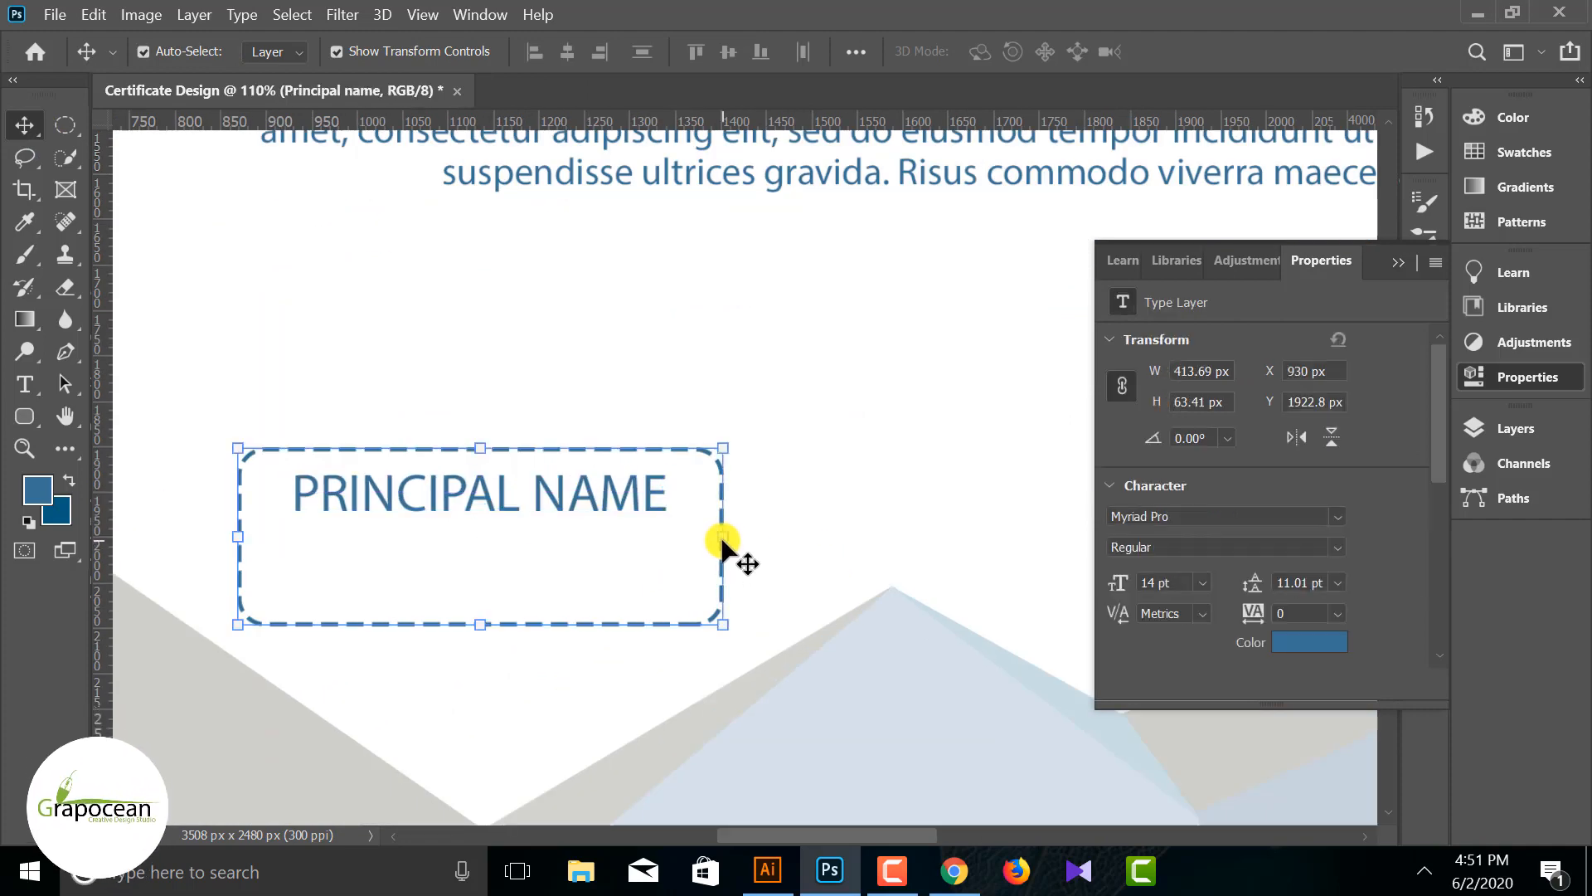
pyautogui.moveTo(724, 539); pyautogui.dragTo(850, 536)
pyautogui.moveTo(479, 673); pyautogui.dragTo(483, 580)
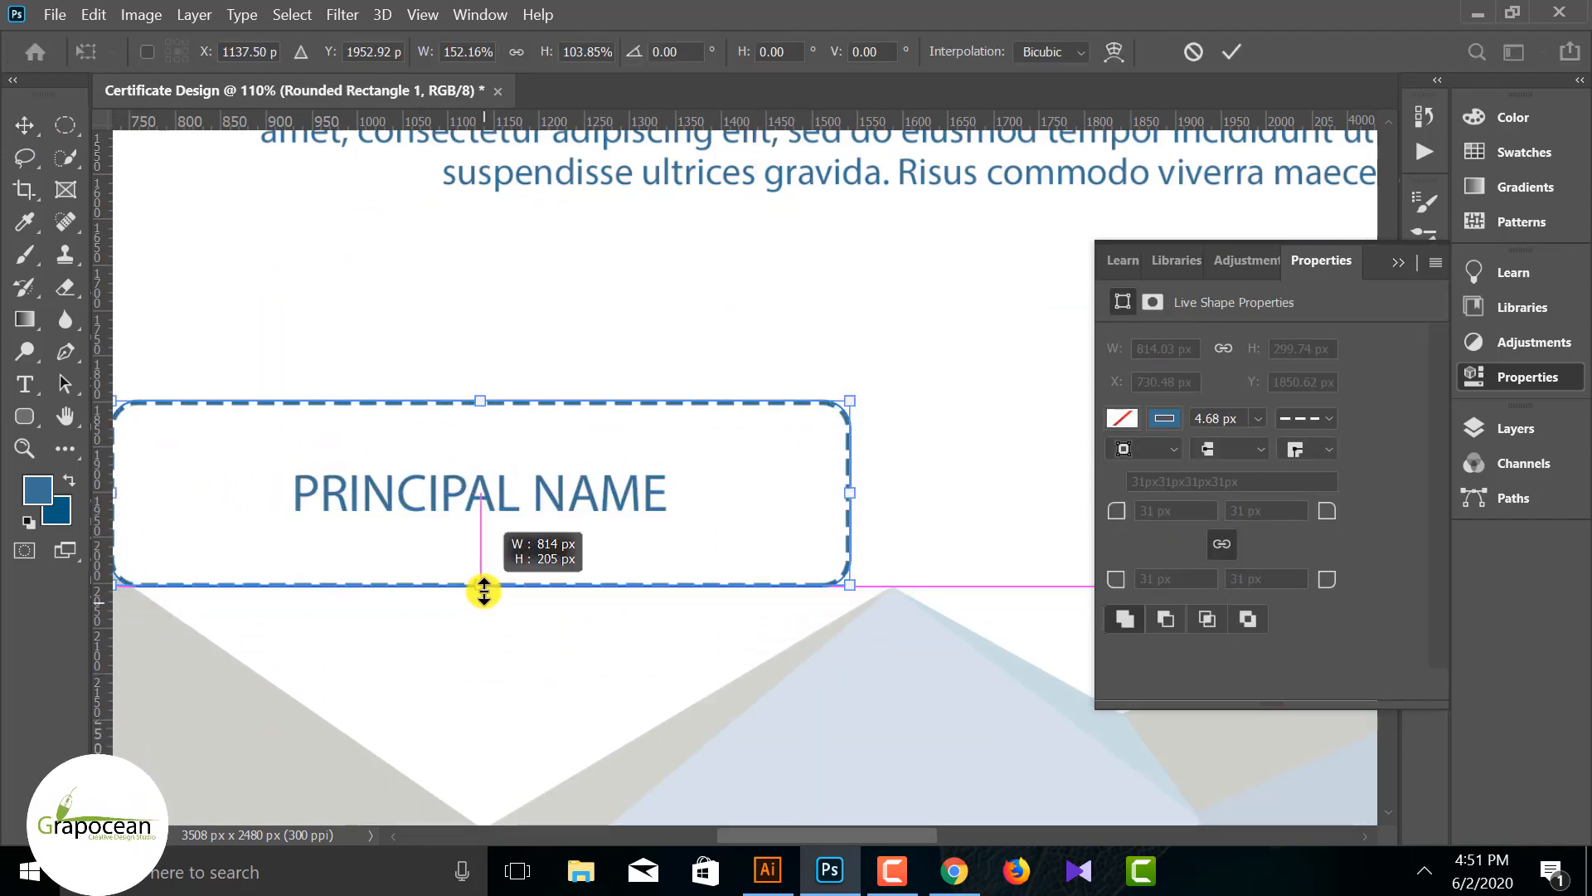
pyautogui.scroll(-4, 788, 540)
pyautogui.moveTo(808, 522); pyautogui.dragTo(783, 522)
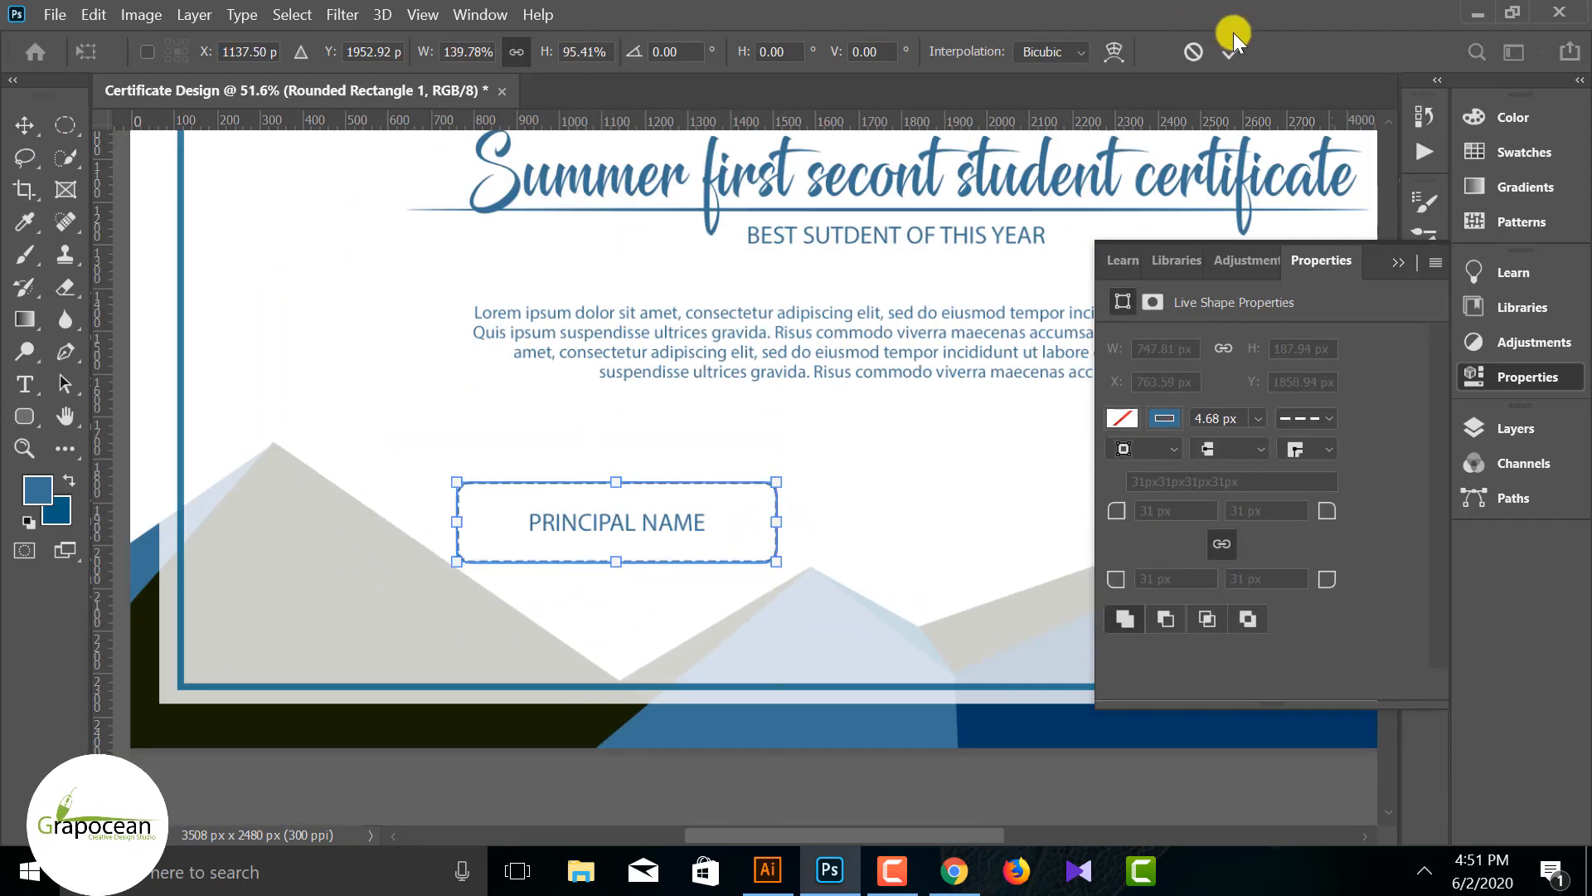
# Step: Scale the dashed rounded rectangle down to about 577 by 145 px and nudge it down so PRINCIPAL NAME sits near its upper edge
pyautogui.scroll(-3, 733, 604)
pyautogui.scroll(3, 697, 674)
pyautogui.moveTo(683, 672); pyautogui.dragTo(643, 674)
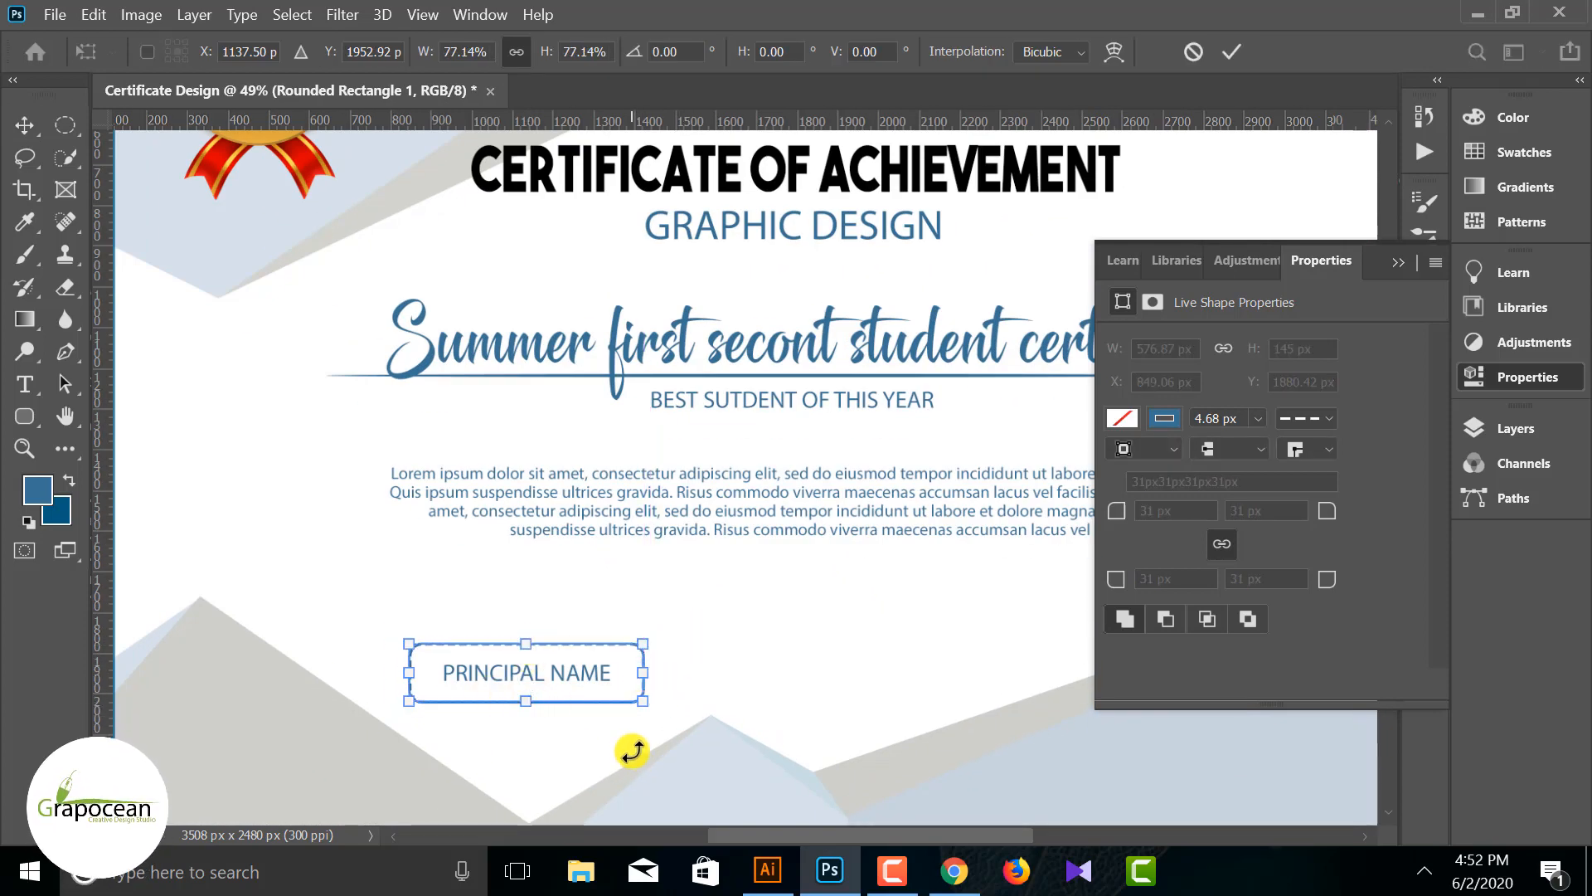
pyautogui.press('Down')
pyautogui.press('Down')
pyautogui.press('Down')
pyautogui.press('Down')
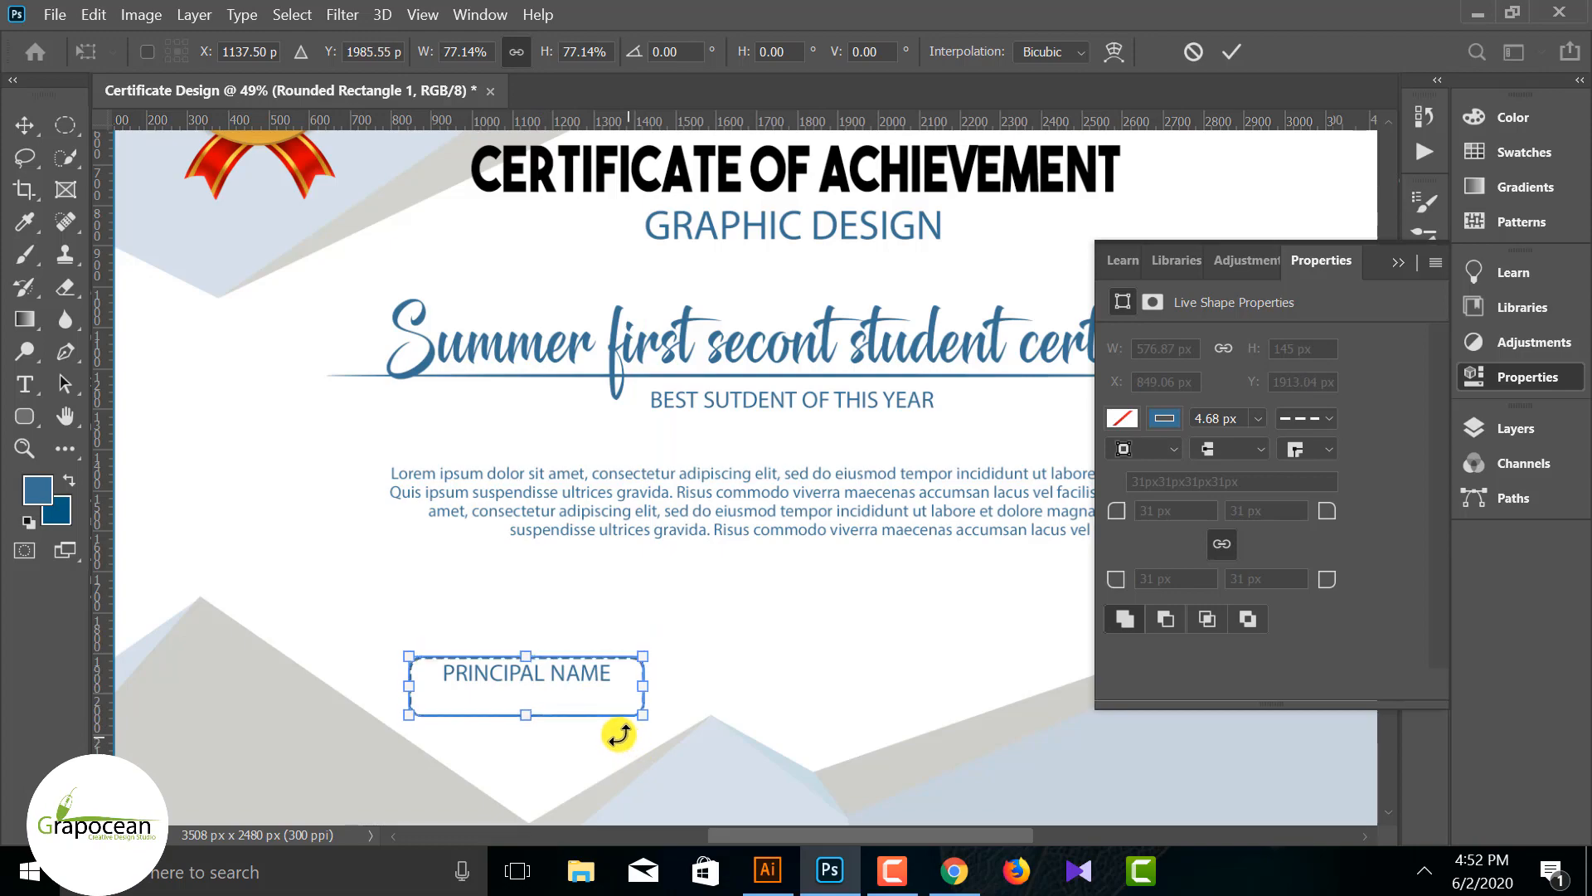
pyautogui.click(25, 125)
pyautogui.scroll(2, 635, 690)
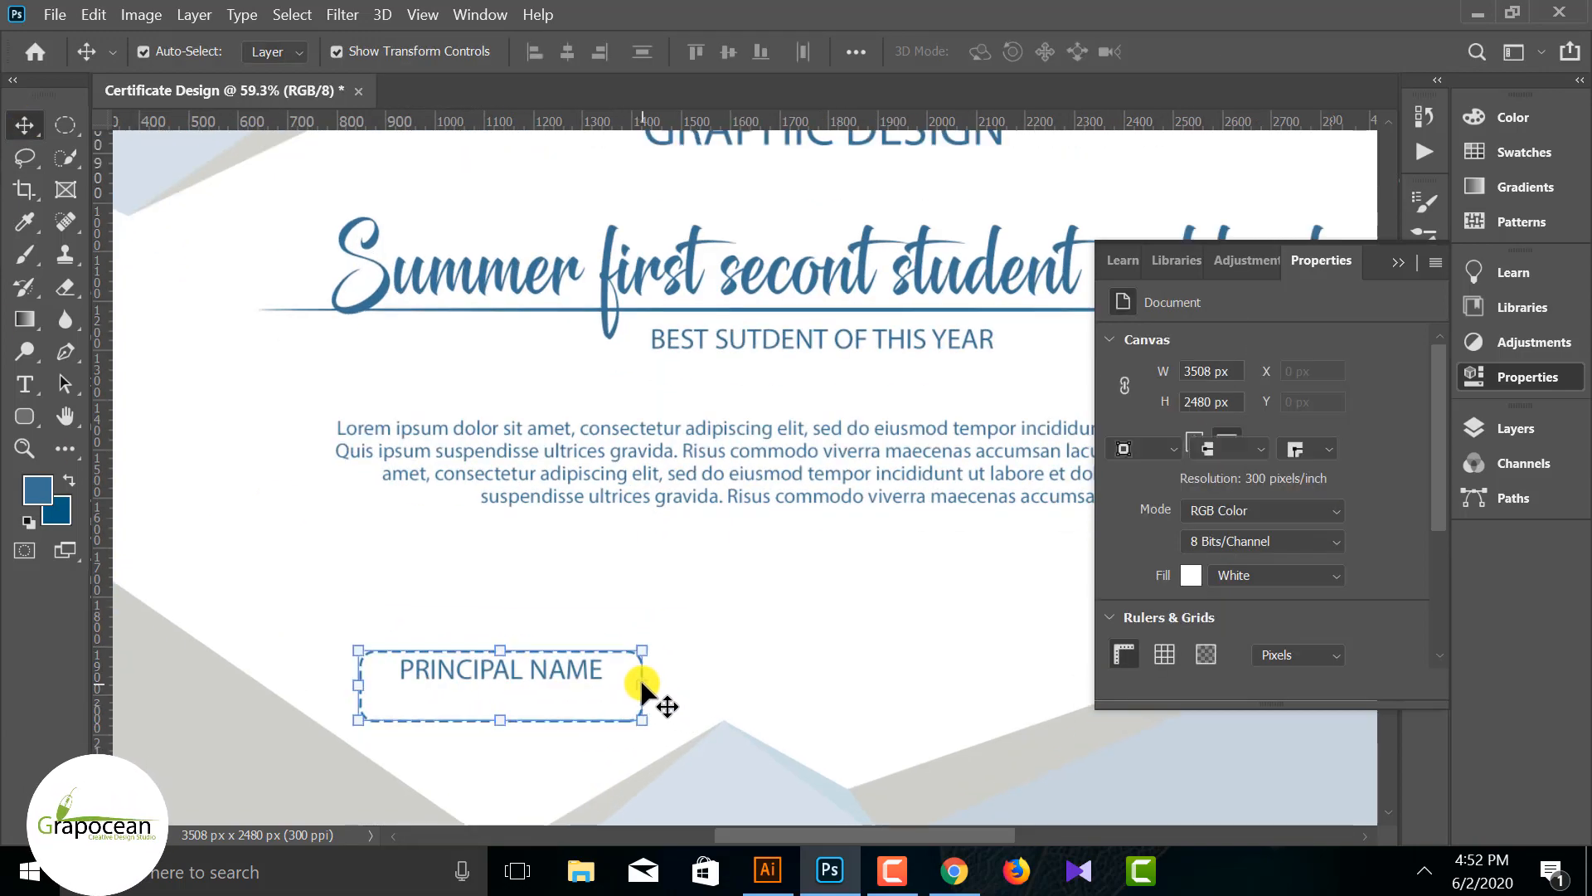
# Step: Duplicate the dashed rounded rectangle and place the copy to the right of the original at the same height
pyautogui.scroll(-4, 655, 688)
pyautogui.scroll(4, 673, 683)
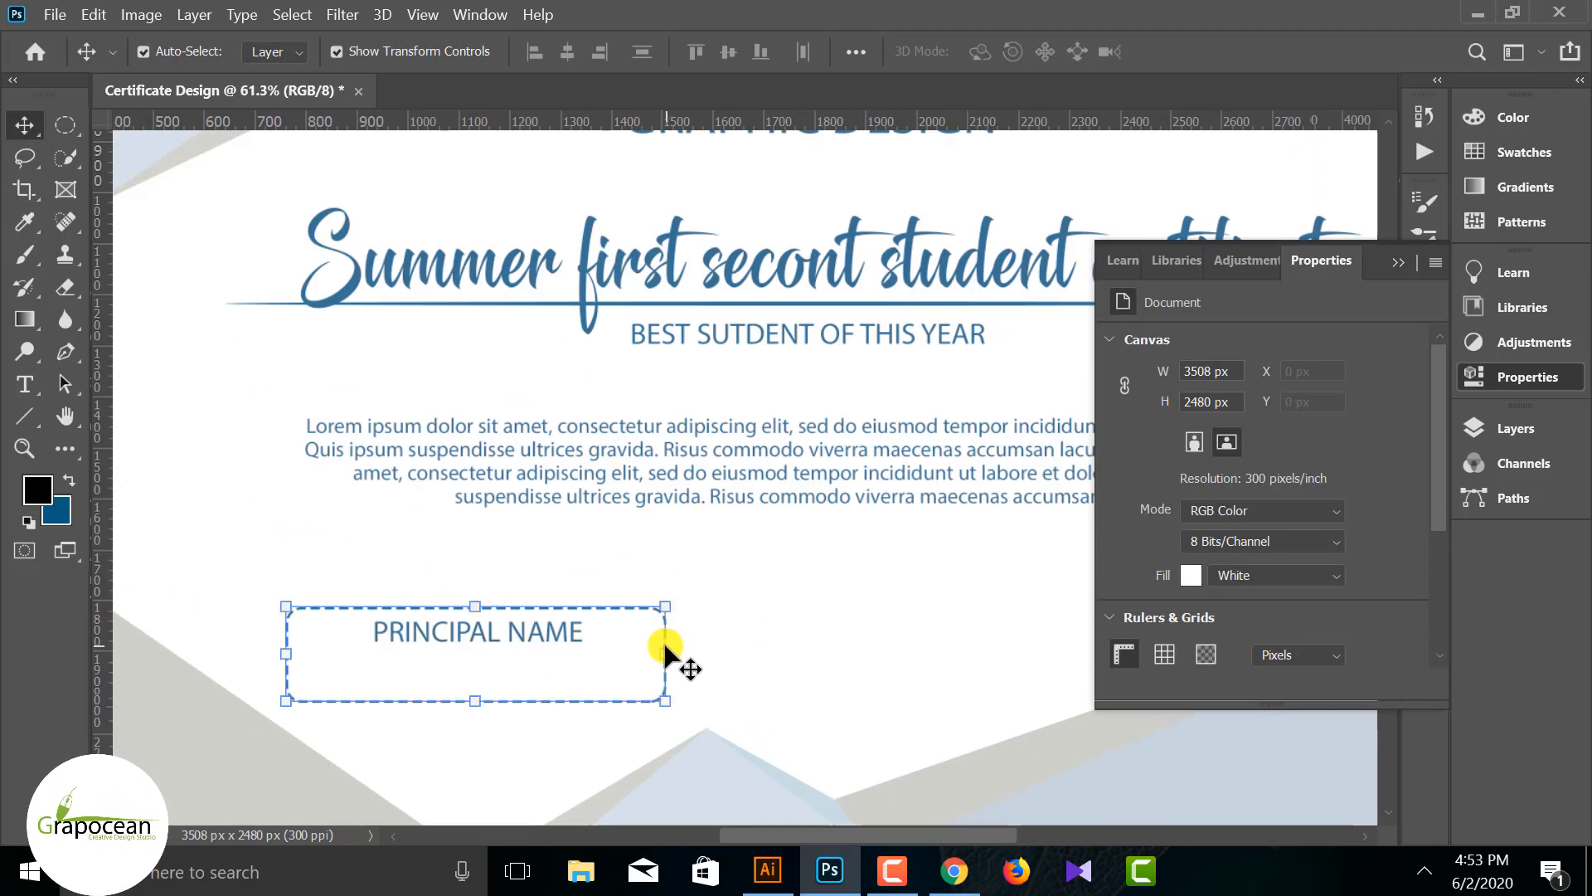
pyautogui.click(667, 658)
pyautogui.click(675, 670)
pyautogui.click(675, 664)
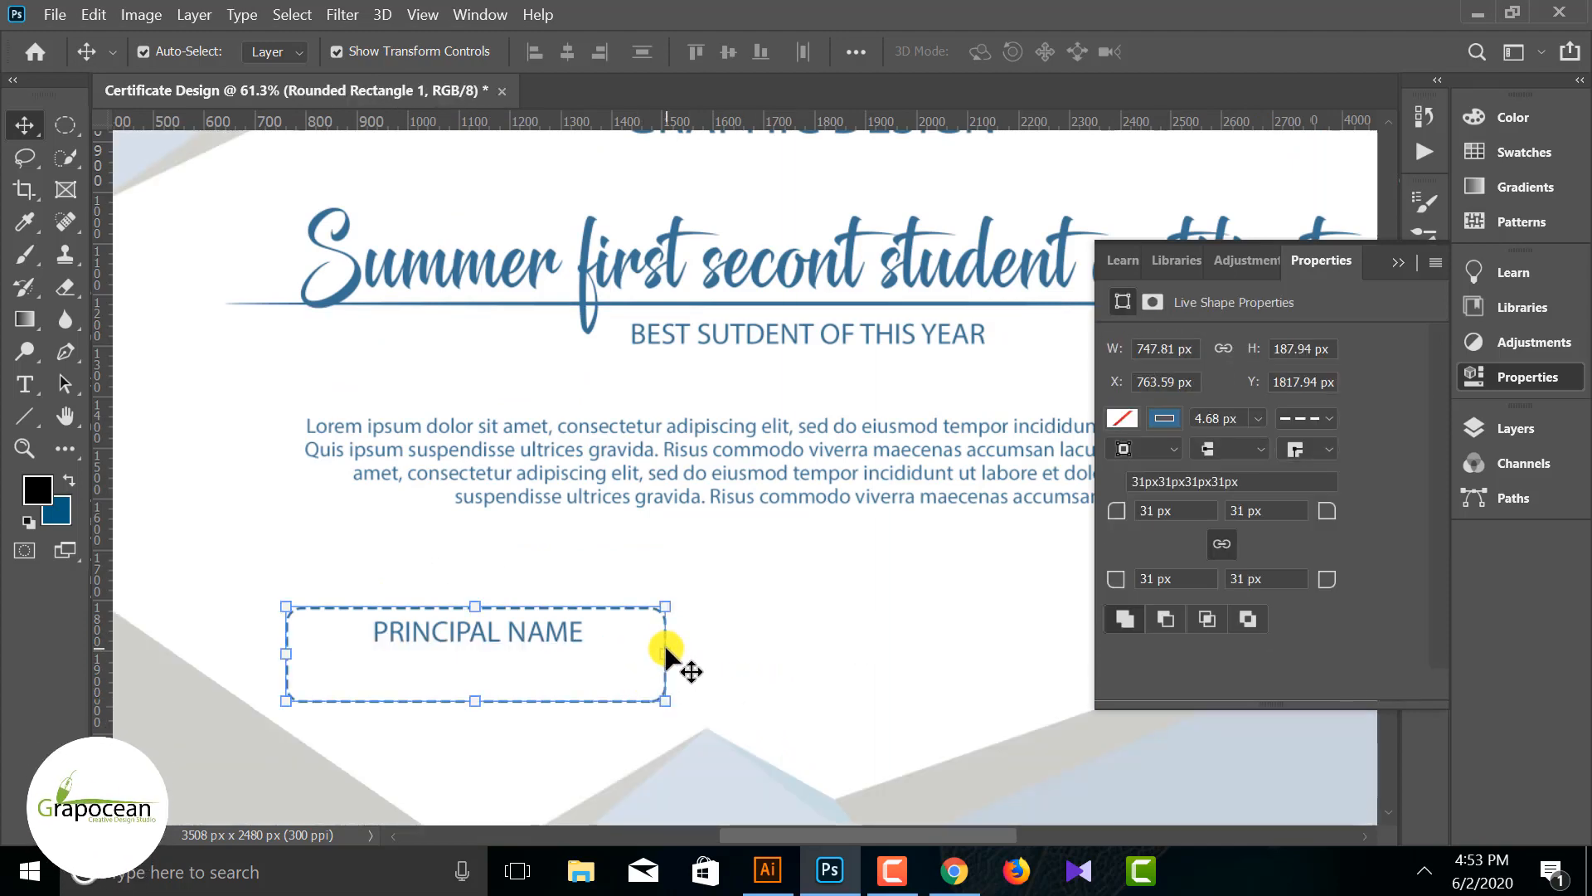
pyautogui.click(1424, 339)
pyautogui.click(1521, 427)
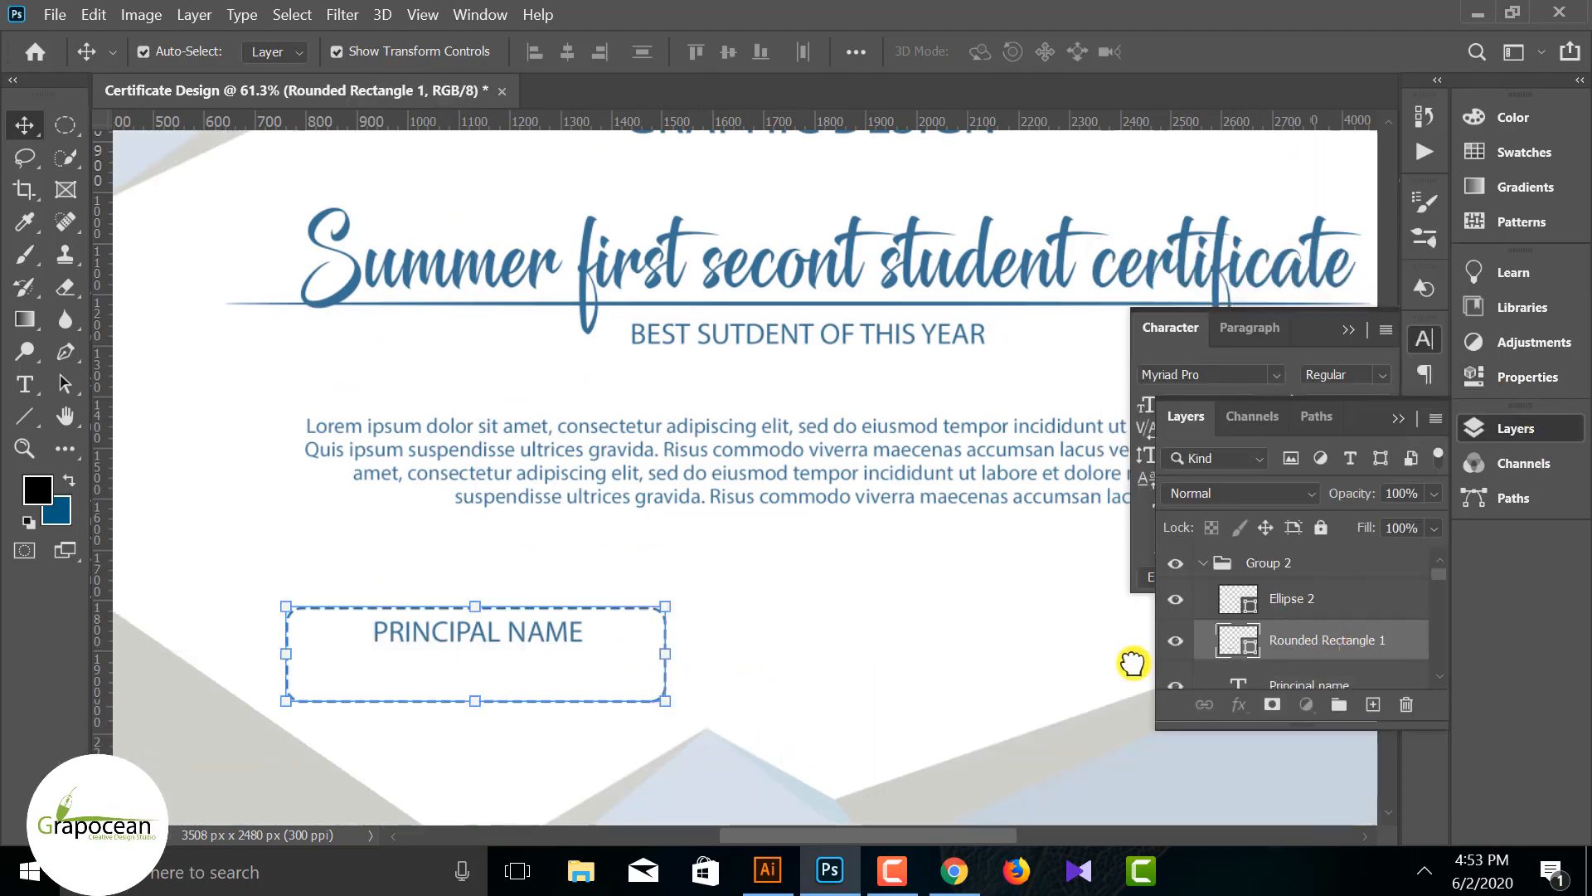
pyautogui.hotkey('ctrl', 'j')
pyautogui.hotkey('ctrl', 't')
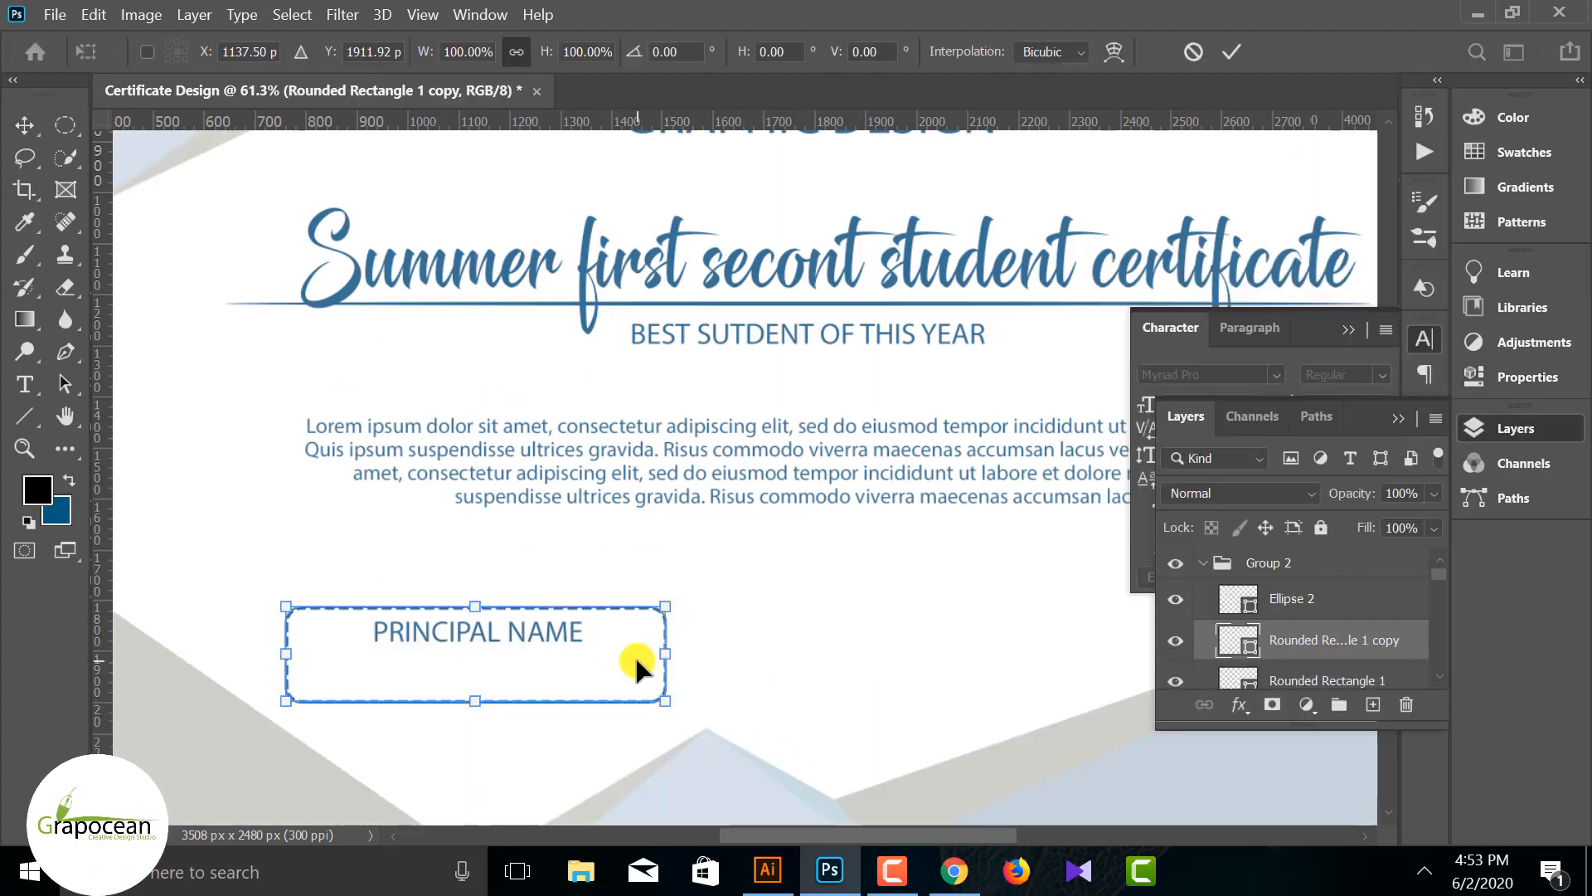
pyautogui.moveTo(633, 650); pyautogui.dragTo(1073, 658)
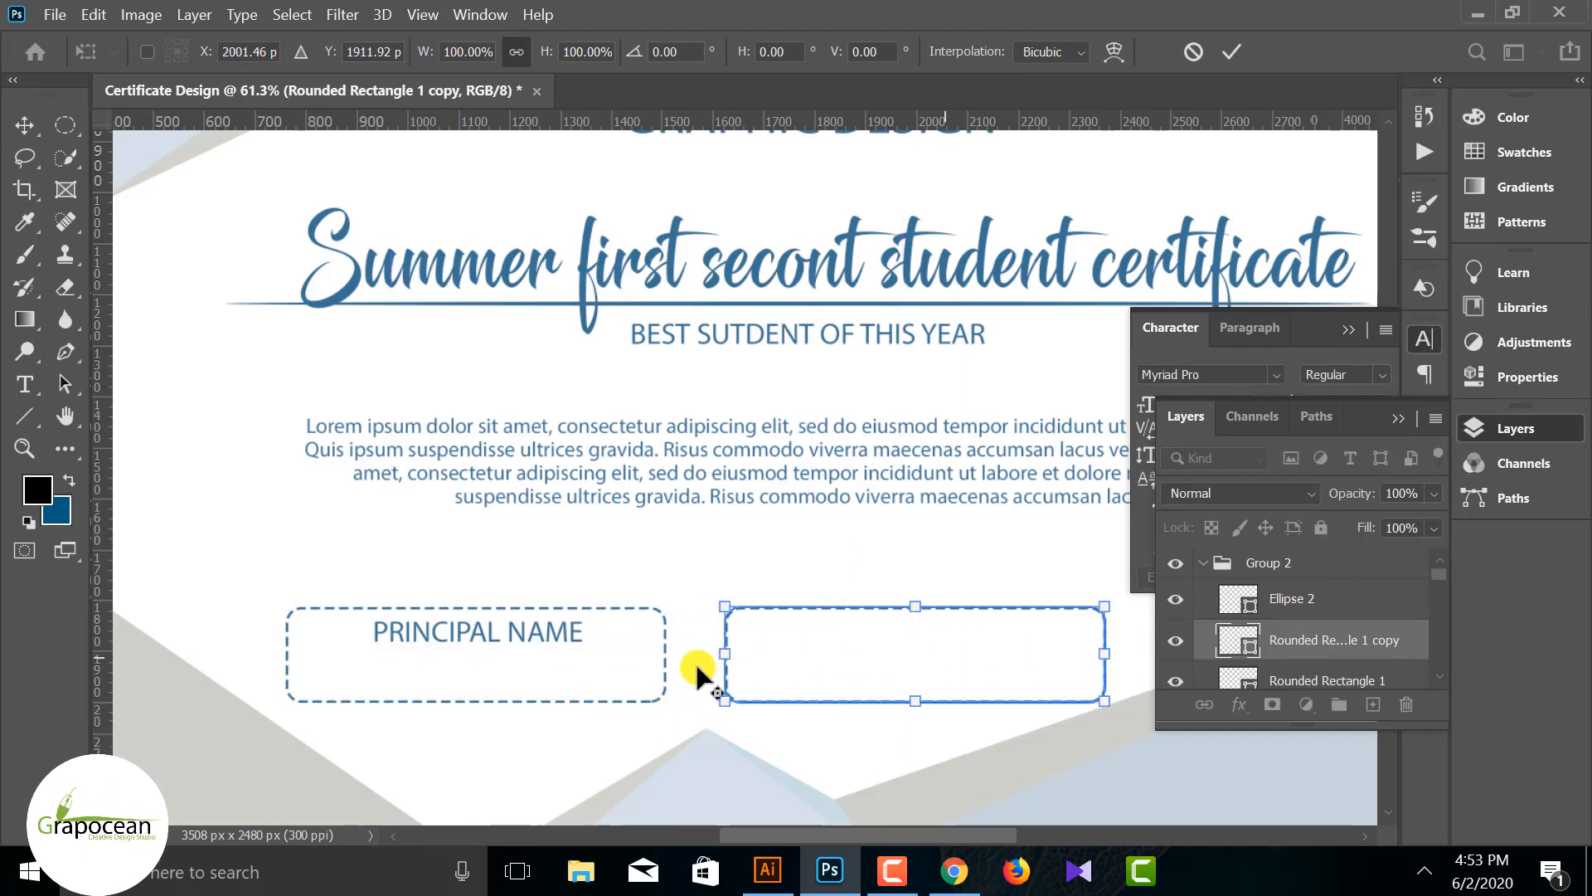
pyautogui.scroll(-5, 704, 675)
pyautogui.click(1231, 52)
# Step: Copy the PRINCIPAL NAME text into the second dashed box and change the copy's wording to "ISSUE DATE"
pyautogui.scroll(5, 776, 539)
pyautogui.click(445, 646)
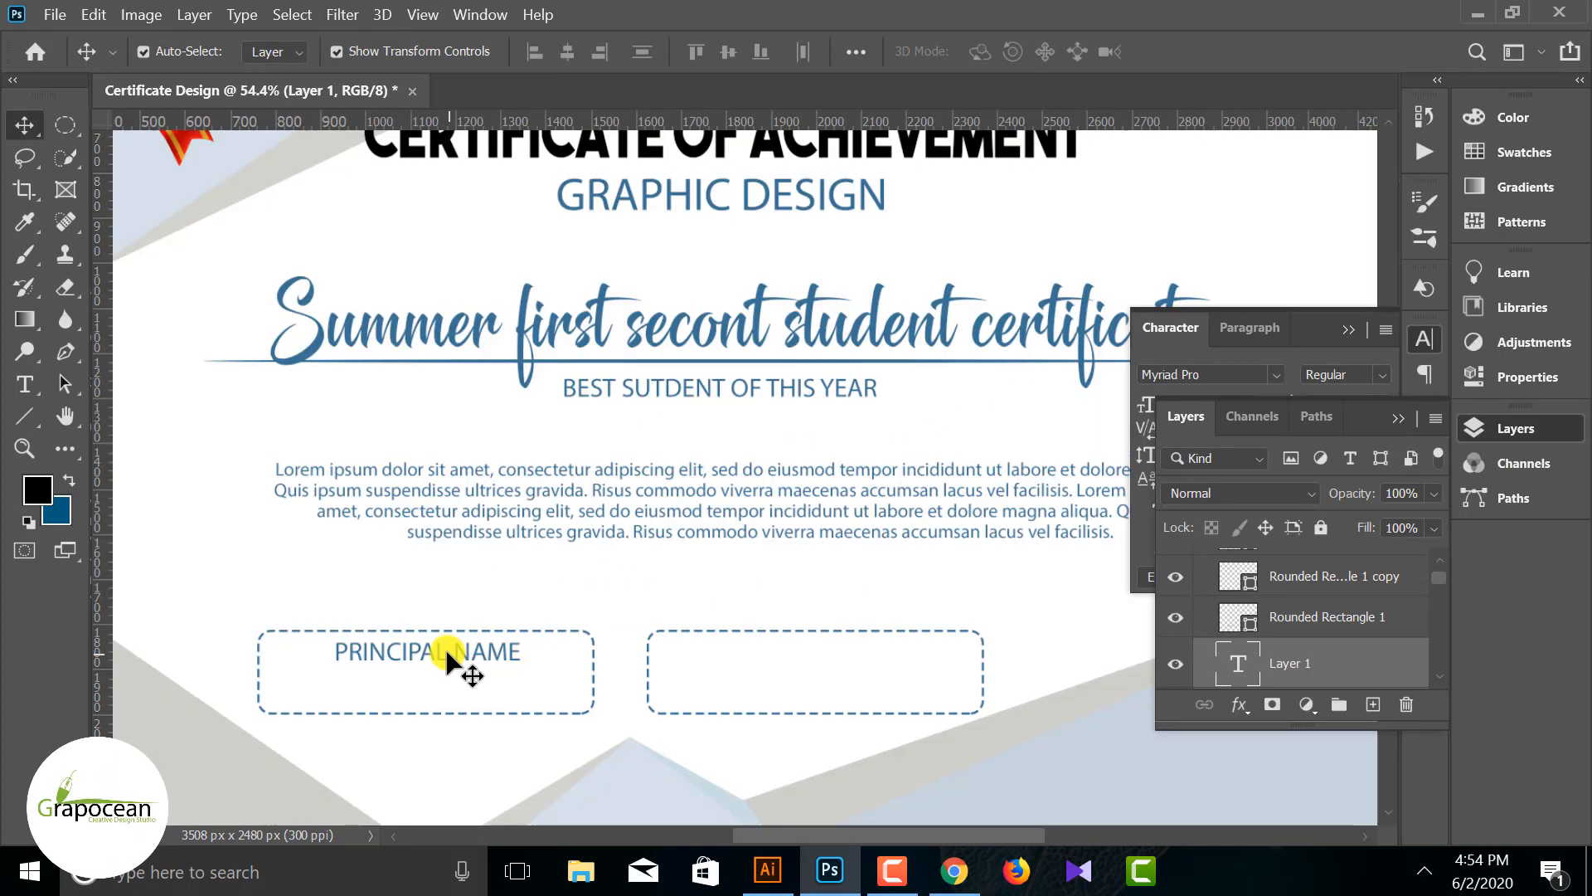
pyautogui.click(413, 650)
pyautogui.moveTo(413, 650); pyautogui.dragTo(799, 665)
pyautogui.click(25, 384)
pyautogui.moveTo(913, 650); pyautogui.dragTo(563, 659)
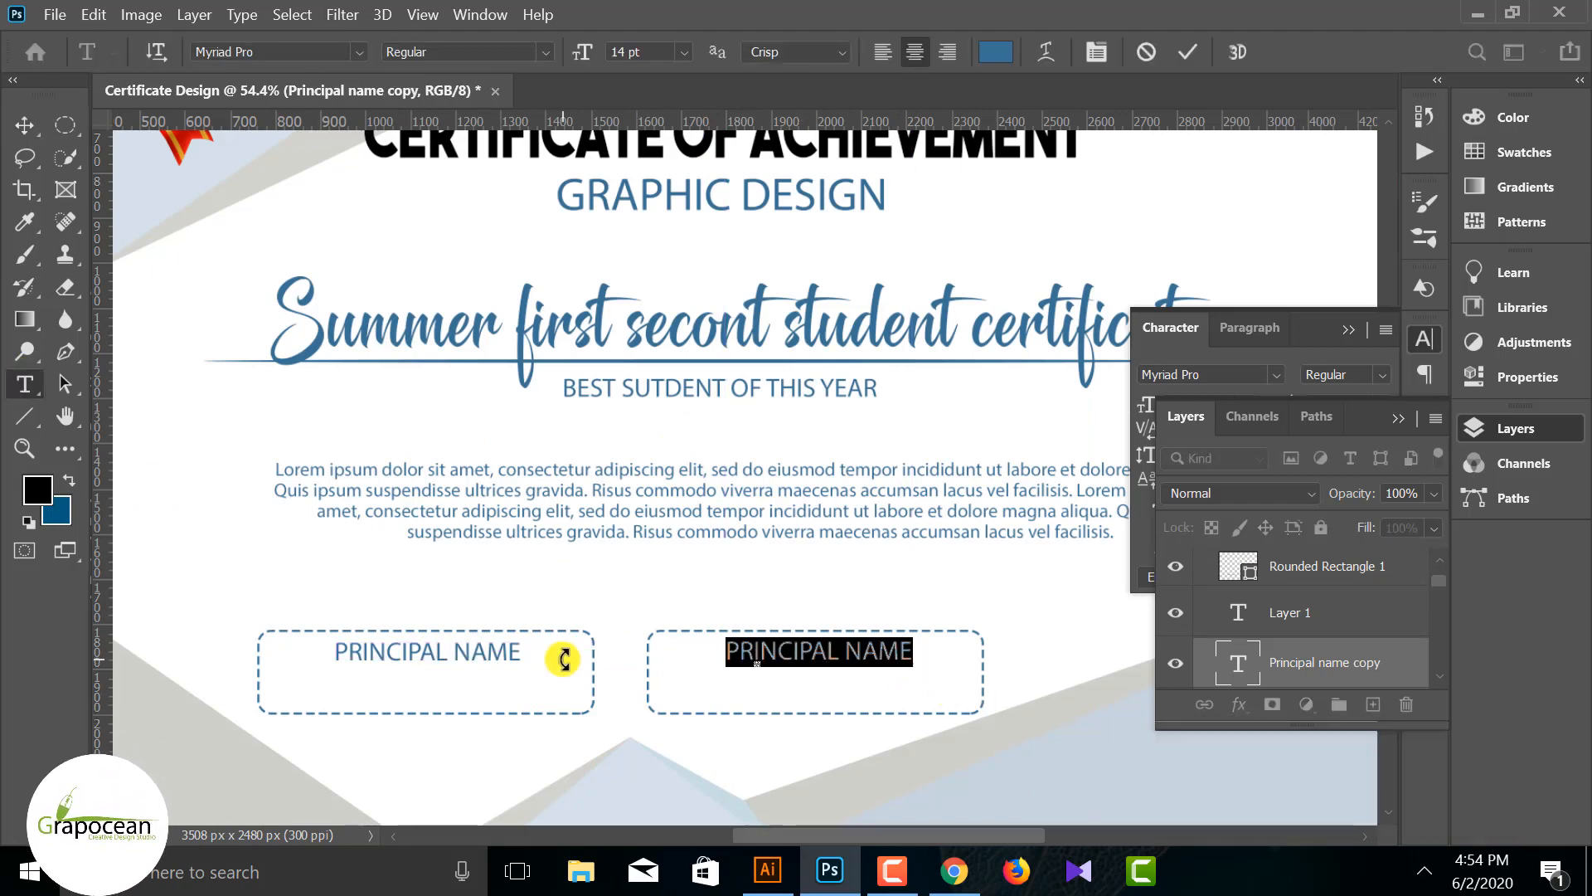
pyautogui.click(24, 125)
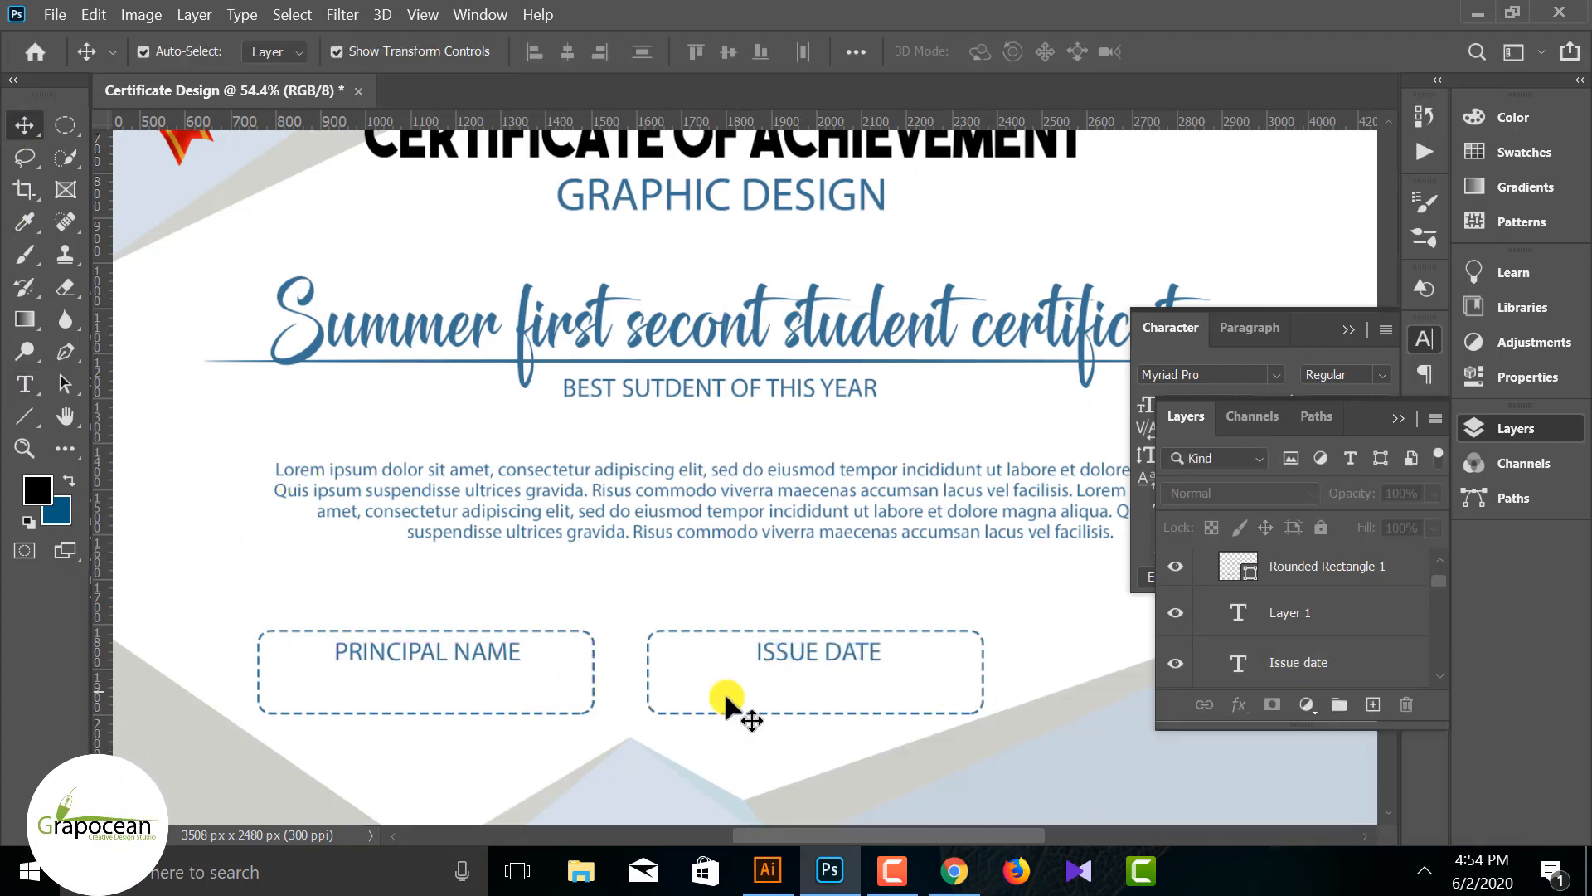
# Step: Shift the ISSUE DATE text horizontally to centre it in the second dashed box, level with PRINCIPAL NAME
pyautogui.scroll(-2, 728, 707)
pyautogui.scroll(-1, 742, 720)
pyautogui.scroll(4, 867, 608)
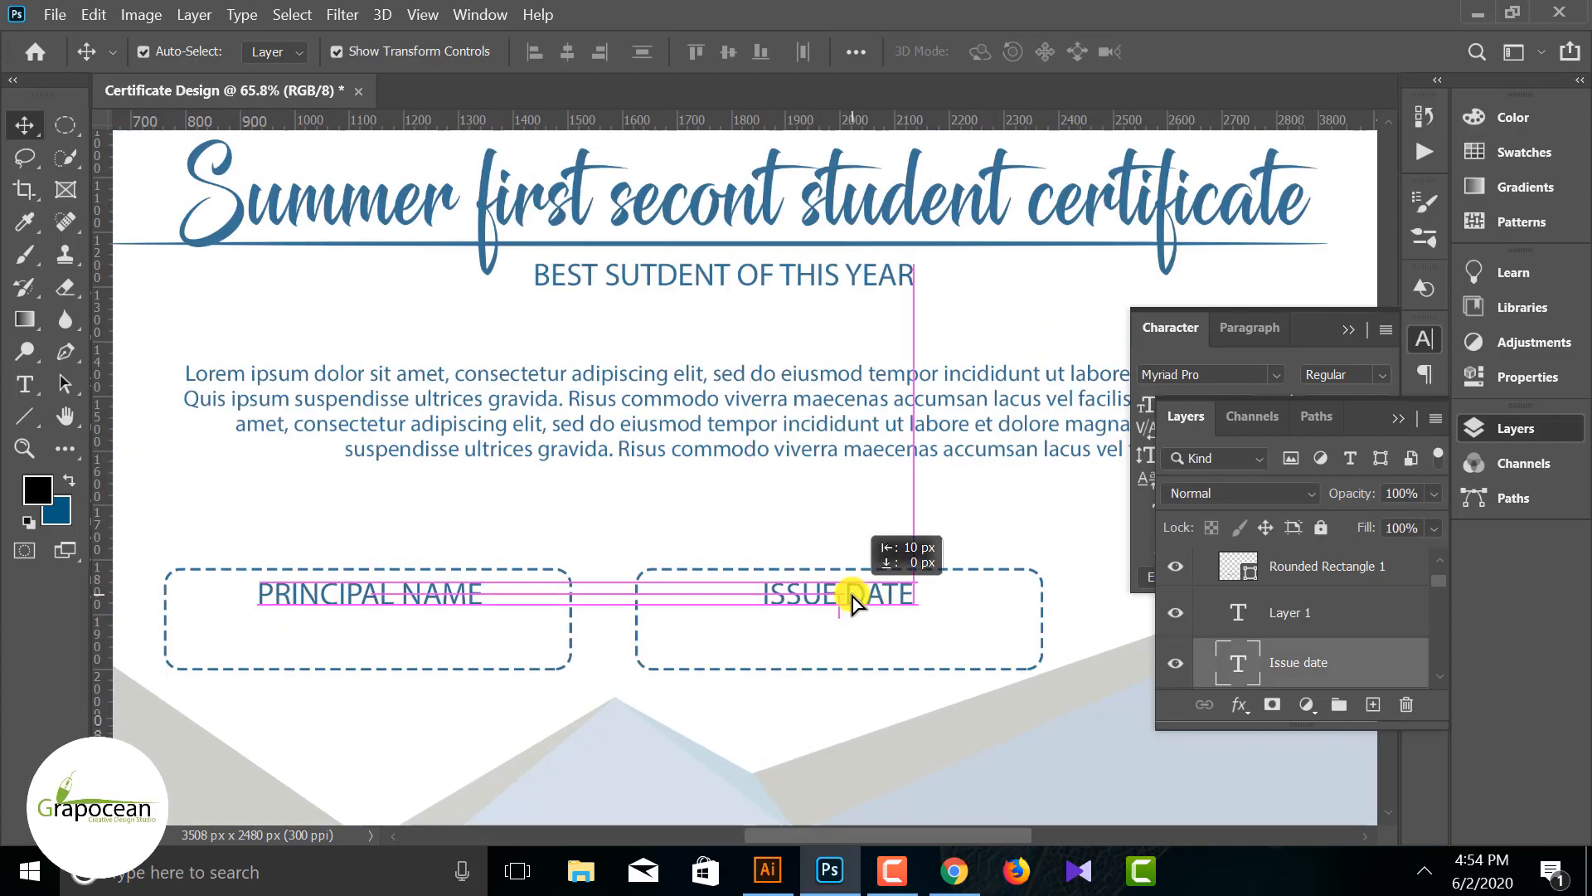